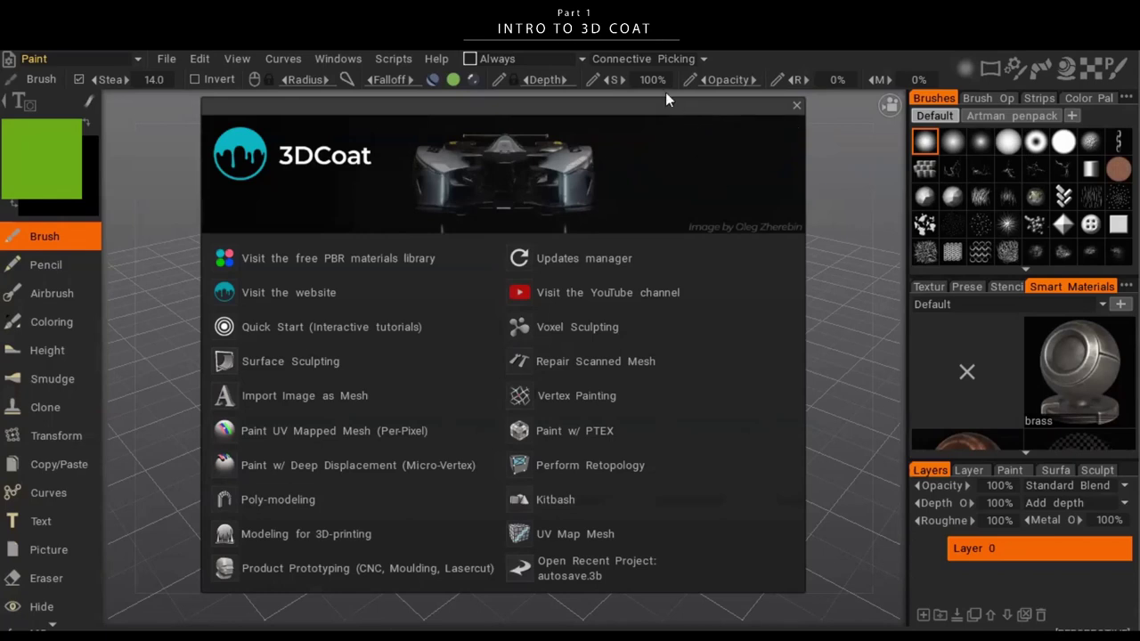
- Start a new Voxel Sculpting scene with the cube primitive and dismiss the gizmo instructions
left_click_drag(674, 109, 714, 103)
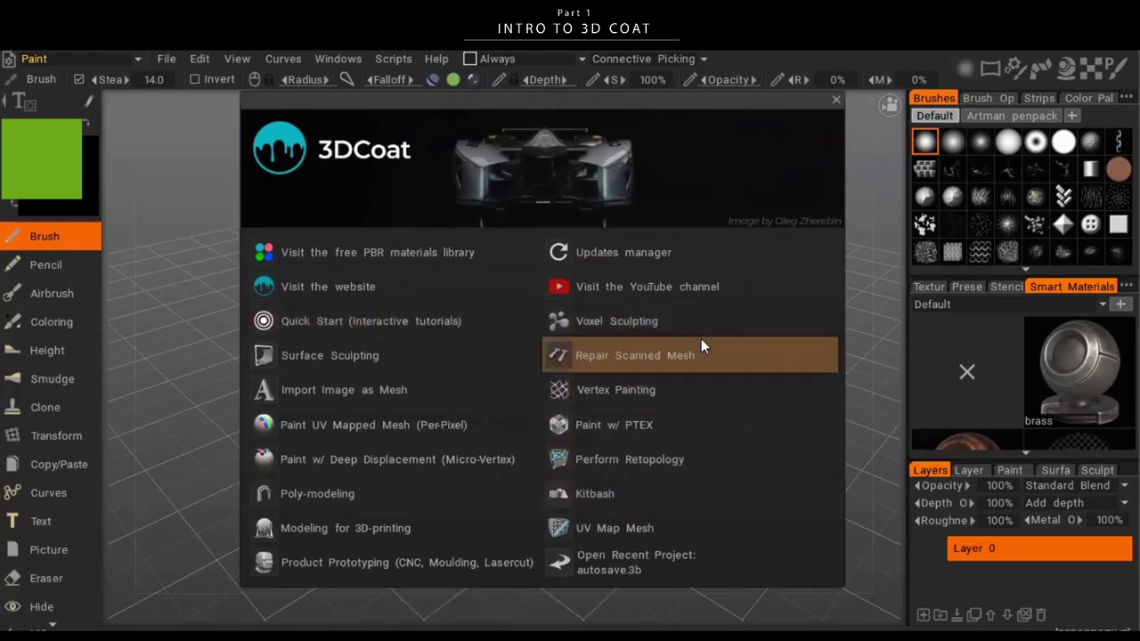
mouse_move(729, 319)
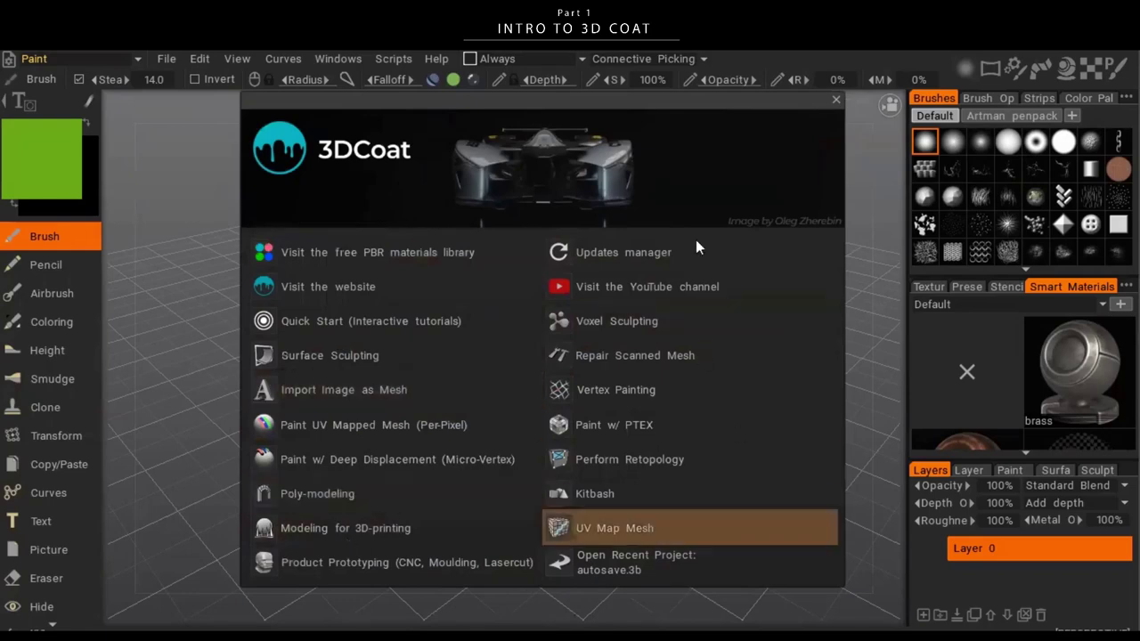
left_click(643, 323)
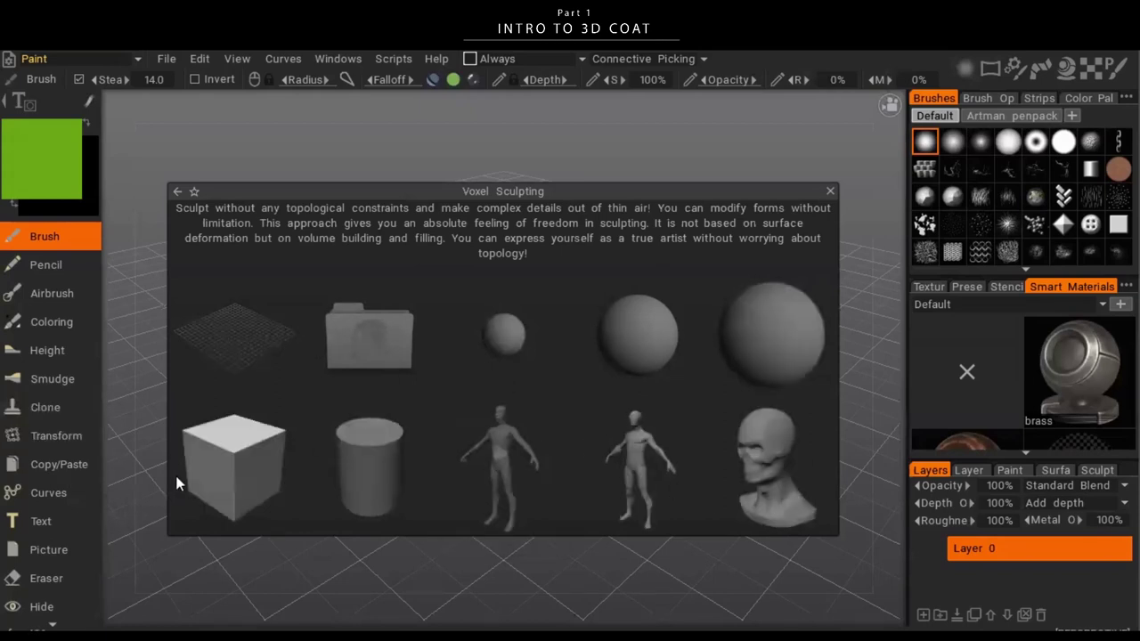
left_click(234, 457)
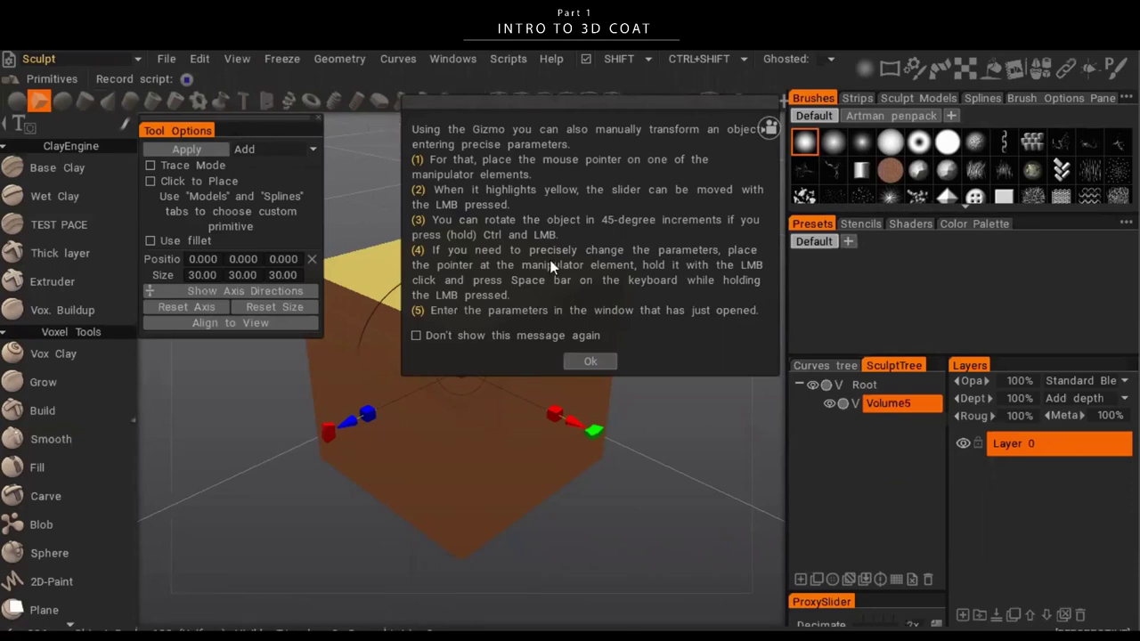
left_click(588, 360)
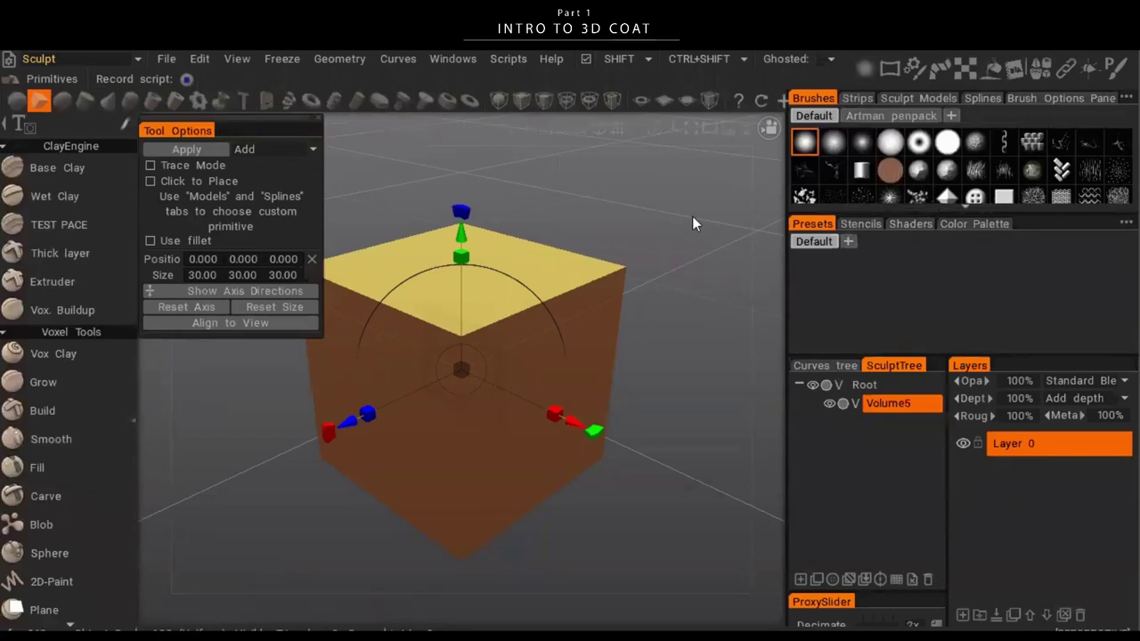
- Examine the cube and its gizmo by orbiting, zooming, panning and snapping the view to the top and side
mouse_move(749, 182)
mouse_move(681, 206)
right_mouse_down()
mouse_move(620, 236)
mouse_move(456, 282)
mouse_move(190, 338)
mouse_move(75, 410)
mouse_move(567, 430)
mouse_move(444, 423)
mouse_move(460, 346)
mouse_move(553, 346)
mouse_move(719, 313)
mouse_move(431, 337)
mouse_move(455, 334)
right_mouse_up()
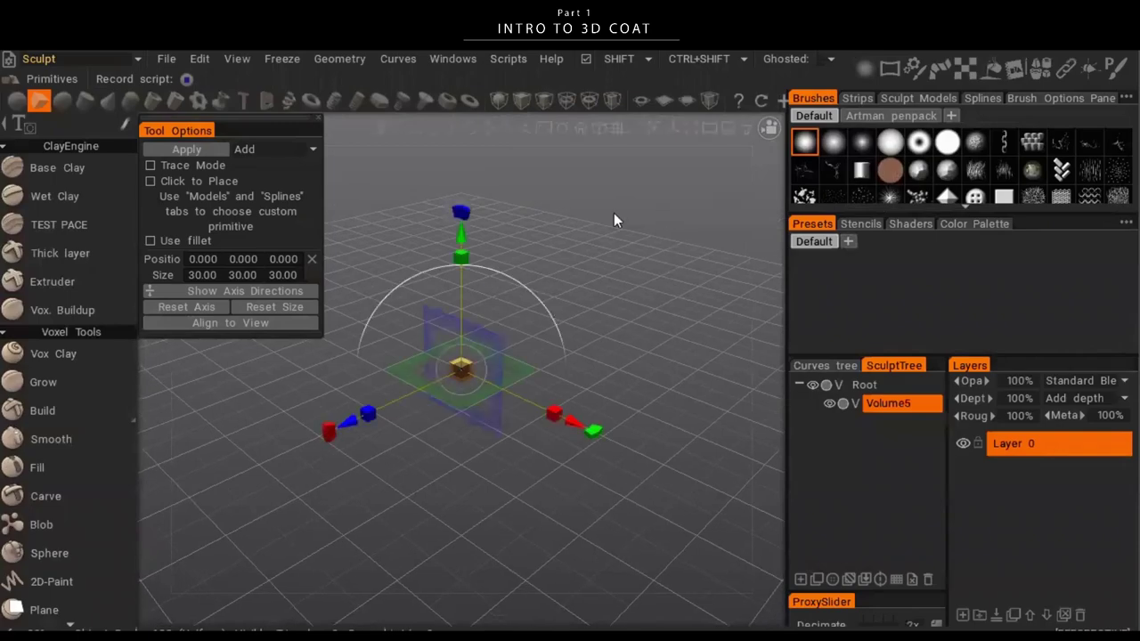
mouse_move(613, 213)
left_mouse_down()
mouse_move(661, 257)
mouse_move(859, 278)
mouse_move(810, 151)
mouse_move(527, 146)
mouse_move(376, 358)
mouse_move(778, 250)
mouse_move(540, 244)
mouse_move(377, 374)
mouse_move(739, 287)
mouse_move(610, 208)
mouse_move(707, 292)
mouse_move(629, 321)
mouse_move(553, 297)
mouse_move(718, 306)
mouse_move(621, 258)
mouse_move(876, 258)
mouse_move(1104, 234)
left_mouse_up()
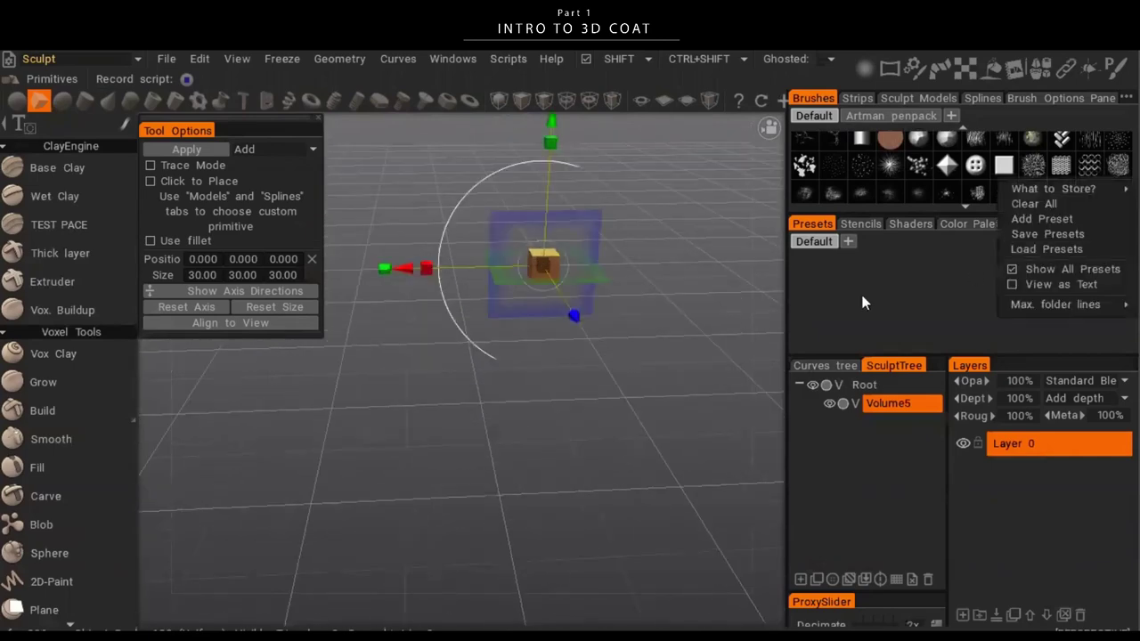
left_click_drag(681, 289, 669, 364)
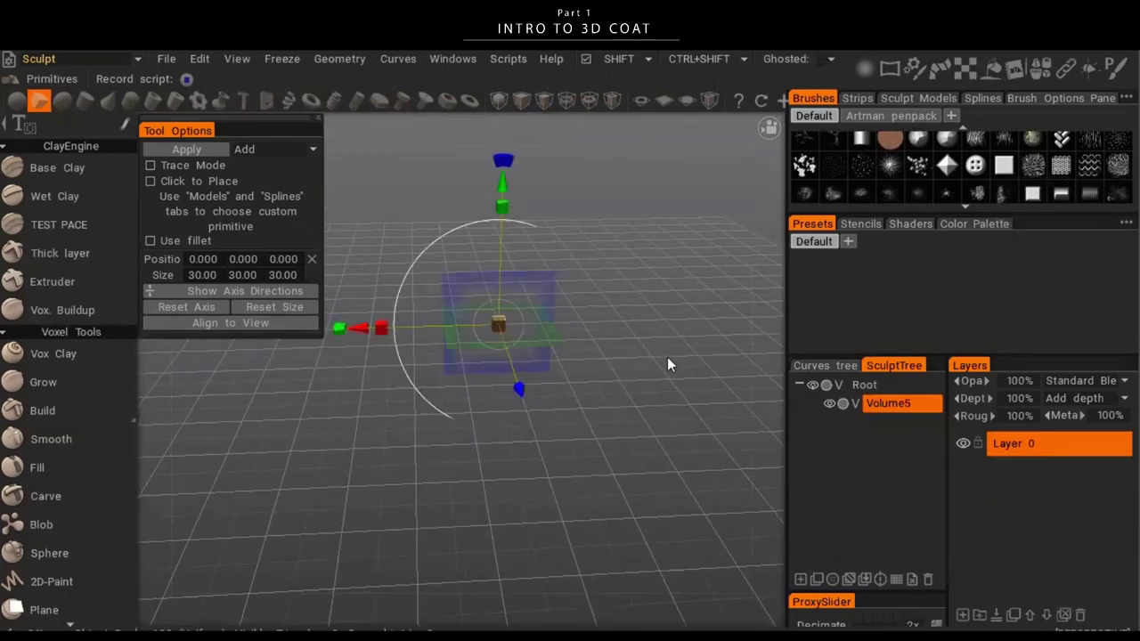
left_click_drag(689, 435, 686, 531)
left_click_drag(602, 515, 672, 441)
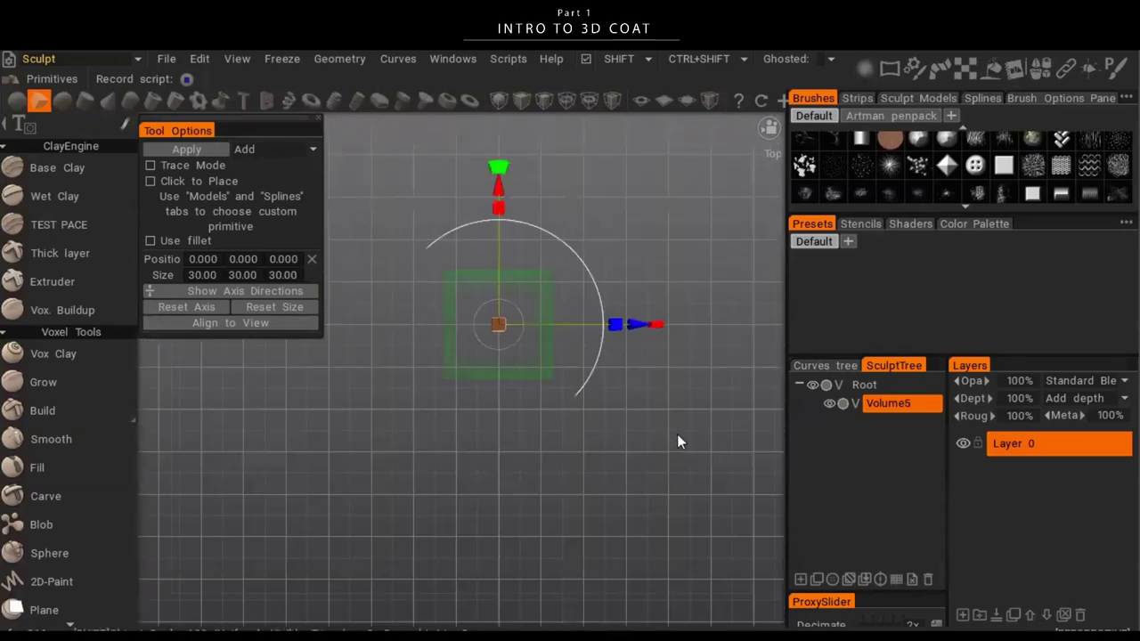
left_click_drag(728, 514, 661, 245)
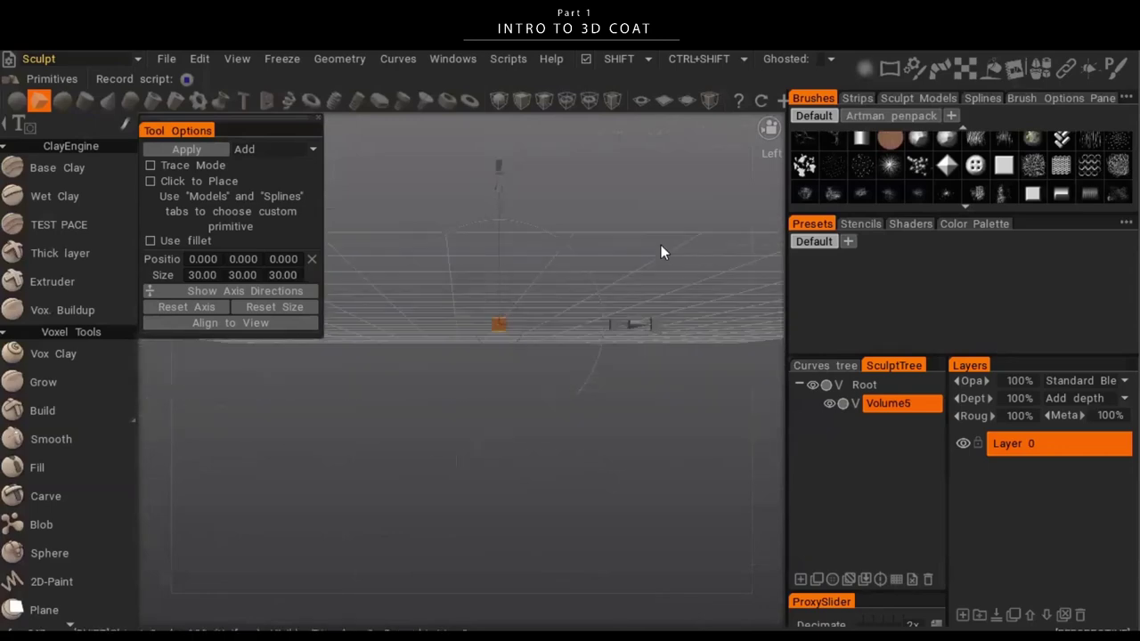
left_click_drag(687, 353, 657, 361)
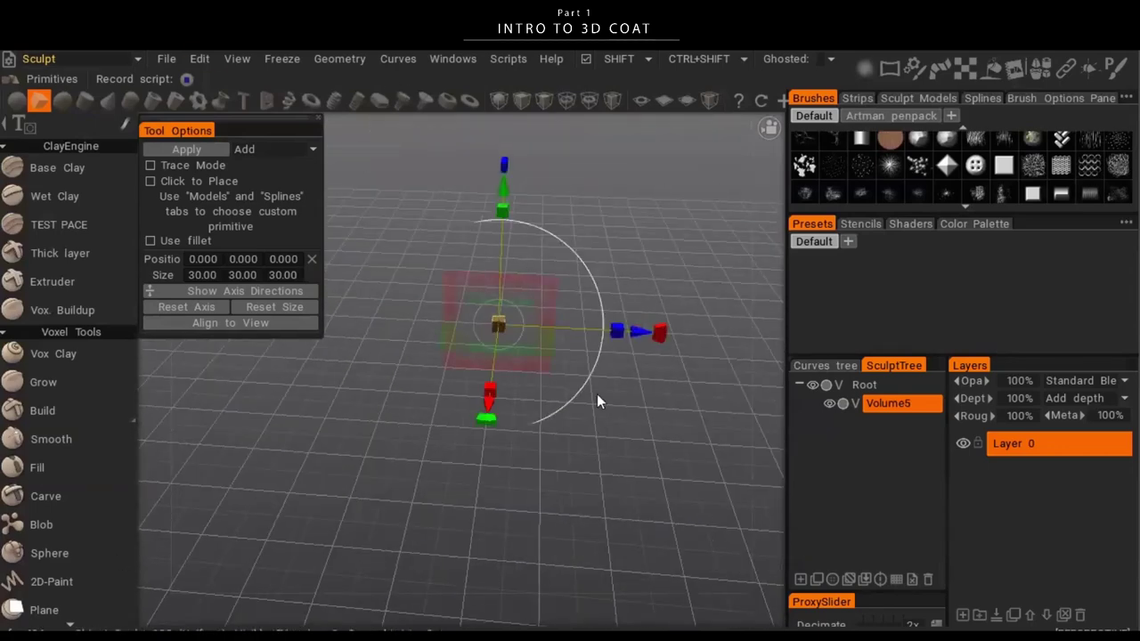
right_click_drag(674, 360, 526, 361)
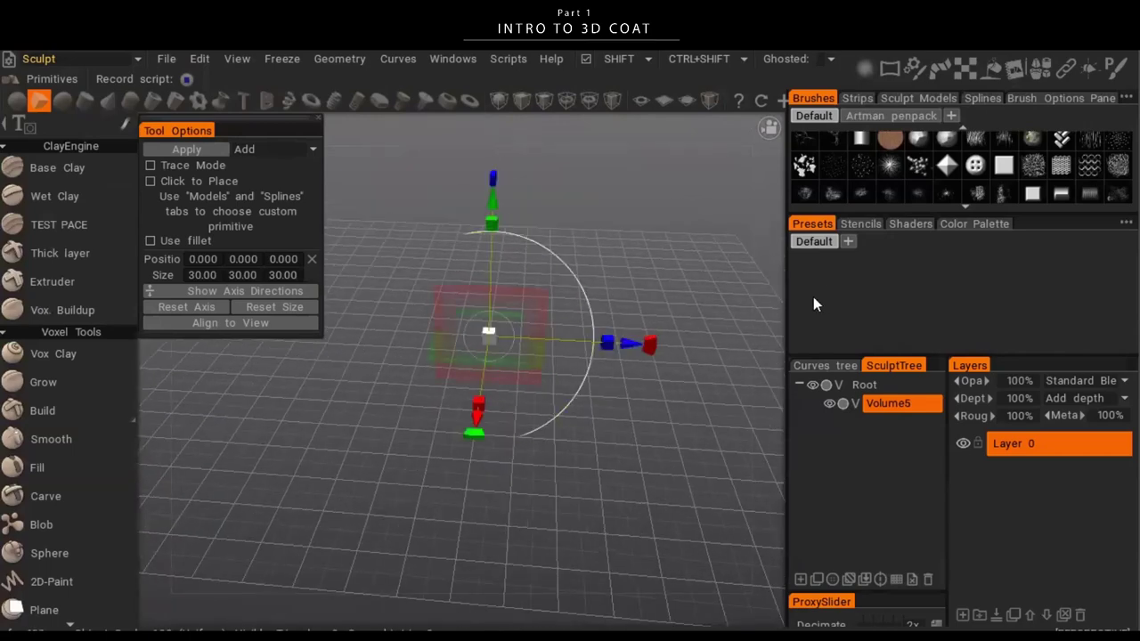
- Switch the viewport from perspective to orthographic projection and check the cube from several angles
mouse_move(715, 159)
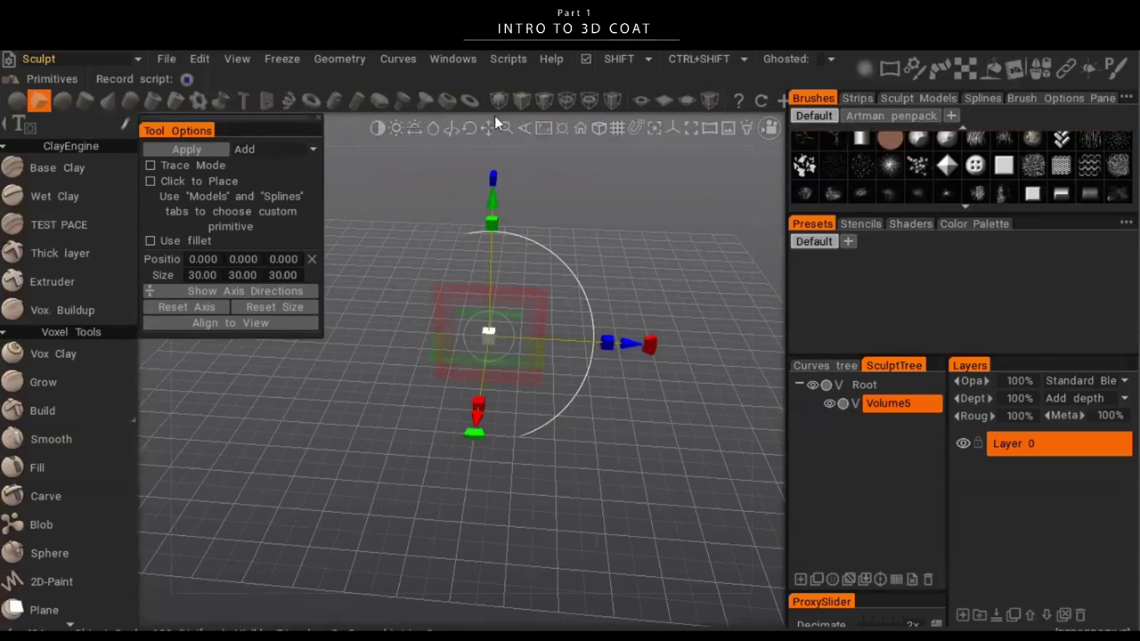
left_click(598, 132)
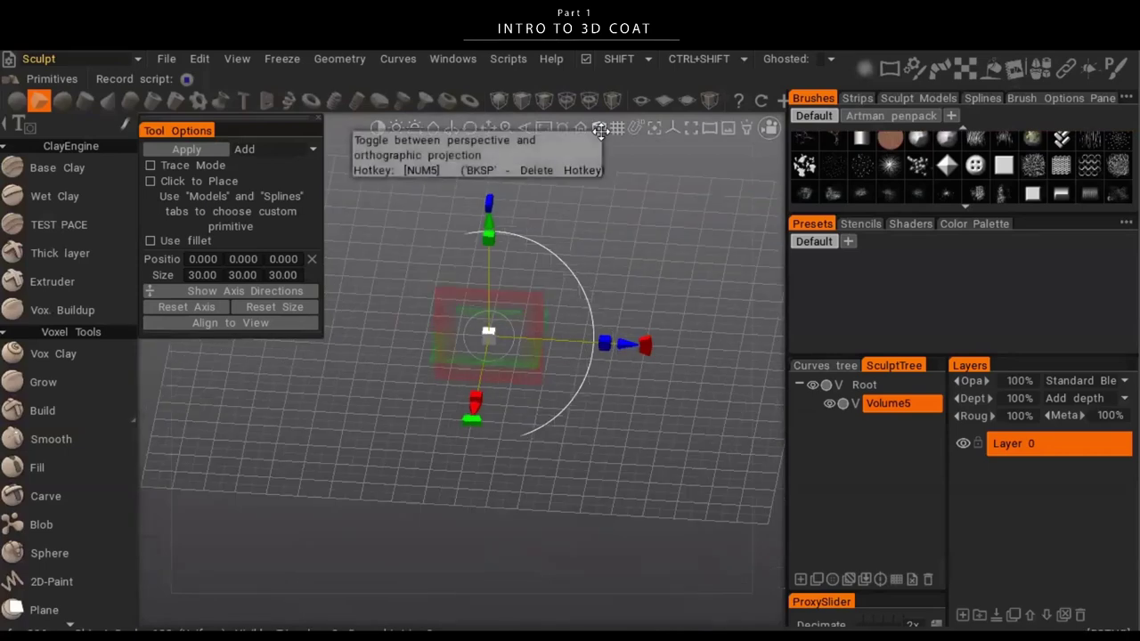
right_click_drag(634, 203, 592, 264)
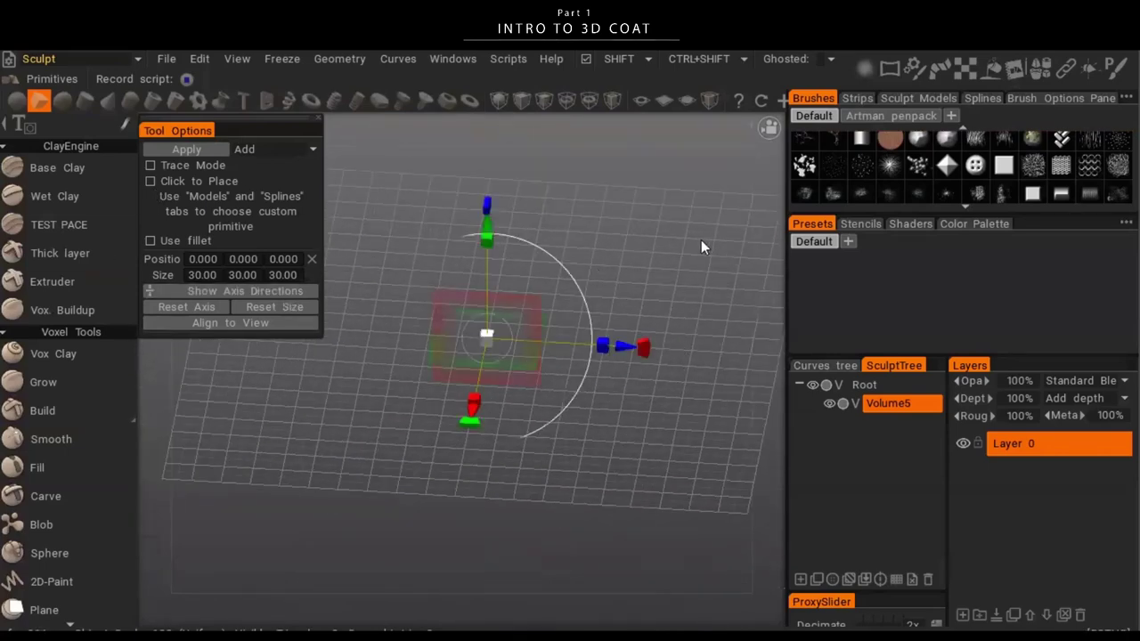
left_click_drag(701, 239, 429, 183)
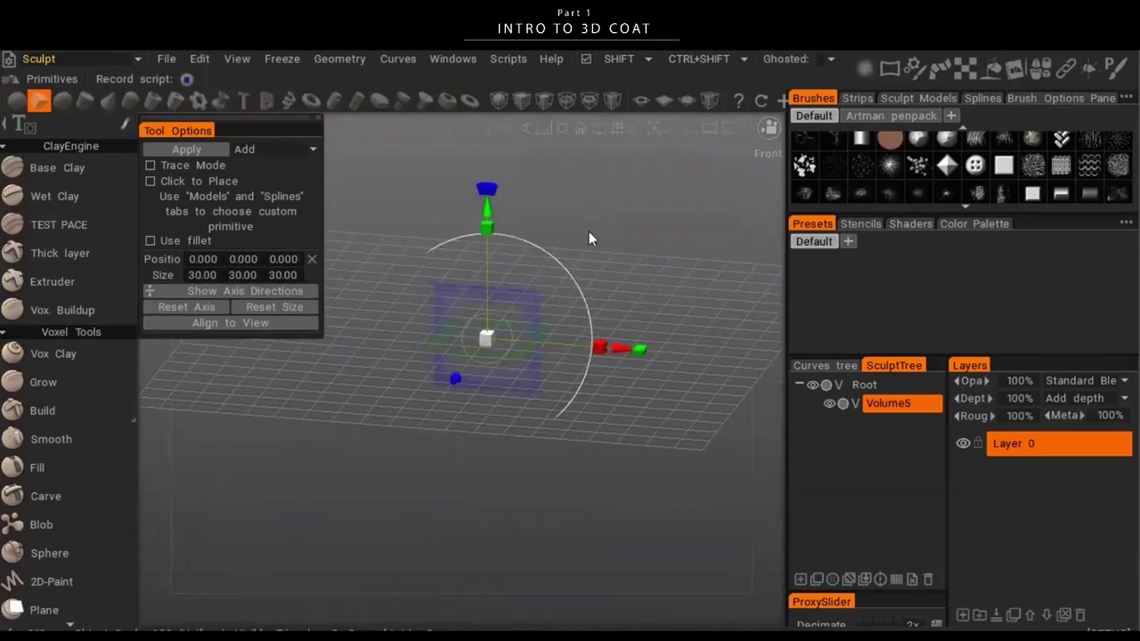
left_click_drag(589, 231, 675, 506)
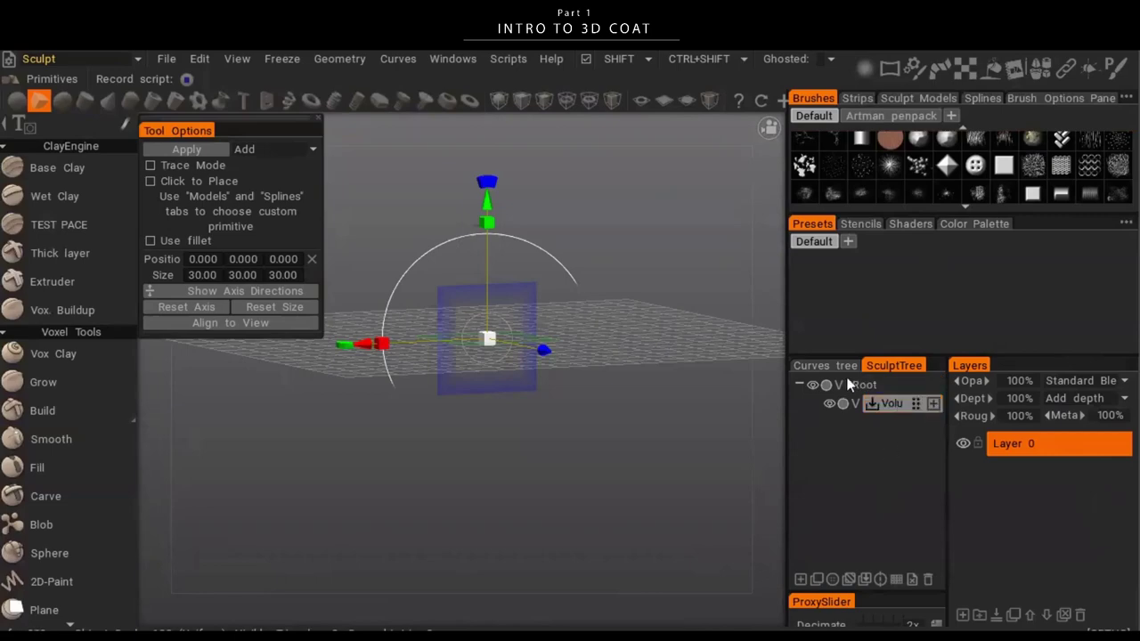
left_click_drag(552, 461, 700, 295)
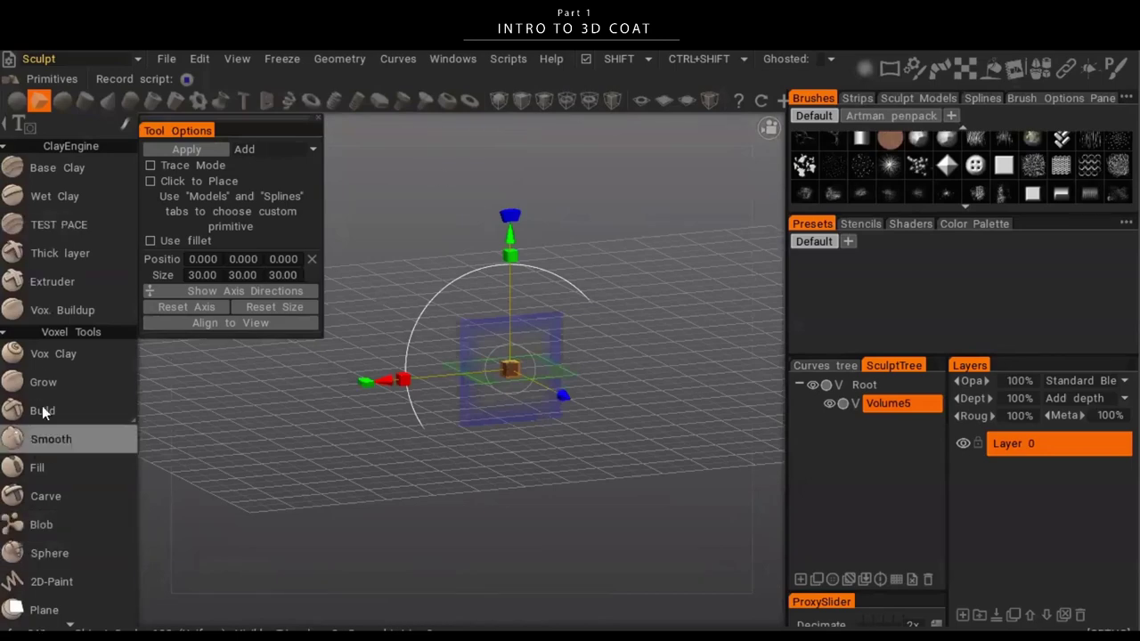
- Cycle the sculpt tool list through its iconic and textual display styles, ending on compact rows with small icons and names
scroll(55, 272, "down", 4)
scroll(52, 280, "up", 4)
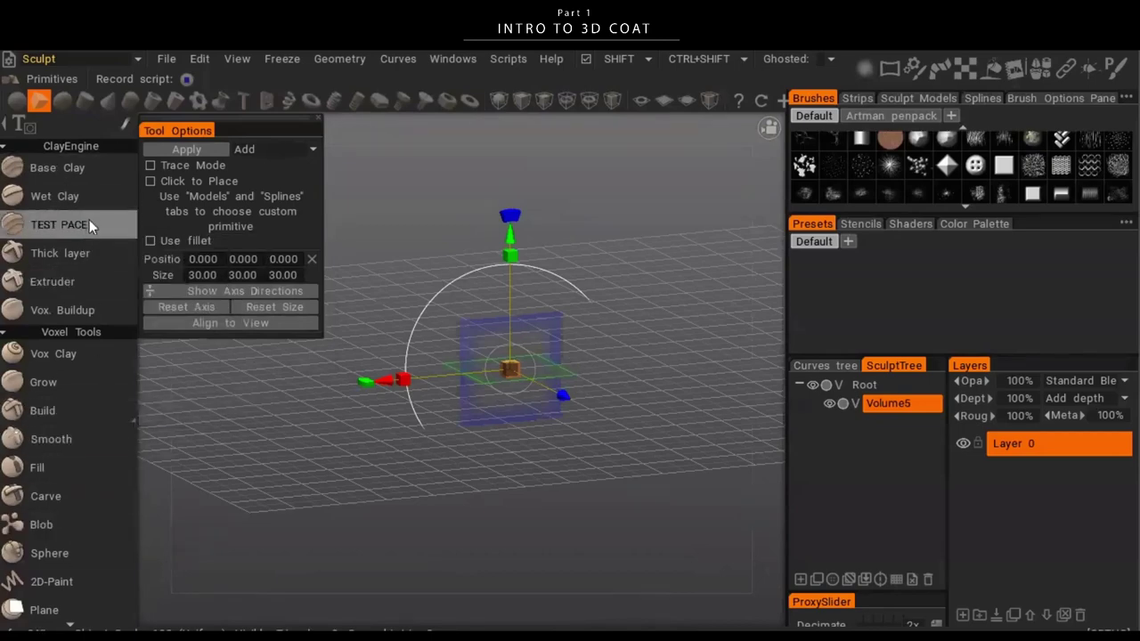
left_click(26, 129)
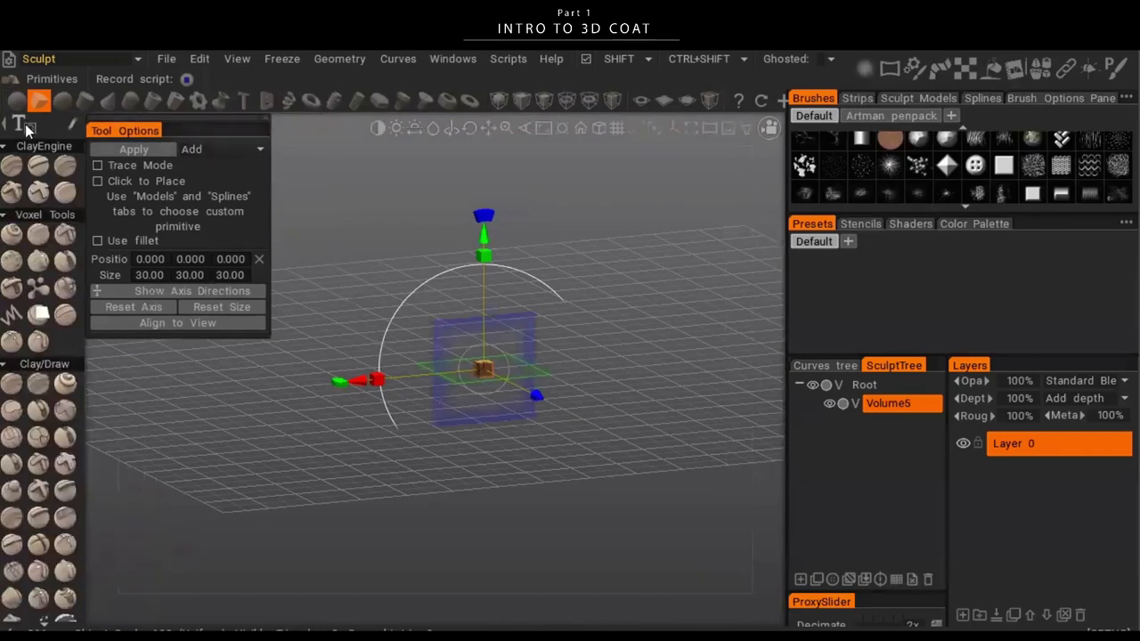
left_click(27, 129)
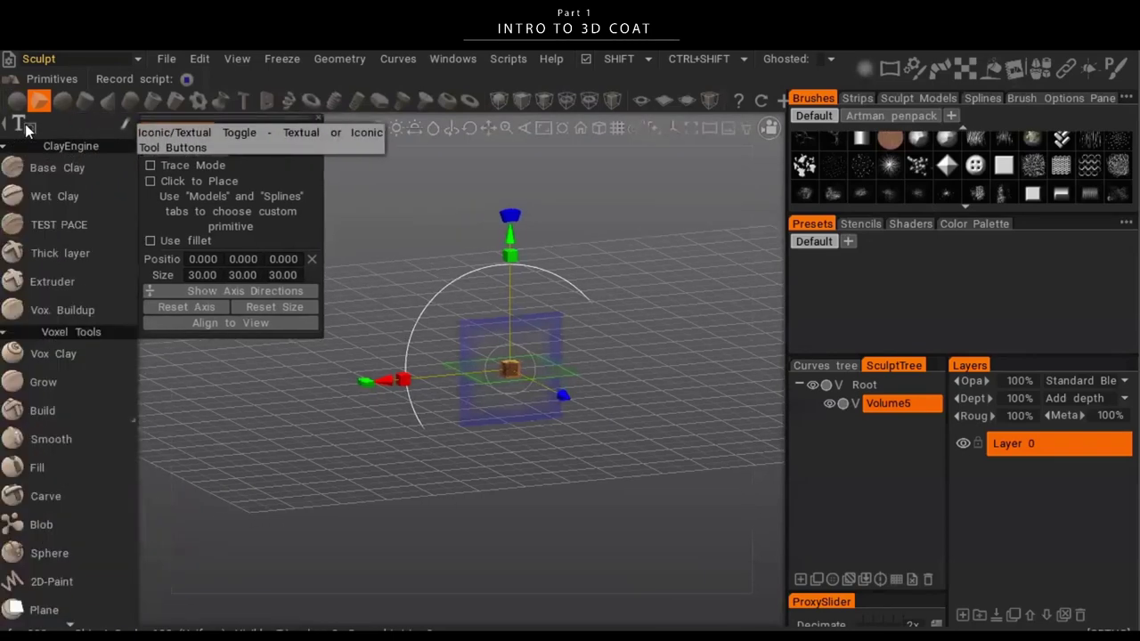
left_click(25, 127)
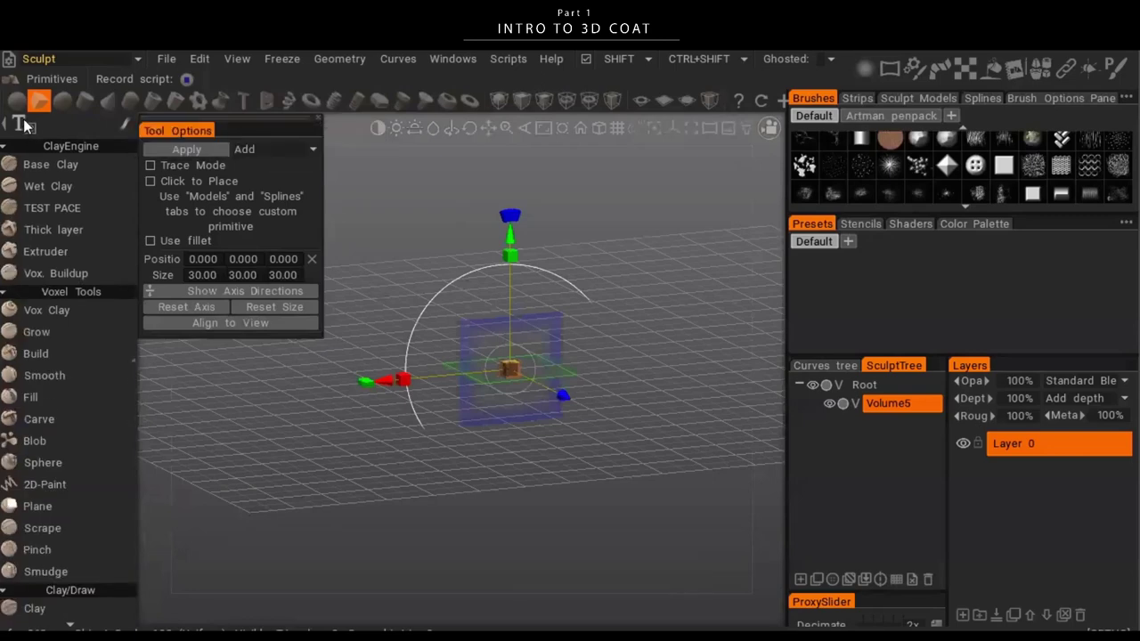
left_click(25, 128)
left_click(25, 127)
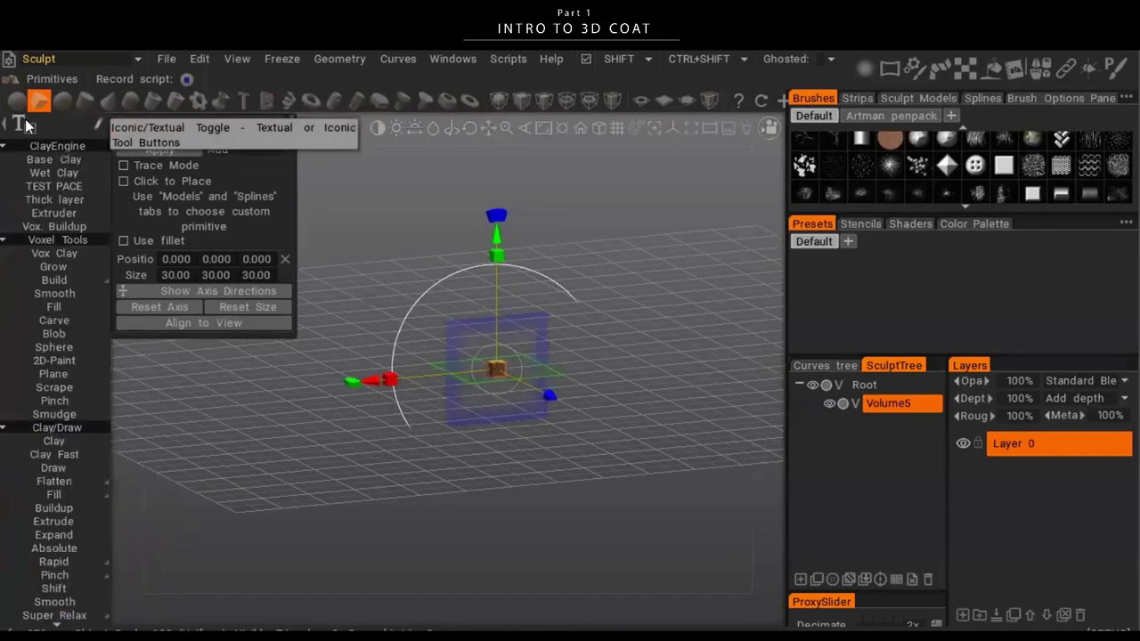
left_click(25, 127)
left_click(25, 127)
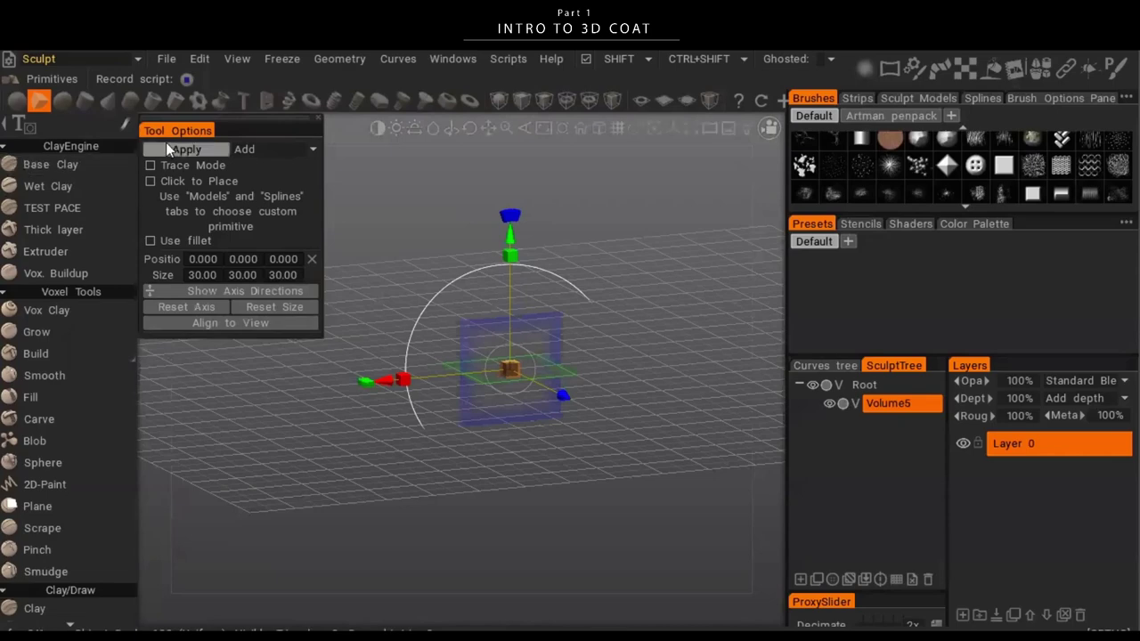
left_click(18, 128)
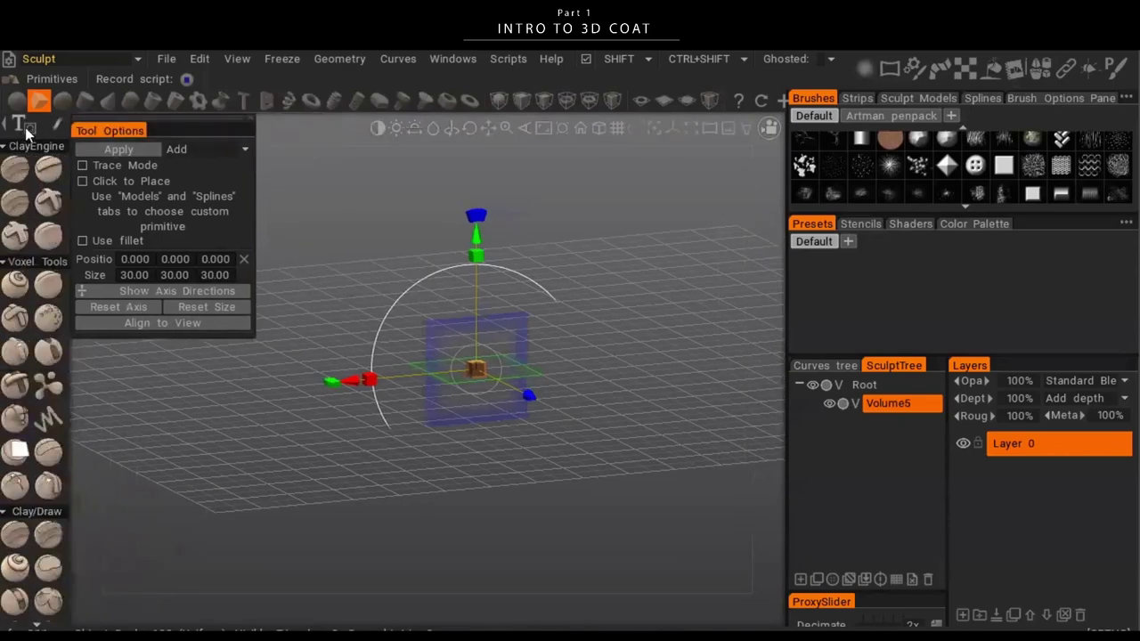
left_click(25, 128)
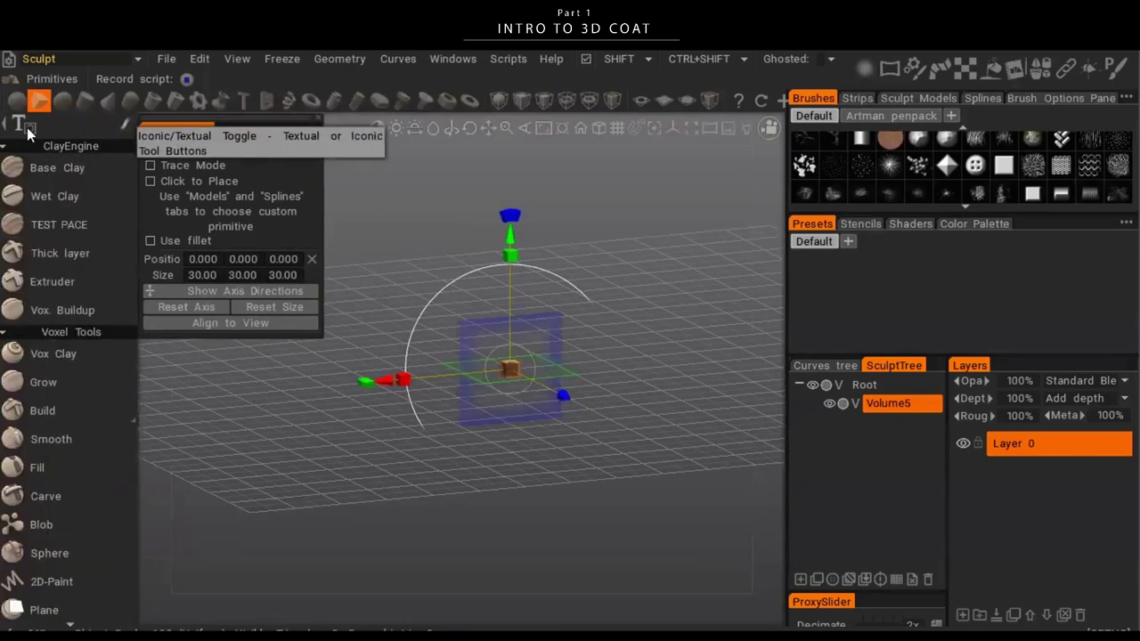
left_click(26, 128)
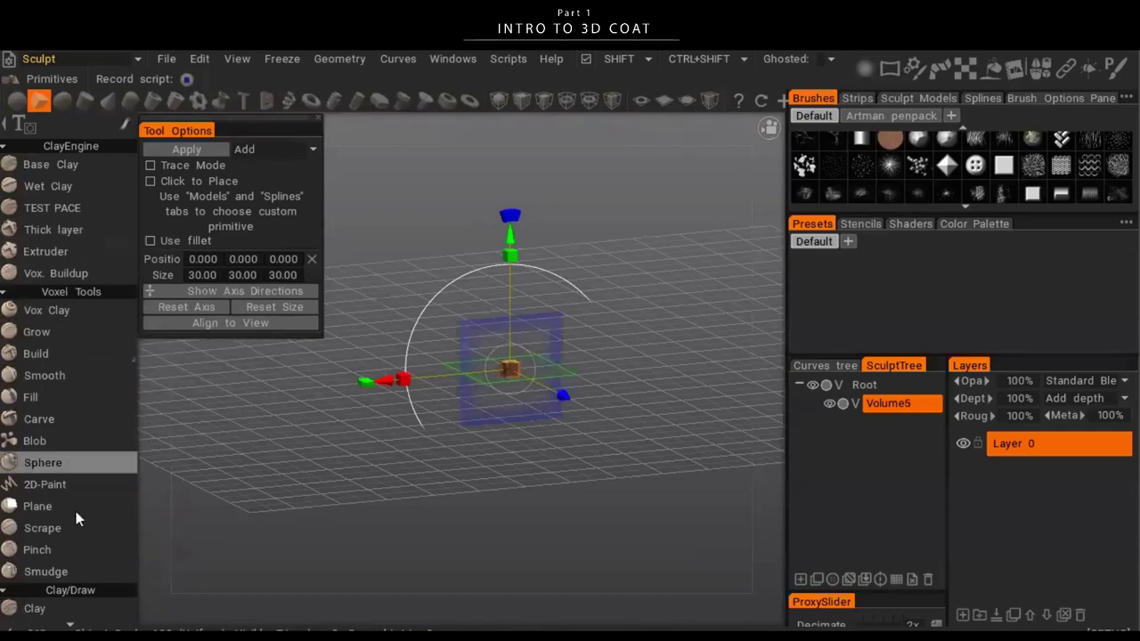
- Look through the whole sculpt tool list, from ClayEngine and Voxel Tools to Adjust, Pose, Objects, Curves and Commands
scroll(89, 494, "down", 5)
scroll(107, 472, "up", 5)
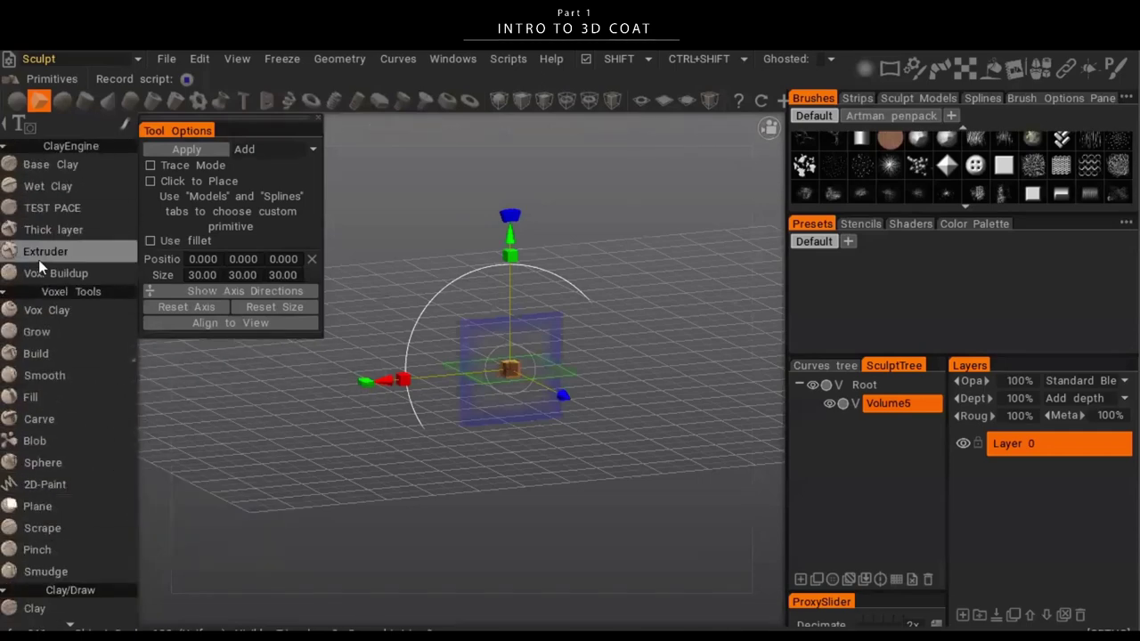
scroll(37, 267, "down", 10)
scroll(38, 255, "down", 15)
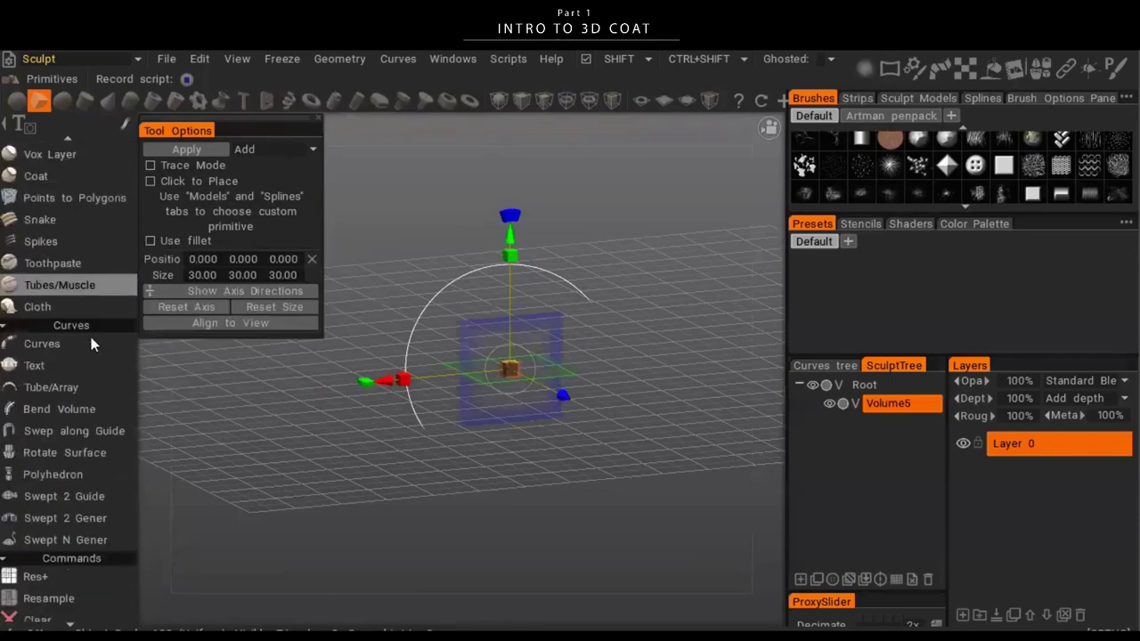
scroll(99, 585, "up", 15)
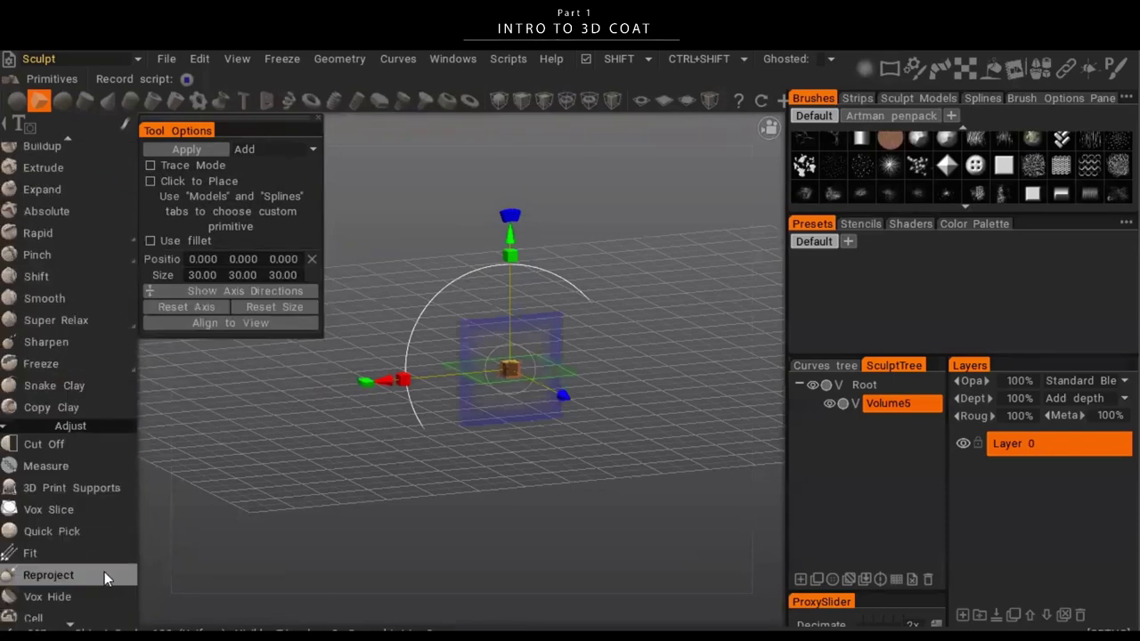
scroll(57, 424, "up", 10)
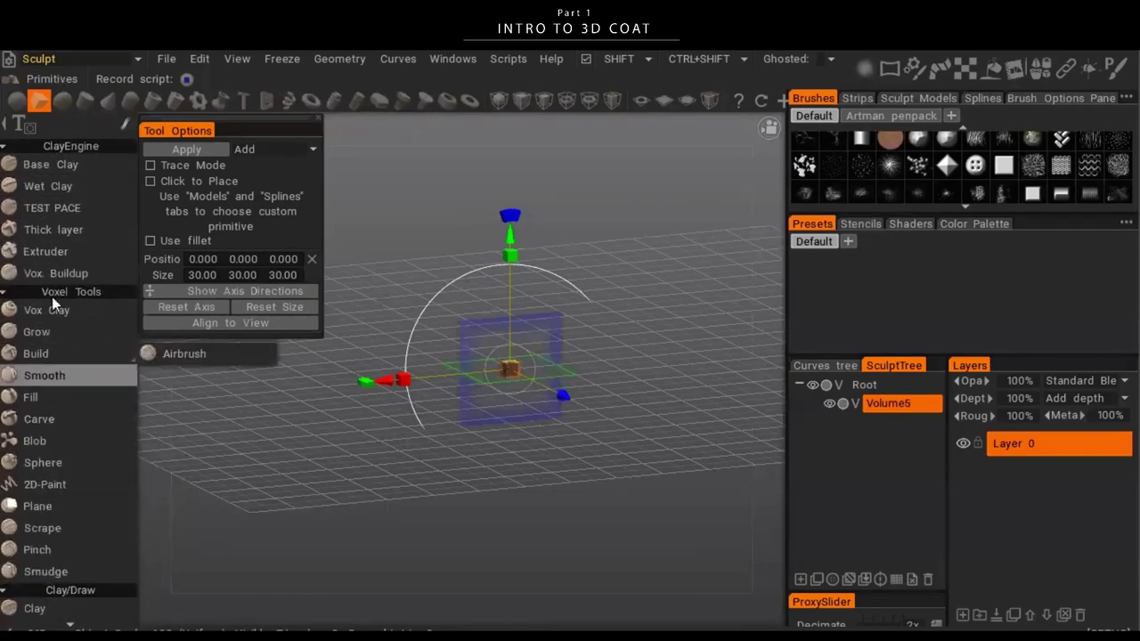
scroll(93, 388, "down", 10)
mouse_move(92, 388)
scroll(92, 389, "down", 10)
scroll(98, 379, "up", 5)
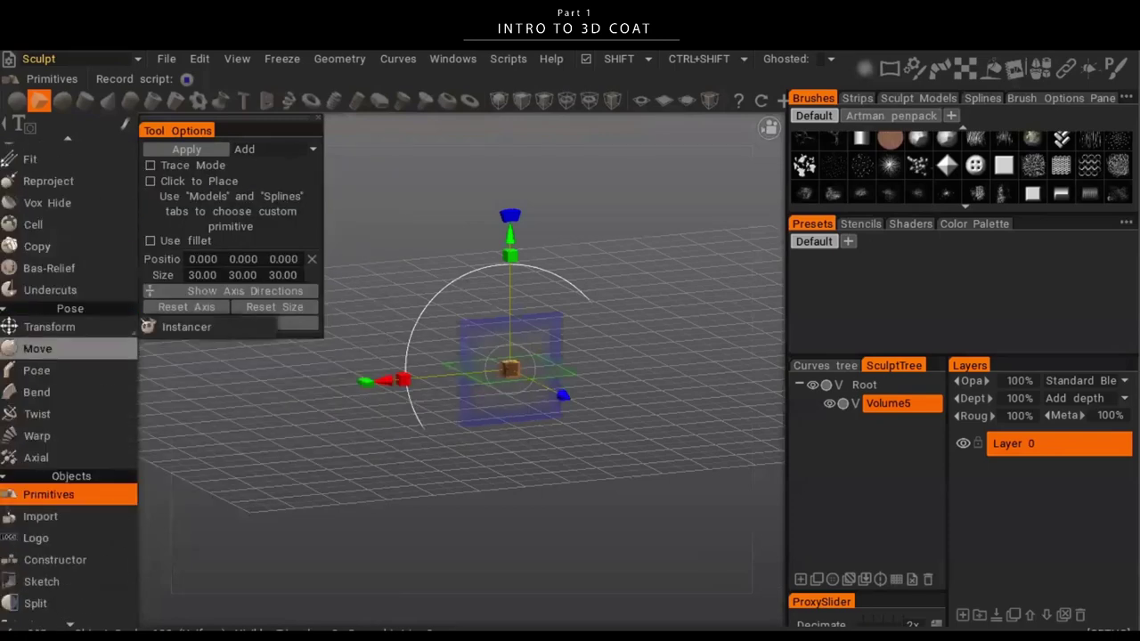
scroll(84, 295, "down", 10)
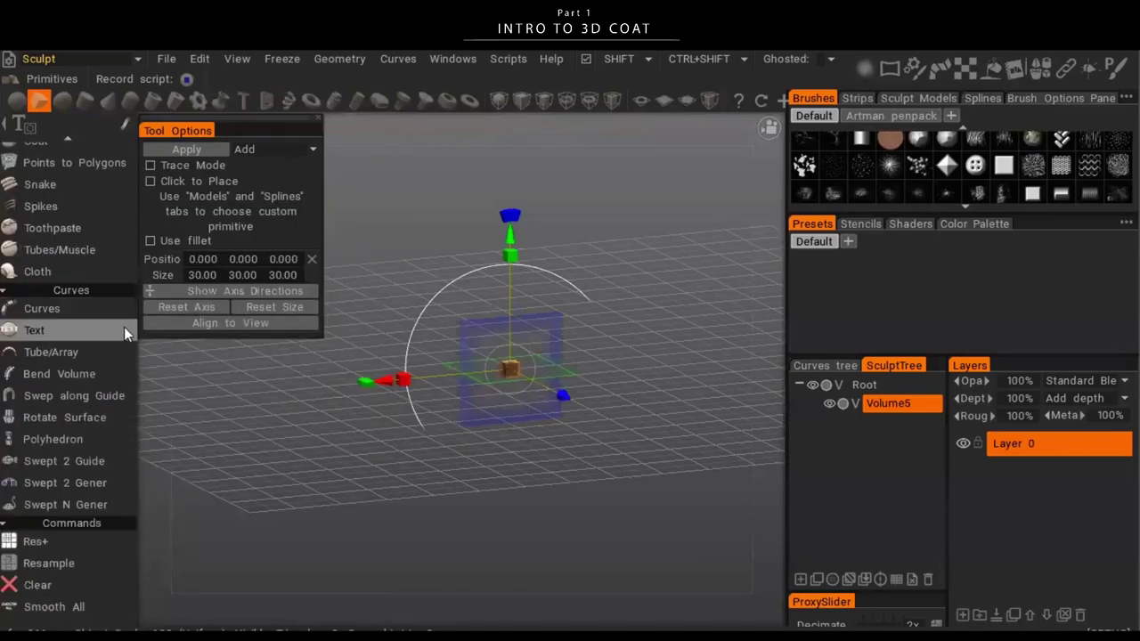
scroll(123, 347, "up", 5)
scroll(121, 340, "up", 10)
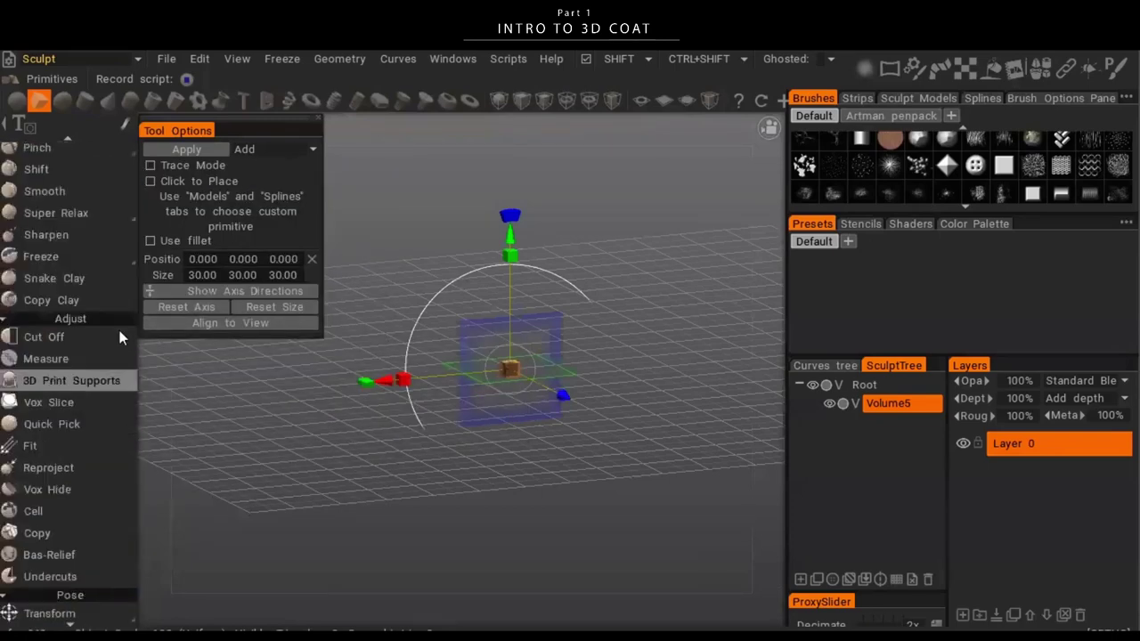
scroll(108, 339, "up", 2)
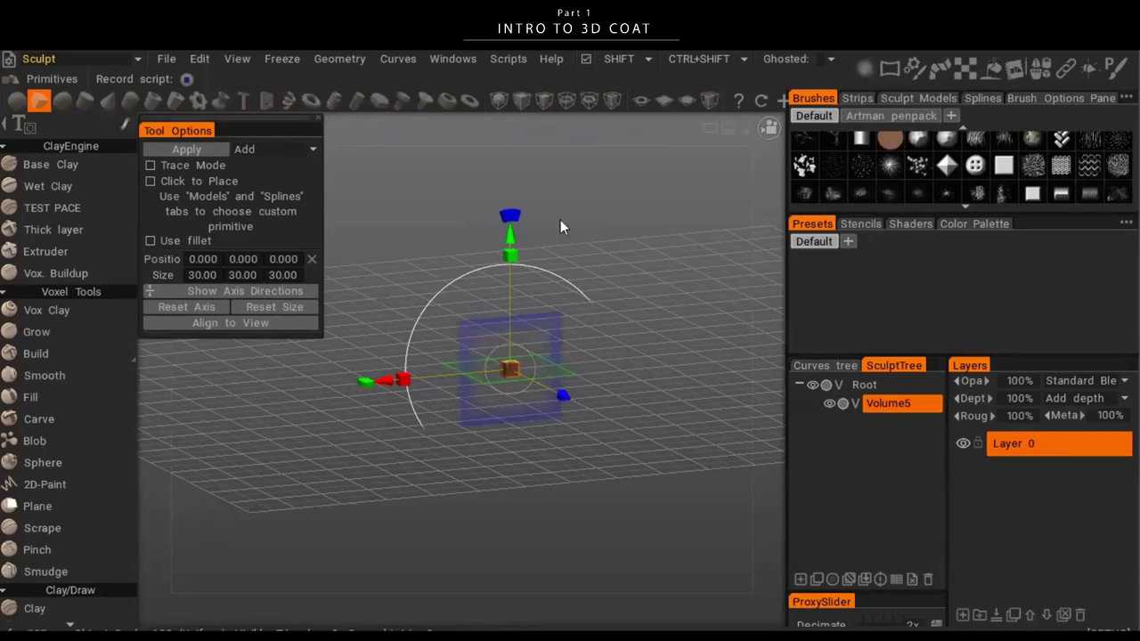
- Examine the cube primitive and its gizmo in orthographic view by orbiting, zooming and panning around them
key("alt")
right_click_drag(420, 449, 698, 437, "alt")
middle_click_drag(711, 388, 659, 355, "alt")
left_click_drag(503, 444, 423, 452, "alt")
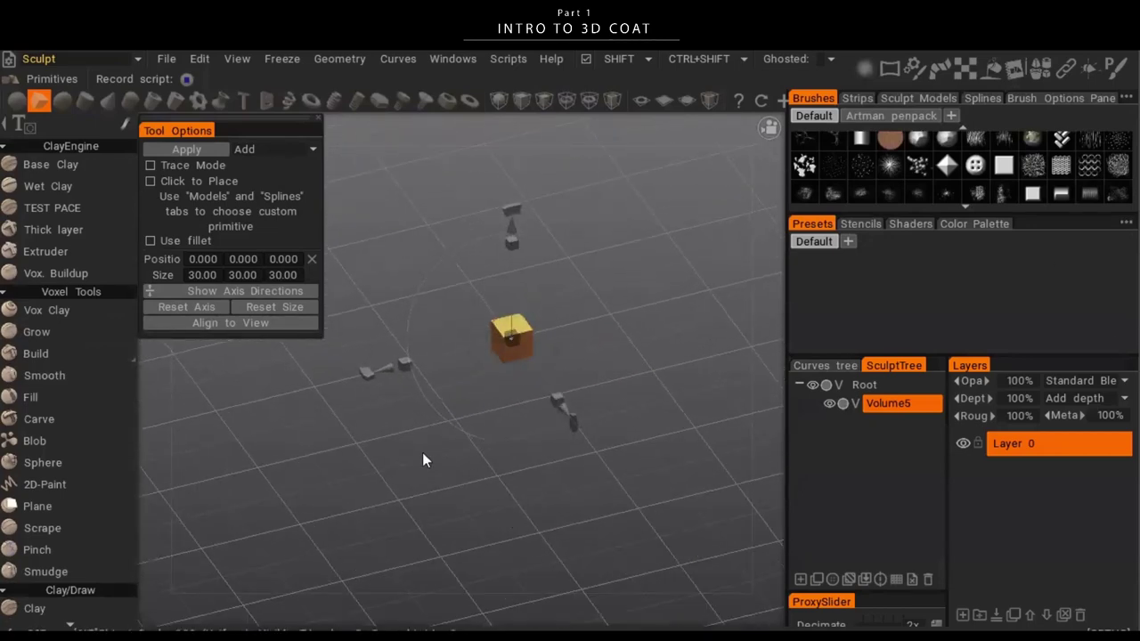
right_click_drag(422, 452, 655, 443, "alt")
middle_click_drag(703, 389, 657, 445, "alt")
left_click_drag(610, 479, 646, 443, "alt")
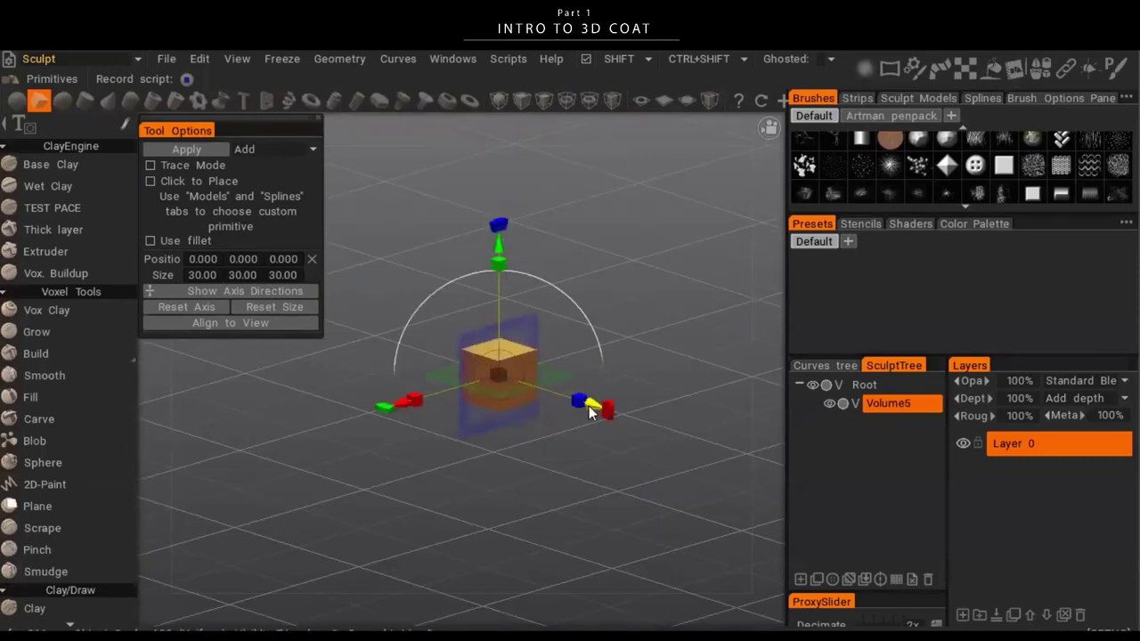
right_click_drag(699, 310, 463, 431, "alt")
left_click_drag(488, 476, 459, 518, "alt")
left_click_drag(347, 492, 969, 498, "alt")
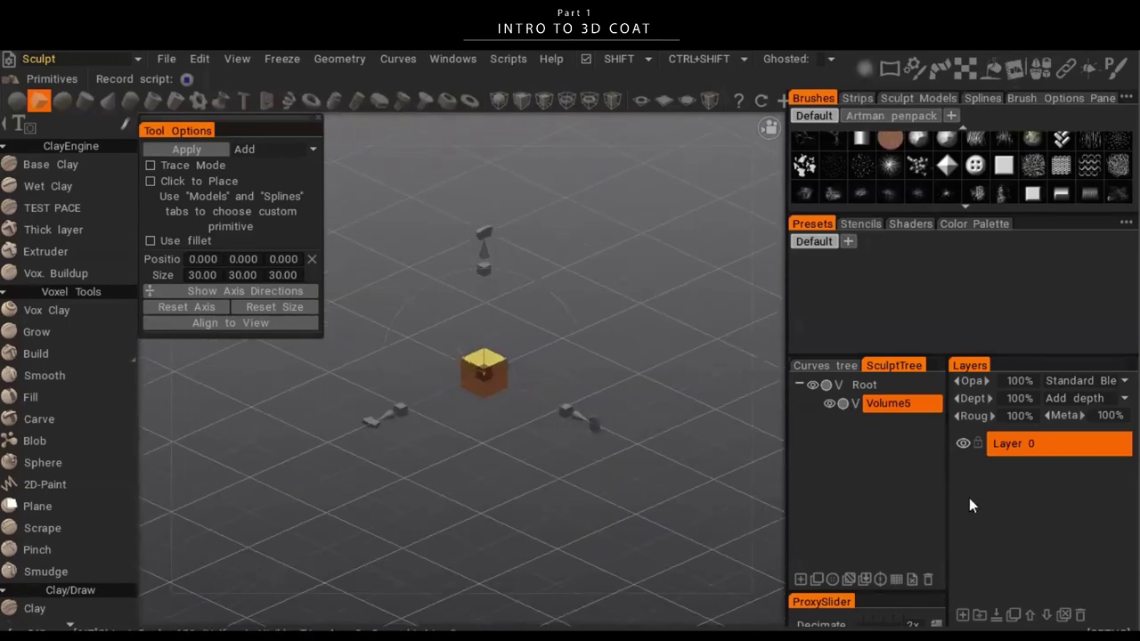
- Add the cube to the volume at the origin and move the primitive along its blue axis to Z -142.51
left_click_drag(628, 497, 673, 347)
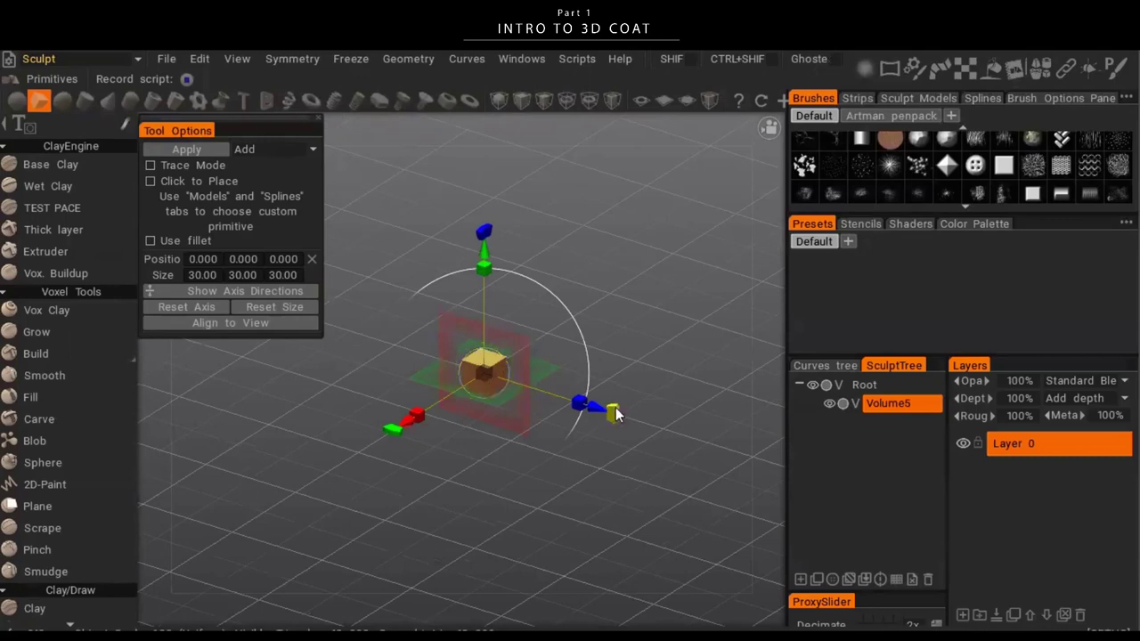
left_click_drag(598, 413, 326, 207)
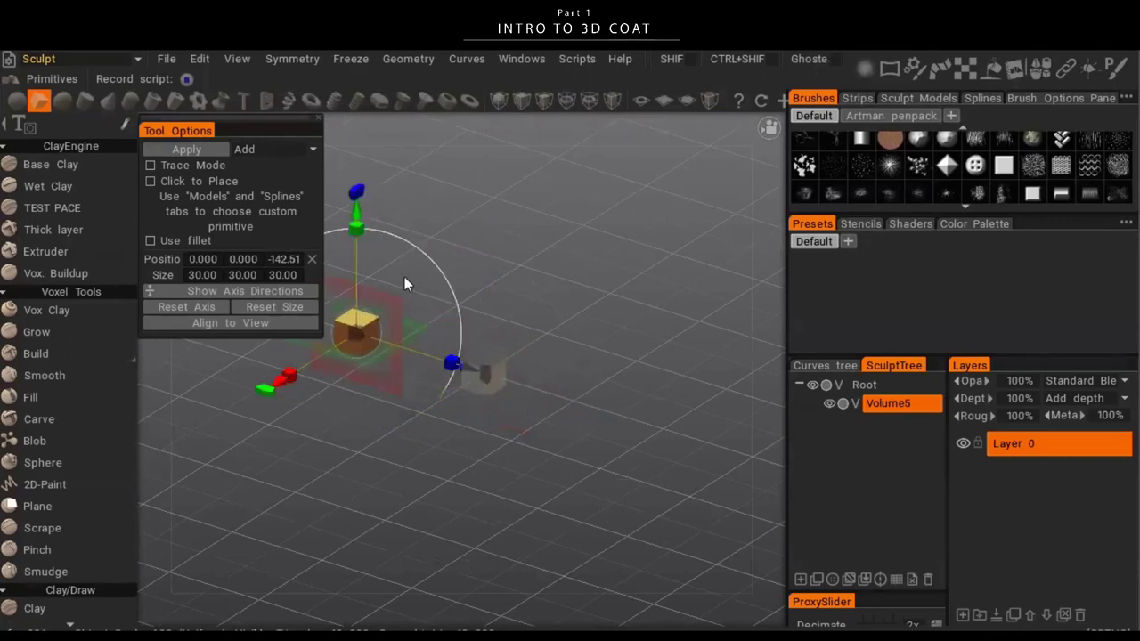
left_click_drag(439, 447, 561, 434, "alt")
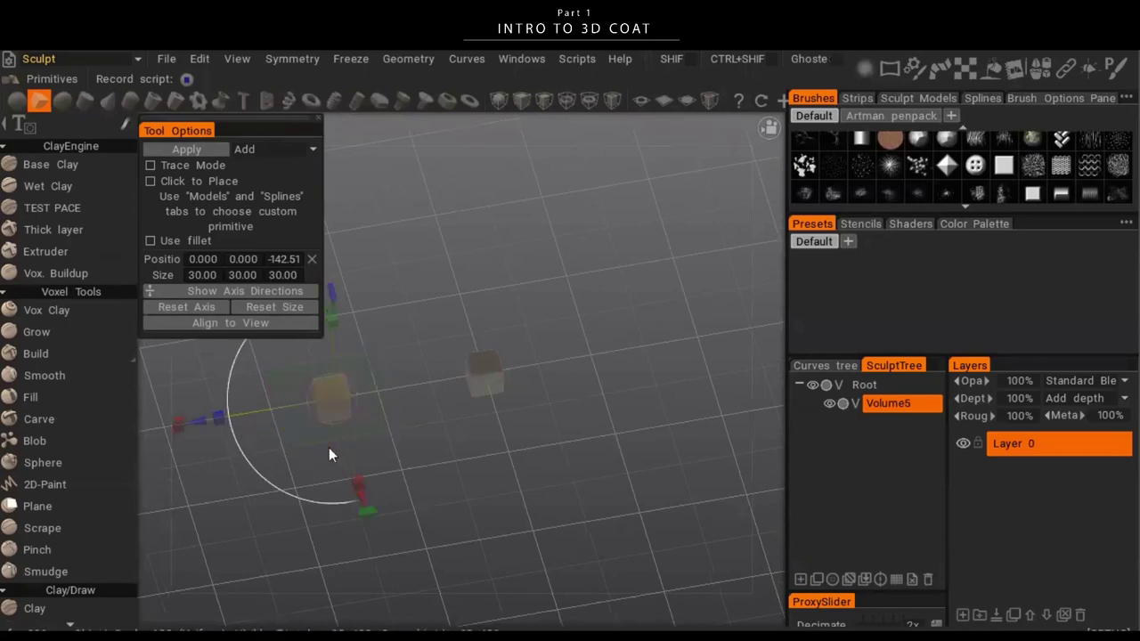
- Add a second small cube at Z -142.51 and move the primitive along its red axis to X 259.26
left_click_drag(362, 497, 296, 306)
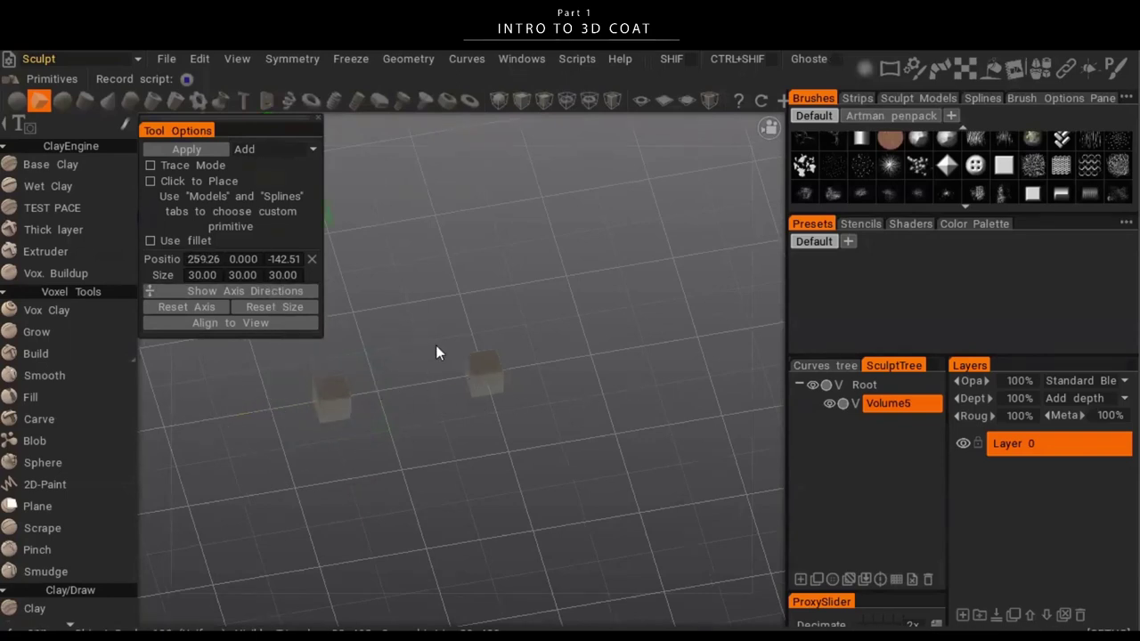
middle_click_drag(401, 310, 654, 416)
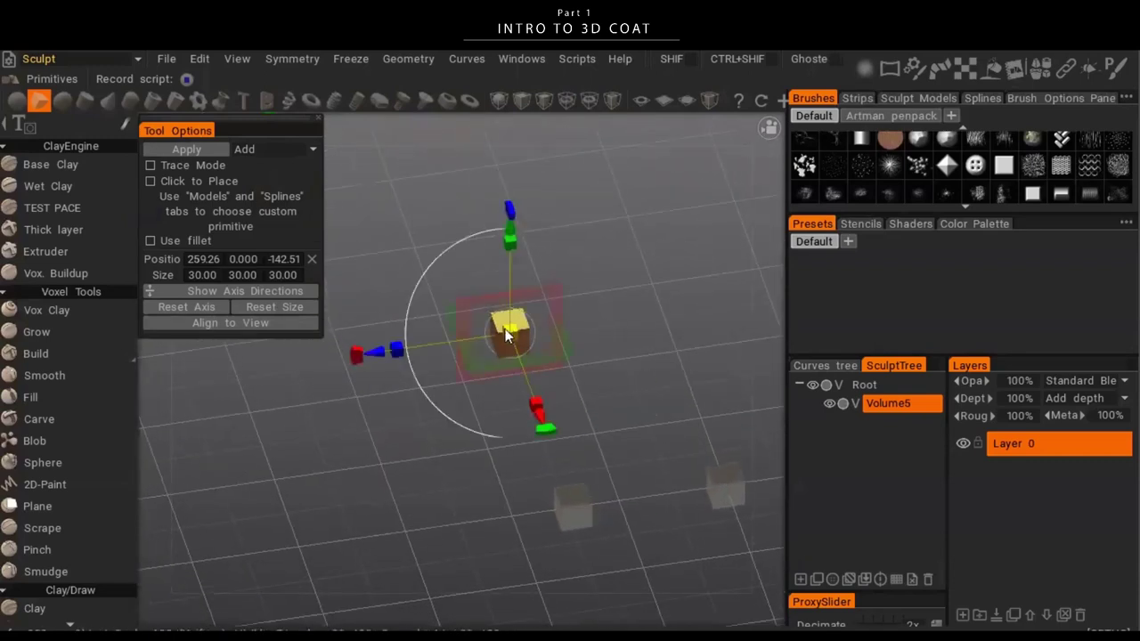
left_click_drag(649, 393, 689, 473)
middle_click_drag(689, 473, 642, 382)
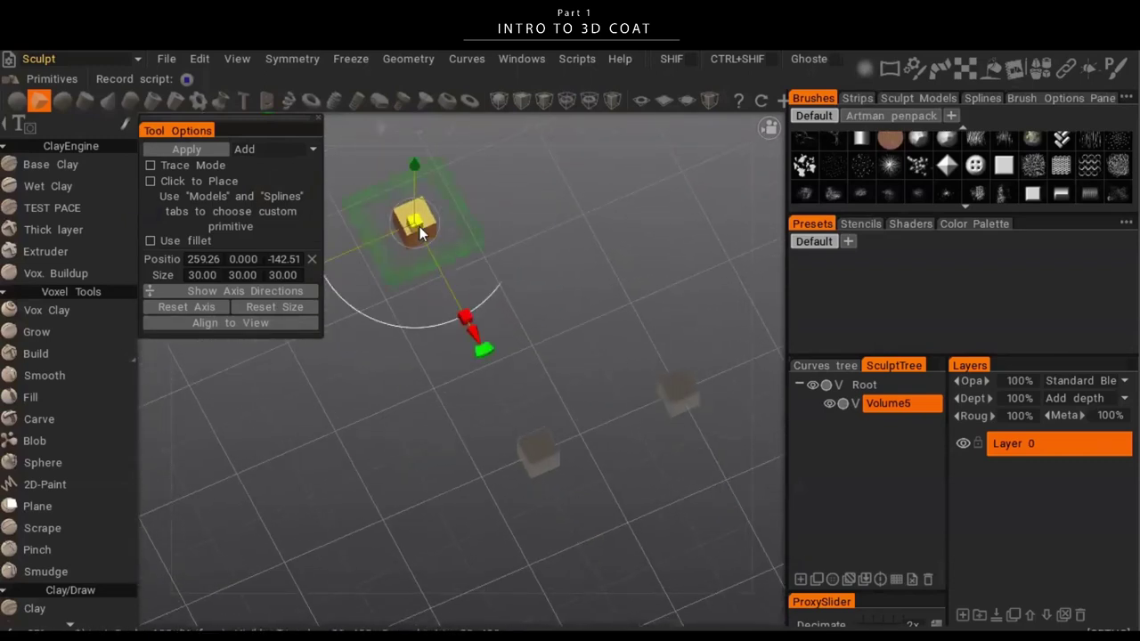
- Scale the cube primitive uniformly to 120.44, add it to the volume, and shift the gizmo along Z to 115.40
left_click_drag(422, 234, 539, 203)
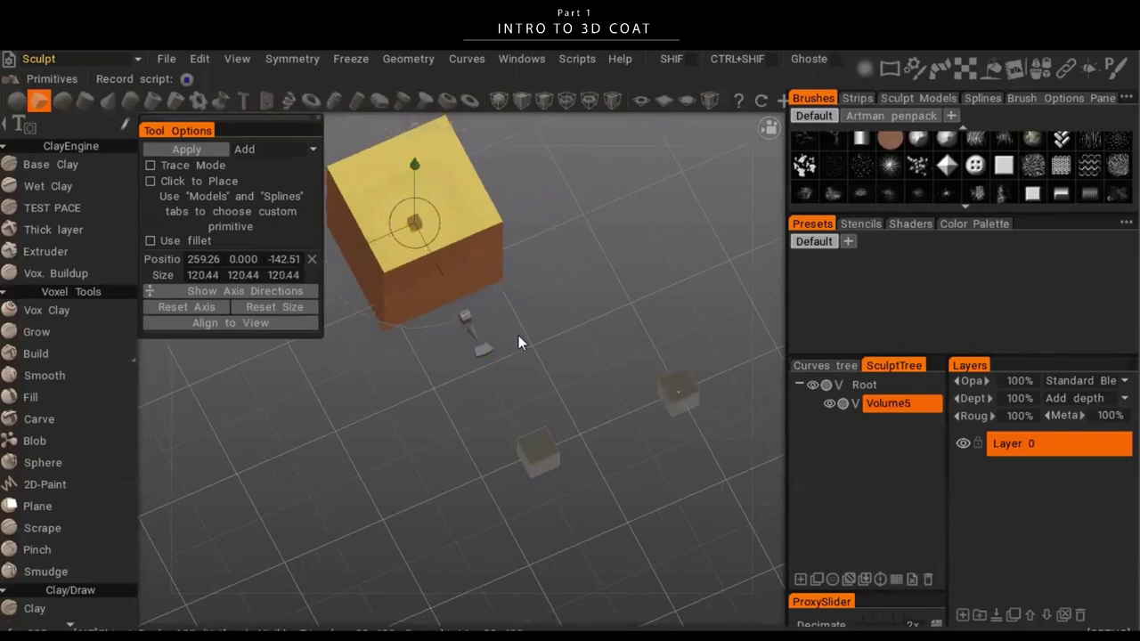
middle_click_drag(518, 335, 481, 336)
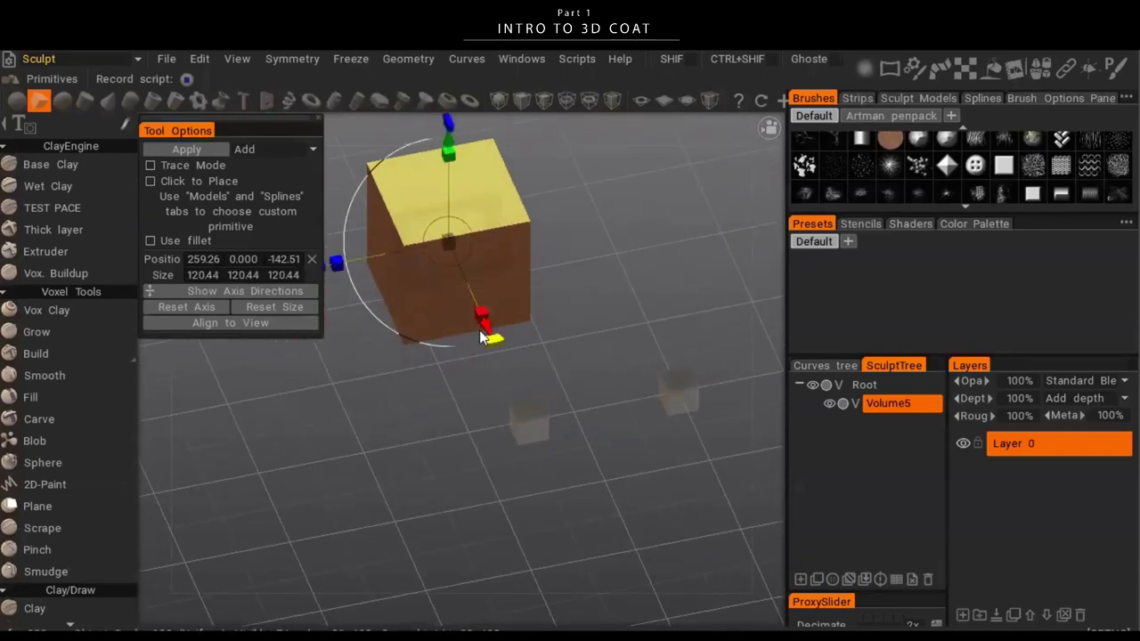
key("Return")
left_click_drag(500, 330, 455, 330, "alt")
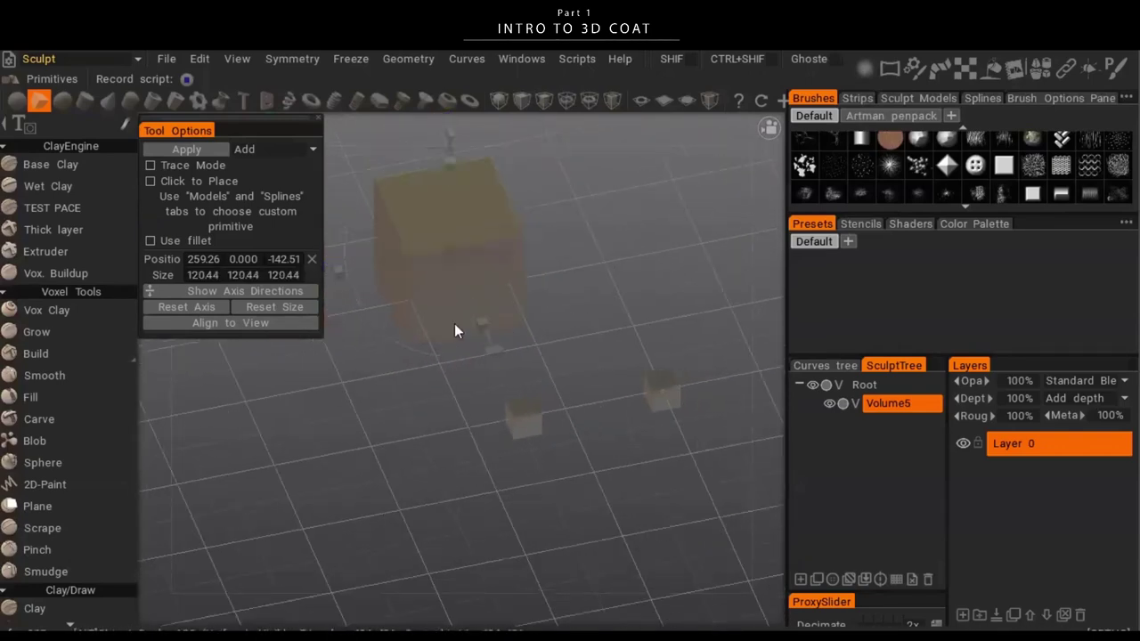
middle_click_drag(454, 331, 369, 304)
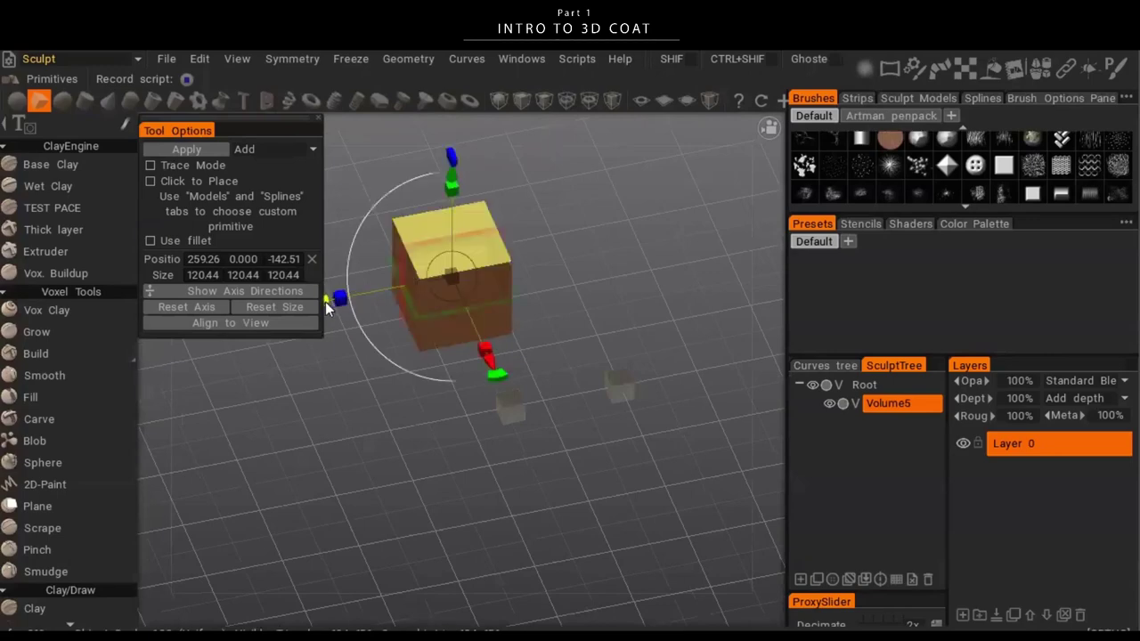
left_click_drag(325, 302, 563, 302)
mouse_move(509, 352)
middle_mouse_down()
mouse_move(675, 317)
mouse_move(466, 374)
mouse_move(439, 365)
middle_mouse_up()
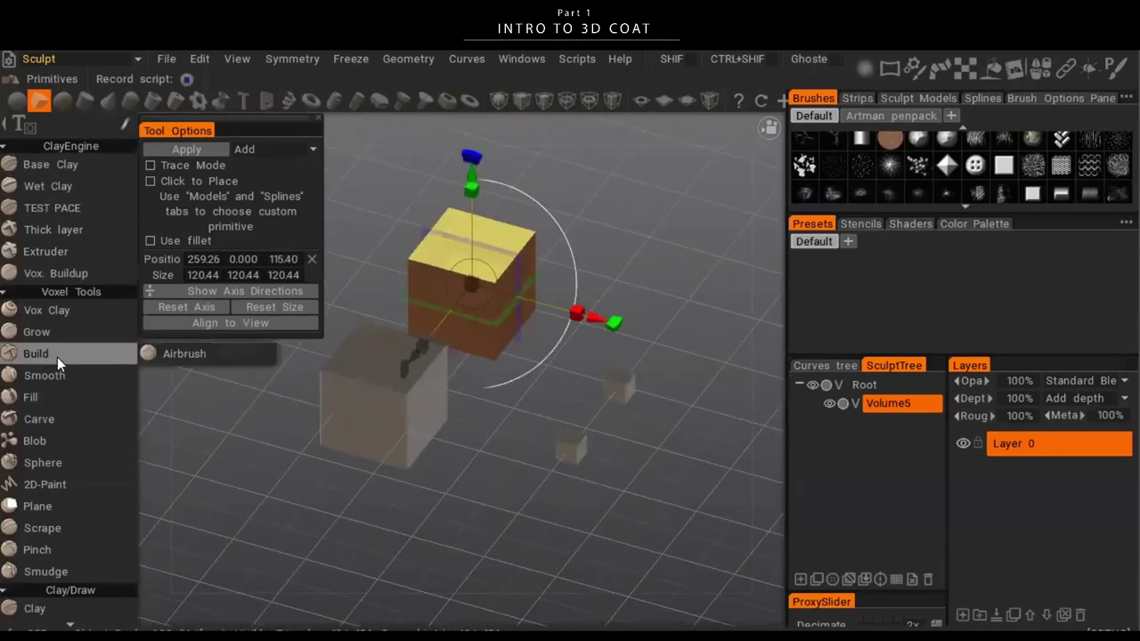
- Activate the Build tool with the small soft round brush alpha and frame the large cube closely
left_click(57, 357)
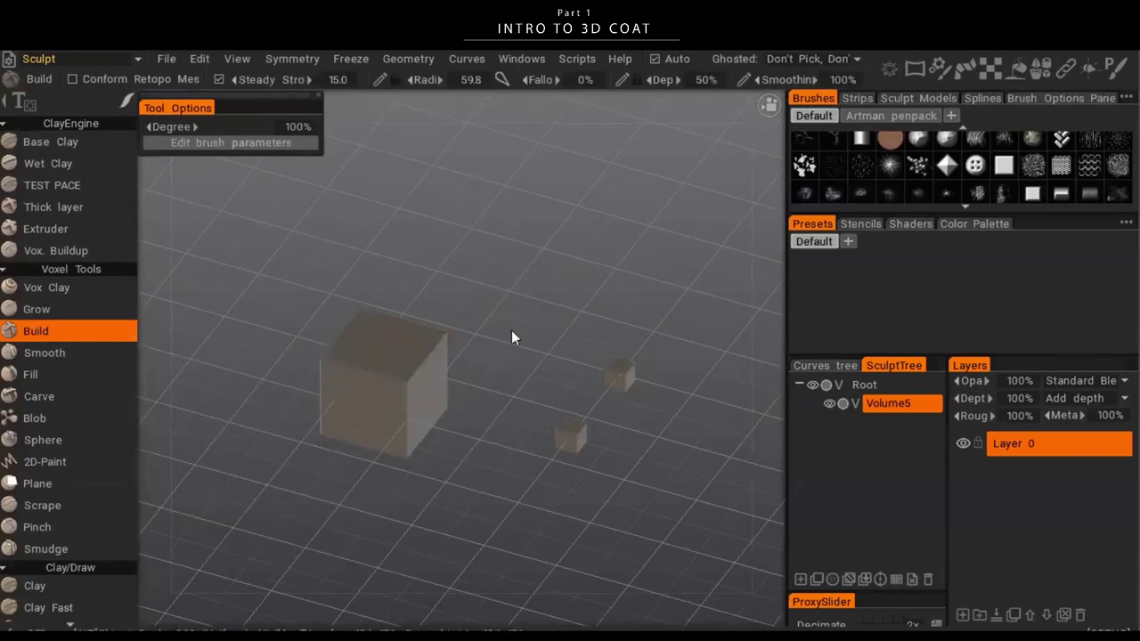
middle_click_drag(511, 337, 413, 329)
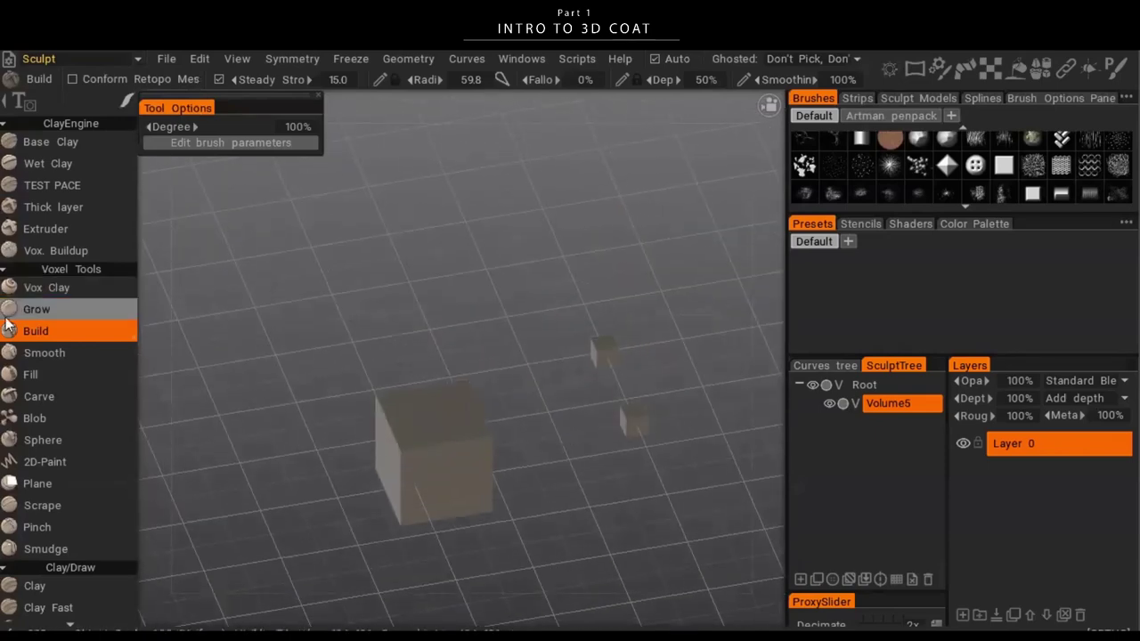
middle_click_drag(538, 309, 559, 267)
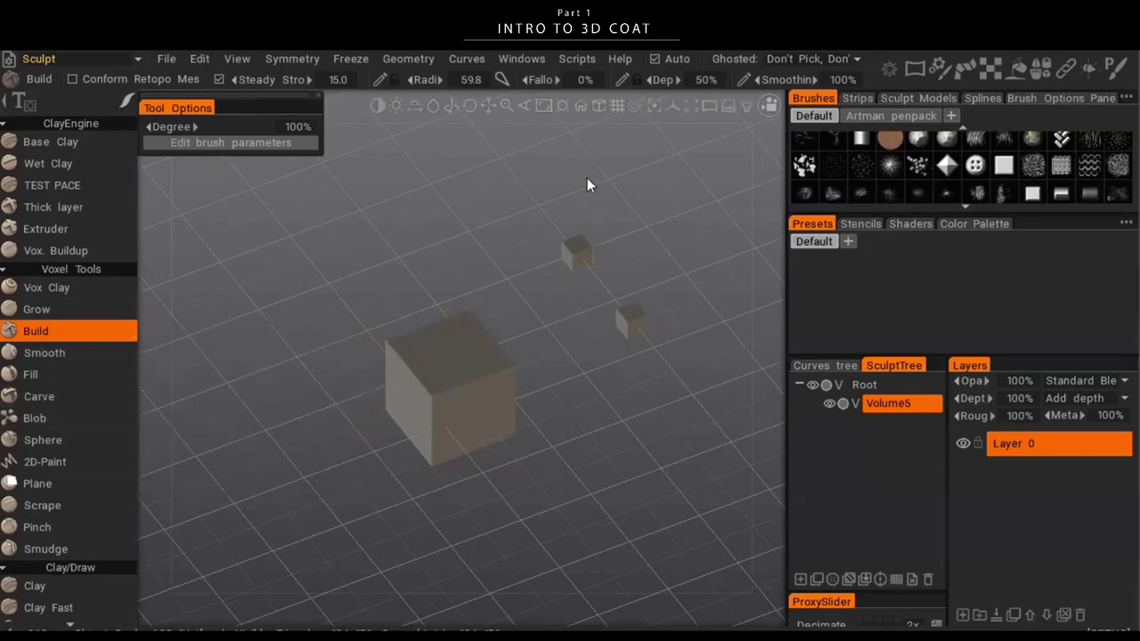
scroll(843, 147, "up", 1)
left_click(862, 142)
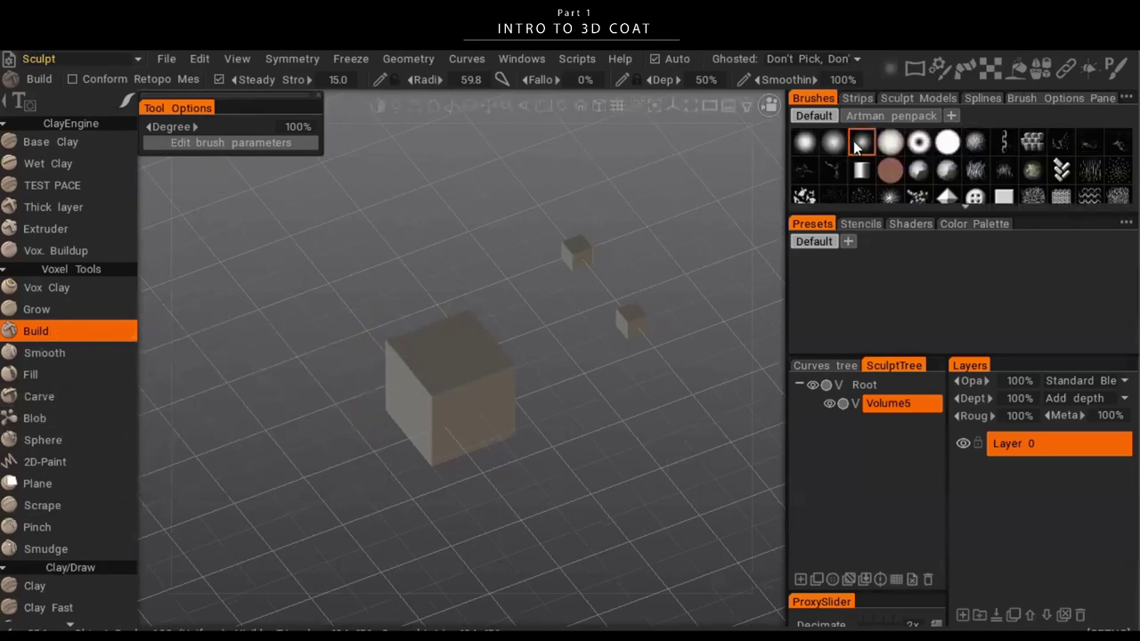
mouse_move(631, 465)
left_mouse_down()
mouse_move(665, 342)
mouse_move(624, 410)
mouse_move(614, 398)
mouse_move(670, 404)
left_mouse_up()
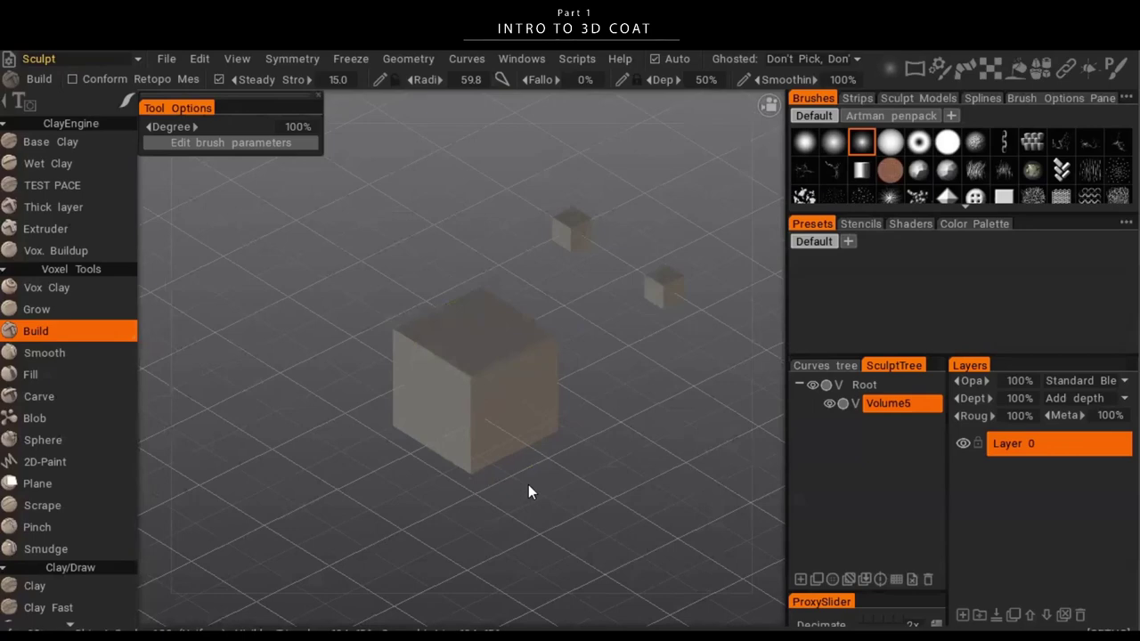
middle_click_drag(697, 464, 677, 474)
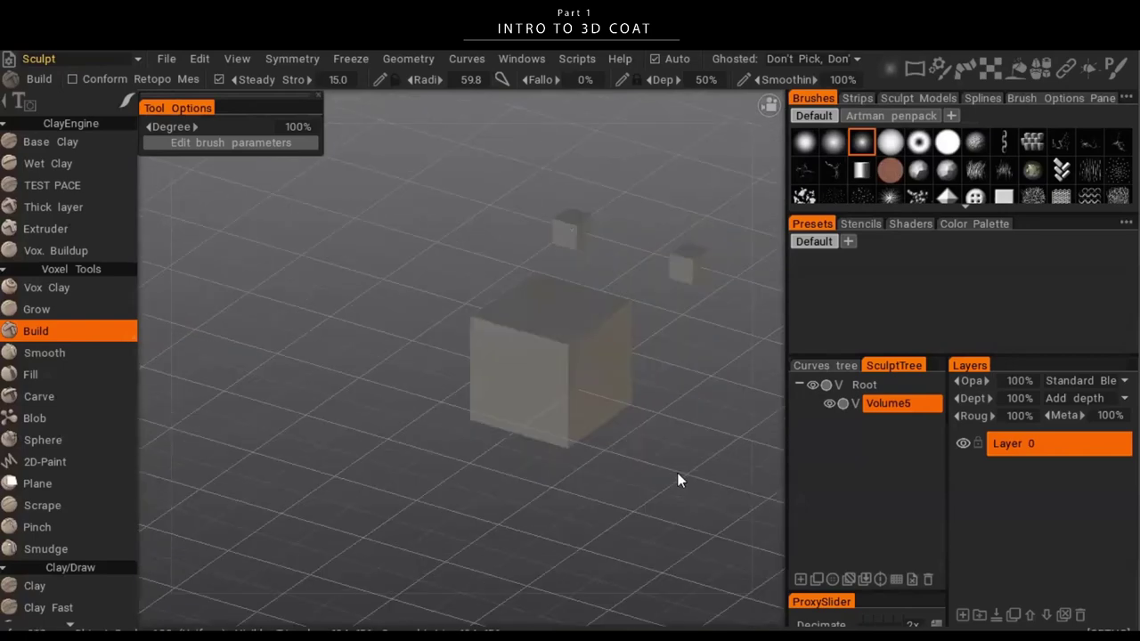
middle_click_drag(677, 401, 670, 406)
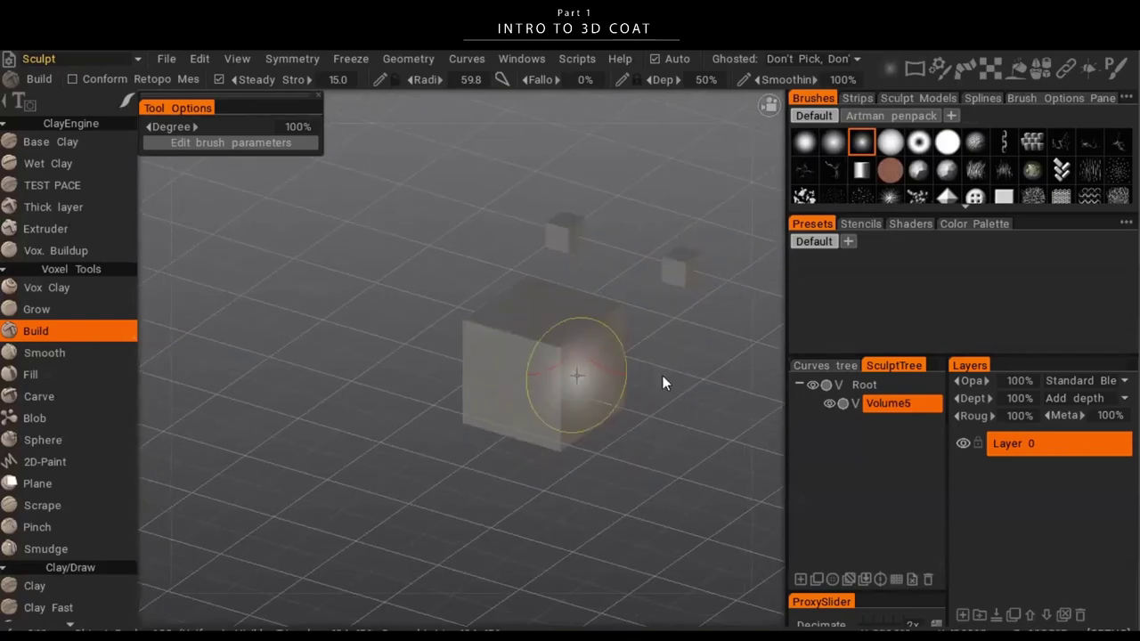
scroll(610, 362, "up", 8)
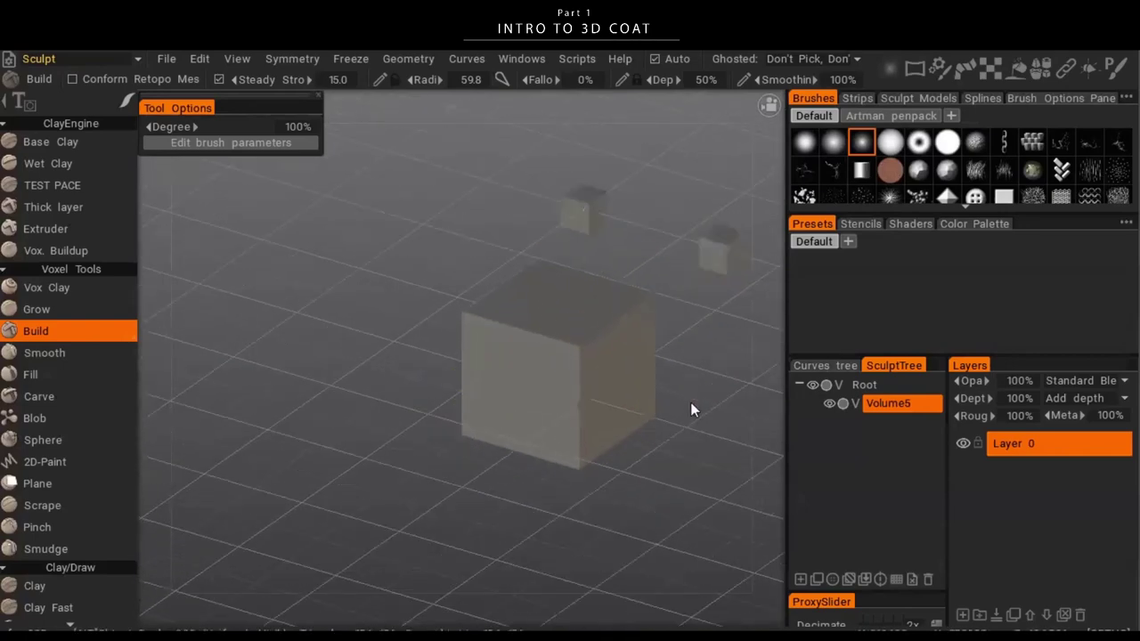
mouse_move(780, 377)
right_mouse_down("alt")
mouse_move(953, 346)
mouse_move(513, 464)
right_mouse_up("alt")
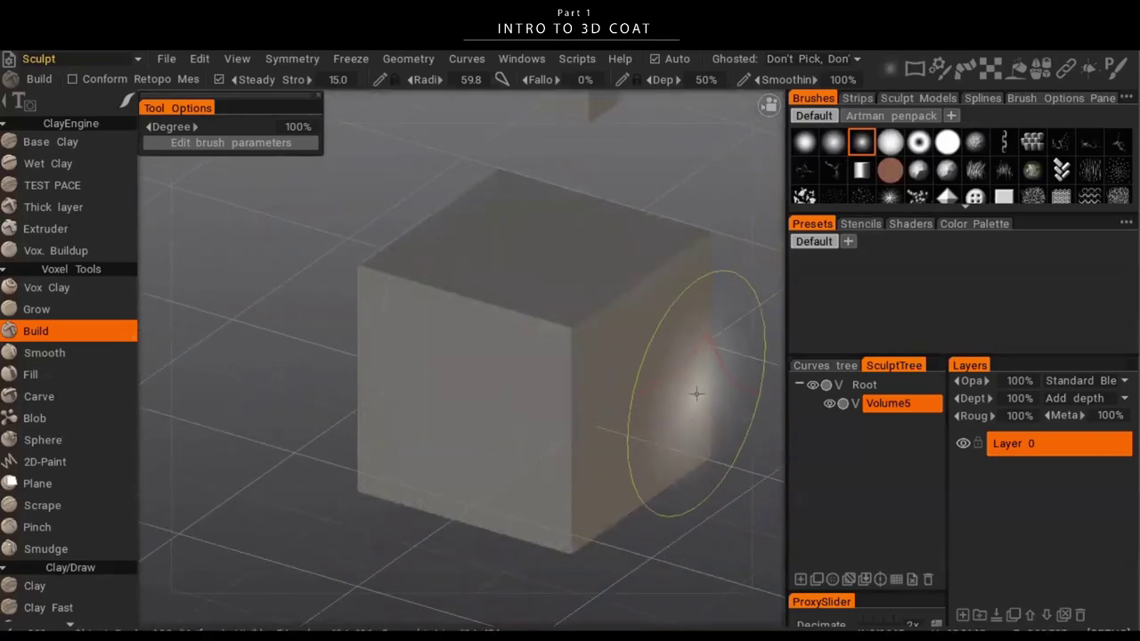
- Resize the brush radius to 56.3 and build up material around the large cube's upper front corner
right_click_drag(682, 338, 603, 359)
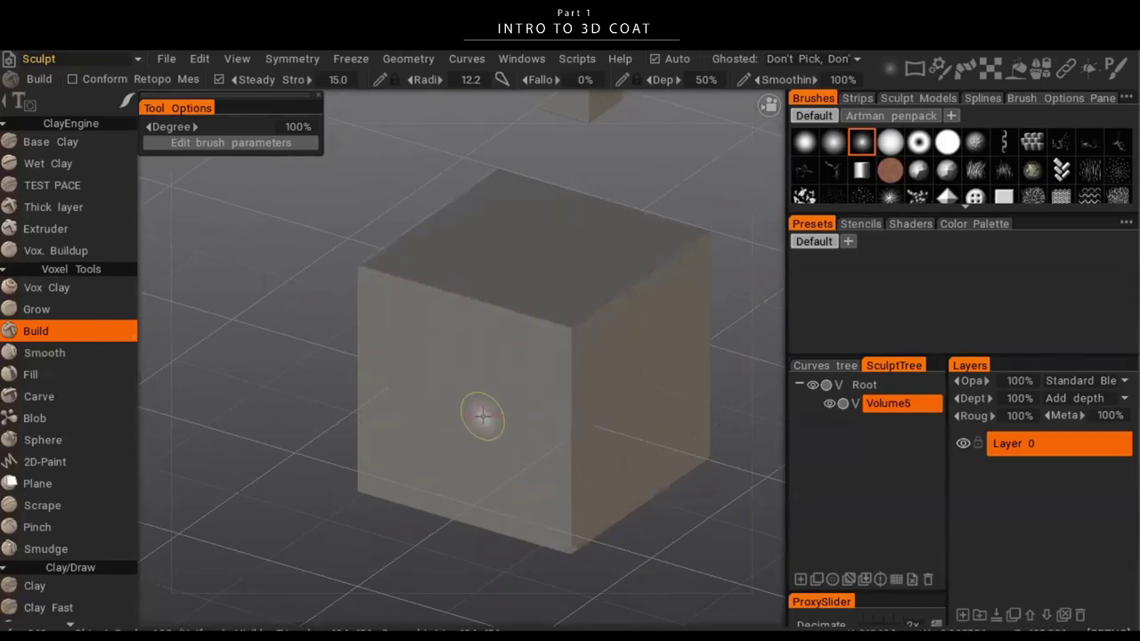
key("F6")
right_click_drag(484, 323, 560, 311)
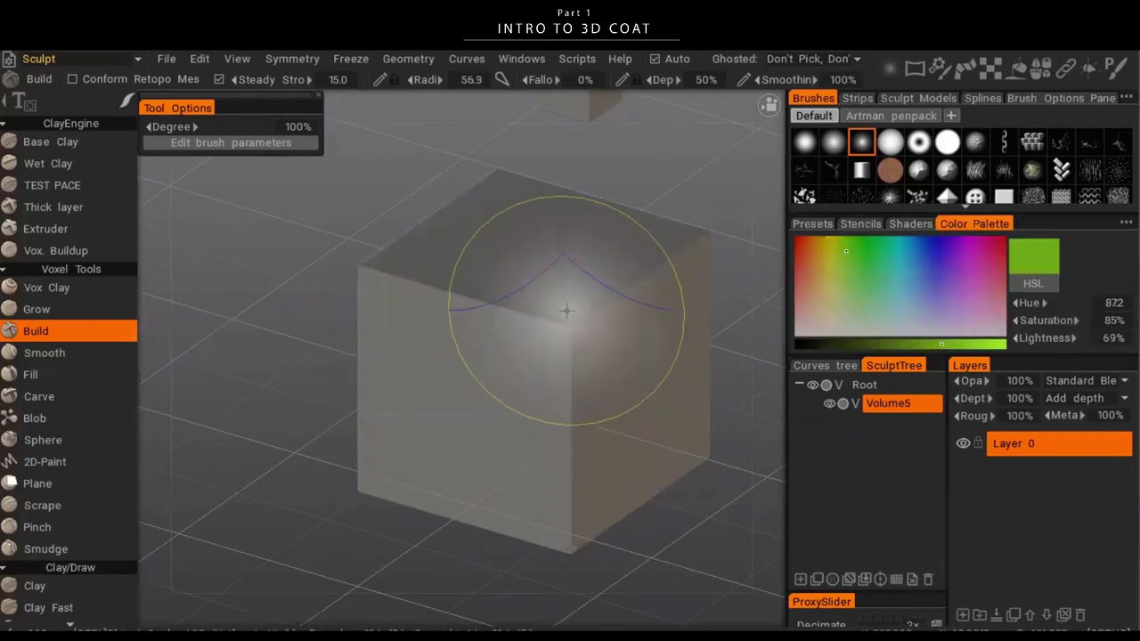
left_click_drag(551, 378, 624, 308)
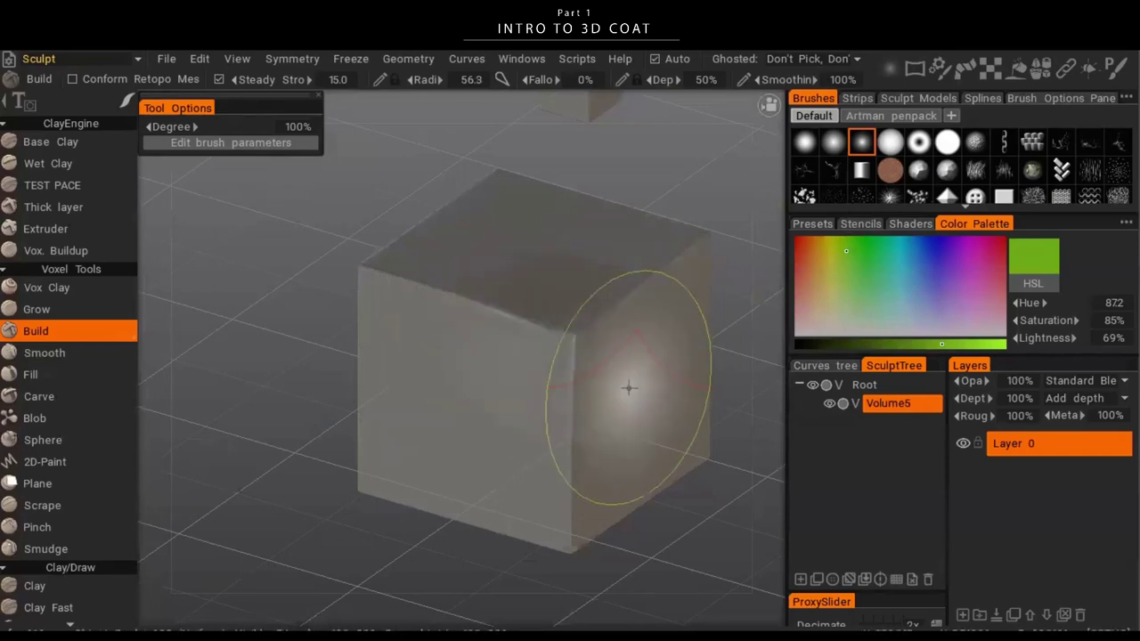
- Set the brush radius to 26.3 and check the built-up corner of the large cube from several sides
mouse_move(386, 383)
right_mouse_down()
mouse_move(632, 341)
mouse_move(400, 448)
right_mouse_up()
left_click_drag(330, 434, 380, 411)
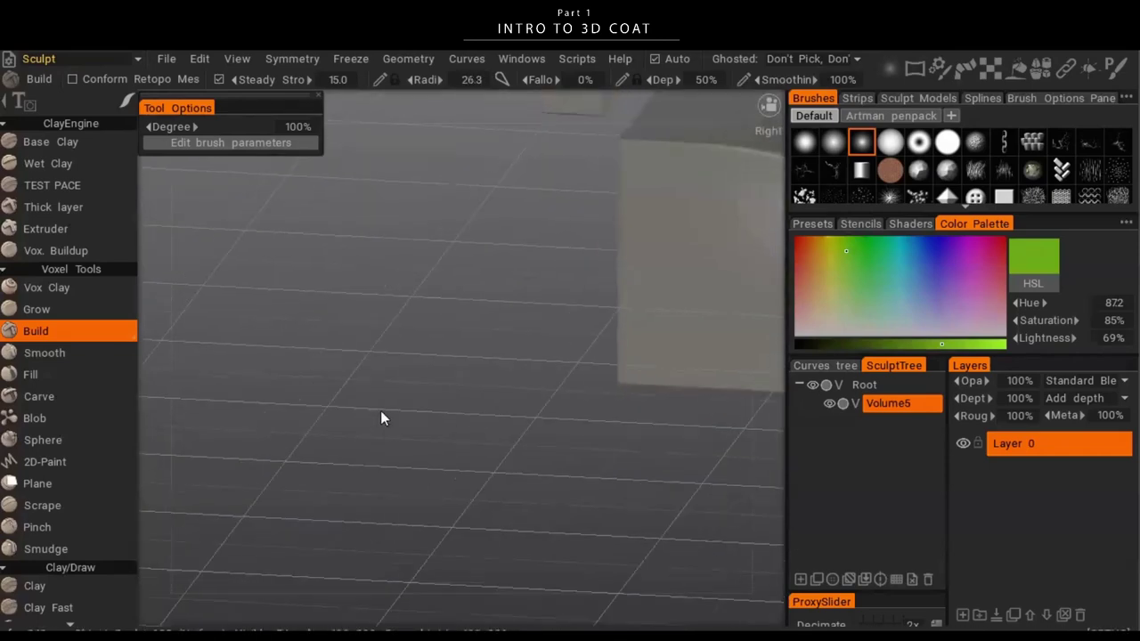
middle_click_drag(468, 300, 377, 357)
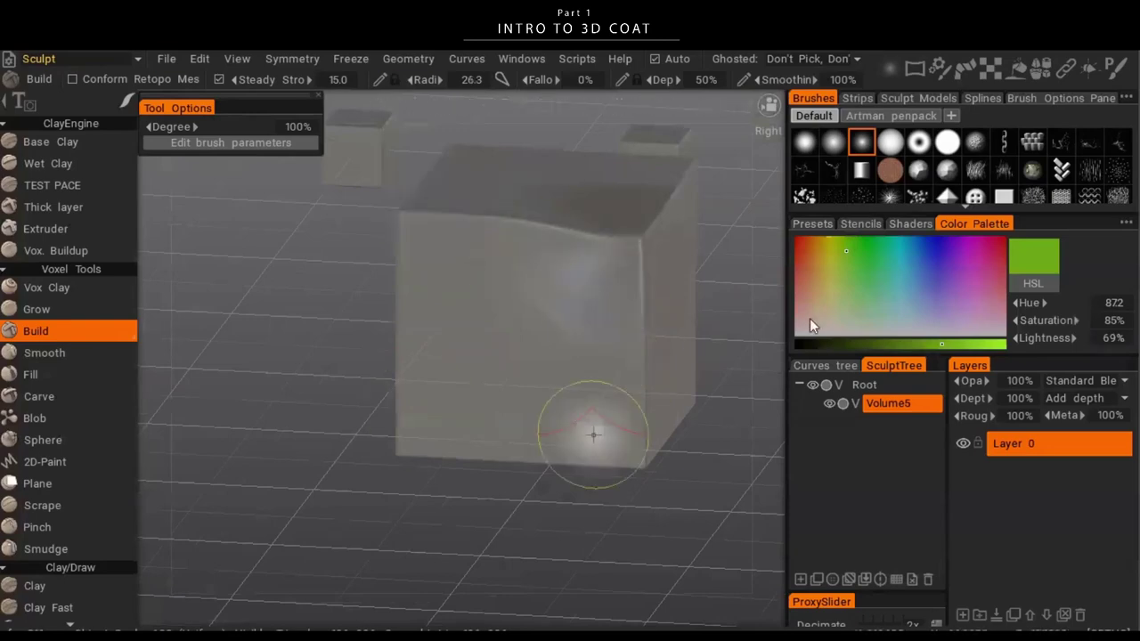
left_click_drag(754, 254, 704, 271)
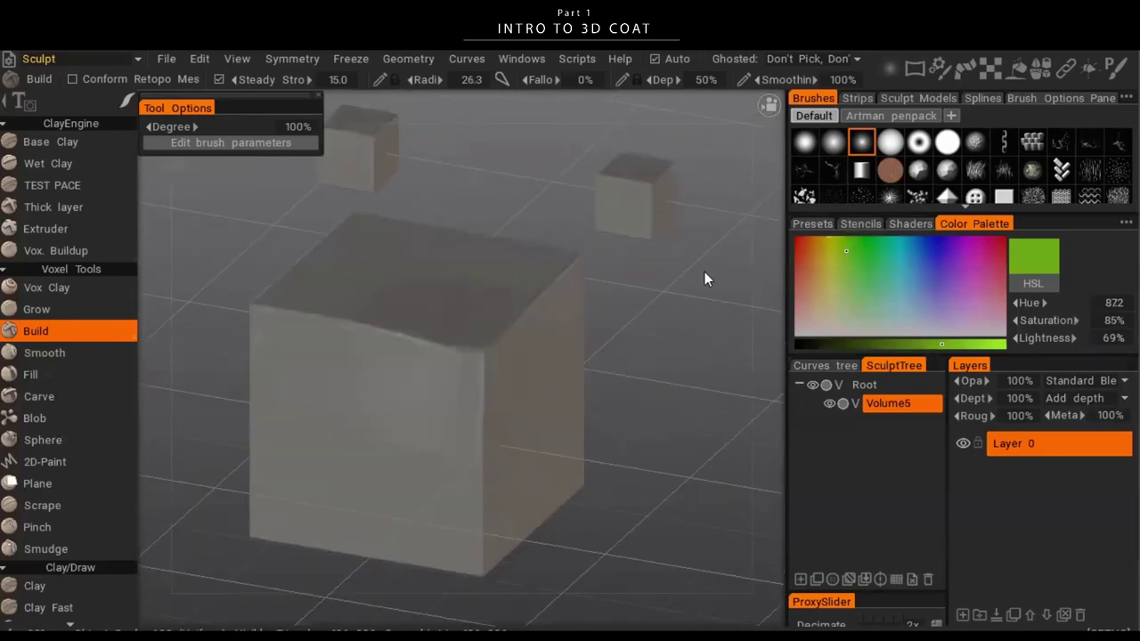
- Activate the Move tool with a brush radius of 40.1 and frame all three cubes
right_click_drag(704, 272, 488, 424)
key("m")
right_click_drag(390, 299, 386, 303)
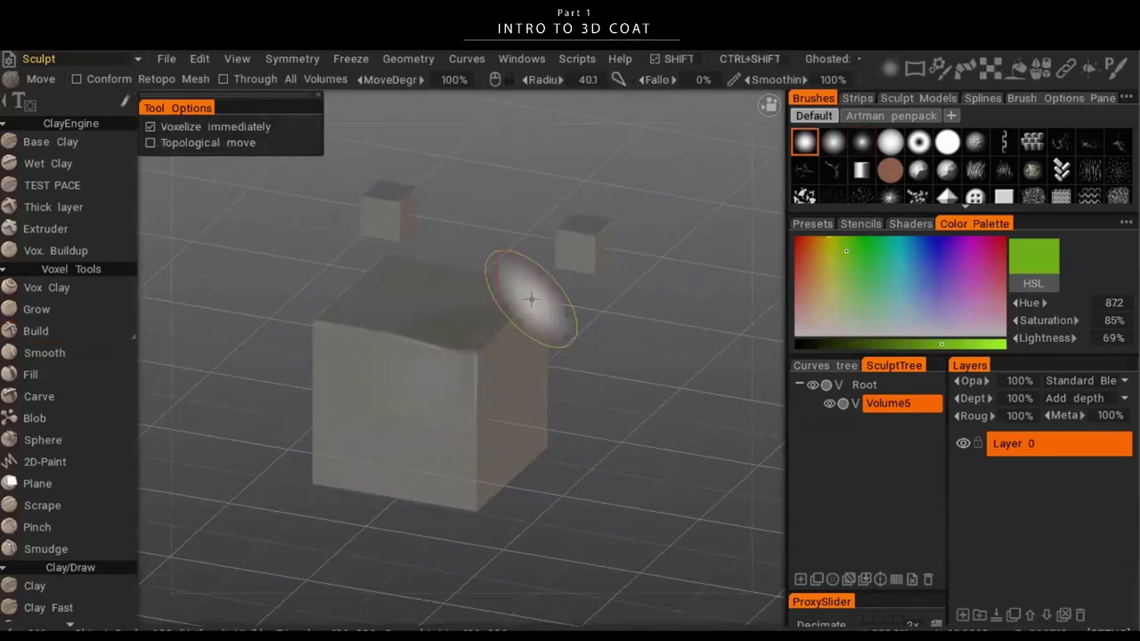
- Pull the large cube's top corners and edges outward into long spikes with the Move tool
left_click_drag(532, 301, 593, 336)
left_click_drag(485, 271, 497, 209, "alt")
mouse_move(389, 264)
left_mouse_down()
mouse_move(279, 255)
mouse_move(279, 224)
mouse_move(222, 191)
mouse_move(215, 233)
left_mouse_up()
left_click_drag(303, 247, 495, 176)
mouse_move(333, 274)
left_mouse_down()
mouse_move(256, 355)
mouse_move(377, 323)
mouse_move(298, 330)
mouse_move(342, 374)
mouse_move(260, 376)
mouse_move(313, 370)
mouse_move(249, 305)
mouse_move(160, 336)
left_mouse_up()
mouse_move(317, 369)
middle_mouse_down()
mouse_move(371, 416)
mouse_move(401, 422)
middle_mouse_up()
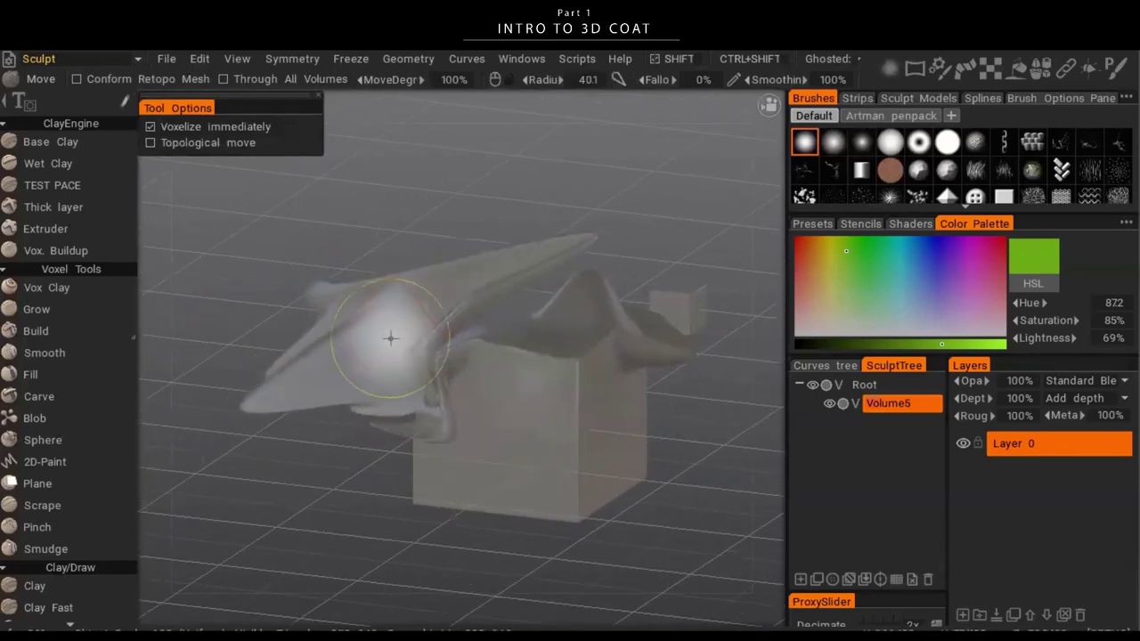
- Enlarge the Move brush radius to 65.3 and stretch the deformed shape further with broad pulls
right_click_drag(350, 312, 389, 315)
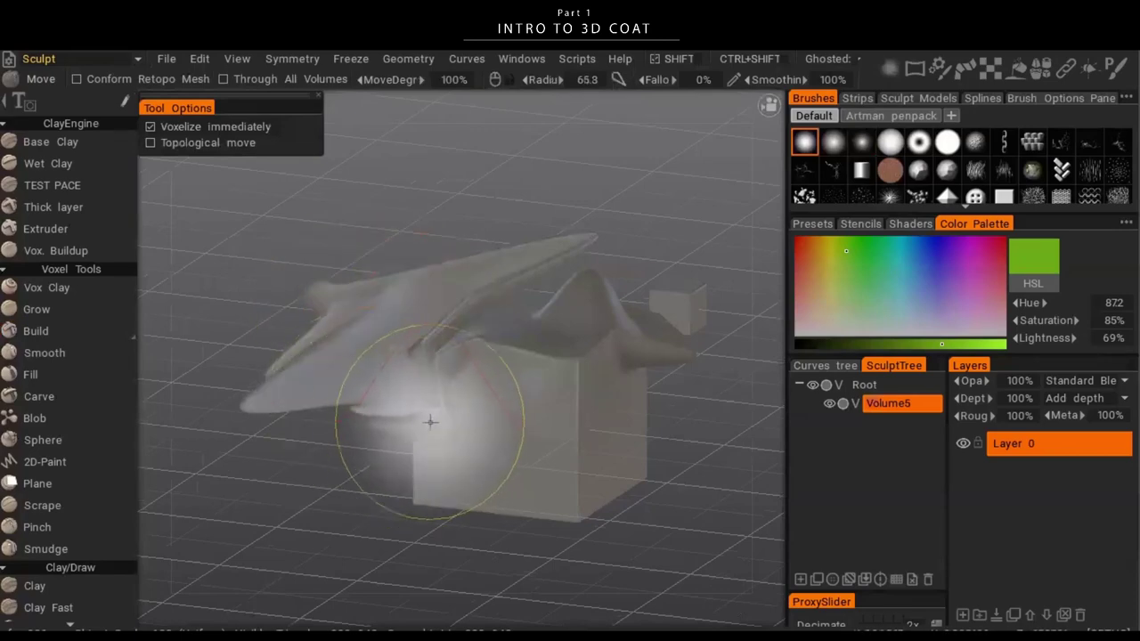
mouse_move(351, 308)
left_mouse_down()
mouse_move(295, 232)
mouse_move(283, 232)
mouse_move(402, 347)
mouse_move(624, 365)
left_mouse_up()
mouse_move(367, 349)
left_mouse_down()
mouse_move(446, 399)
mouse_move(432, 445)
mouse_move(526, 481)
mouse_move(585, 420)
mouse_move(718, 332)
mouse_move(457, 471)
mouse_move(603, 401)
mouse_move(486, 448)
left_mouse_up()
mouse_move(392, 481)
left_mouse_down()
mouse_move(454, 441)
mouse_move(485, 320)
mouse_move(738, 416)
left_mouse_up()
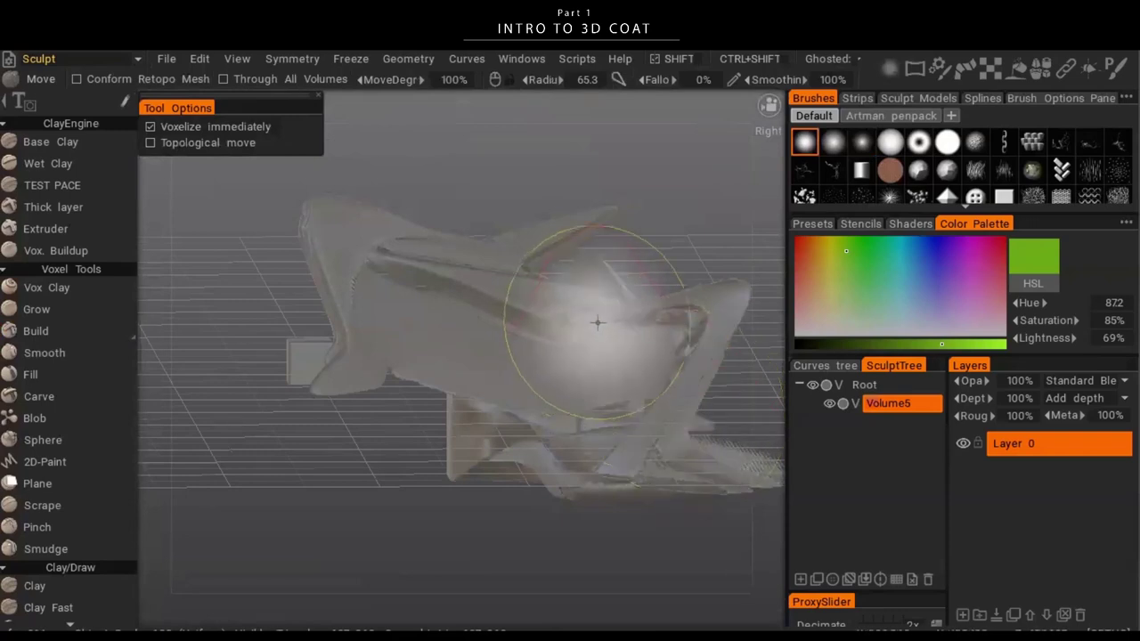
- Reduce the Move brush radius to 28.2 and view the stretched shape together with the small cubes
right_click_drag(445, 445, 402, 420)
right_click_drag(574, 335, 339, 389)
mouse_move(514, 361)
right_mouse_down()
mouse_move(557, 361)
mouse_move(544, 361)
right_mouse_up()
mouse_move(365, 479)
left_mouse_down()
mouse_move(397, 437)
mouse_move(400, 413)
mouse_move(368, 476)
mouse_move(305, 343)
left_mouse_up()
middle_click_drag(305, 336, 396, 231)
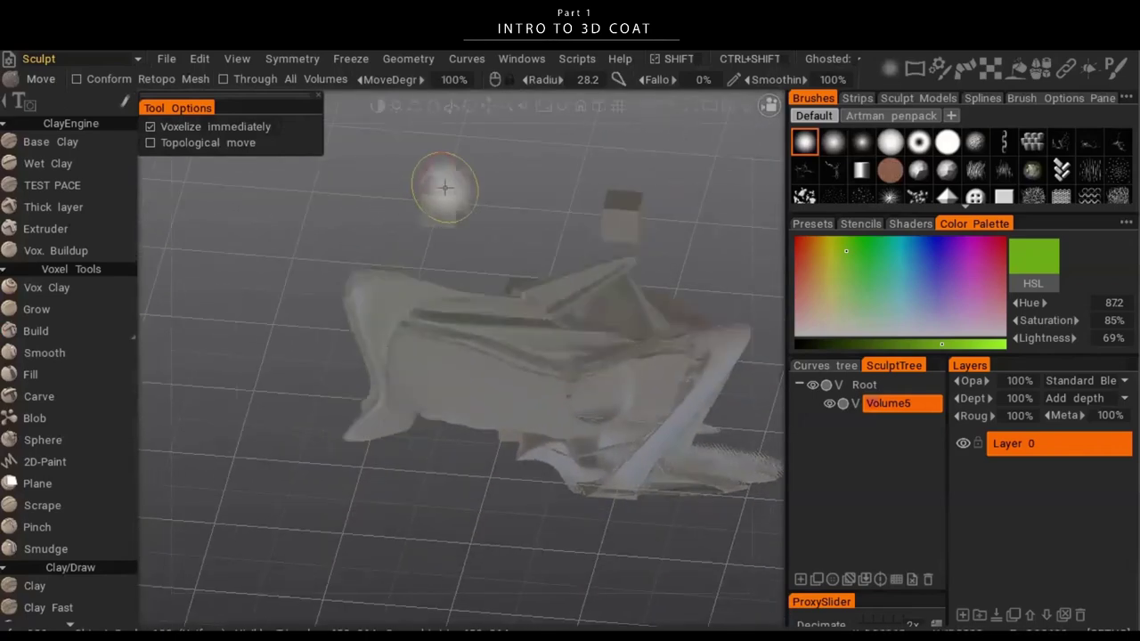
- Undo all the Move tool deformations on the large cube
key("ctrl+z")
key("ctrl+z")
key("ctrl+z")
key("ctrl+z")
mouse_move(441, 189)
left_mouse_down()
mouse_move(407, 211)
mouse_move(424, 208)
left_mouse_up()
key("ctrl+z")
key("ctrl+z")
key("ctrl+z")
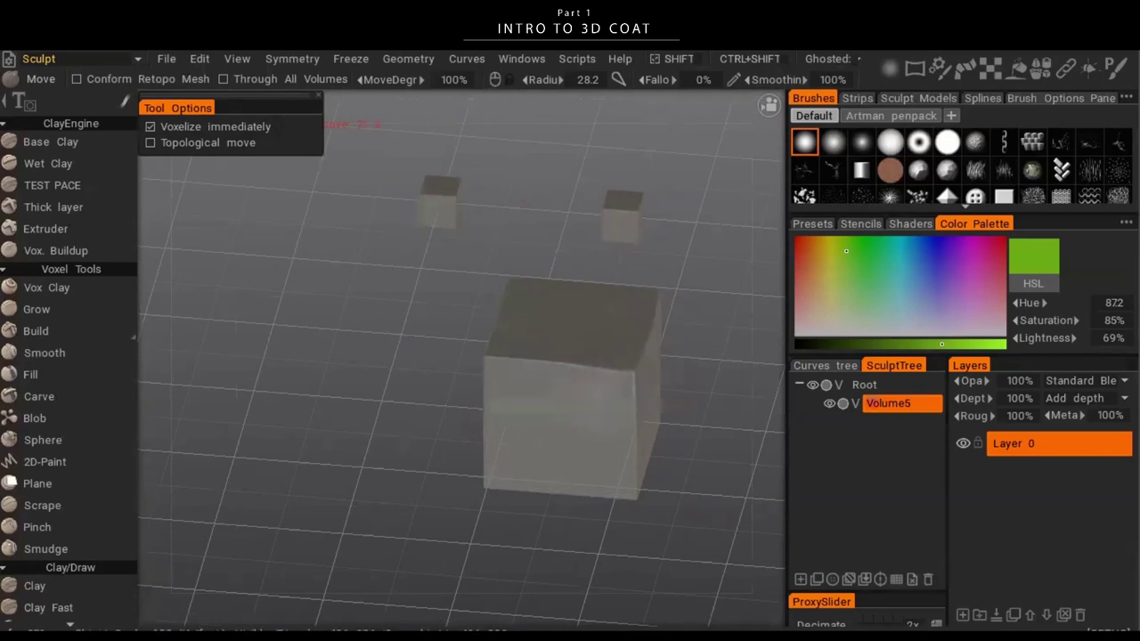
- Switch Volume5 from voxel to surface mode, restoring the stored color with a baking scan depth of 30
middle_click_drag(707, 323, 666, 325)
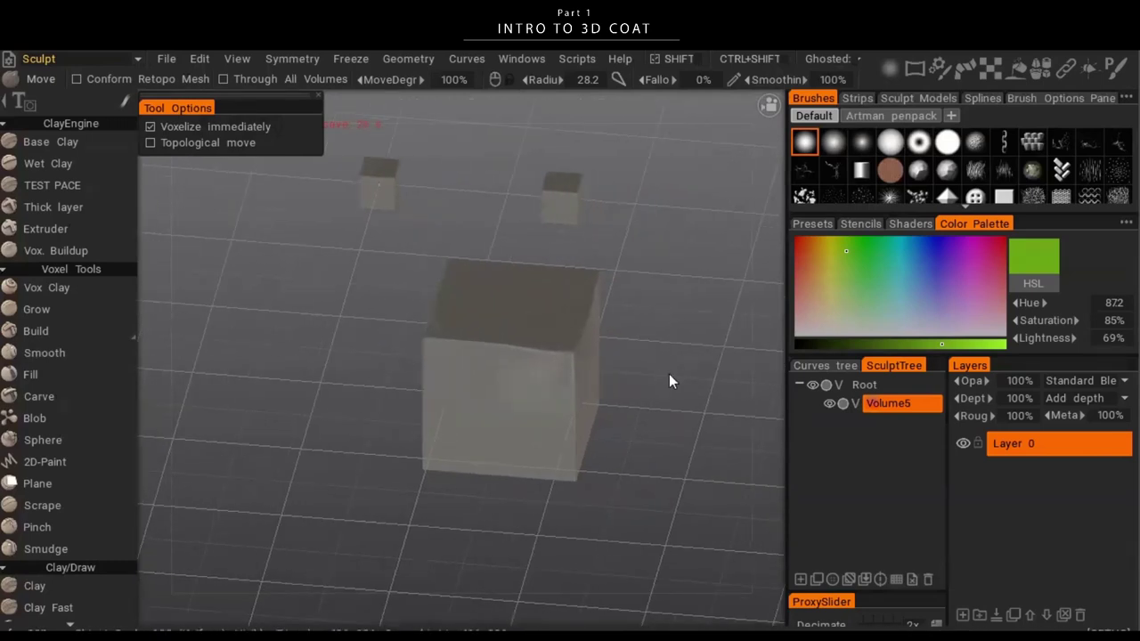
left_click_drag(669, 374, 612, 393)
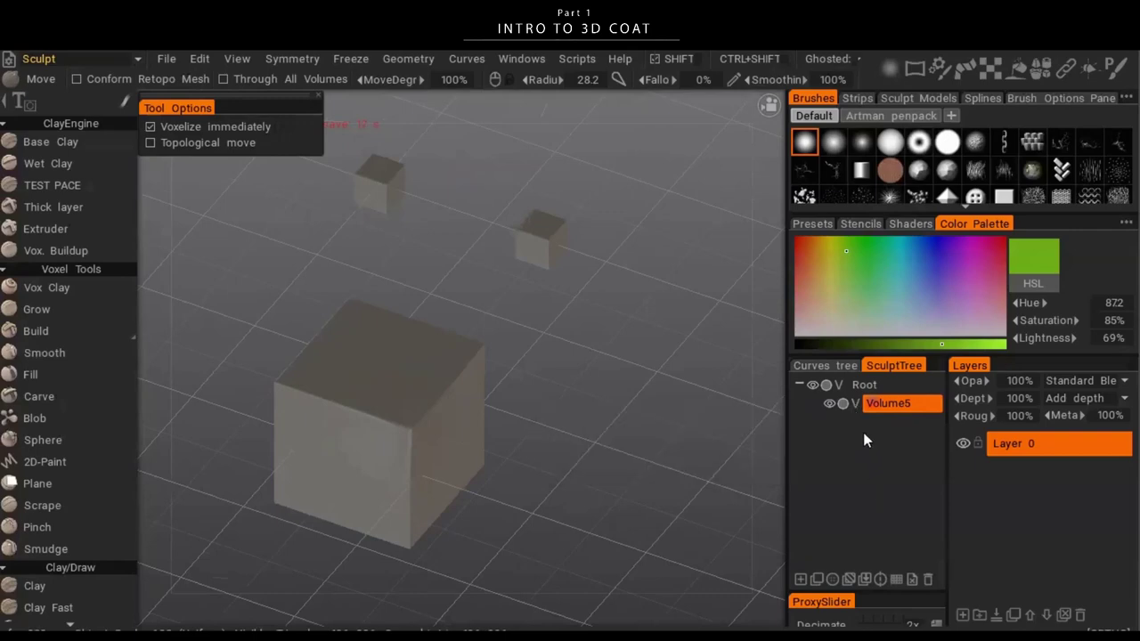
left_click(855, 403)
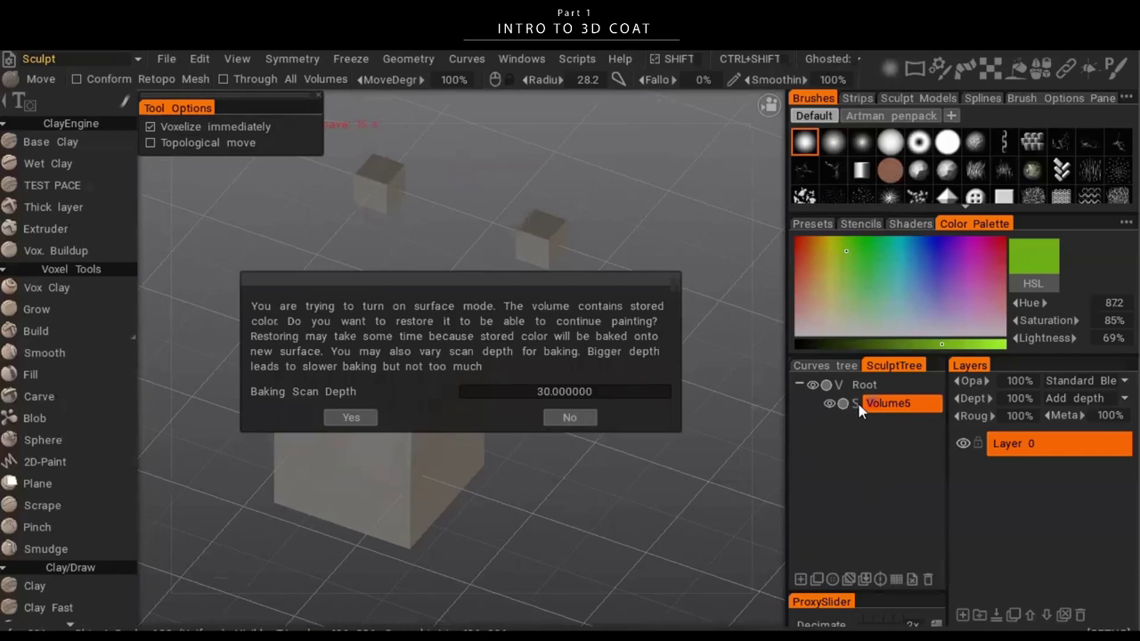
left_click(361, 417)
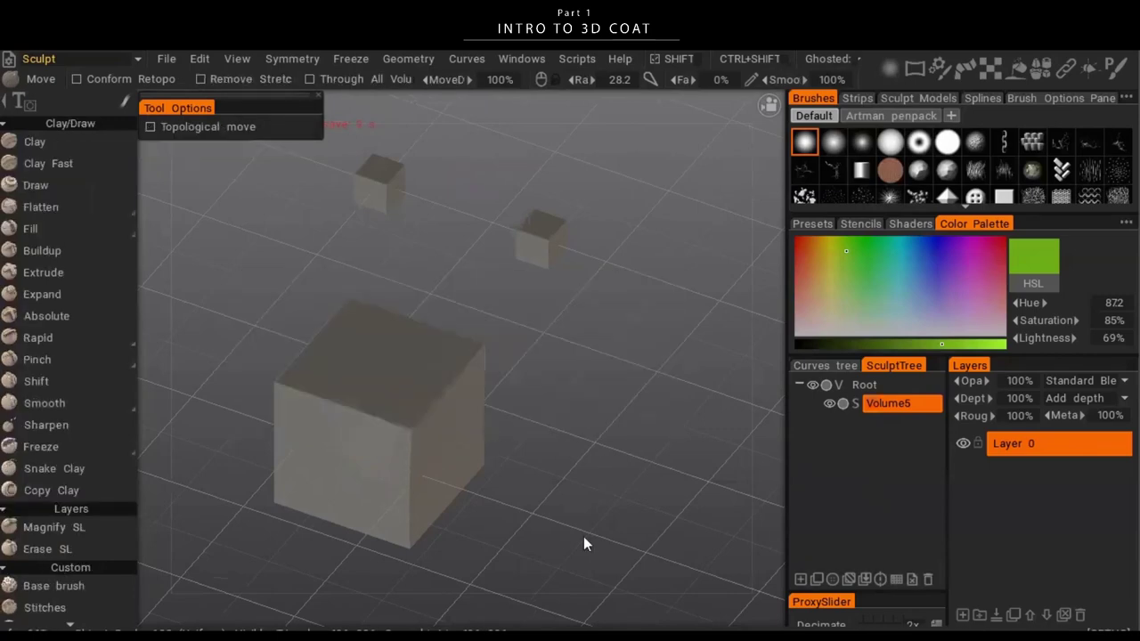
- Pull the large cube's upper corner outward with a Move brush radius of 70.2, and convert Volume5 back to voxels at 500 000 polys
right_click_drag(401, 391, 449, 408)
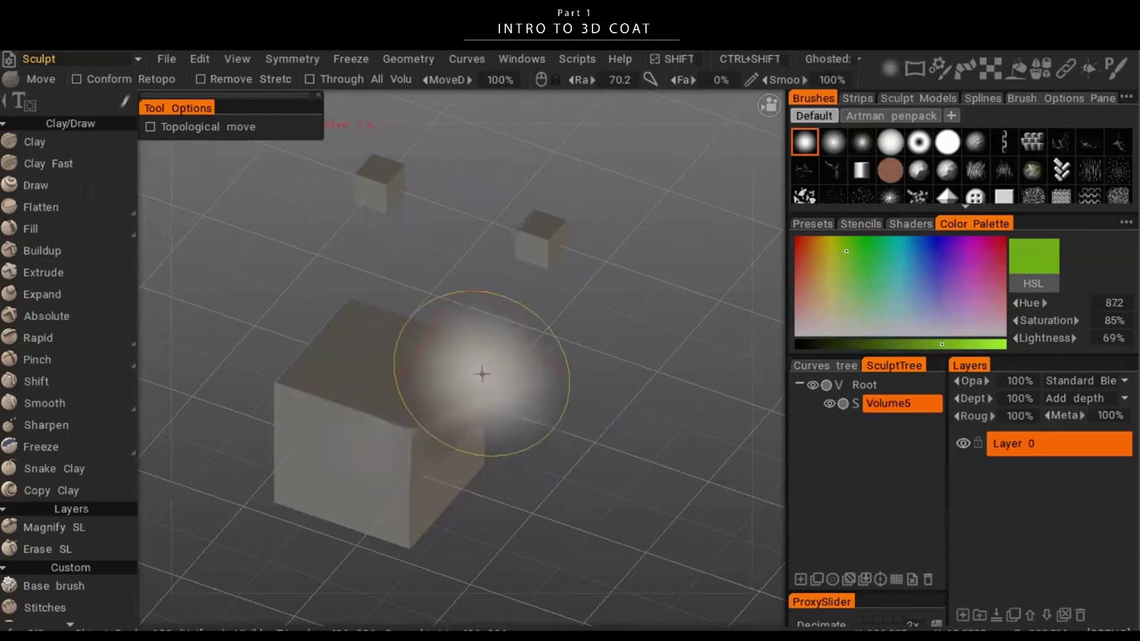
left_click_drag(481, 374, 540, 385)
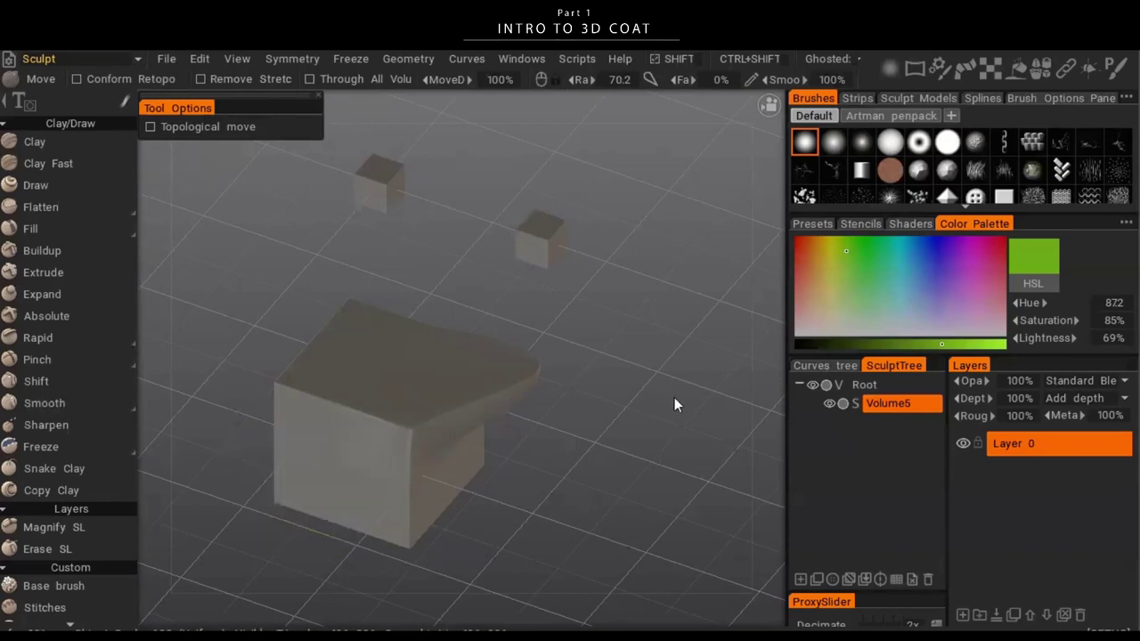
left_click(857, 402)
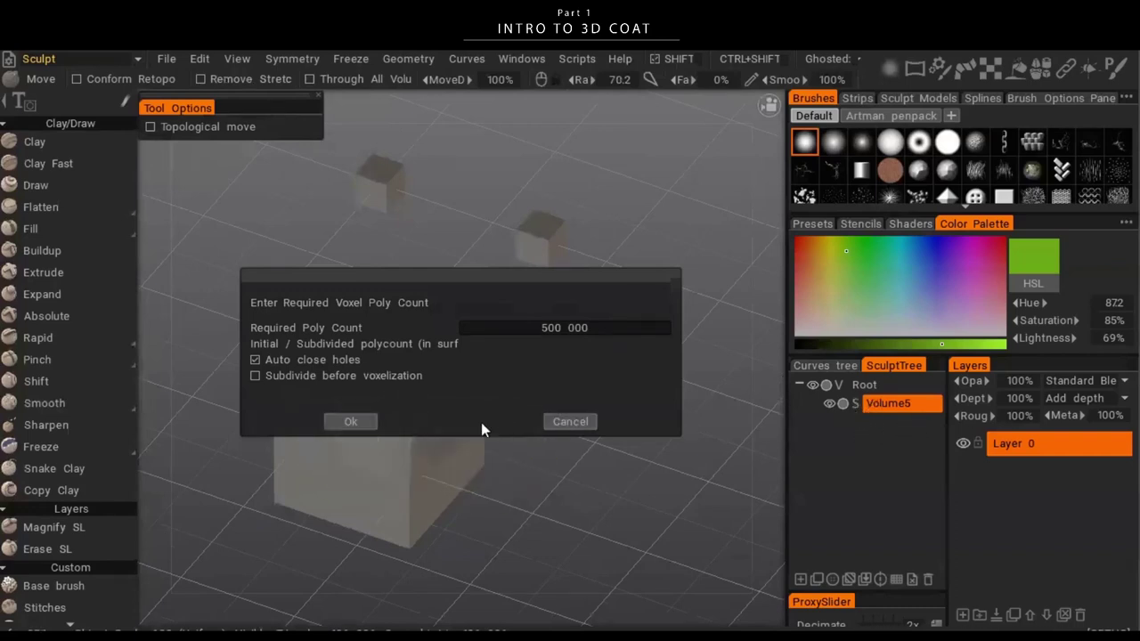
left_click(351, 423)
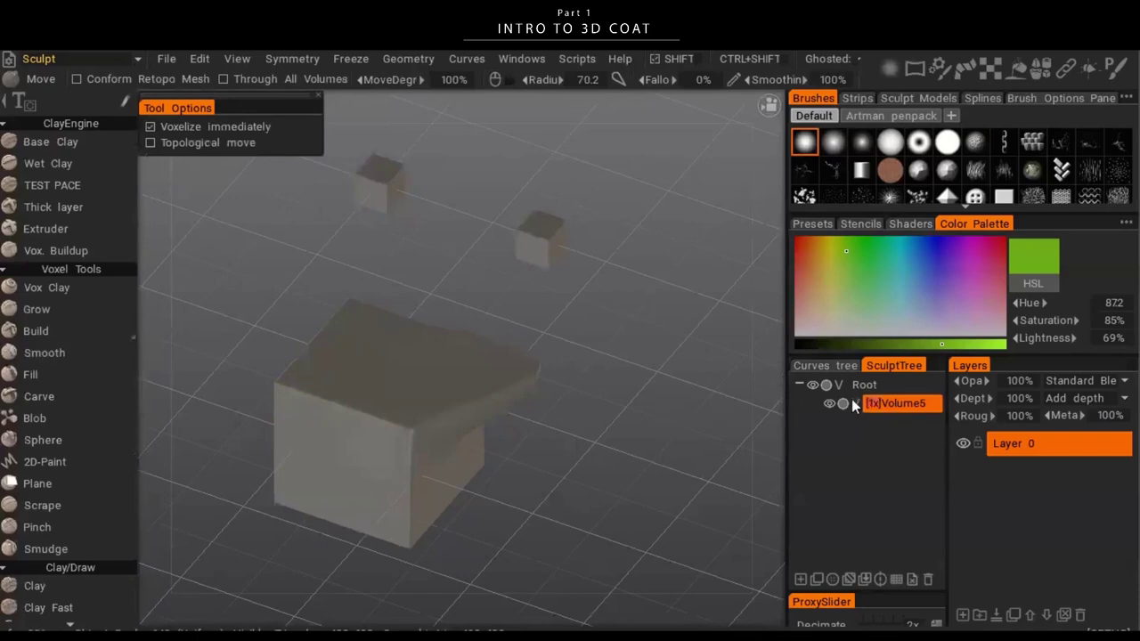
- Stretch the large cube's top into long spikes in opposite directions with the Move tool in voxel mode
mouse_move(545, 449)
left_mouse_down()
mouse_move(639, 381)
mouse_move(633, 426)
mouse_move(674, 418)
mouse_move(725, 479)
mouse_move(638, 445)
mouse_move(644, 382)
mouse_move(638, 448)
mouse_move(600, 340)
mouse_move(686, 342)
left_mouse_up()
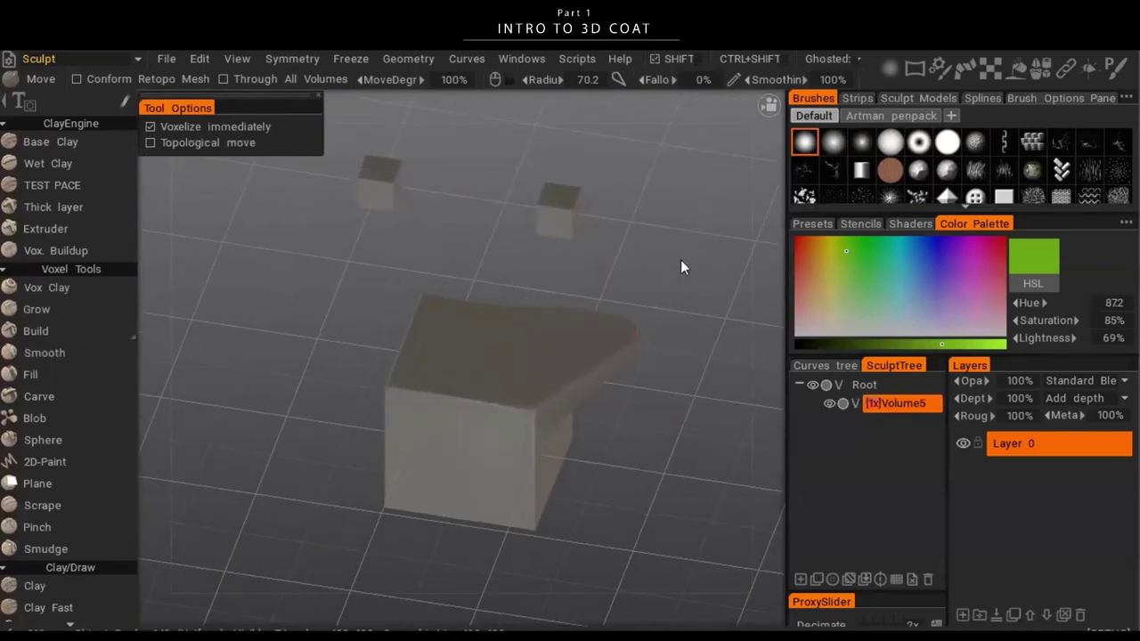
left_click_drag(680, 259, 581, 296)
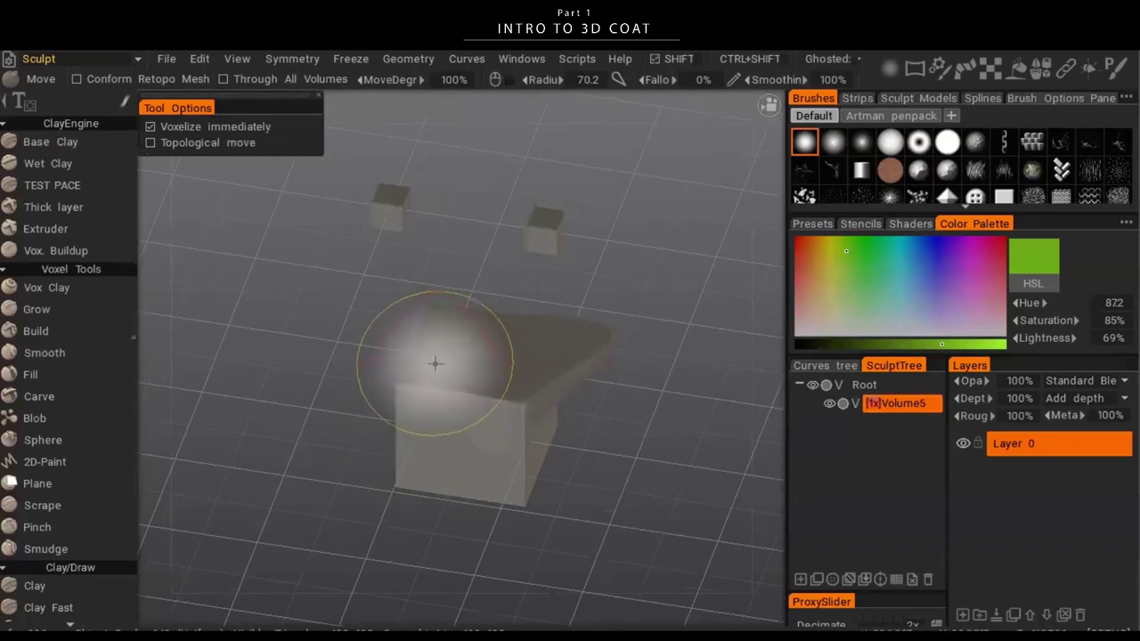
mouse_move(436, 364)
left_mouse_down()
mouse_move(433, 345)
mouse_move(258, 312)
mouse_move(459, 311)
mouse_move(567, 228)
left_mouse_up()
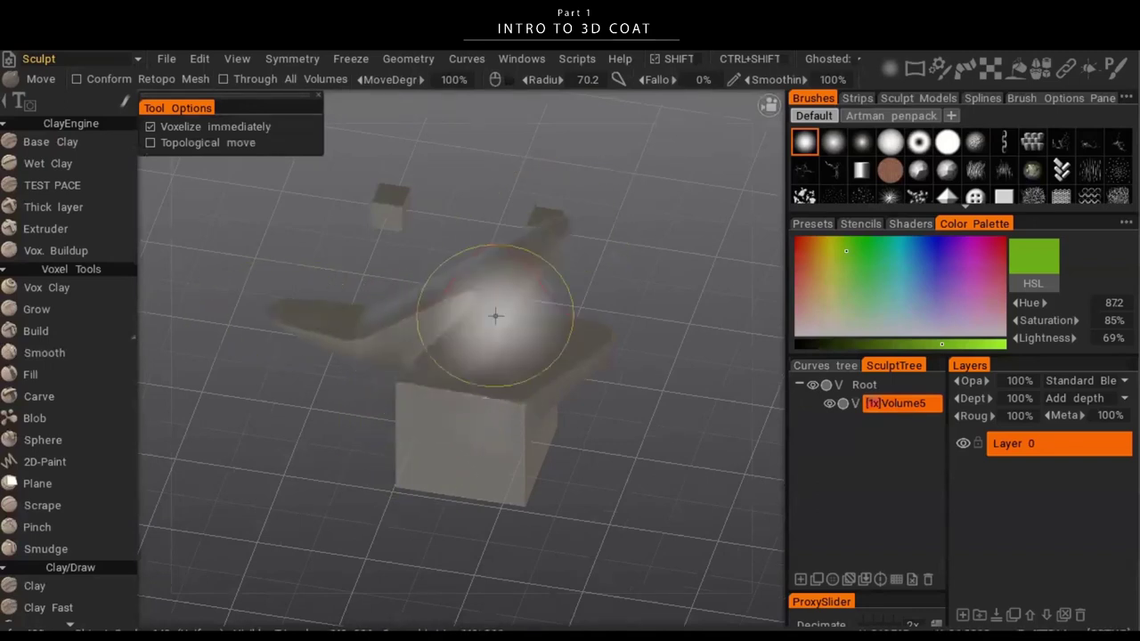
mouse_move(496, 315)
left_mouse_down()
mouse_move(343, 433)
mouse_move(338, 485)
left_mouse_up()
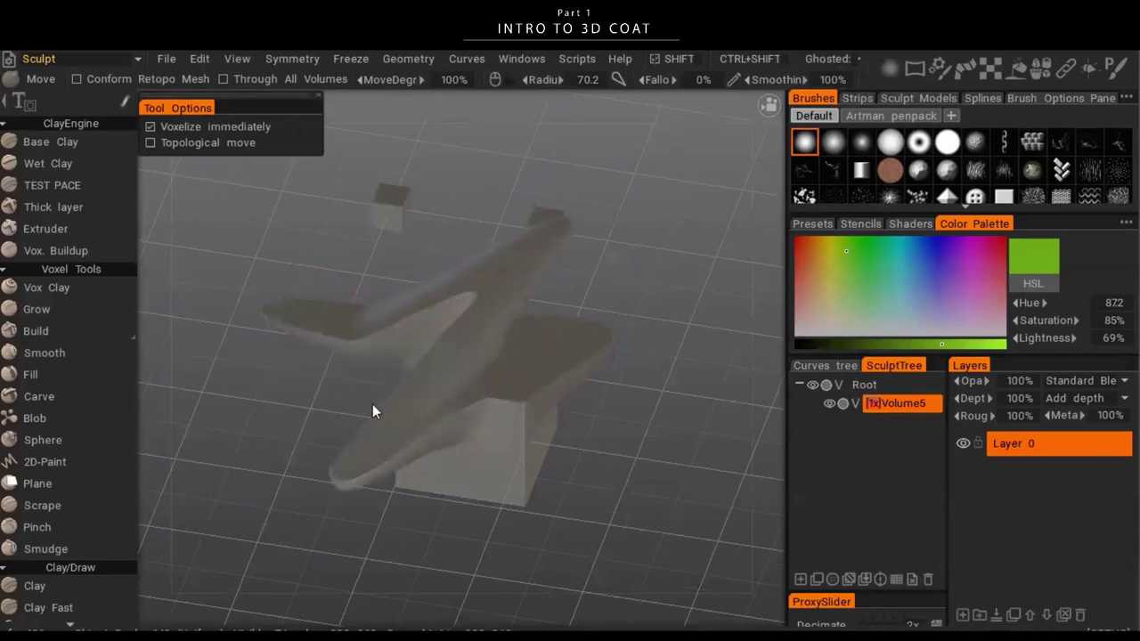
- Resample Volume5 with a density modulation factor of 0.250 and Good resampling quality
scroll(49, 514, "down", 8)
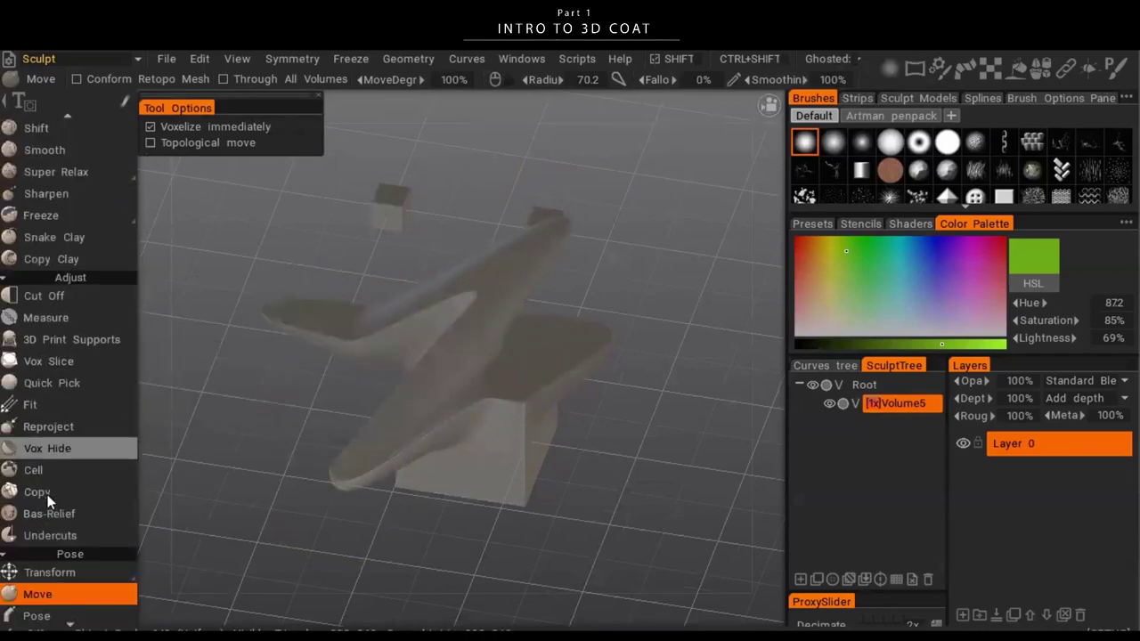
scroll(48, 494, "down", 5)
scroll(52, 136, "down", 2)
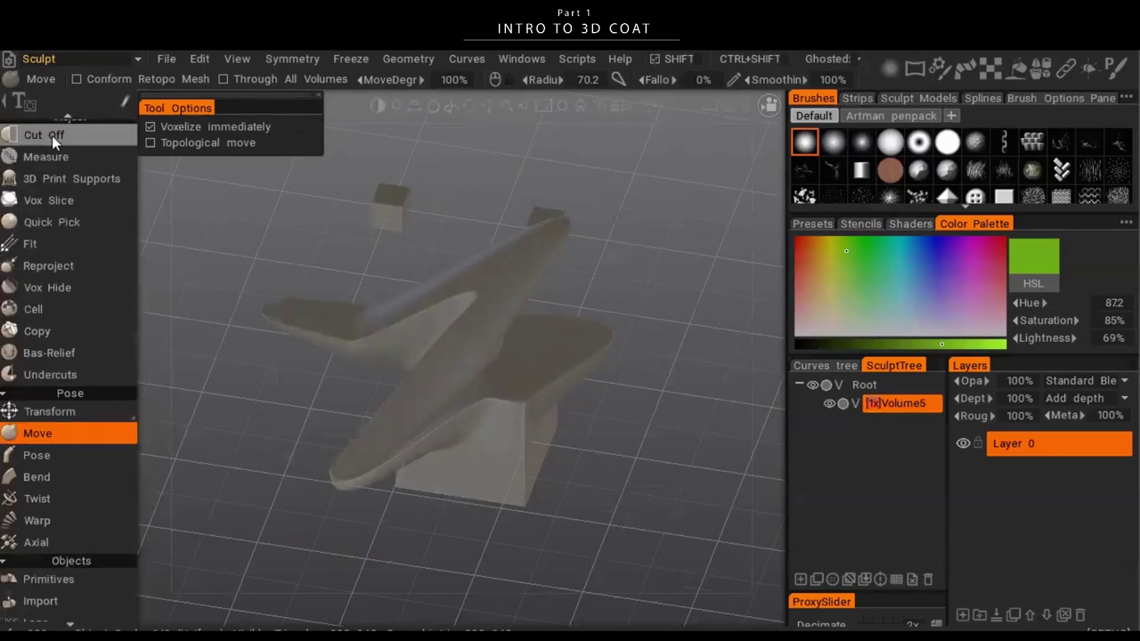
scroll(67, 230, "down", 10)
scroll(45, 322, "down", 8)
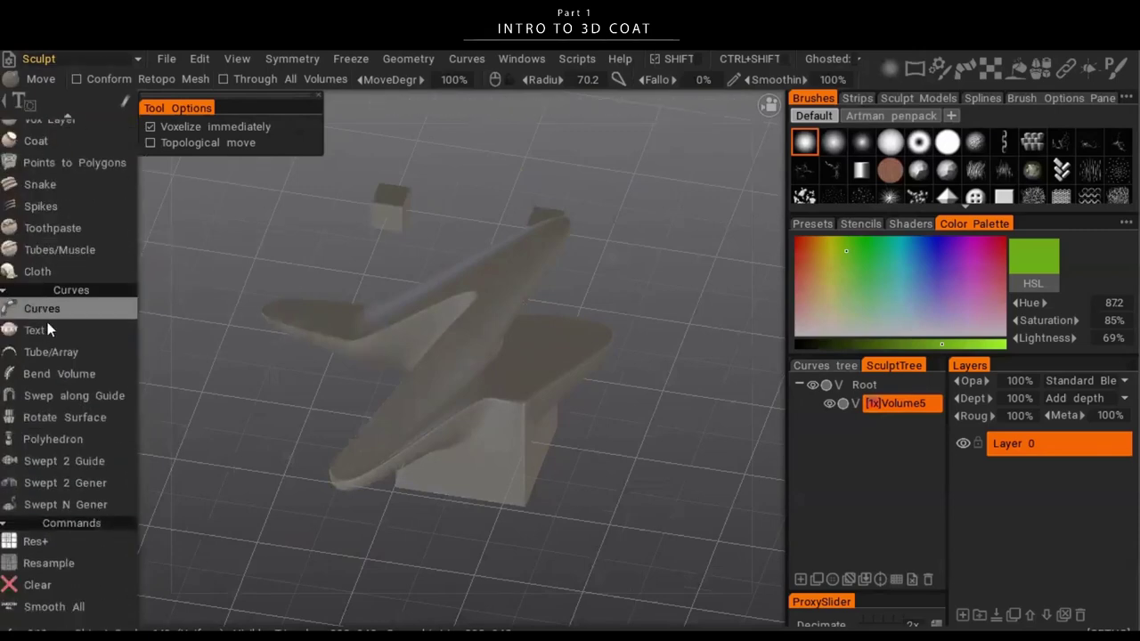
left_click(65, 567)
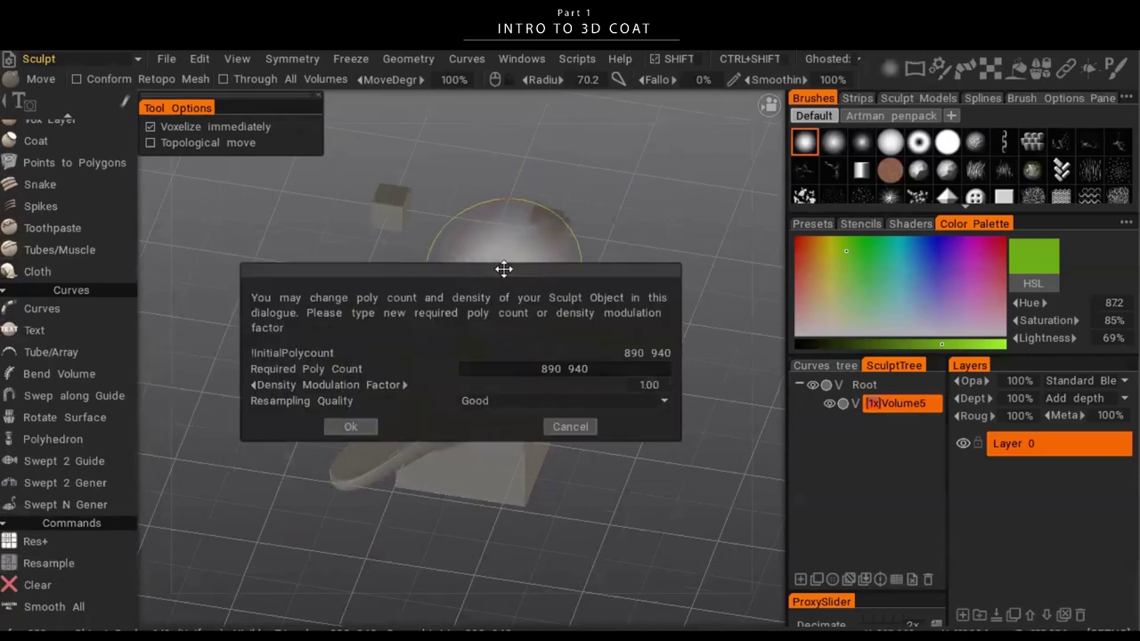
left_click_drag(504, 267, 479, 258)
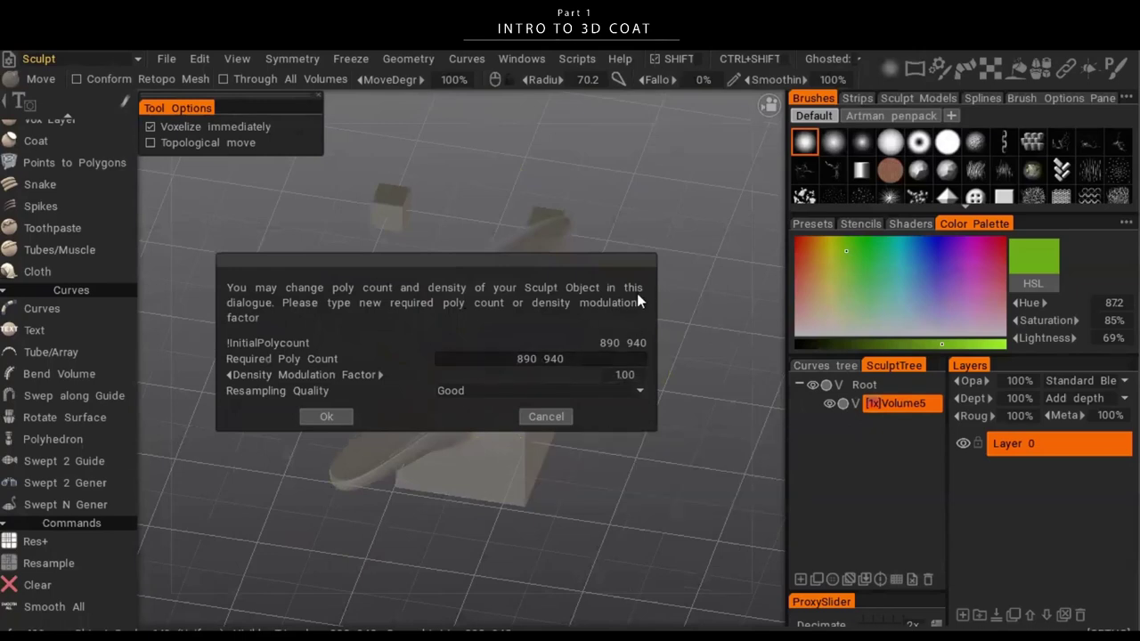
left_click_drag(580, 265, 624, 245)
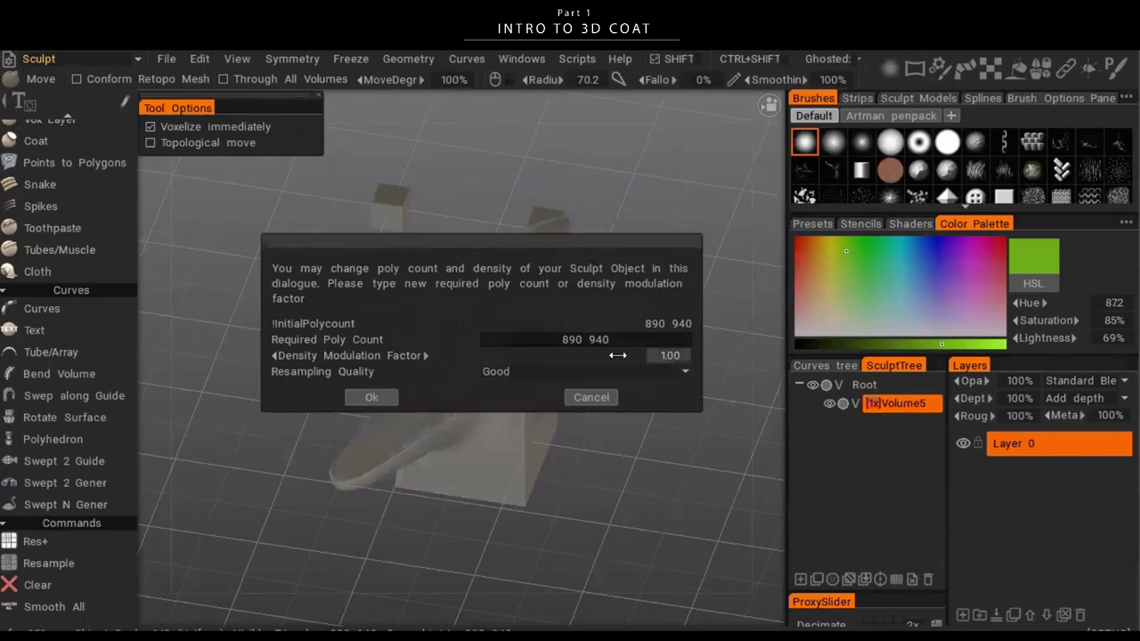
left_click_drag(629, 239, 804, 140)
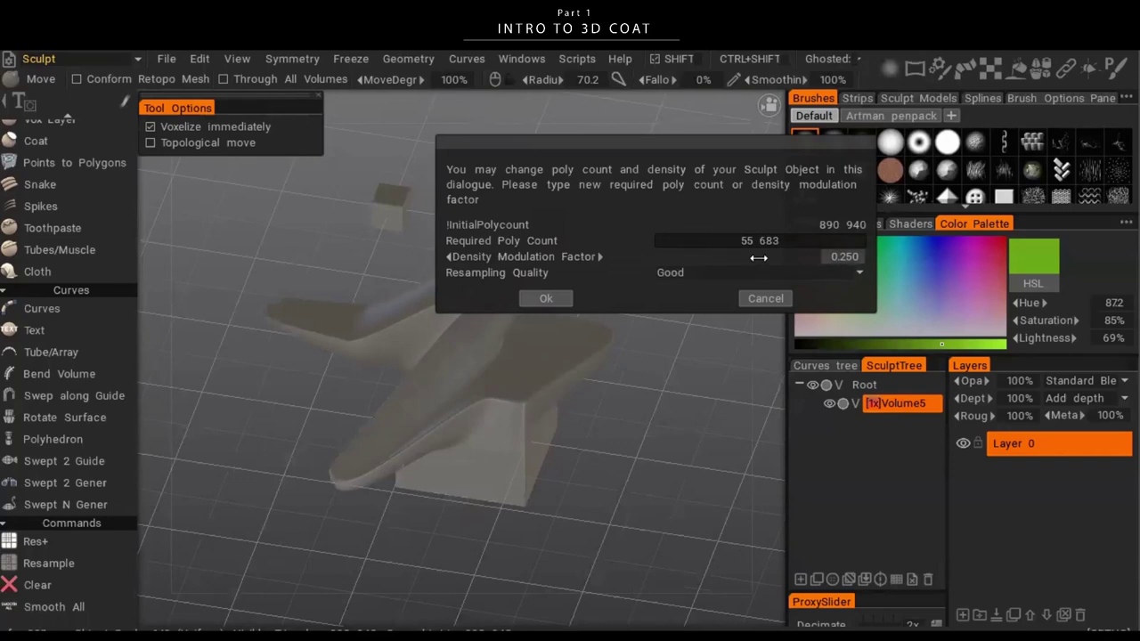
left_click(545, 301)
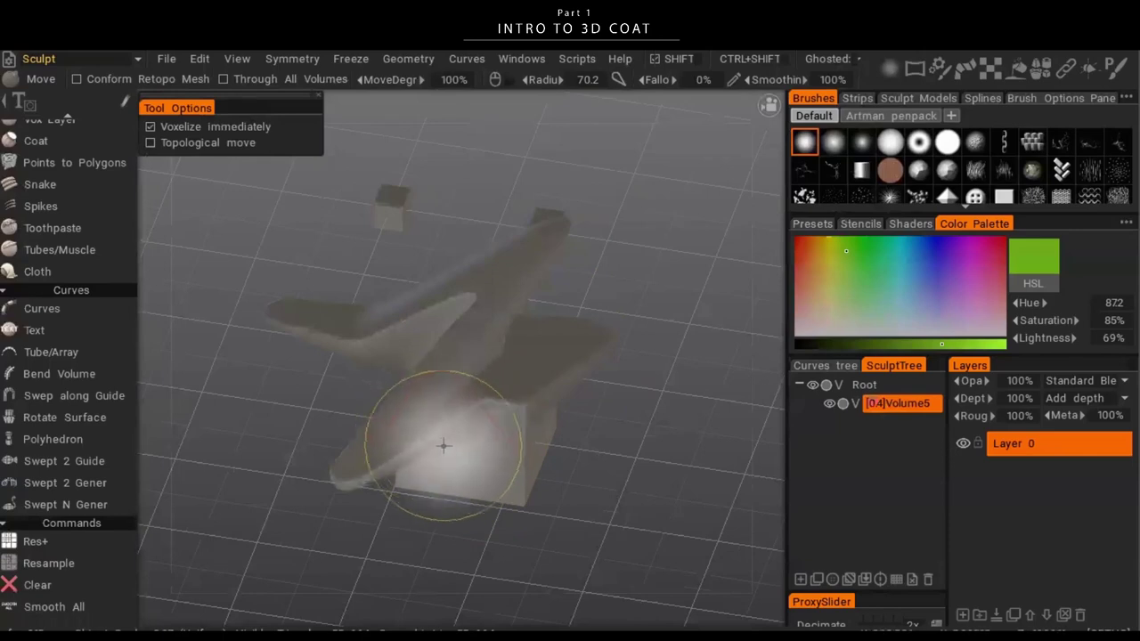
- Reduce the Move brush radius to 15.2
key("bracketleft")
key("bracketleft")
key("bracketleft")
key("bracketleft")
key("bracketleft")
key("bracketleft")
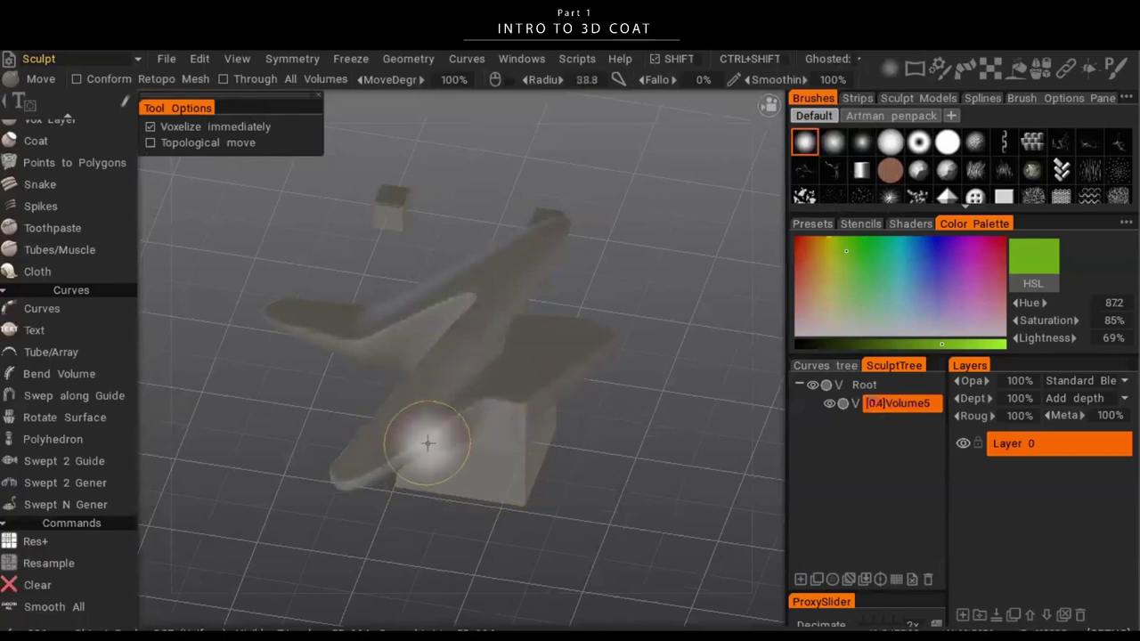
- Resample Volume5 a second time at a density modulation factor of 0.250 and inspect the coarser shape
left_click(78, 559)
left_click_drag(627, 387, 585, 384)
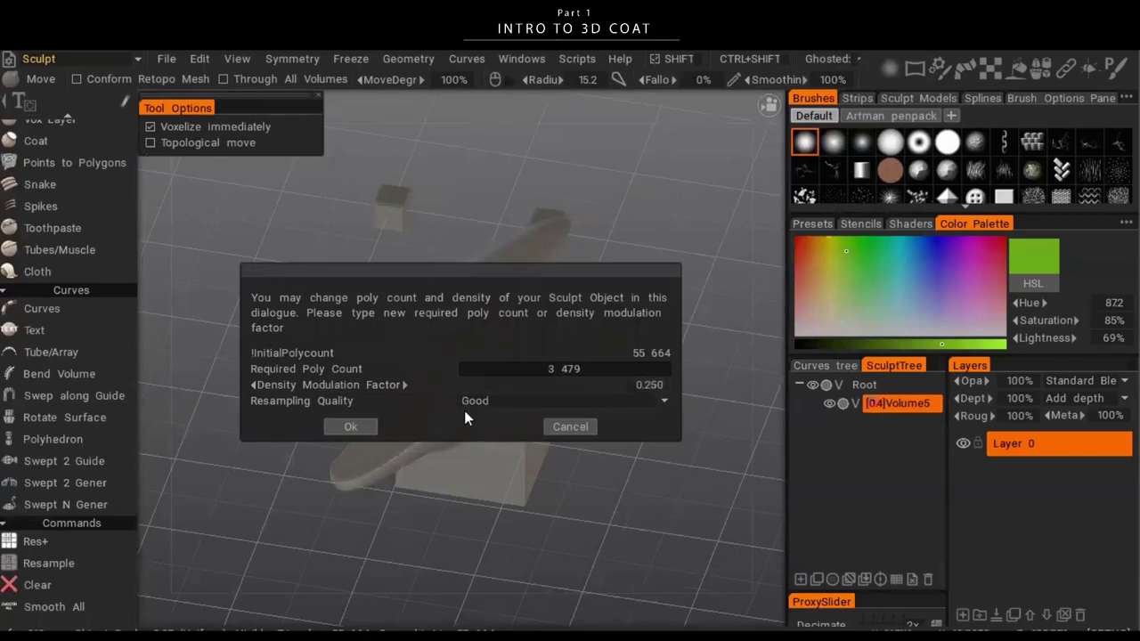
left_click(361, 428)
left_click_drag(550, 505, 646, 400)
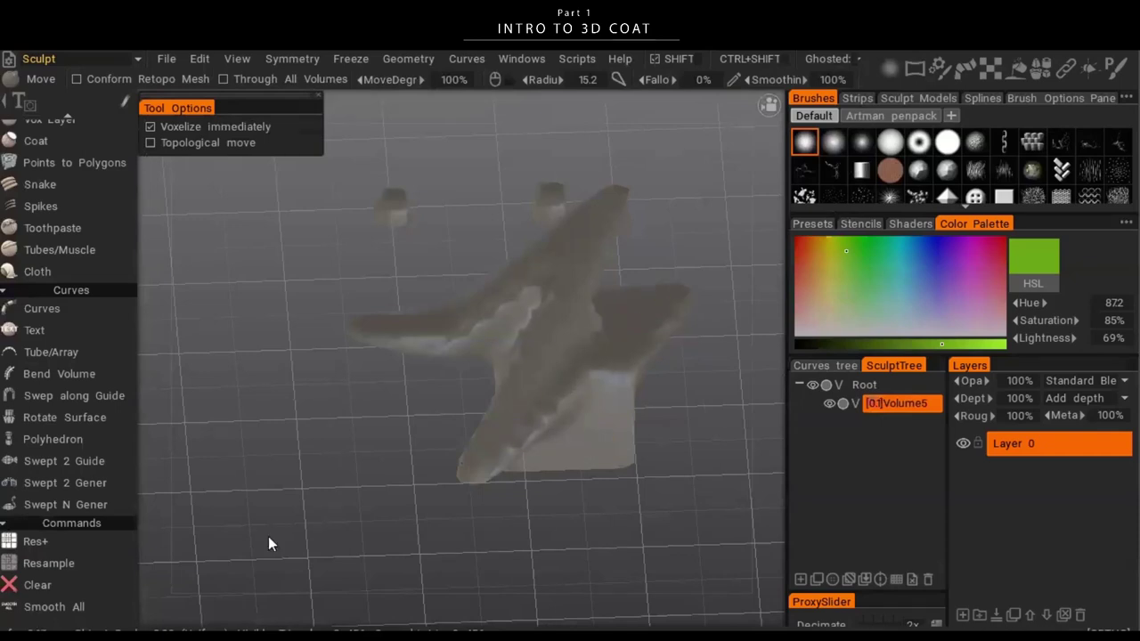
- Resample Volume5 to a higher resolution with a density modulation factor of 4.00
left_click(74, 561)
left_click_drag(588, 386, 686, 452)
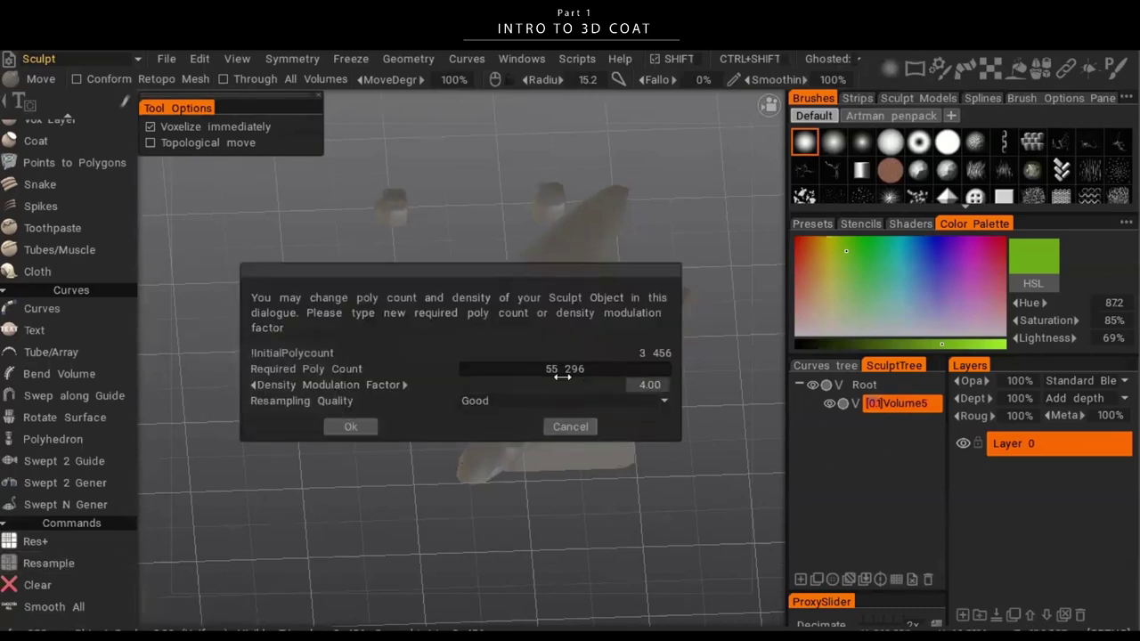
left_click(350, 427)
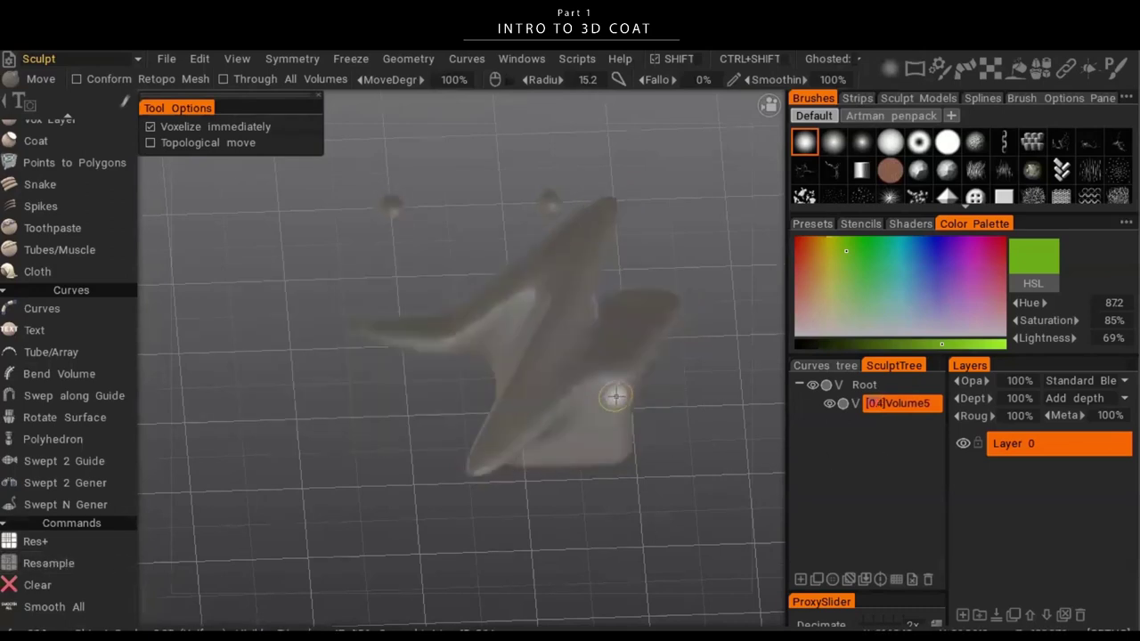
- Lower Volume5's resolution again by resampling with a density modulation factor of 0.250
left_click(71, 563)
left_click_drag(588, 383, 517, 382)
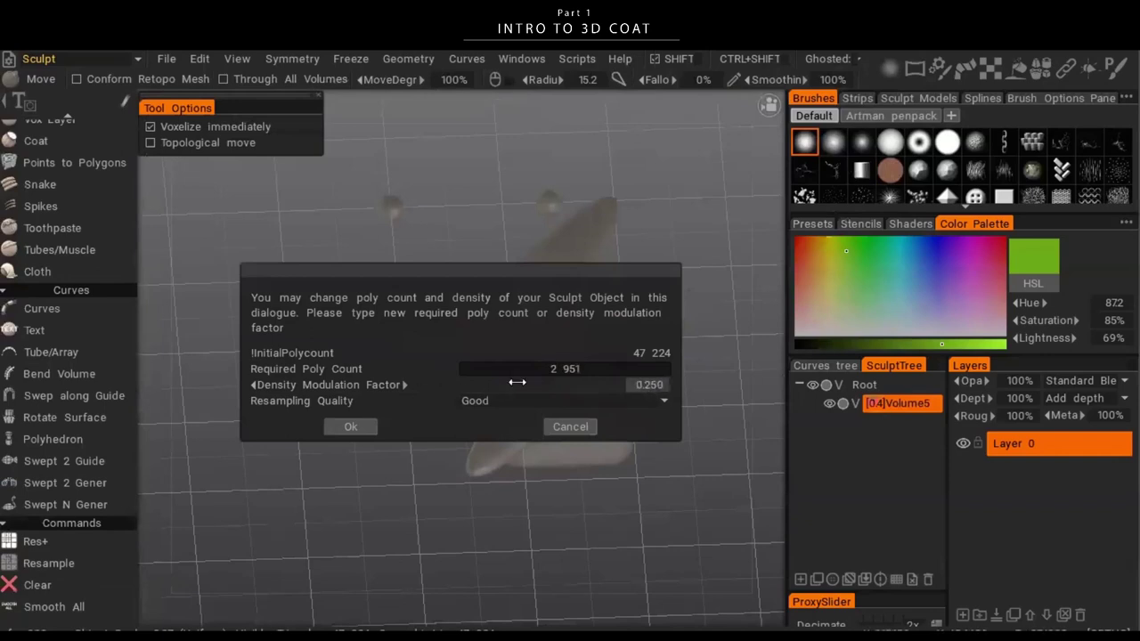
left_click(370, 430)
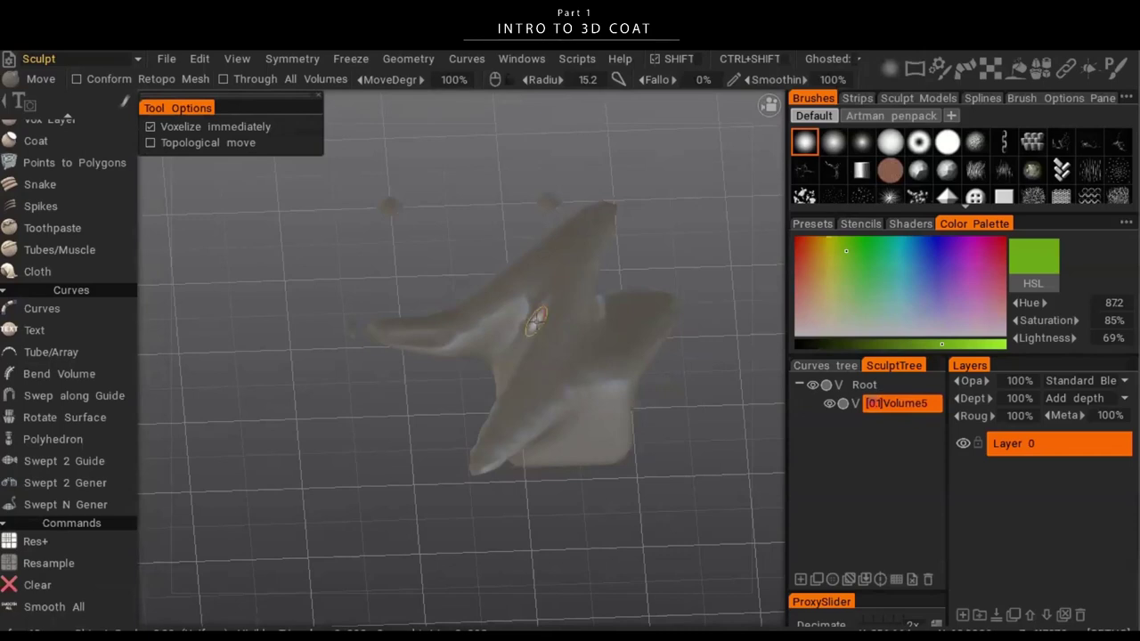
- Raise Volume5's resolution again by resampling with a density modulation factor of 4.00
left_click(78, 559)
left_click_drag(644, 386, 812, 401)
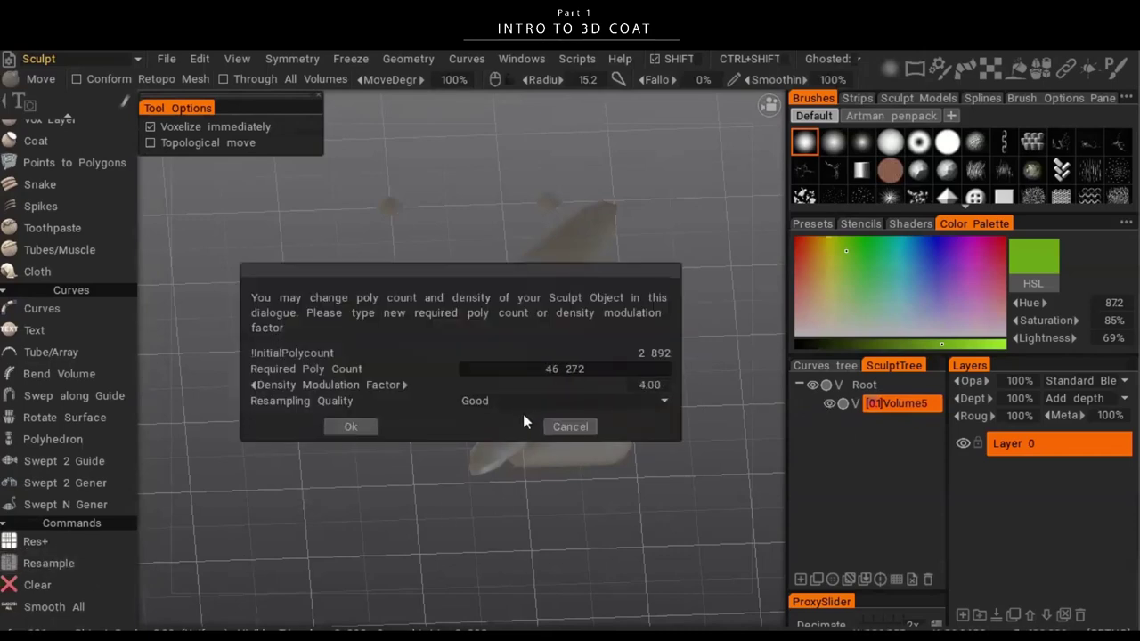
left_click(369, 425)
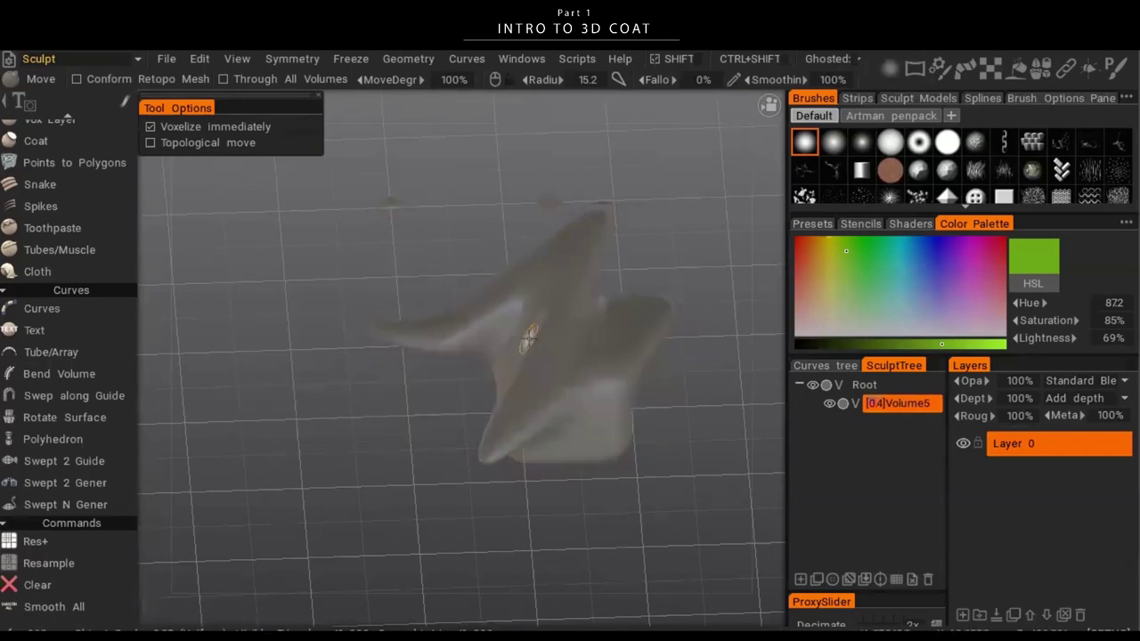
- Hide Volume5, show it again, and examine the softened, resampled shape from several angles
left_click(829, 405)
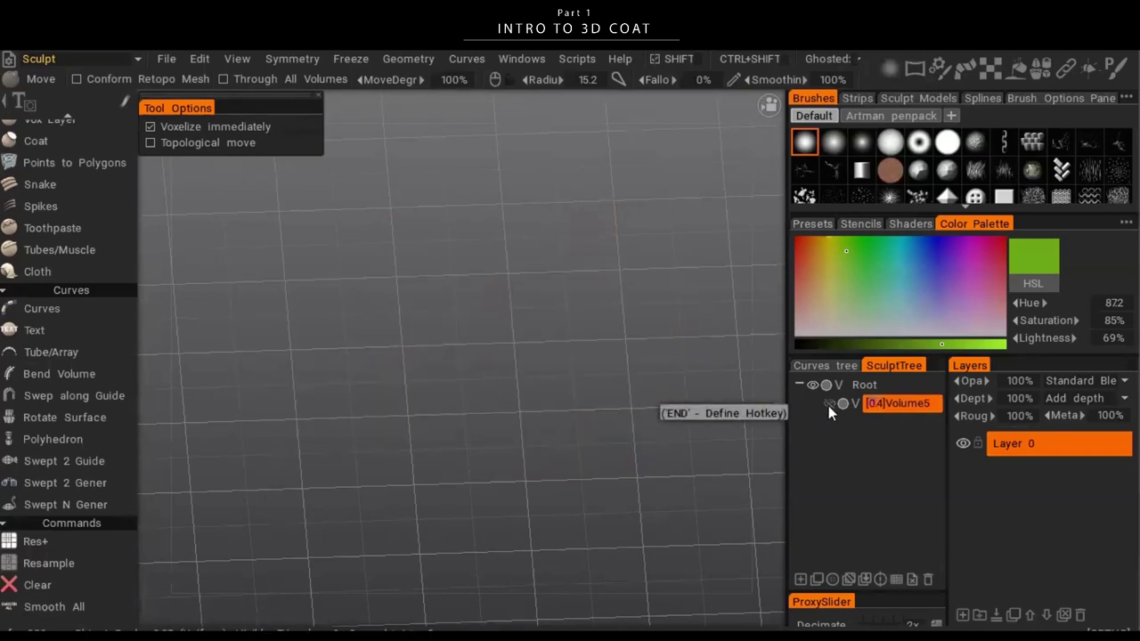
left_click(828, 405)
left_click_drag(233, 452, 618, 361)
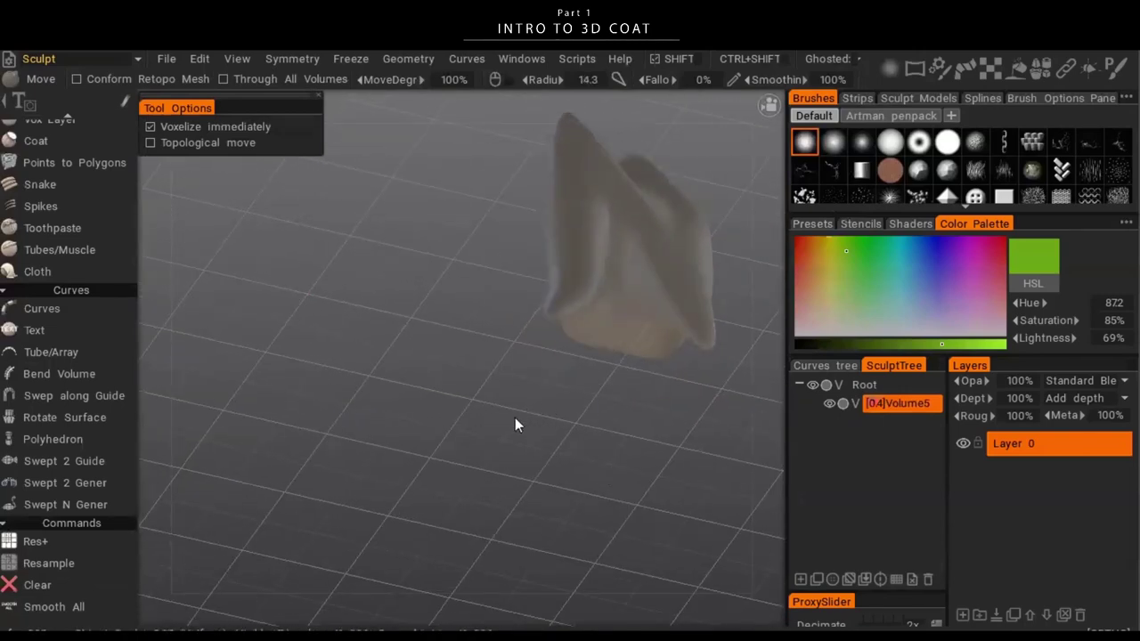
scroll(275, 283, "up", 3)
left_click_drag(739, 398, 590, 383)
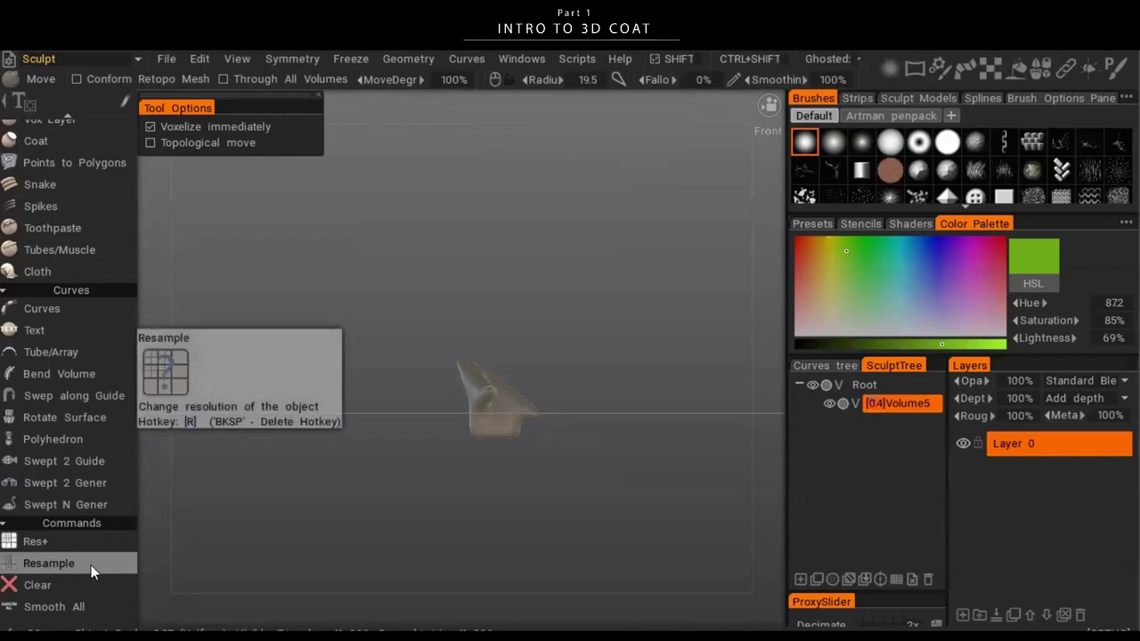
- Try defining a new hotkey for the Resample command, and open the resampling settings without changing the poly count
key("End")
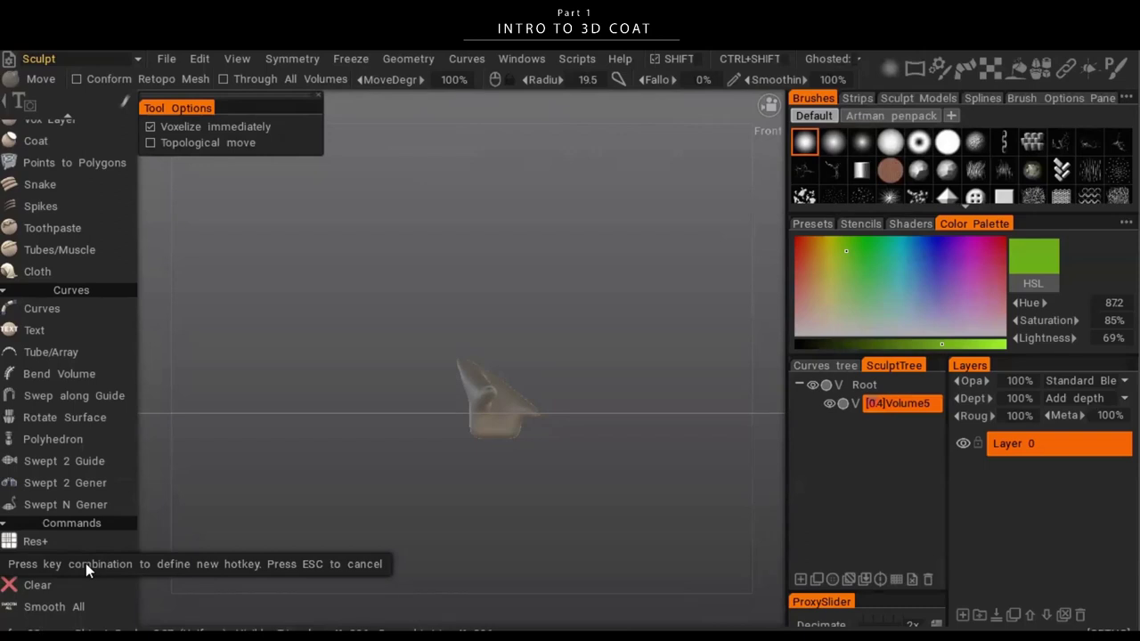
key("Escape")
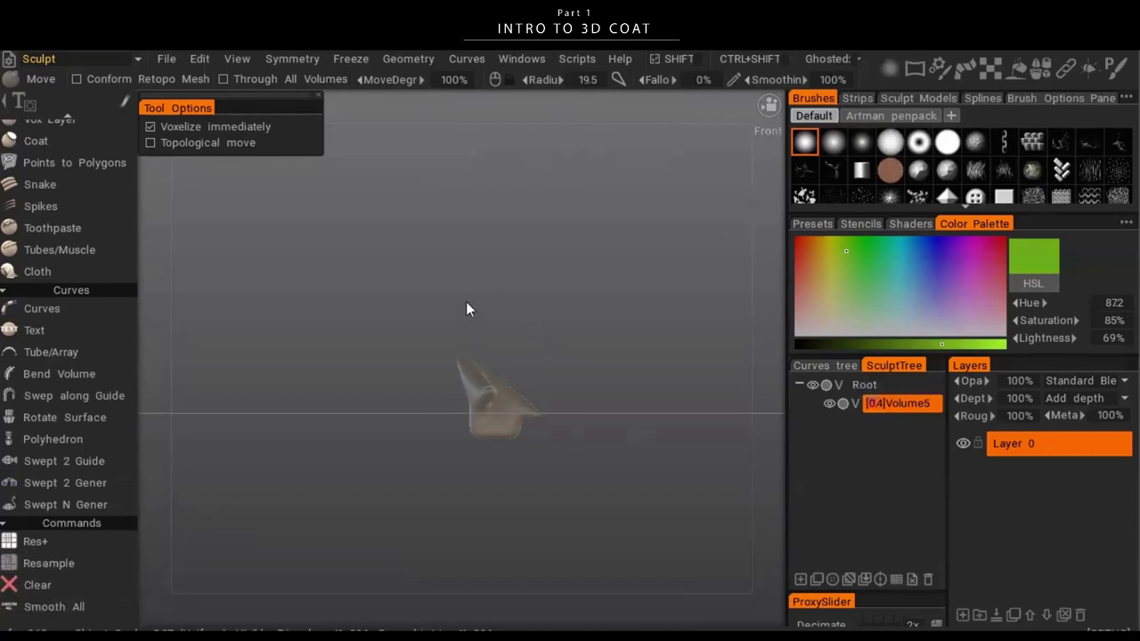
key("r")
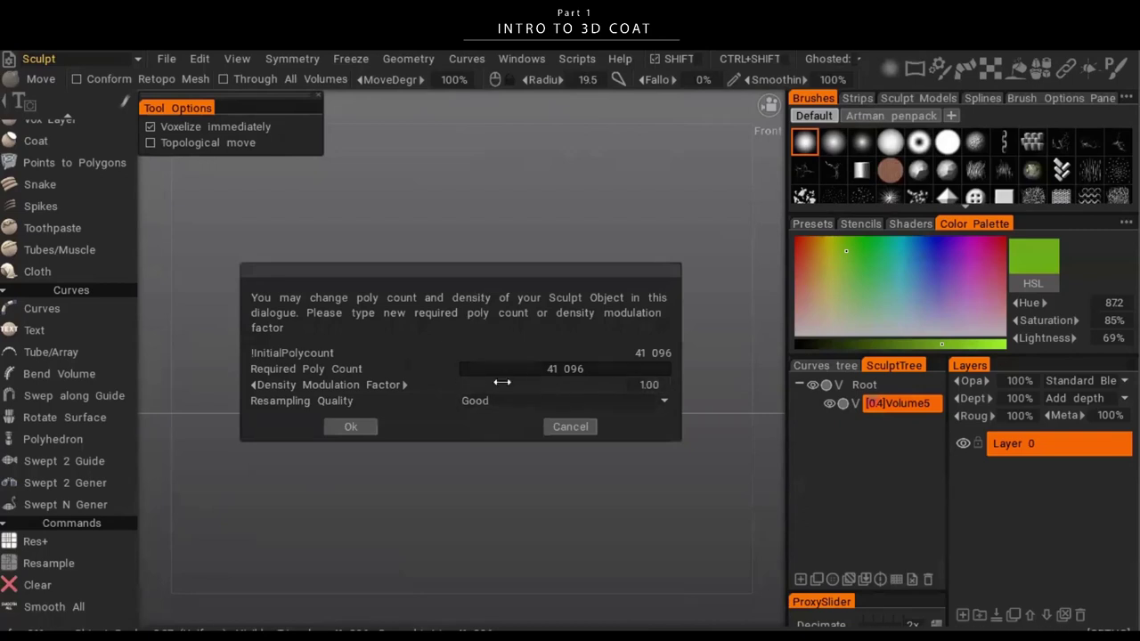
left_click(568, 427)
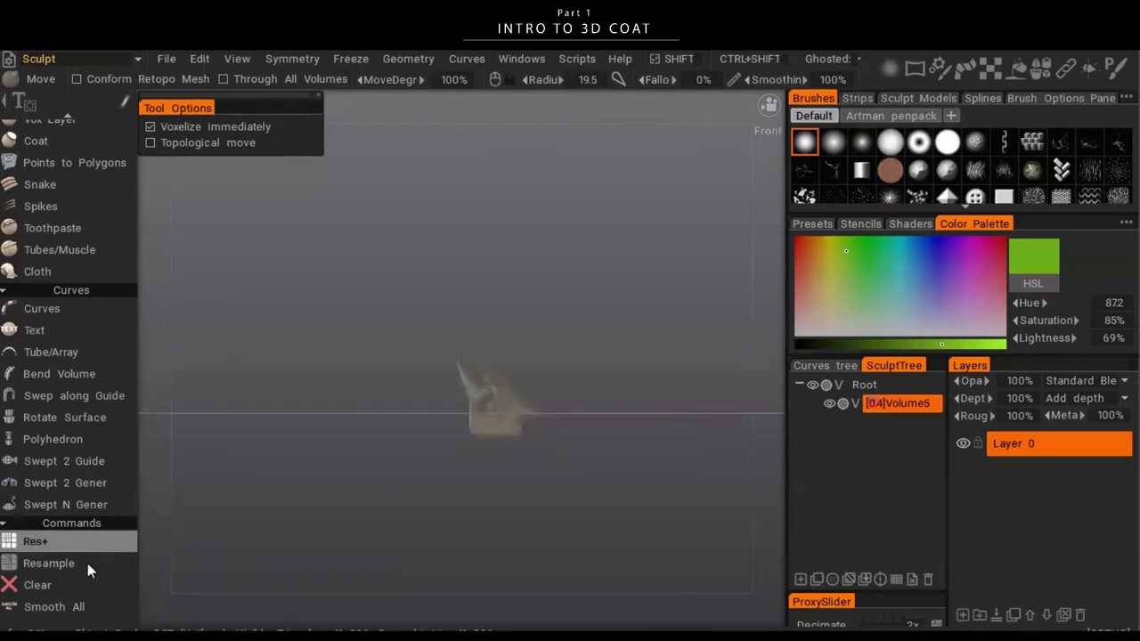
left_click(87, 564)
left_click(571, 427)
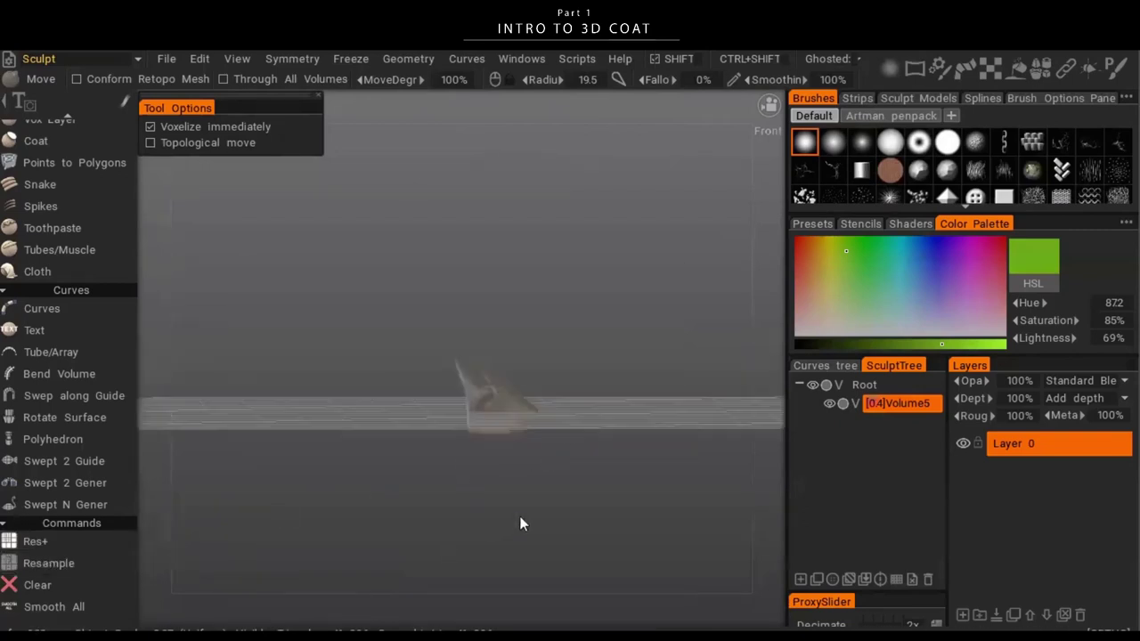
- Try defining a hotkey for one of the Objects tools, then cancel the assignment
left_click_drag(522, 524, 495, 481)
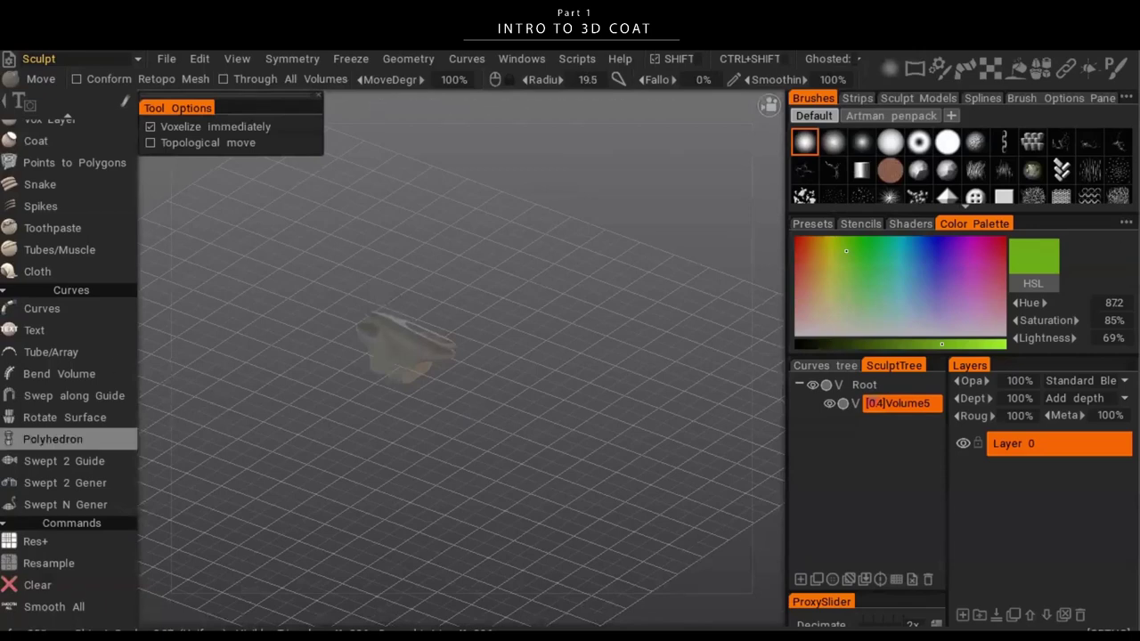
scroll(74, 574, "up", 5)
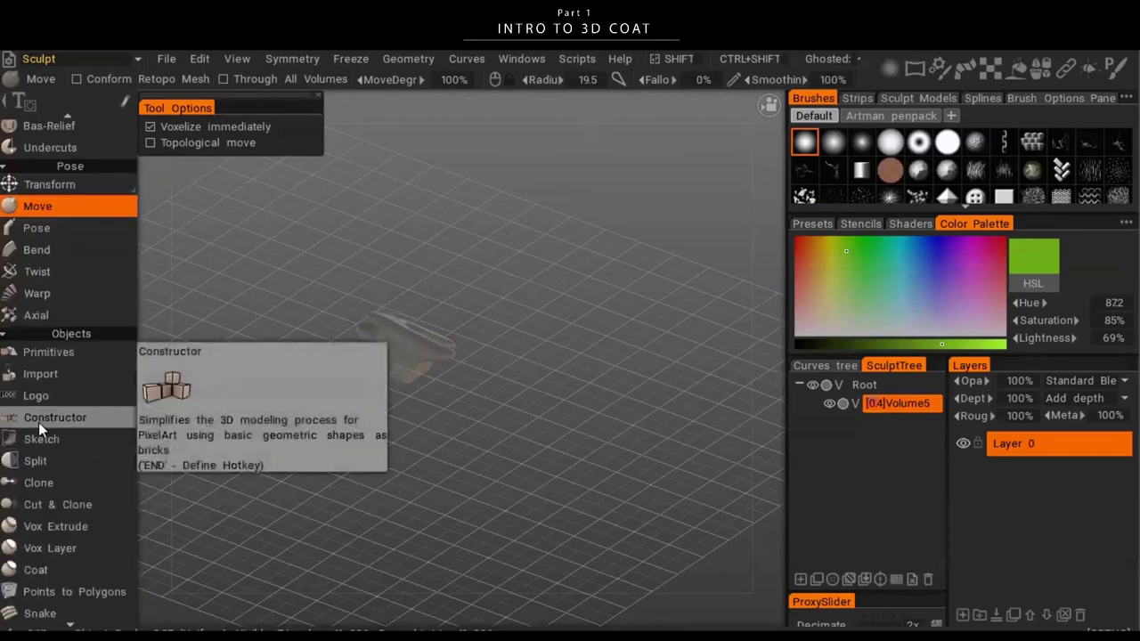
key("End")
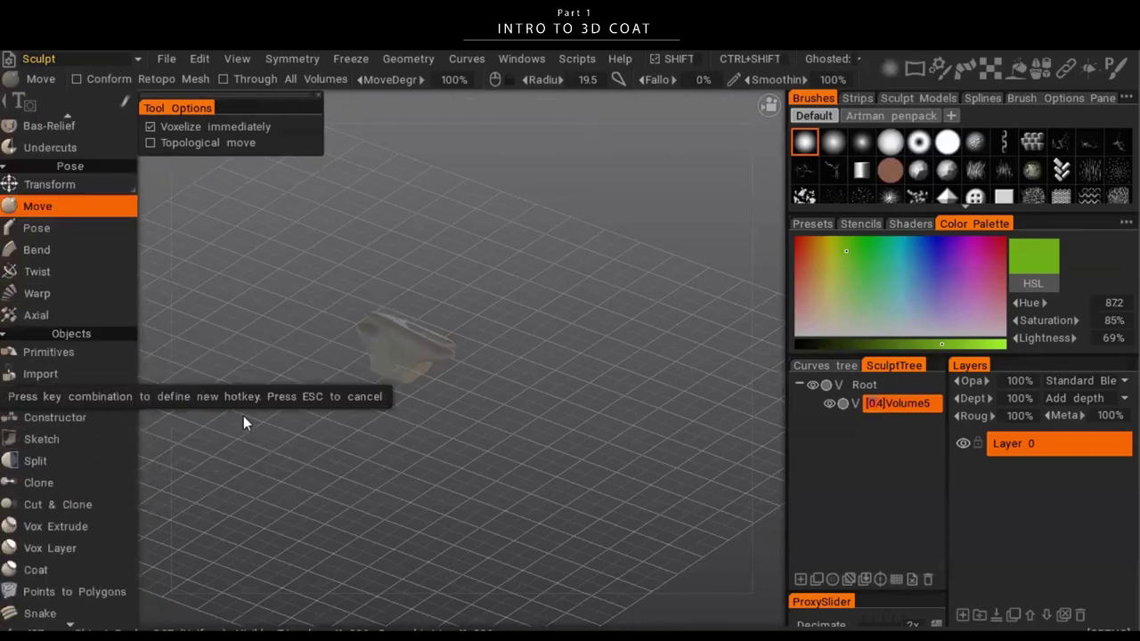
key("Escape")
left_click_drag(515, 347, 368, 262)
left_click_drag(635, 419, 575, 340)
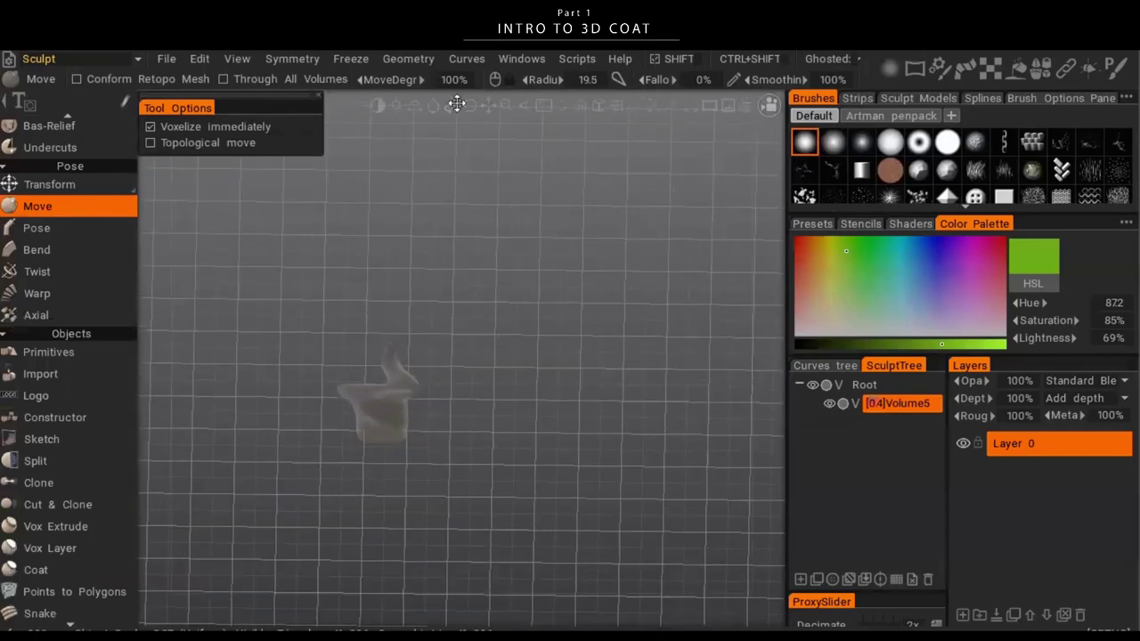
left_click(408, 58)
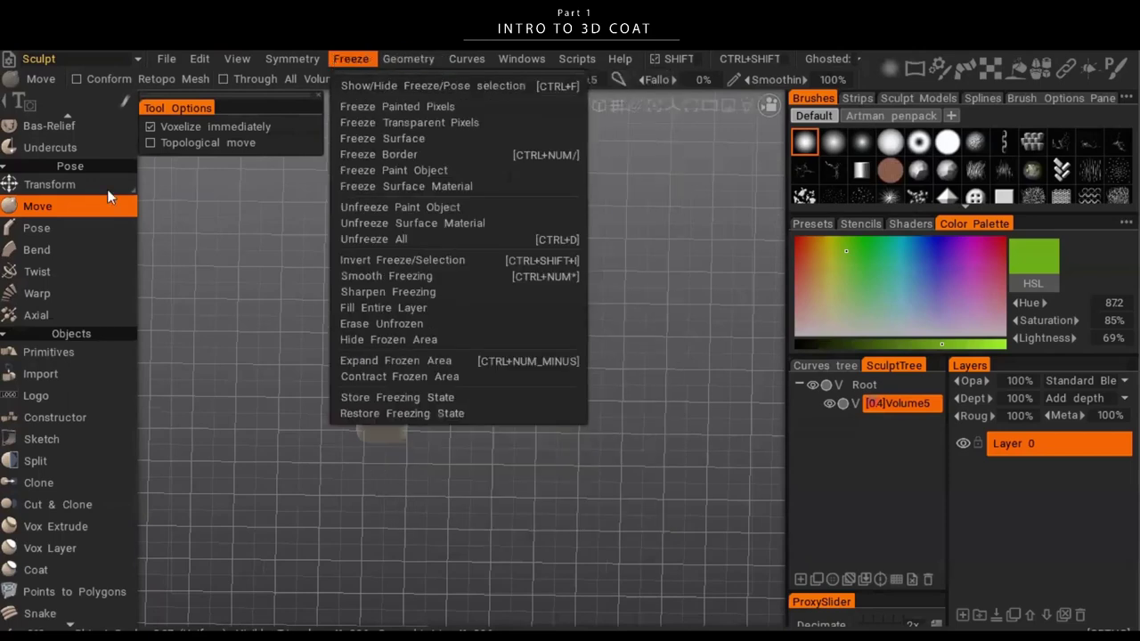
key("Escape")
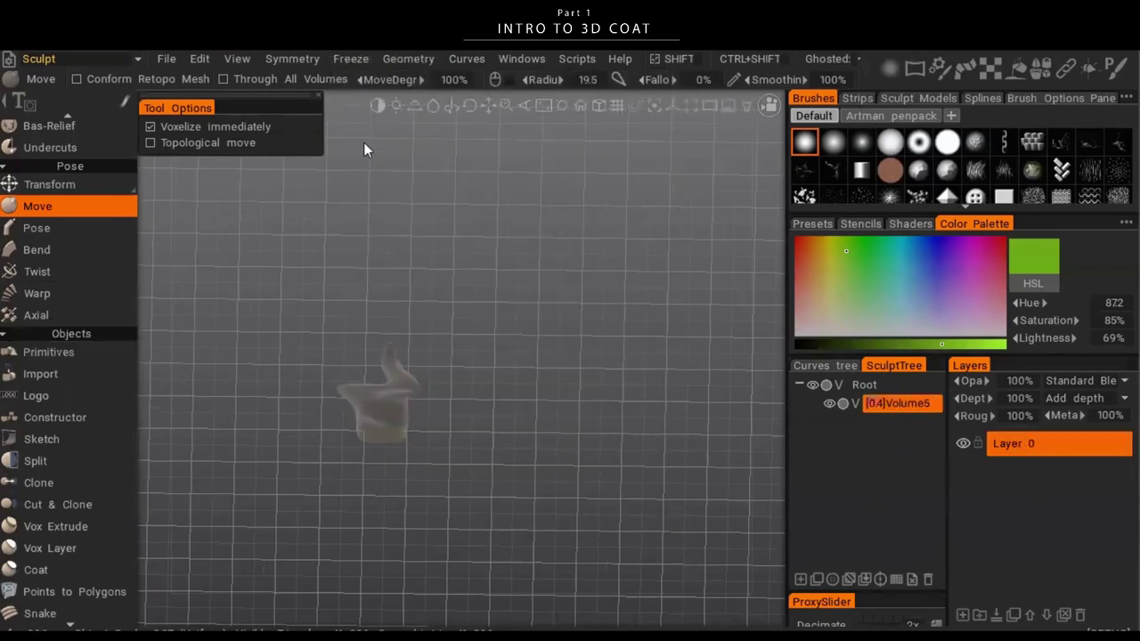
left_click(426, 57)
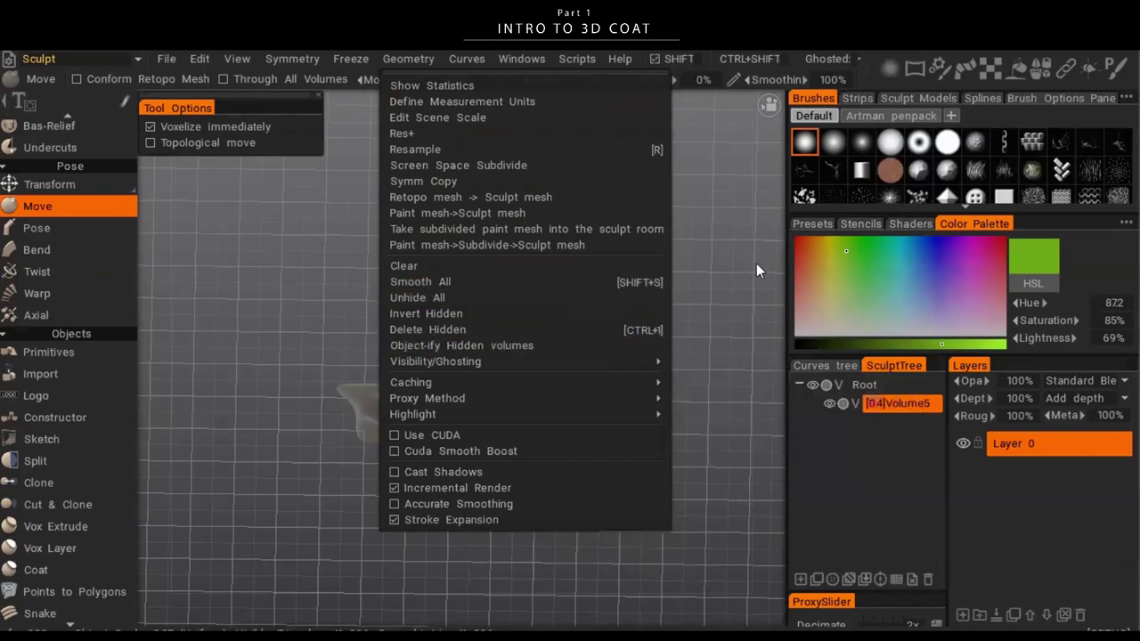
- Resample Volume5 down to a lower resolution with a density modulation factor of 0.250
scroll(38, 510, "down", 10)
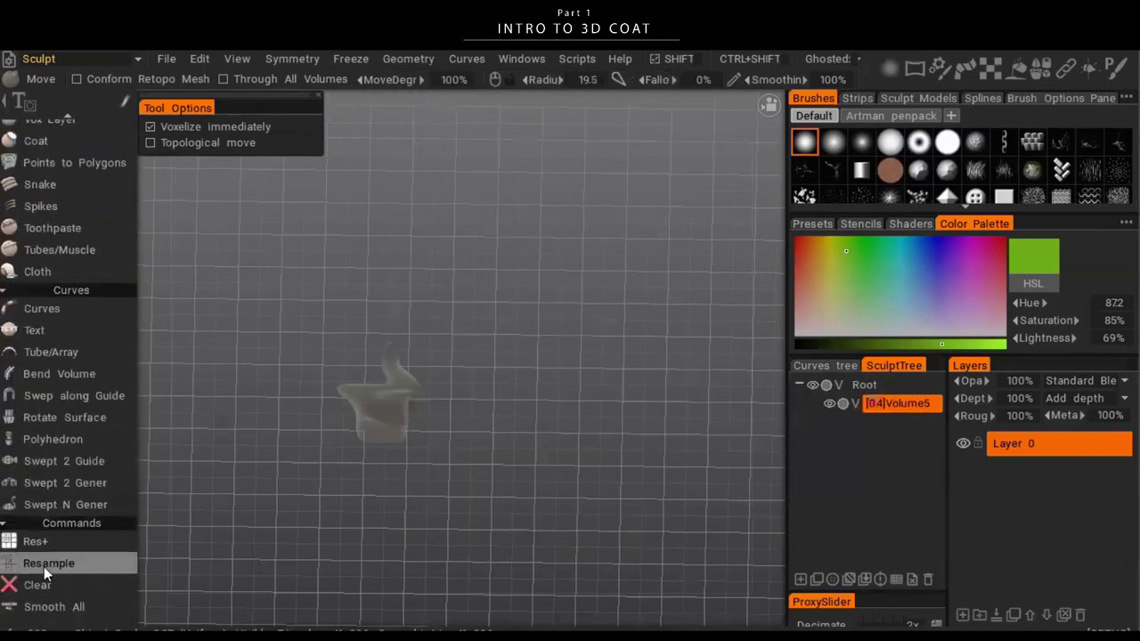
left_click(44, 555)
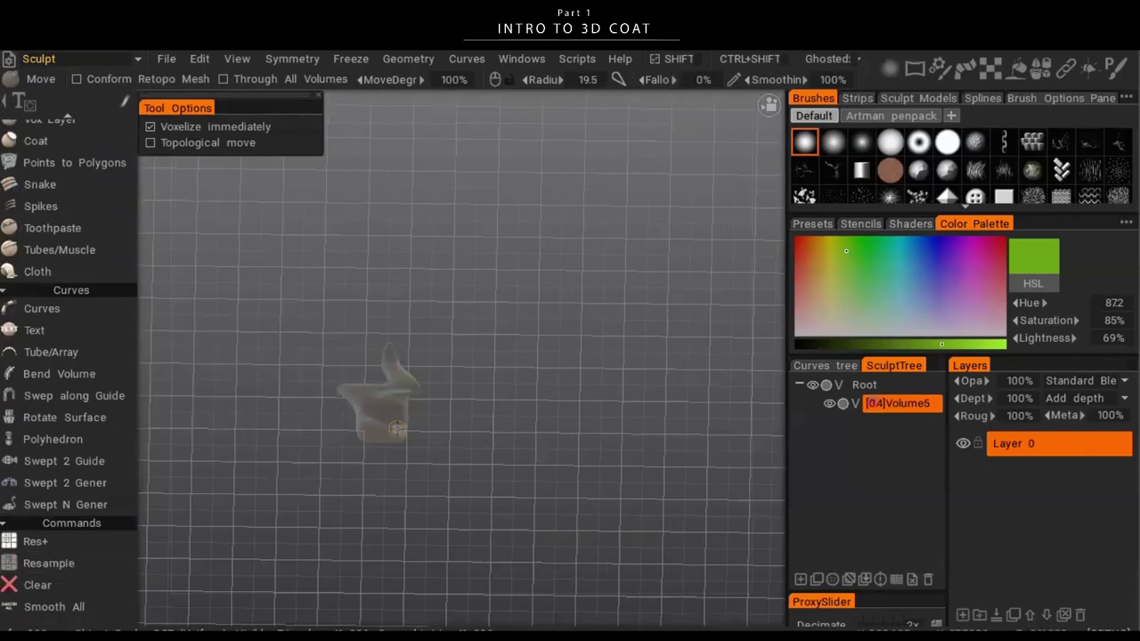
left_click_drag(550, 367, 473, 383)
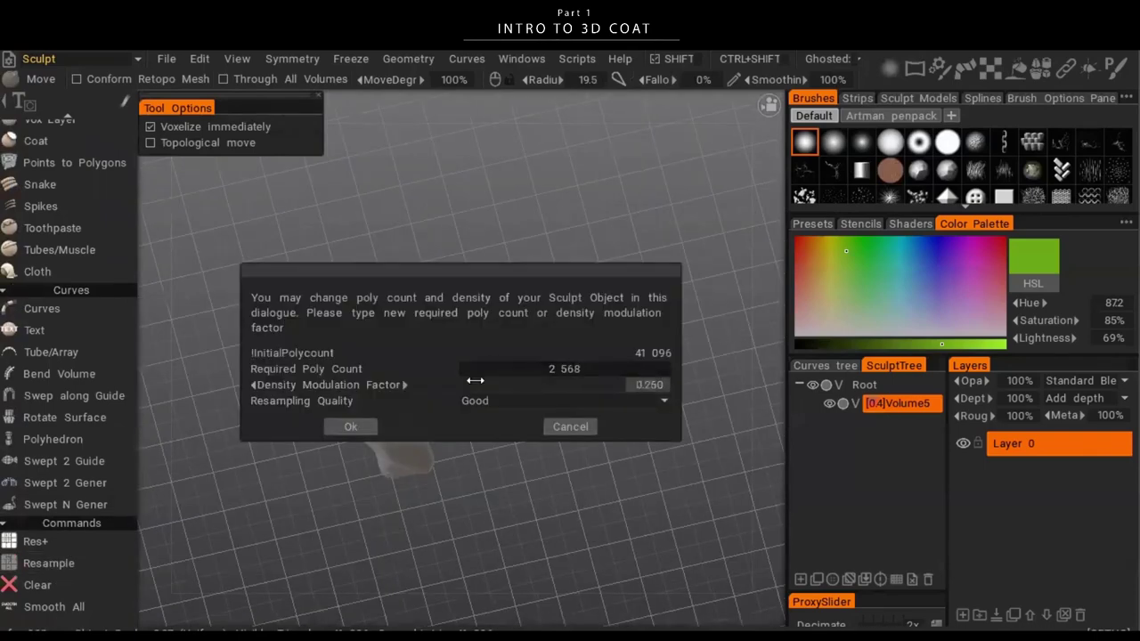
left_click(373, 425)
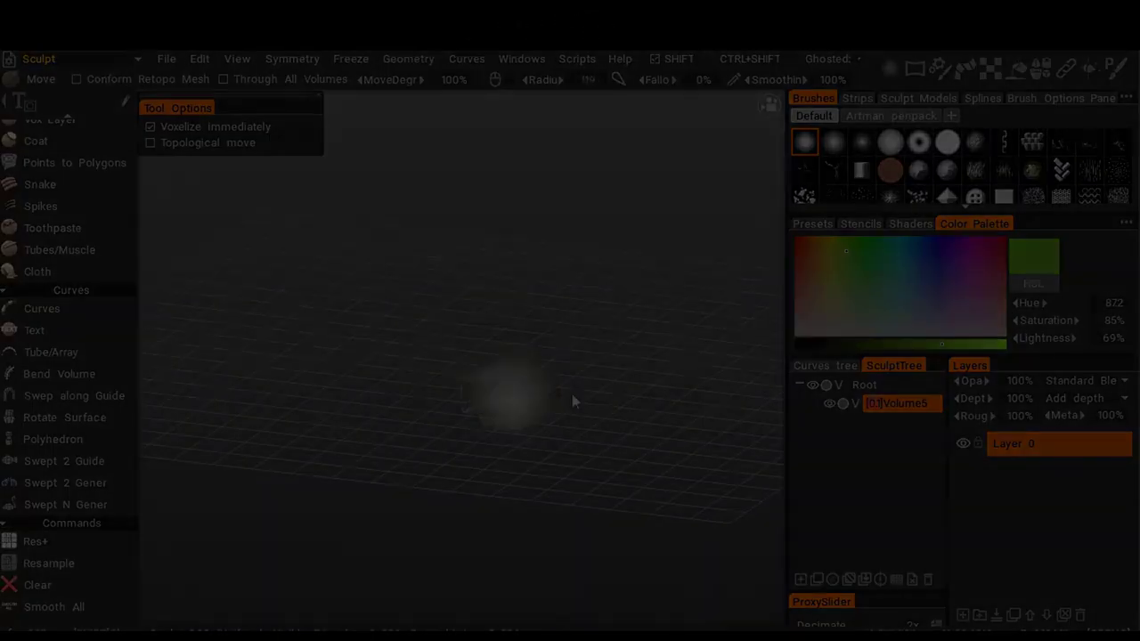
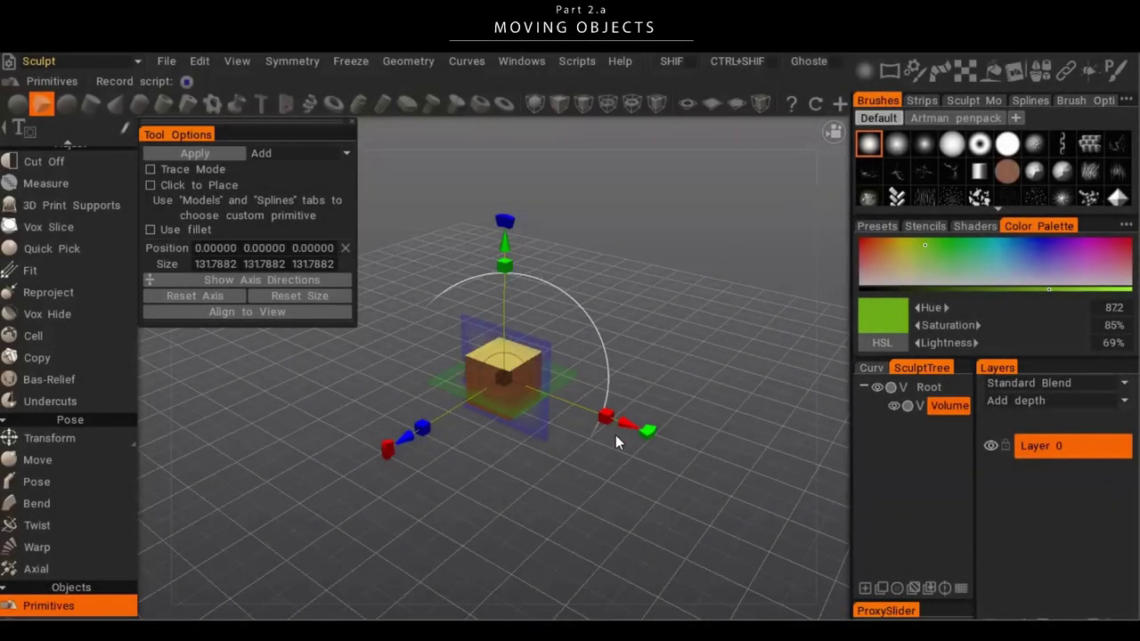
- Slide the cube primitive along its X axis to about 154 and back to about 27
left_click_drag(628, 427, 686, 448)
left_click_drag(517, 454, 654, 464)
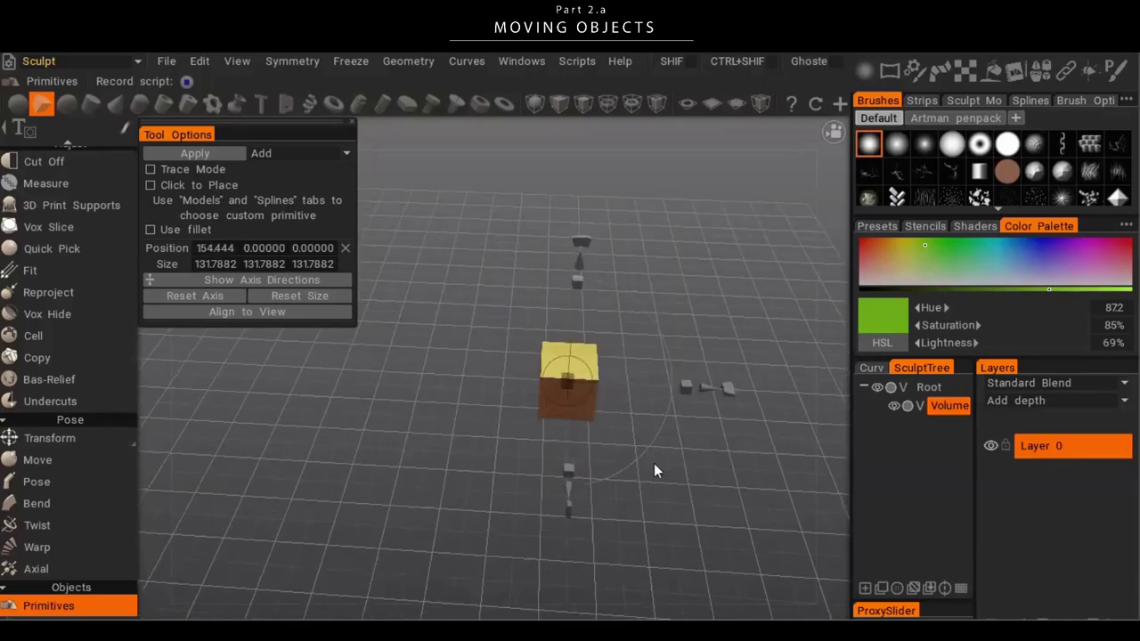
left_click_drag(708, 389, 654, 385)
left_click_drag(731, 447, 647, 329)
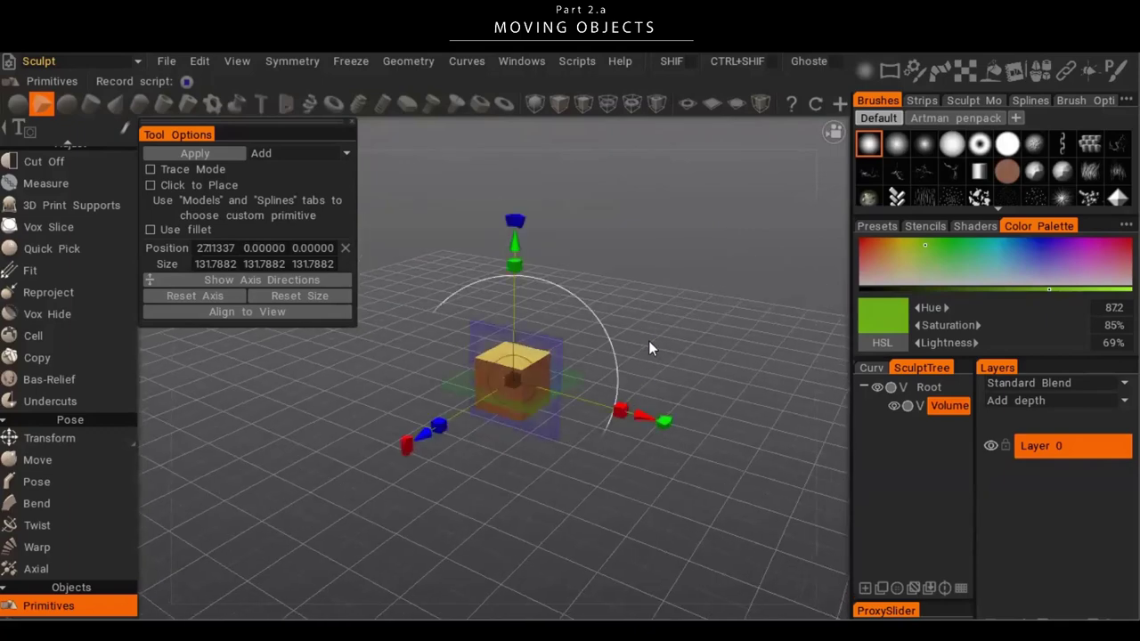
left_click_drag(636, 389, 679, 362)
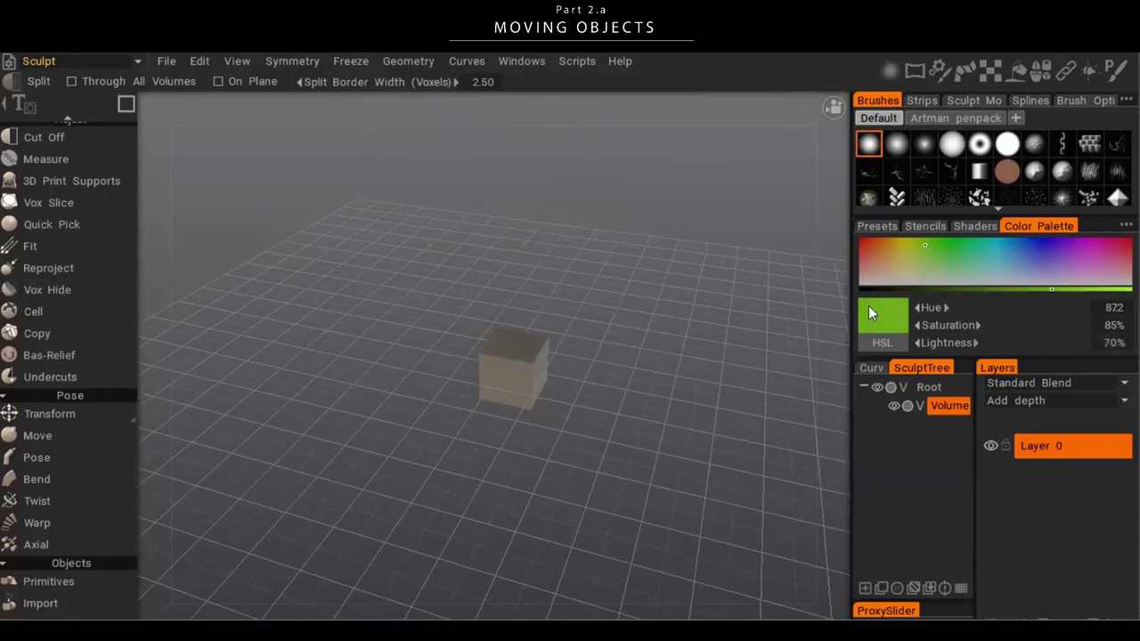
- Find the Transform tool among the Pose tools and activate it on the cube volume
scroll(111, 254, "up", 7)
scroll(80, 205, "down", 4)
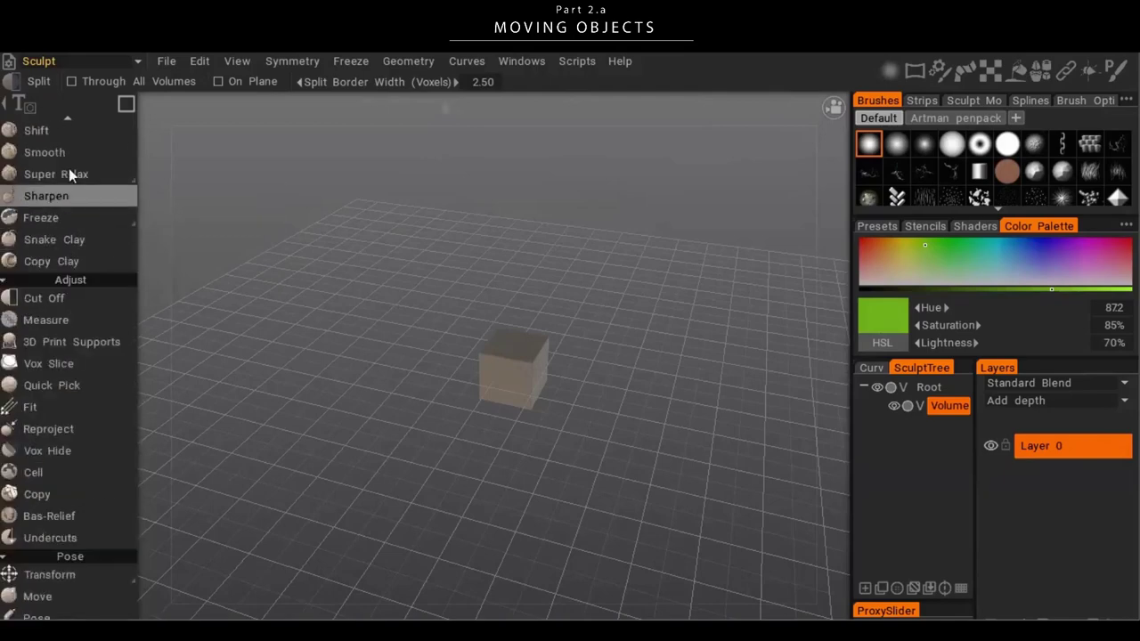
scroll(110, 267, "down", 7)
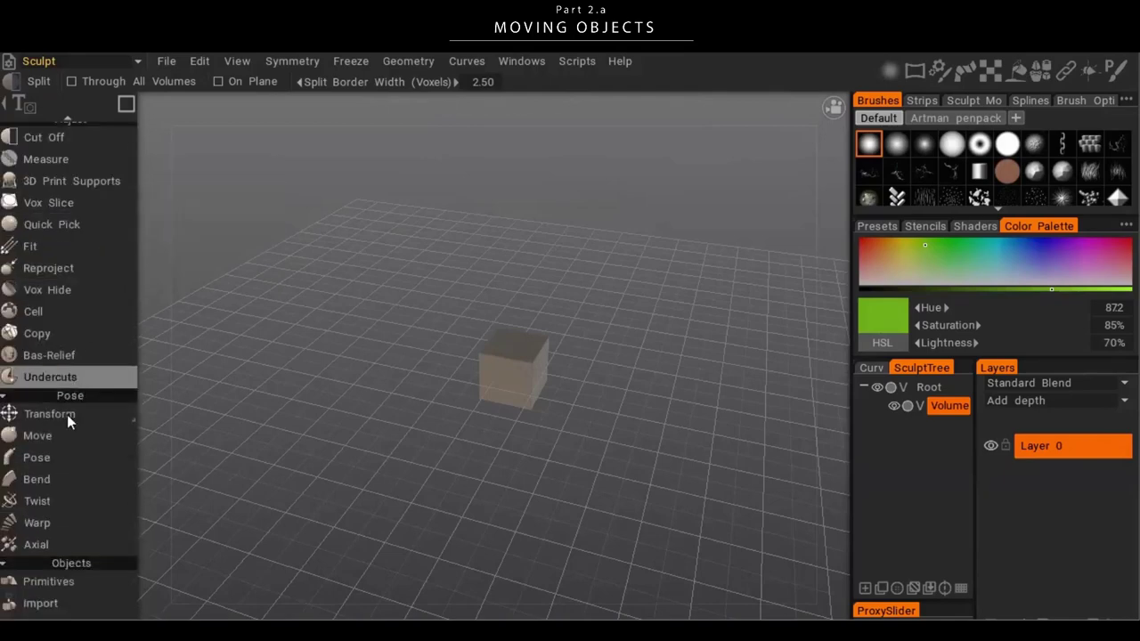
left_click(65, 417)
left_click_drag(258, 459, 713, 383)
left_click_drag(429, 347, 277, 327)
mouse_move(32, 411)
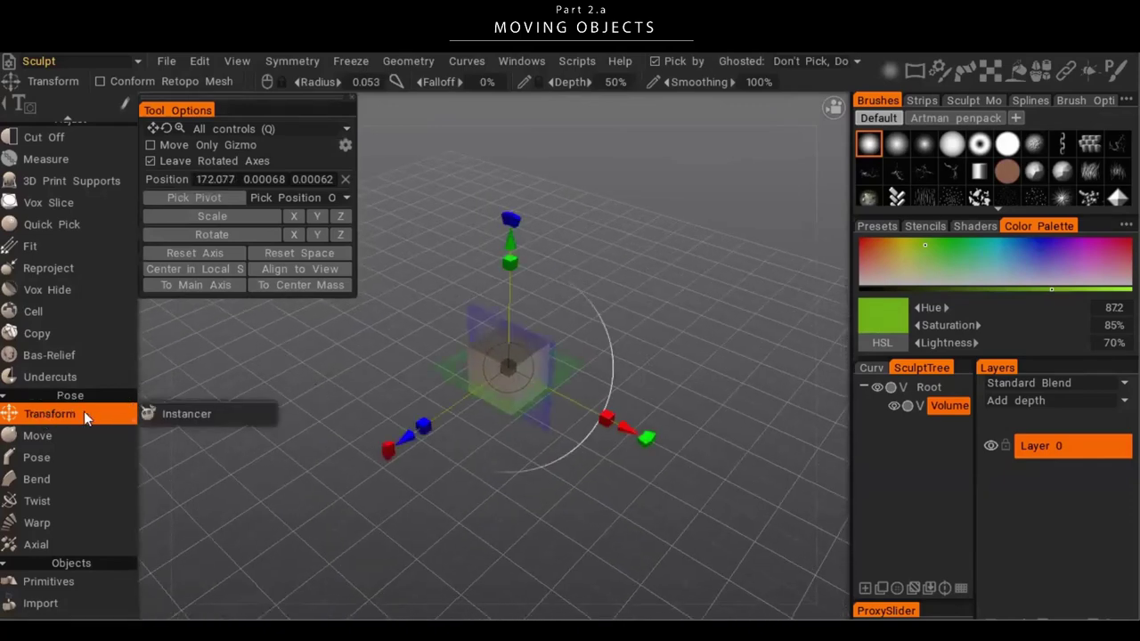
- Move the cube along the X axis with Transform, to an X position of about 2.48
left_click_drag(615, 473, 670, 421)
left_click_drag(663, 374, 586, 372)
left_click_drag(568, 422, 607, 402)
left_click_drag(460, 340, 489, 337)
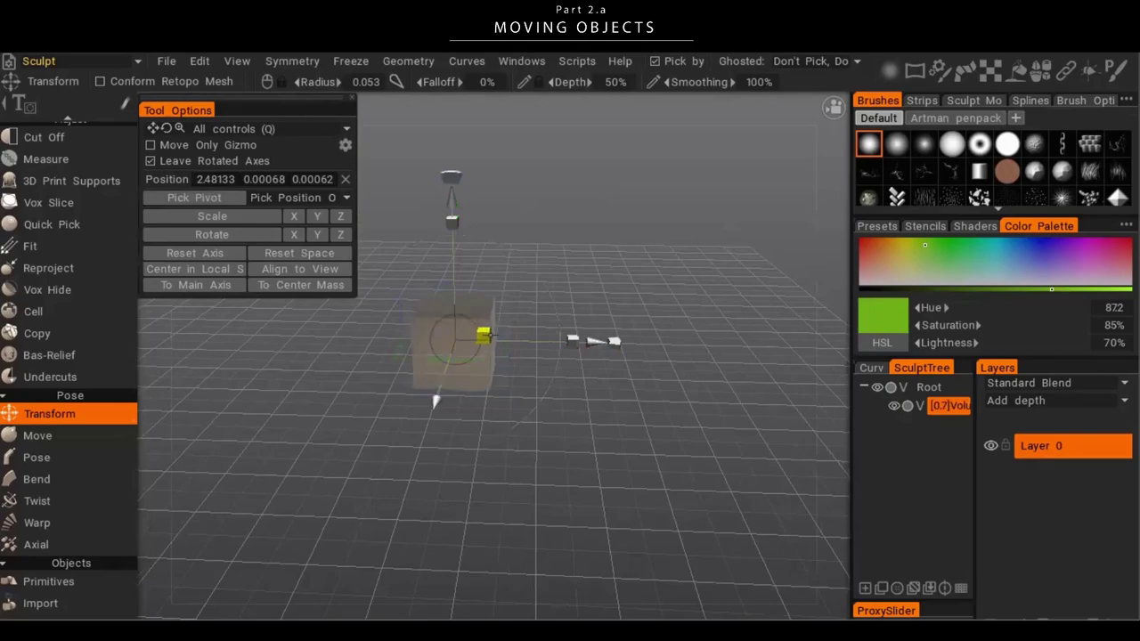
left_click_drag(624, 412, 565, 441)
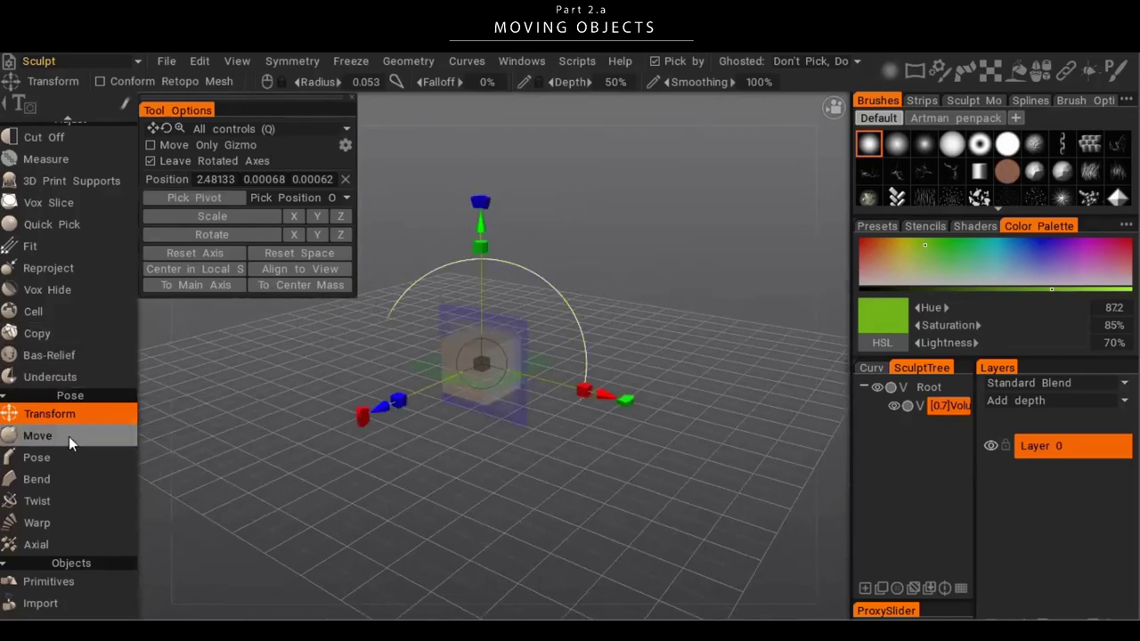
mouse_move(69, 420)
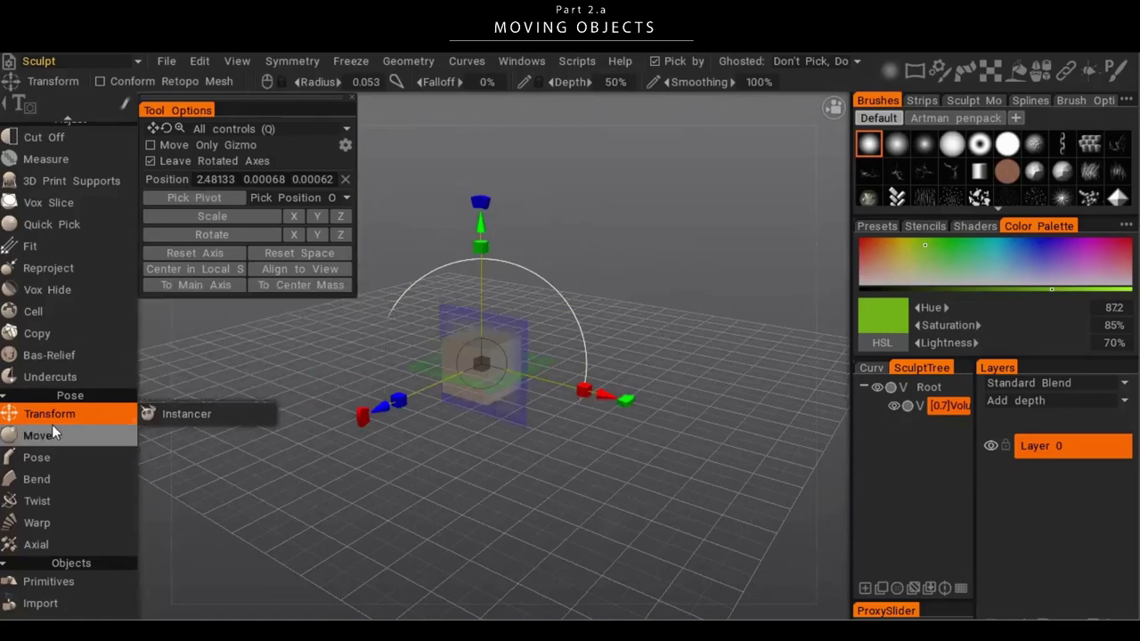
left_click_drag(476, 427, 522, 445)
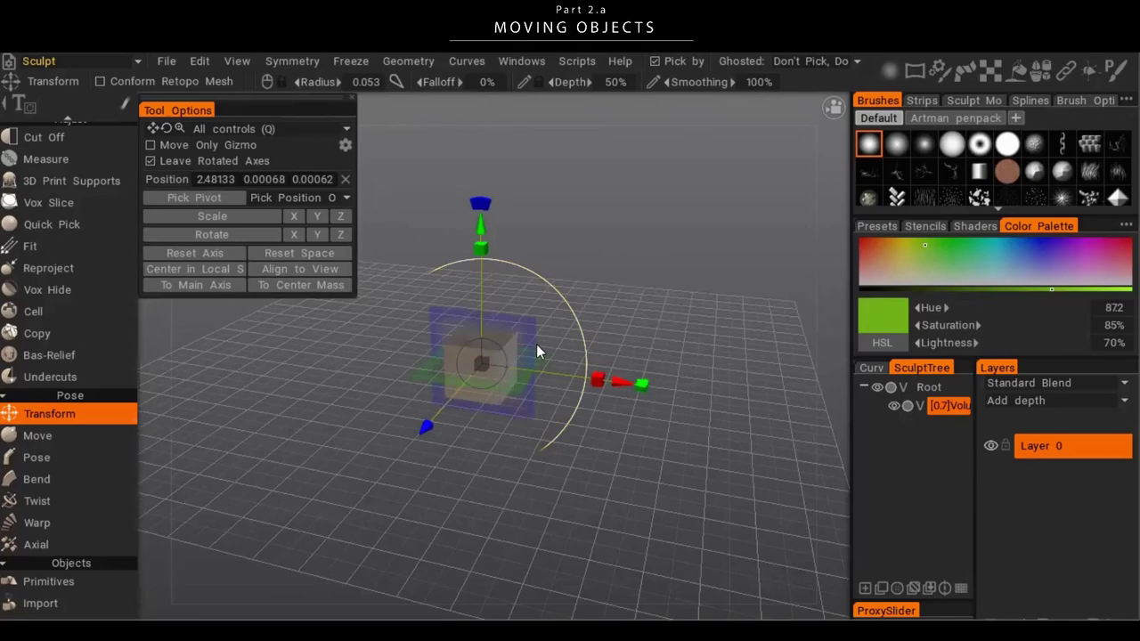
- Try moving the cube with the Transform gizmo twice, undoing each attempt
left_click_drag(536, 344, 409, 296)
key("ctrl+z")
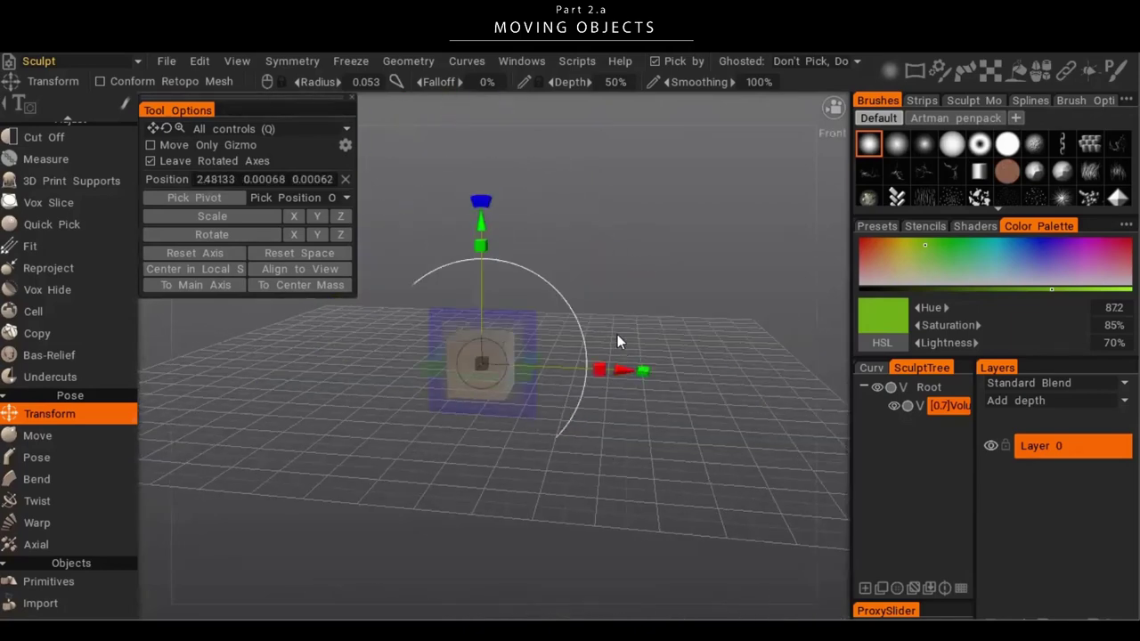
left_click_drag(617, 336, 406, 311)
key("ctrl+z")
- Move the cube across the grid with the Transform gizmo to about X -720, Y 2.3, Z 117
mouse_move(718, 347)
left_mouse_down()
mouse_move(763, 281)
mouse_move(733, 340)
left_mouse_up()
mouse_move(485, 219)
left_mouse_down()
mouse_move(488, 202)
mouse_move(489, 225)
left_mouse_up()
mouse_move(626, 363)
left_mouse_down()
mouse_move(671, 373)
mouse_move(629, 367)
left_mouse_up()
left_click_drag(703, 388, 622, 444)
right_click_drag(597, 383, 402, 443)
left_click_drag(403, 451, 758, 430)
left_click_drag(609, 353, 630, 453)
left_click_drag(526, 470, 397, 454)
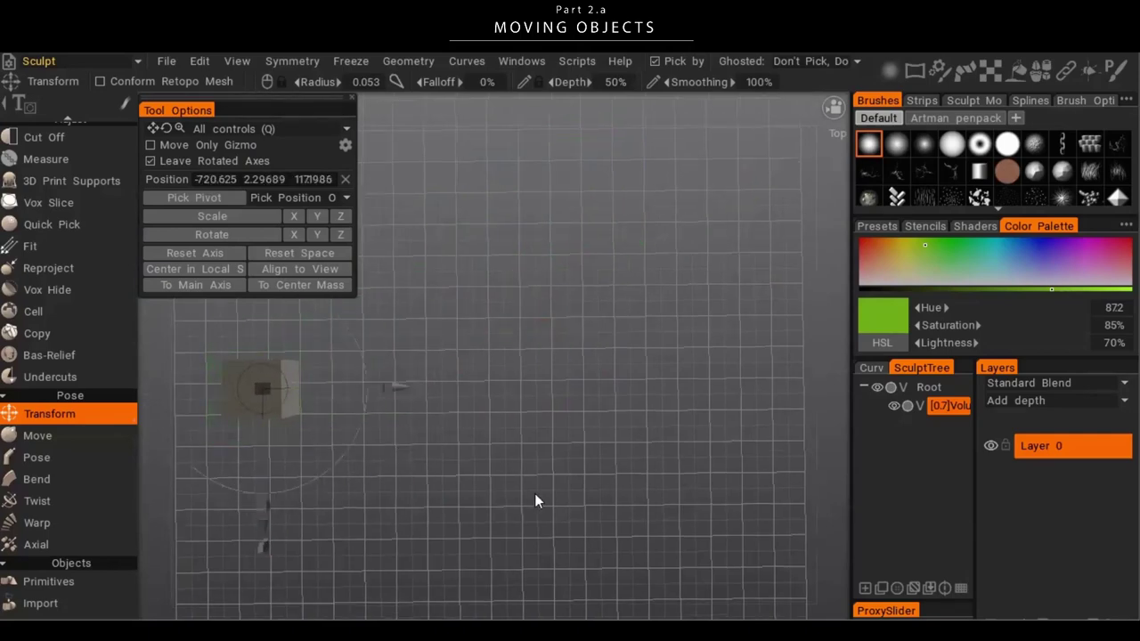
- Reposition the cube in space with the Transform gizmo to about X 183, Y 137, Z -318
left_click_drag(589, 387, 496, 391)
scroll(496, 391, "down", 1)
middle_click_drag(504, 375, 555, 344)
left_click_drag(547, 388, 698, 336)
right_click_drag(698, 336, 454, 406)
left_click_drag(454, 414, 645, 240)
left_click_drag(686, 374, 743, 274)
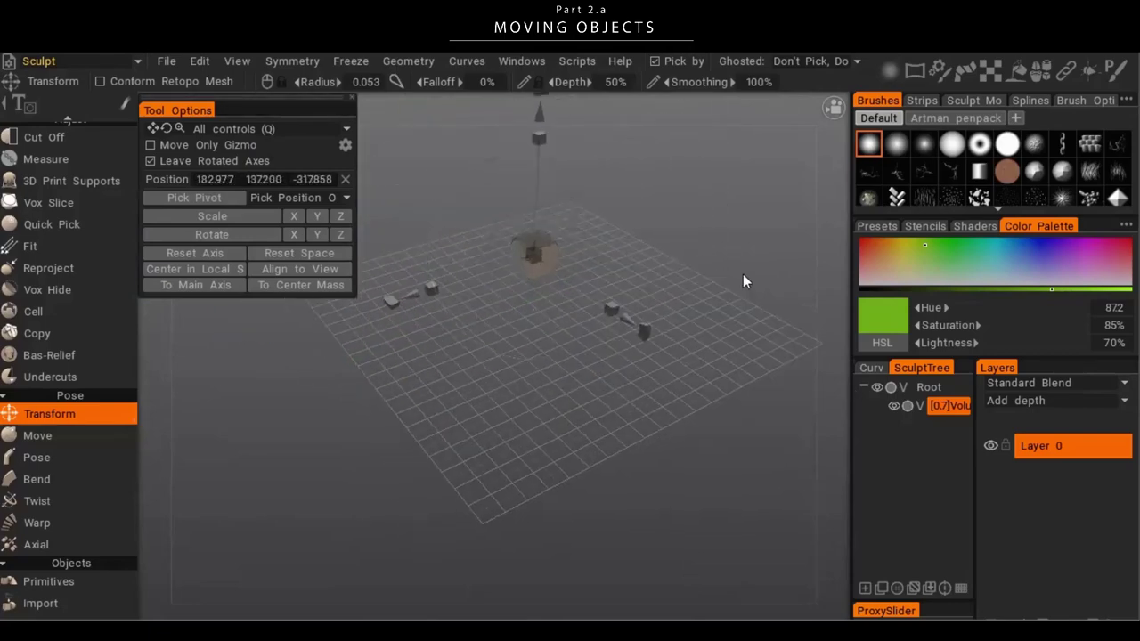
- Switch from Transform to the Grow tool in the Voxel Tools group
mouse_move(45, 421)
scroll(55, 303, "up", 6)
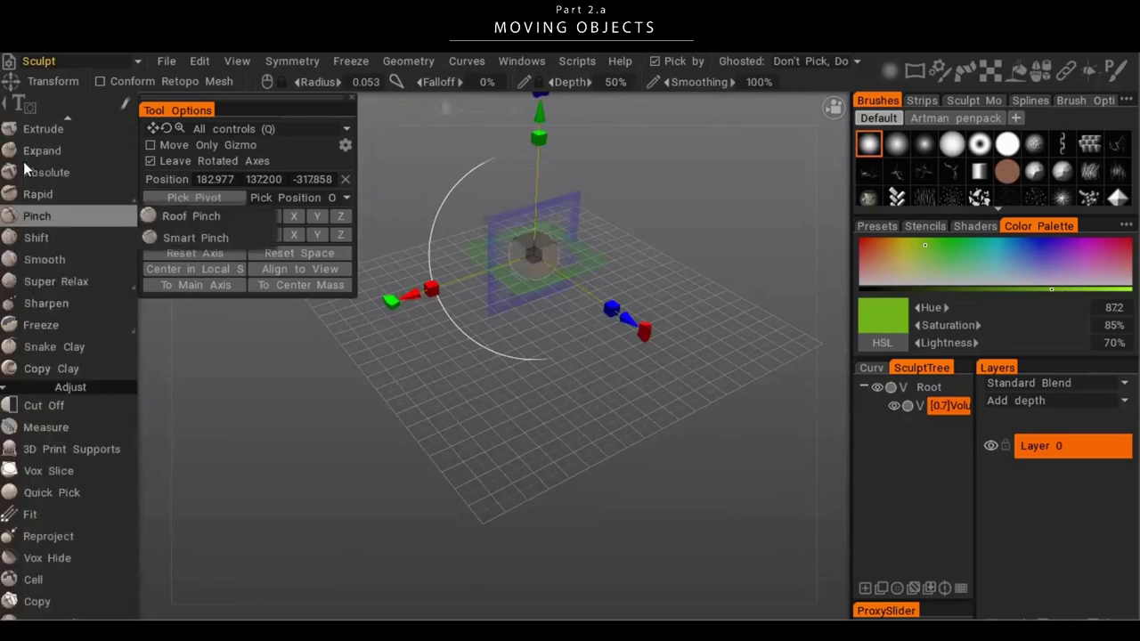
scroll(89, 303, "up", 10)
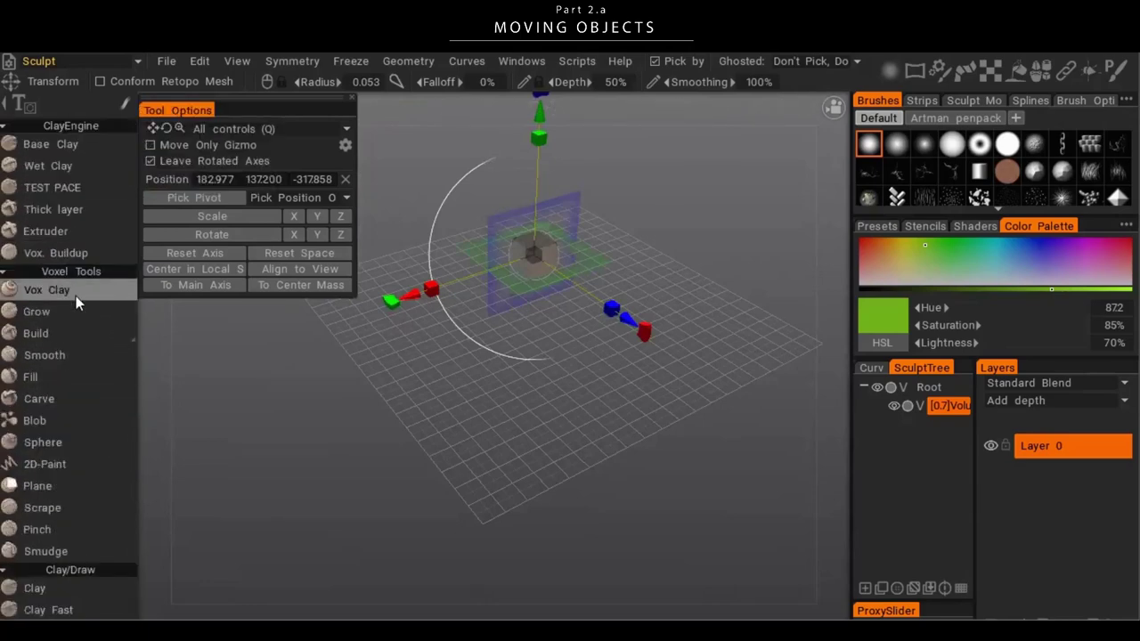
left_click(70, 311)
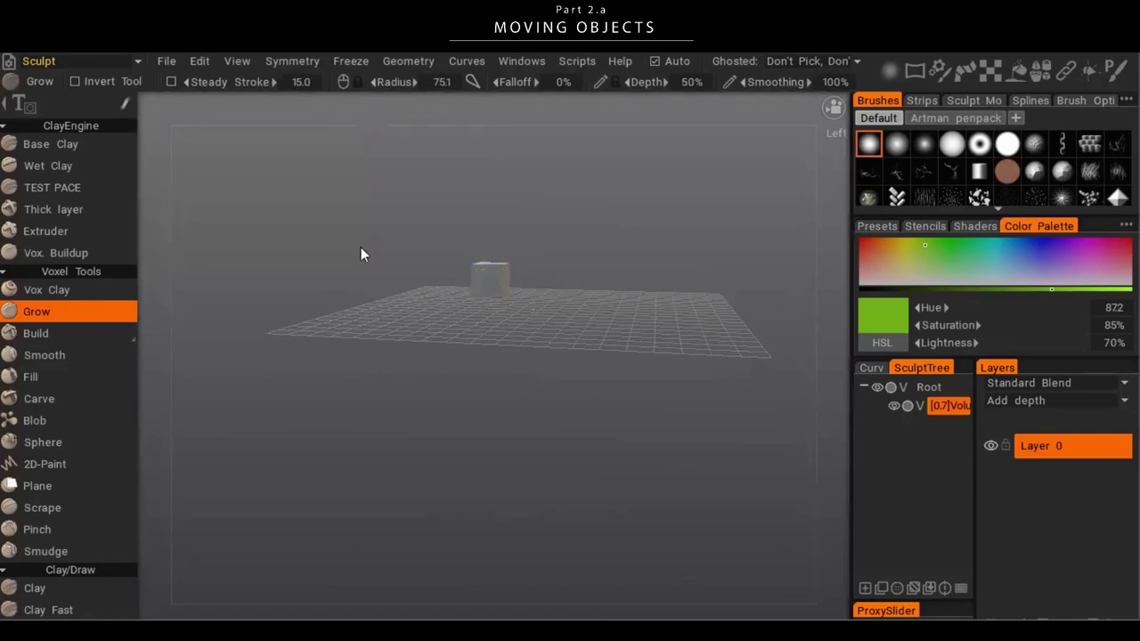
left_click_drag(360, 255, 436, 286)
left_click_drag(712, 188, 516, 241)
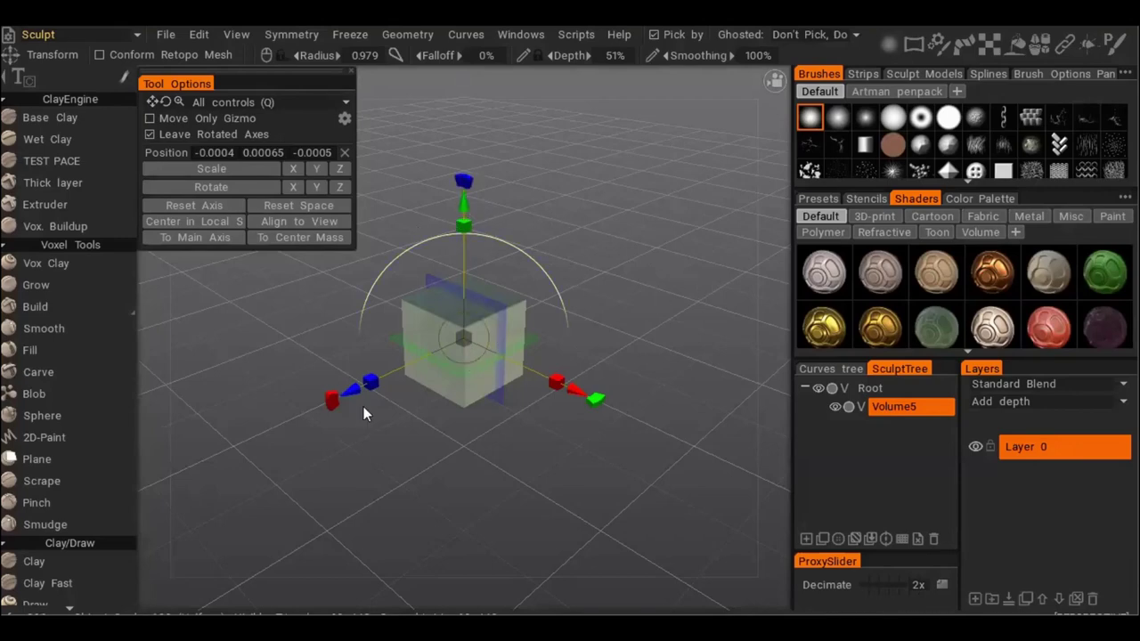
- Raise the Volume5 cube along the Y axis with Transform, to a Y position of about 15.98
left_click_drag(465, 212, 465, 184)
key("ctrl+z")
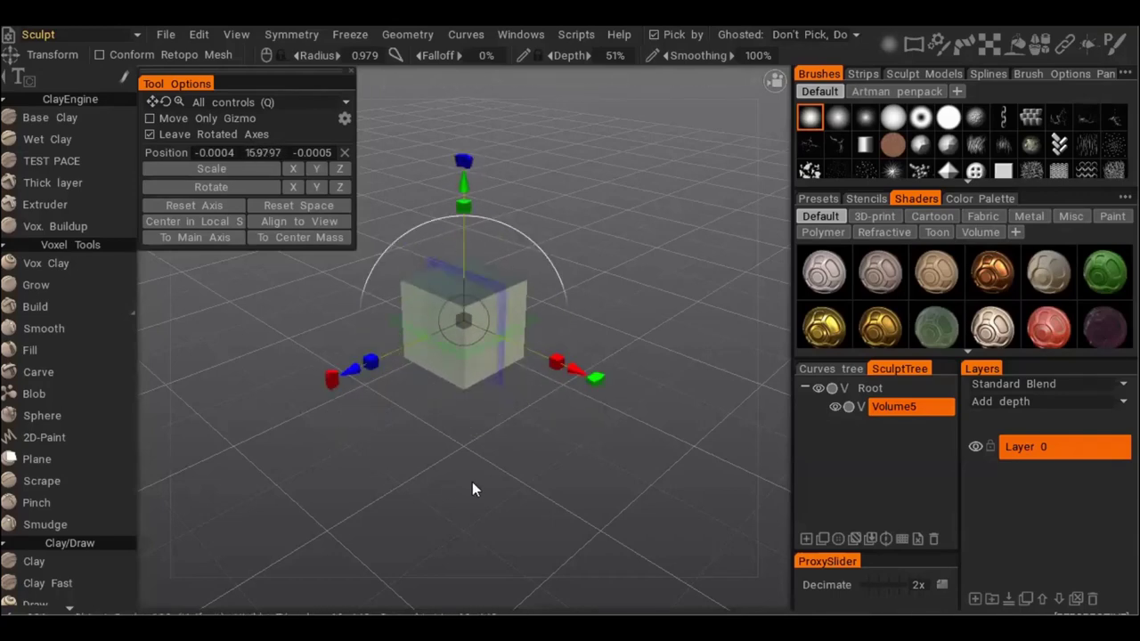
- Try the Transform gizmo's Move-only and Rotate-only modes on the Volume5 cube
scroll(71, 358, "down", 10)
mouse_move(56, 437)
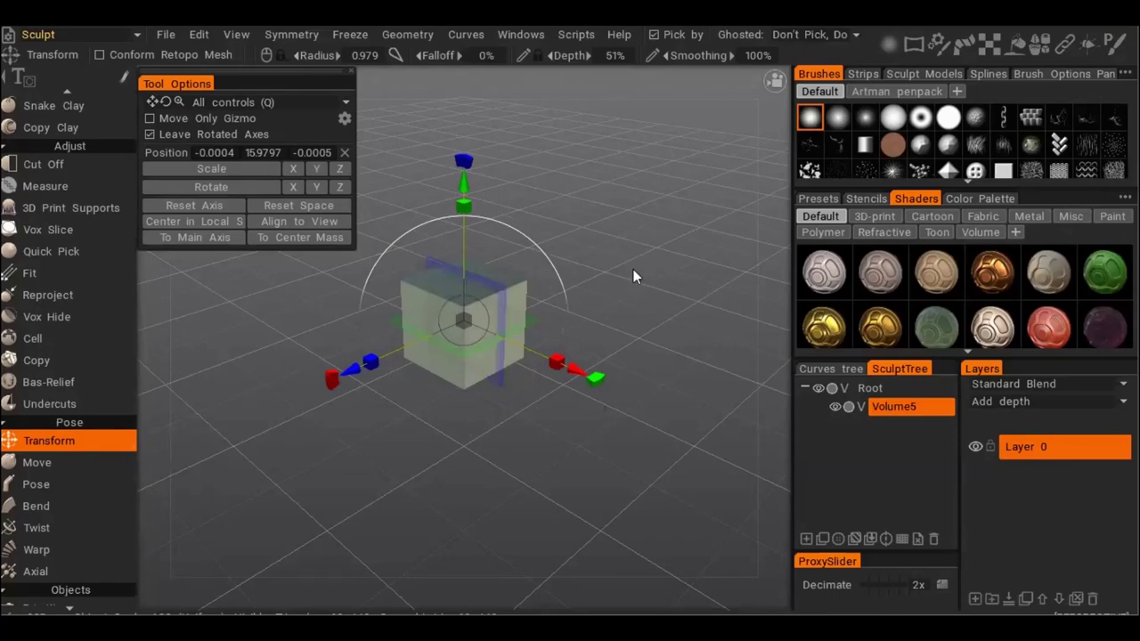
key("e")
key("w")
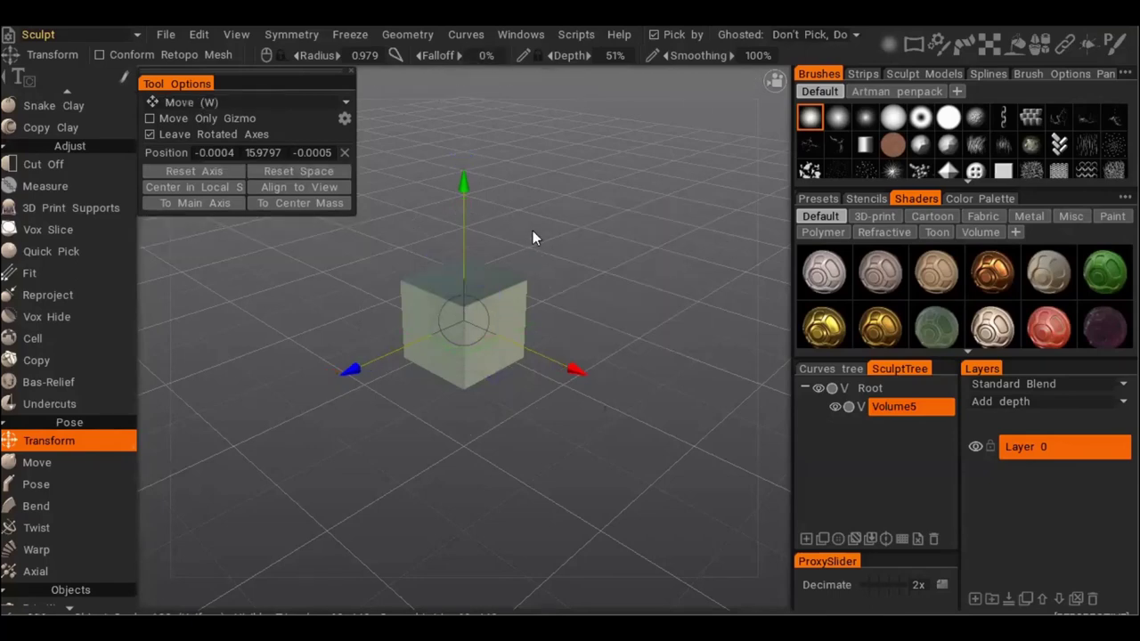
key("e")
left_click_drag(552, 270, 546, 206)
key("ctrl+z")
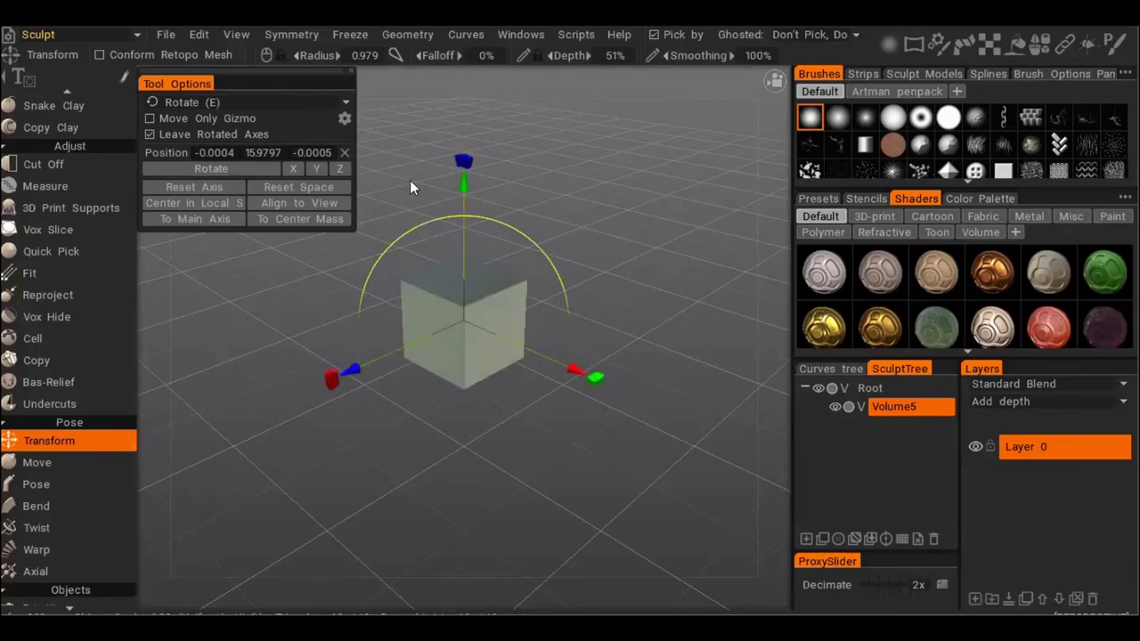
left_click_drag(427, 254, 628, 378)
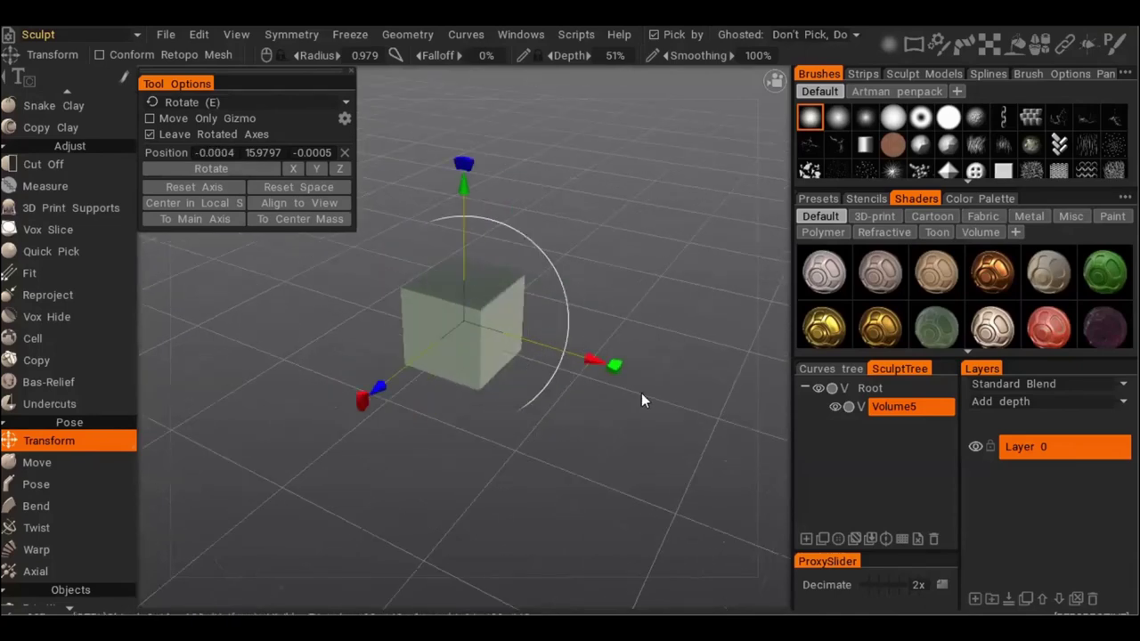
- Restore all Transform gizmo controls and move the cube along the X axis to about X 27.54
key("w")
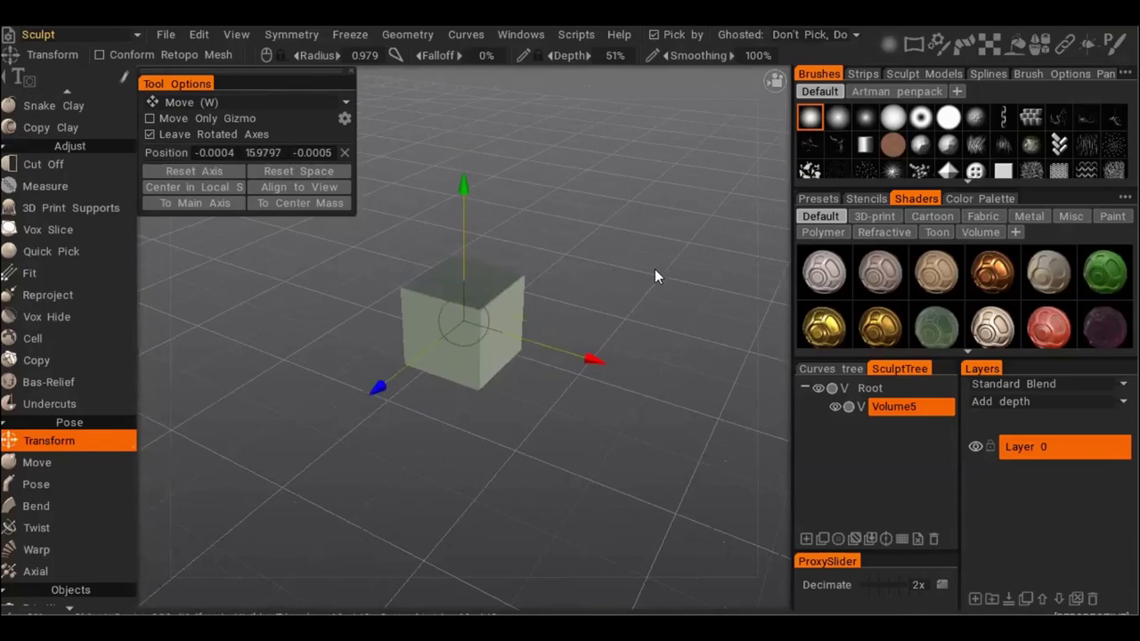
key("q")
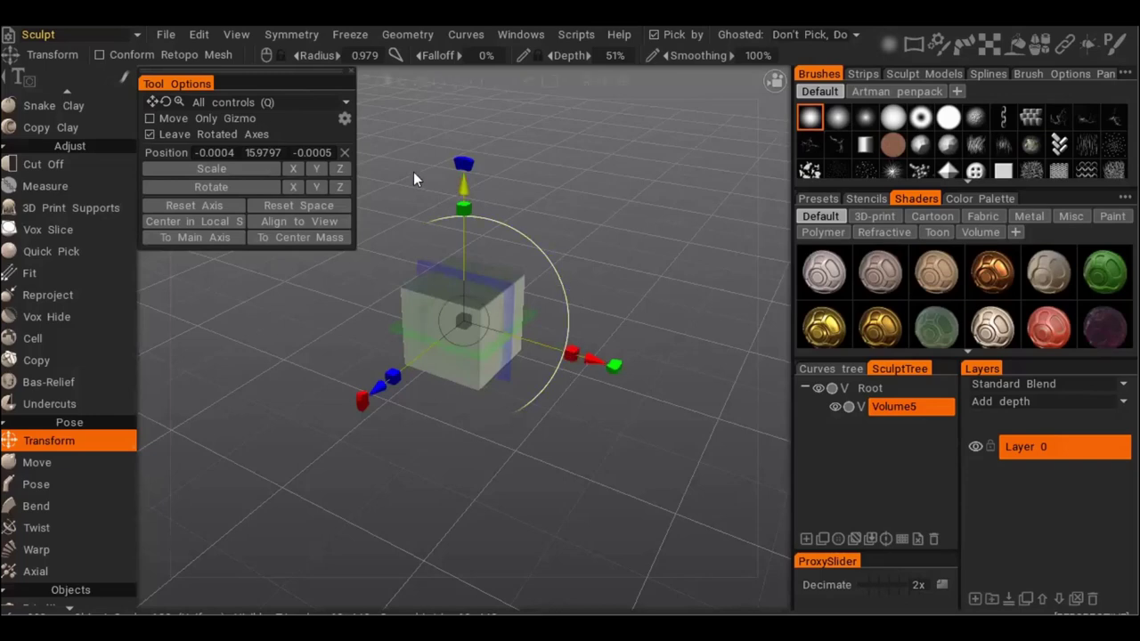
left_click_drag(567, 368, 660, 410)
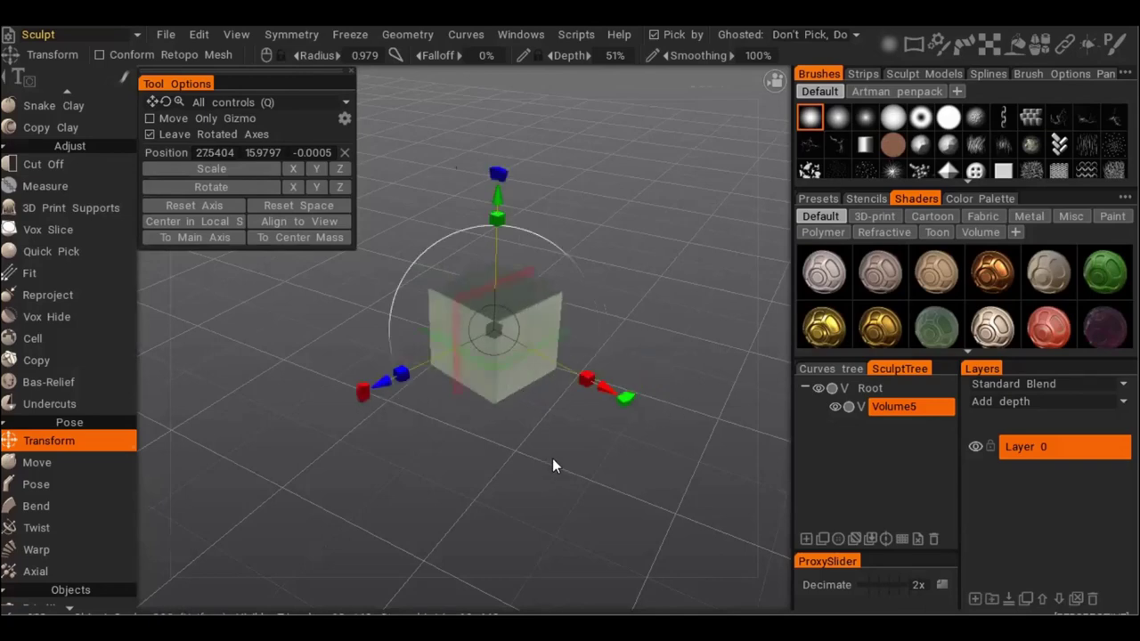
- Cycle the Transform gizmo through Rotate, Move and All controls, ending on All controls
key("e")
key("w")
key("q")
key("w")
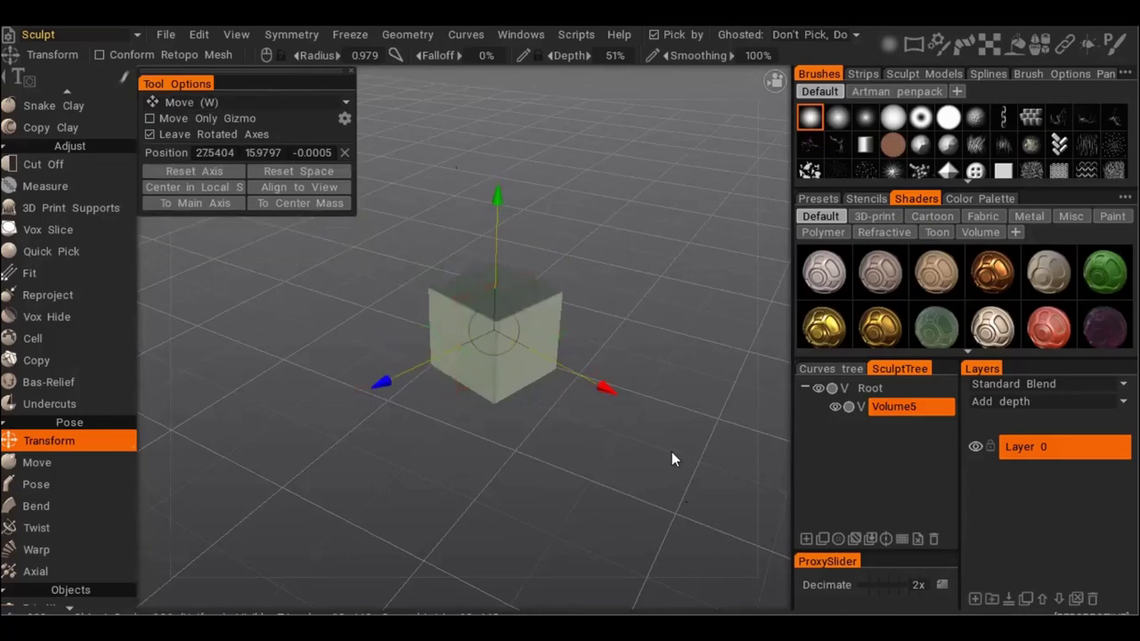
key("q")
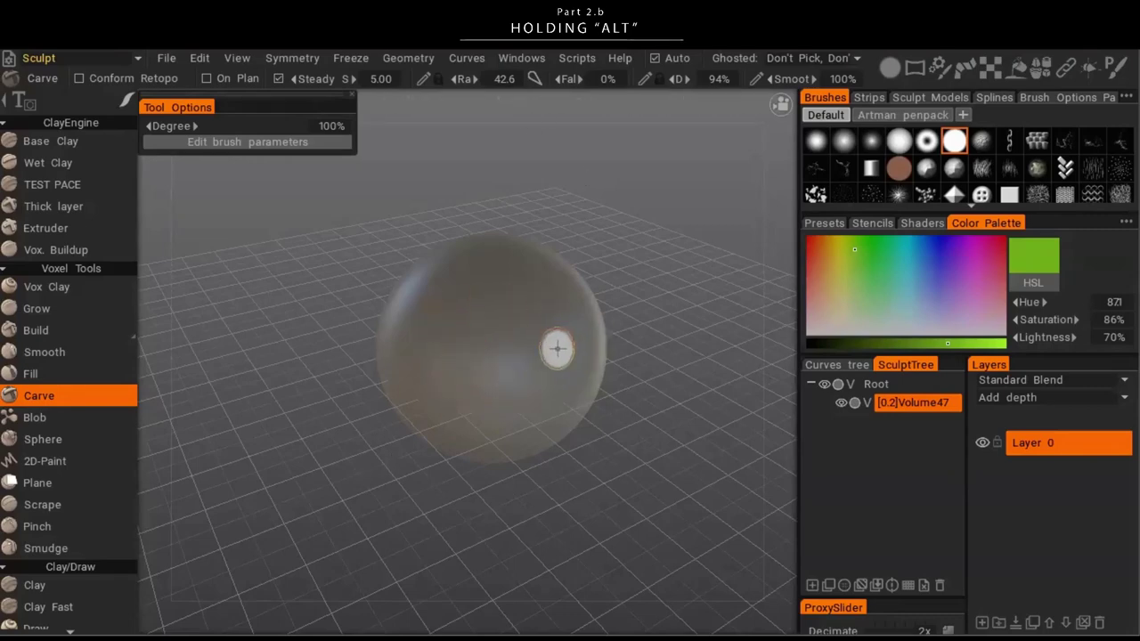
- Sculpt several strokes across the sphere with the Carve tool and undo the last stroke
mouse_move(236, 370)
left_mouse_down("alt")
mouse_move(251, 387)
mouse_move(350, 407)
mouse_move(504, 330)
mouse_move(370, 389)
mouse_move(374, 405)
left_mouse_up("alt")
left_click_drag(488, 326, 519, 395)
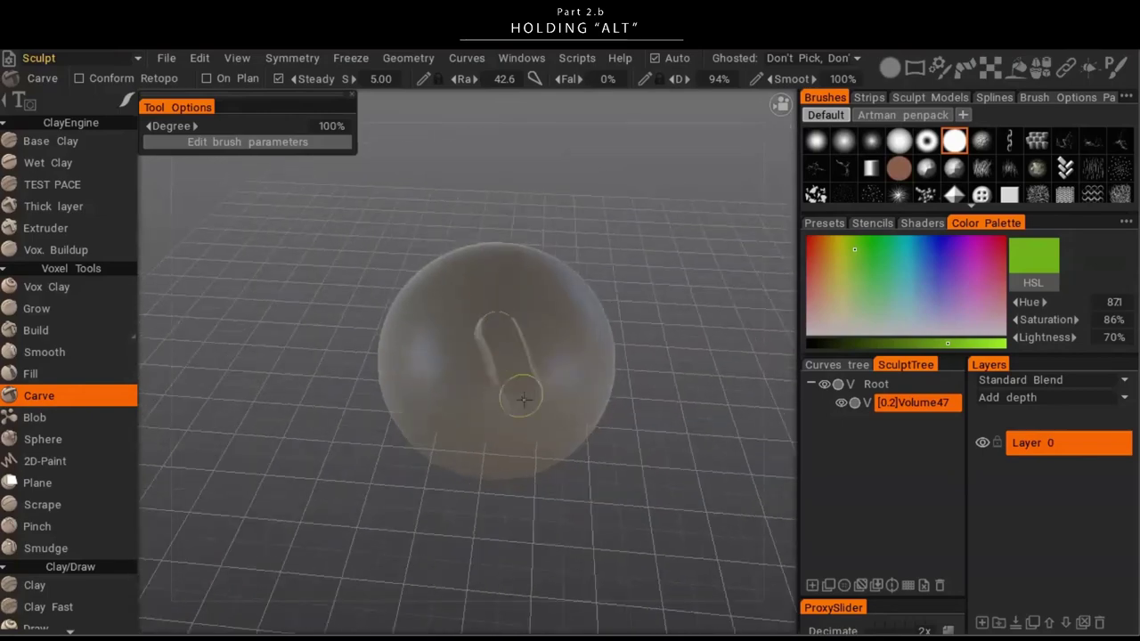
left_click_drag(534, 309, 583, 413)
left_click_drag(481, 307, 512, 407)
mouse_move(318, 311)
left_mouse_down("alt")
mouse_move(540, 427)
mouse_move(400, 290)
left_mouse_up("alt")
left_click_drag(479, 375, 583, 441)
key("ctrl+z")
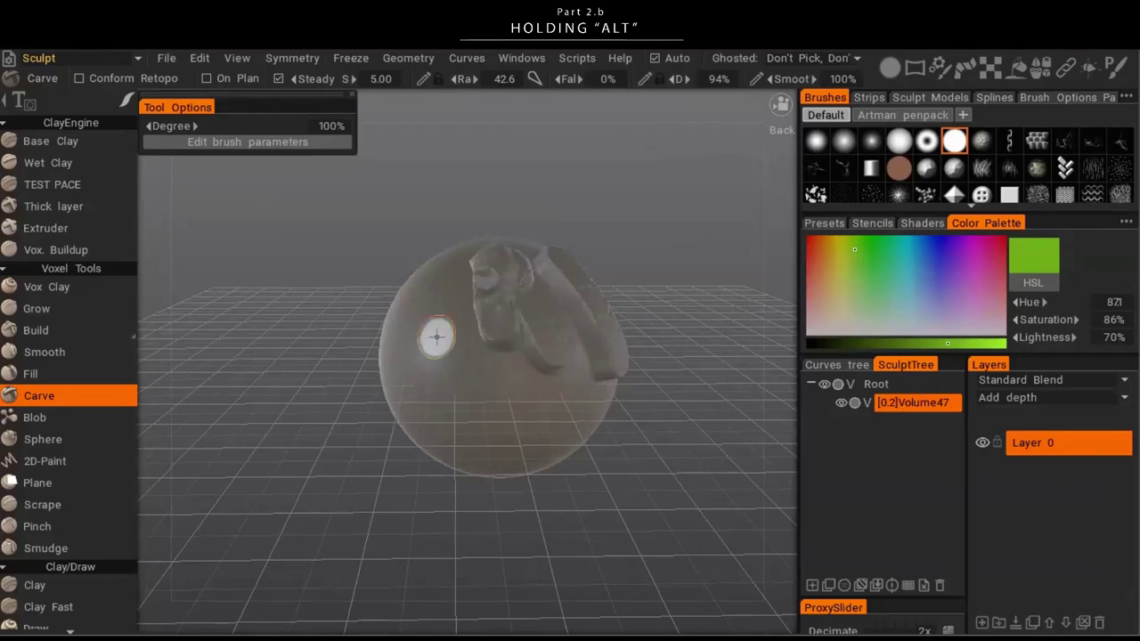
- Orbit, zoom and pan around the carved sphere, and reframe it in the view
mouse_move(440, 326)
left_mouse_down("alt")
mouse_move(614, 400)
mouse_move(445, 293)
mouse_move(303, 360)
mouse_move(385, 307)
left_mouse_up("alt")
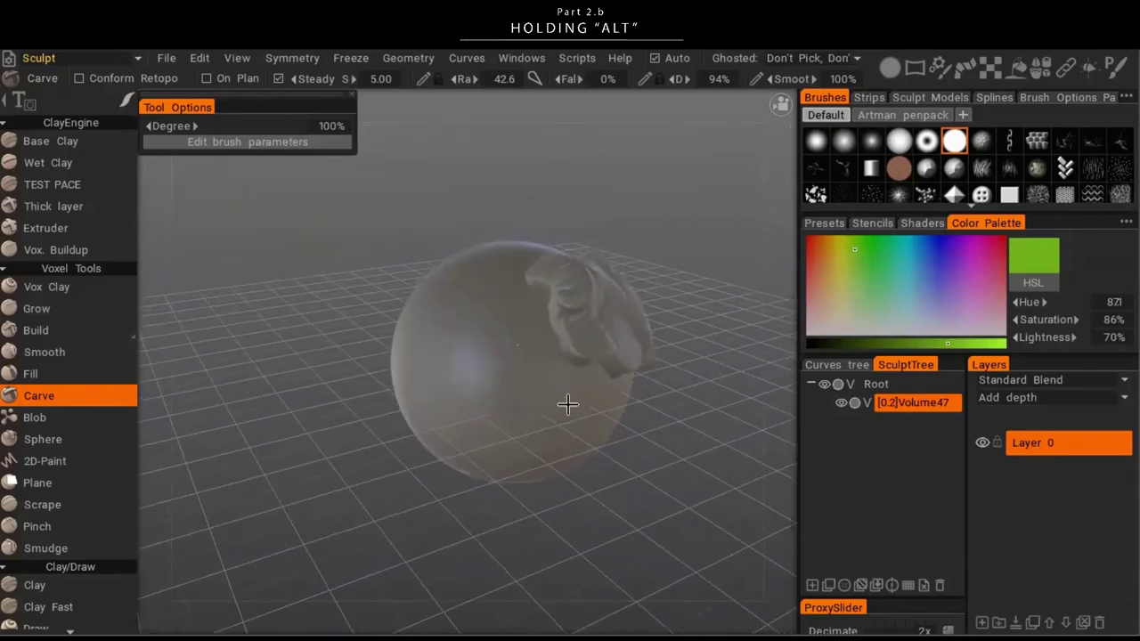
right_click_drag(565, 391, 332, 417, "alt")
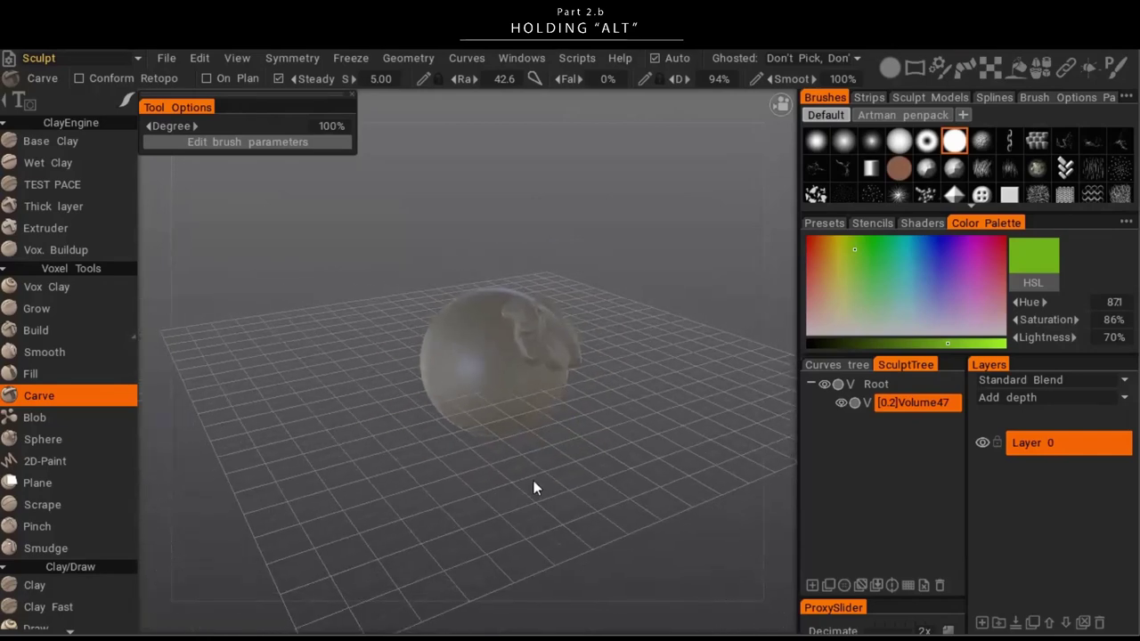
scroll(366, 476, "down", 2)
left_click_drag(515, 472, 598, 408, "alt")
left_click_drag(371, 492, 722, 308, "alt")
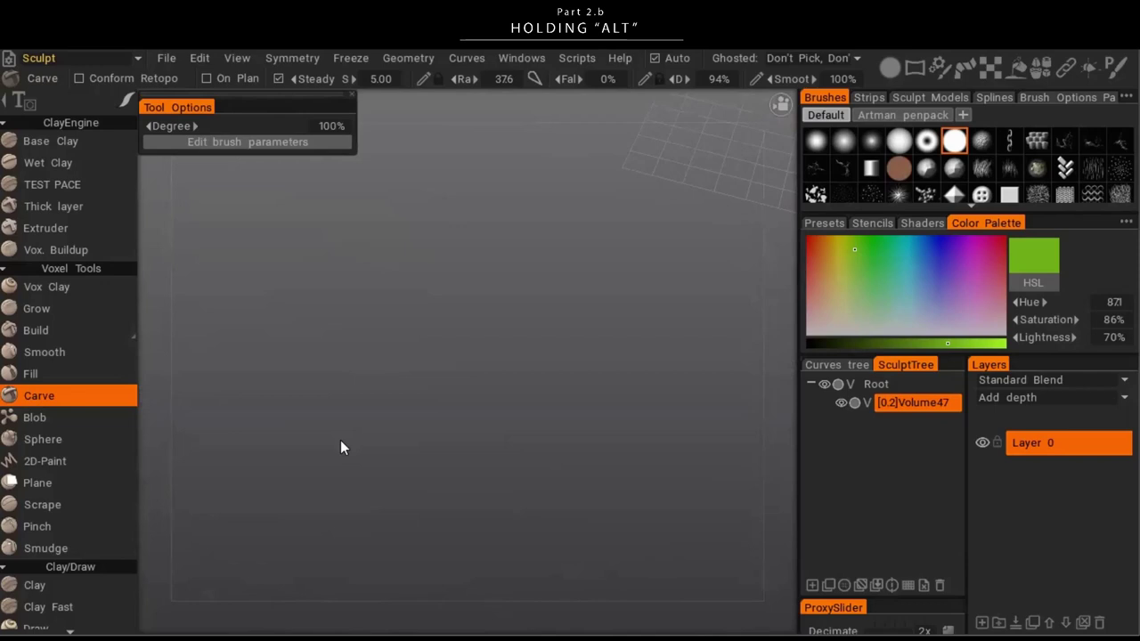
key("shift+a")
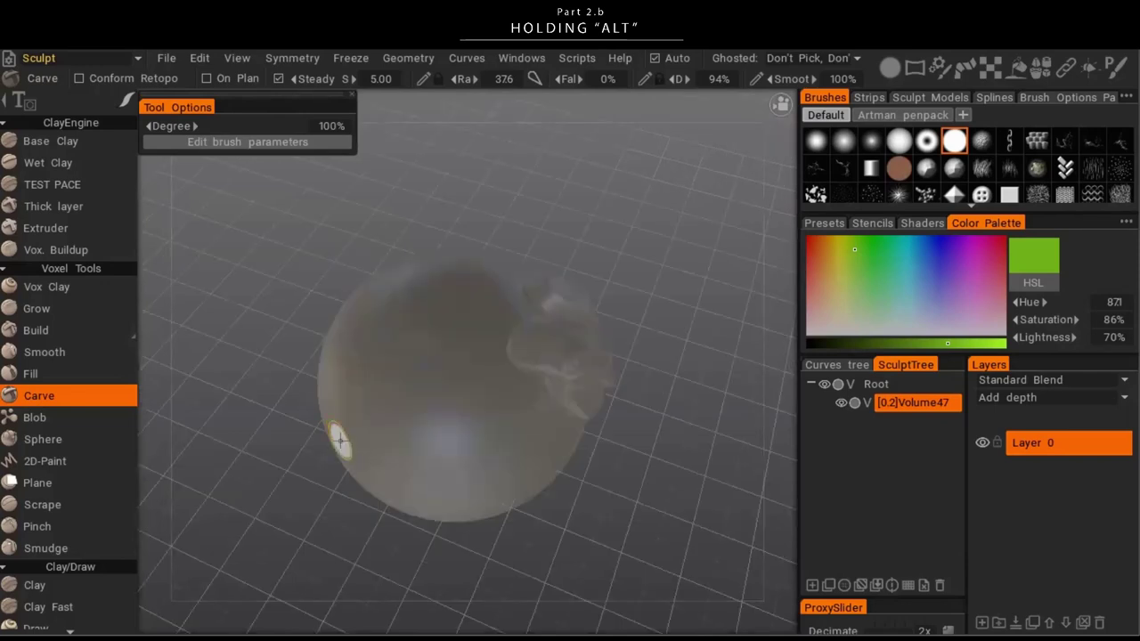
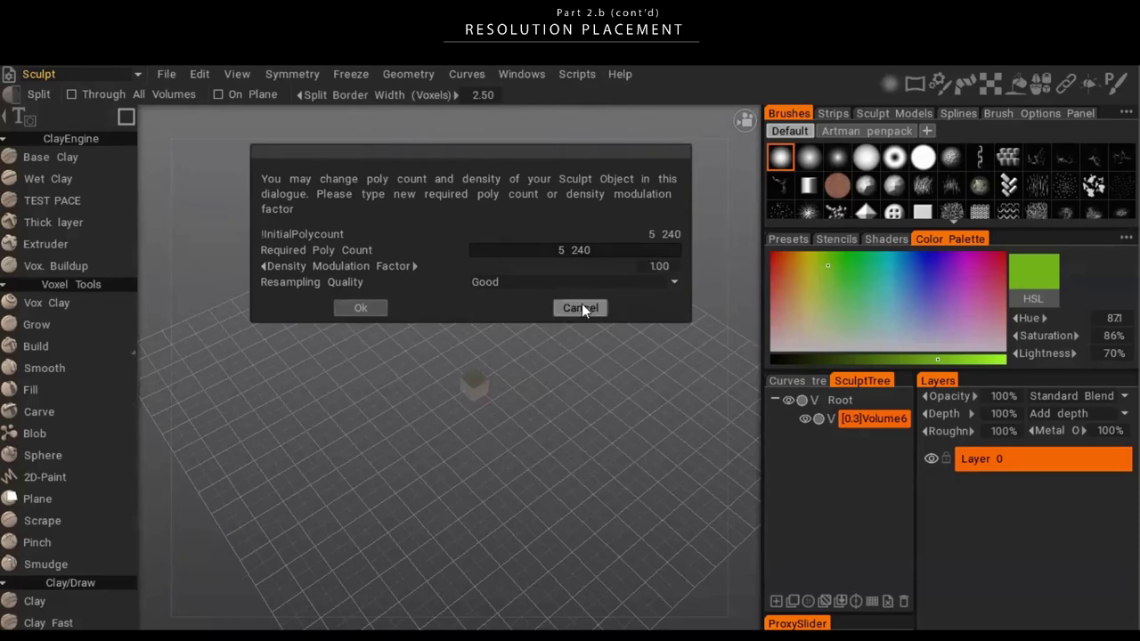
- Add a 513.527-unit cube primitive at about X -529.38 and check the volume's poly count in the resample dialog
left_click(589, 314)
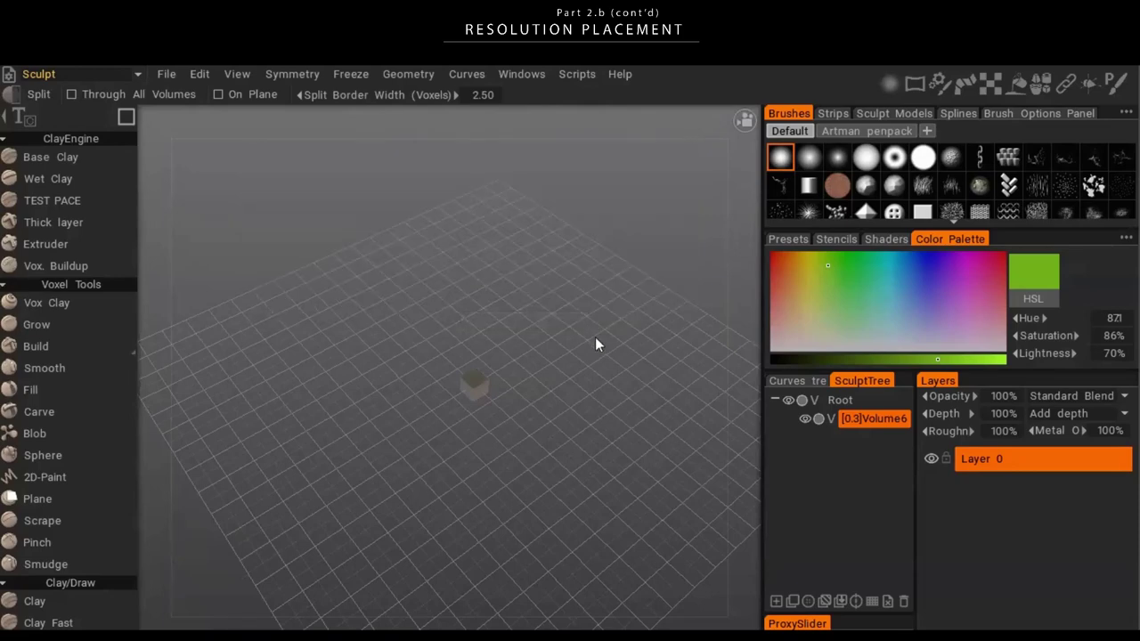
key("space")
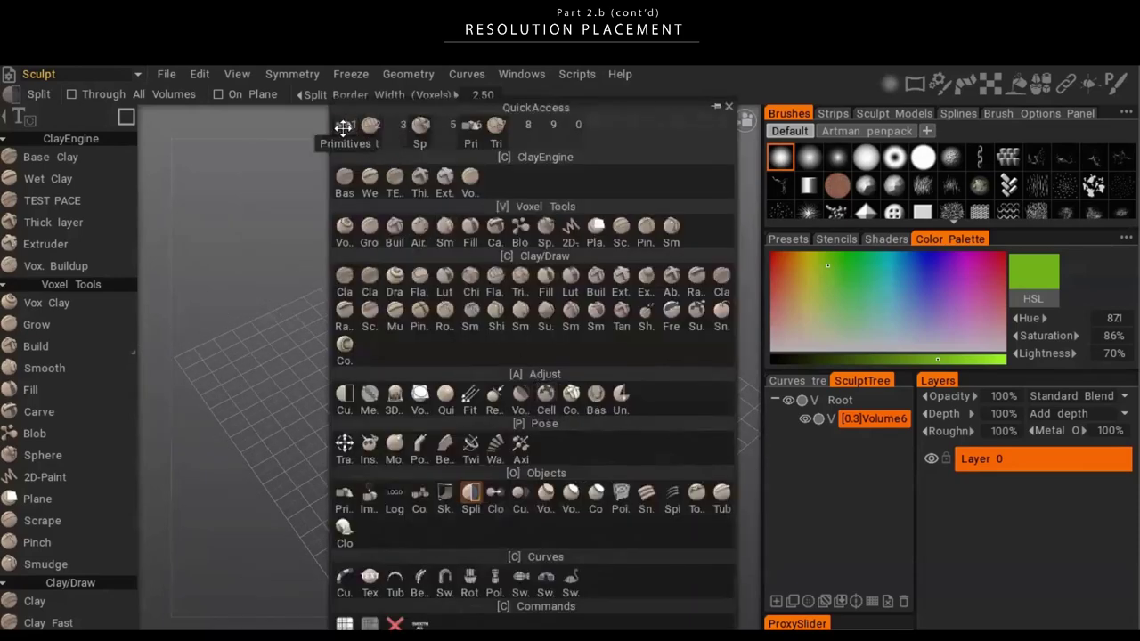
left_click(368, 148)
left_click_drag(612, 345, 627, 342)
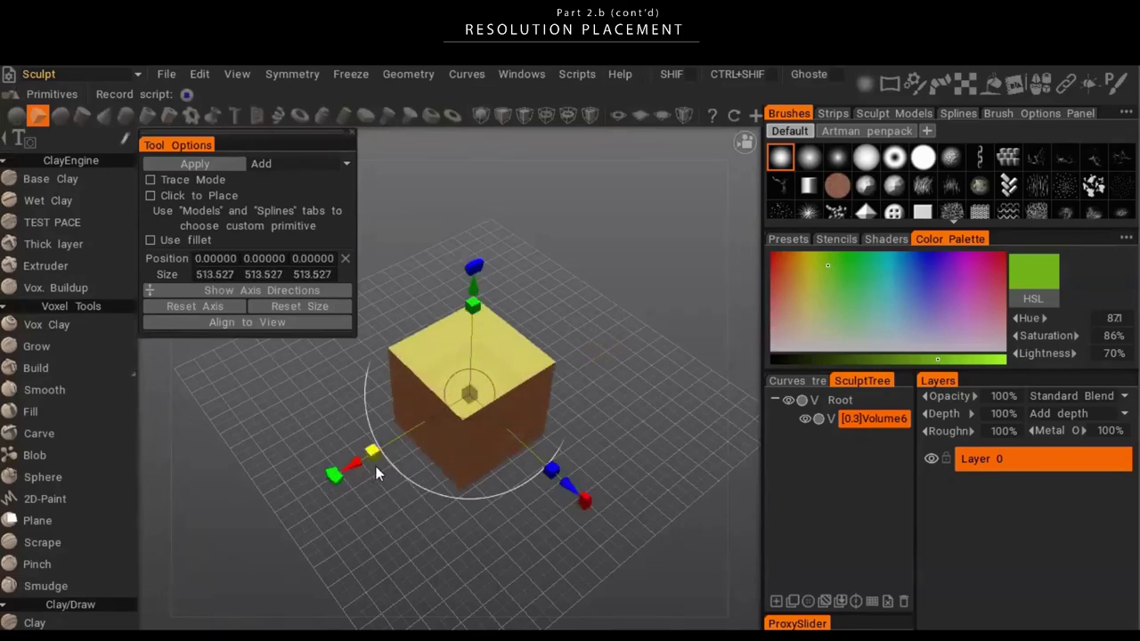
left_click_drag(353, 470, 241, 542)
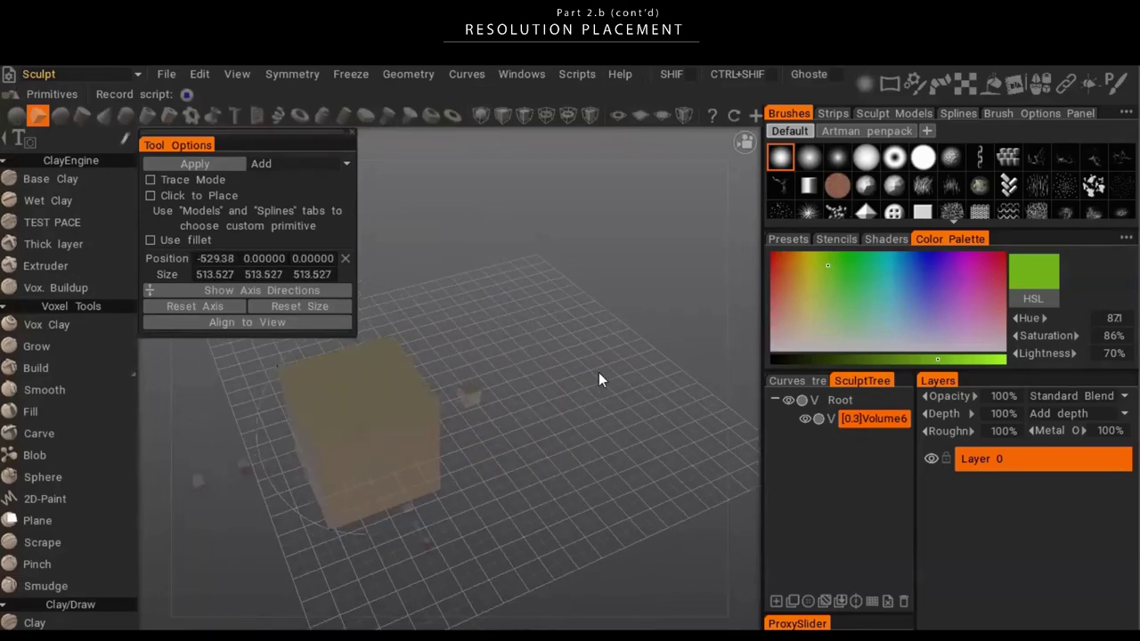
key("Return")
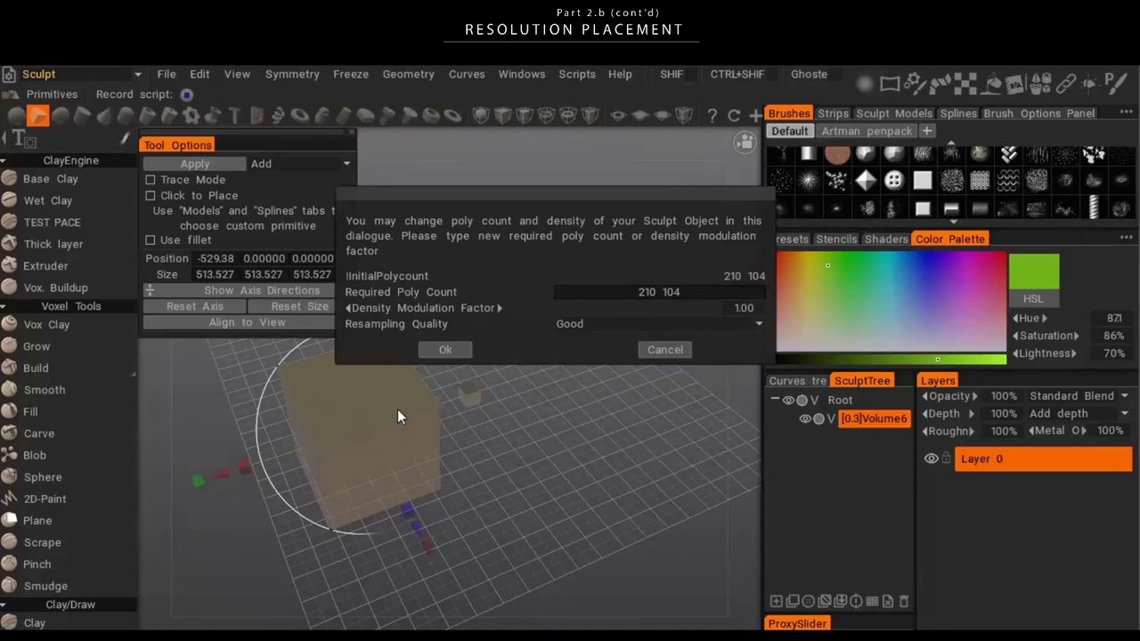
left_click(664, 350)
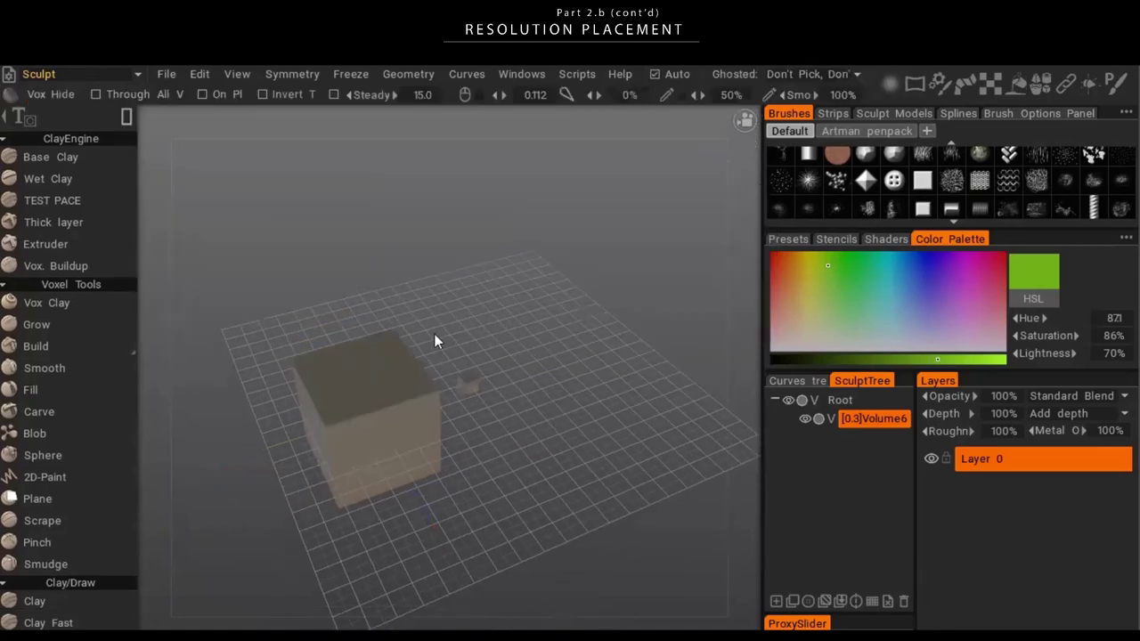
- Separate the small cube into its own volume with Vox Hide and check its poly count in the resample dialog
left_click_drag(434, 335, 515, 401)
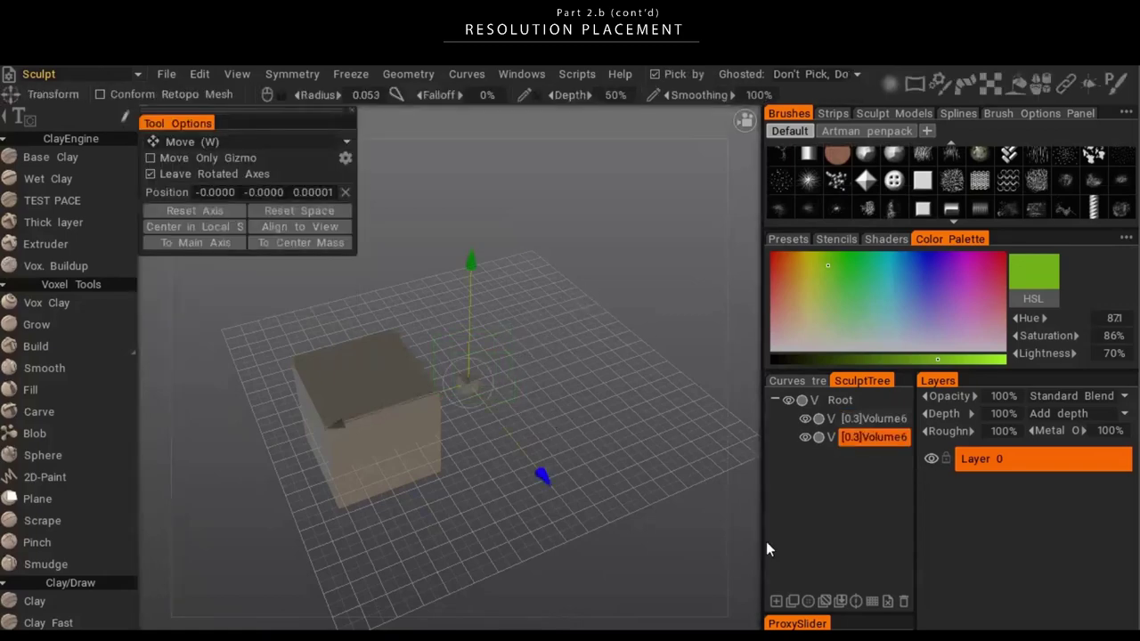
left_click_drag(753, 535, 597, 438)
key("r")
key("ctrl+r")
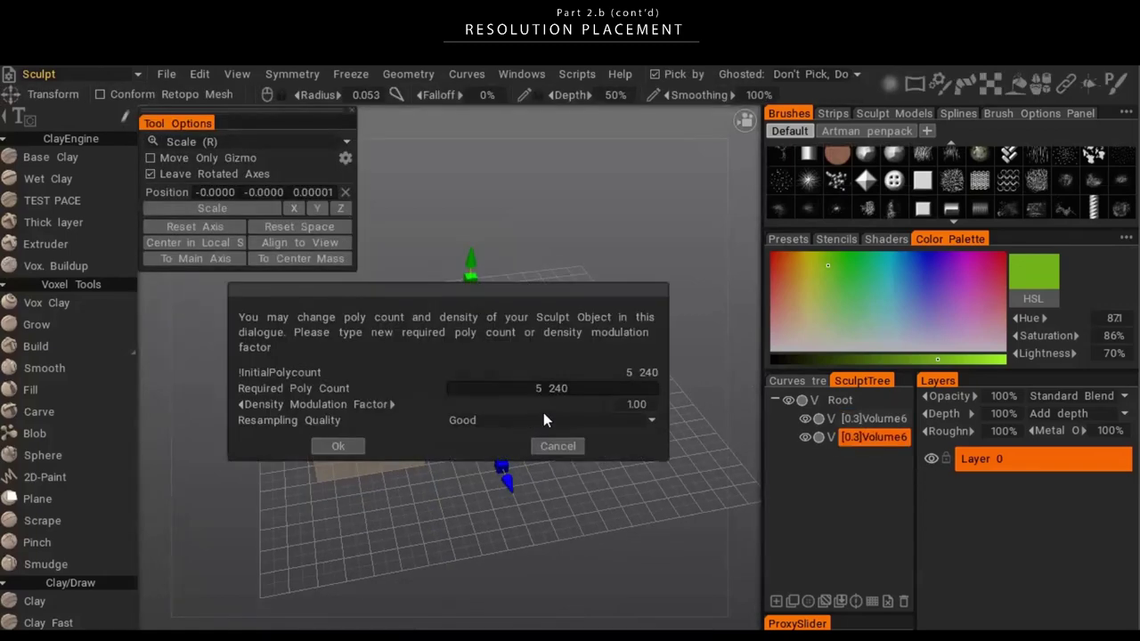
left_click(559, 446)
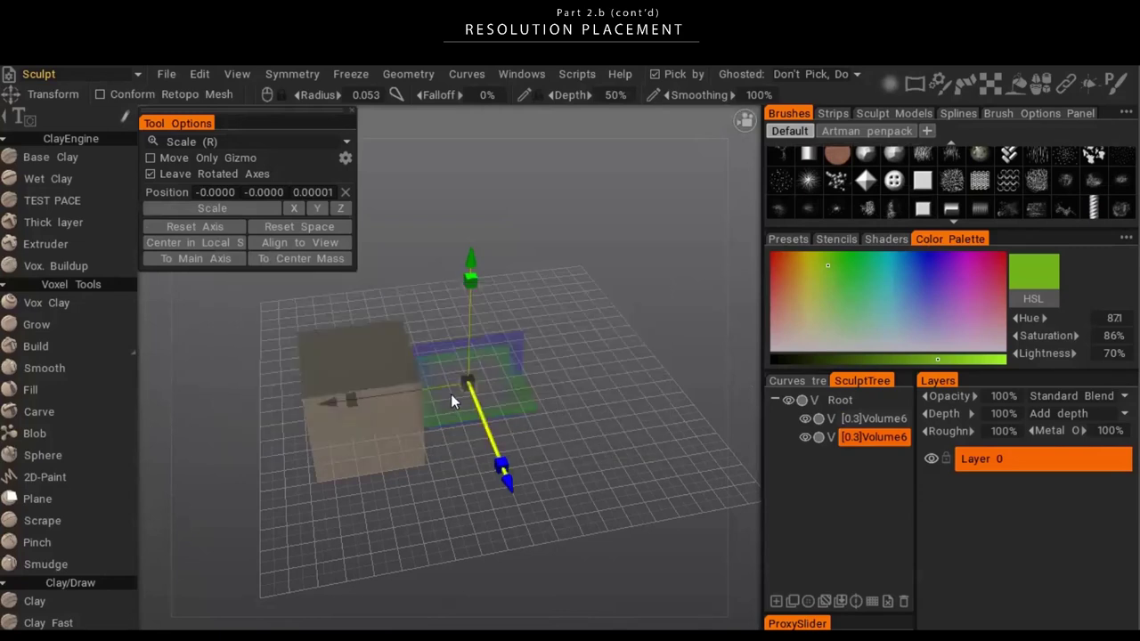
- Scale the small cube uniformly to about the large cube's size and recheck its poly count in the resample dialog
left_click_drag(469, 380, 637, 369)
key("ctrl+r")
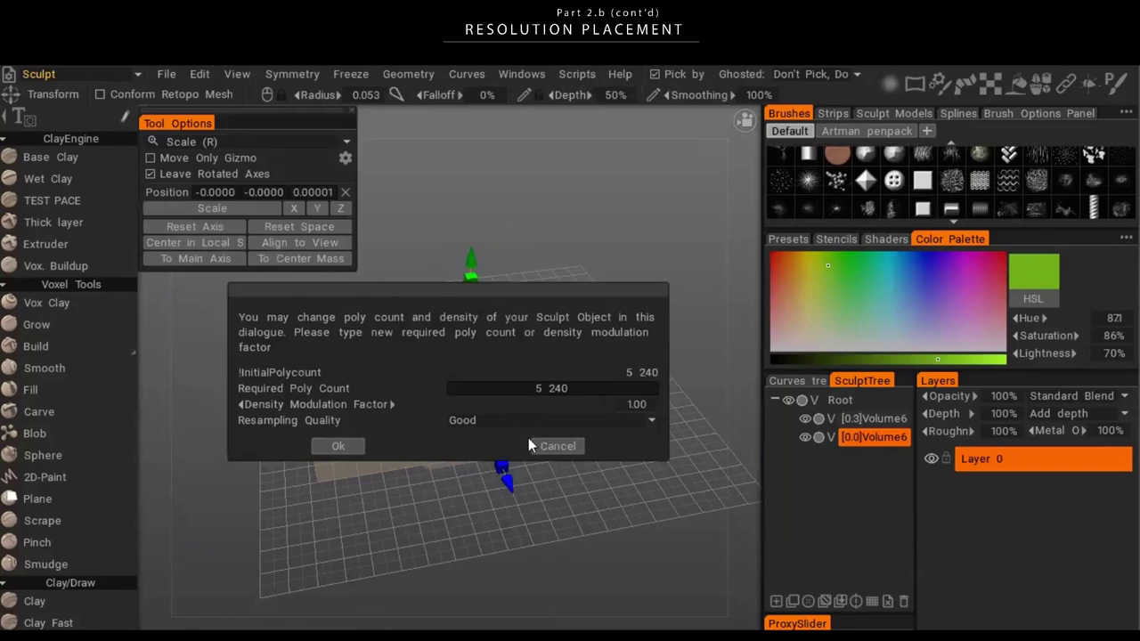
left_click(577, 446)
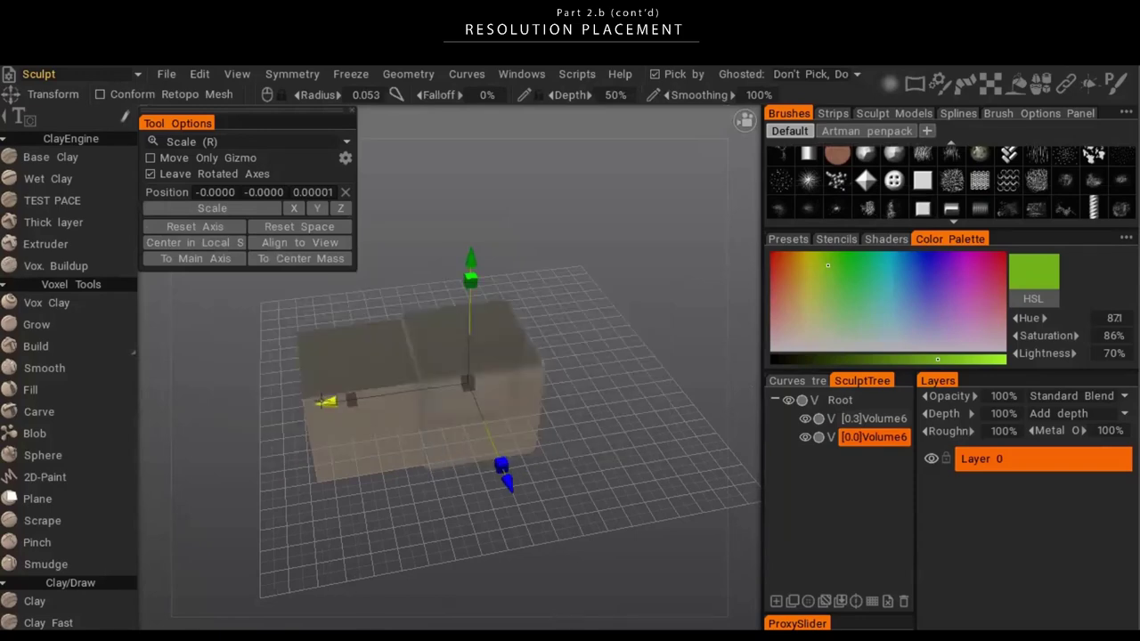
- Move the scaled cube along the X axis to about X 496.65, away from the large cube
left_click_drag(321, 402, 430, 390)
mouse_move(445, 436)
left_mouse_down("alt")
mouse_move(540, 415)
mouse_move(561, 356)
left_mouse_up("alt")
mouse_move(690, 201)
left_mouse_down("alt")
mouse_move(638, 327)
mouse_move(600, 323)
mouse_move(598, 359)
left_mouse_up("alt")
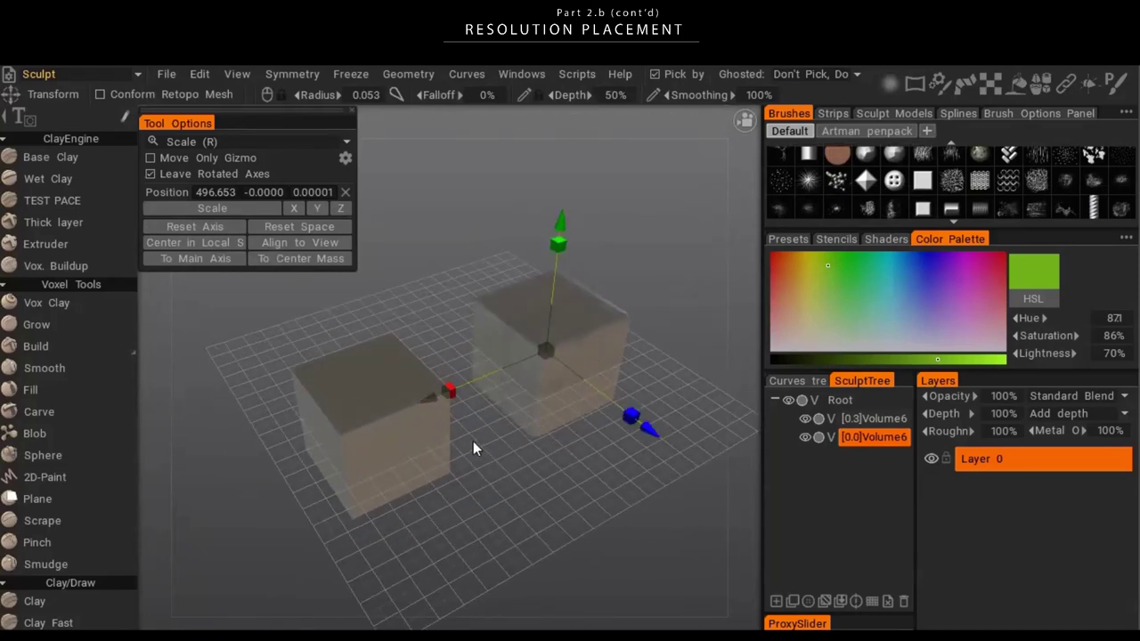
left_click_drag(473, 441, 547, 376)
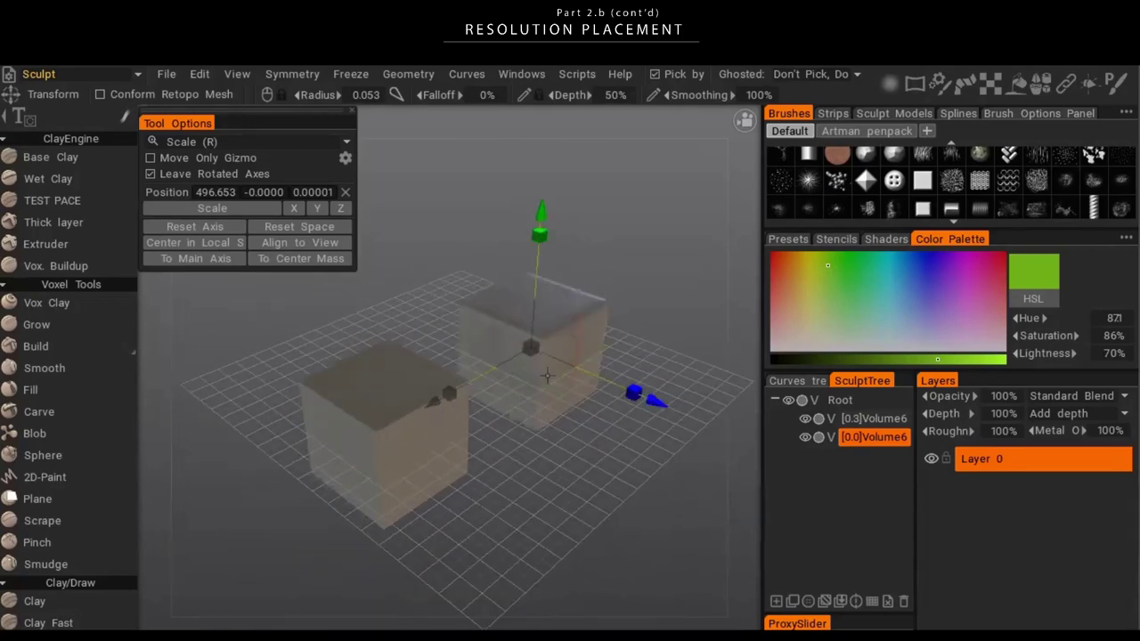
- Resample the scaled cube with a Density Modulation Factor of 4.00 and Good resampling quality
key("ctrl+r")
scroll(573, 402, "up", 1)
scroll(583, 405, "up", 2)
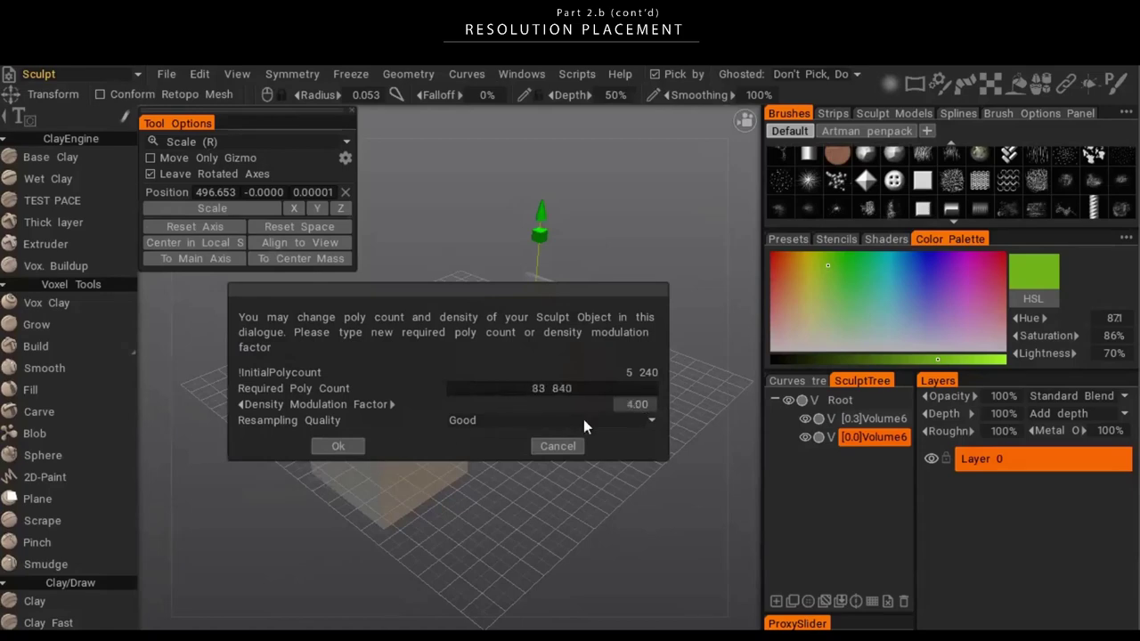
left_click(346, 448)
- Compare the resampled cube's edges with the large cube's, and examine its surface up close in wireframe
left_click_drag(676, 424, 609, 354)
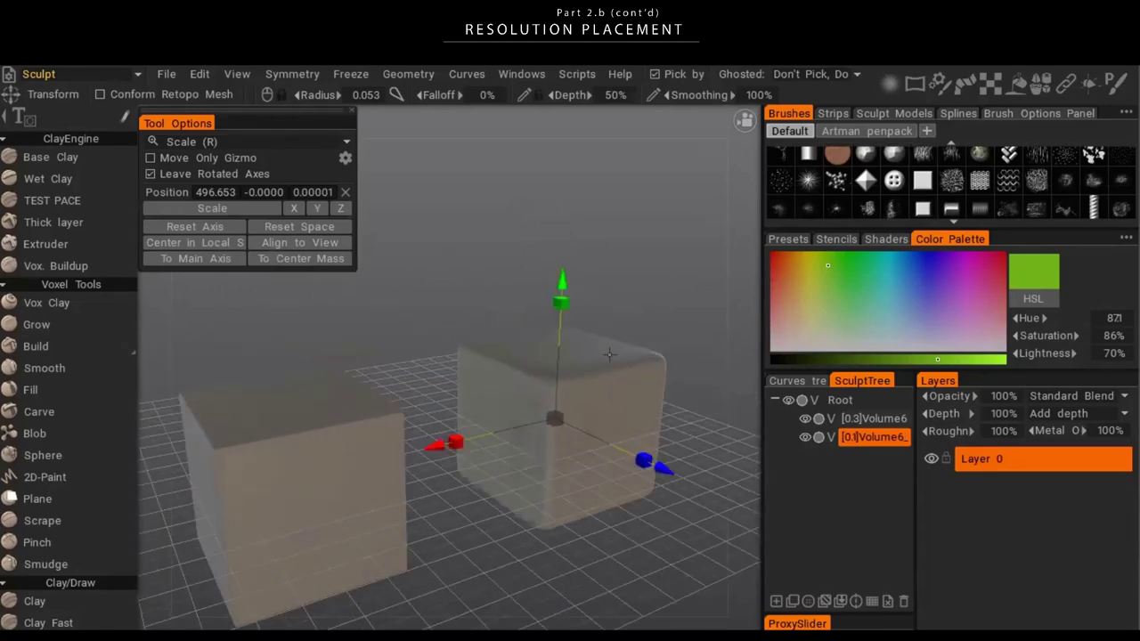
left_click_drag(622, 414, 615, 382)
left_click_drag(636, 338, 602, 421)
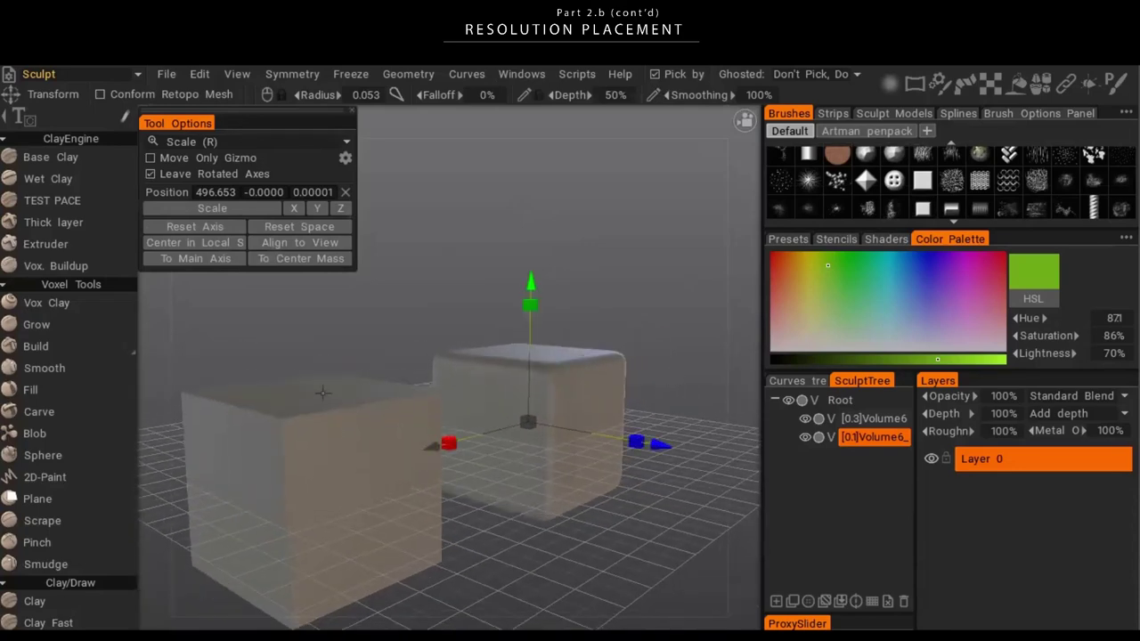
left_click_drag(383, 396, 555, 377)
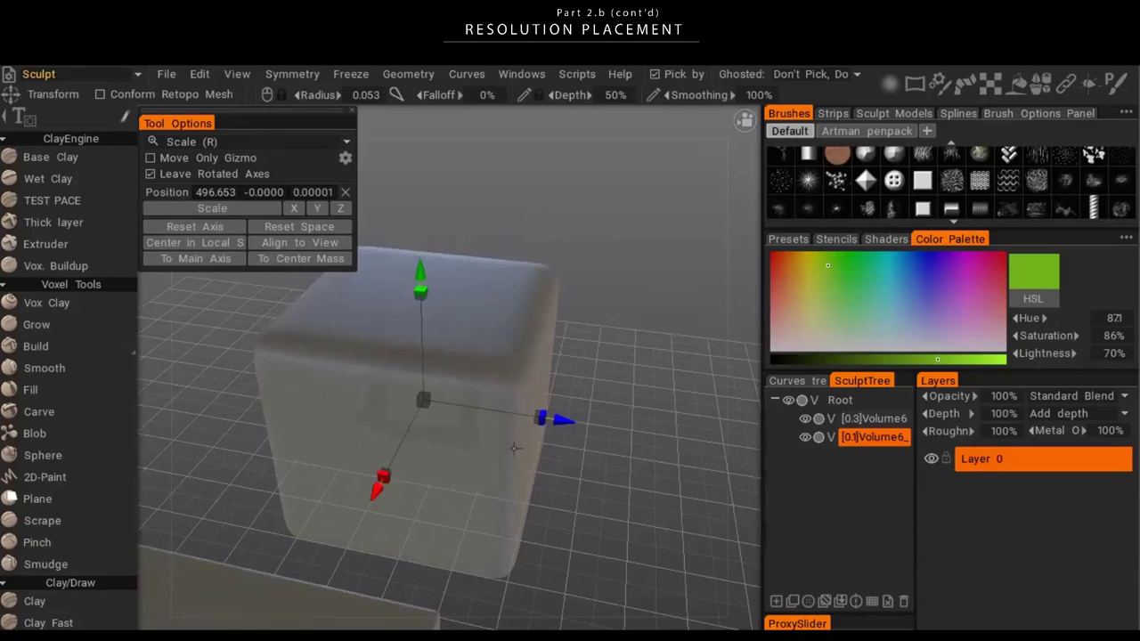
left_click_drag(549, 419, 576, 478)
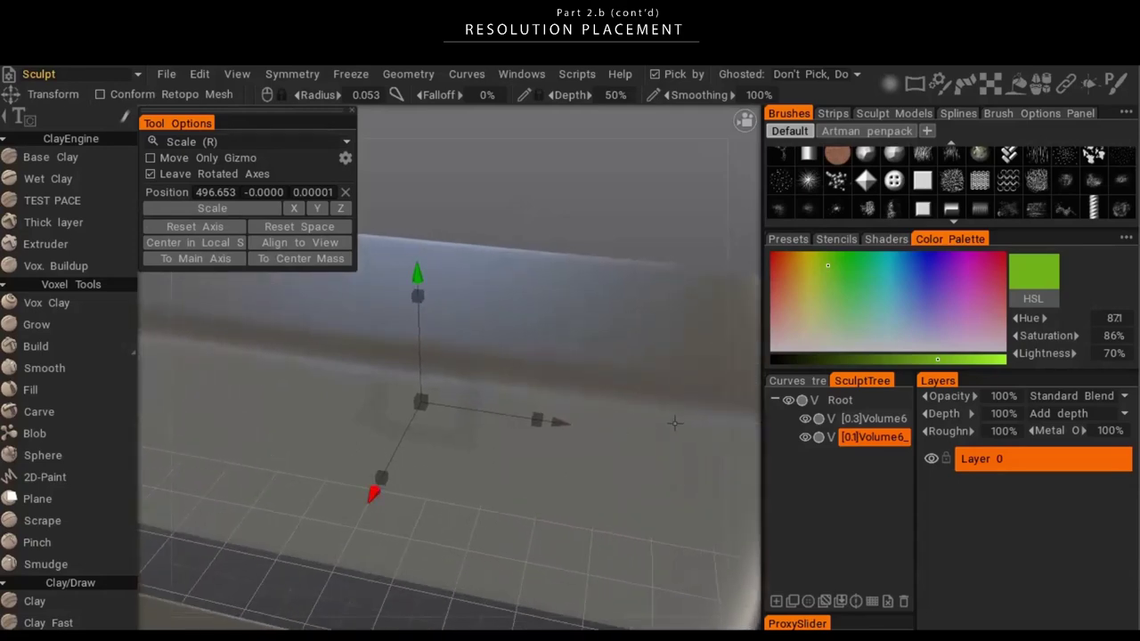
key("w")
key("w")
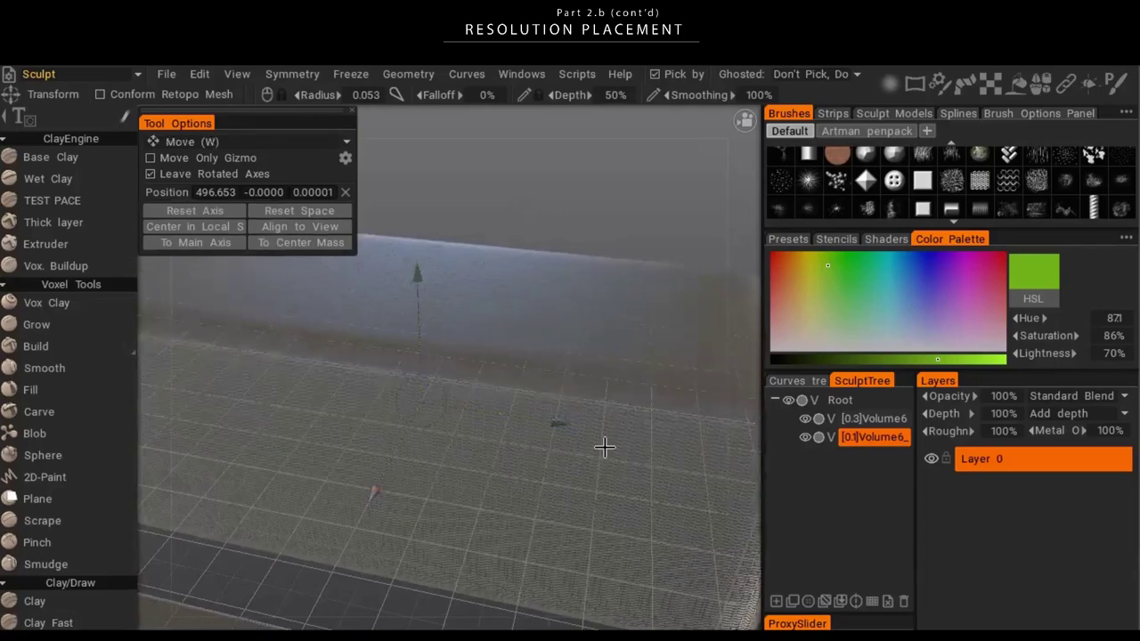
- Switch the Transform gizmo to All controls and scale the resampled cube out of proportion into a long block
scroll(643, 464, "up", 2)
left_click_drag(597, 511, 566, 462, "alt")
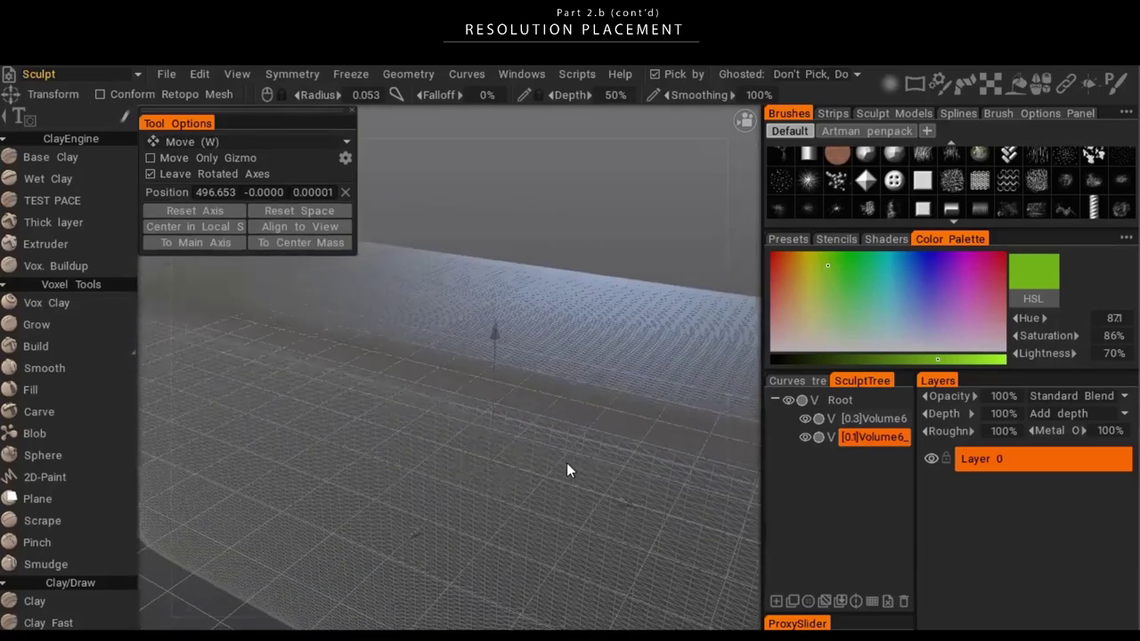
middle_click_drag(567, 463, 448, 418, "alt")
right_click_drag(448, 418, 529, 504, "alt")
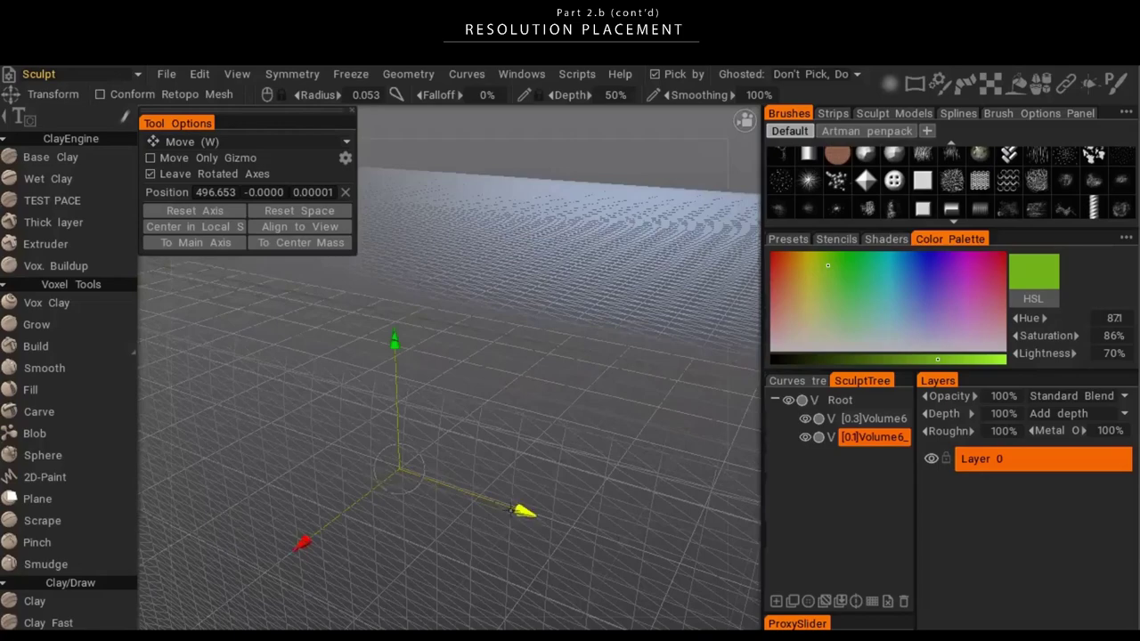
key("q")
left_click_drag(510, 509, 590, 536)
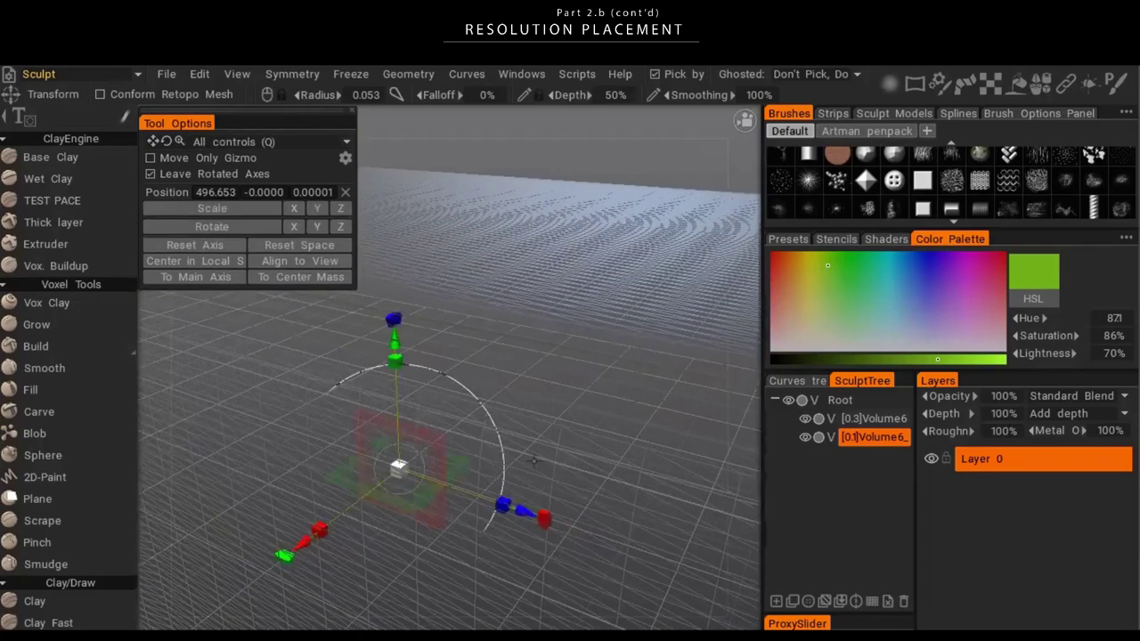
mouse_move(538, 491)
right_mouse_down("alt")
mouse_move(616, 481)
mouse_move(536, 481)
right_mouse_up("alt")
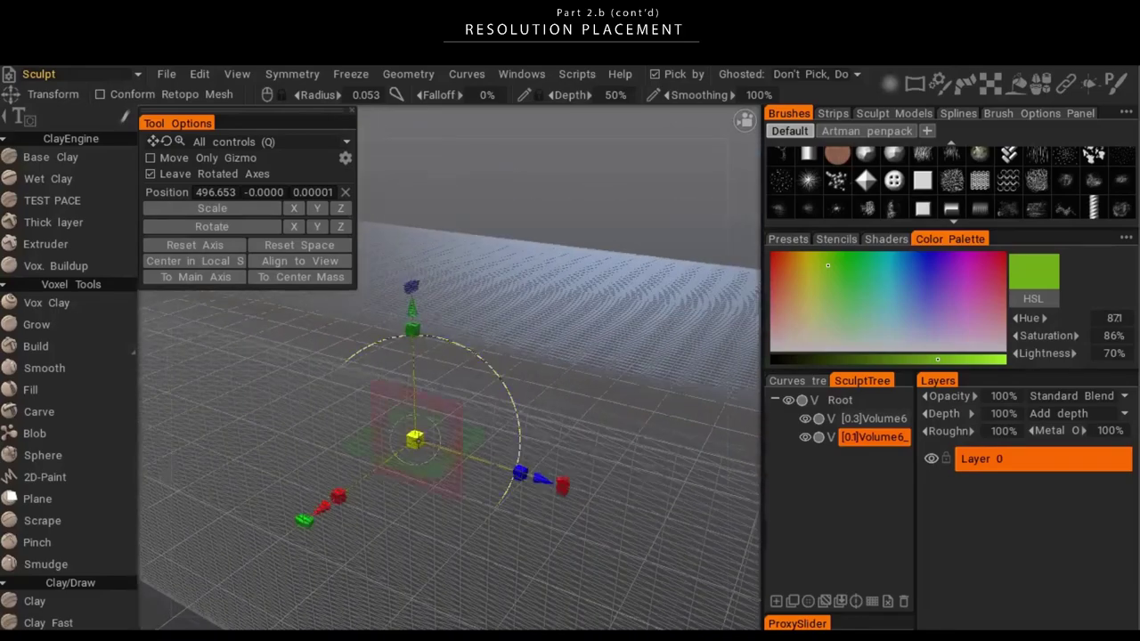
left_click_drag(415, 439, 327, 479)
right_click_drag(327, 479, 548, 506, "alt")
left_click_drag(547, 506, 607, 441)
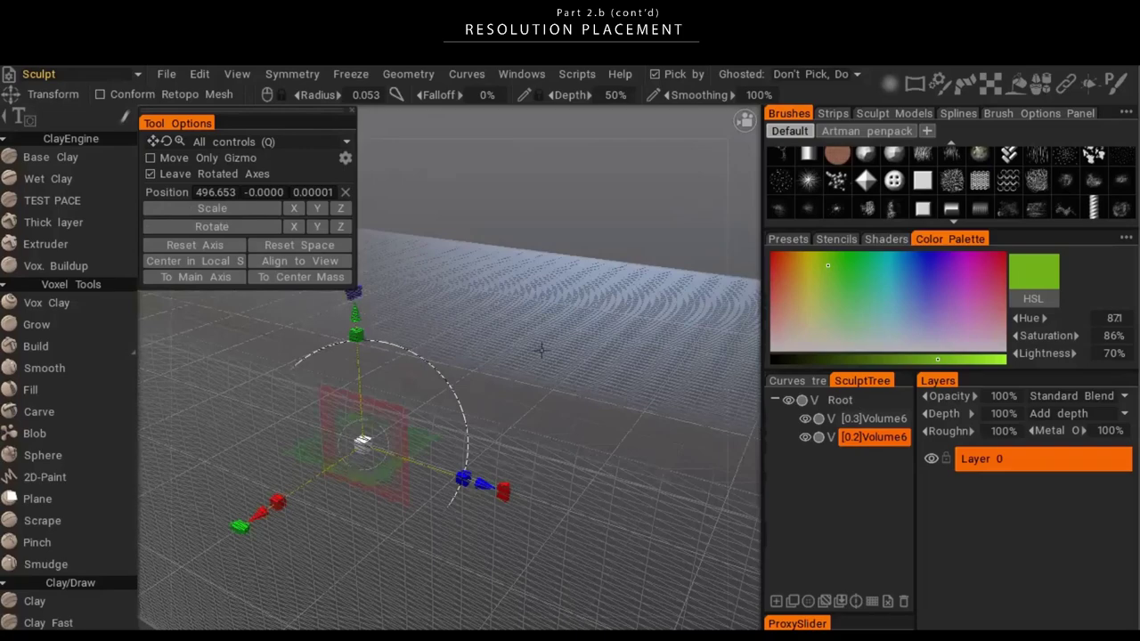
mouse_move(580, 412)
left_mouse_down()
mouse_move(550, 415)
mouse_move(585, 466)
mouse_move(586, 425)
left_mouse_up()
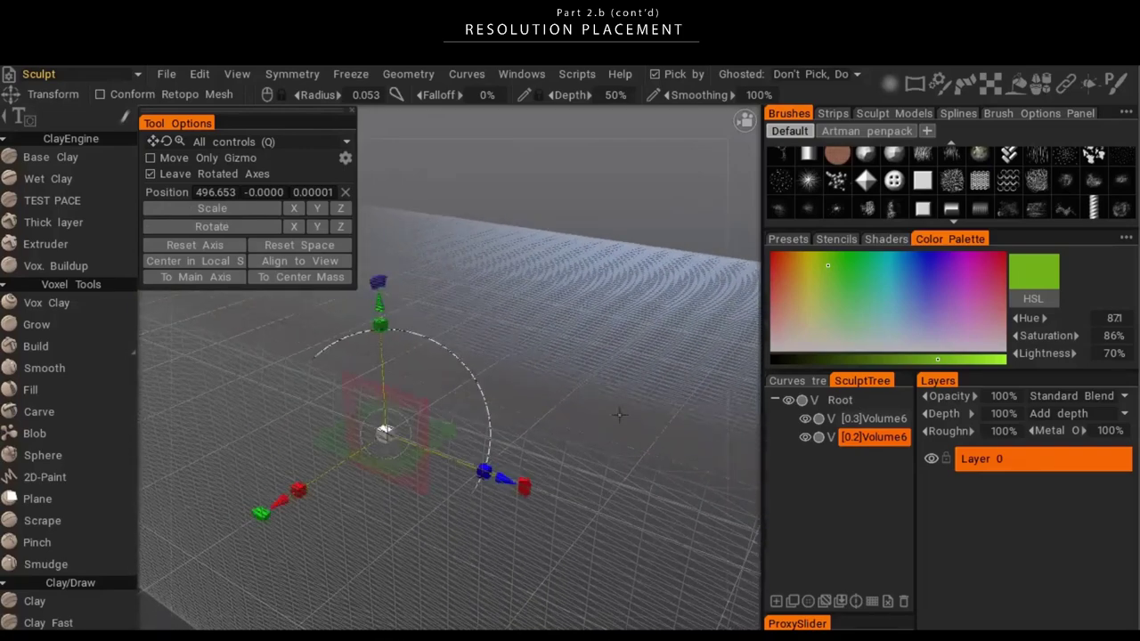
- Convert the stretched volume to uniform space and examine its wireframe
right_click(881, 438)
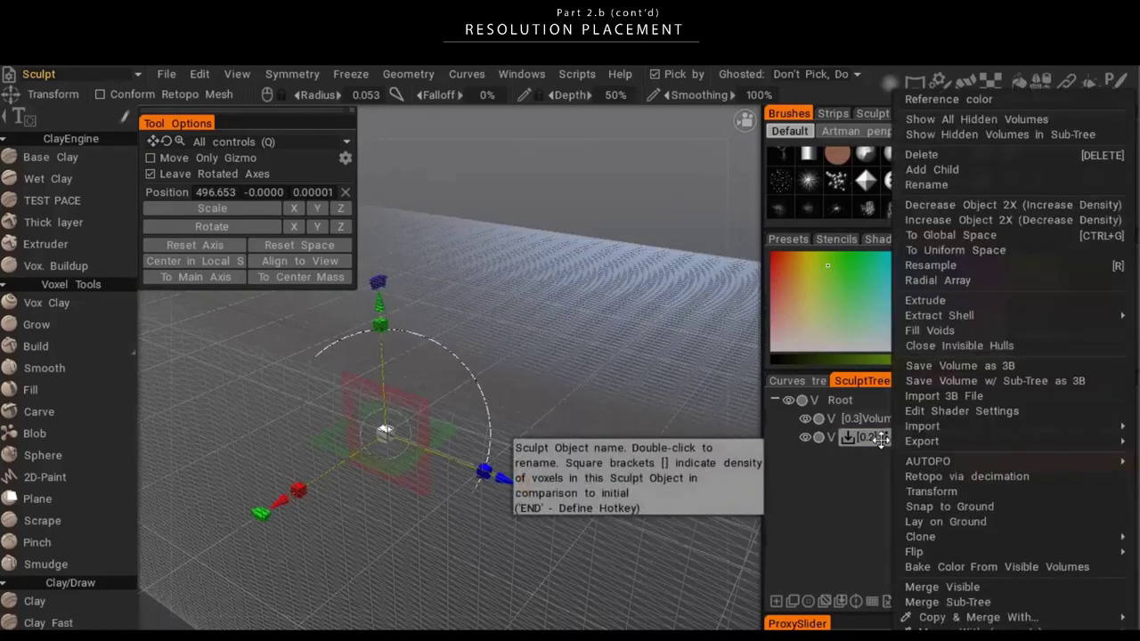
left_click(956, 492)
right_click(866, 435)
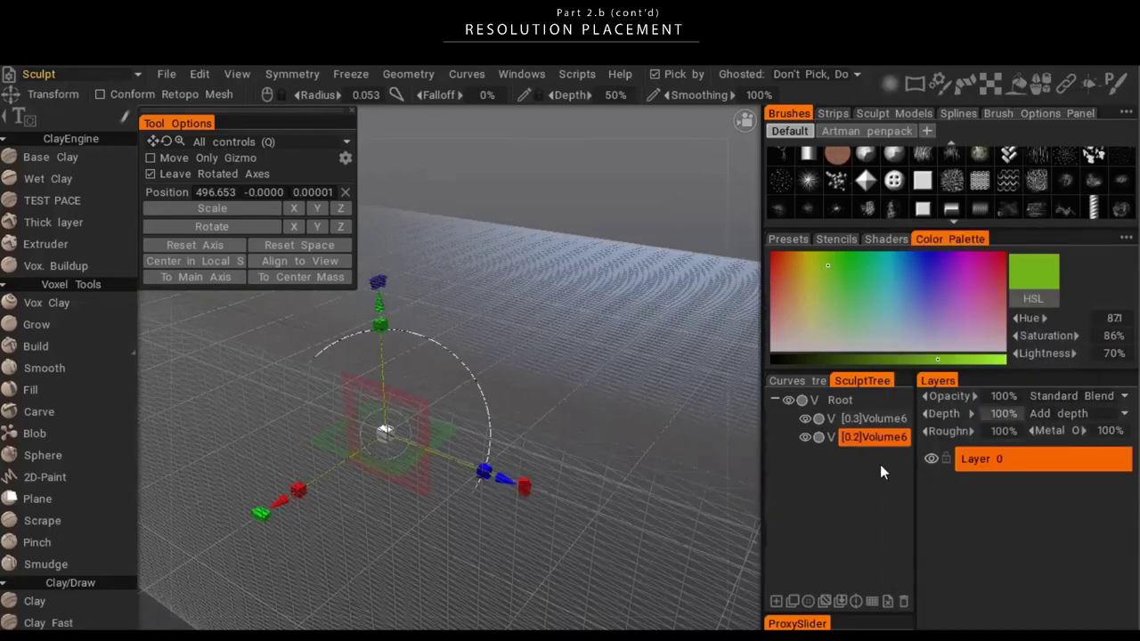
right_click(890, 437)
left_click(851, 436)
right_click(880, 434)
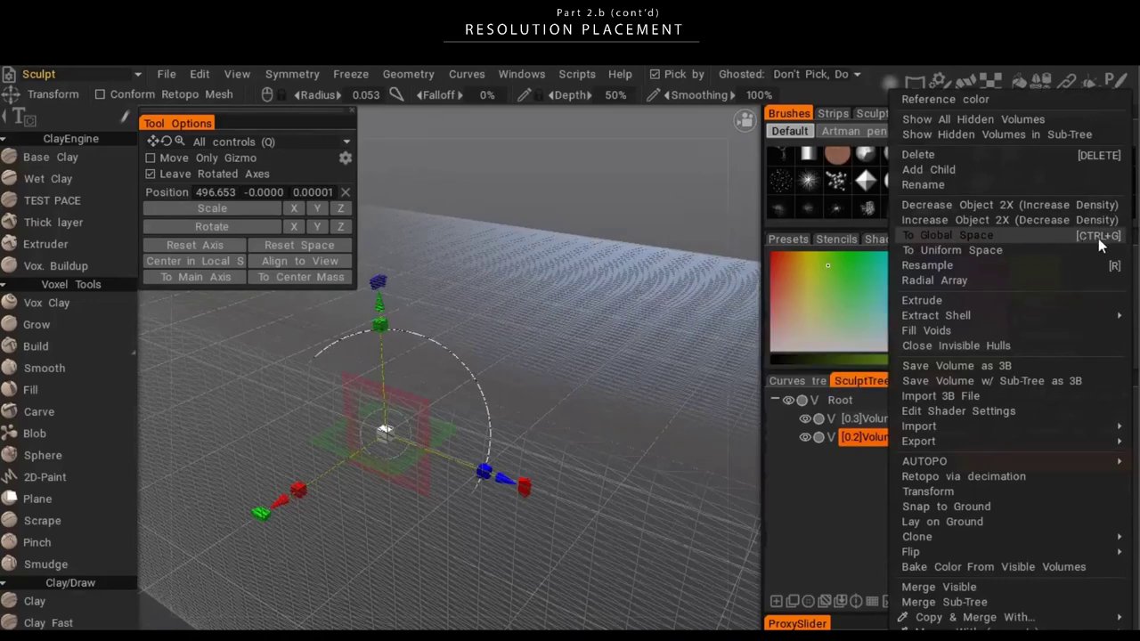
left_click(1009, 254)
right_click_drag(597, 394, 643, 387)
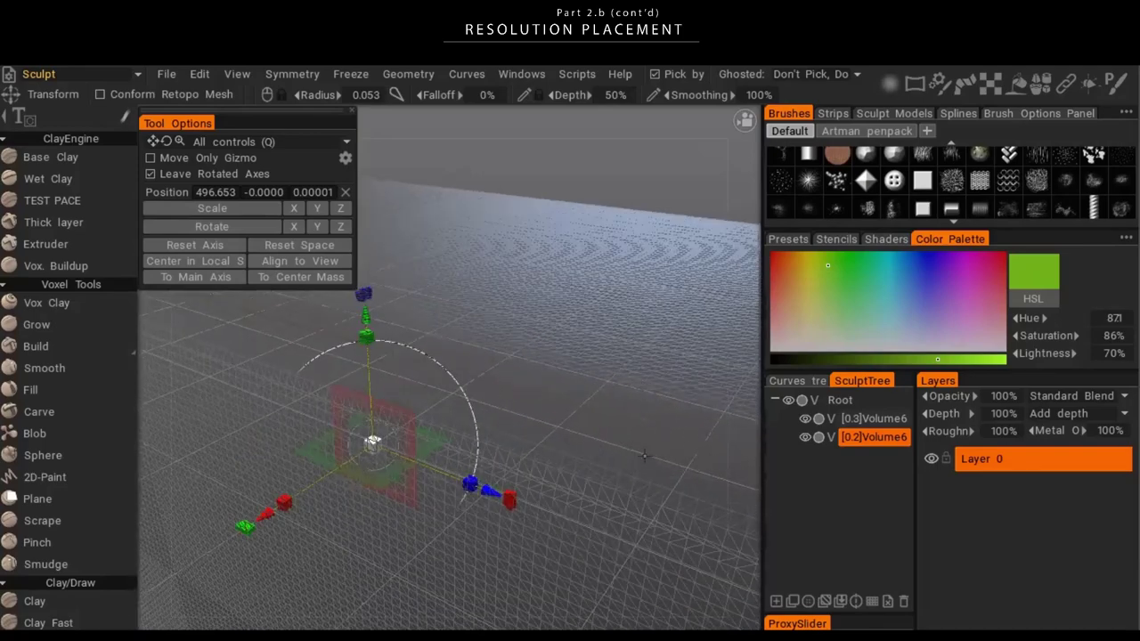
- Scale the block shorter along its long axis and flatten it in height
middle_click_drag(636, 536, 563, 441)
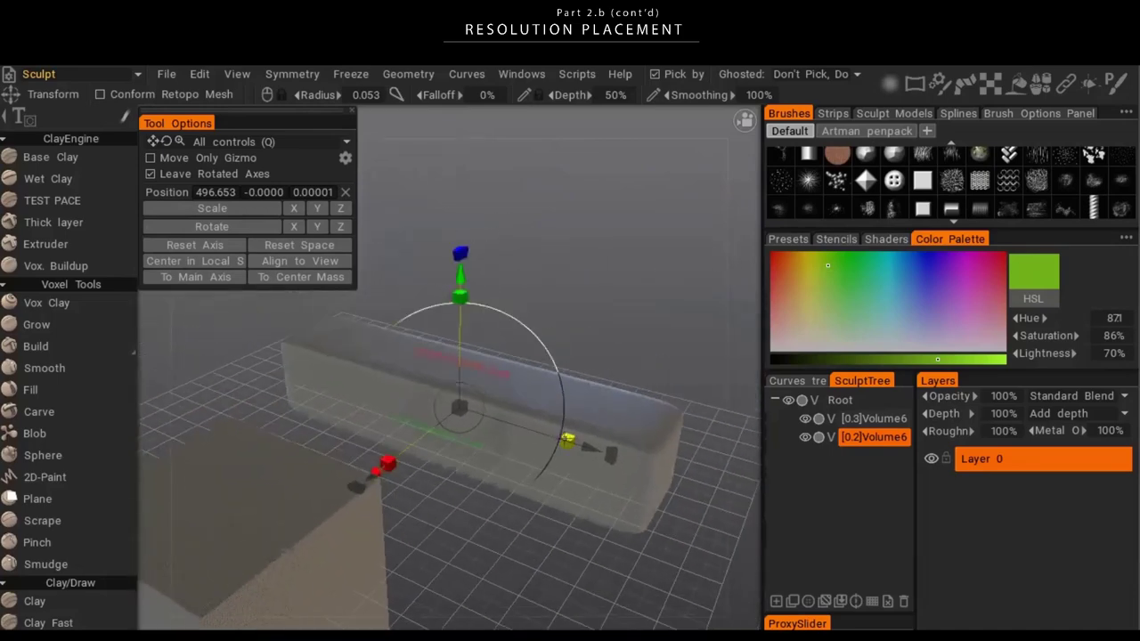
left_click_drag(568, 440, 530, 448)
left_click_drag(462, 306, 477, 383)
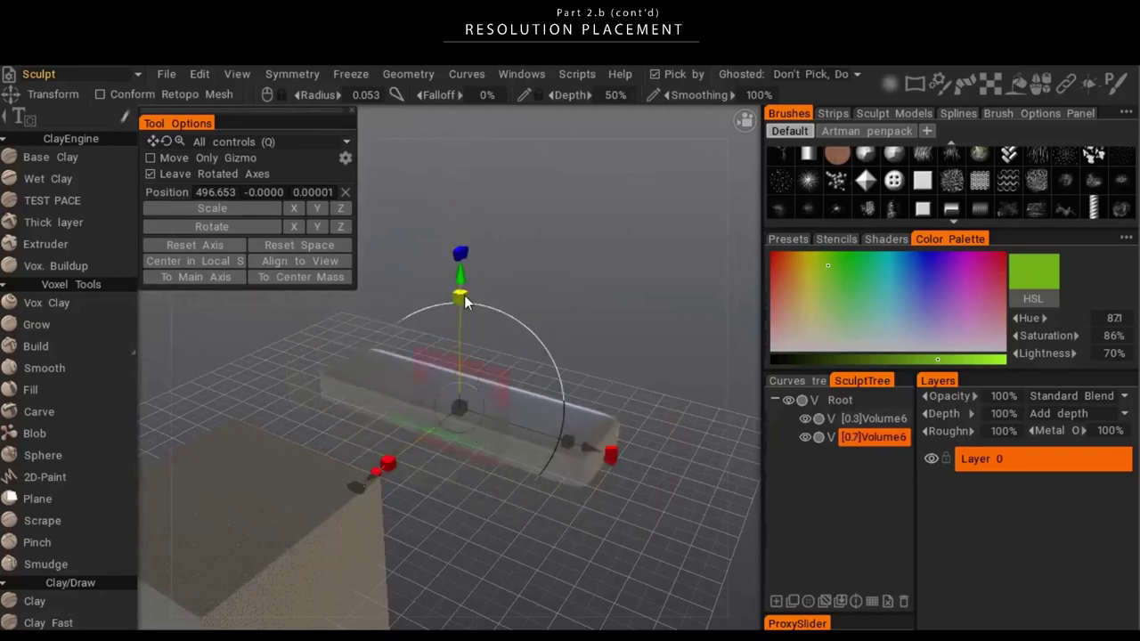
left_click_drag(464, 294, 477, 348)
scroll(631, 484, "up", 8)
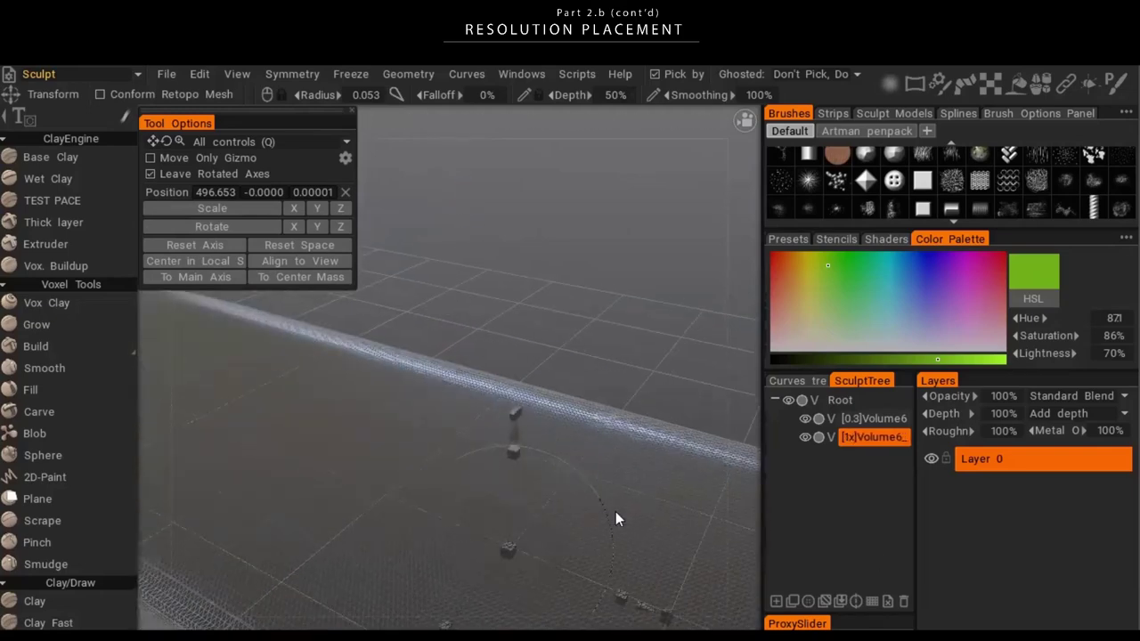
scroll(559, 500, "down", 5)
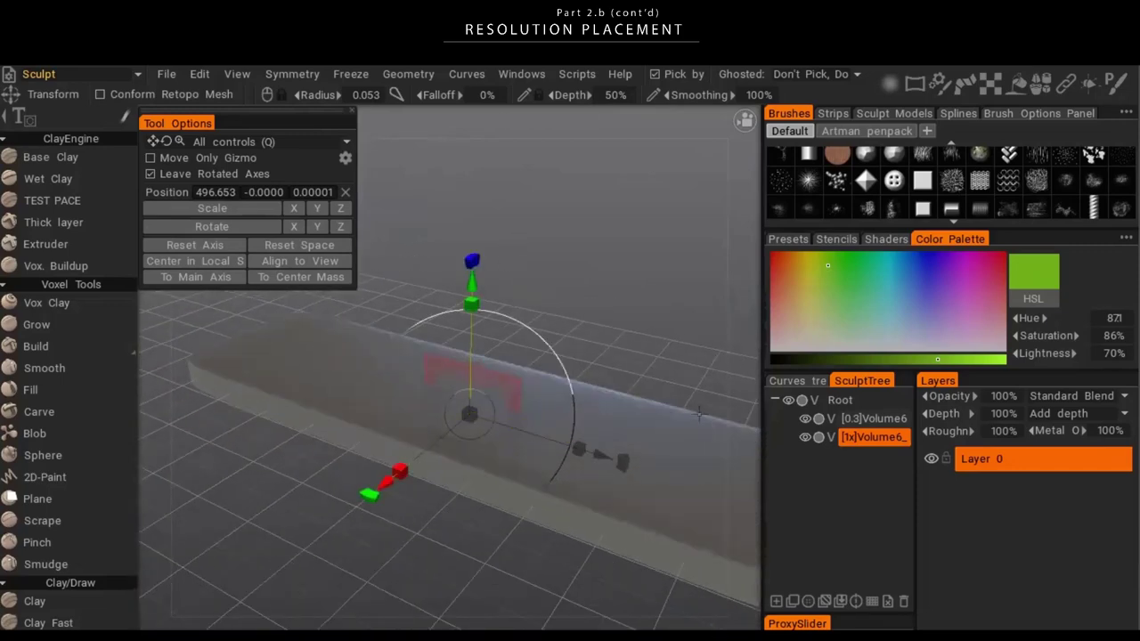
scroll(432, 552, "up", 5)
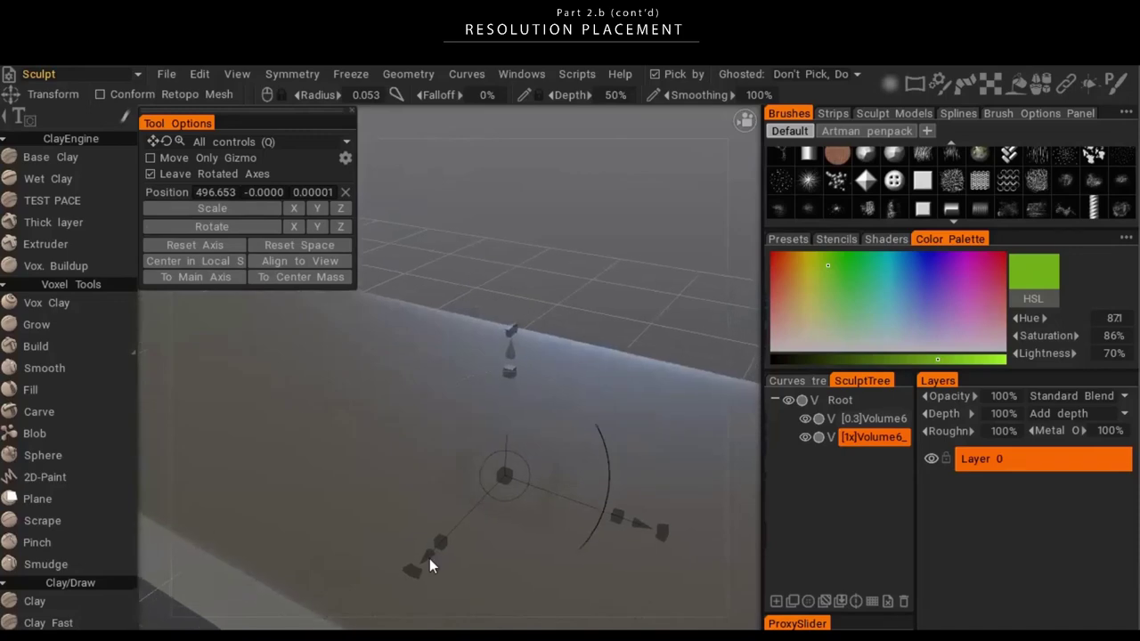
scroll(439, 485, "down", 3)
left_click_drag(436, 484, 523, 441)
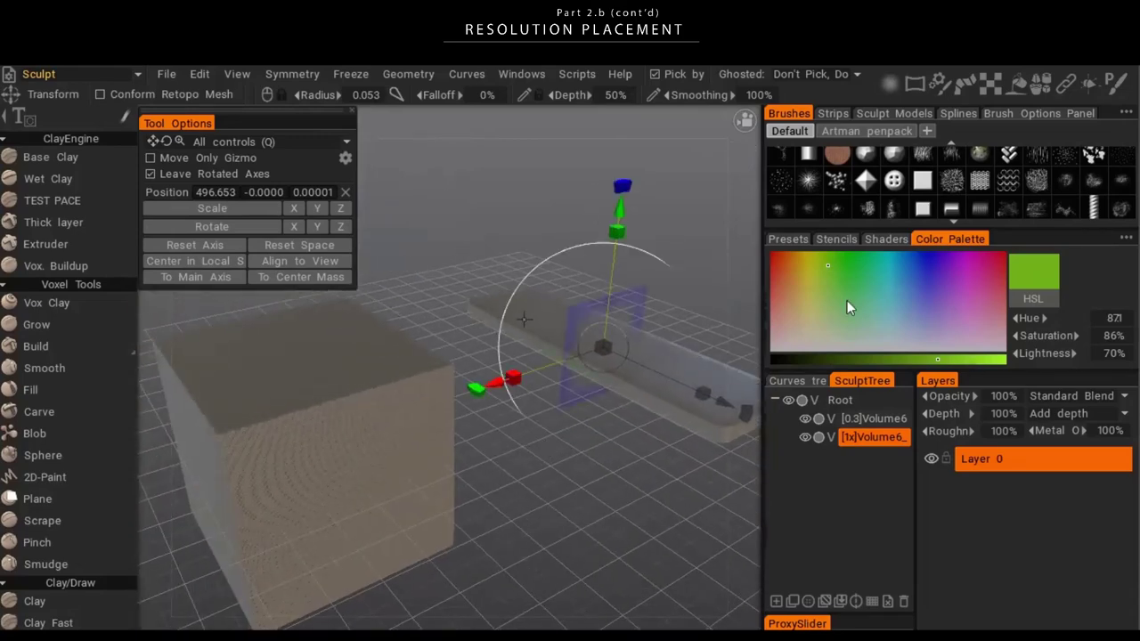
left_click_drag(612, 483, 505, 540)
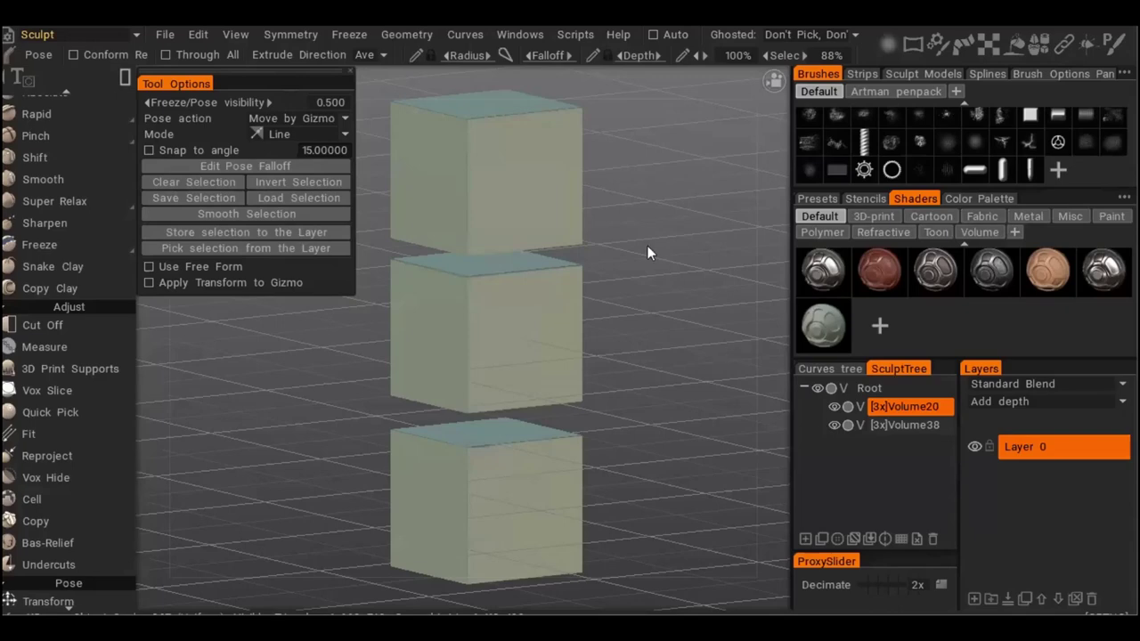
- Toggle the visibility of Volume20 and Volume38 in turn to see which cubes each volume contains
left_click_drag(625, 326, 837, 441)
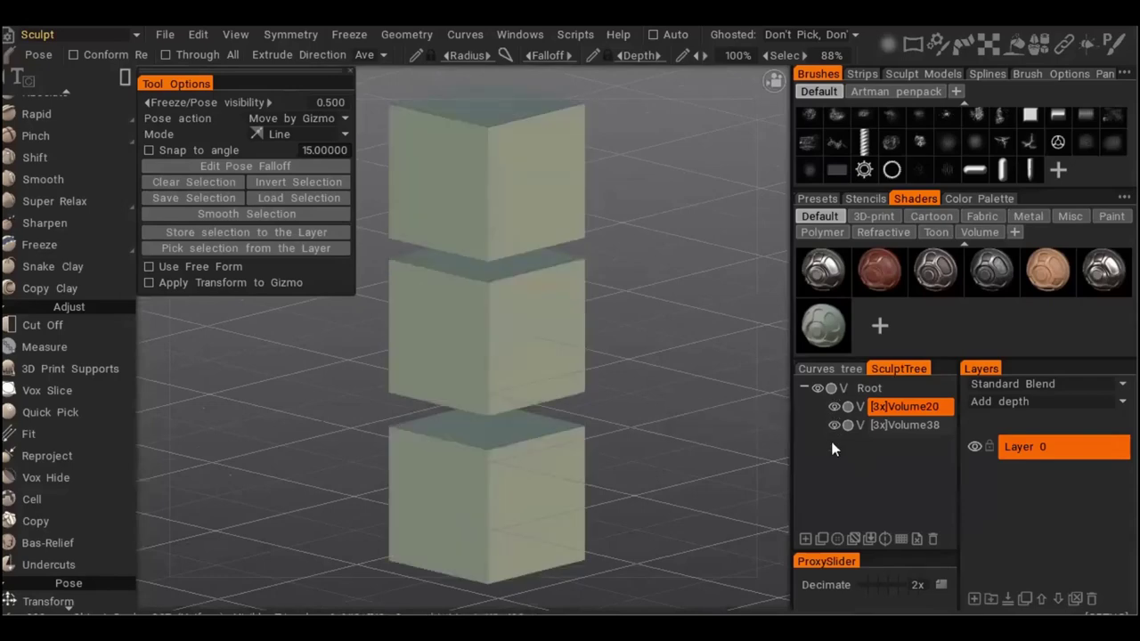
left_click_drag(595, 331, 610, 359)
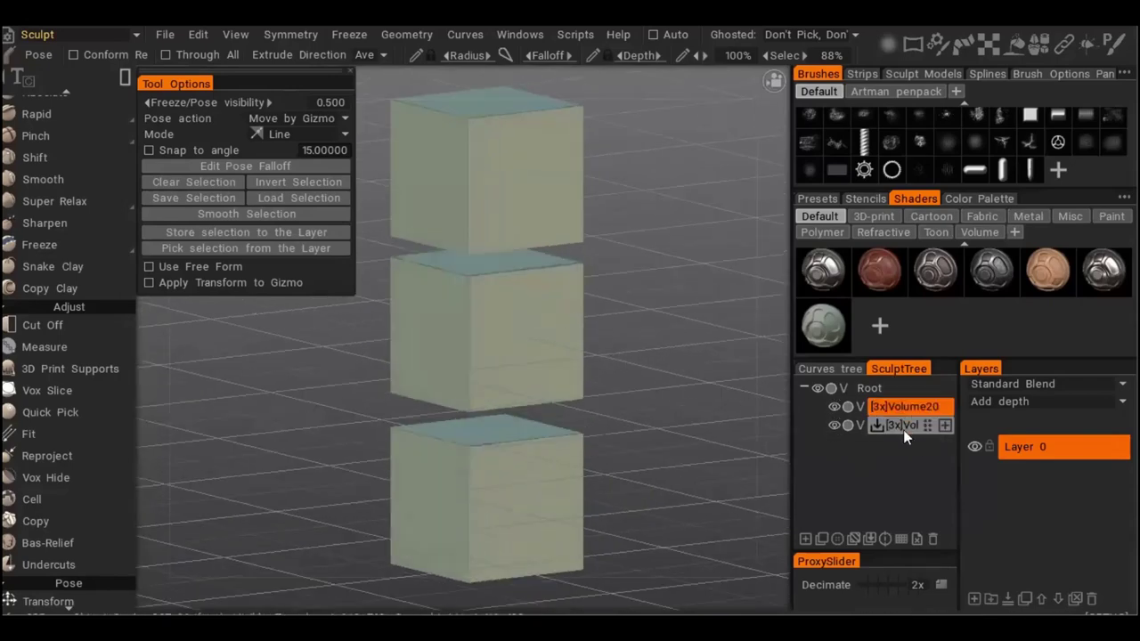
left_click(835, 406)
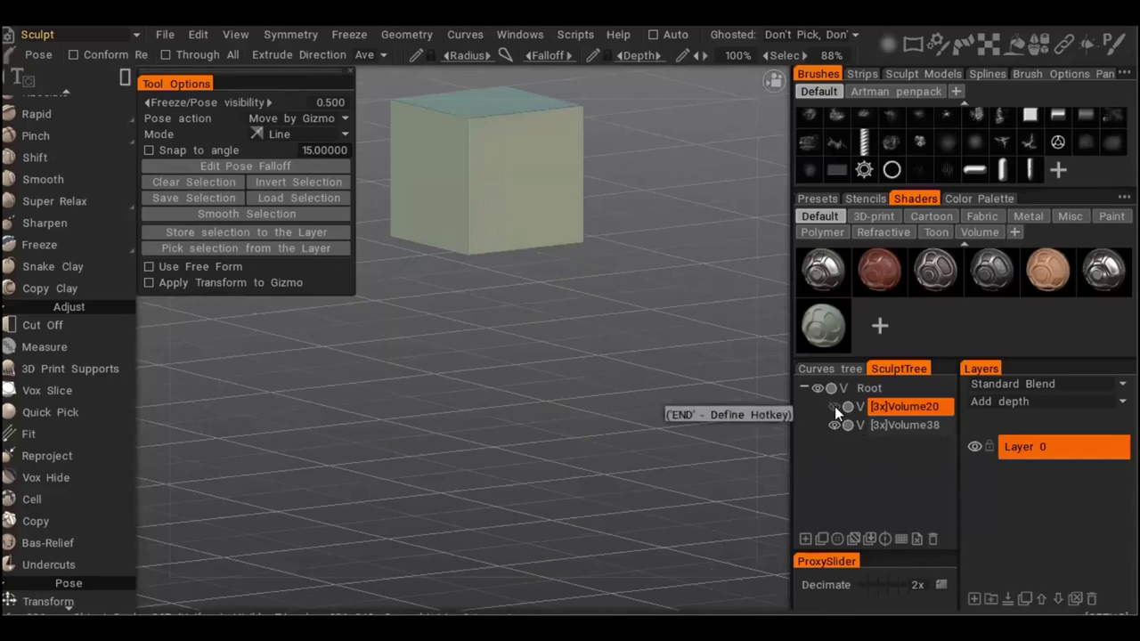
left_click(835, 406)
left_click(834, 406)
left_click(835, 406)
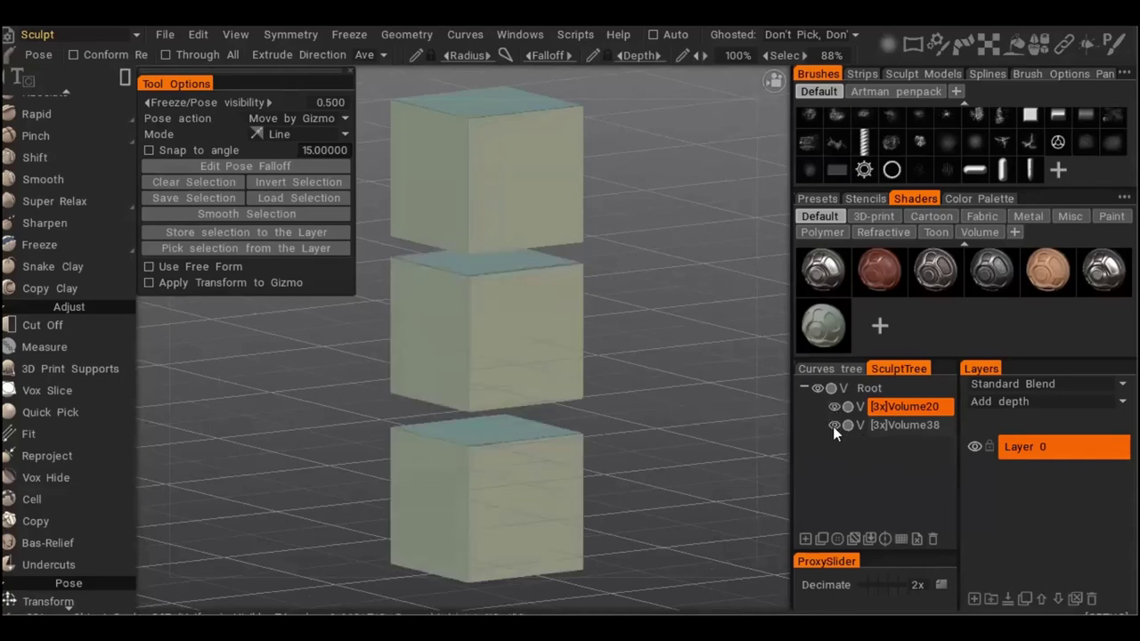
left_click(833, 426)
left_click(833, 427)
left_click(833, 427)
left_click(833, 427)
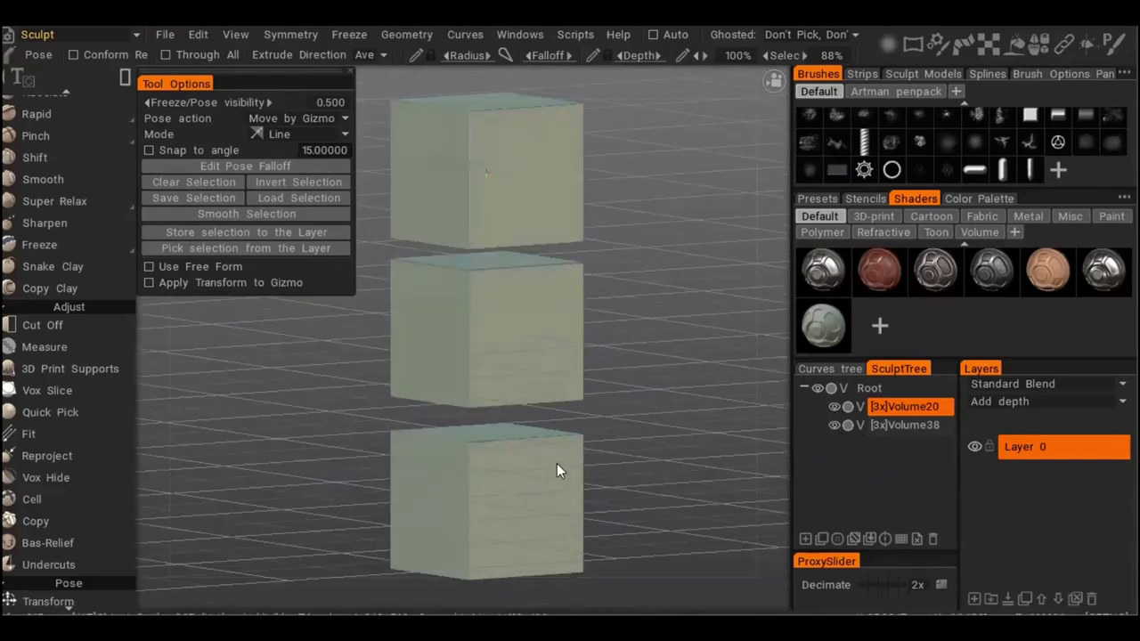
- Hide and show Volume20 repeatedly to check which of the three cubes belong to the active volume
middle_click_drag(562, 440, 569, 450)
key("shift")
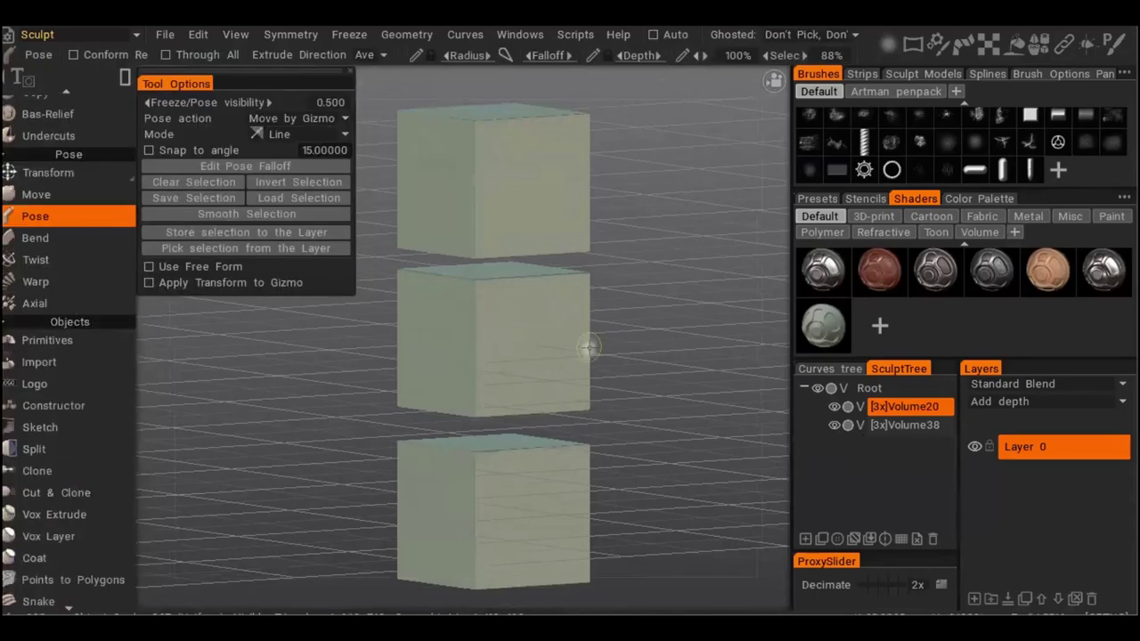
left_click_drag(557, 342, 585, 374, "alt")
key("e")
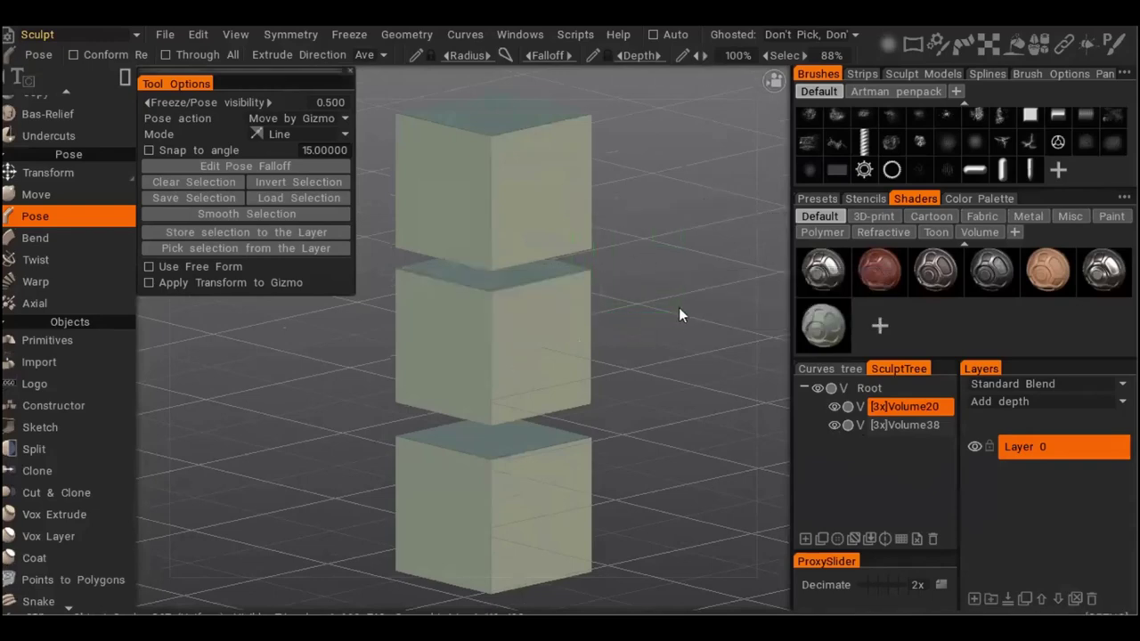
left_click(833, 407)
left_click(833, 407)
left_click(833, 407)
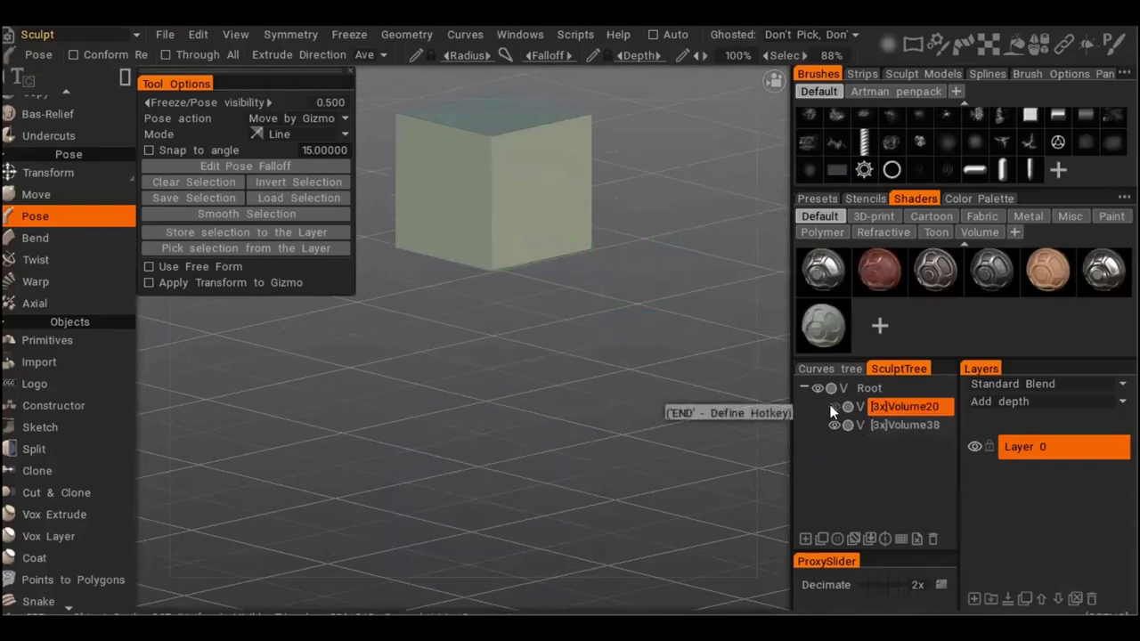
left_click(833, 407)
left_click(833, 407)
left_click(833, 407)
left_click(833, 407)
left_click(833, 407)
- Try a rectangular Pose selection across the upper two cubes without Through All, rotate the selected part, undo it and clear the selection
left_click_drag(691, 198, 514, 316)
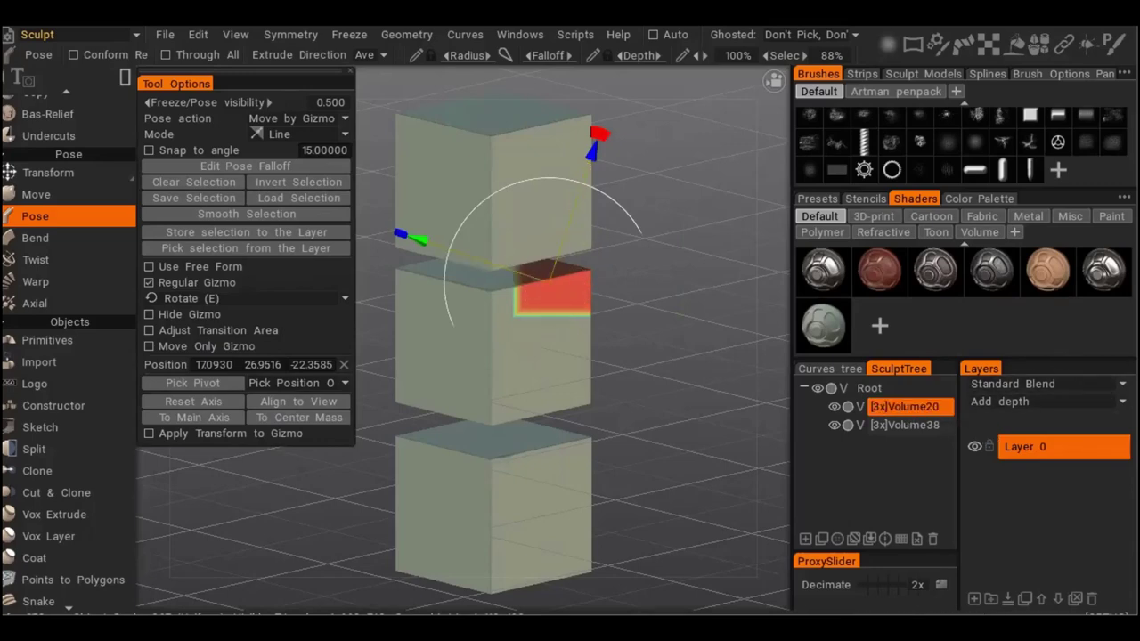
mouse_move(647, 364)
left_mouse_down()
mouse_move(611, 378)
mouse_move(660, 341)
mouse_move(628, 364)
left_mouse_up()
left_click_drag(603, 141, 645, 116)
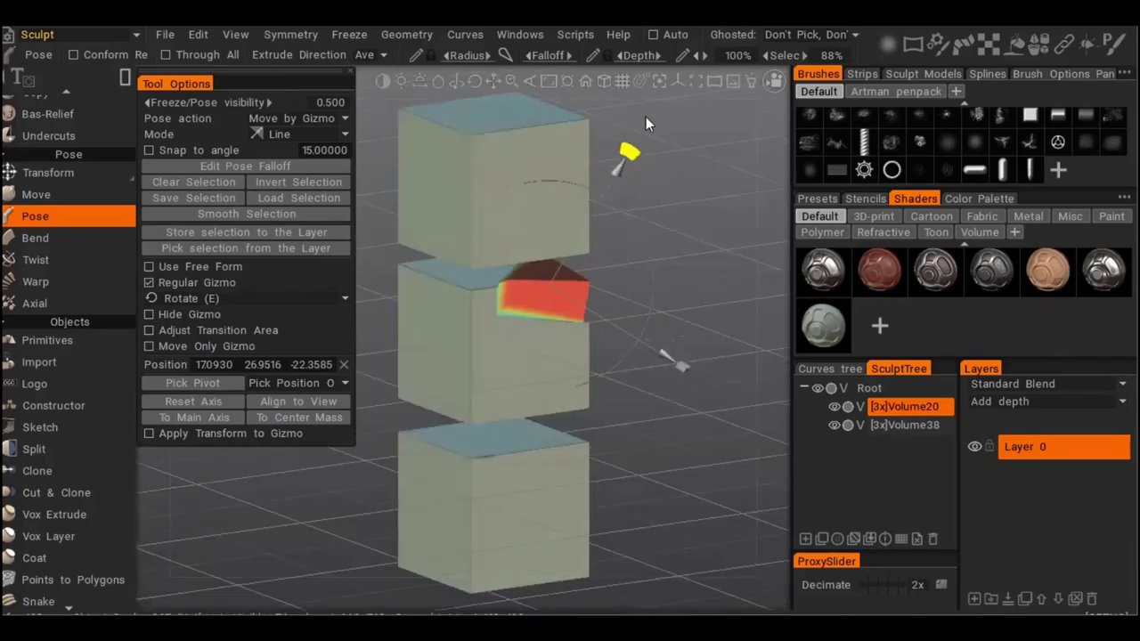
key("ctrl+z")
left_click_drag(604, 367, 582, 412)
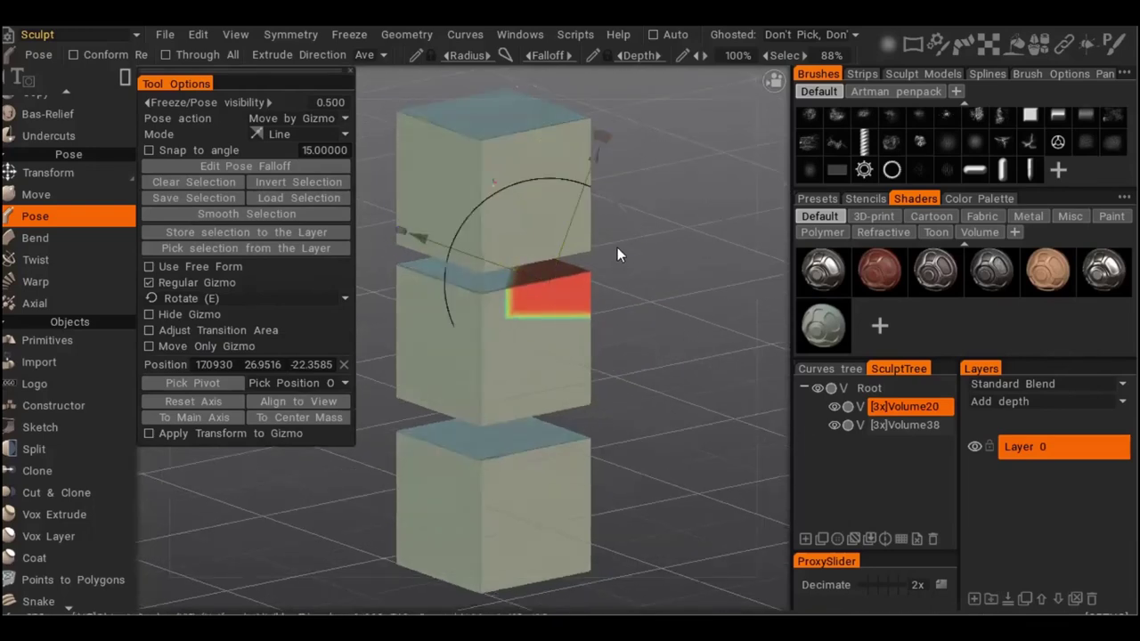
key("Escape")
- Enable Through All for the Pose tool and select a rectangular area across the adjoining corners of the upper two cubes
left_click(36, 216)
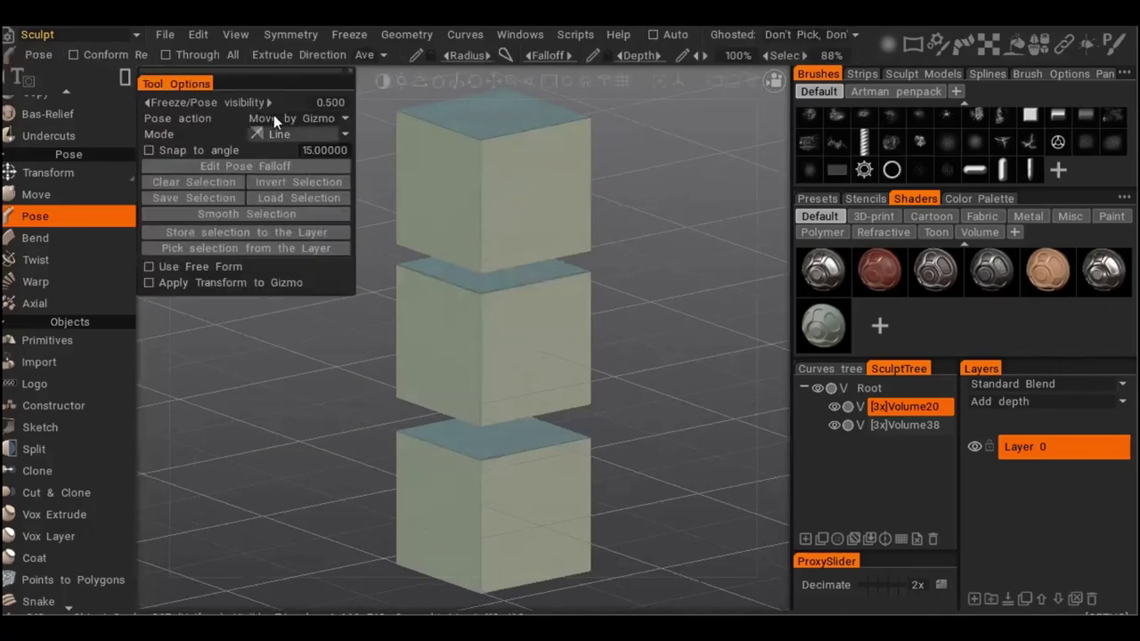
left_click(196, 58)
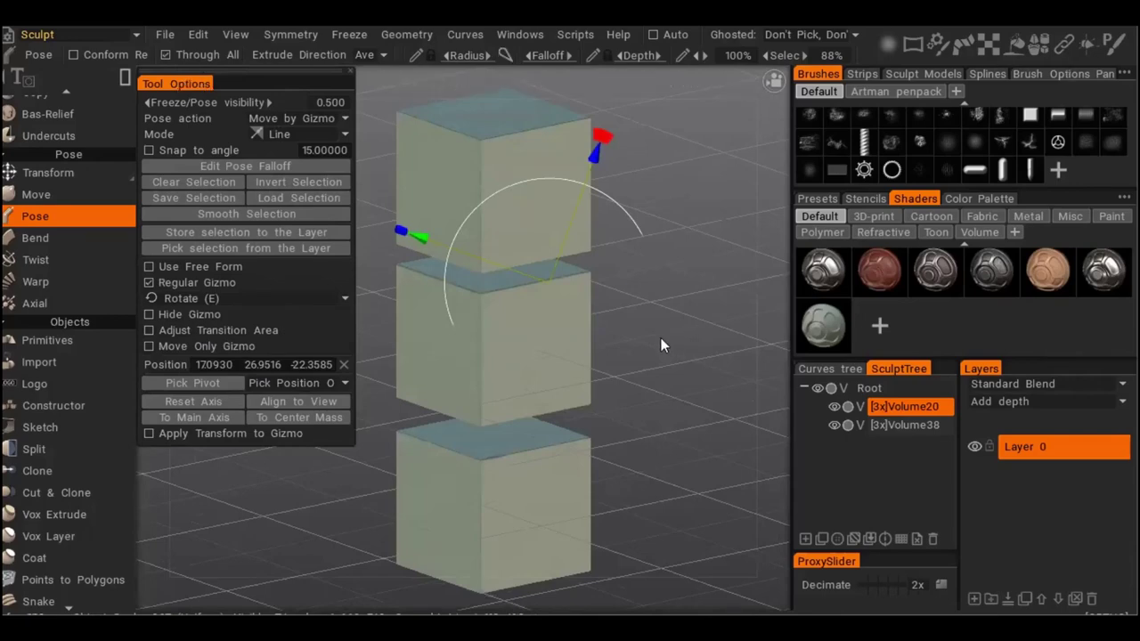
key("shift")
left_click_drag(638, 231, 628, 250, "shift")
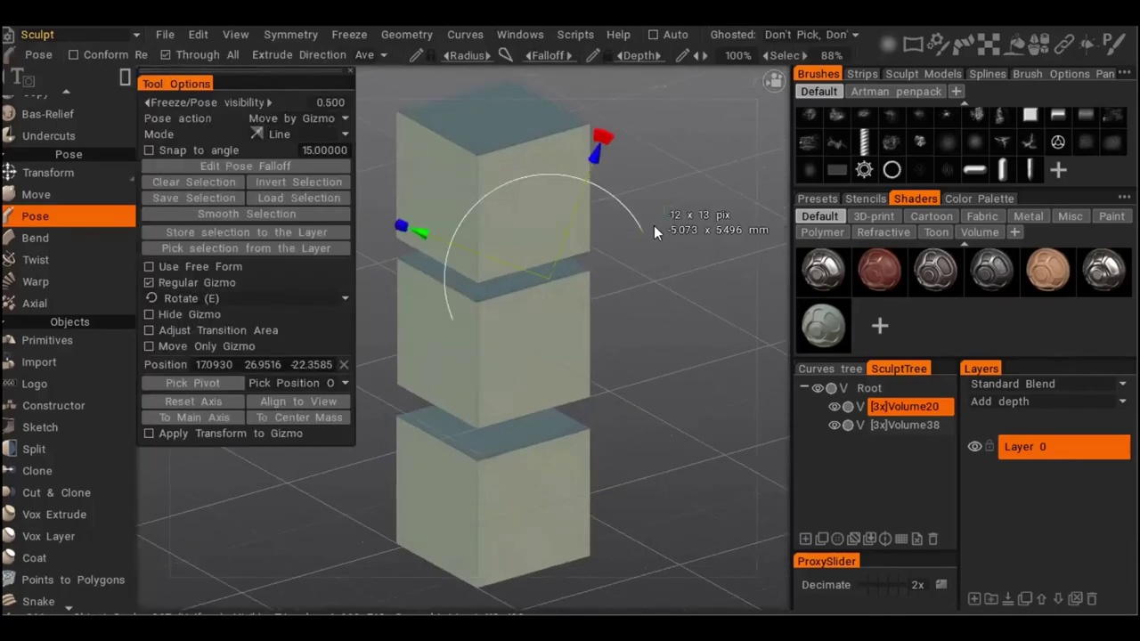
left_click_drag(531, 303, 608, 210)
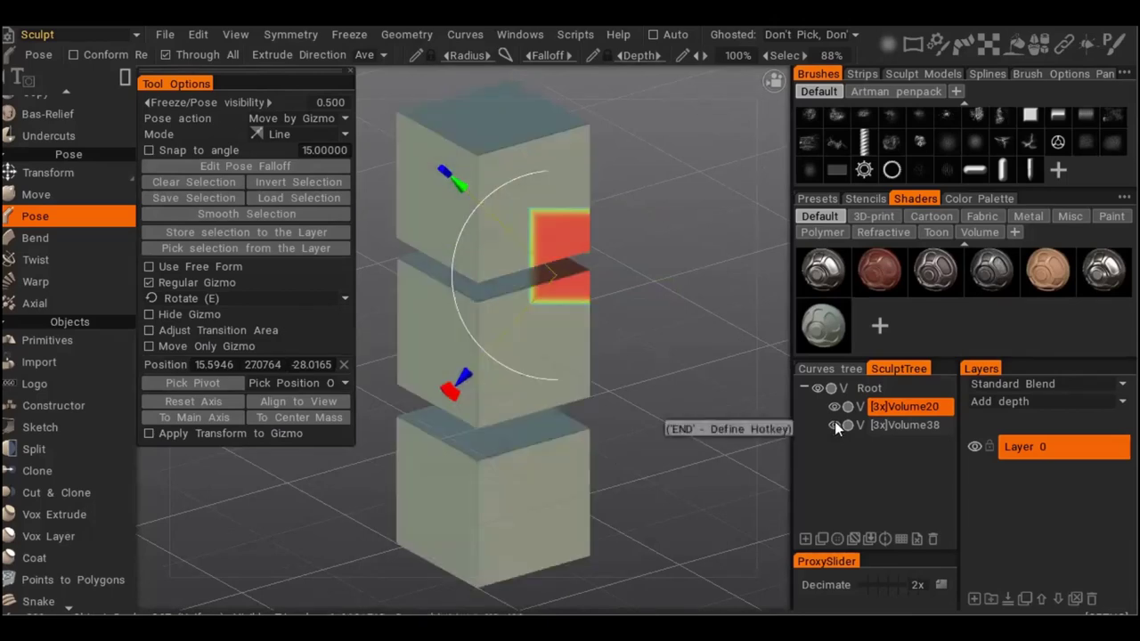
- Try rotating the selected areas of both volumes together with the Pose gizmo
left_click_drag(711, 416, 682, 371, "alt")
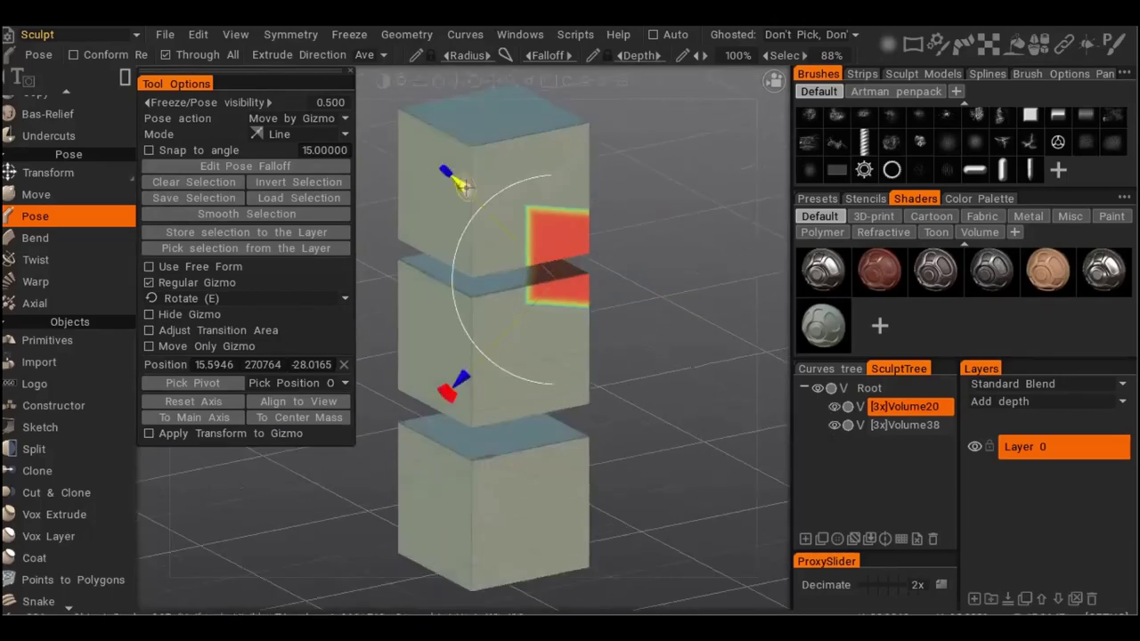
left_click_drag(462, 187, 482, 206)
left_click_drag(607, 357, 465, 267, "alt")
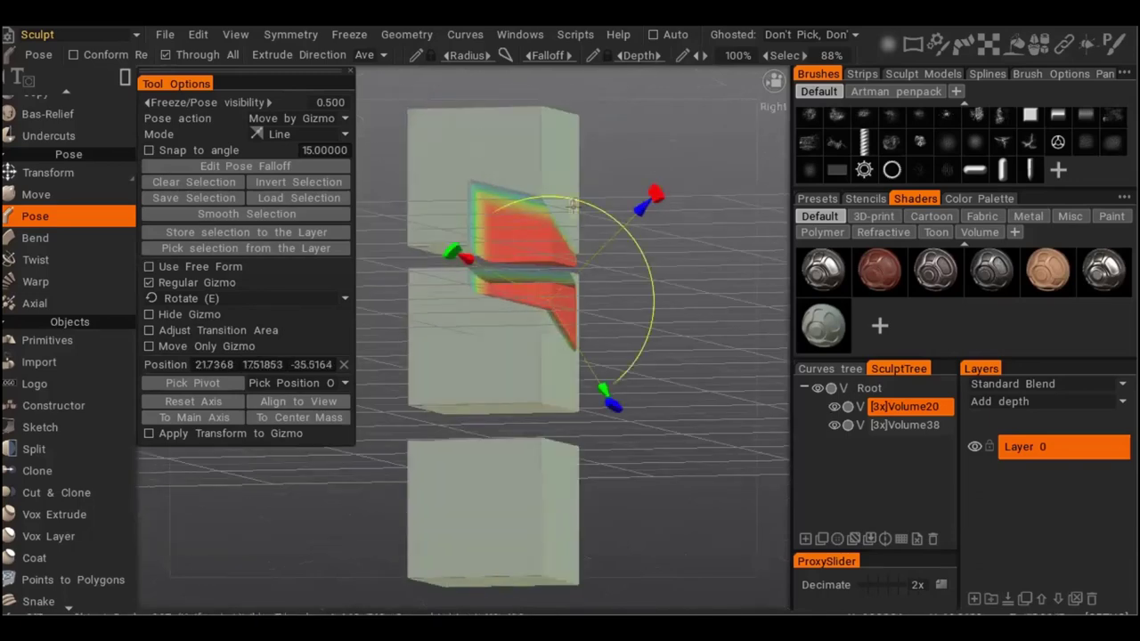
mouse_move(634, 235)
left_mouse_down("alt")
mouse_move(708, 193)
mouse_move(733, 202)
mouse_move(703, 267)
mouse_move(661, 316)
mouse_move(636, 229)
left_mouse_up("alt")
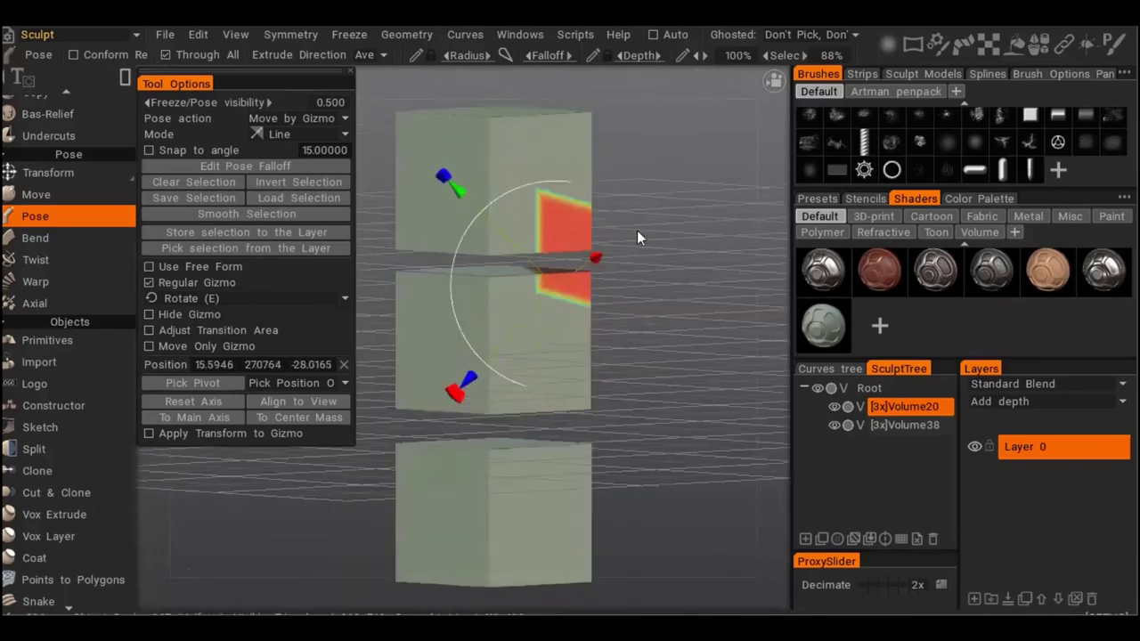
- Disable Through All for the Pose tool and try a rectangular selection across the adjoining corners of the upper two cubes
left_click(210, 59)
left_click_drag(686, 454, 686, 408)
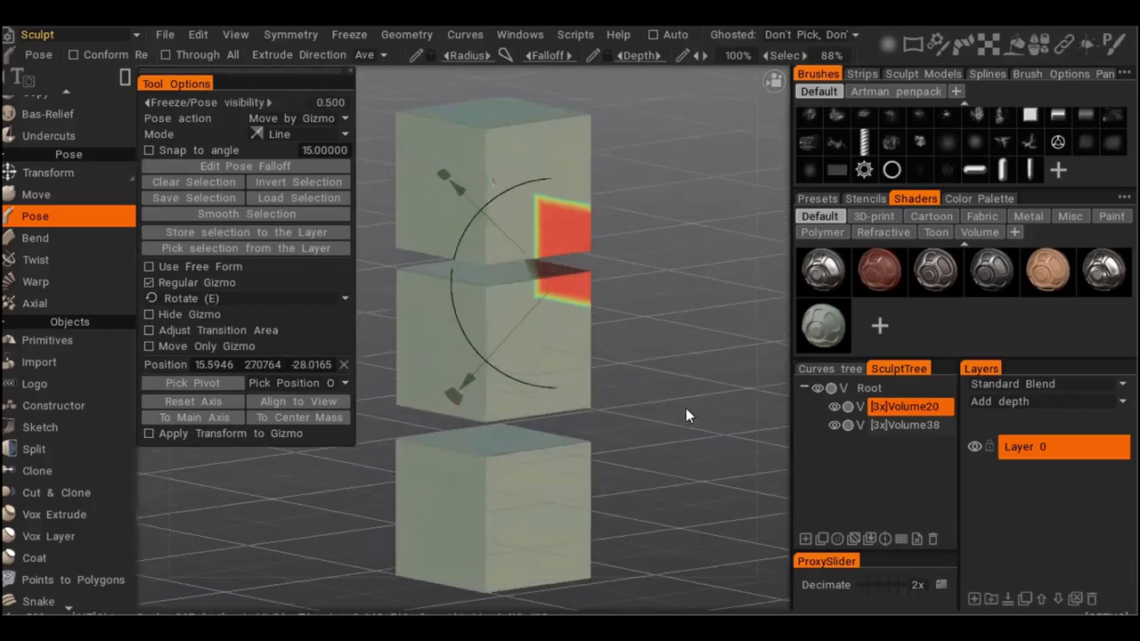
left_click_drag(676, 188, 513, 281, "shift")
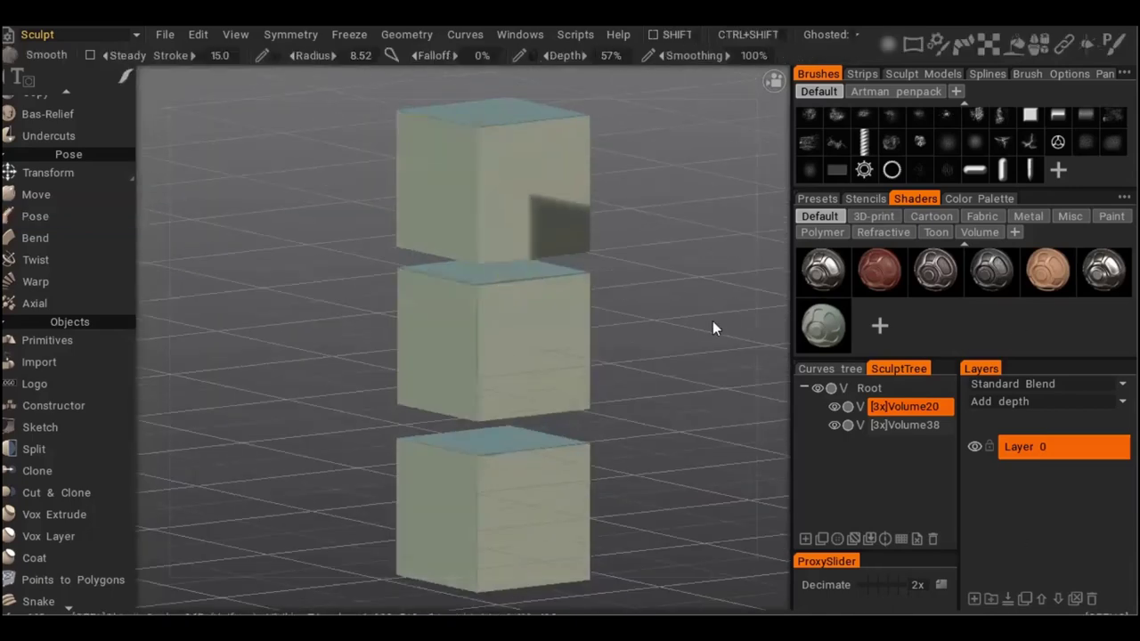
key("shift")
key("shift")
- Enable Auto volume picking for the Pose tool
left_click_drag(476, 317, 664, 276)
left_click_drag(659, 275, 668, 321)
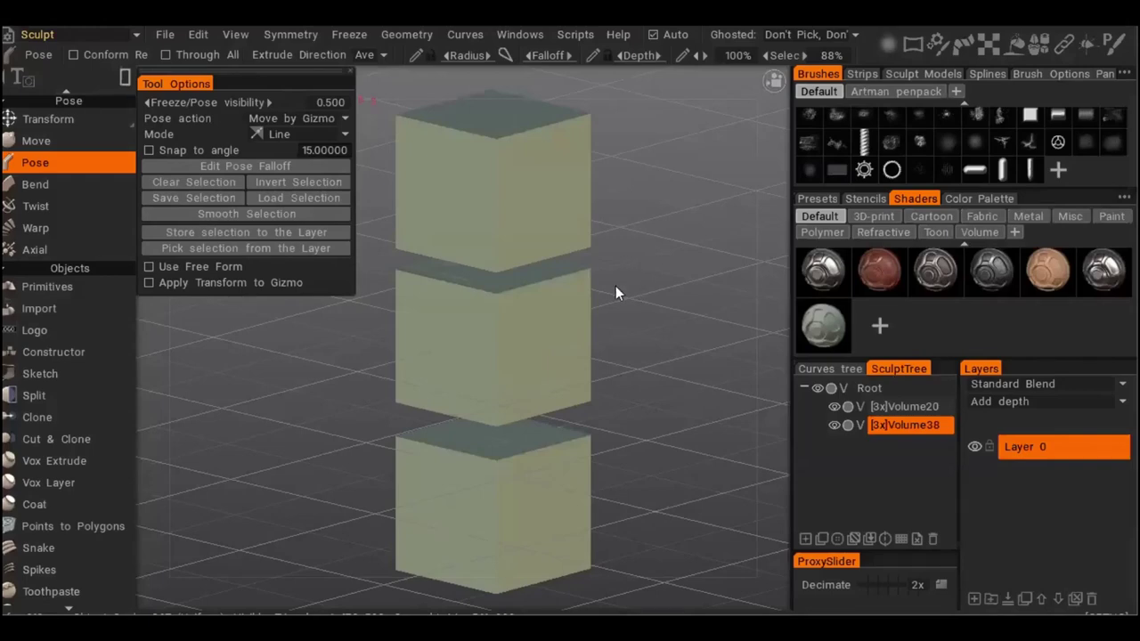
left_click_drag(658, 275, 641, 383)
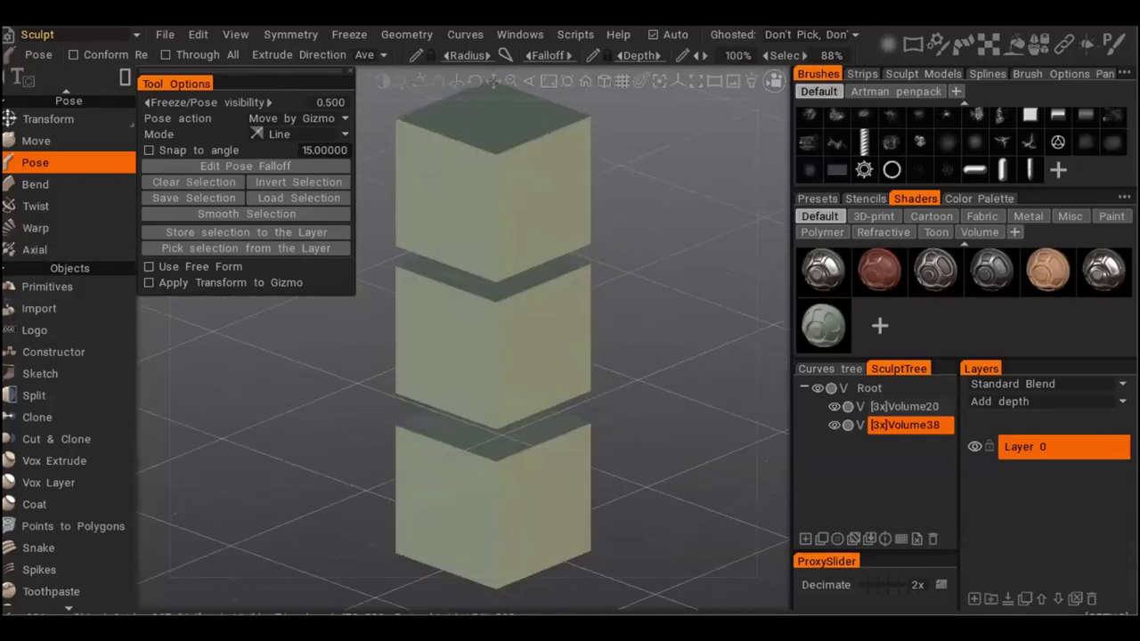
left_click(677, 35)
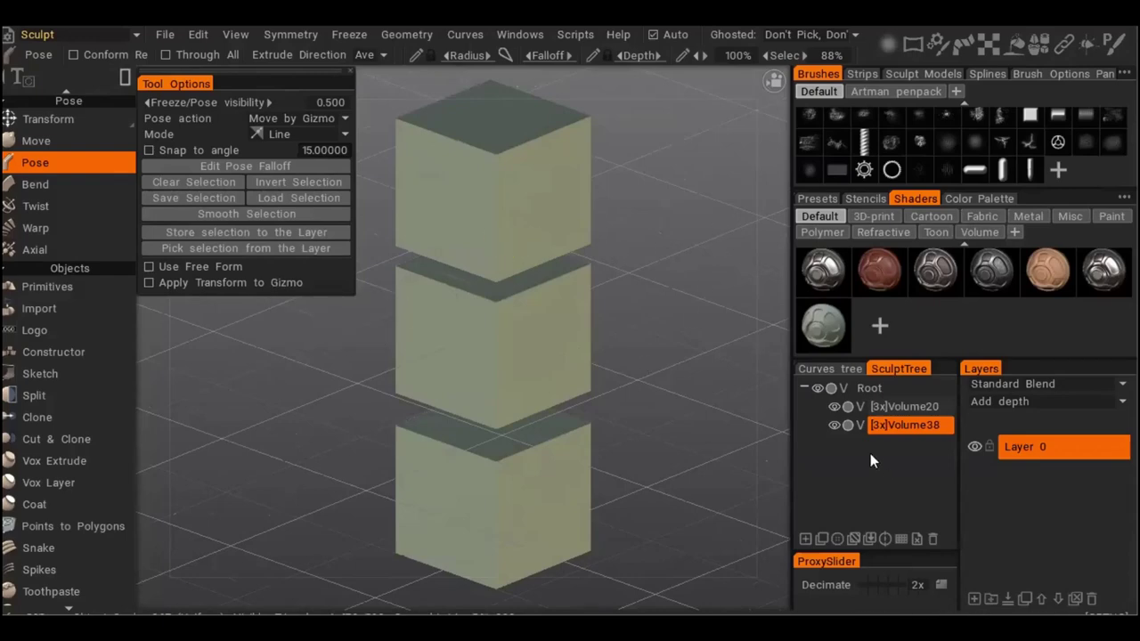
- Hide and show Volume38 and Volume20 in turn to check which cubes belong to each volume
left_click(834, 425)
left_click(834, 425)
left_click(834, 425)
left_click(834, 423)
left_click(836, 406)
left_click(835, 406)
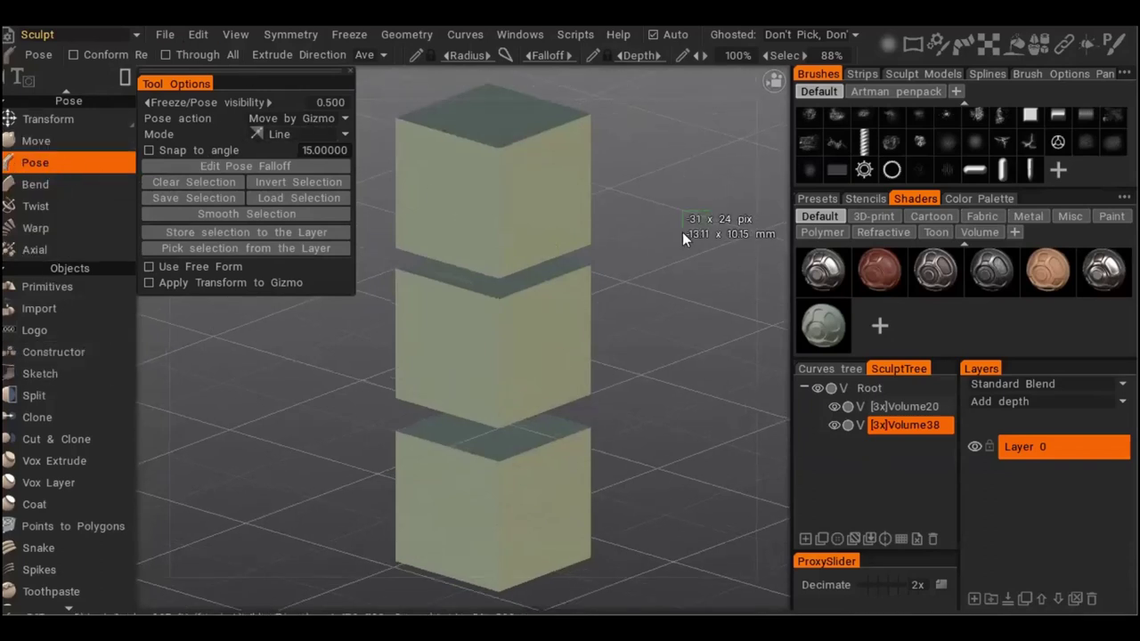
- Try a rectangular Pose selection across the upper two cubes with Auto picking, clear it, and make Volume20 the active volume
mouse_move(682, 236)
left_mouse_down()
mouse_move(588, 329)
mouse_move(649, 262)
mouse_move(577, 325)
mouse_move(679, 306)
mouse_move(562, 333)
mouse_move(597, 284)
mouse_move(556, 221)
mouse_move(677, 228)
mouse_move(524, 347)
left_mouse_up()
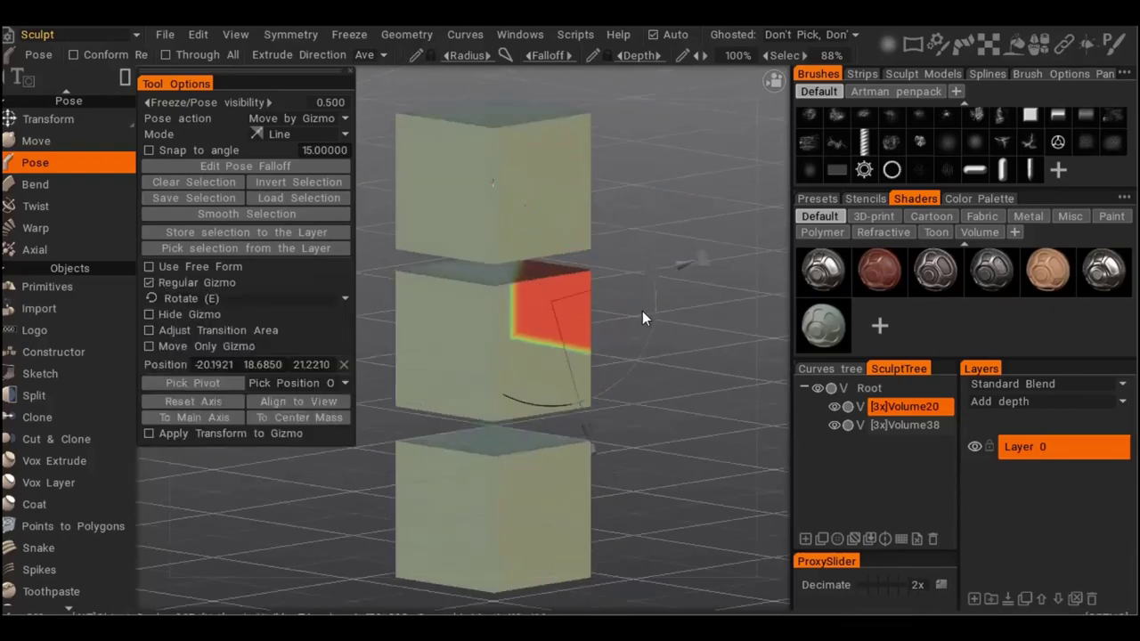
key("shift")
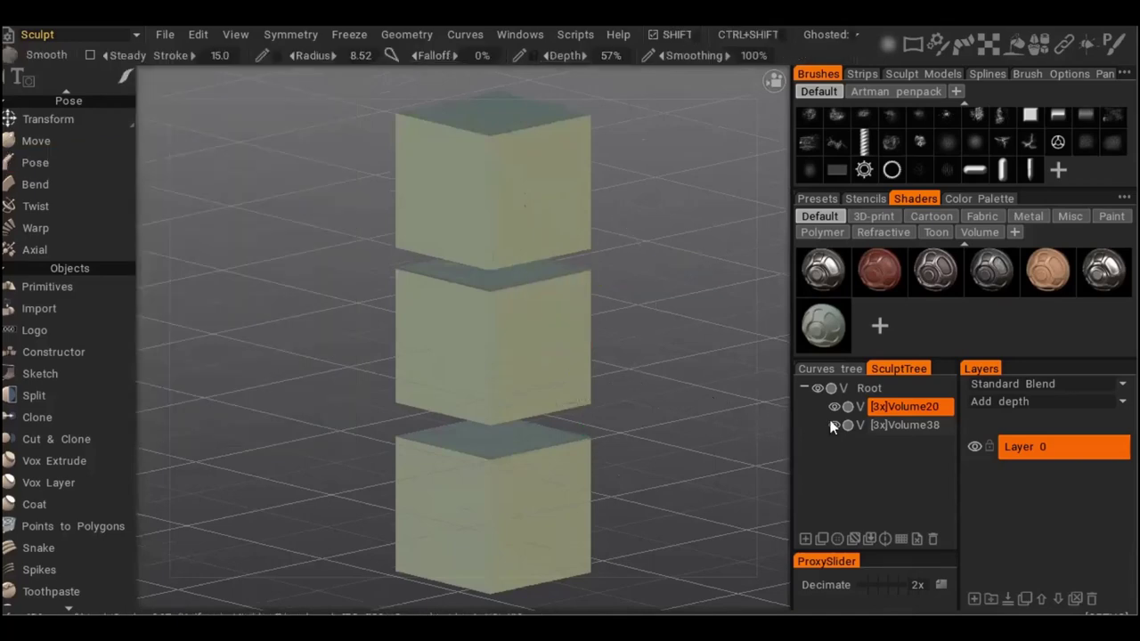
left_click(899, 424)
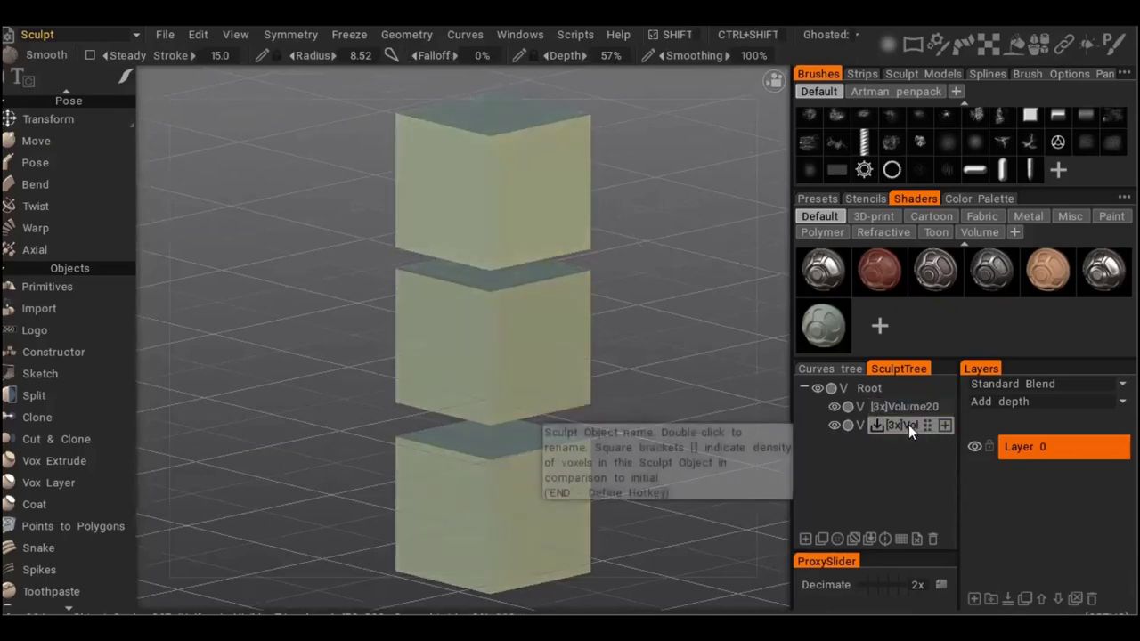
left_click(906, 408)
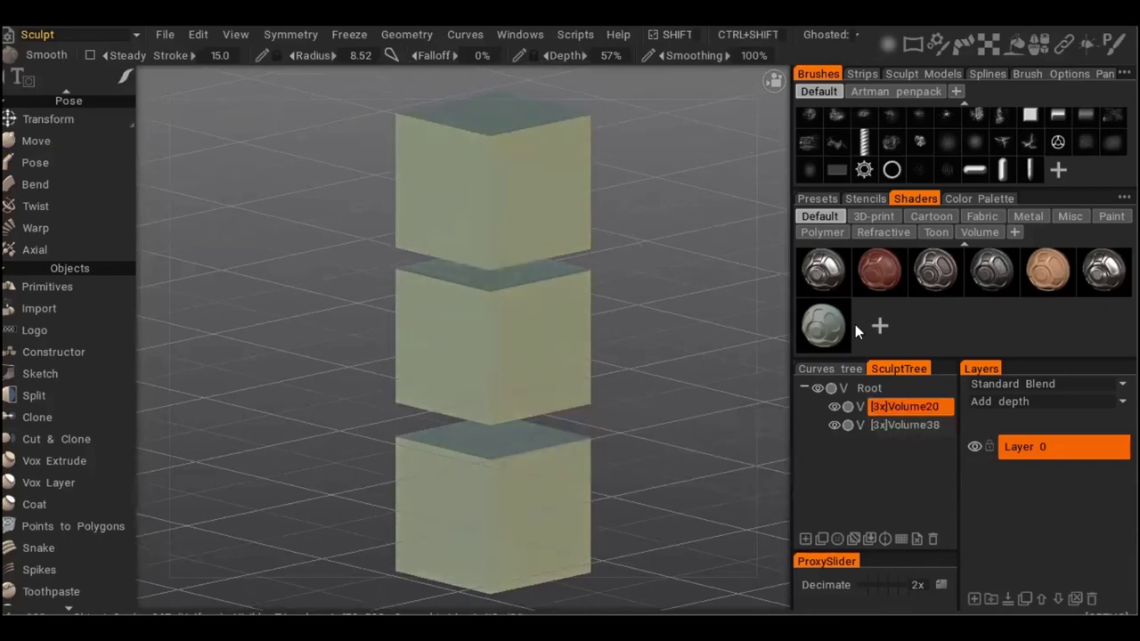
- Reactivate the Pose tool and try rectangular selections across the upper two cubes in opposite vertical directions
key("p")
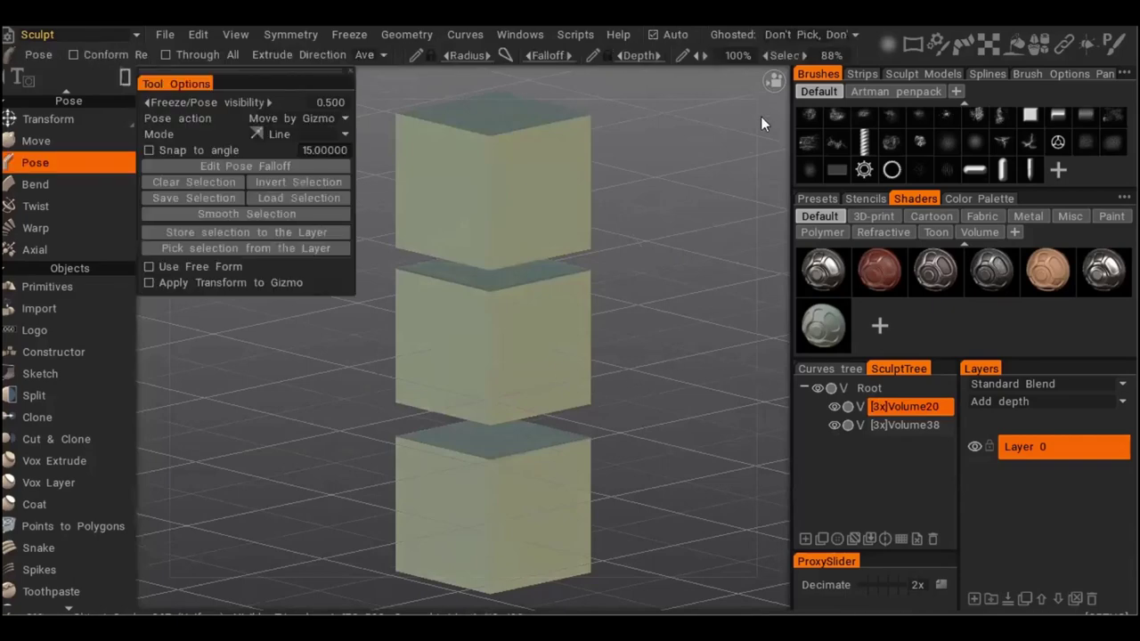
left_click_drag(653, 385, 501, 151)
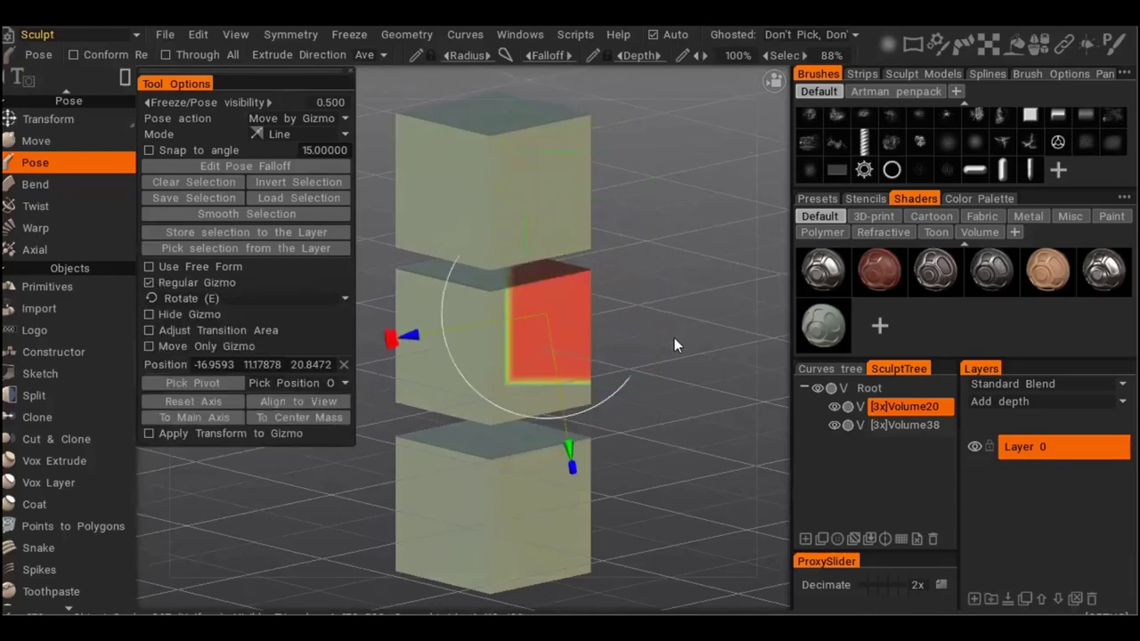
key("shift")
left_click_drag(691, 137, 466, 362, "shift")
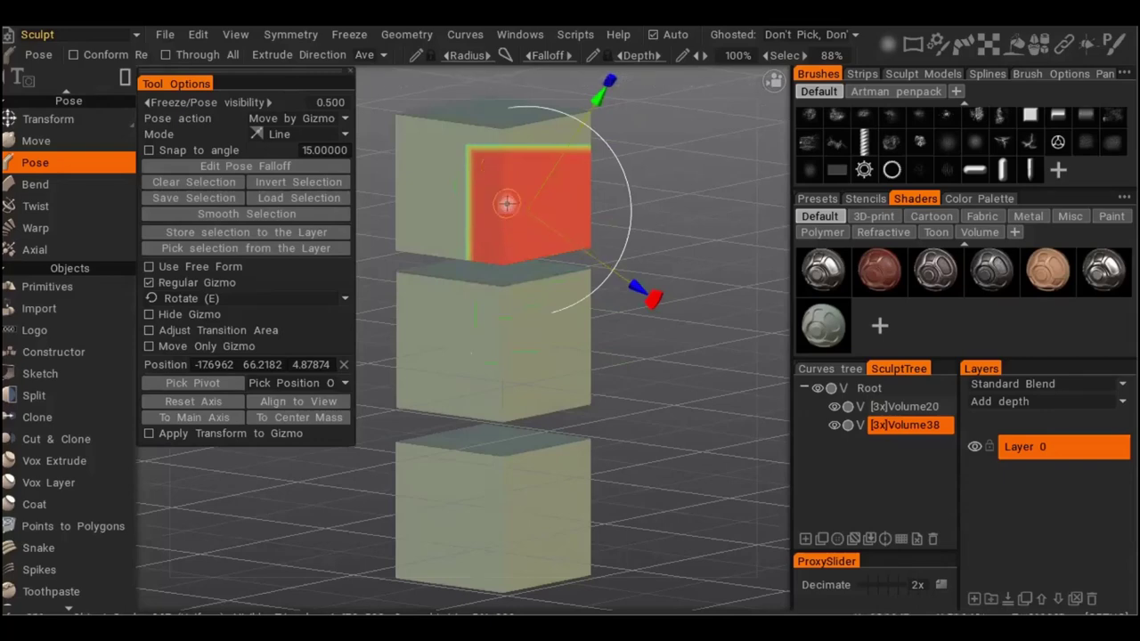
left_click_drag(504, 232, 520, 213, "alt")
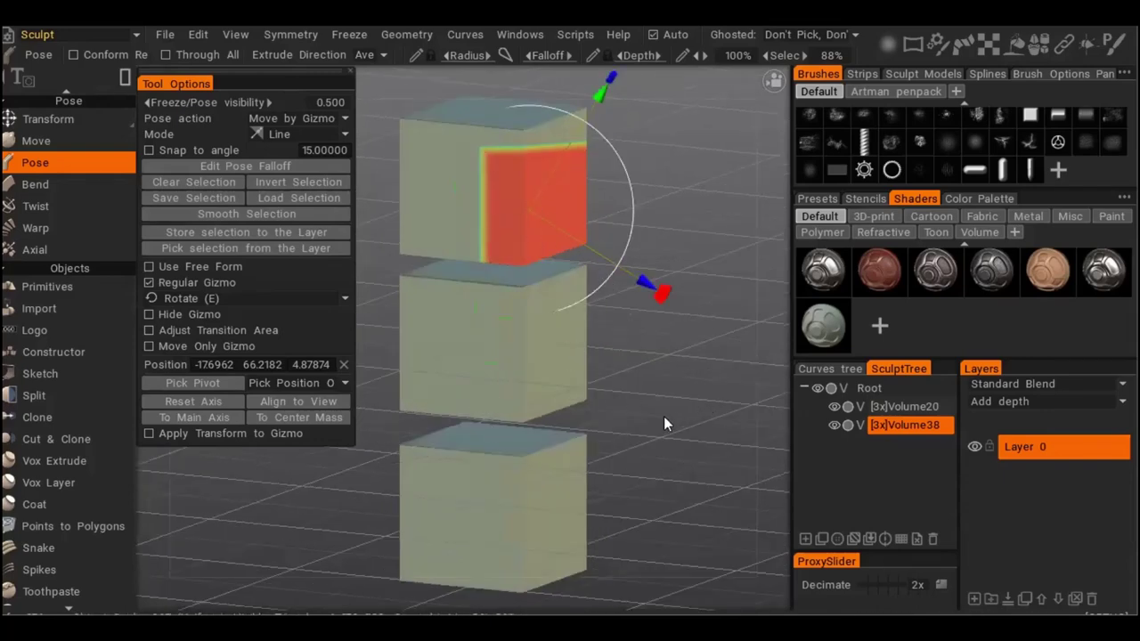
left_click_drag(663, 416, 646, 207)
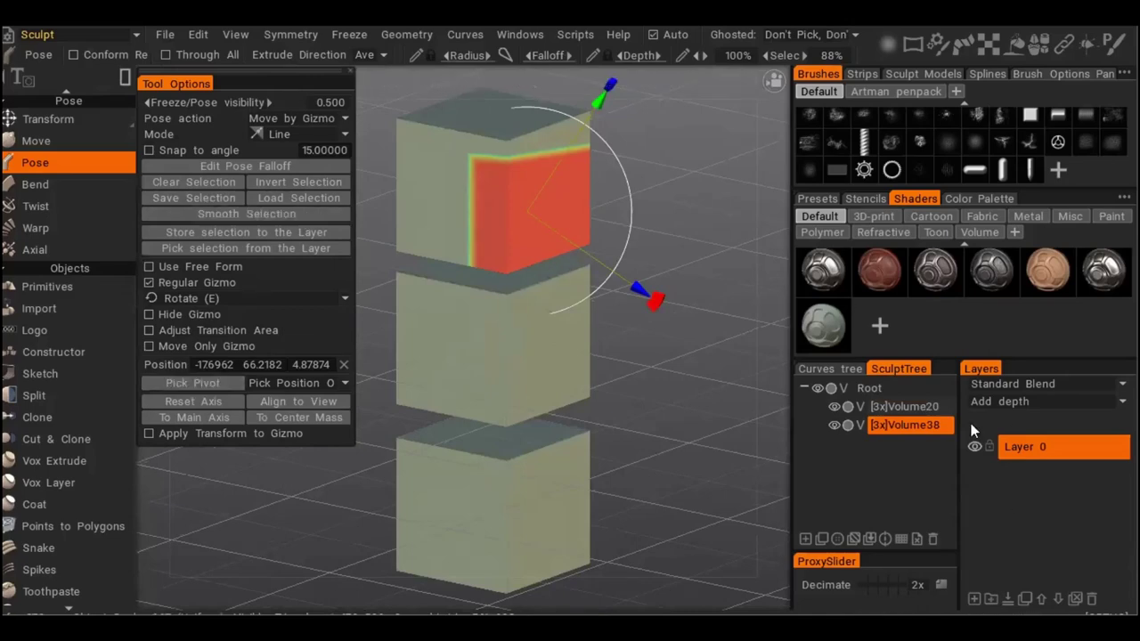
- Clear the Pose selection, disable Auto picking, and switch the active volume between Volume38 and Volume20 in the SculptTree
key("shift")
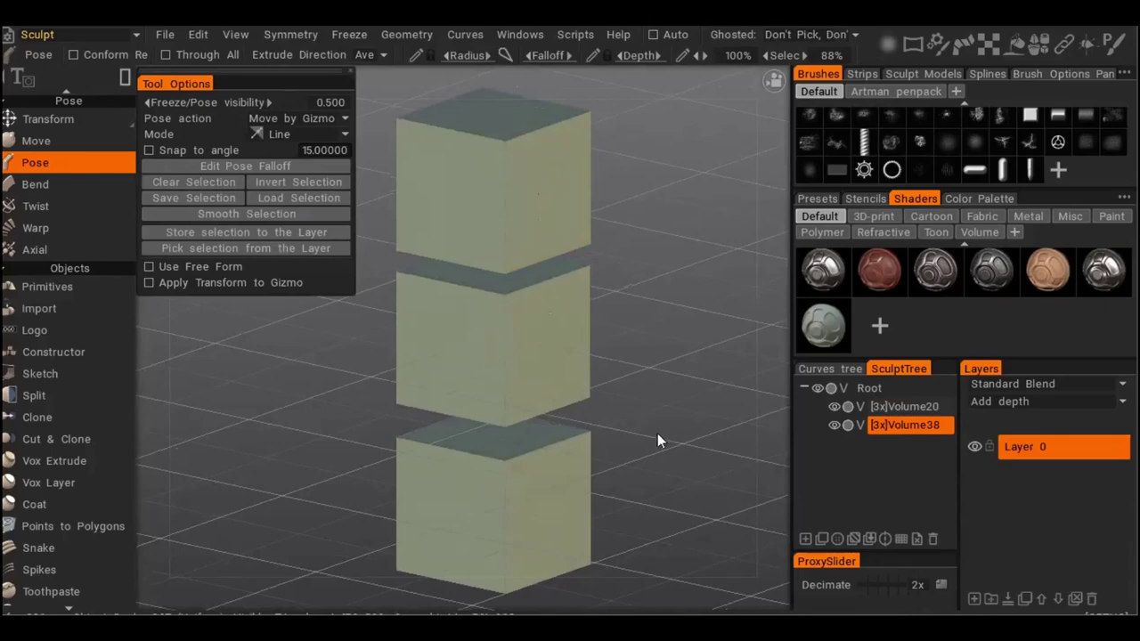
left_click(842, 428)
left_click(912, 407)
left_click(912, 425)
left_click(914, 408)
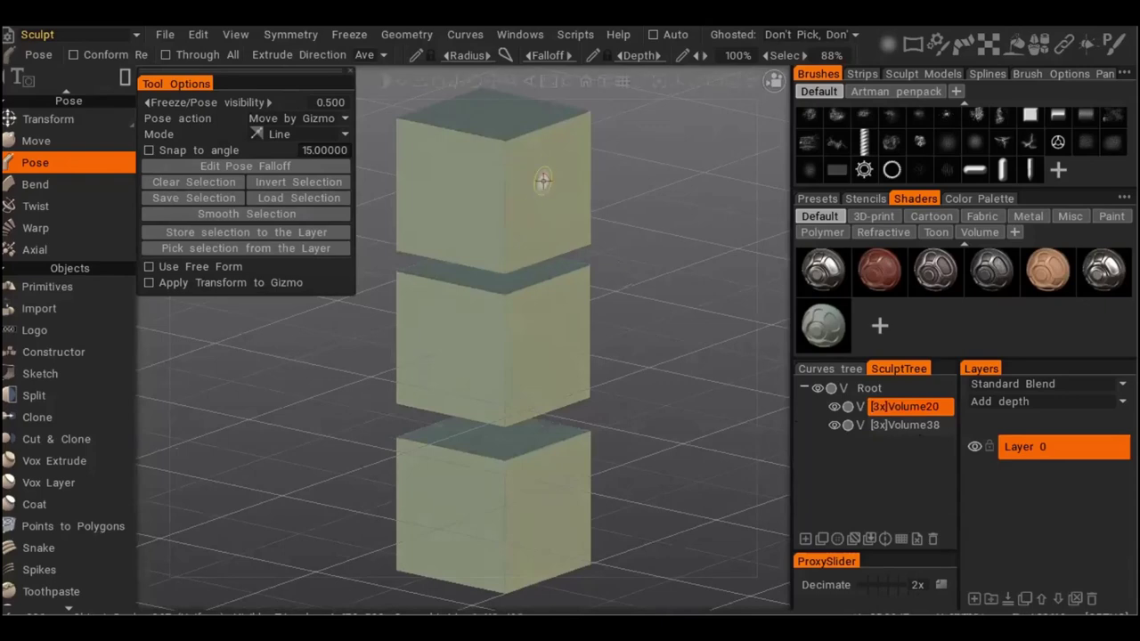
- Switch the active volume by picking the upper and middle cubes in the viewport, and try a rectangular selection across both
key("h")
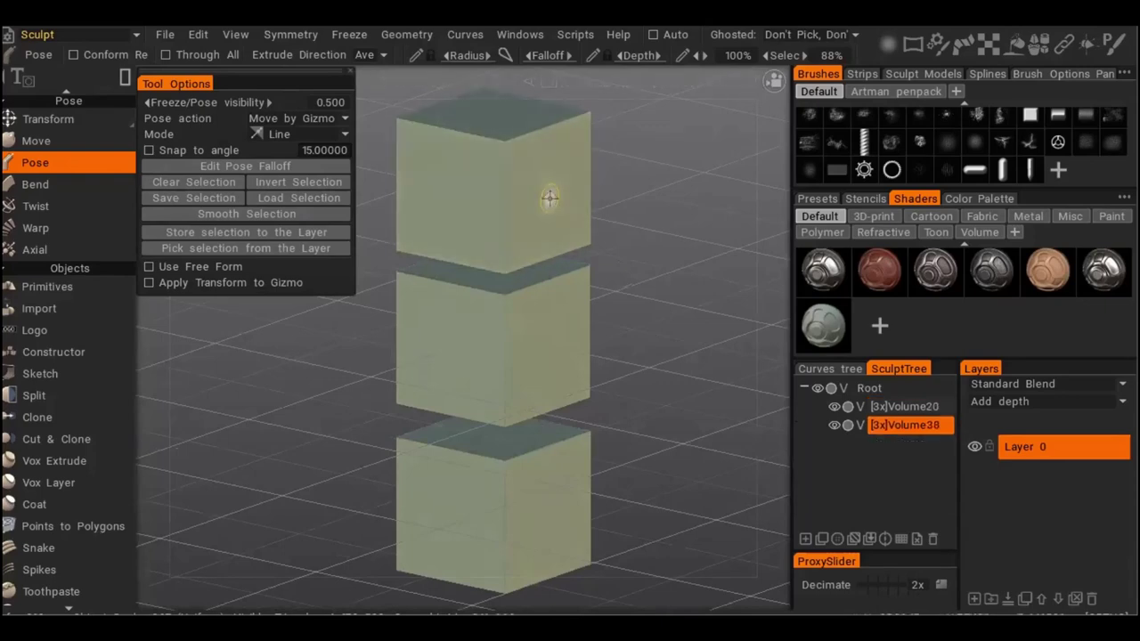
key("h")
key("h")
key("h")
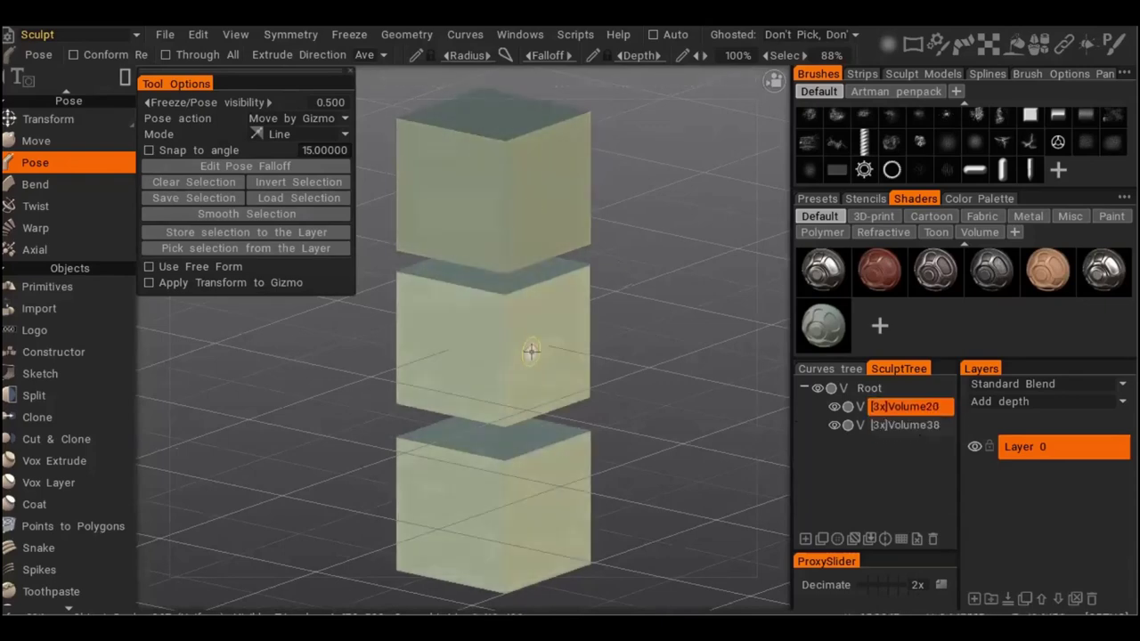
key("h")
key("h")
key("h")
left_click_drag(644, 144, 474, 364)
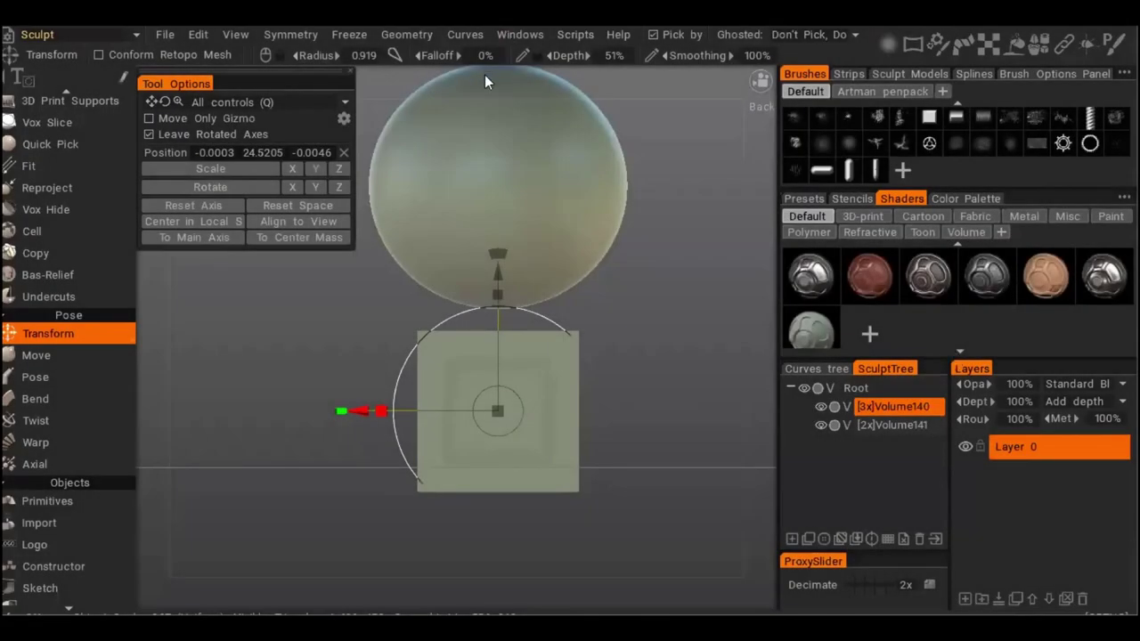
- Move the cube Volume140 up along its vertical axis to a position of about 68.74 so it overlaps the sphere's underside
scroll(635, 279, "down", 2)
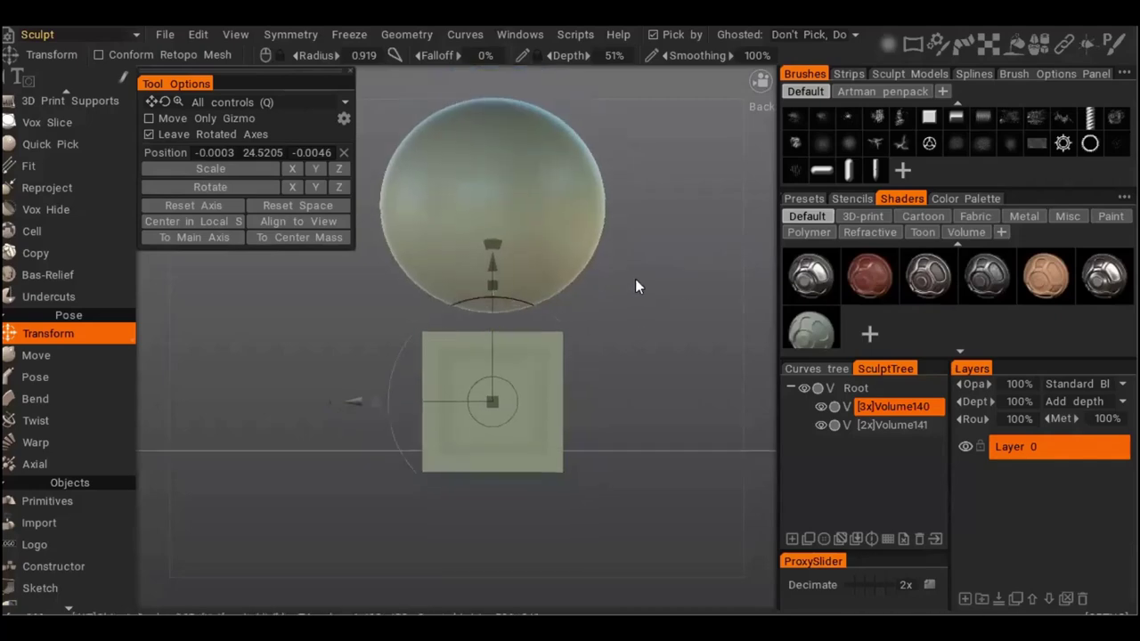
middle_click_drag(511, 256, 547, 252)
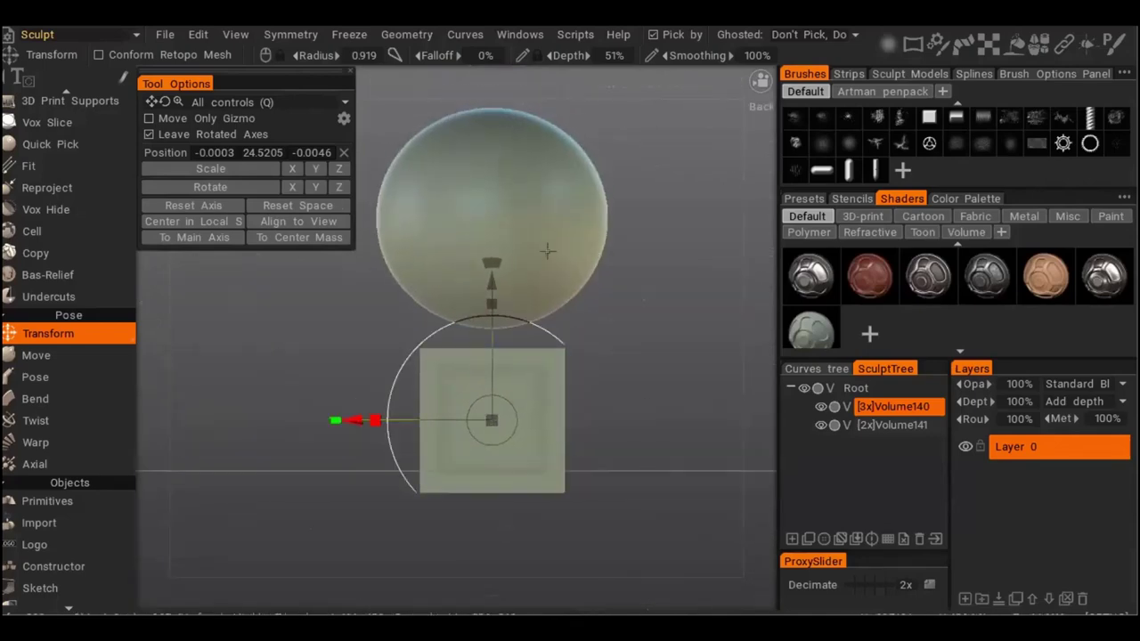
left_click_drag(491, 283, 491, 194)
middle_click_drag(580, 288, 559, 270)
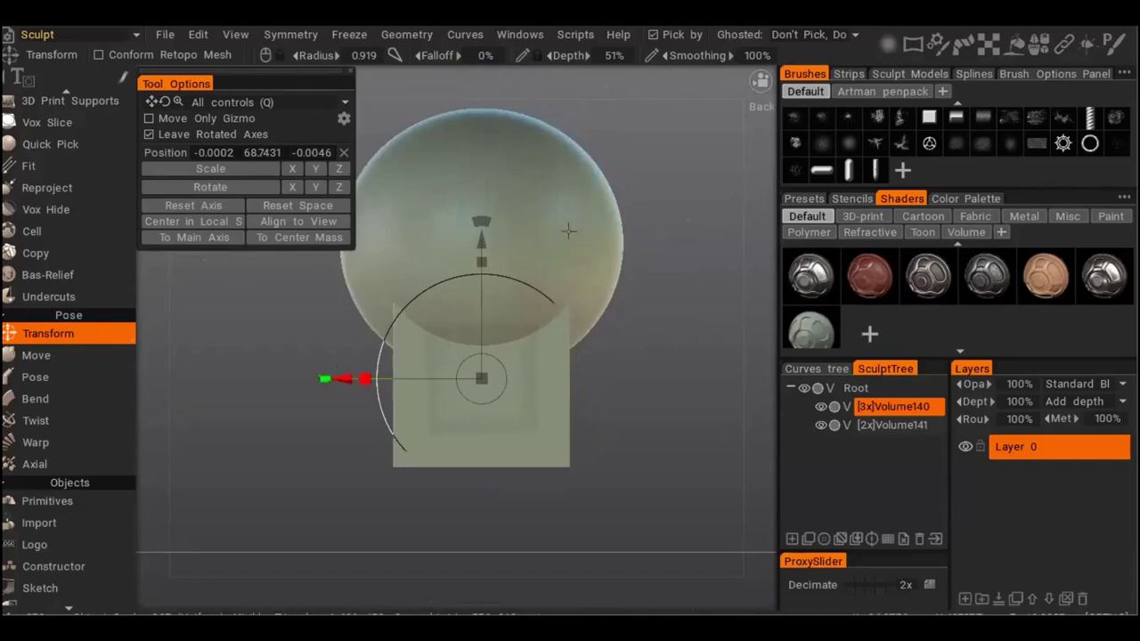
- Make the sphere Volume141 active and subtract it from the cube Volume140 in the SculptTree
mouse_move(869, 402)
left_click(575, 223)
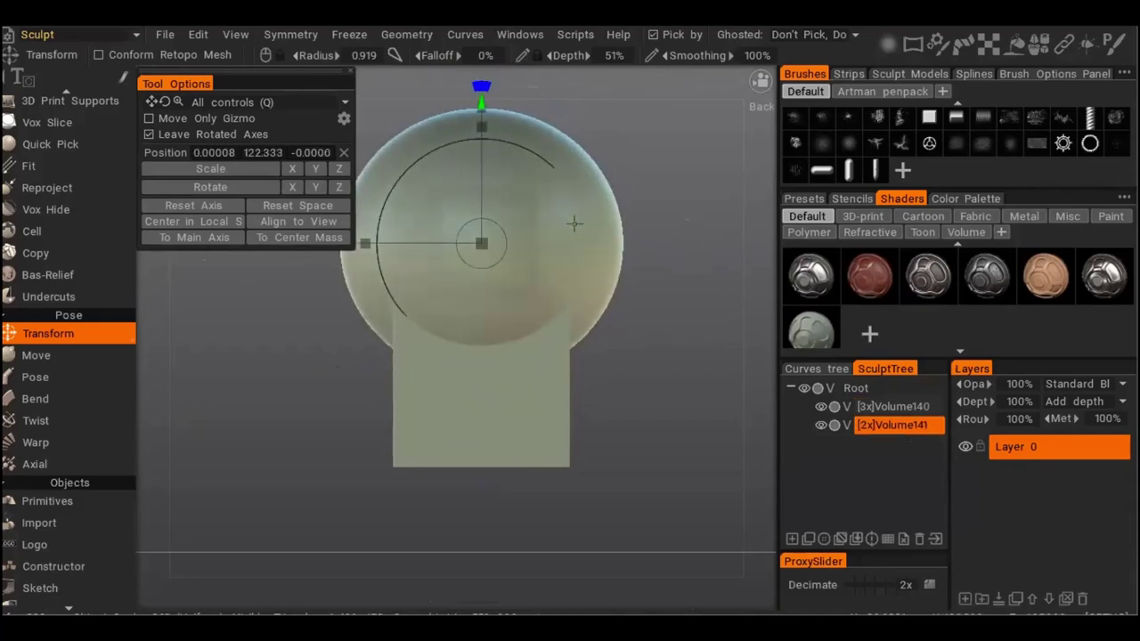
left_click(570, 307)
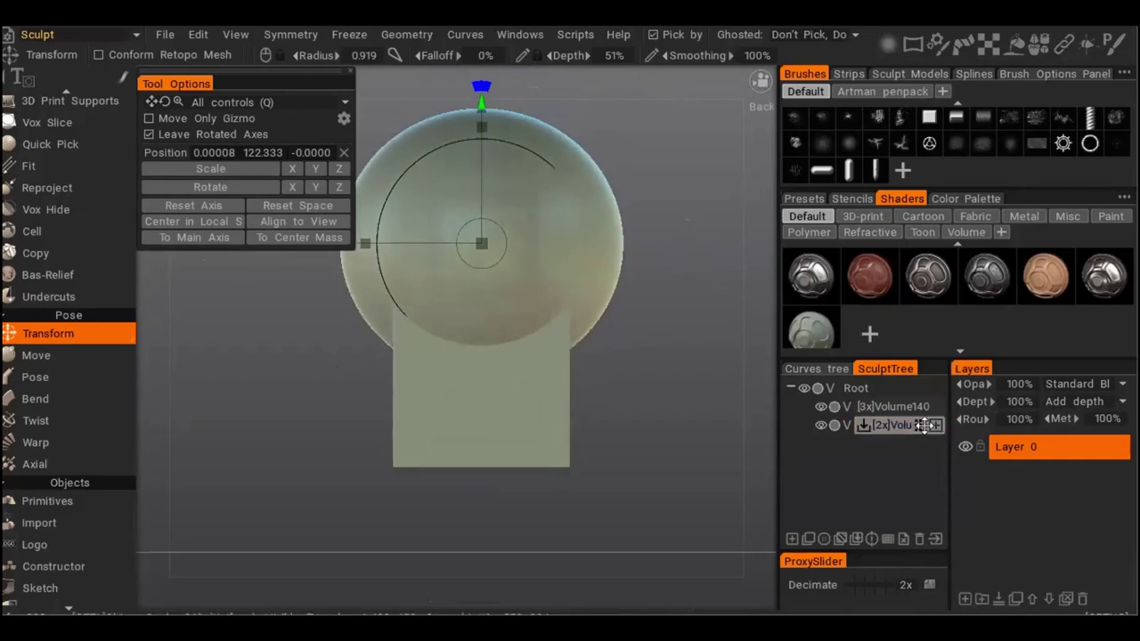
double_click(918, 427)
mouse_move(918, 427)
left_mouse_down()
mouse_move(880, 408)
mouse_move(895, 405)
left_mouse_up()
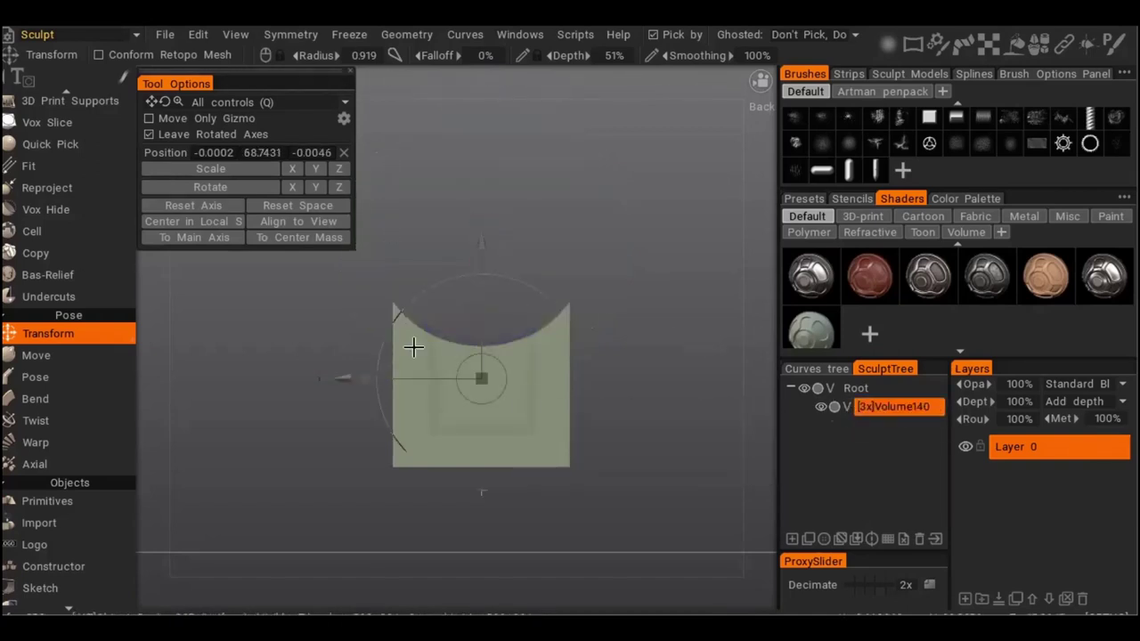
- Inspect the cube's carved top from several angles and undo the subtraction of the sphere
left_click_drag(415, 347, 404, 445, "alt")
middle_click_drag(404, 453, 445, 409)
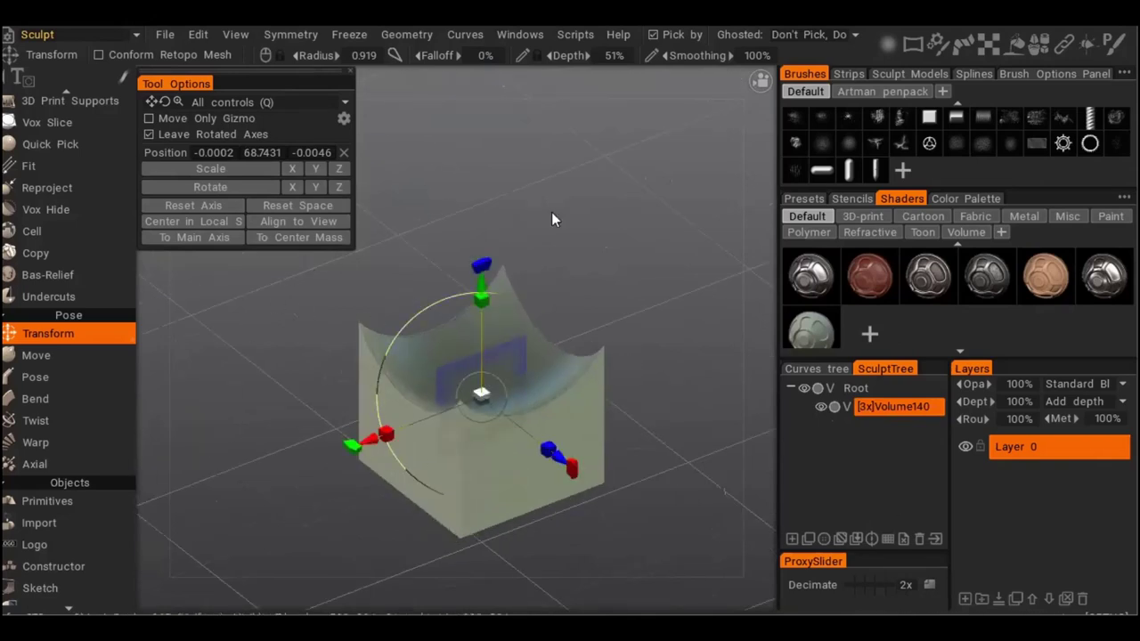
left_click_drag(718, 418, 723, 414, "alt")
middle_click_drag(722, 413, 589, 374)
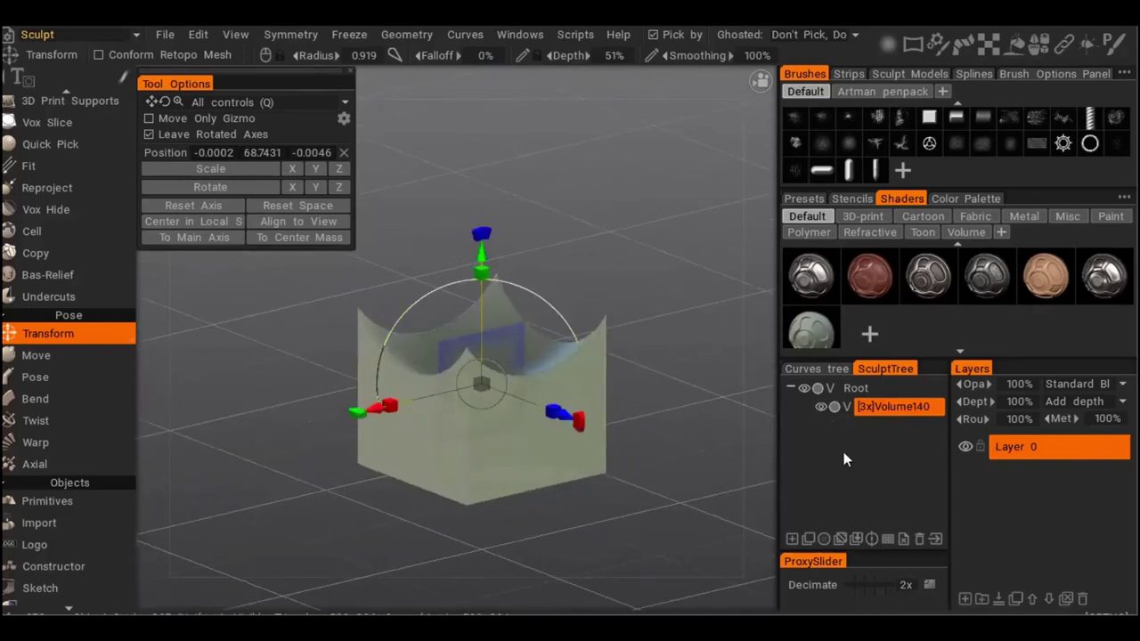
key("ctrl+z")
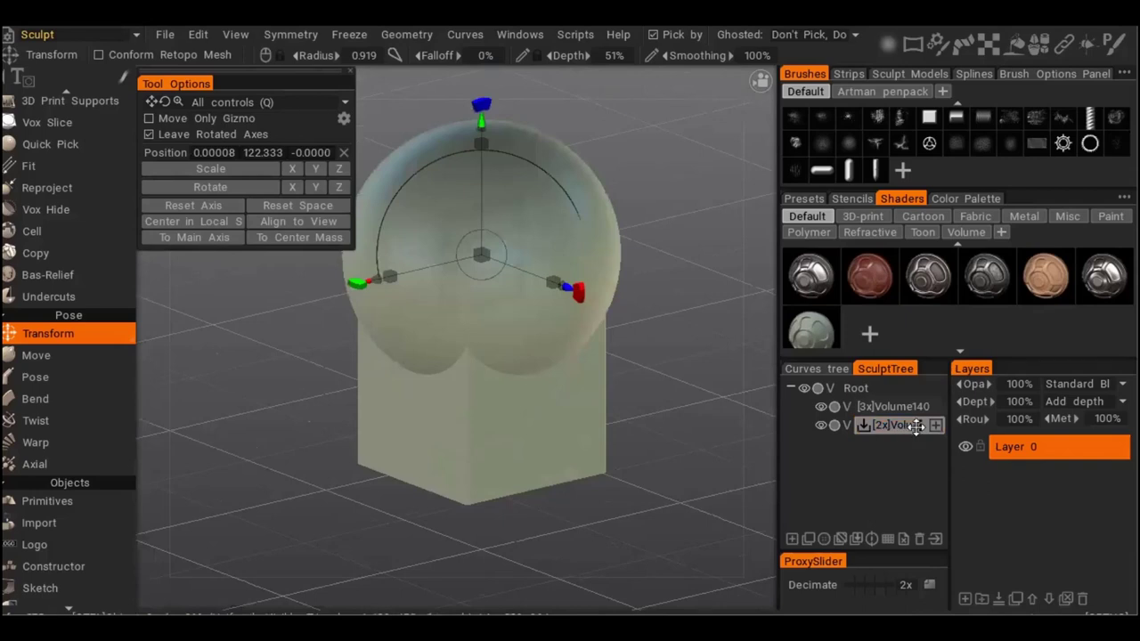
- Try combining the sphere Volume141 with the cube Volume140 in the SculptTree and keep Volume141 as the active volume
left_click_drag(917, 425, 888, 409)
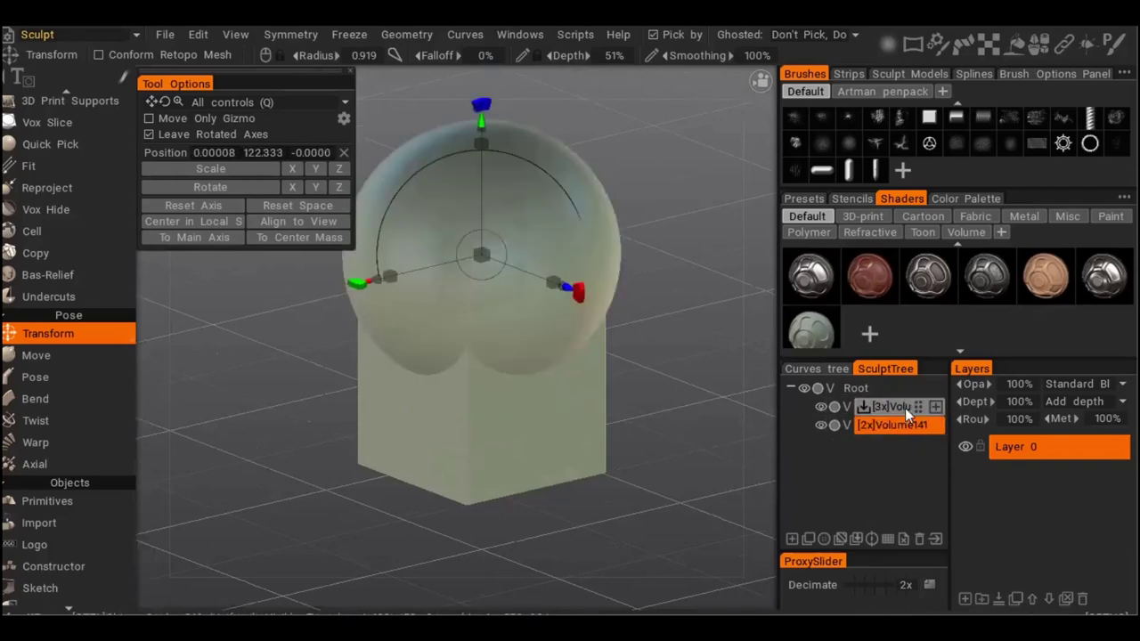
left_click(929, 427)
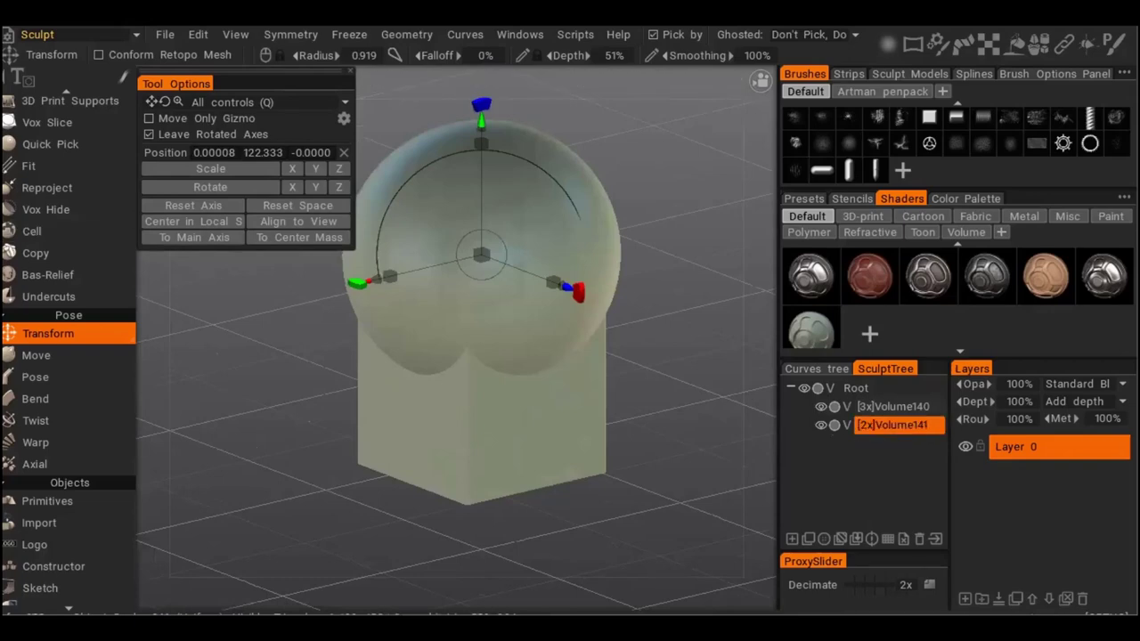
left_click_drag(572, 453, 395, 444, "alt")
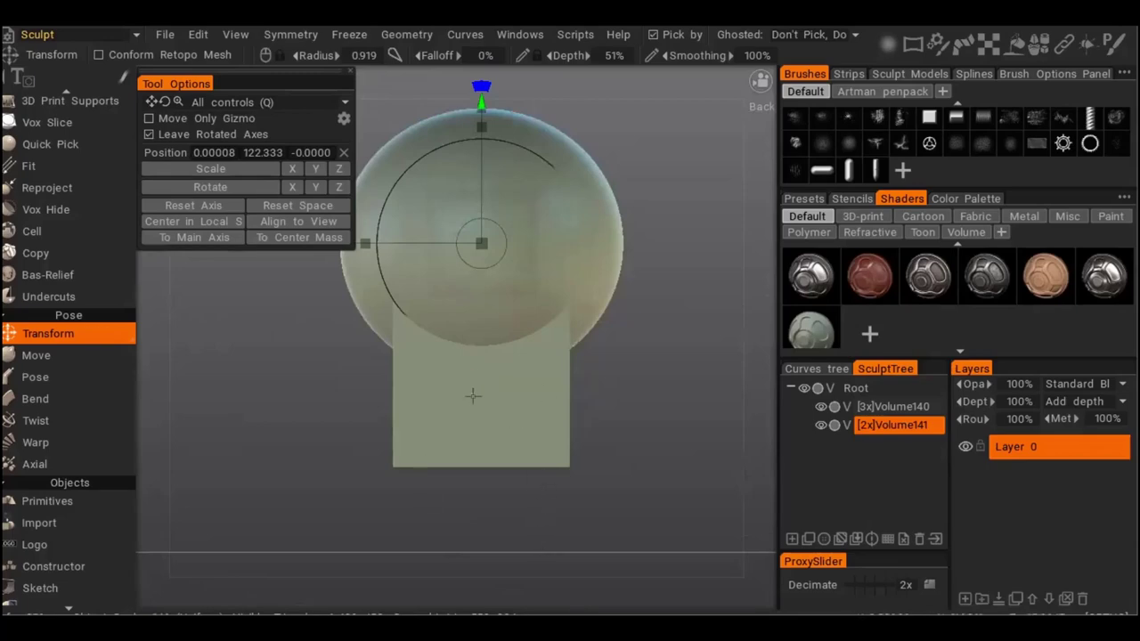
left_click_drag(453, 451, 896, 430)
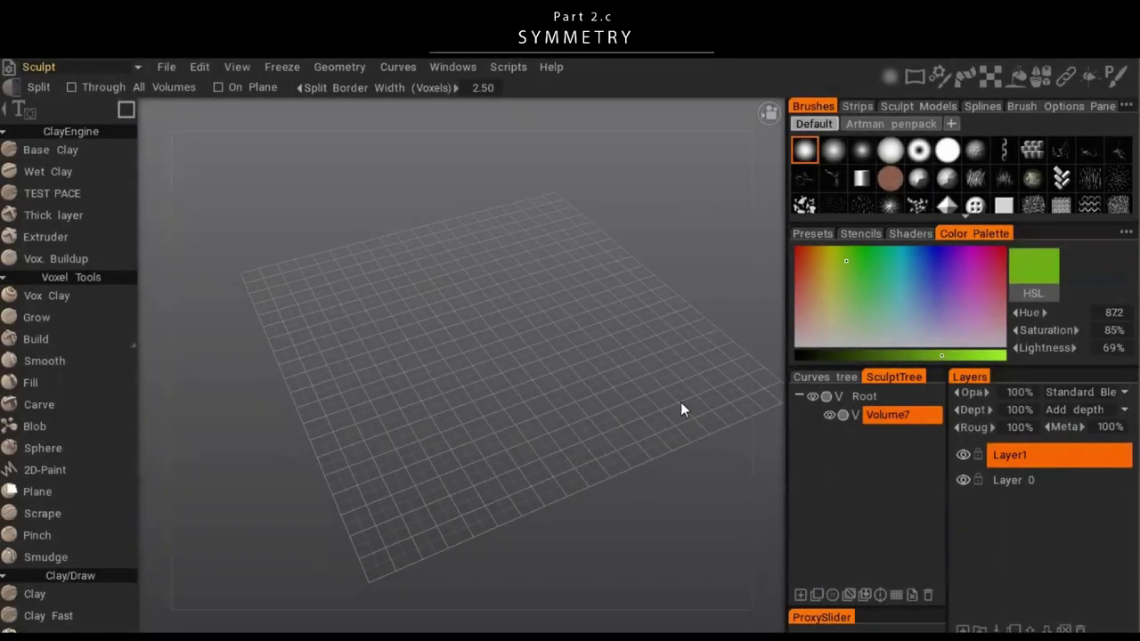
- Open the Symmetry settings for the empty Volume7 scene
left_click_drag(609, 481, 584, 343)
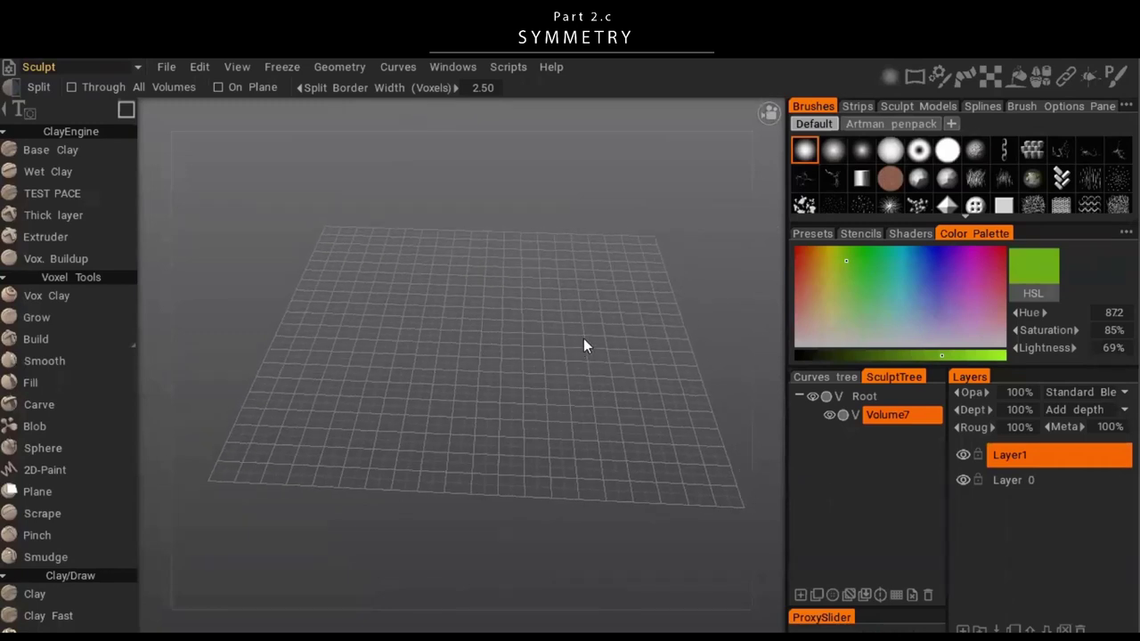
key("s")
left_click_drag(617, 256, 520, 259)
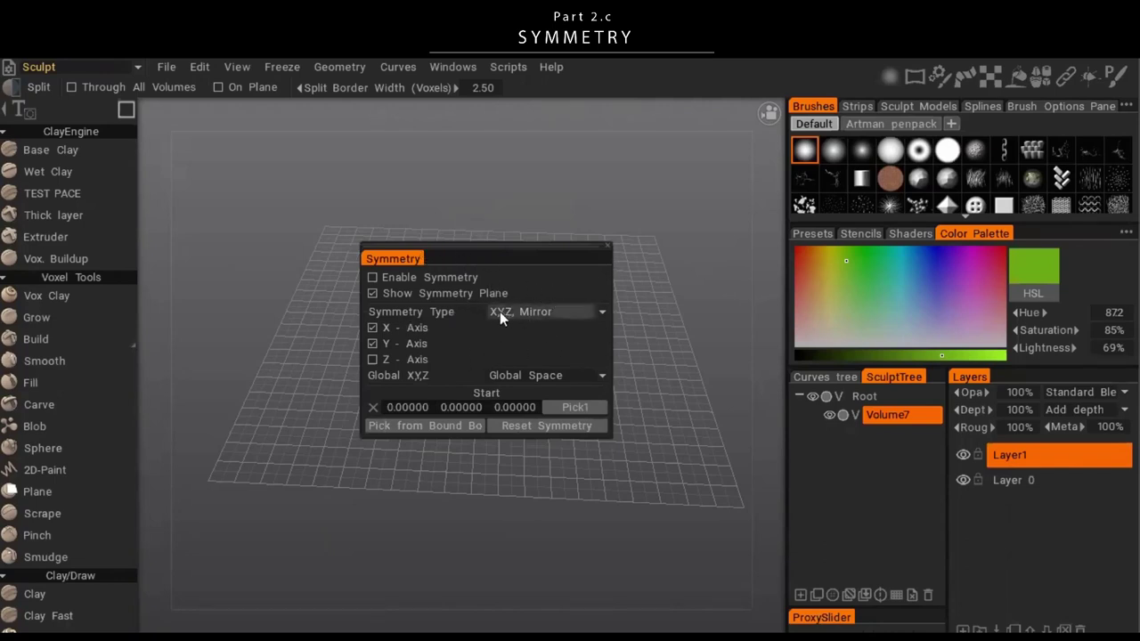
- Enable mirror symmetry along the X axis and place a 103.66 cube primitive at about -455.9, 0, -376.7
left_click(405, 279)
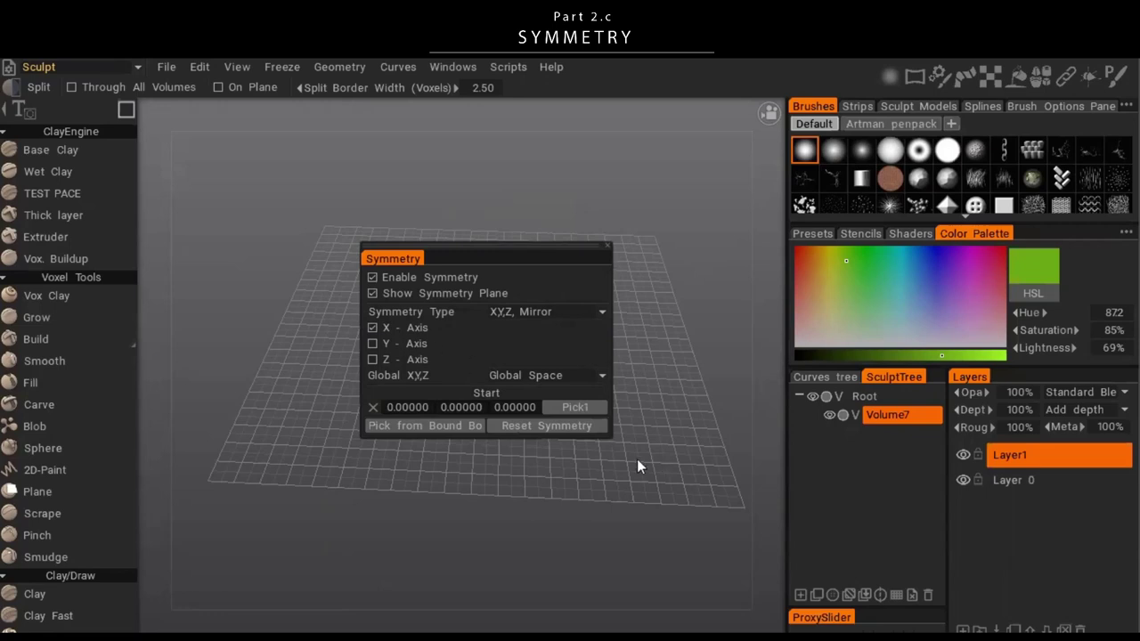
left_click_drag(660, 402, 547, 407, "alt")
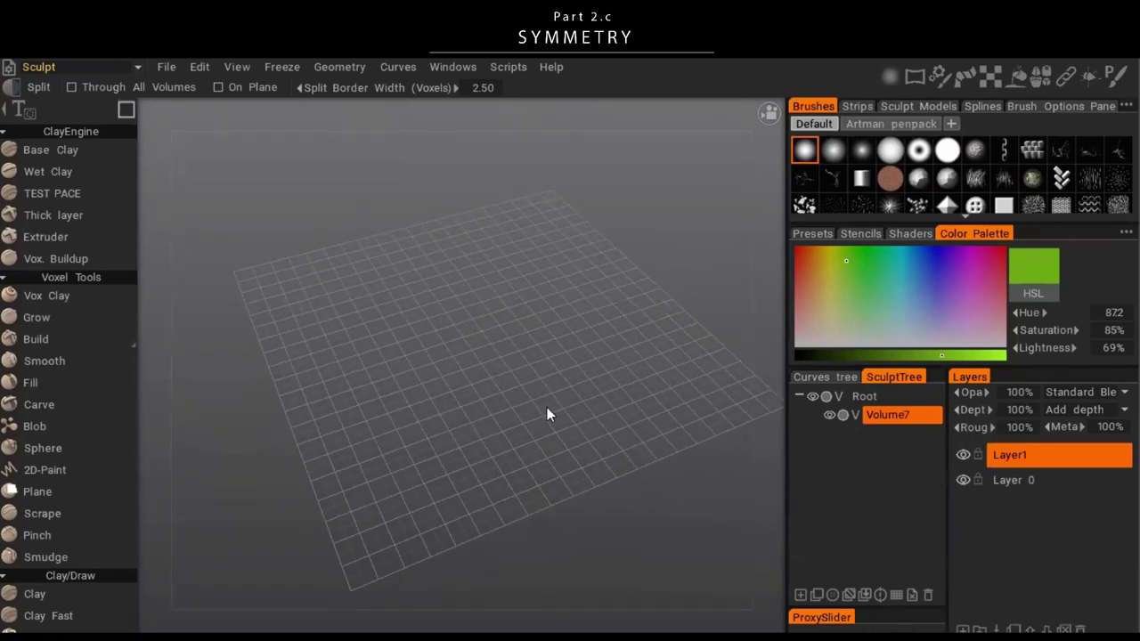
key("space")
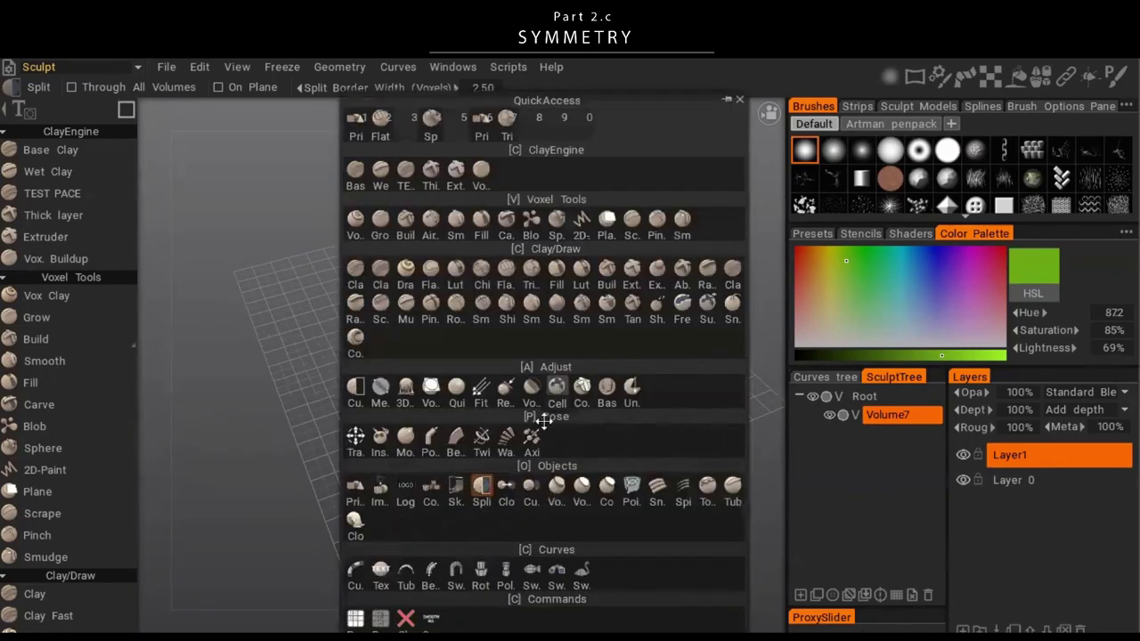
left_click(361, 123)
left_click_drag(403, 338, 375, 275, "alt")
left_click_drag(410, 464, 383, 436)
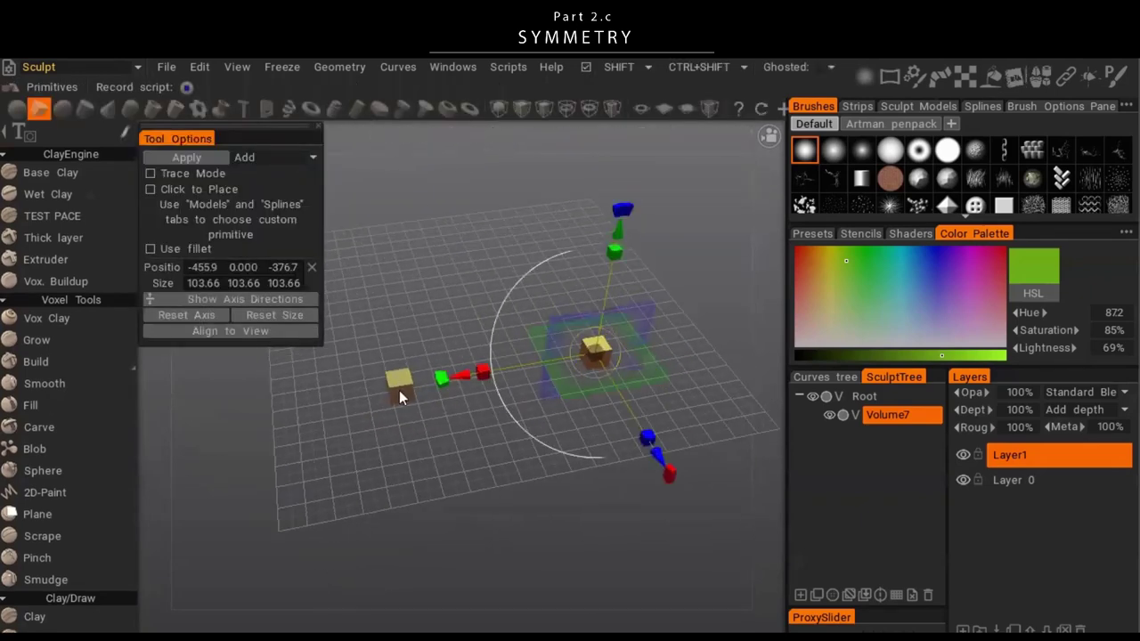
left_click_drag(542, 411, 466, 433)
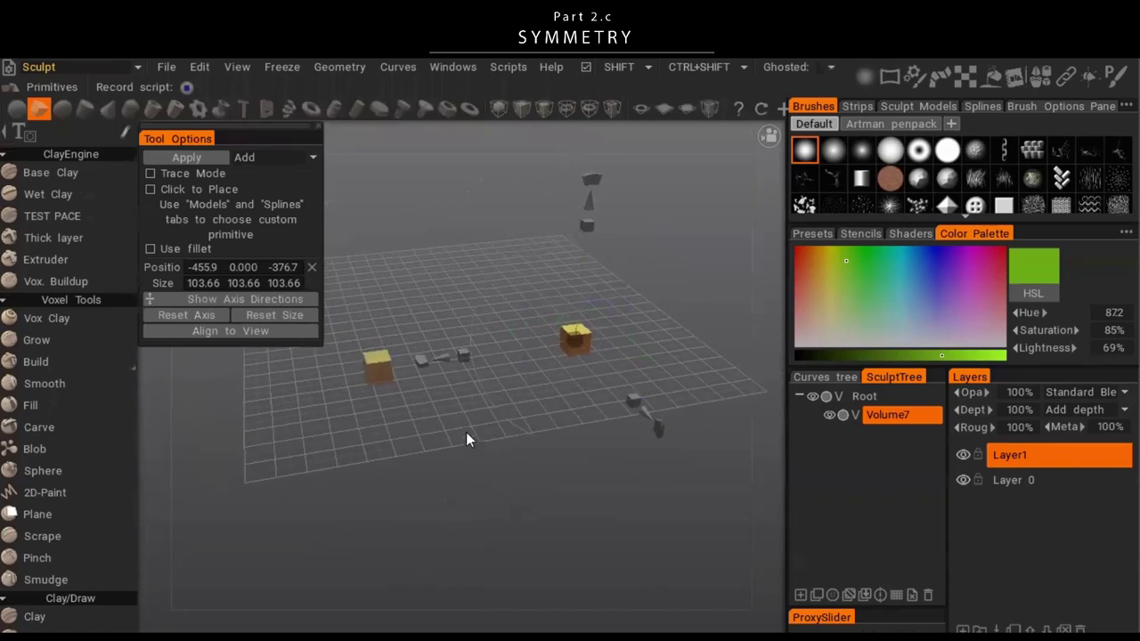
- Add the Y axis to the symmetry, raise the cube primitive to a Y position of about 171.1 and apply it
key("s")
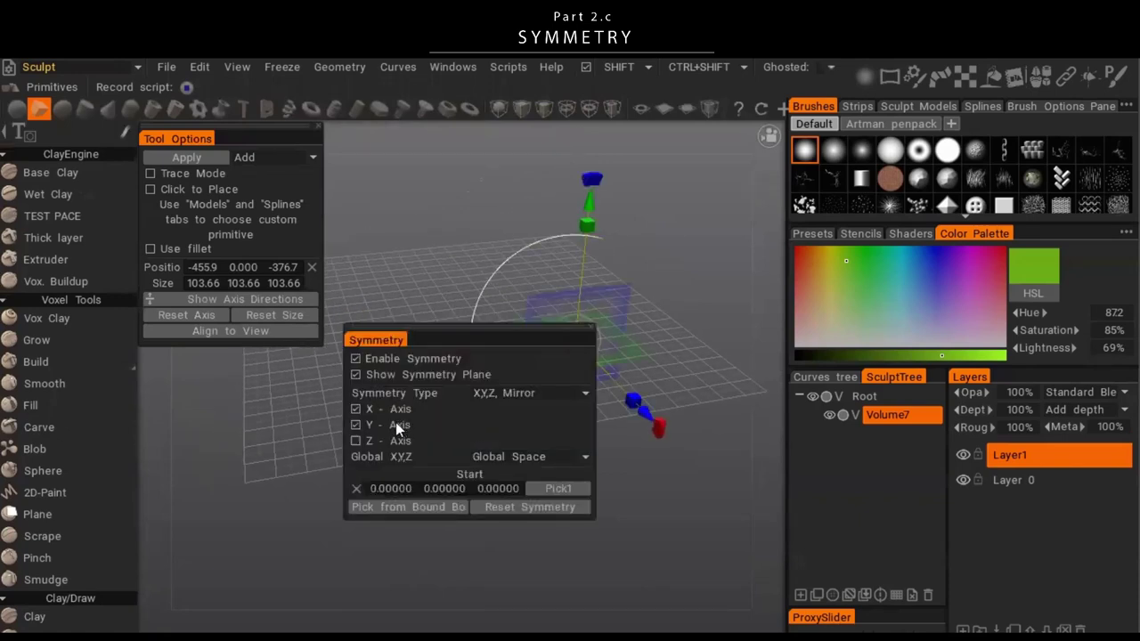
left_click_drag(429, 206, 413, 192)
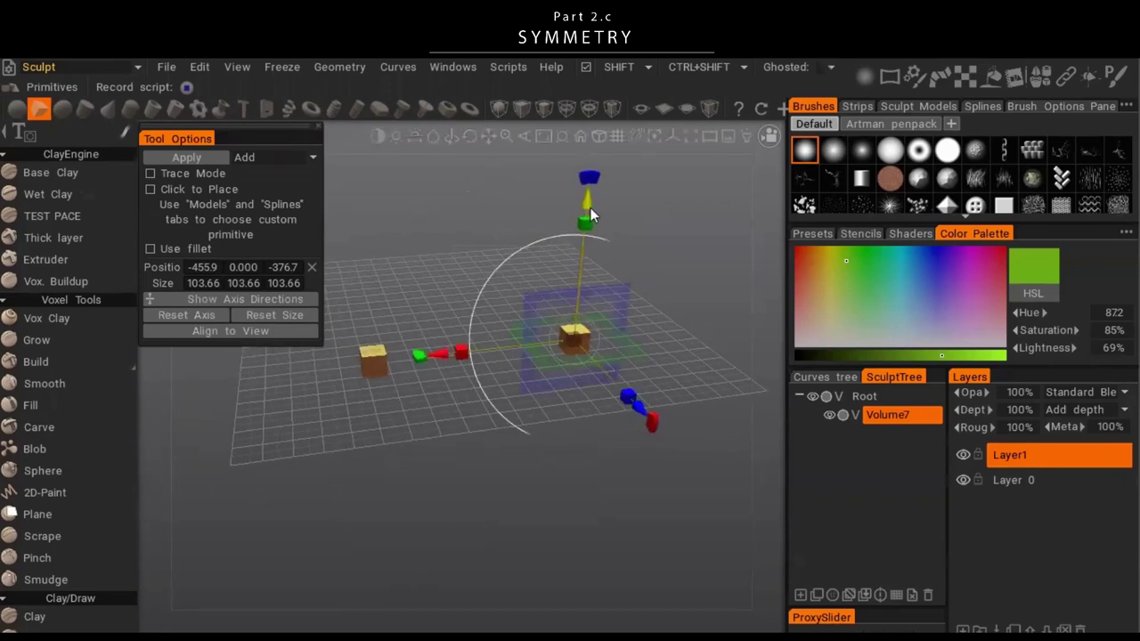
left_click_drag(588, 204, 590, 156)
left_click_drag(464, 348, 466, 299)
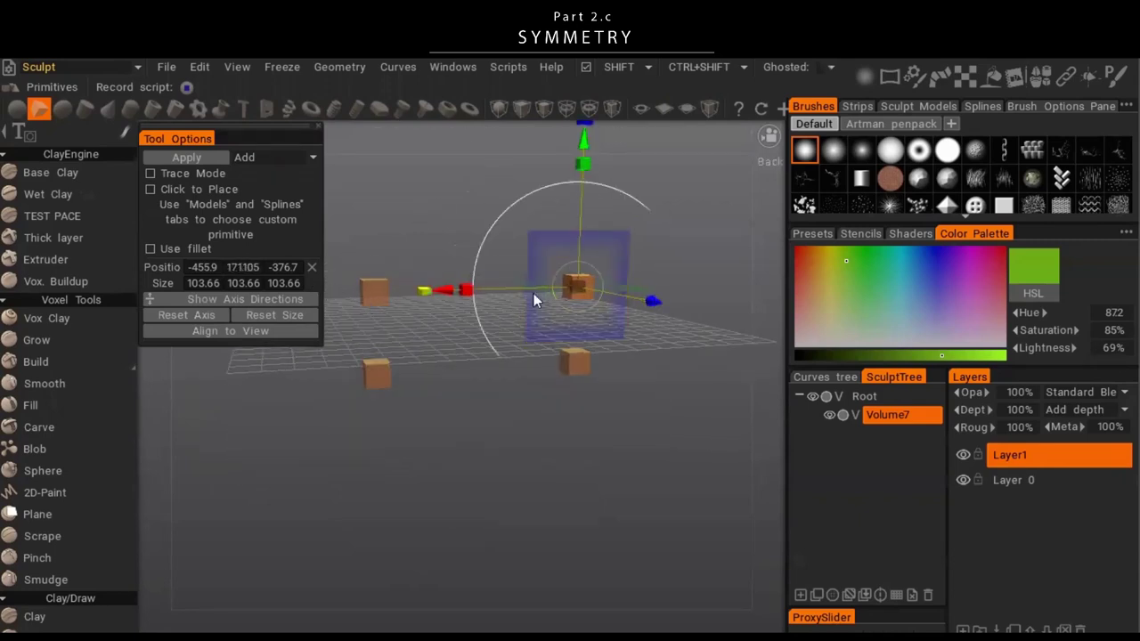
left_click_drag(421, 339, 597, 277)
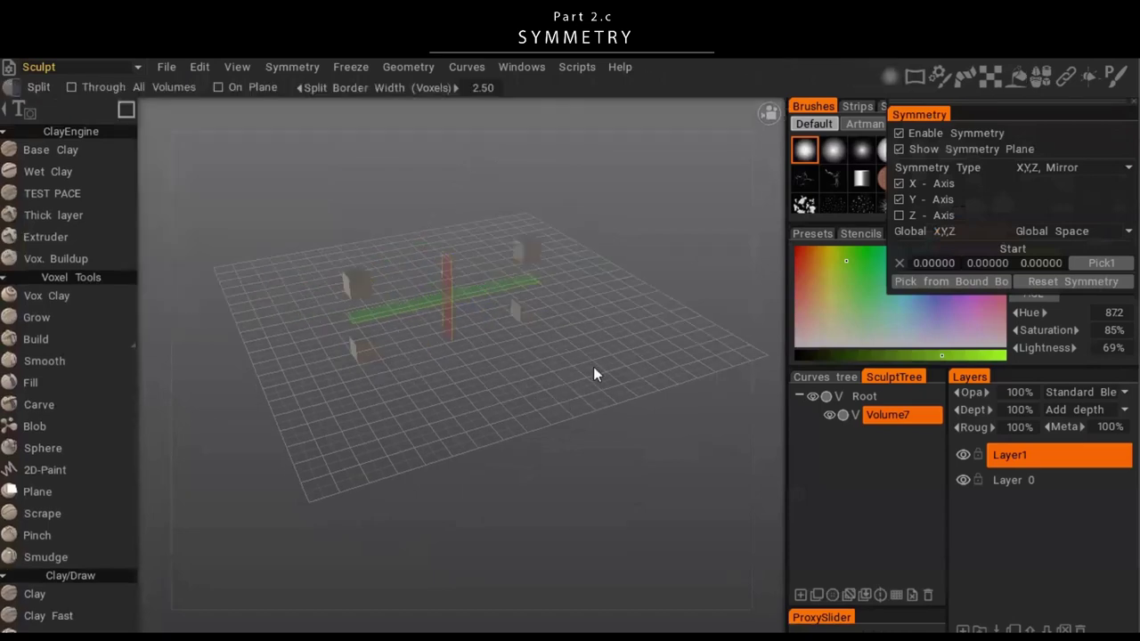
- Turn off symmetry for the mirrored cubes and close the Symmetry settings
left_click_drag(574, 409, 486, 381)
left_click_drag(505, 425, 484, 384)
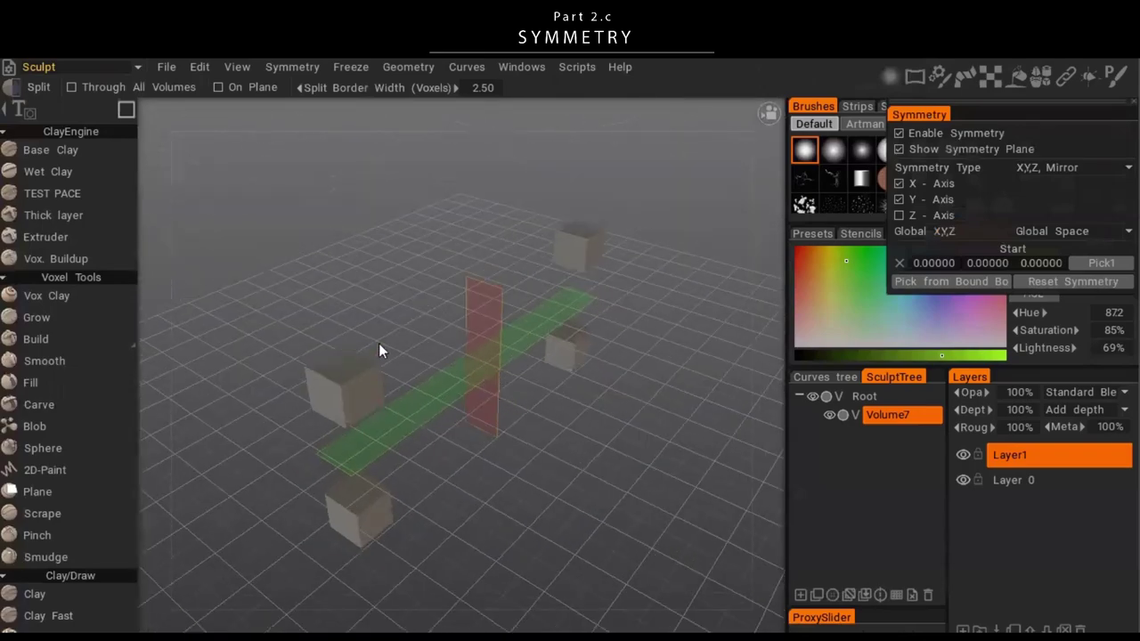
left_click_drag(395, 336, 485, 394)
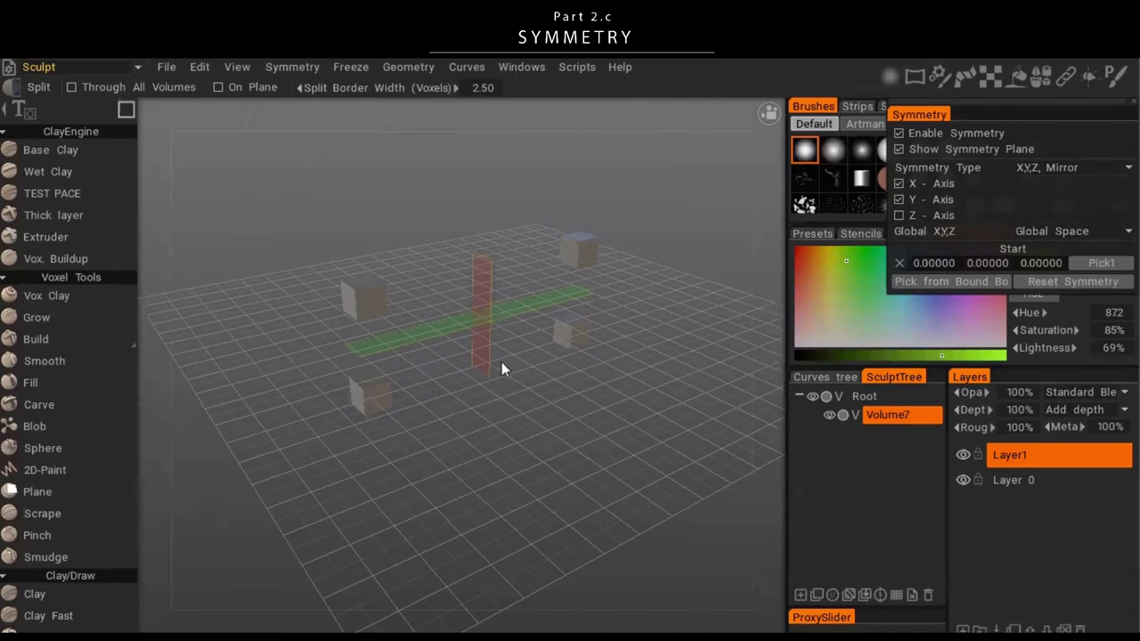
left_click_drag(609, 298, 466, 355)
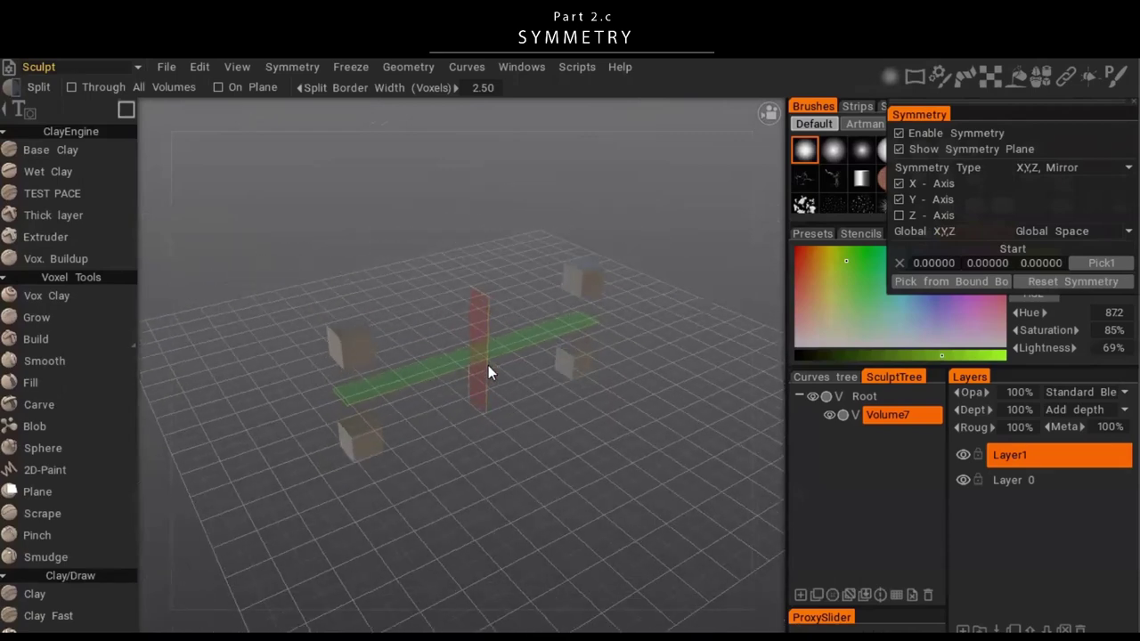
key("s")
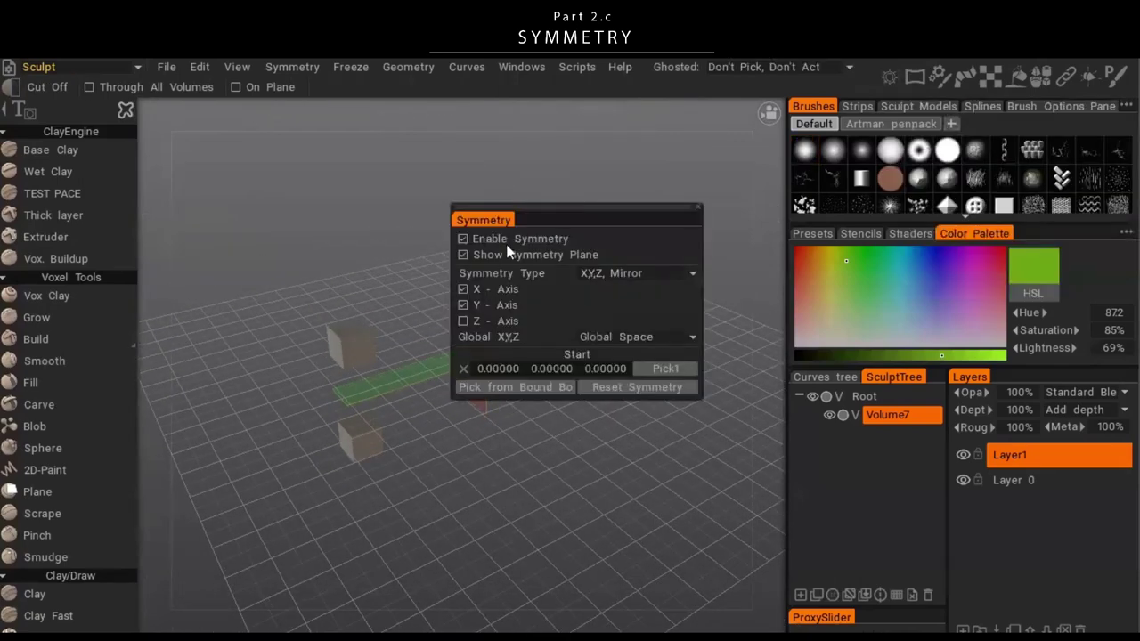
left_click(507, 234)
left_click_drag(432, 400, 317, 414)
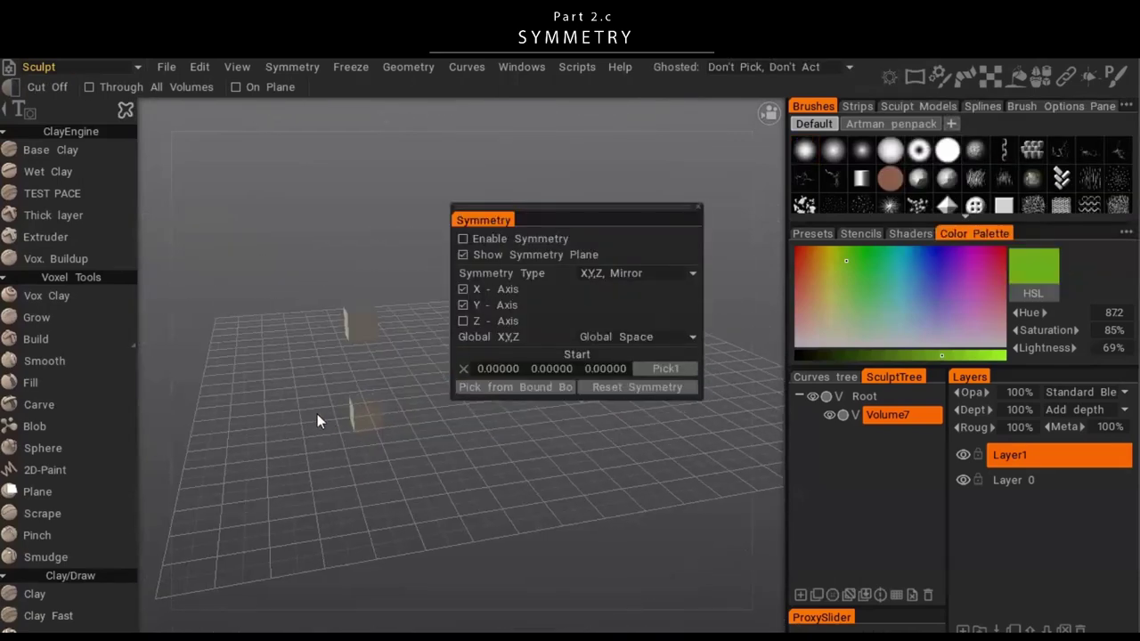
left_click(698, 208)
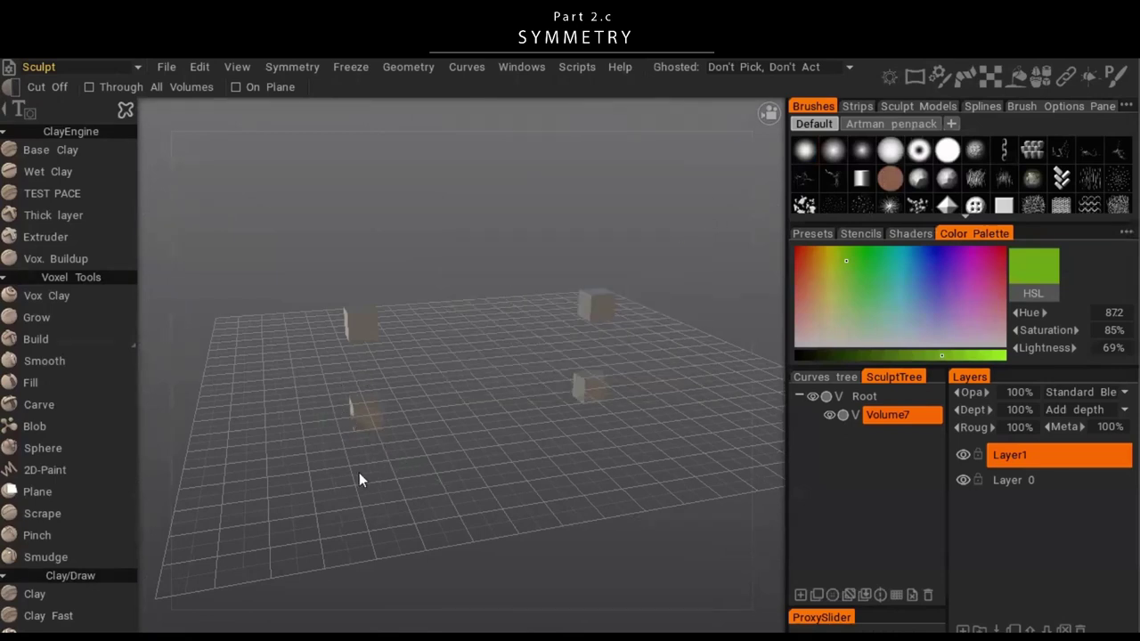
- Cut off the three other mirrored cubes so that a single cube is left in Volume7
left_click_drag(533, 288, 461, 386)
scroll(615, 414, "up", 5)
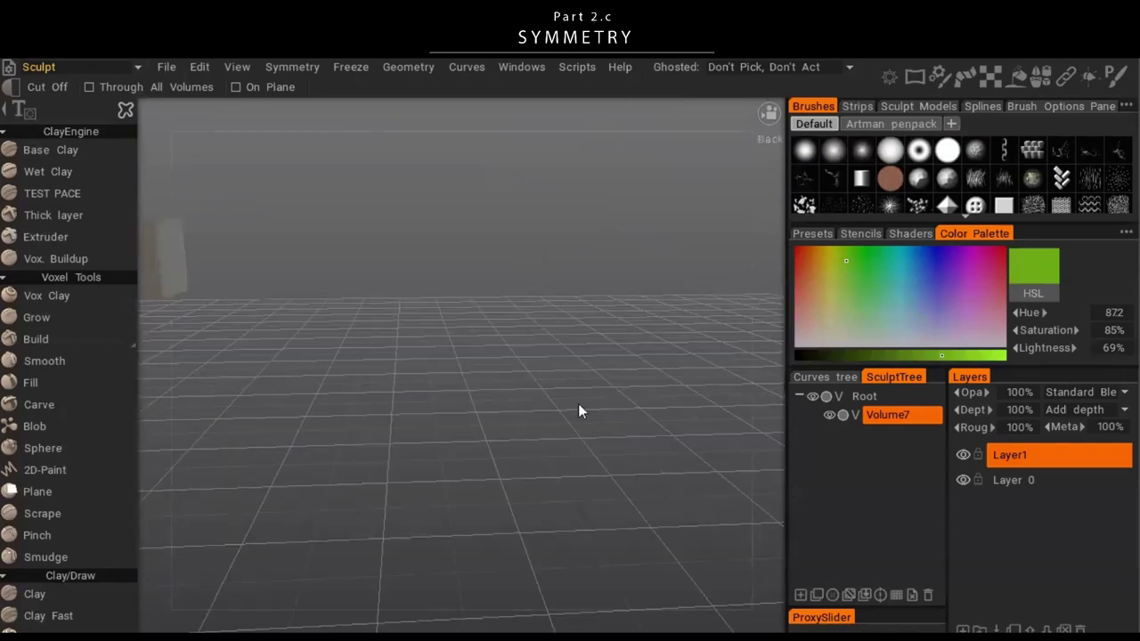
left_click_drag(578, 403, 484, 419)
middle_click_drag(485, 419, 462, 373)
left_click_drag(462, 375, 625, 372)
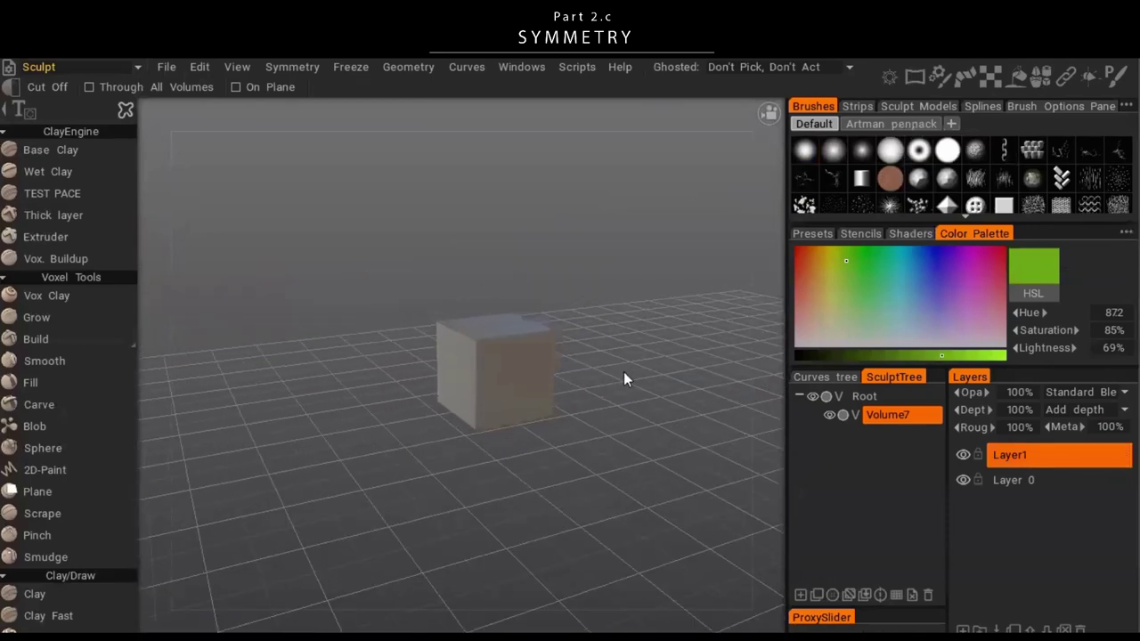
- Enable symmetry again and keep the Symmetry settings as a floating panel over the viewport
key("s")
left_click_drag(671, 231, 882, 209)
left_click(703, 236)
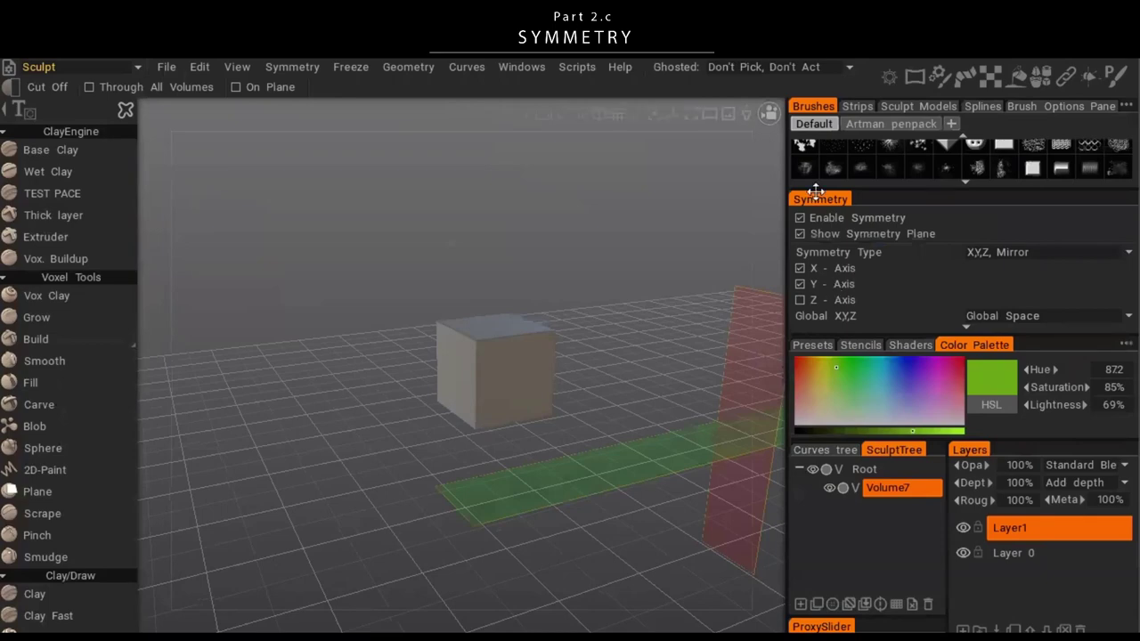
left_click_drag(814, 188, 180, 154)
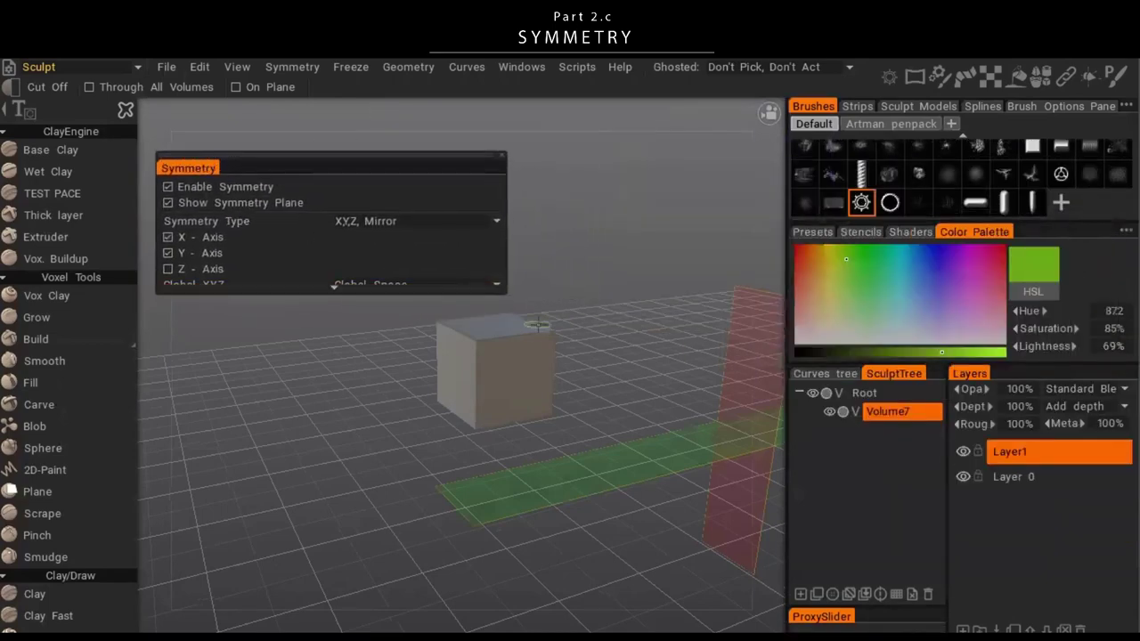
- Resize the Symmetry panel to expose all its options, including the start coordinates, Pick from Bound Box and Reset Symmetry
right_click_drag(538, 324, 423, 396)
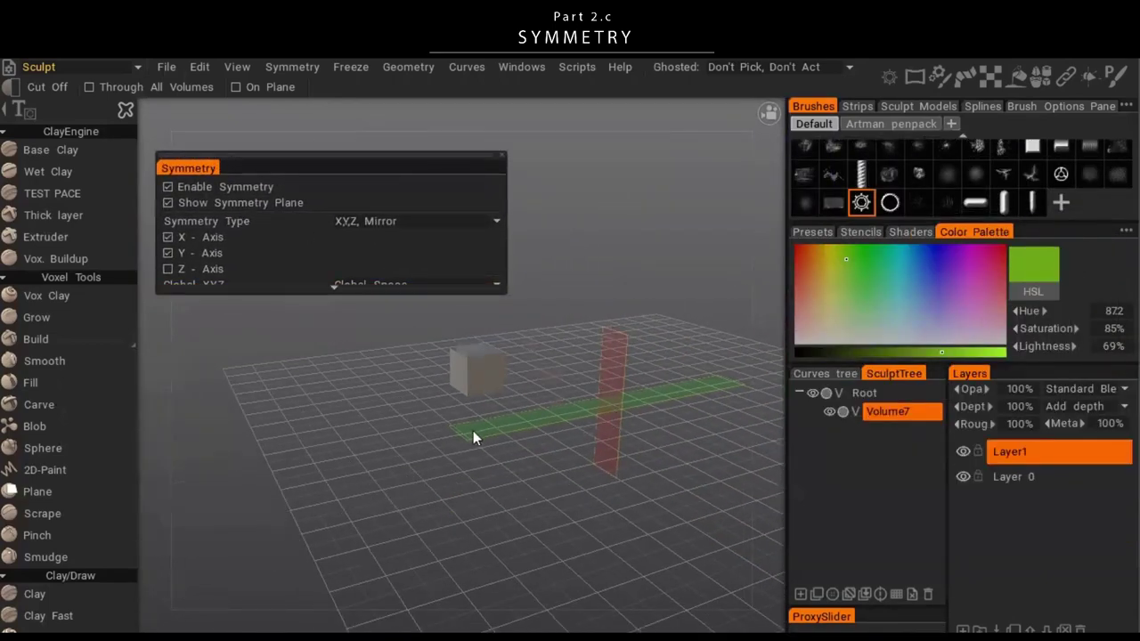
left_click_drag(682, 402, 458, 480)
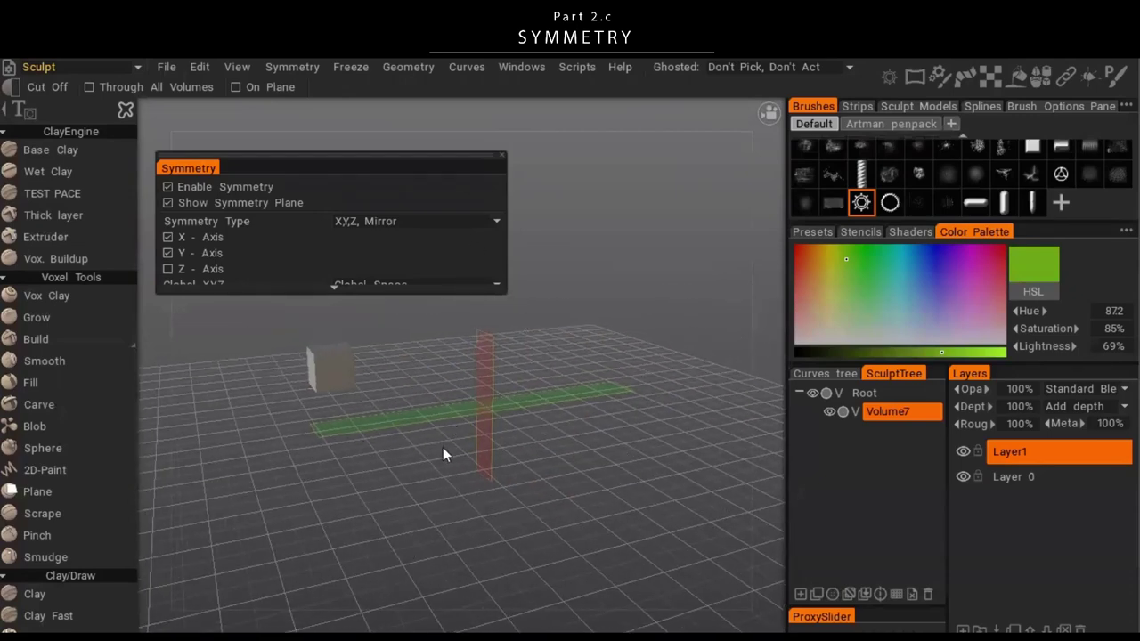
middle_click_drag(443, 449, 505, 450)
mouse_move(538, 378)
left_mouse_down()
mouse_move(522, 446)
mouse_move(416, 390)
left_mouse_up()
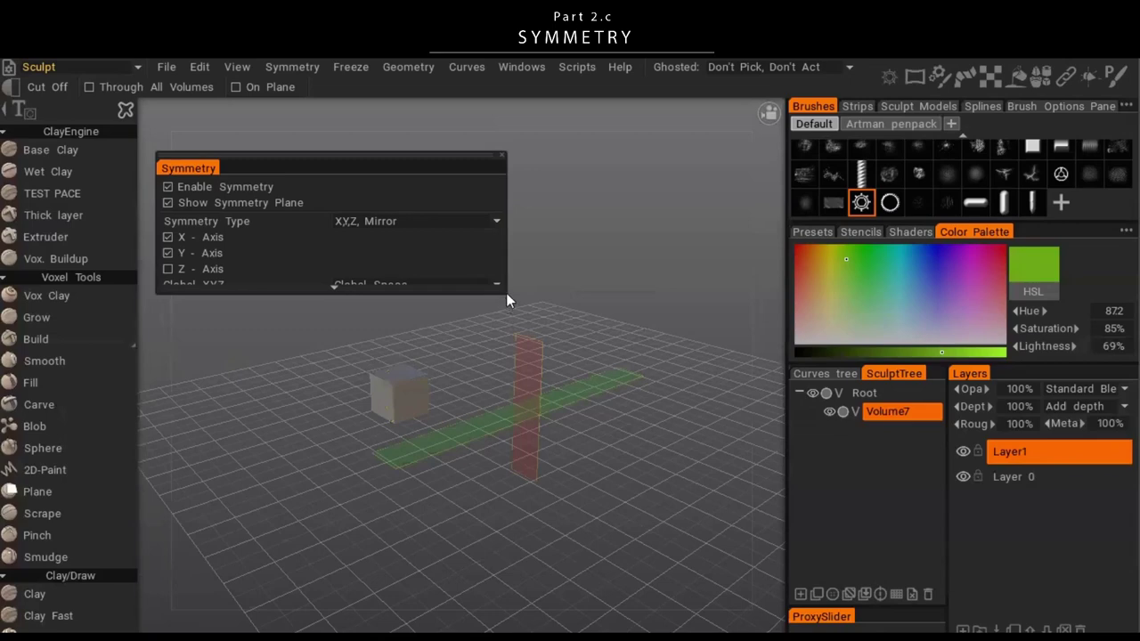
left_click_drag(501, 287, 365, 357)
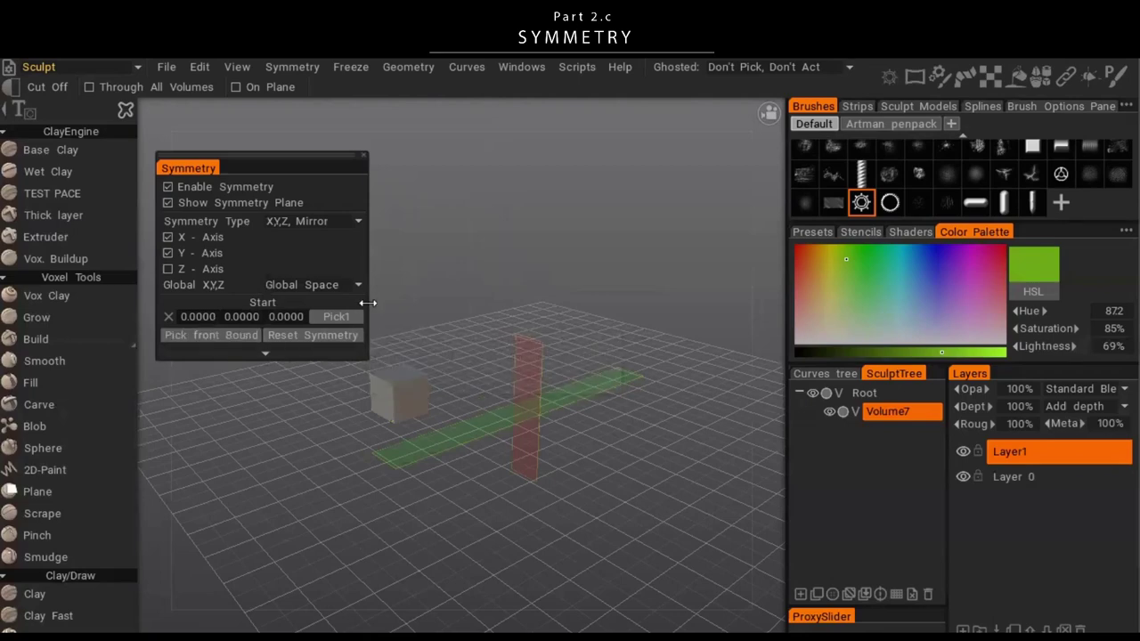
left_click_drag(368, 303, 448, 302)
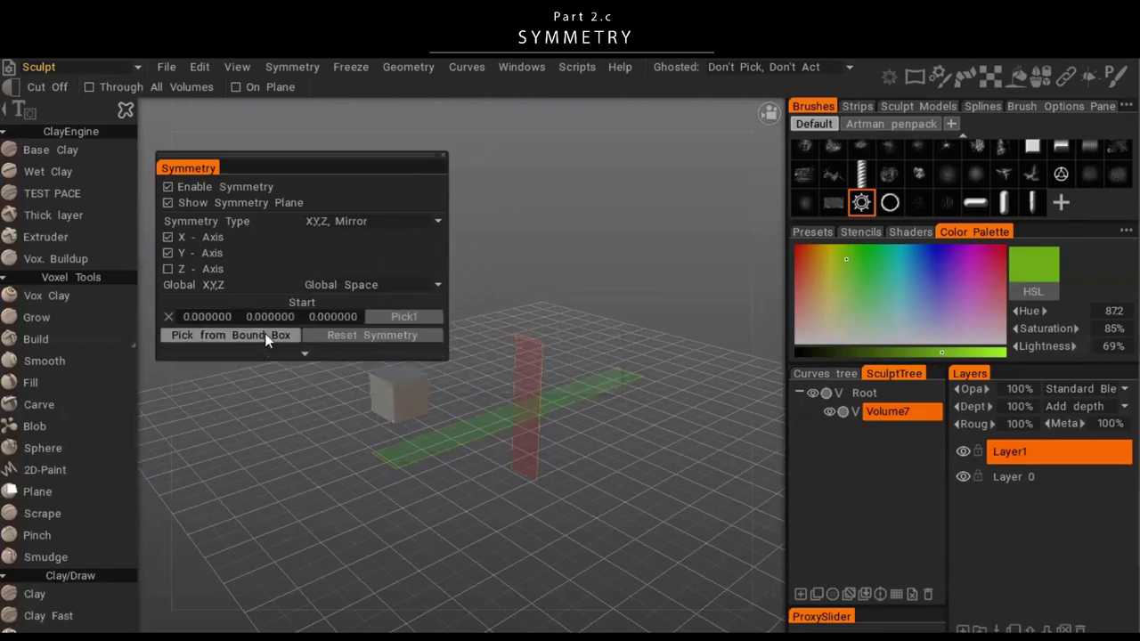
- Try picking the symmetry start from the cube's bounding box, reset the symmetry and pick it from the bounding box again
left_click(264, 335)
left_click_drag(385, 427, 654, 392)
left_click(395, 336)
left_click_drag(730, 331, 637, 306)
left_click_drag(540, 388, 301, 340)
left_click(262, 339)
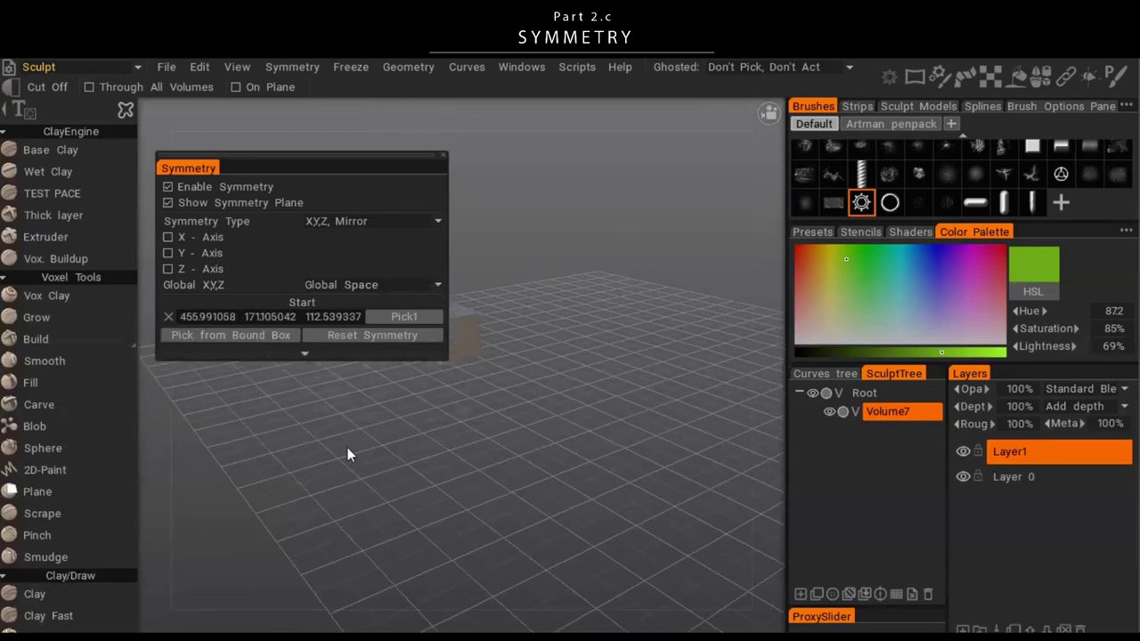
- Reset the symmetry, enable only the X axis and pick the start point from the cube's bounding box
middle_click_drag(357, 453, 547, 487)
right_click_drag(552, 483, 700, 391)
left_click_drag(699, 395, 540, 392)
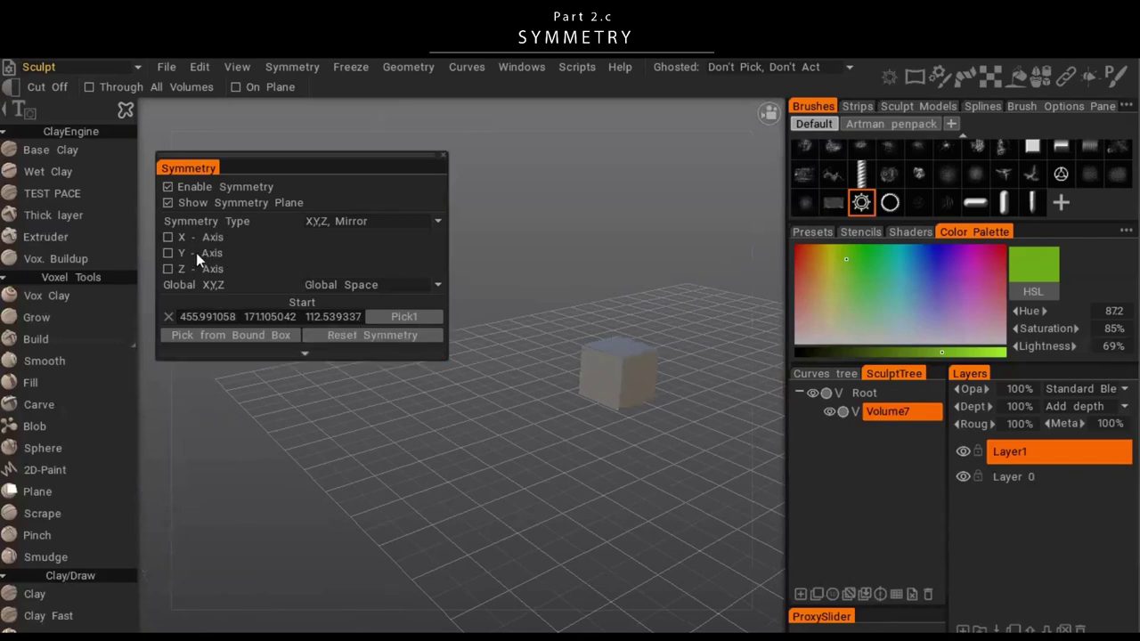
left_click(168, 236)
left_click(169, 253)
left_click(371, 335)
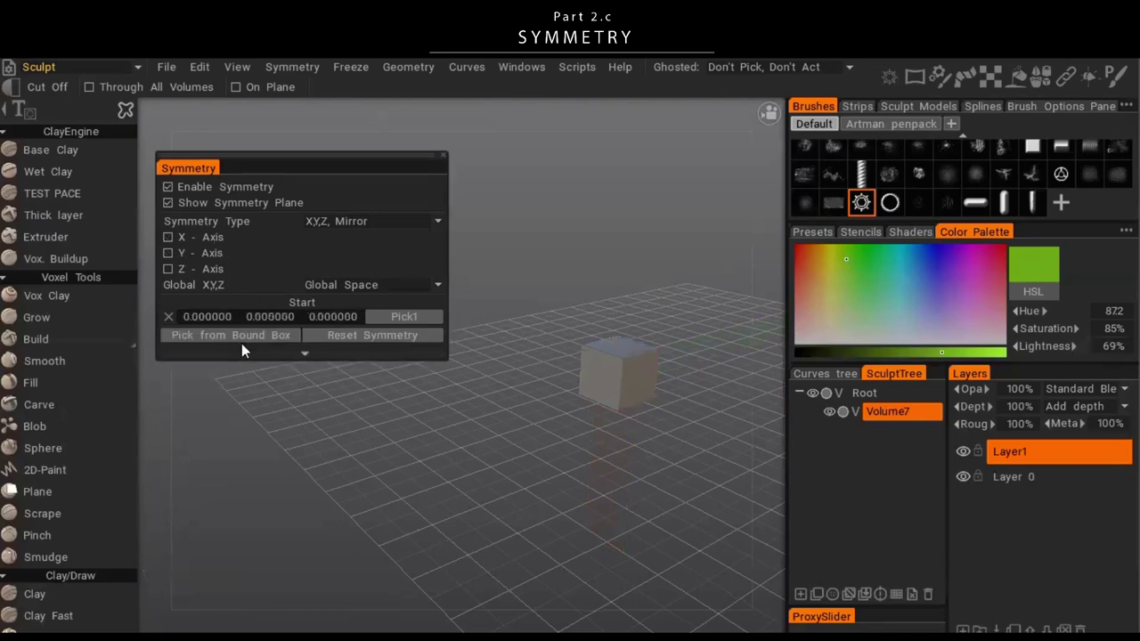
left_click(196, 238)
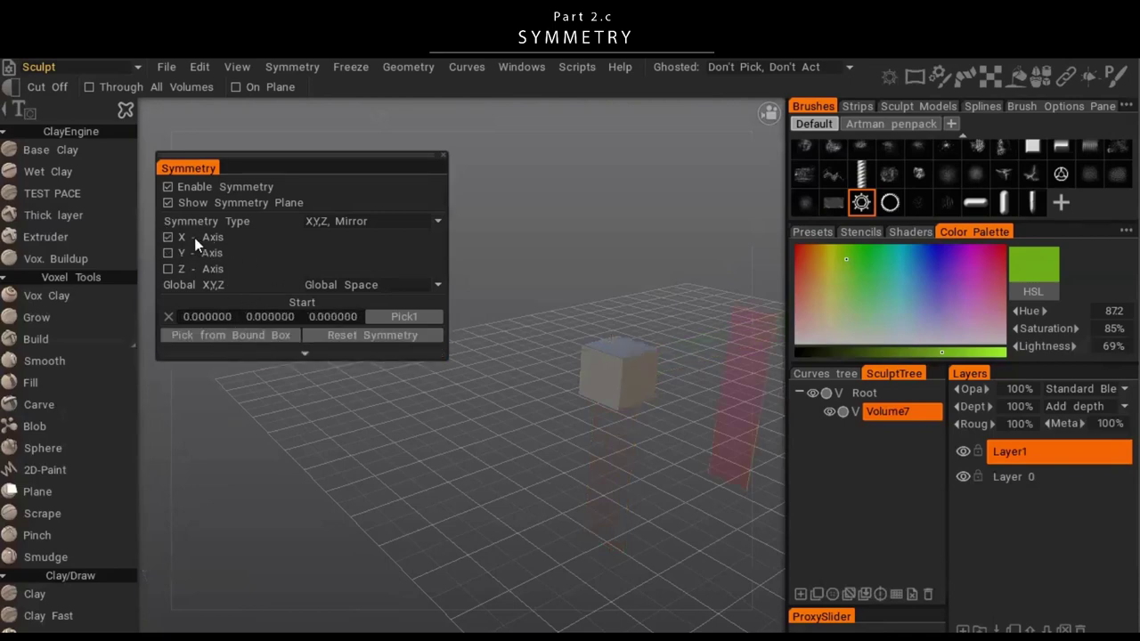
left_click(271, 335)
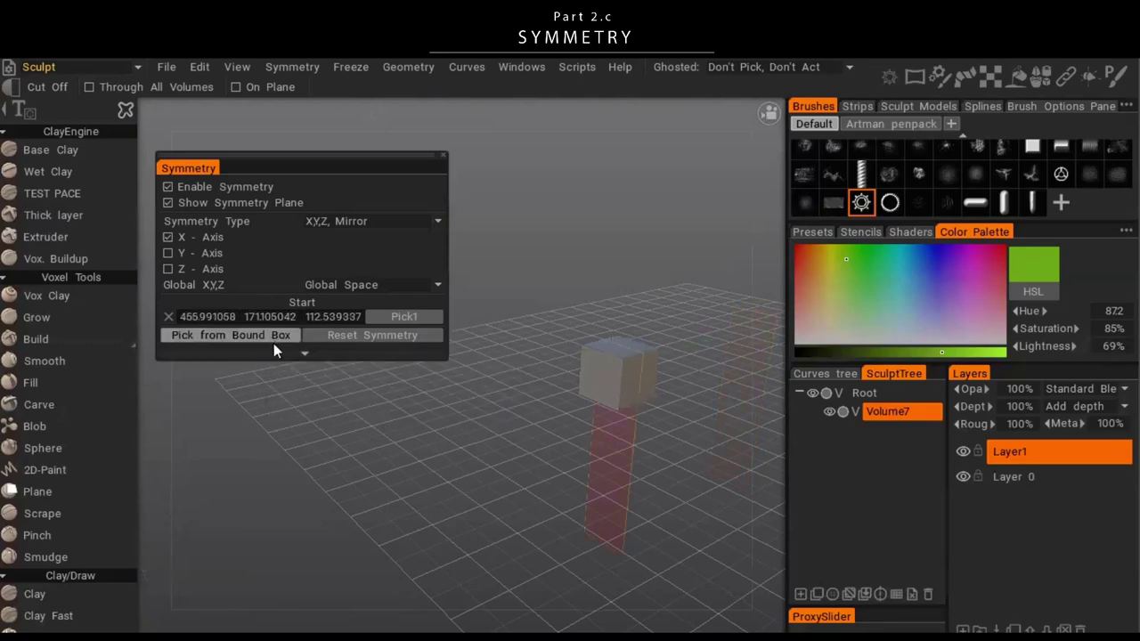
mouse_move(529, 346)
left_mouse_down()
mouse_move(464, 370)
mouse_move(542, 345)
mouse_move(583, 371)
mouse_move(469, 413)
mouse_move(747, 430)
mouse_move(588, 463)
mouse_move(598, 413)
mouse_move(542, 407)
left_mouse_up()
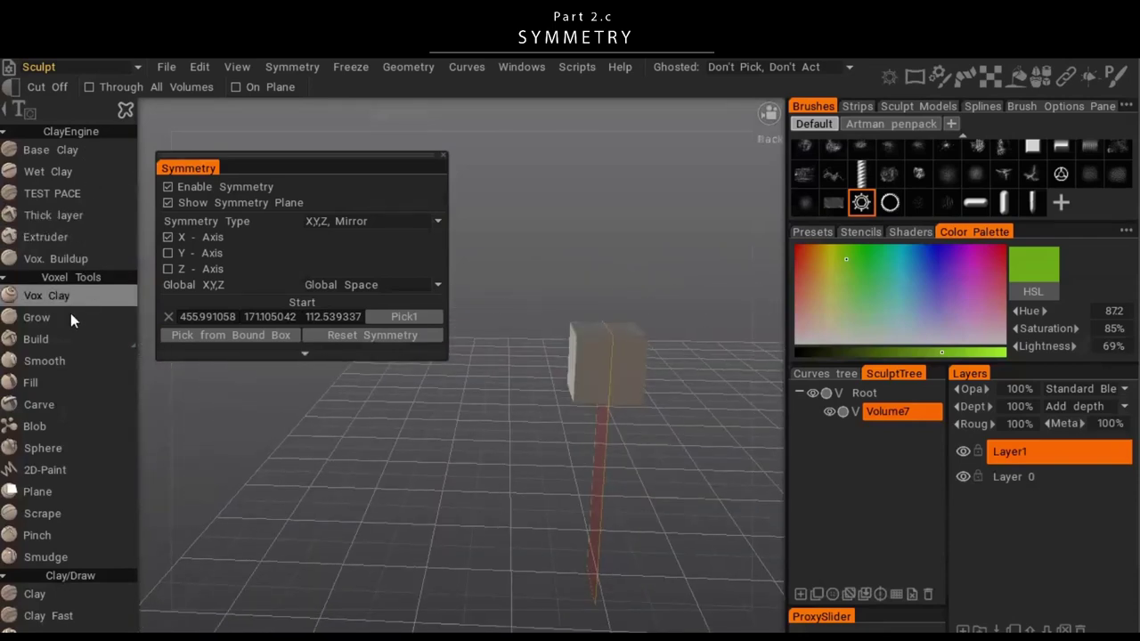
- Try the Carve tool on the cube's face with X-axis mirroring
left_click(49, 405)
right_click_drag(597, 370, 585, 367)
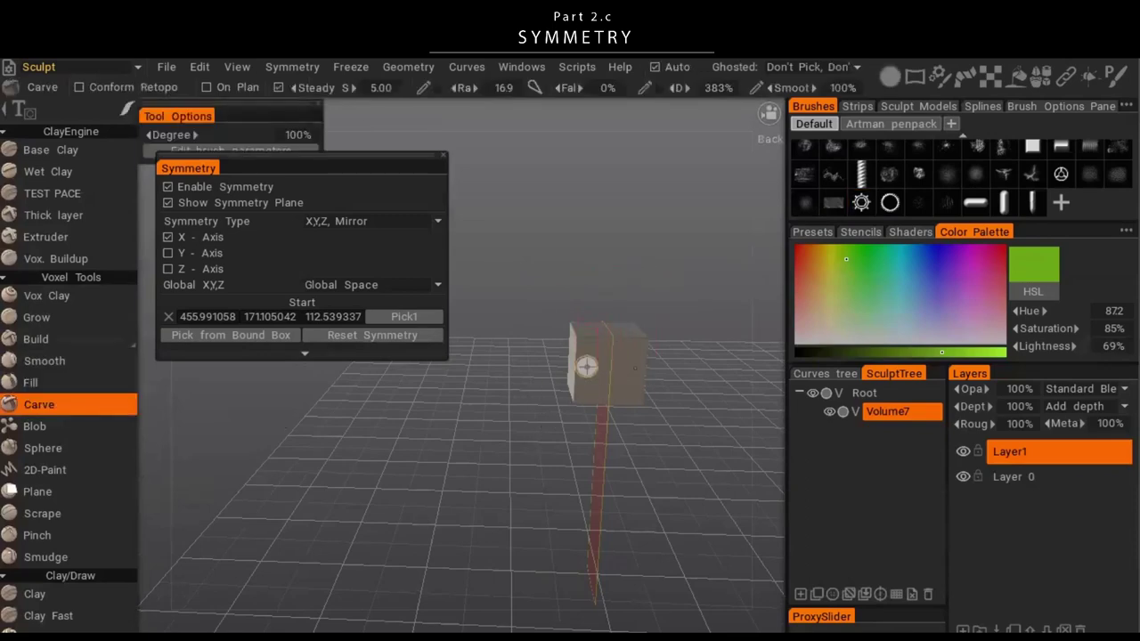
mouse_move(585, 367)
left_mouse_down()
mouse_move(574, 358)
mouse_move(674, 359)
mouse_move(562, 400)
mouse_move(549, 461)
mouse_move(705, 383)
mouse_move(651, 479)
mouse_move(543, 449)
mouse_move(562, 443)
mouse_move(545, 395)
left_mouse_up()
- Add Y-axis symmetry and carve further strokes on the cube with the brush depth at 234%
left_click(197, 253)
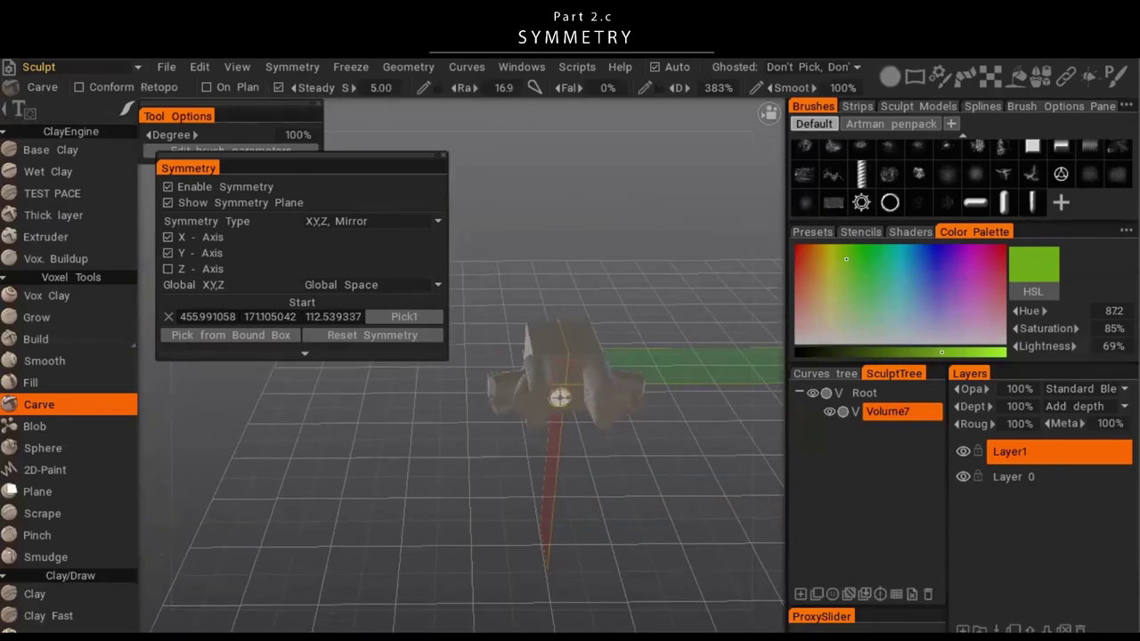
right_click_drag(563, 388, 565, 396)
mouse_move(543, 364)
left_mouse_down()
mouse_move(595, 352)
mouse_move(690, 360)
mouse_move(695, 374)
left_mouse_up()
mouse_move(684, 429)
left_mouse_down()
mouse_move(677, 415)
mouse_move(715, 473)
mouse_move(644, 432)
mouse_move(546, 421)
left_mouse_up()
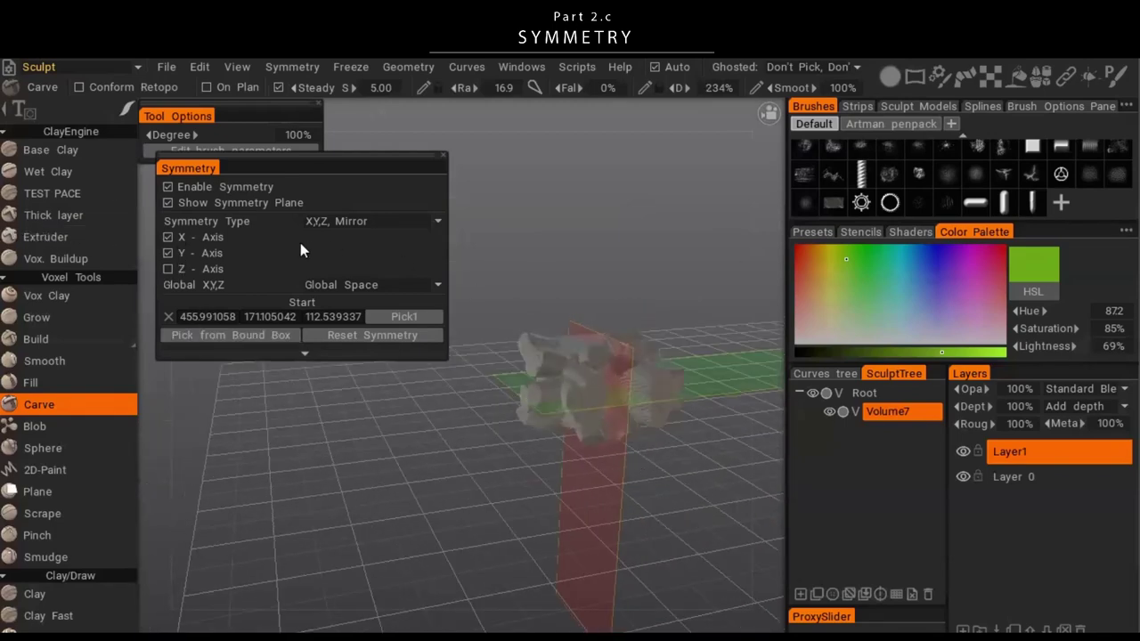
- Undo the carving strokes on the cube and leave only X-axis symmetry enabled
left_click(182, 237)
left_click(190, 253)
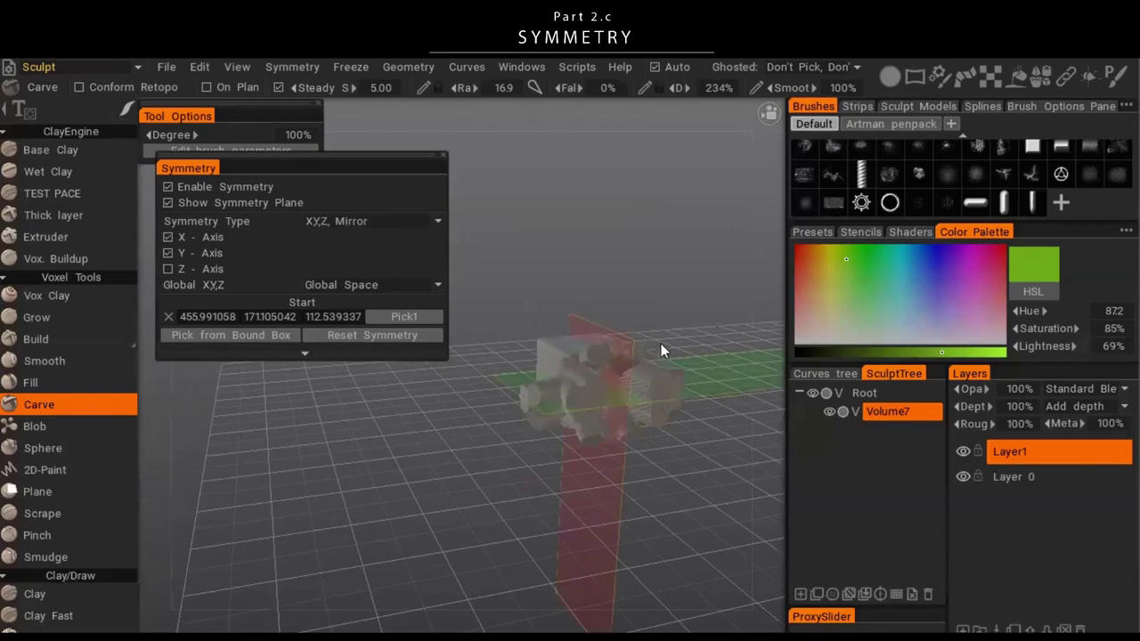
left_click_drag(609, 401, 562, 395, "alt")
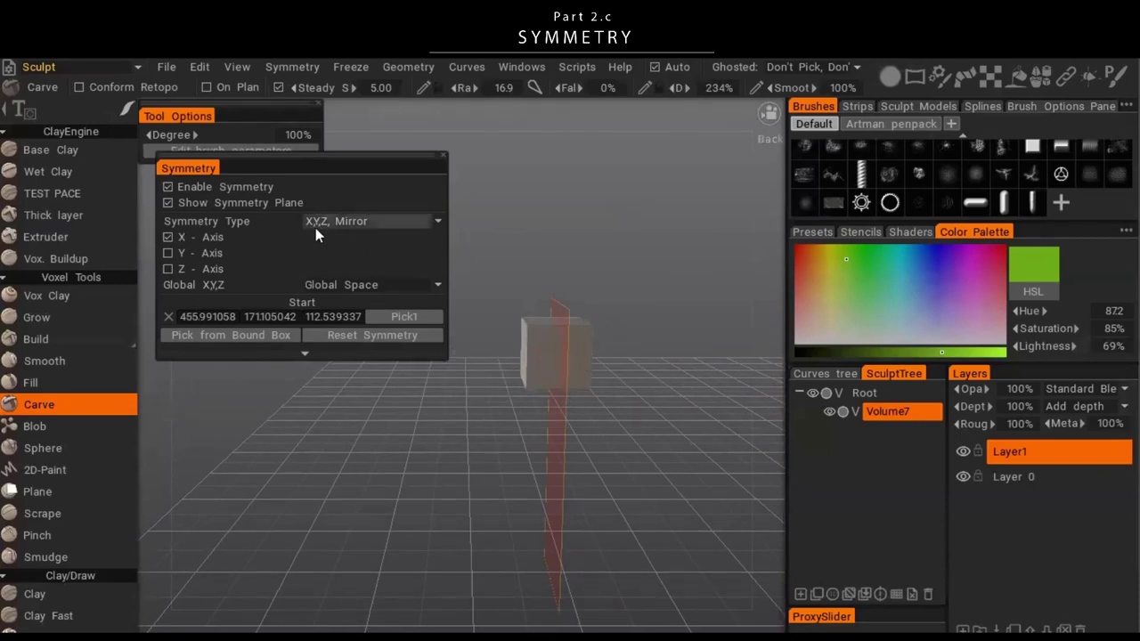
- Clear the cube from the current sculpt volume and close the symmetry settings
left_click(416, 221)
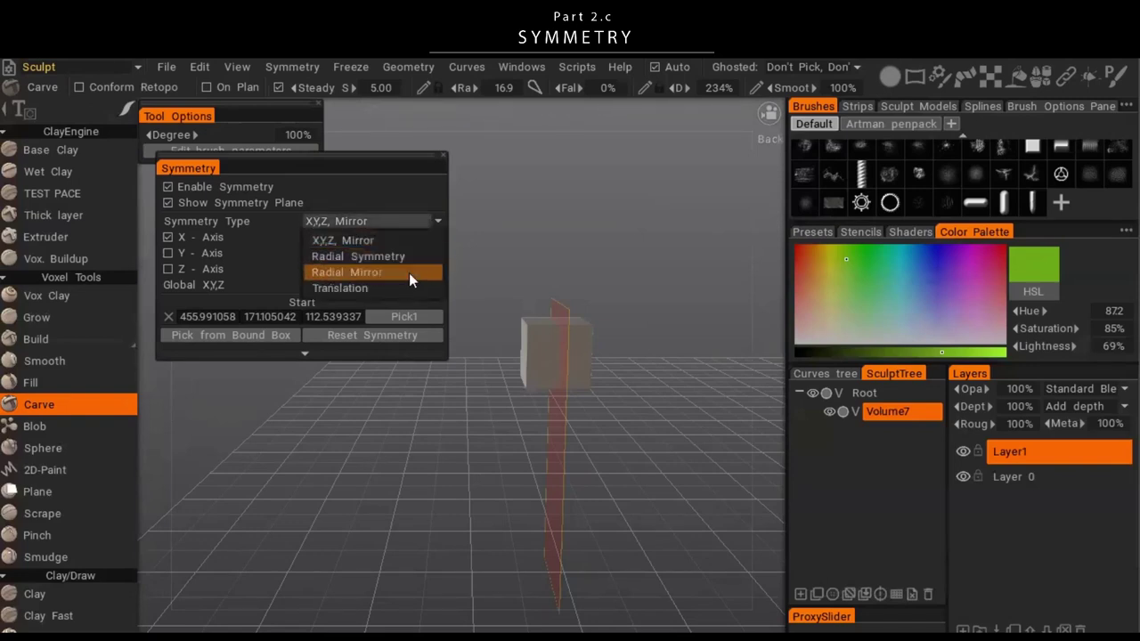
left_click_drag(563, 301, 576, 447)
left_click_drag(519, 470, 628, 433)
left_click(913, 593)
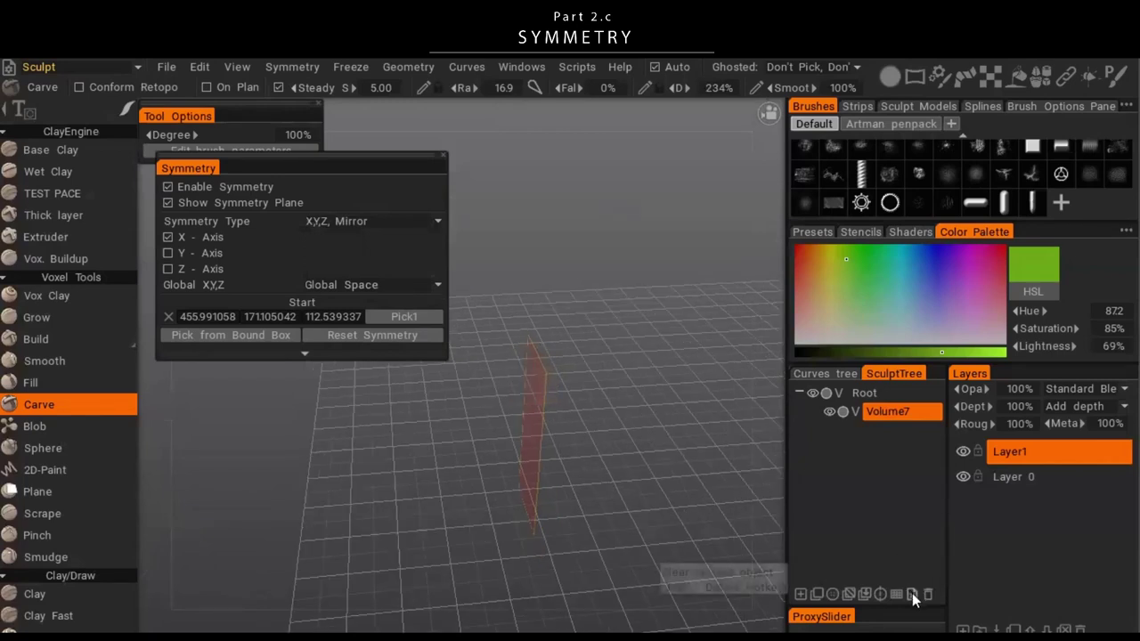
key("s")
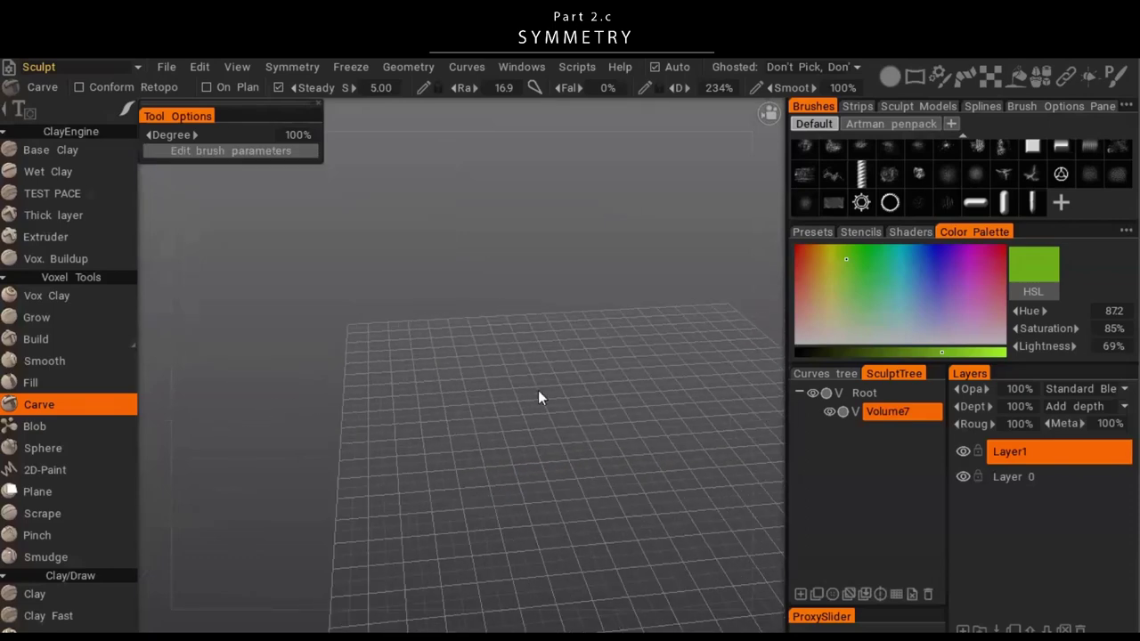
- Add a cylinder primitive to the emptied volume on the grid
key("space")
left_click(349, 121)
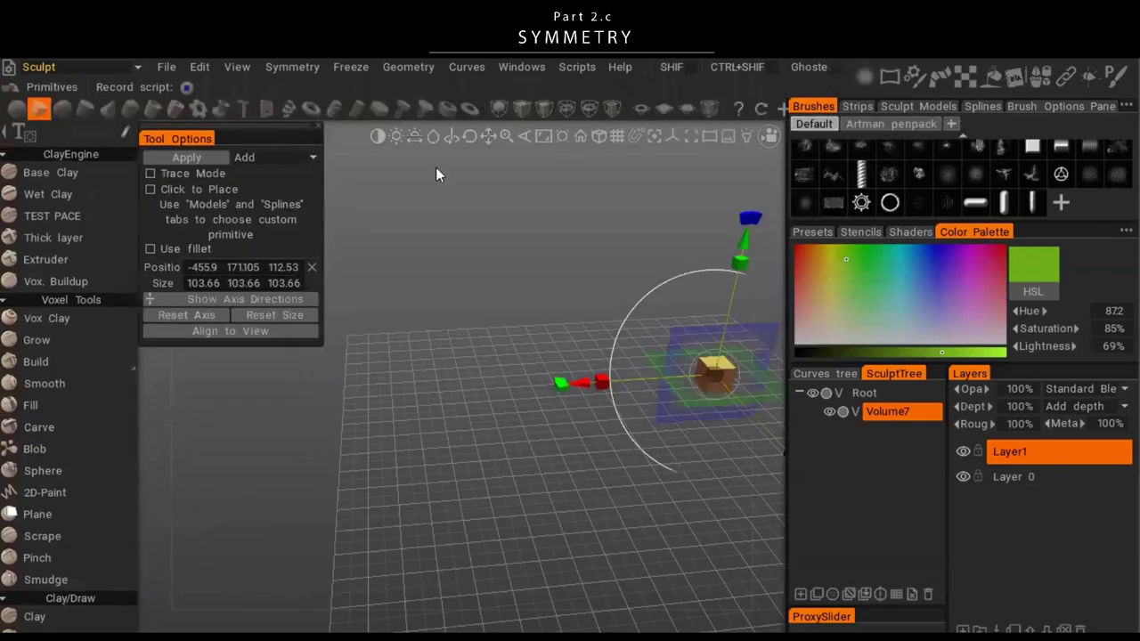
left_click(91, 111)
right_click_drag(541, 394, 612, 431)
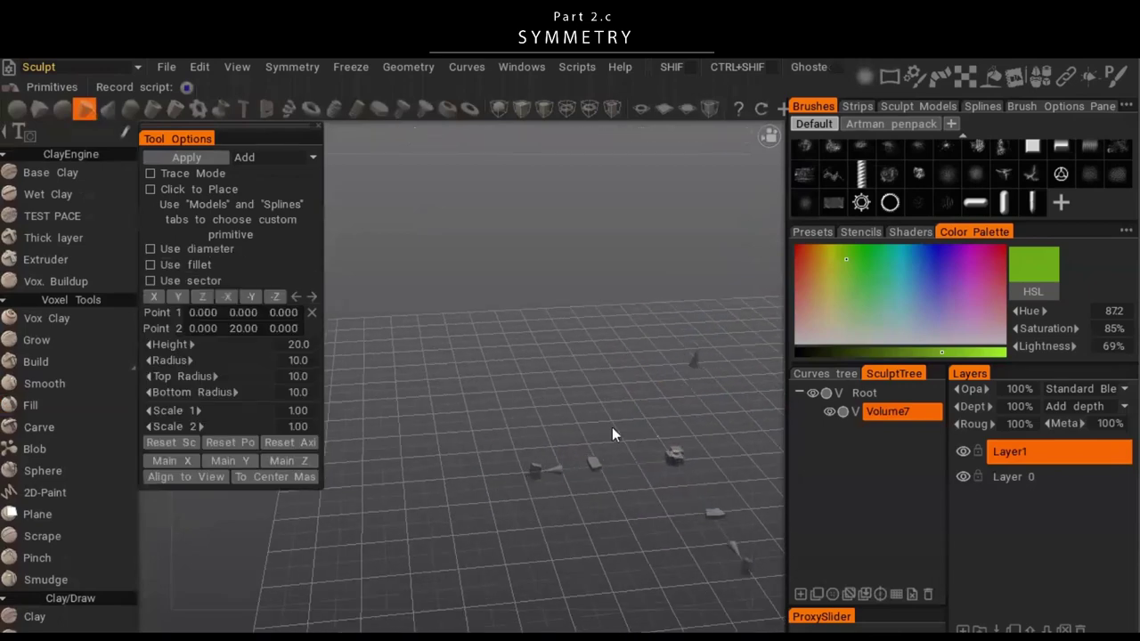
middle_click_drag(612, 430, 549, 369)
right_click_drag(549, 369, 614, 410)
left_click_drag(614, 415, 155, 411)
scroll(375, 441, "down", 5)
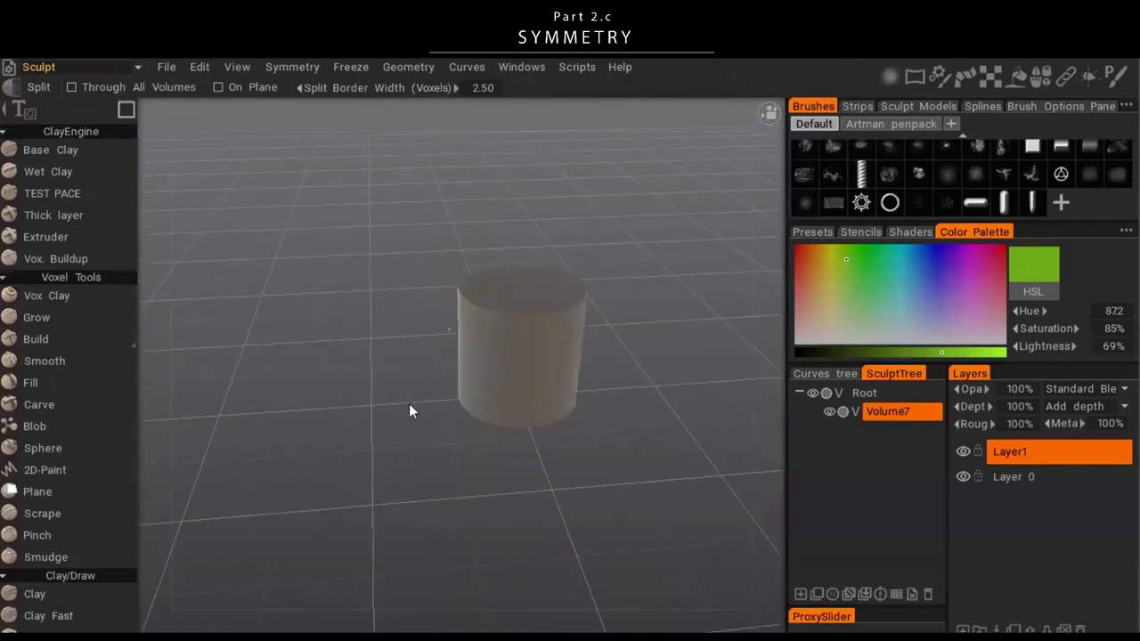
right_click_drag(589, 411, 562, 394)
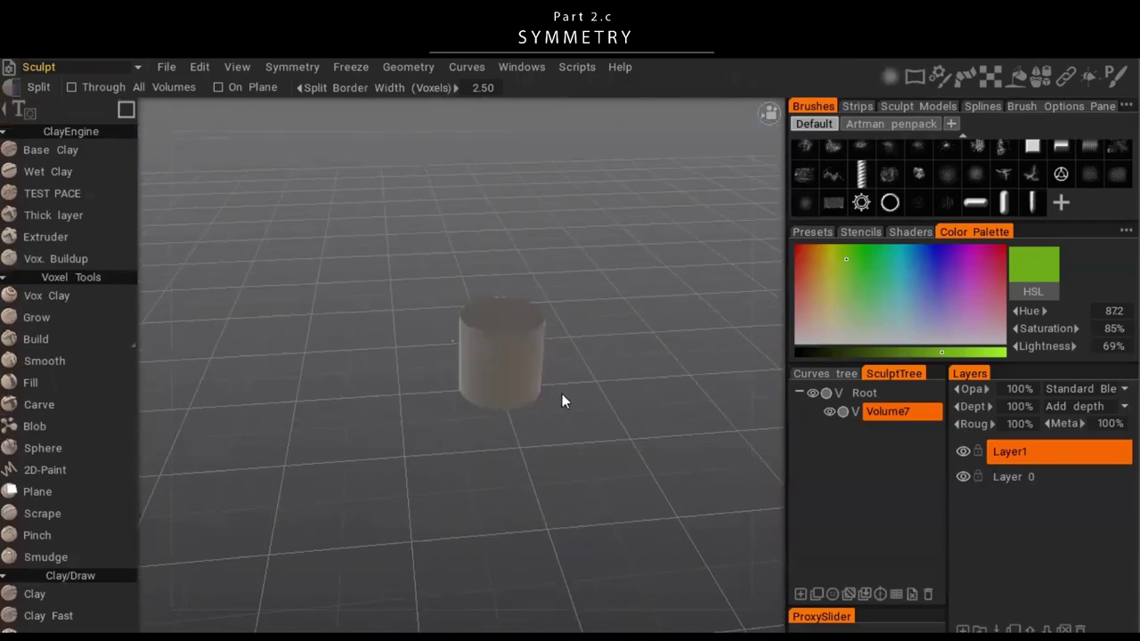
- Switch the symmetry type between XYZ Mirror and Radial Symmetry, leaving Radial Symmetry selected with a radial order of 4
key("s")
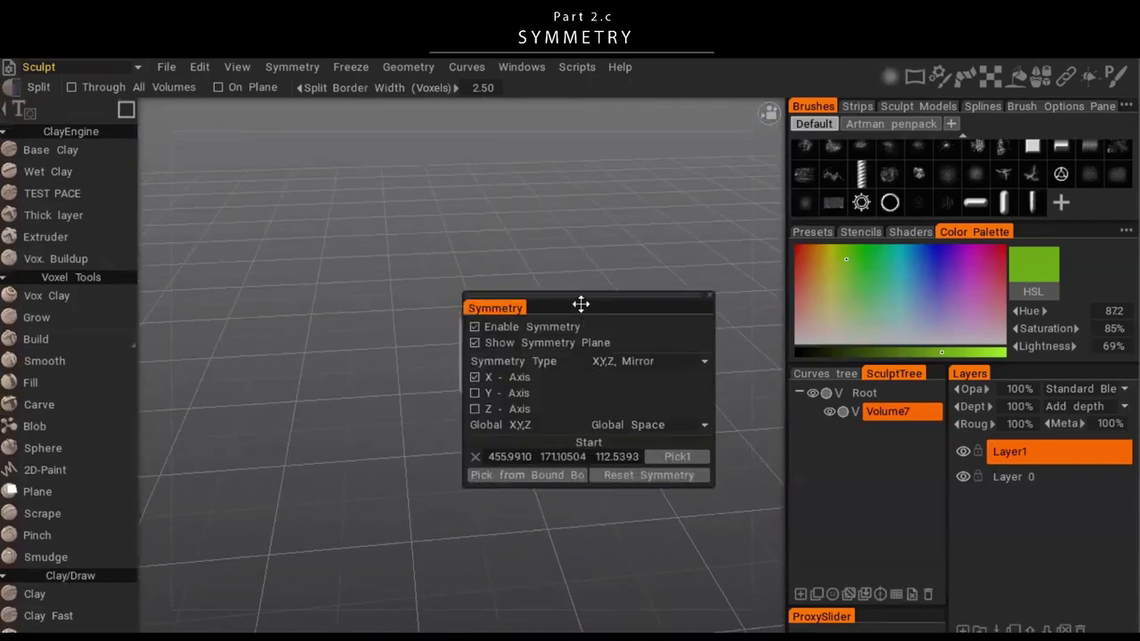
left_click_drag(580, 306, 326, 194)
left_click(384, 250)
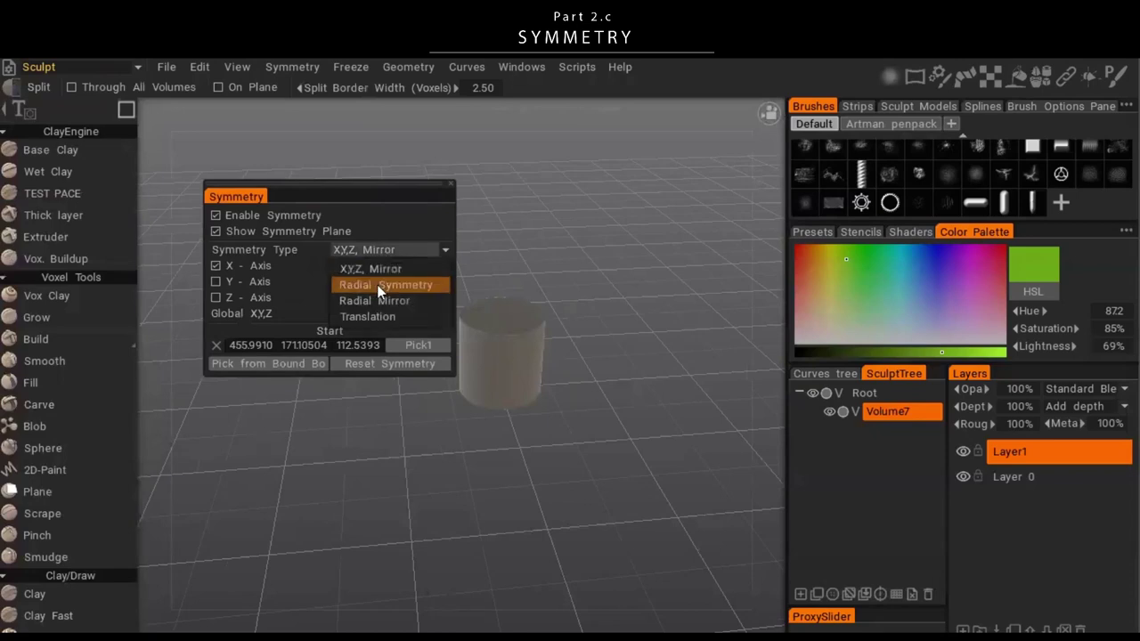
left_click(376, 284)
key("s")
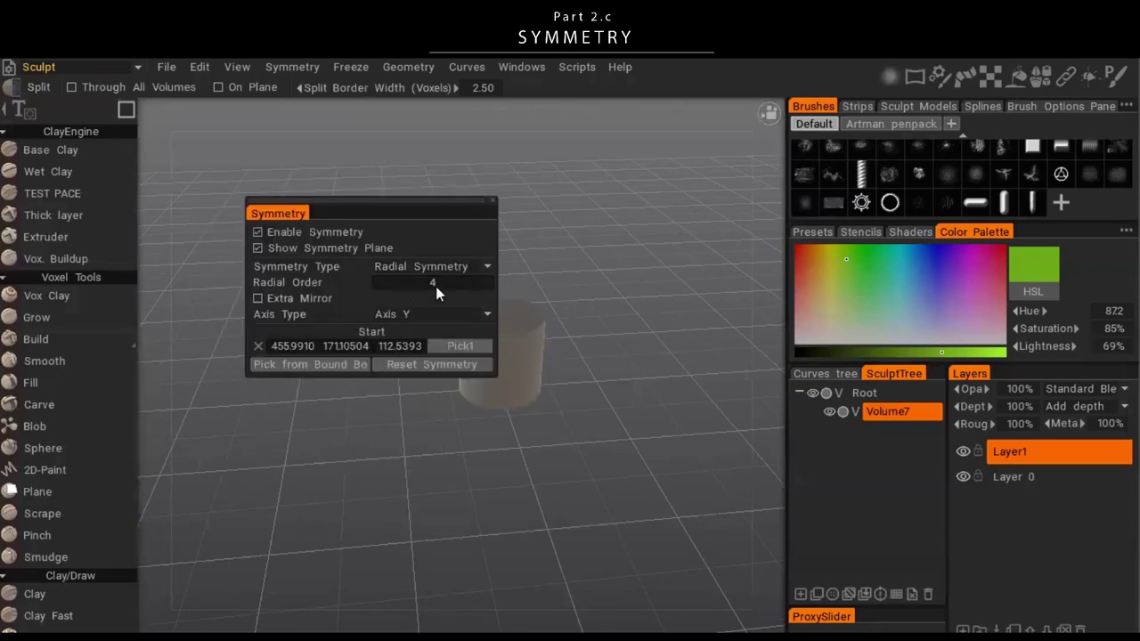
left_click(421, 267)
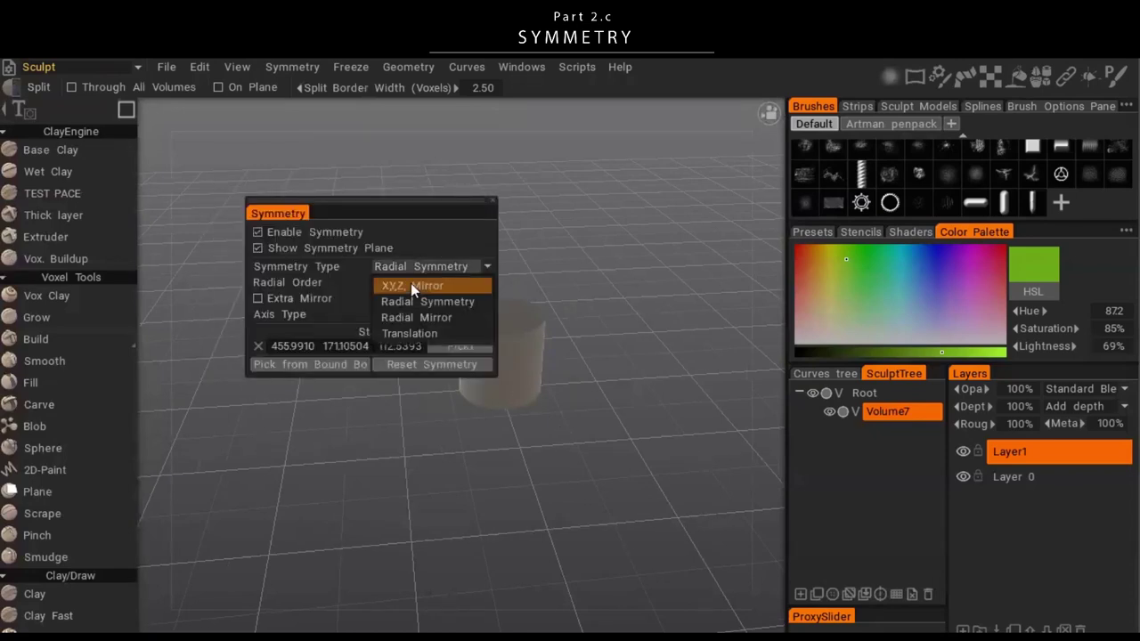
left_click(410, 285)
left_click(416, 269)
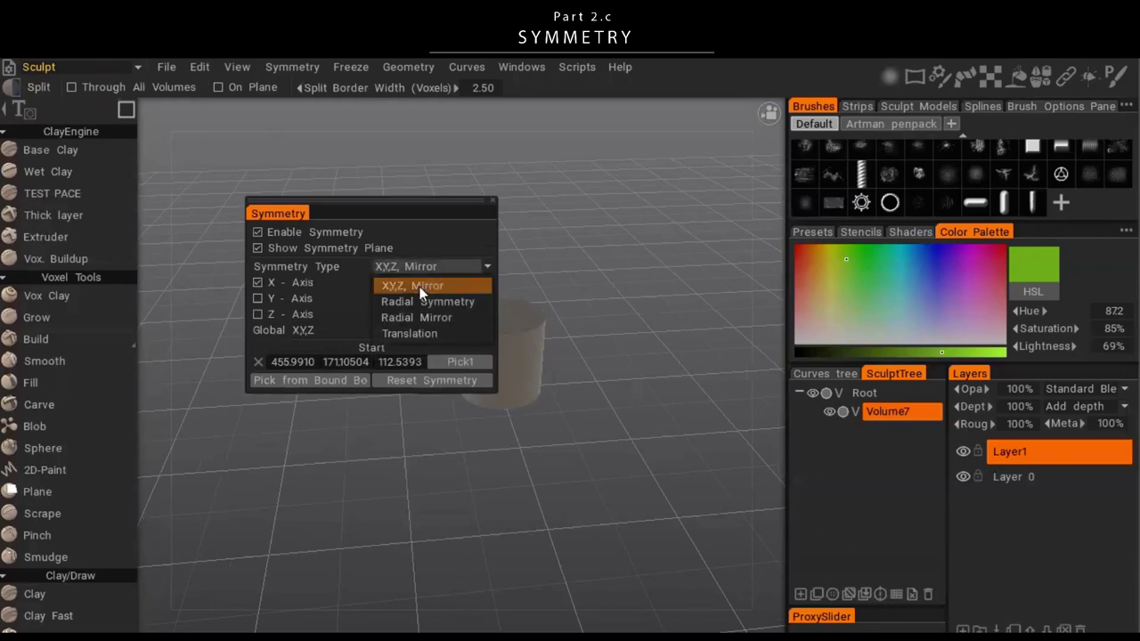
left_click(420, 302)
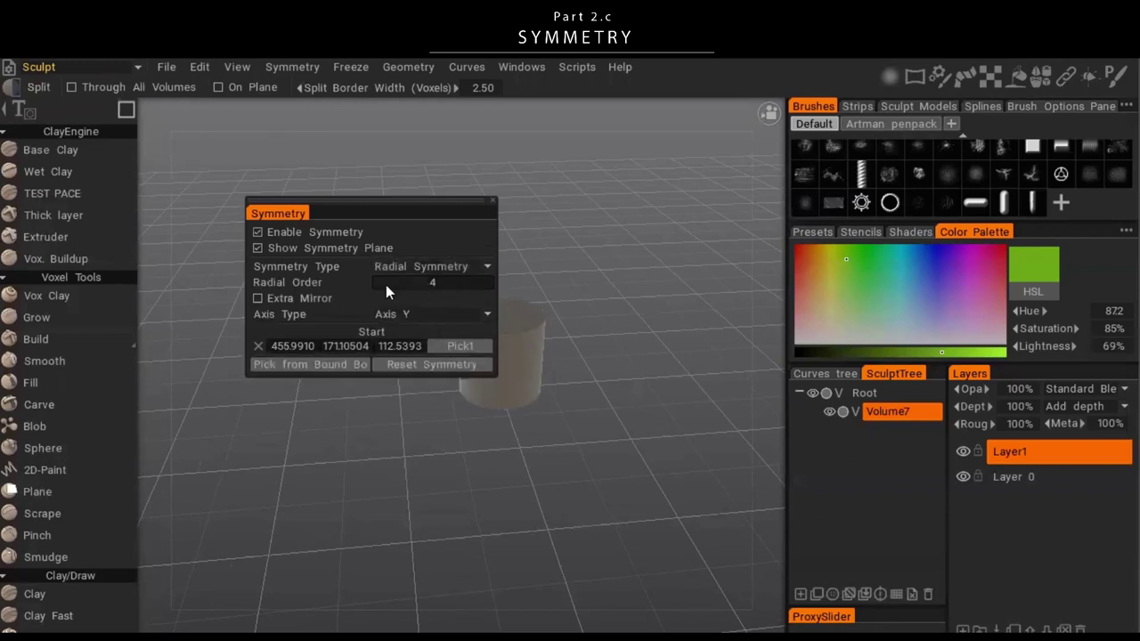
left_click(436, 285)
key("Return")
left_click_drag(378, 208, 290, 165)
- Try a Carve stroke on the cylinder's side with radial symmetry and check where the symmetry axis lies
scroll(486, 339, "up", 3)
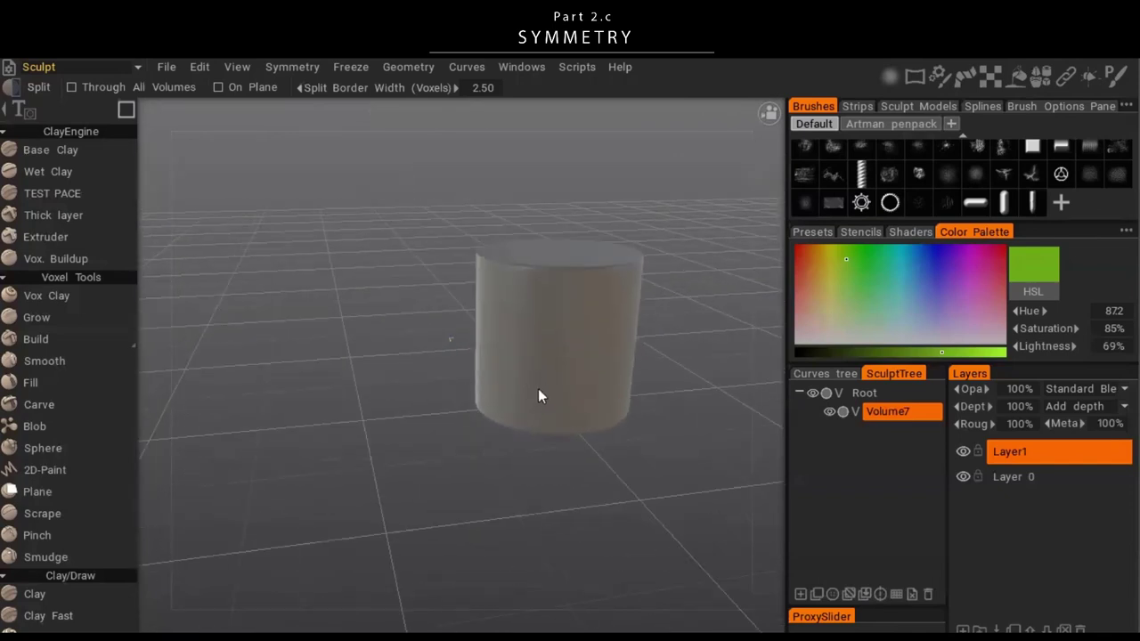
key("k")
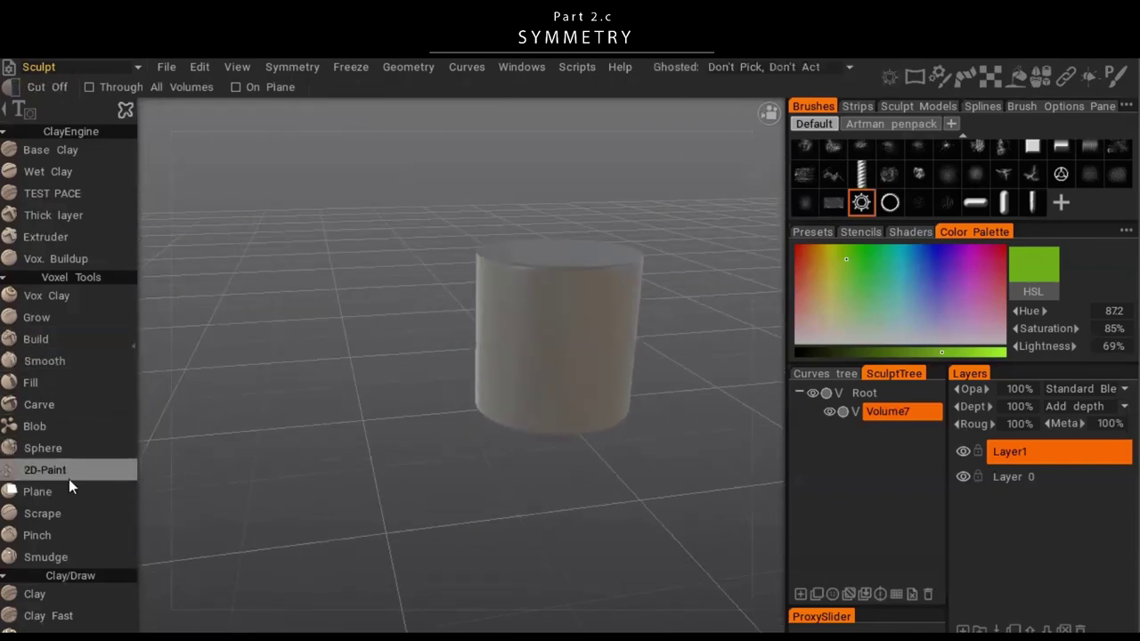
left_click(67, 405)
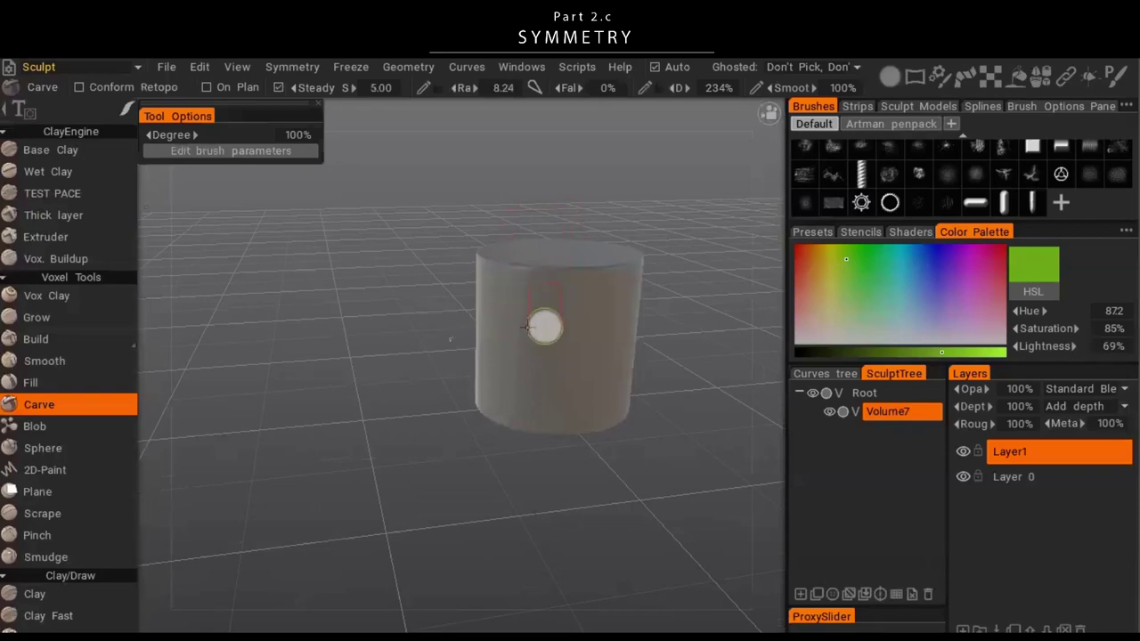
mouse_move(545, 327)
left_mouse_down()
mouse_move(476, 401)
mouse_move(442, 374)
left_mouse_up()
scroll(592, 373, "down", 5)
middle_click_drag(441, 368, 543, 339)
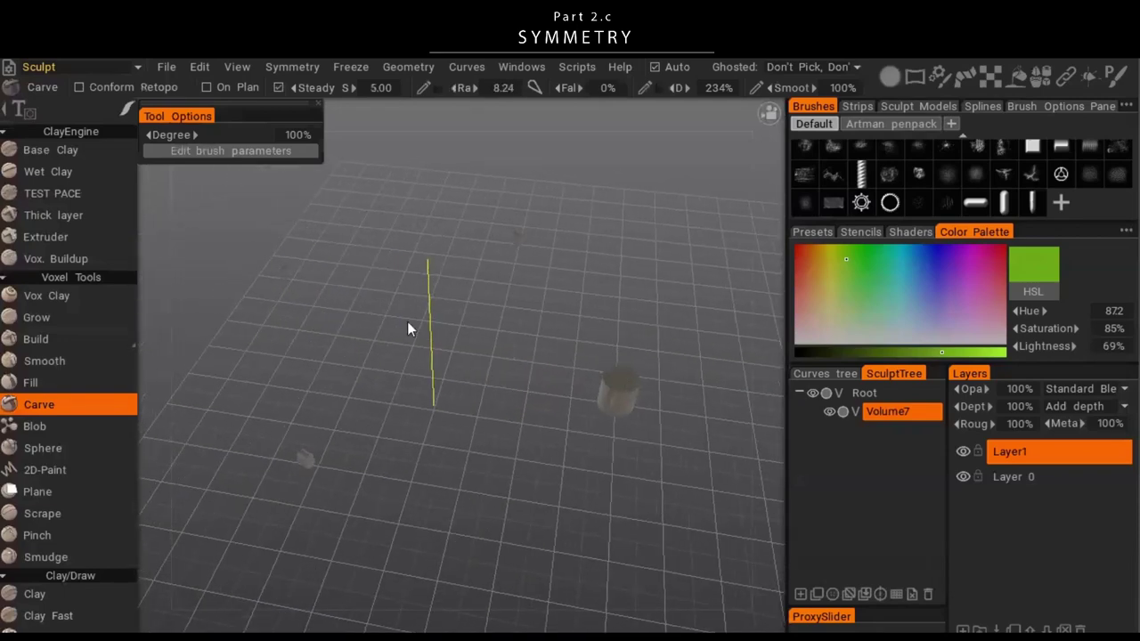
- Undo the trial carving made with the off-centre symmetry axis
left_click(602, 415)
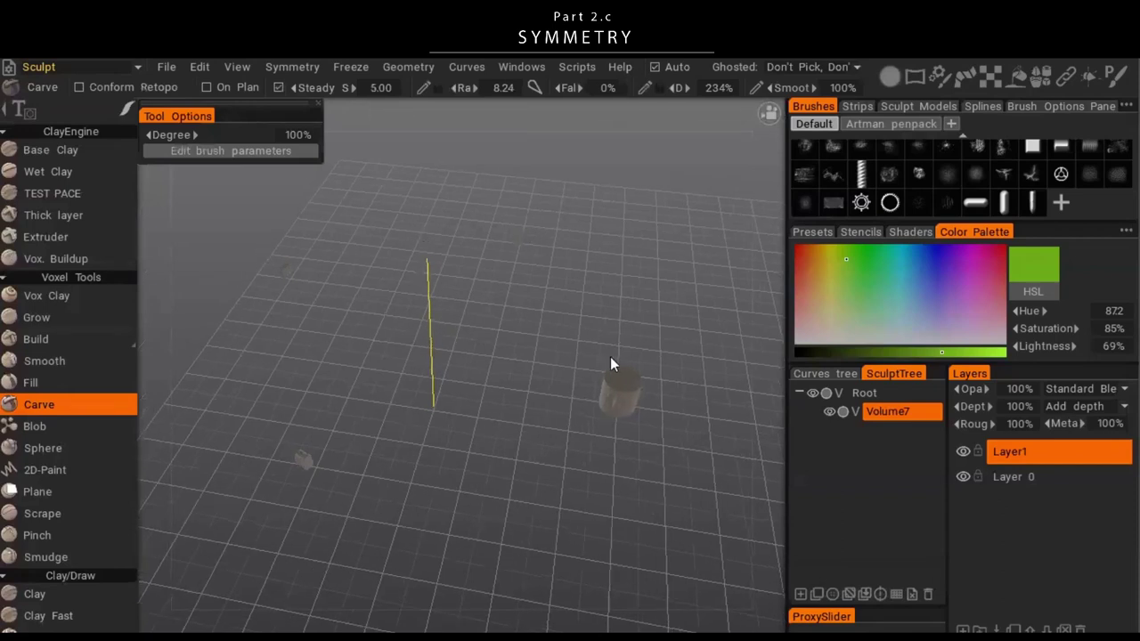
key("s")
left_click(613, 433)
middle_click_drag(529, 489, 467, 456)
key("ctrl+z")
key("ctrl+z")
right_click_drag(618, 415, 721, 521)
middle_click_drag(721, 521, 555, 441)
key("ctrl+y")
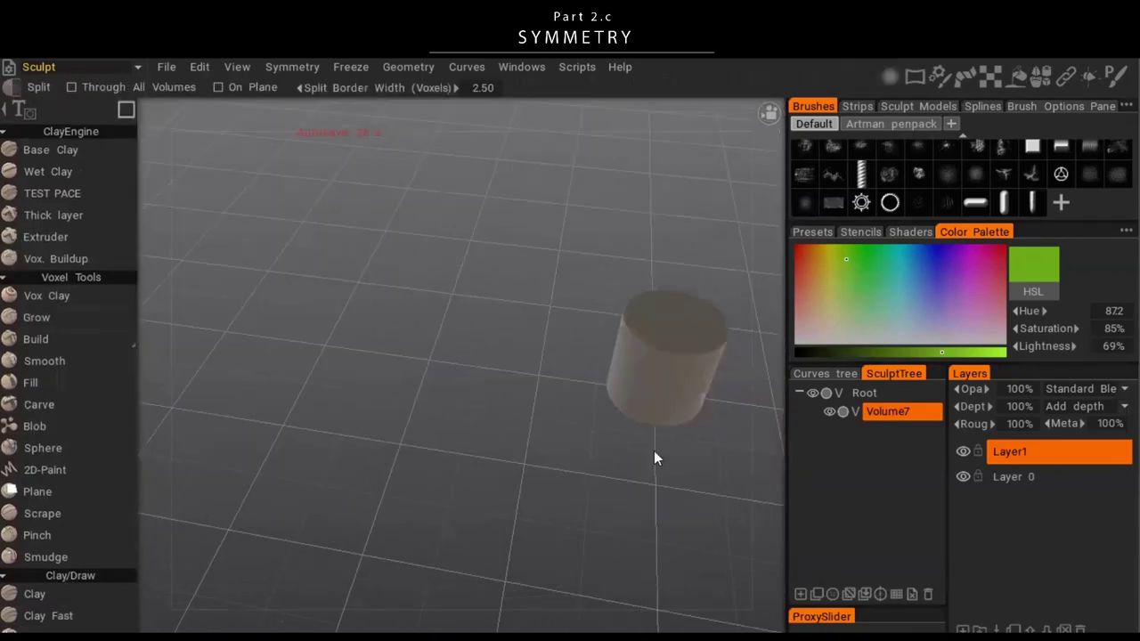
middle_click_drag(654, 450, 560, 439)
- Choose Radial Symmetry again and pick the start point from the cylinder's bounding box
key("s")
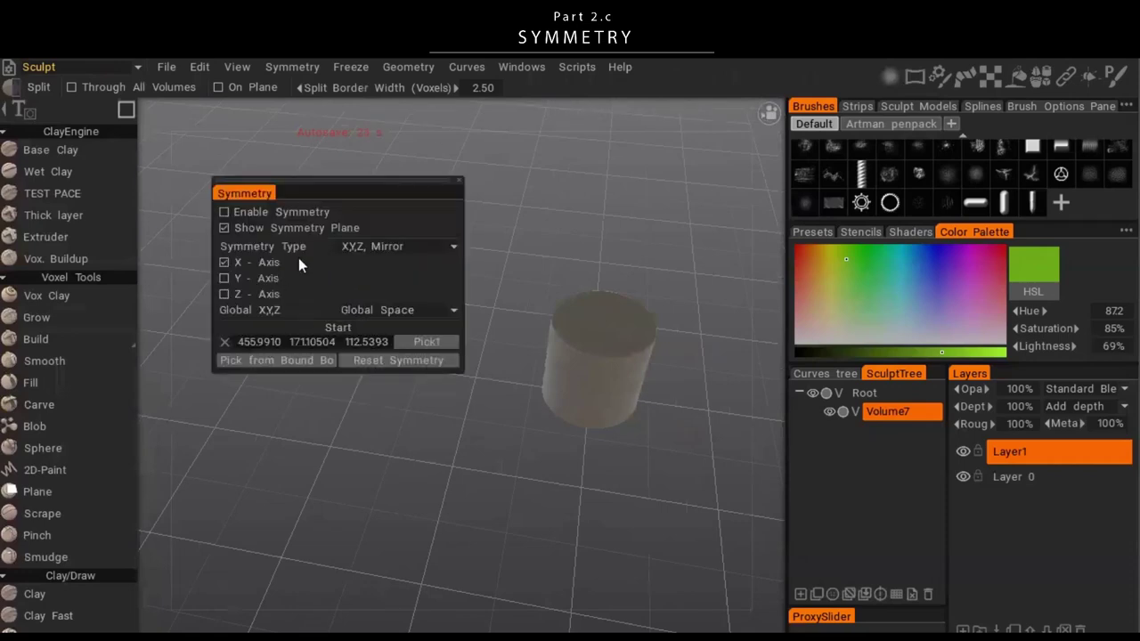
left_click(367, 253)
left_click(357, 280)
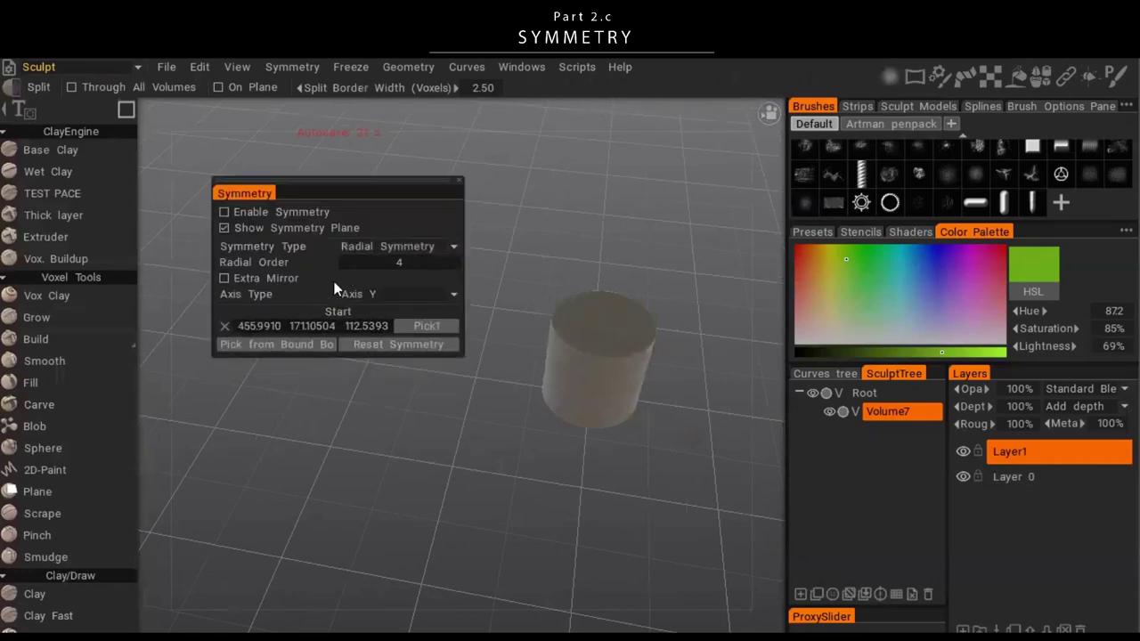
left_click(321, 344)
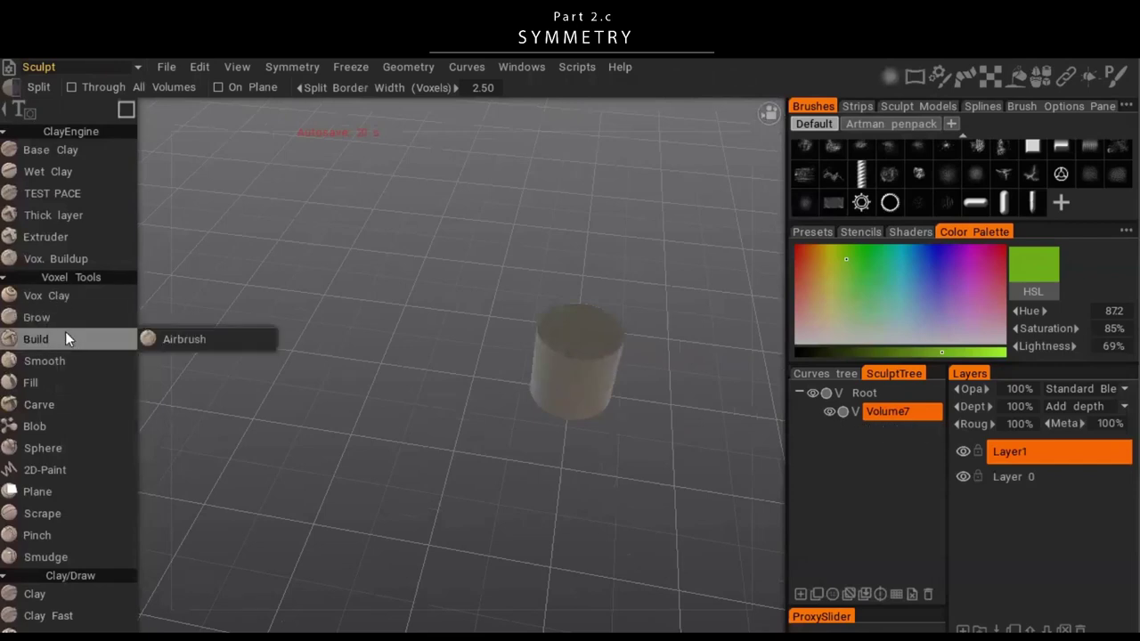
- Try the Carve tool on the cylinder's side with several strokes
left_click(78, 406)
mouse_move(542, 392)
left_mouse_down()
mouse_move(550, 367)
mouse_move(544, 384)
mouse_move(757, 340)
mouse_move(545, 405)
mouse_move(593, 388)
left_mouse_up()
key("s")
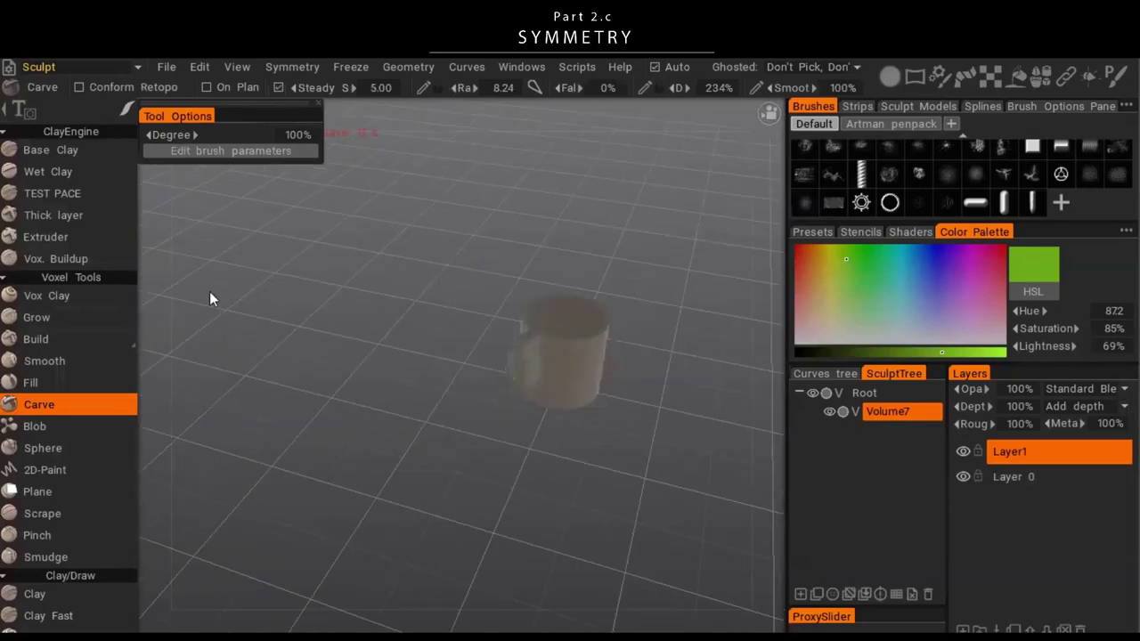
key("s")
key("s")
left_click_drag(579, 361, 595, 390)
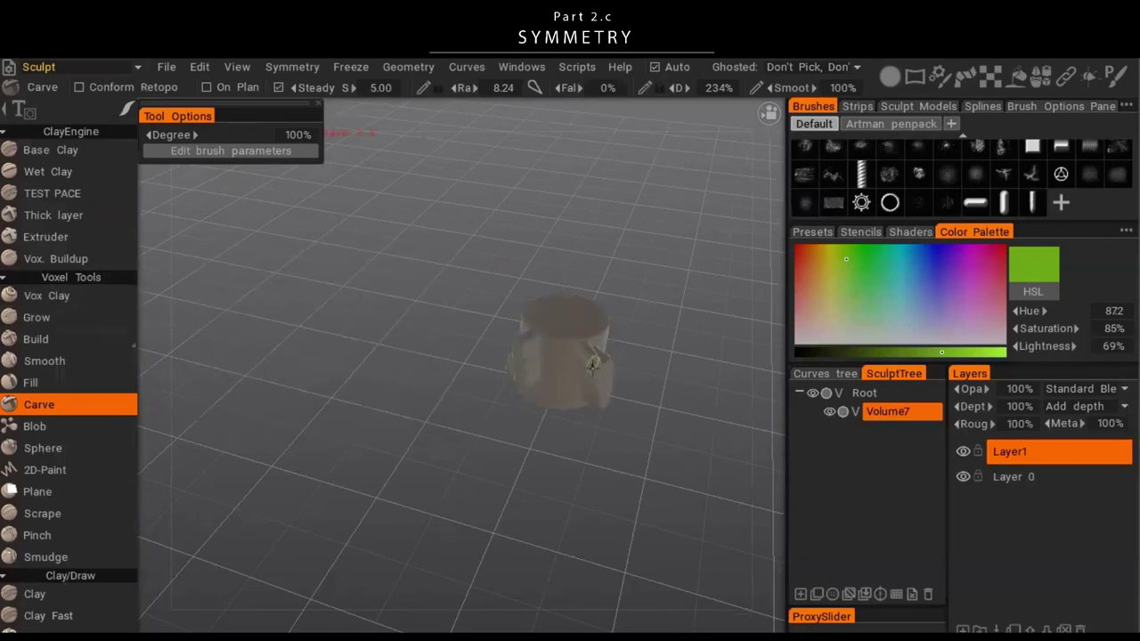
mouse_move(501, 395)
left_mouse_down()
mouse_move(406, 410)
mouse_move(496, 411)
left_mouse_up()
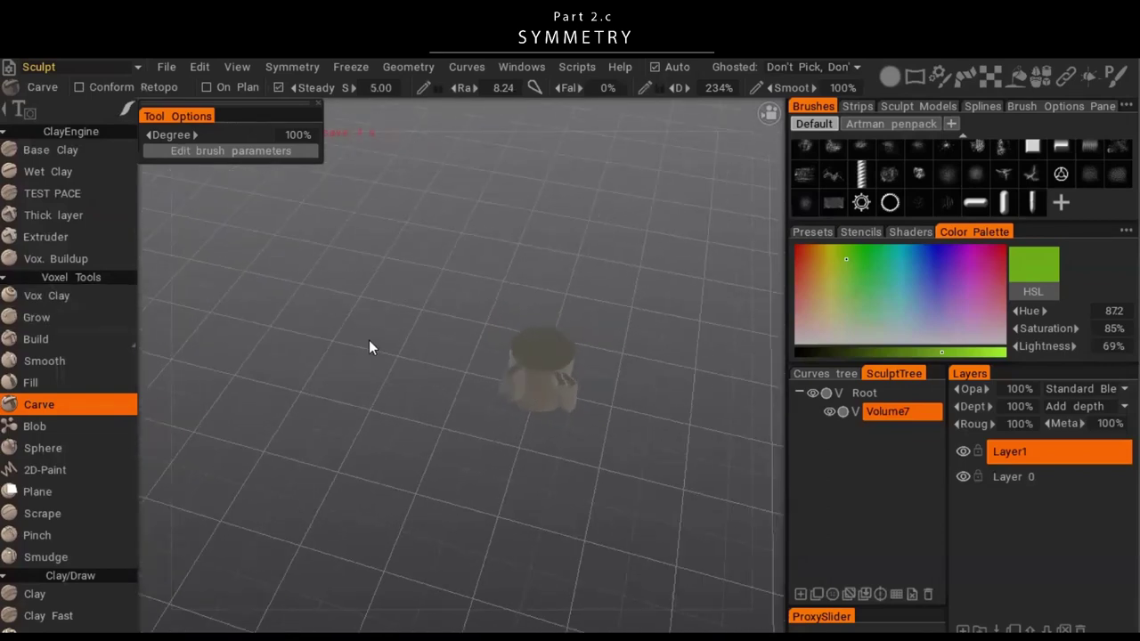
- Enable symmetry and pick its start point again from the carved cylinder's bounding box
key("s")
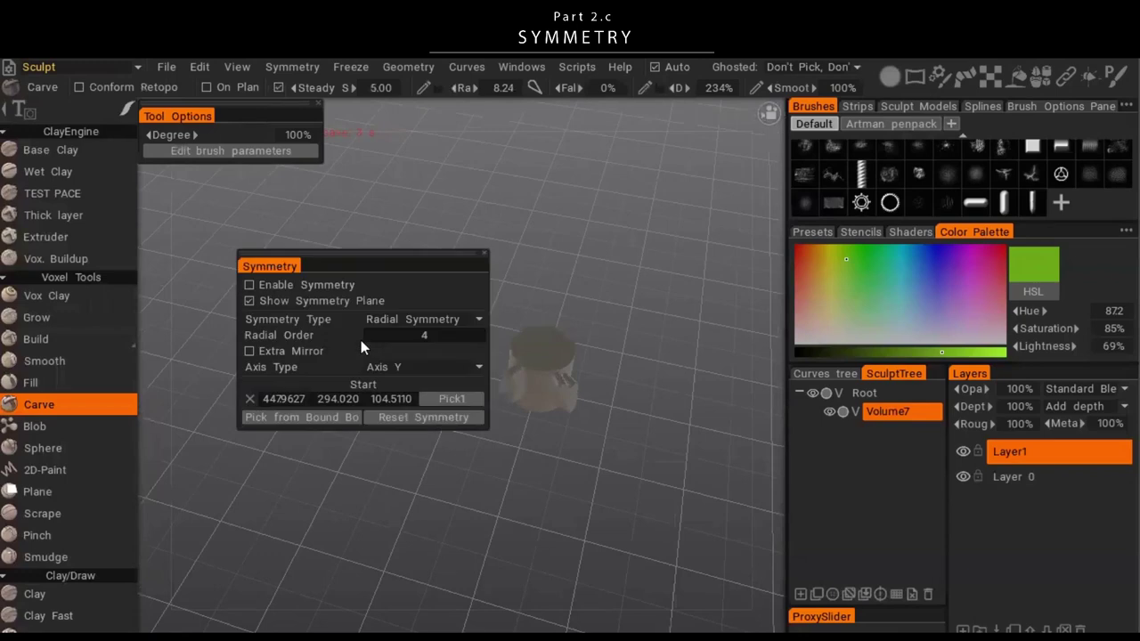
left_click(270, 287)
left_click(339, 416)
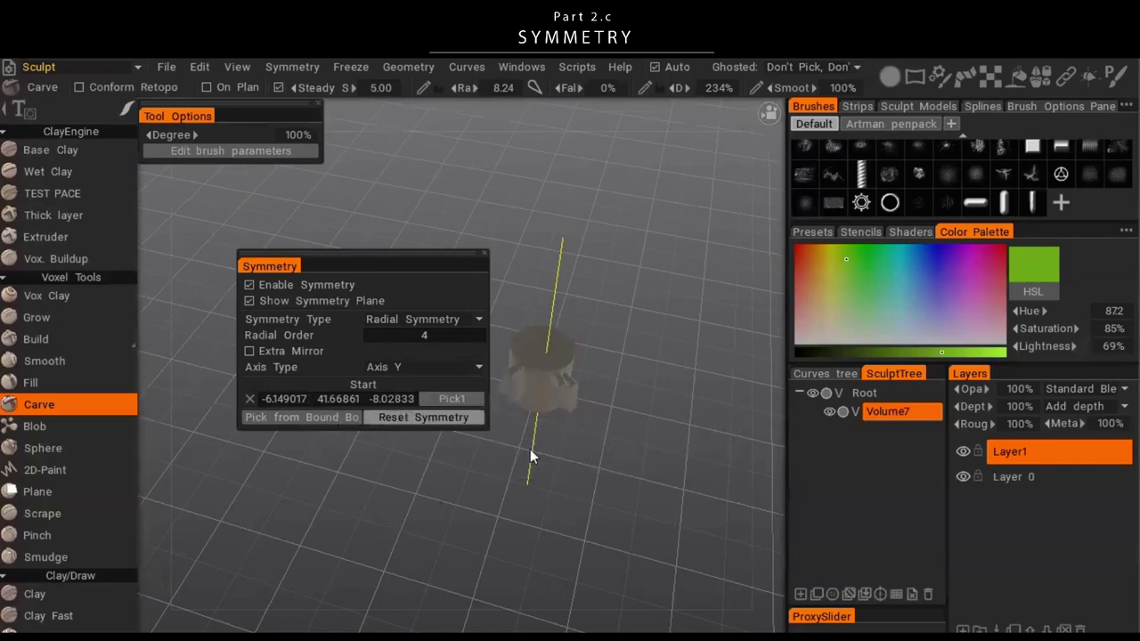
- Undo the latest symmetry changes and carve strokes on the cylinder
left_click_drag(530, 449, 662, 423)
right_click_drag(661, 423, 620, 409)
mouse_move(628, 303)
left_mouse_down()
mouse_move(650, 390)
mouse_move(591, 322)
mouse_move(654, 365)
mouse_move(594, 351)
mouse_move(560, 369)
mouse_move(580, 379)
mouse_move(590, 437)
mouse_move(583, 407)
mouse_move(626, 407)
mouse_move(469, 358)
left_mouse_up()
key("ctrl+z")
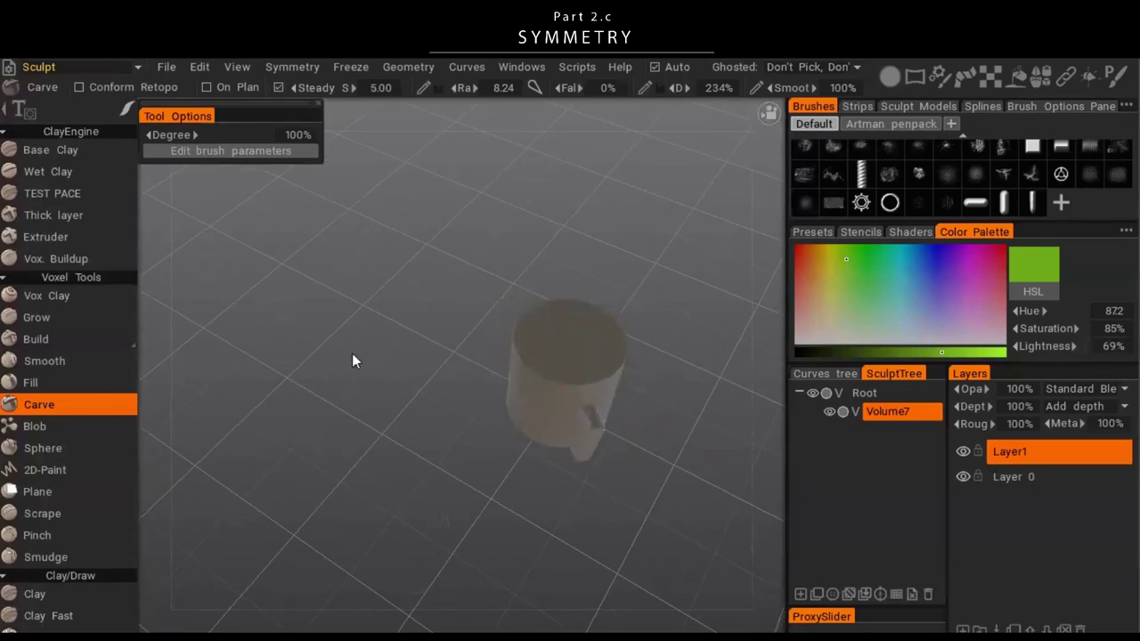
- Enable radial symmetry and centre its axis using the start point from the cylinder's bounding box
key("s")
left_click(247, 296)
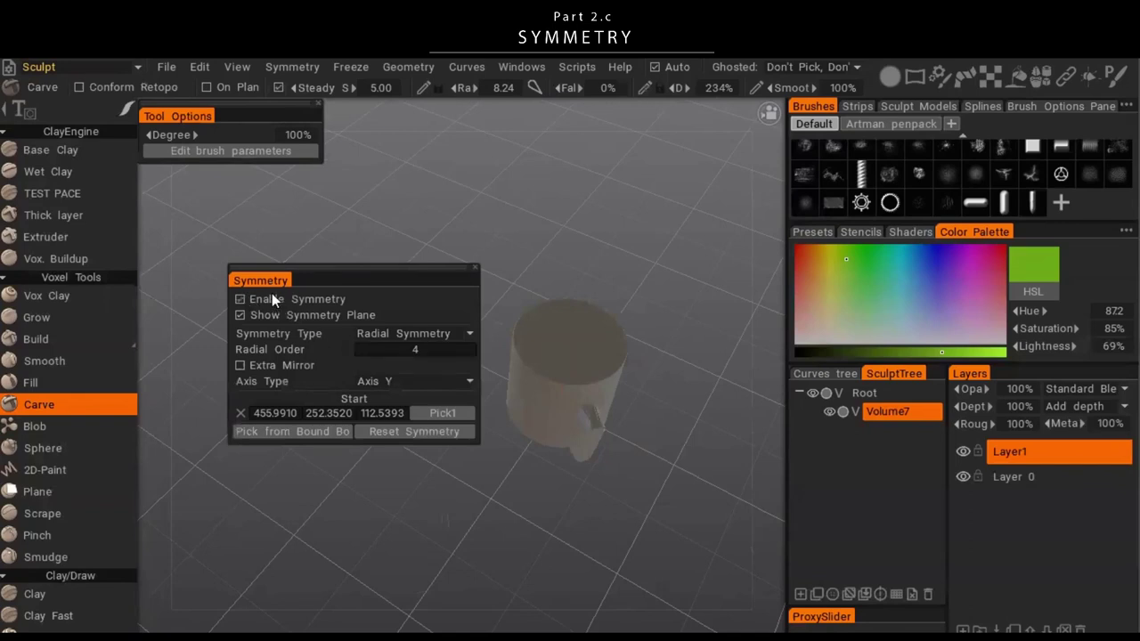
left_click(331, 433)
left_click(326, 436)
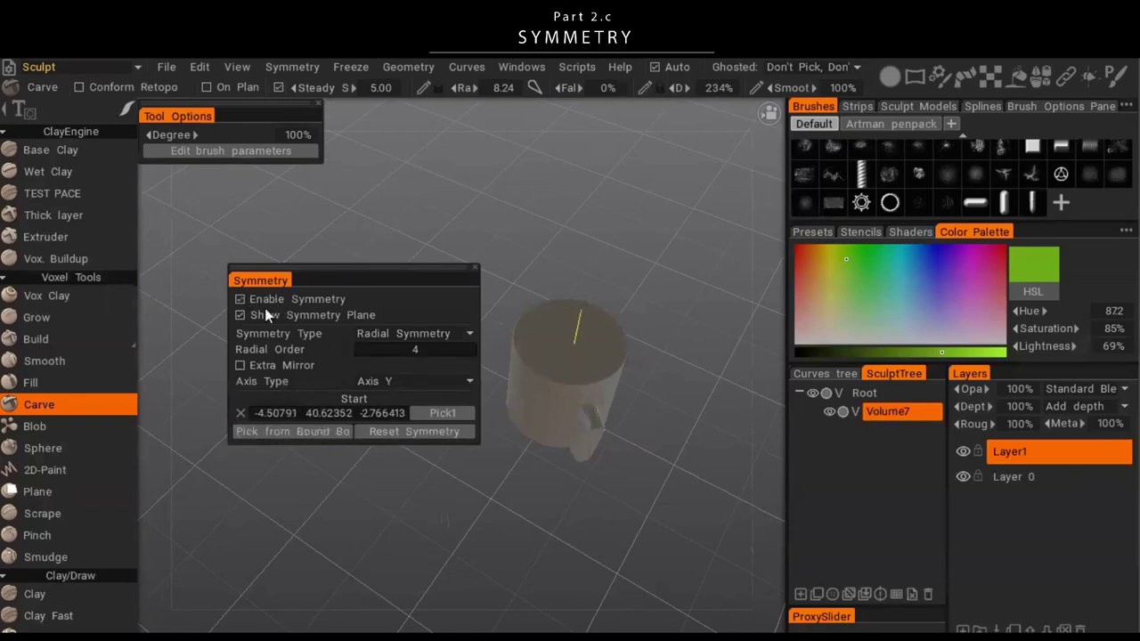
left_click(263, 303)
left_click(254, 298)
- Set the radial order to 8 and carve around the cylinder's upper edge and side with a brush radius of 3.72
left_click_drag(533, 439, 512, 415, "alt")
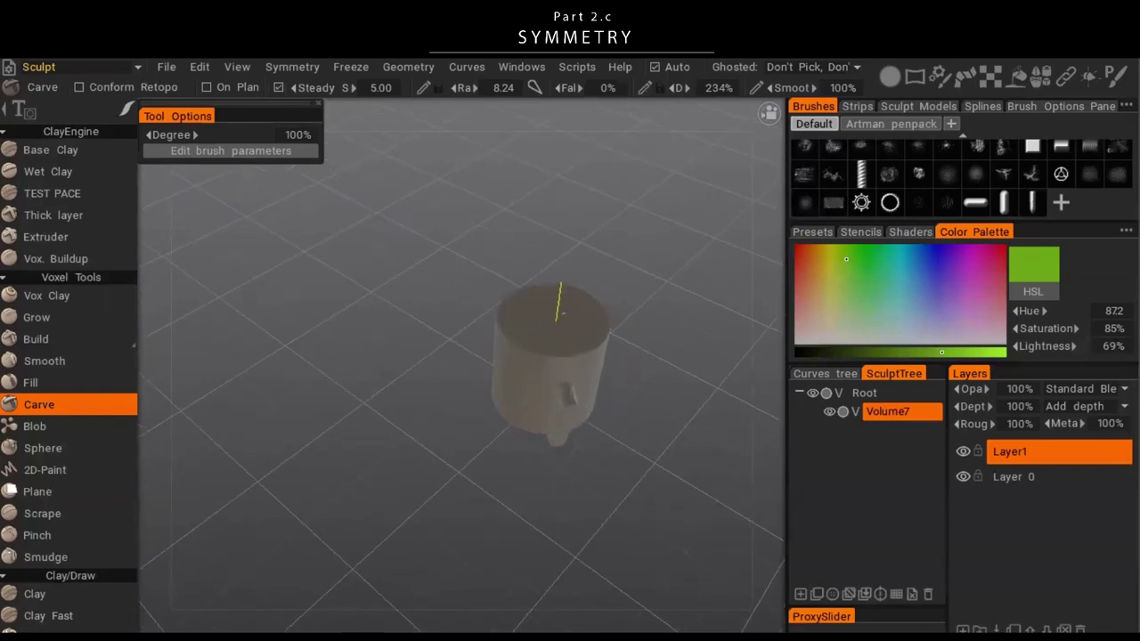
right_click_drag(527, 362, 525, 362)
key("s")
left_click(310, 330)
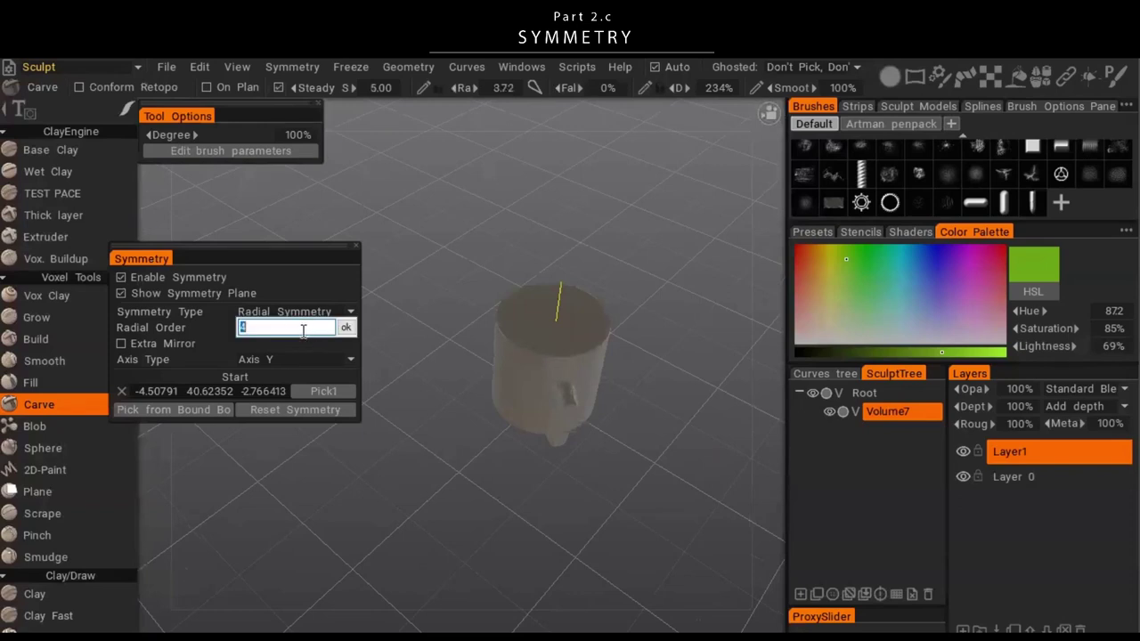
type("8")
key("Return")
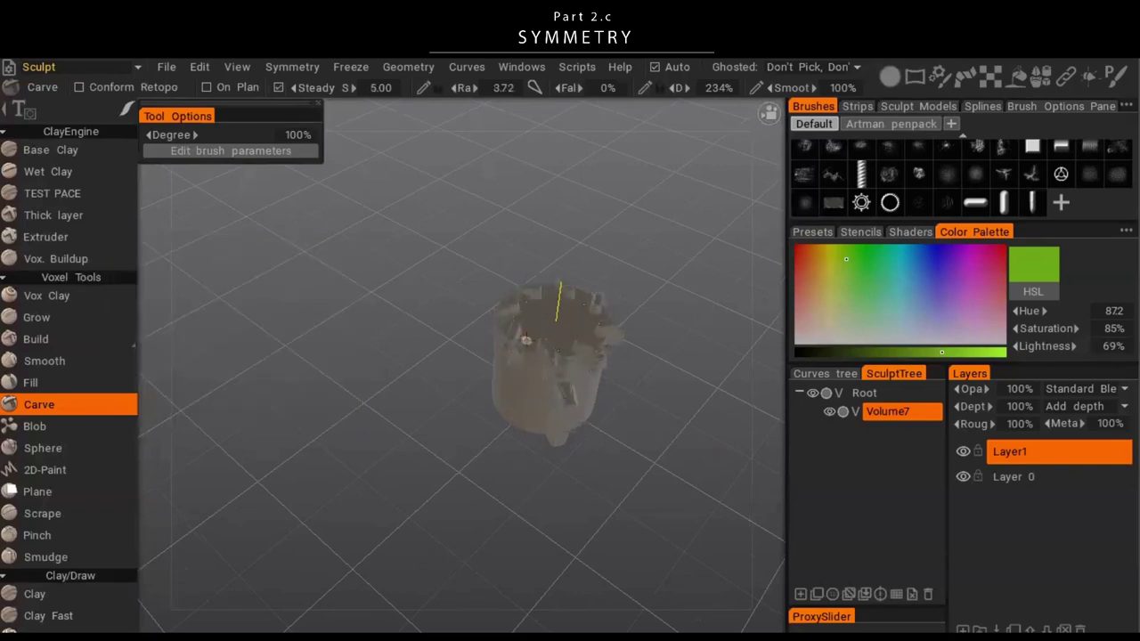
left_click_drag(508, 358, 515, 420)
mouse_move(517, 418)
left_mouse_down("alt")
mouse_move(540, 299)
mouse_move(529, 250)
mouse_move(488, 426)
mouse_move(466, 394)
left_mouse_up("alt")
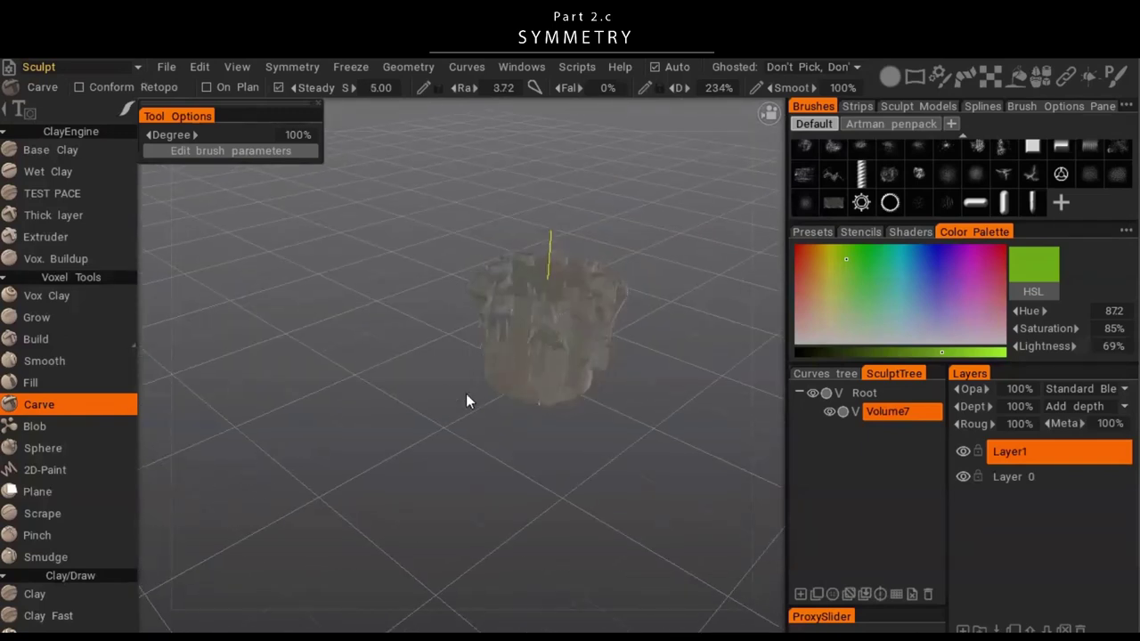
- Undo the radial carve strokes on the cylinder
key("ctrl+z")
key("ctrl+z")
key("ctrl+z")
key("ctrl+z")
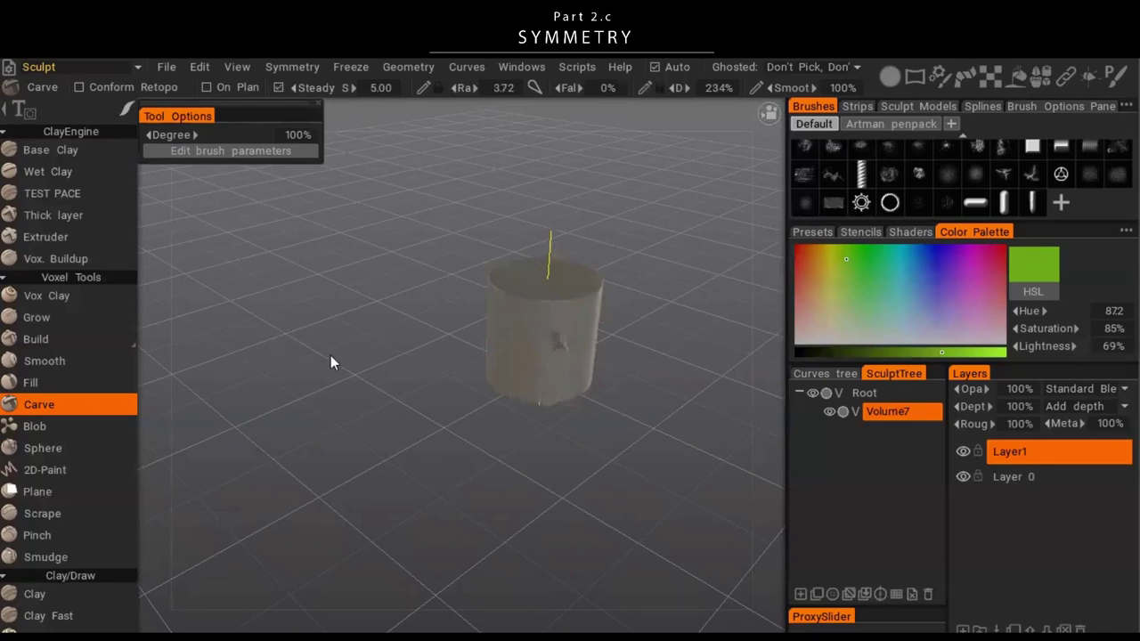
- Set the radial order of the symmetry to 20
key("s")
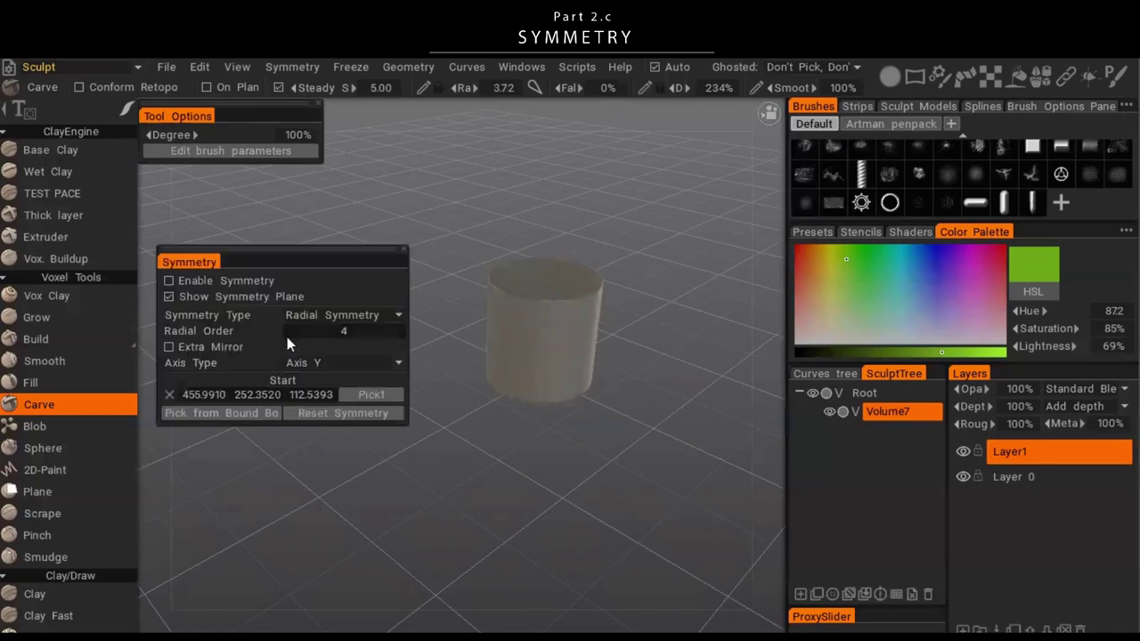
left_click(361, 331)
type("3")
key("Return")
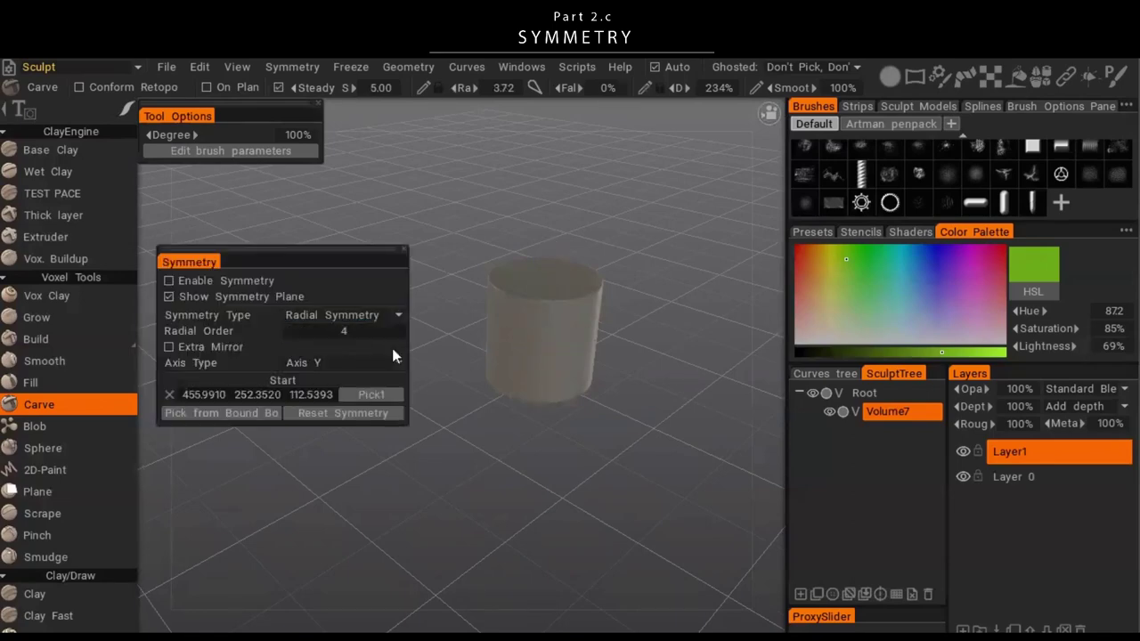
key("s")
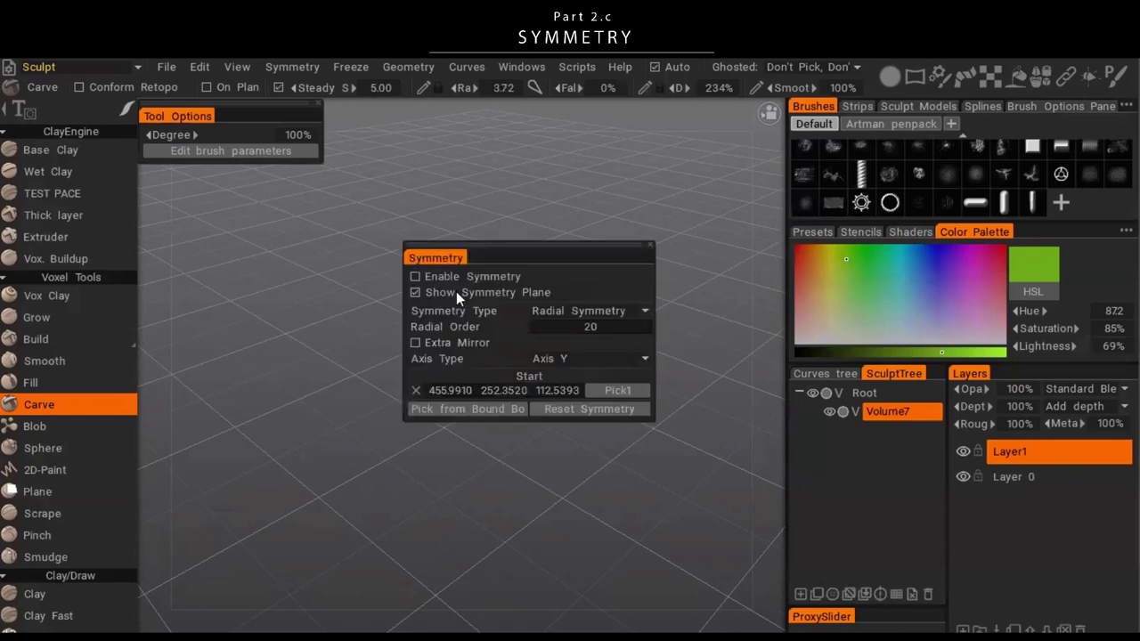
- Enable radial symmetry centred on the cylinder's bounding box and carve repeating grooves over its side and top
left_click(464, 278)
left_click(500, 408)
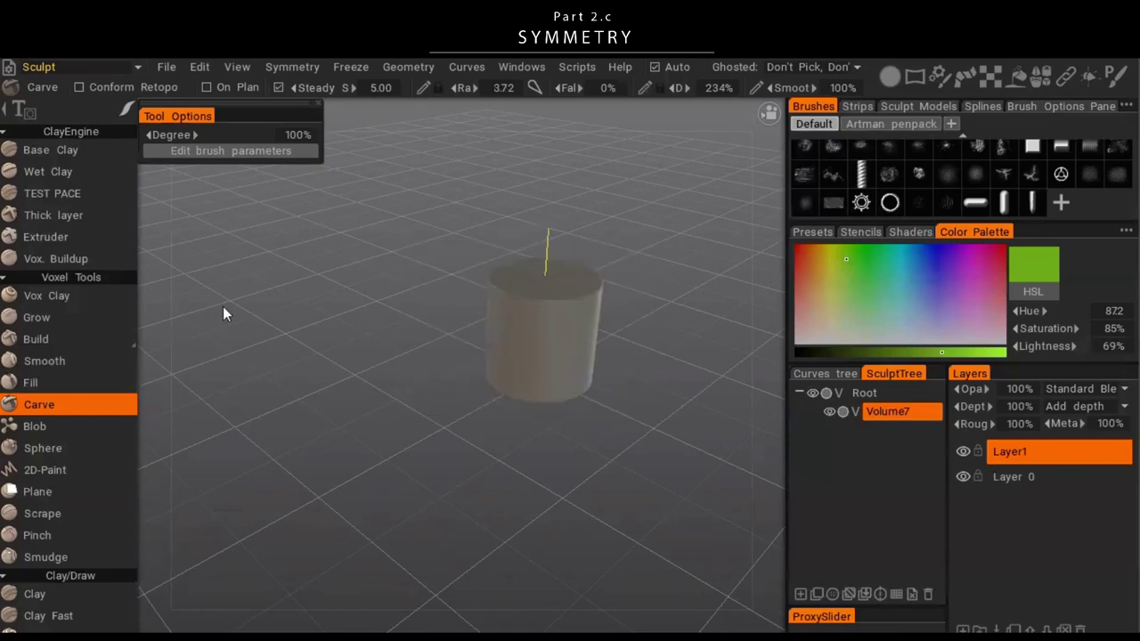
mouse_move(527, 305)
left_mouse_down()
mouse_move(531, 347)
mouse_move(516, 364)
mouse_move(541, 301)
mouse_move(531, 329)
mouse_move(565, 375)
mouse_move(508, 389)
mouse_move(593, 386)
mouse_move(506, 321)
mouse_move(508, 407)
left_mouse_up()
mouse_move(508, 407)
right_mouse_down("alt")
mouse_move(543, 353)
mouse_move(556, 294)
right_mouse_up("alt")
mouse_move(556, 275)
left_mouse_down()
mouse_move(567, 298)
mouse_move(537, 434)
left_mouse_up()
scroll(533, 433, "down", 8)
scroll(624, 347, "up", 5)
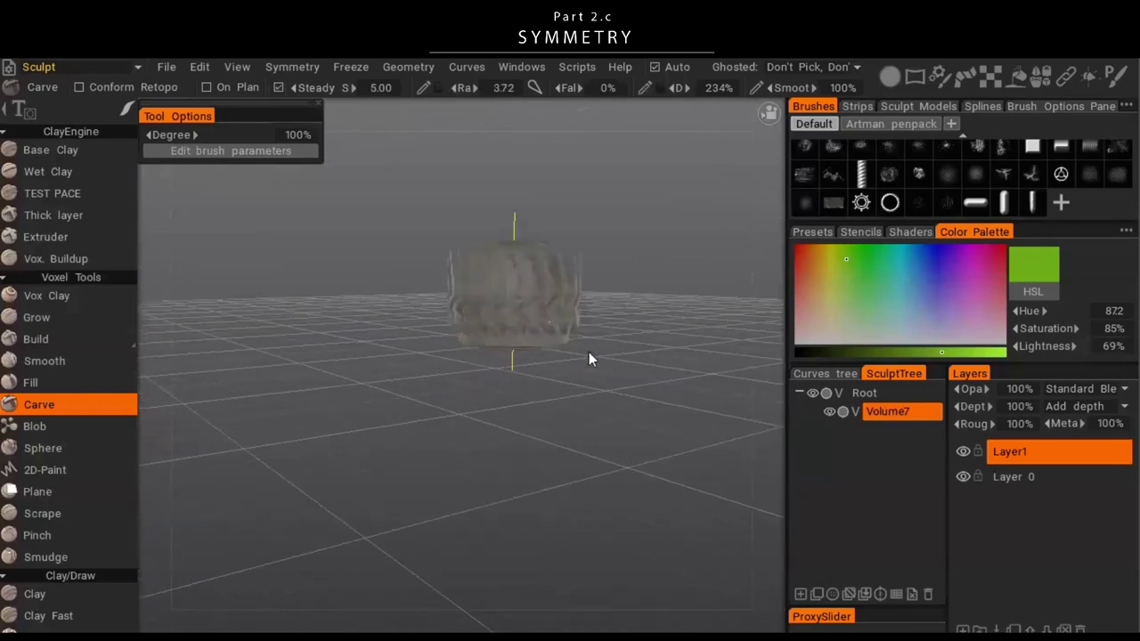
mouse_move(588, 352)
left_mouse_down()
mouse_move(601, 331)
mouse_move(525, 411)
left_mouse_up()
scroll(549, 426, "up", 8)
scroll(549, 425, "down", 10)
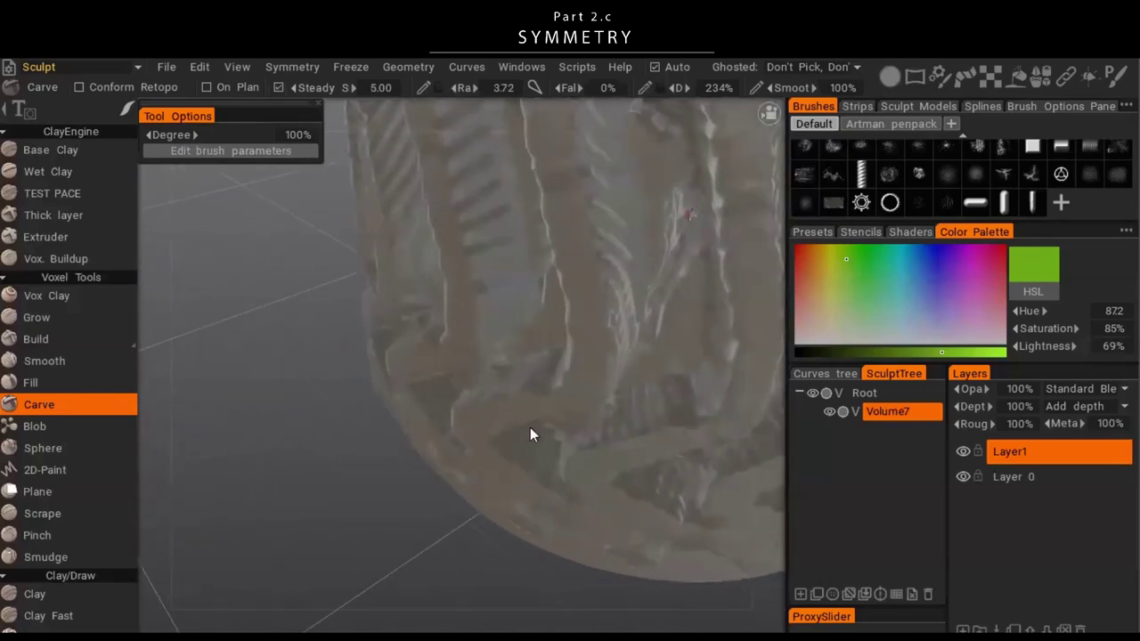
scroll(526, 367, "down", 3)
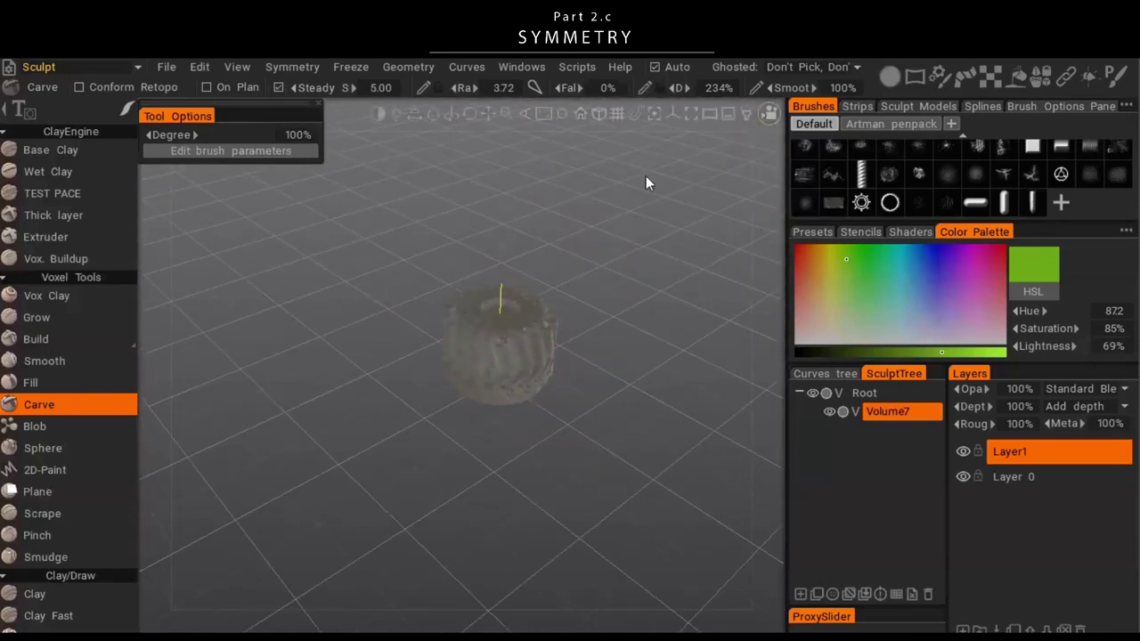
- Reset the symmetry settings to their defaults
key("s")
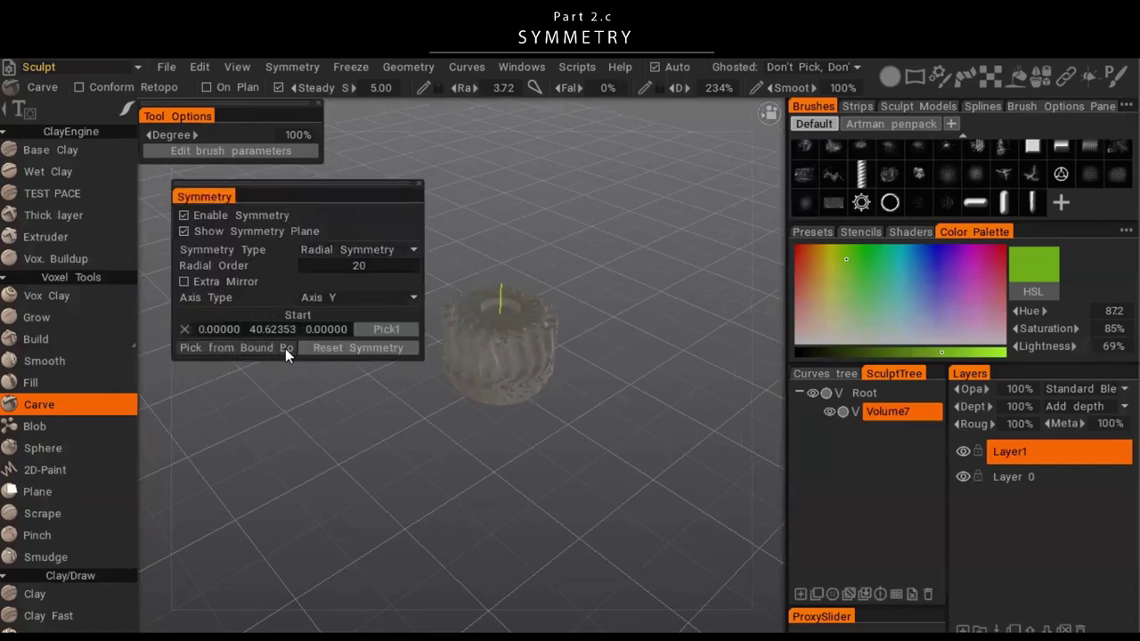
left_click(321, 348)
scroll(361, 421, "down", 5)
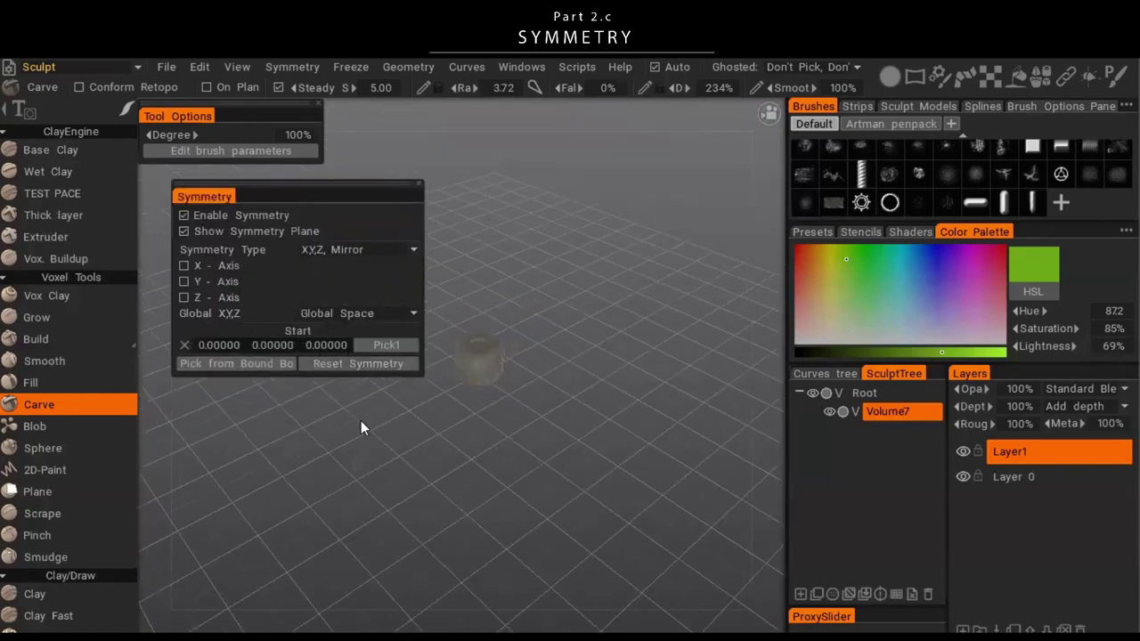
key("s")
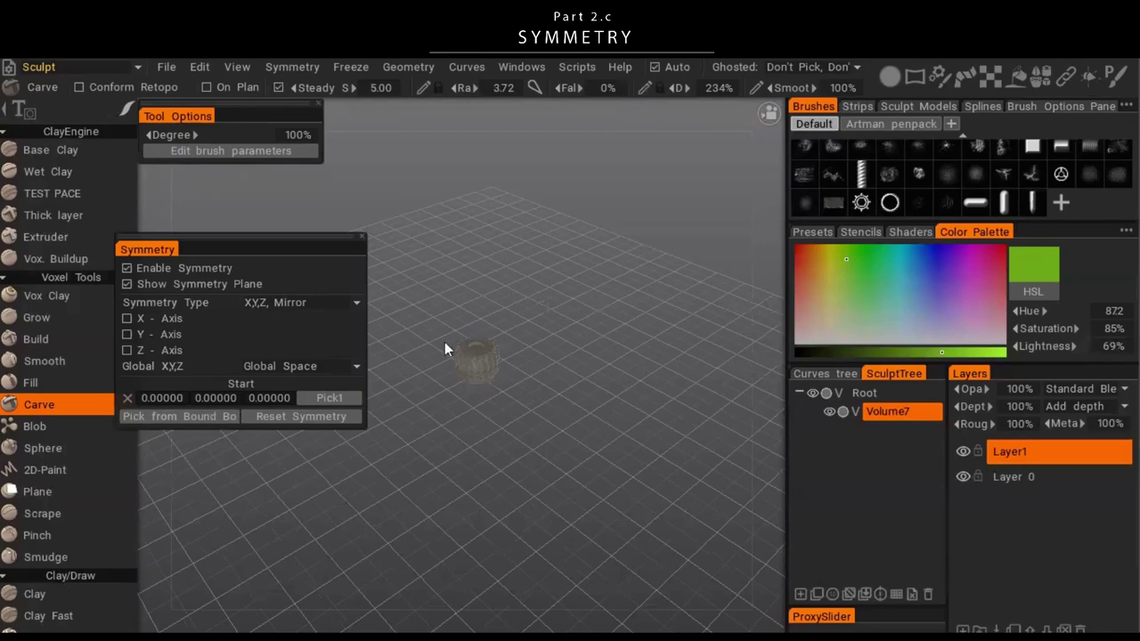
key("s")
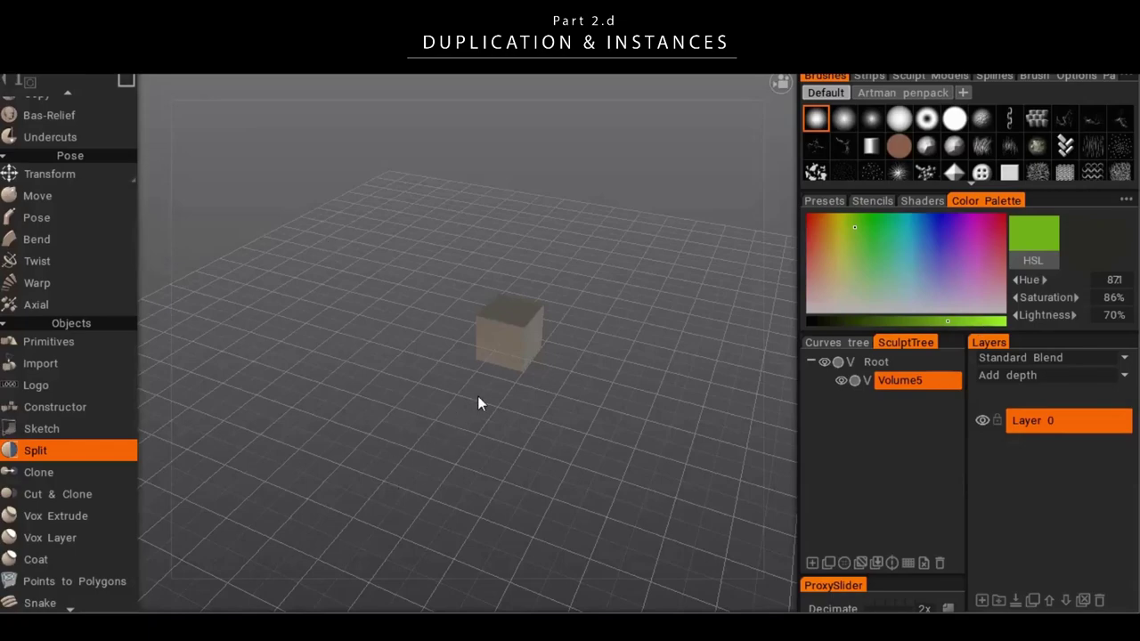
- Duplicate the cube and move the copy about 340 units along the X axis with the Transform tool
left_click_drag(605, 351, 406, 434)
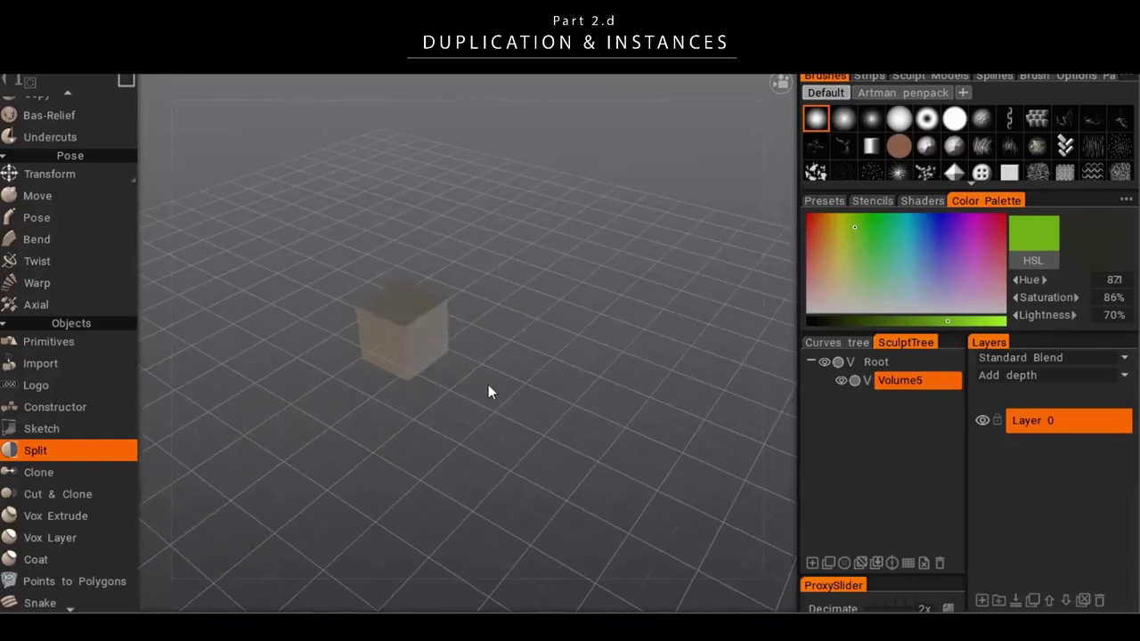
mouse_move(491, 389)
left_mouse_down()
mouse_move(477, 371)
mouse_move(525, 383)
left_mouse_up()
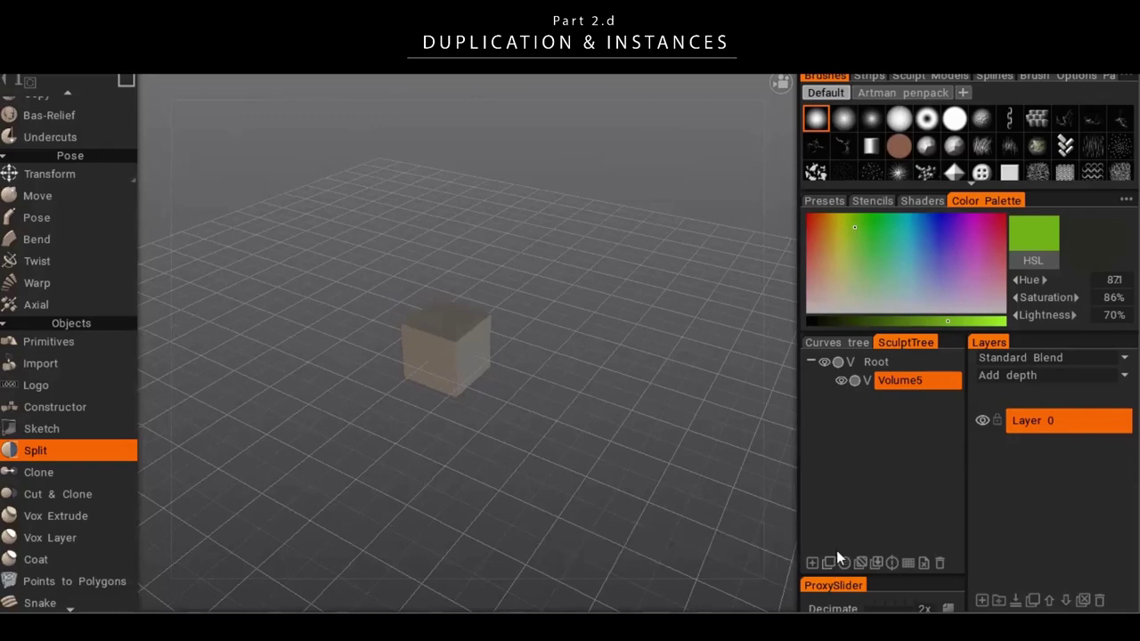
left_click_drag(572, 403, 618, 401, "alt")
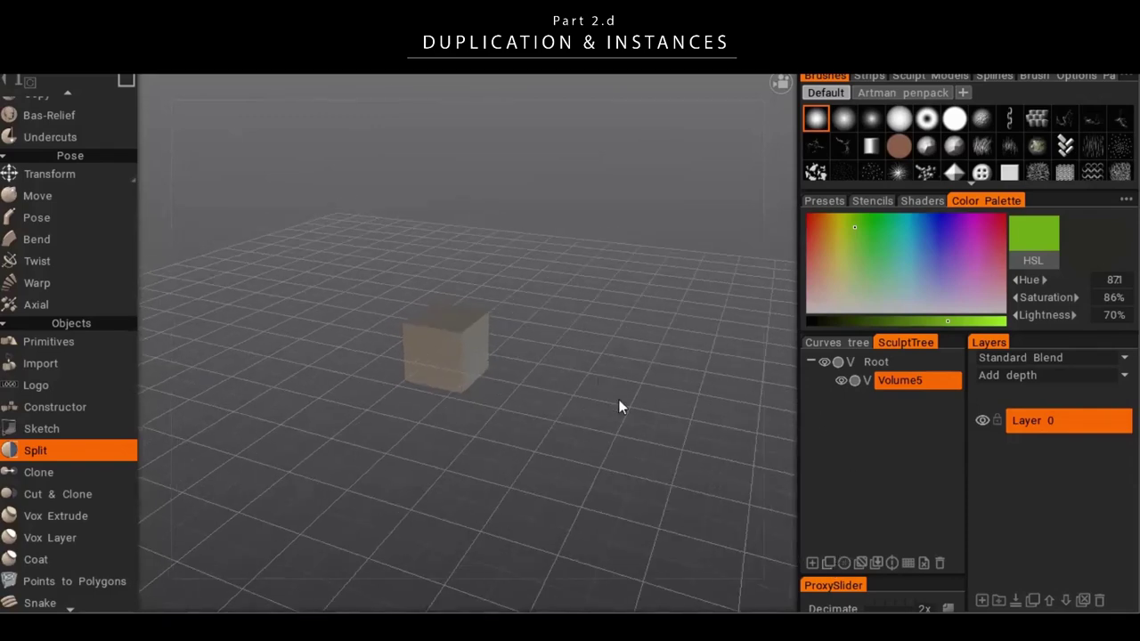
key("t")
mouse_move(654, 315)
left_mouse_down("alt")
mouse_move(640, 336)
mouse_move(661, 303)
mouse_move(655, 338)
mouse_move(641, 314)
left_mouse_up("alt")
key("ctrl+d")
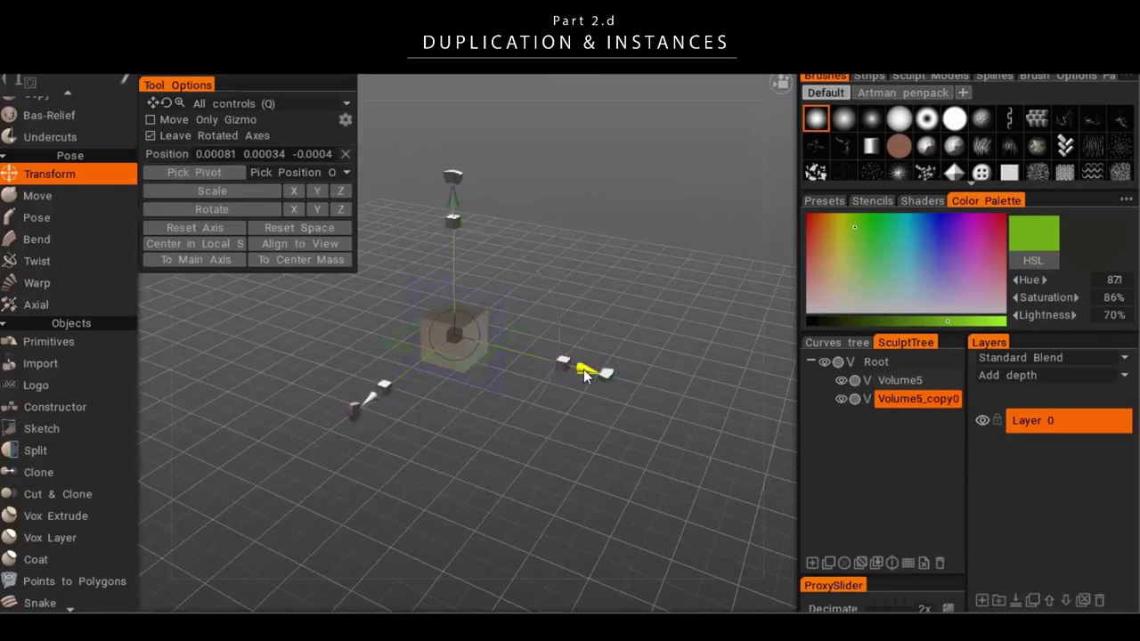
left_click_drag(583, 369, 713, 406)
left_click_drag(479, 501, 630, 421)
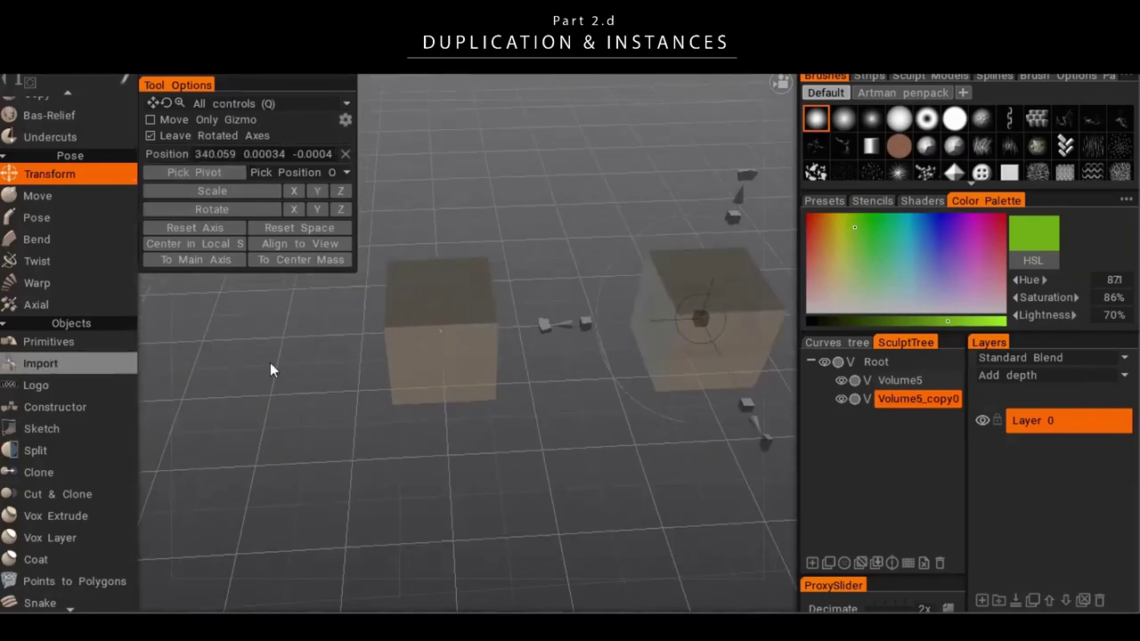
right_click_drag(383, 361, 299, 395)
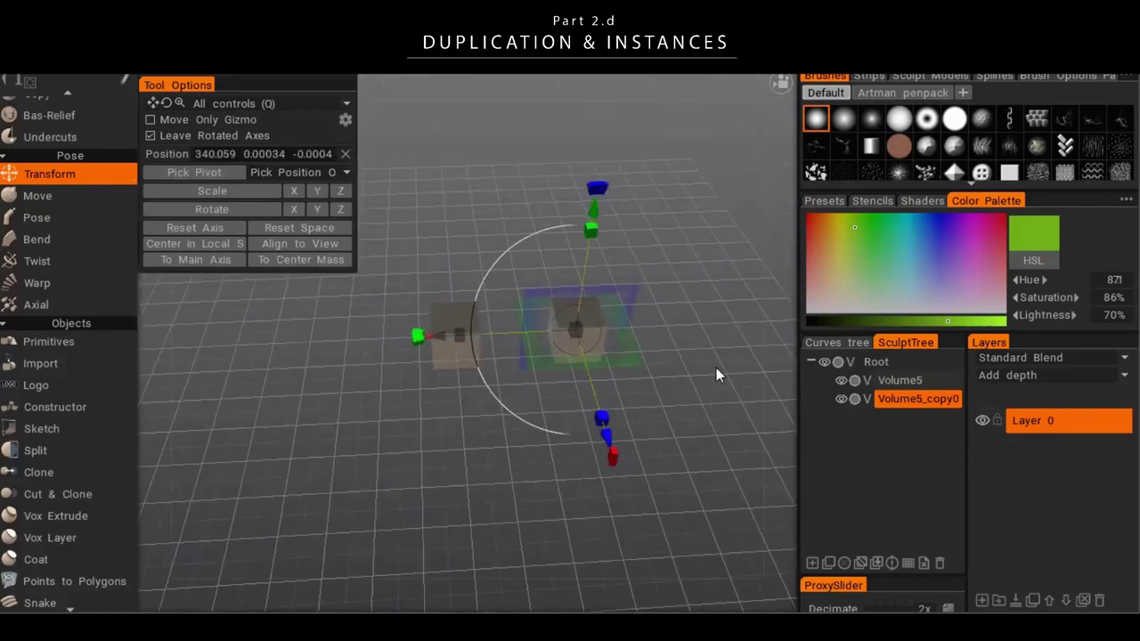
- Undo the copy's move and the cube duplication
key("ctrl+z")
key("ctrl+z")
left_click_drag(531, 419, 543, 412)
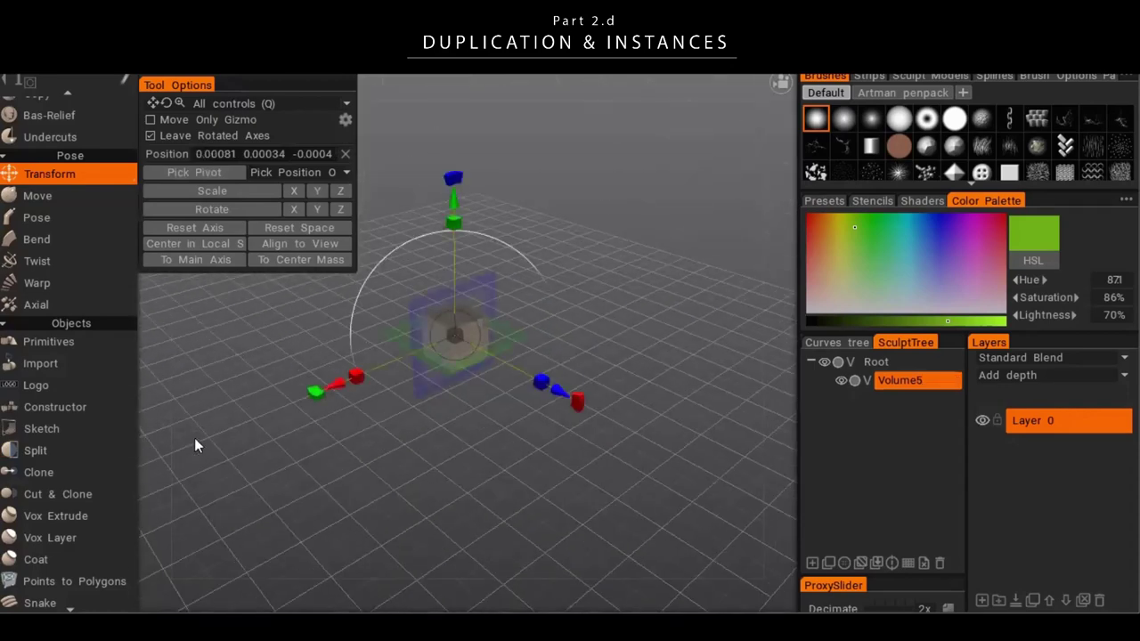
- Create a new instance of the cube with the Instancer tool
scroll(101, 445, "down", 3)
scroll(67, 364, "up", 5)
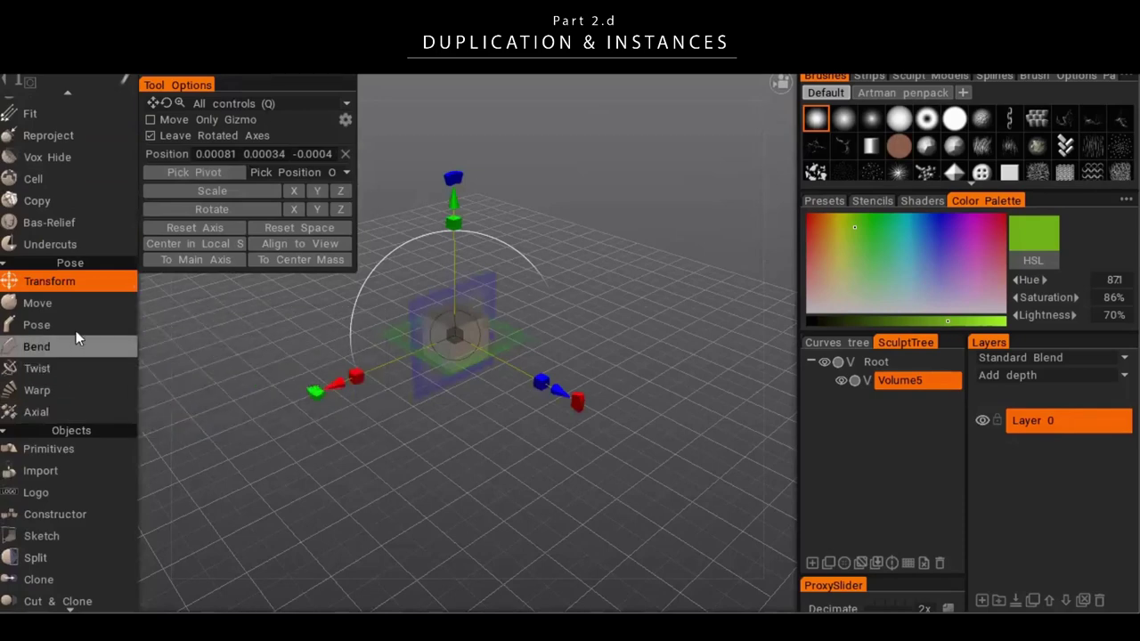
mouse_move(77, 290)
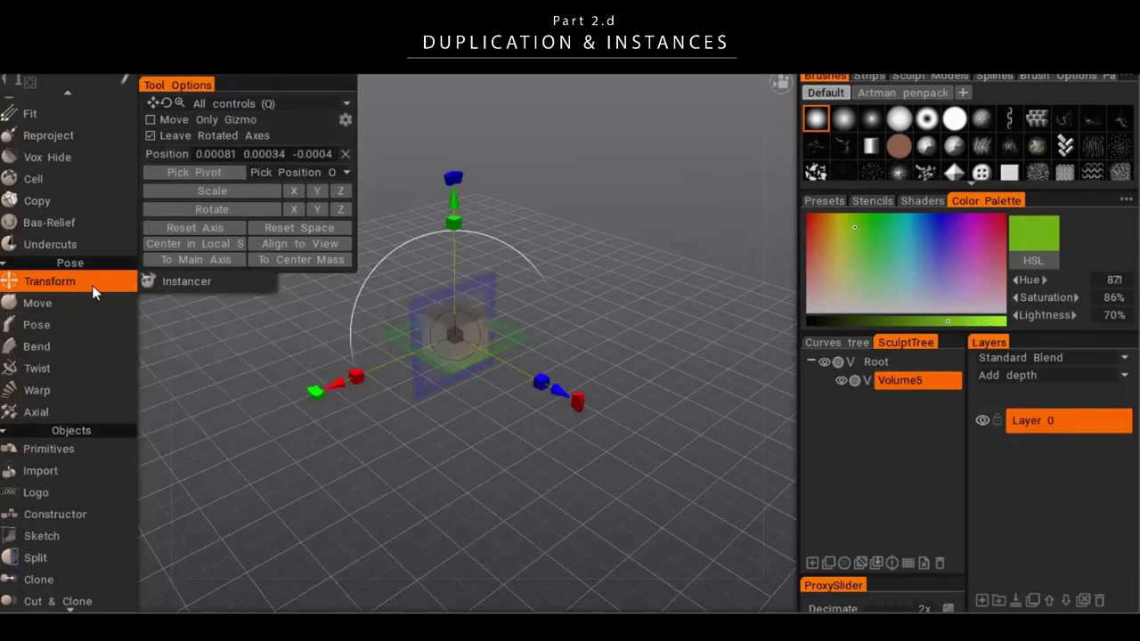
left_click(164, 281)
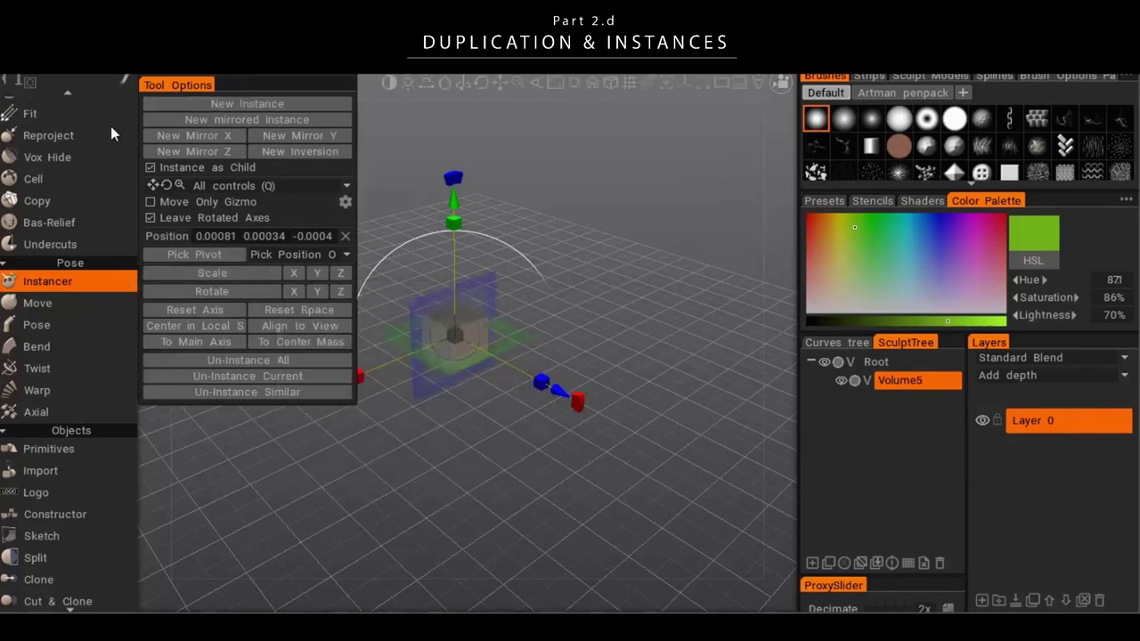
mouse_move(58, 285)
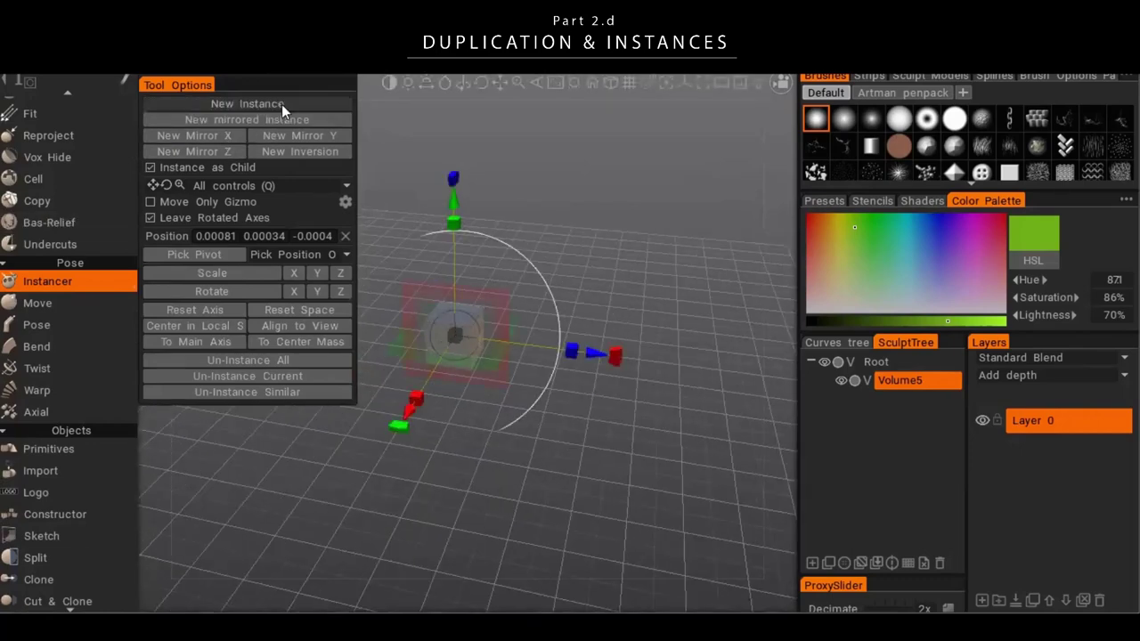
left_click(282, 104)
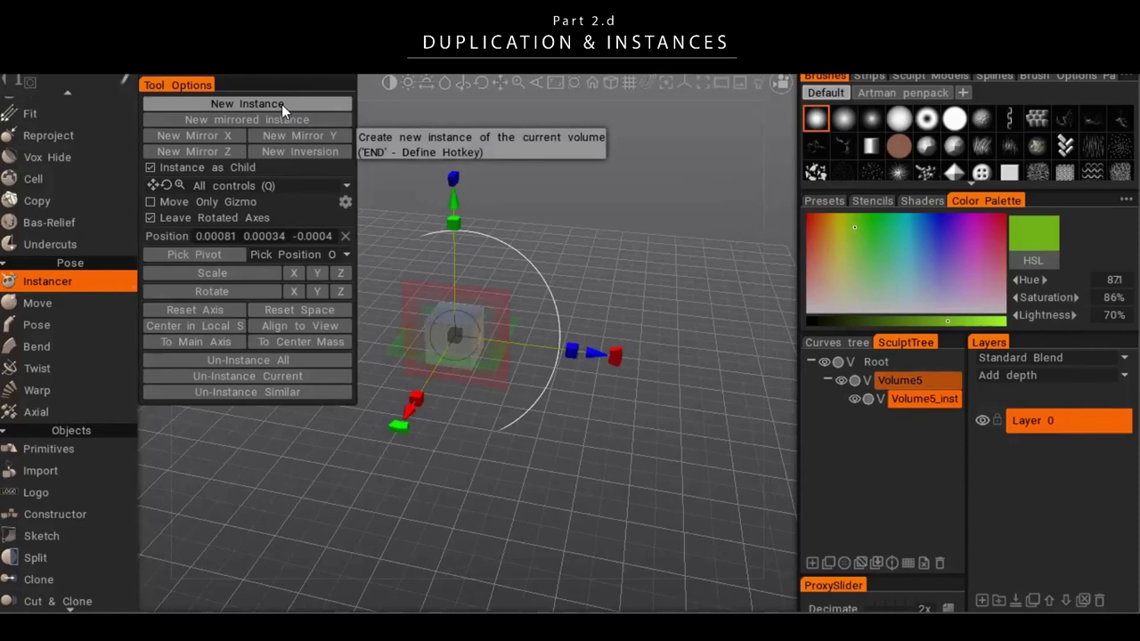
- Select only the cube's instance and move it about 365 units along the Z axis
left_click(905, 400)
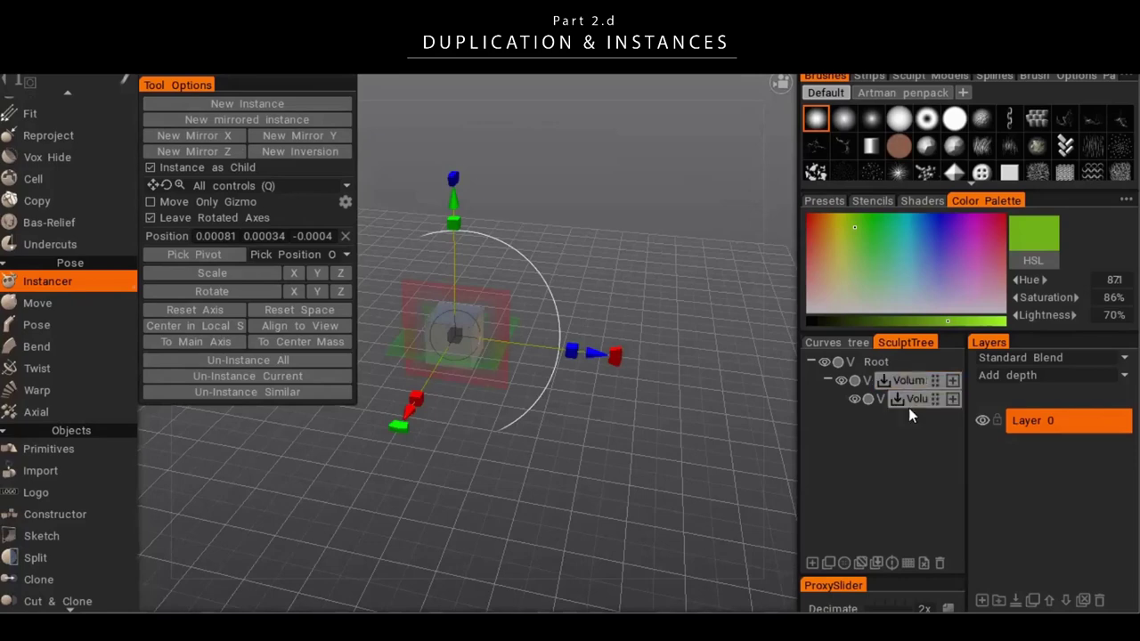
left_click(905, 382)
left_click(916, 399)
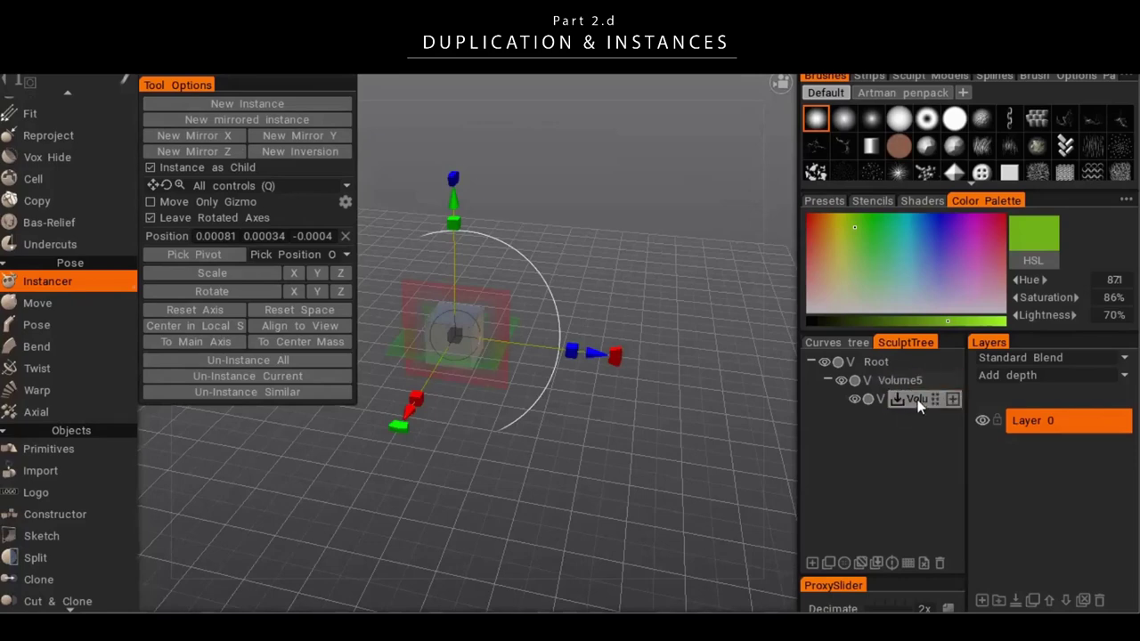
left_click_drag(599, 355, 754, 374)
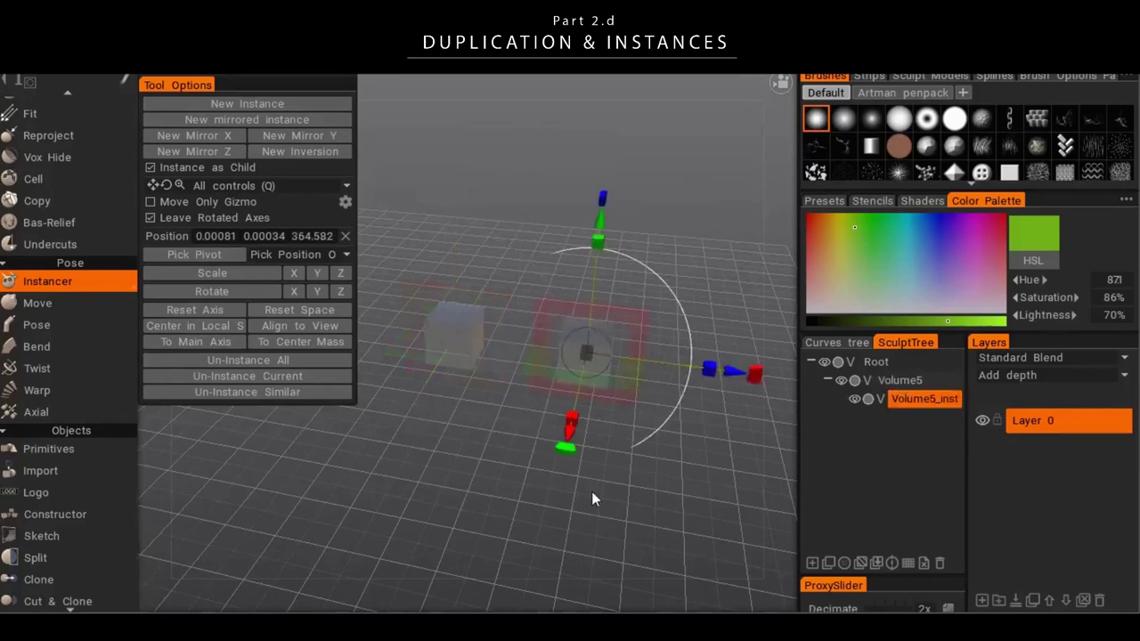
middle_click_drag(593, 499, 579, 368)
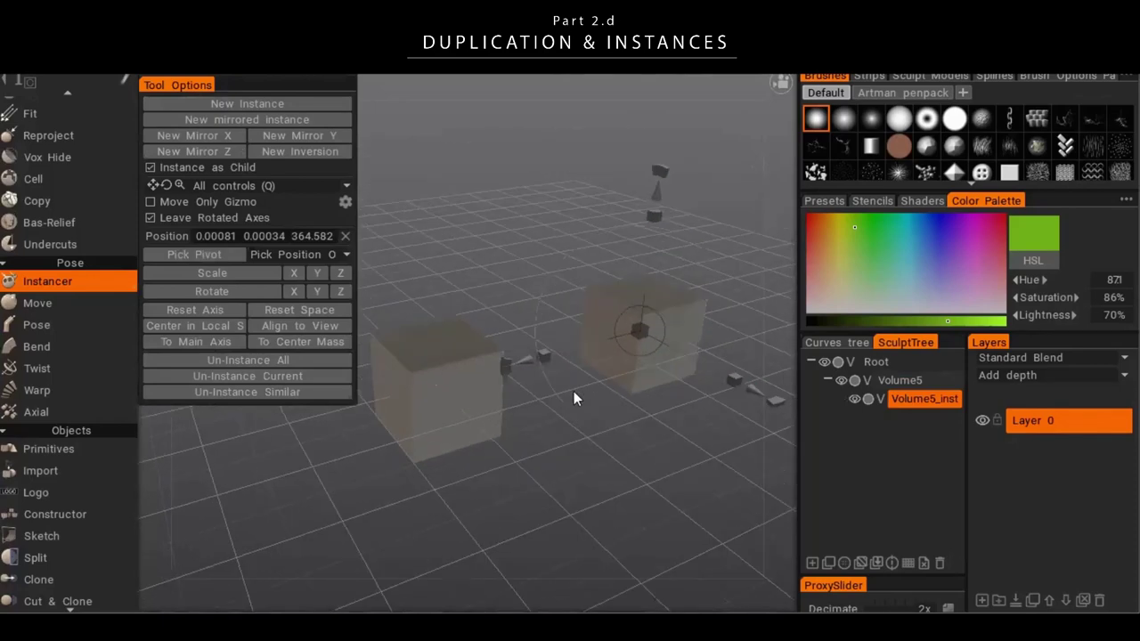
- Select the original cube, leave the Instancer and sculpt away parts of its upper edges and corners
left_click(901, 380)
scroll(677, 459, "down", 1)
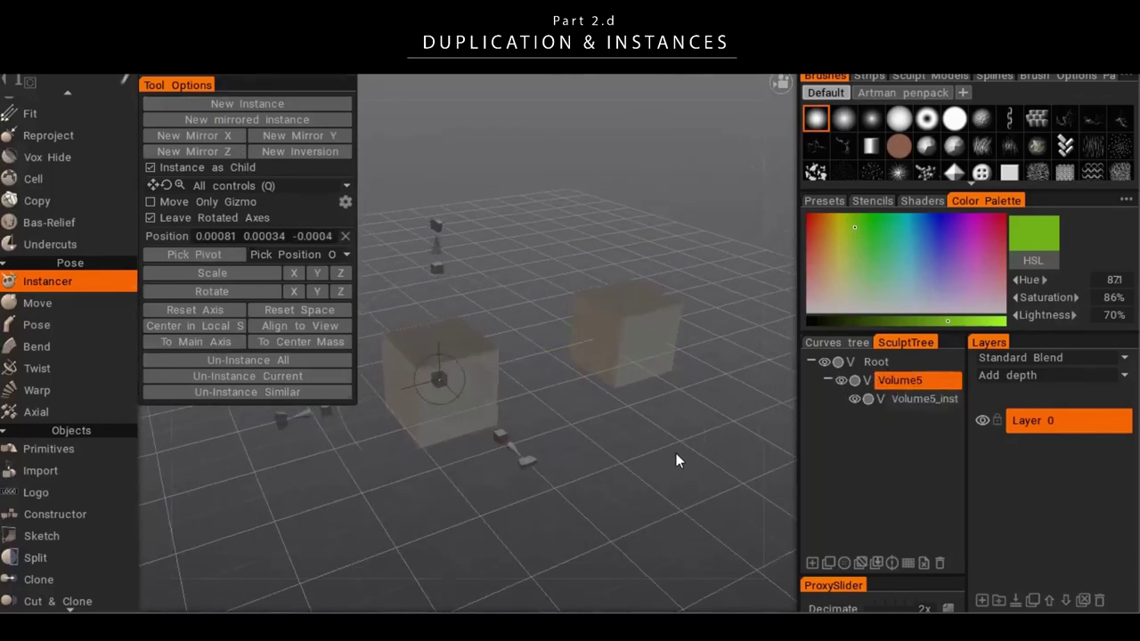
key("Escape")
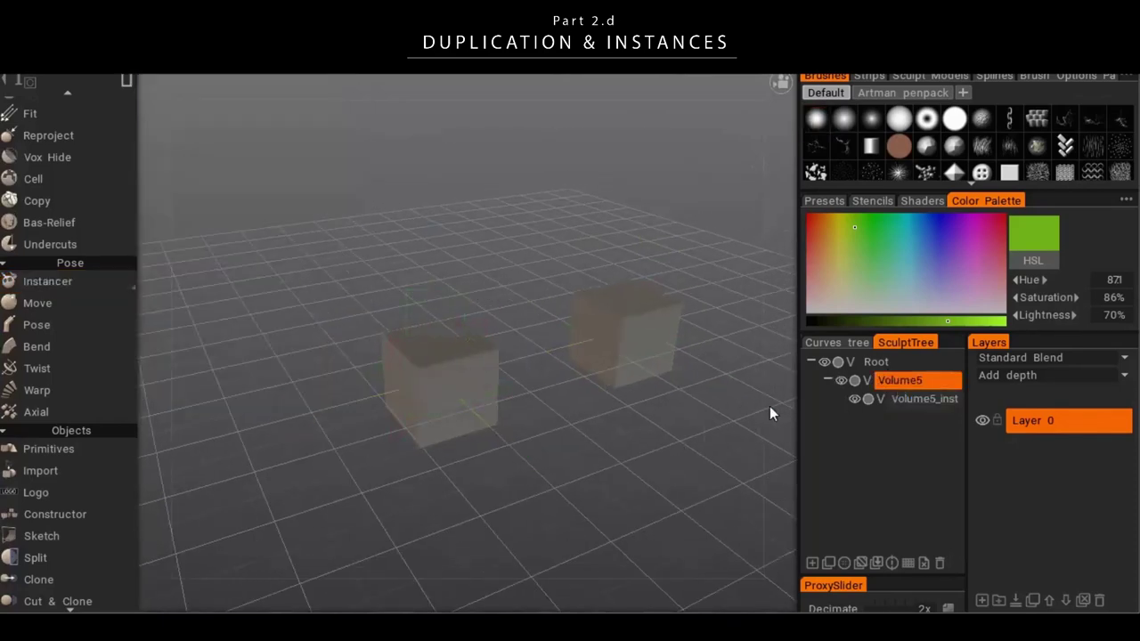
left_click_drag(483, 411, 773, 411, "alt")
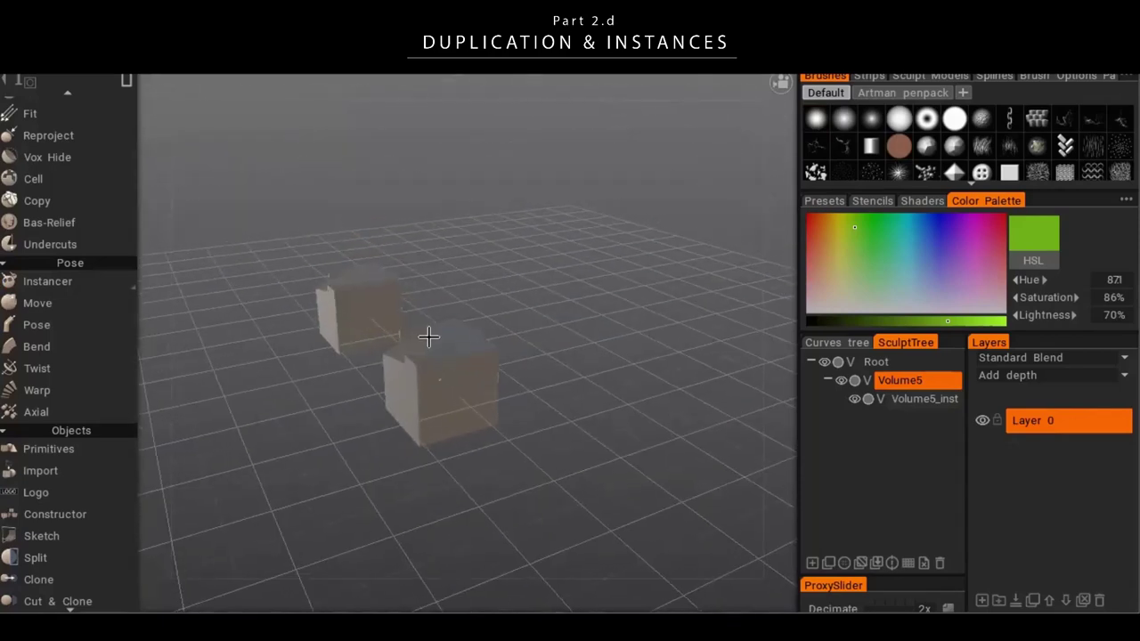
left_click_drag(430, 336, 514, 409, "alt")
- Select the instanced cube and sculpt further cuts into its top and side
left_click(921, 399)
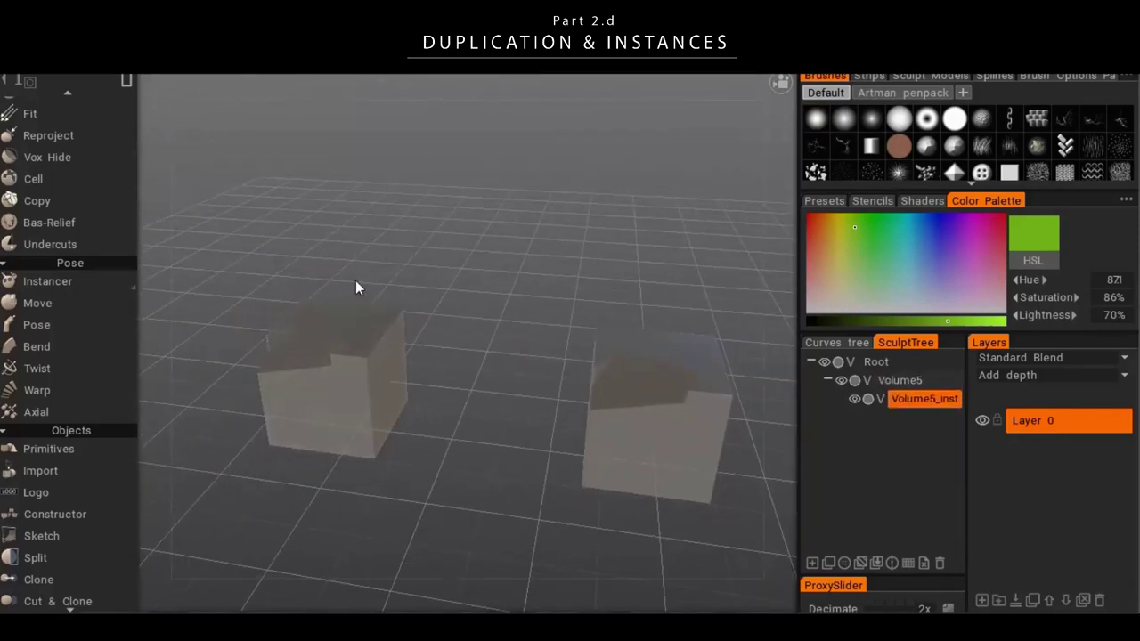
mouse_move(365, 283)
left_mouse_down()
mouse_move(443, 353)
mouse_move(440, 344)
mouse_move(486, 431)
left_mouse_up()
left_click_drag(580, 356, 723, 433)
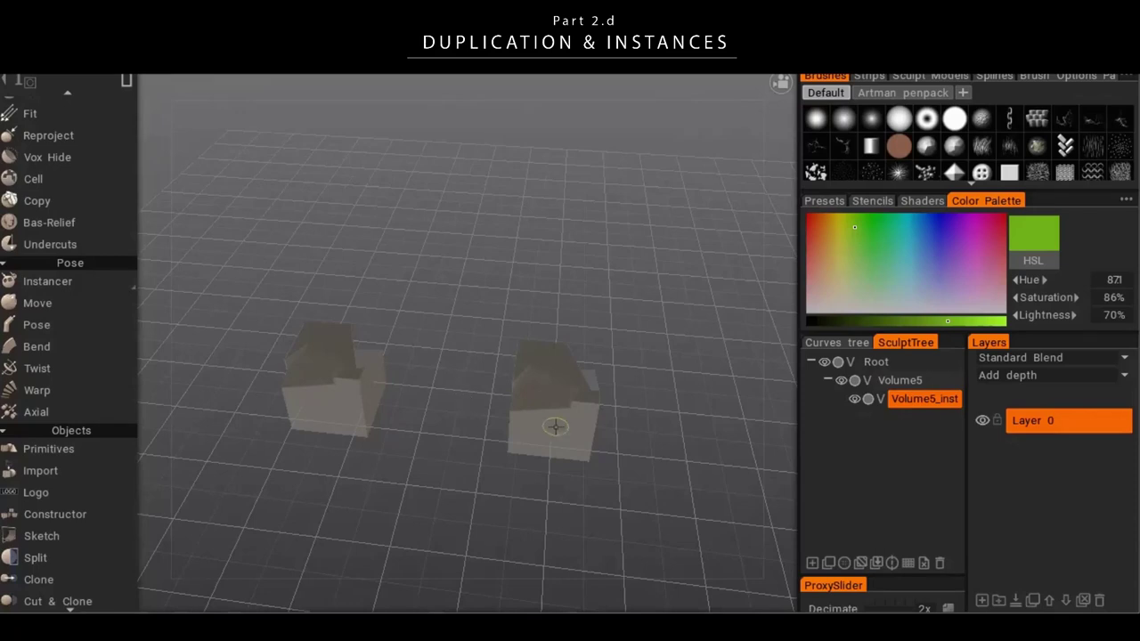
left_click_drag(518, 449, 523, 419, "alt")
- Convert all instances to separate volumes with the Instancer and select the separated child volume
left_click(47, 281)
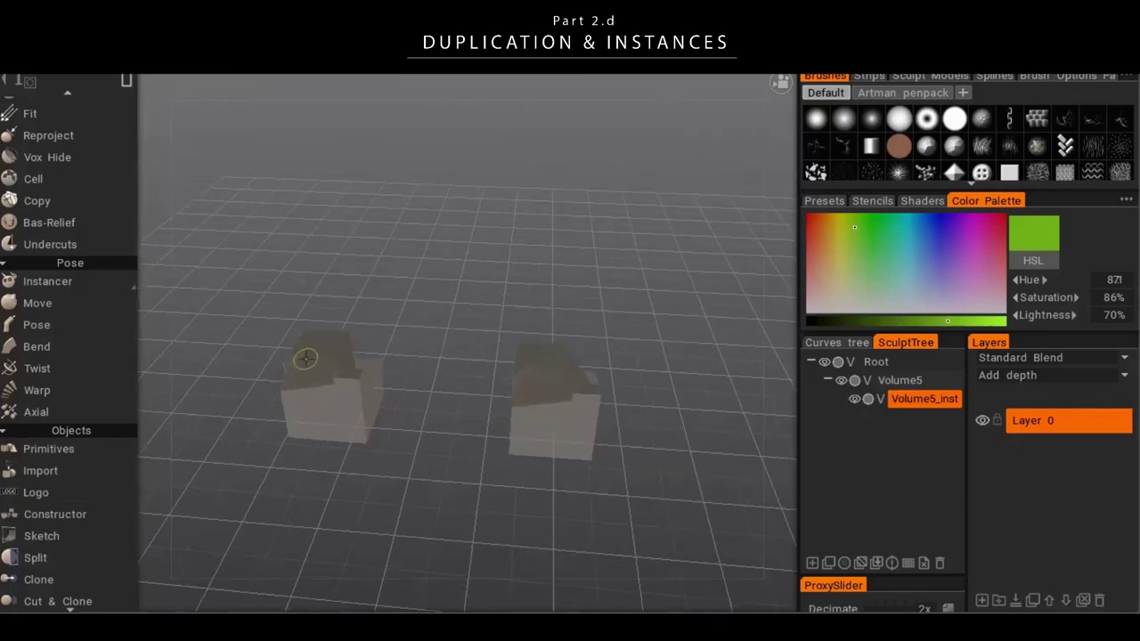
middle_click_drag(520, 356, 604, 365, "alt")
middle_click_drag(740, 378, 754, 362, "alt")
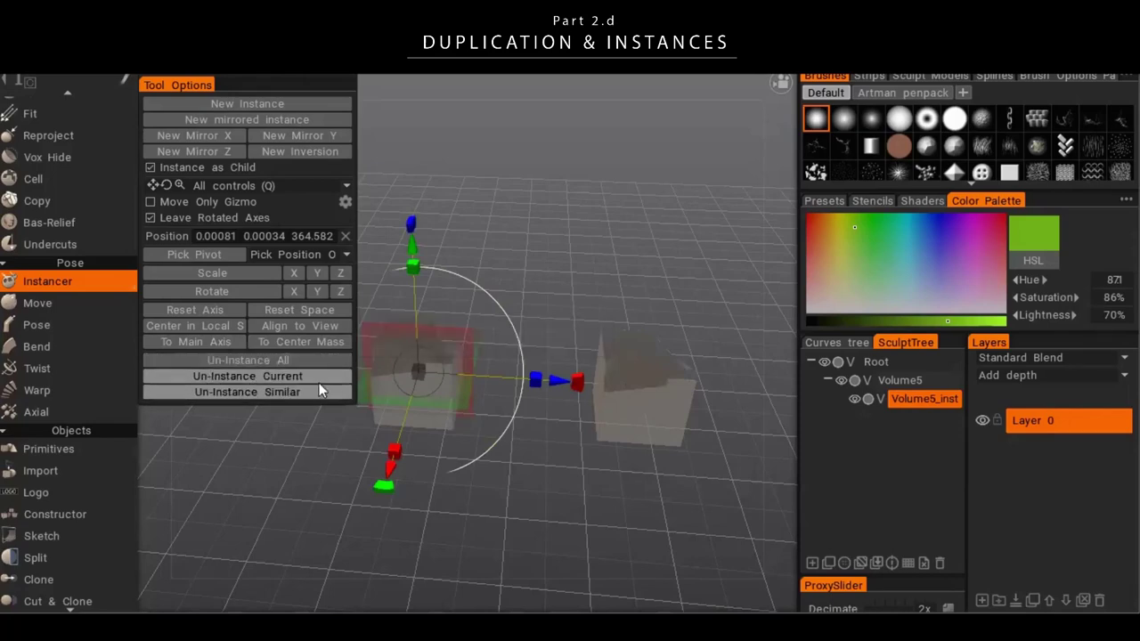
left_click_drag(671, 505, 643, 432, "alt")
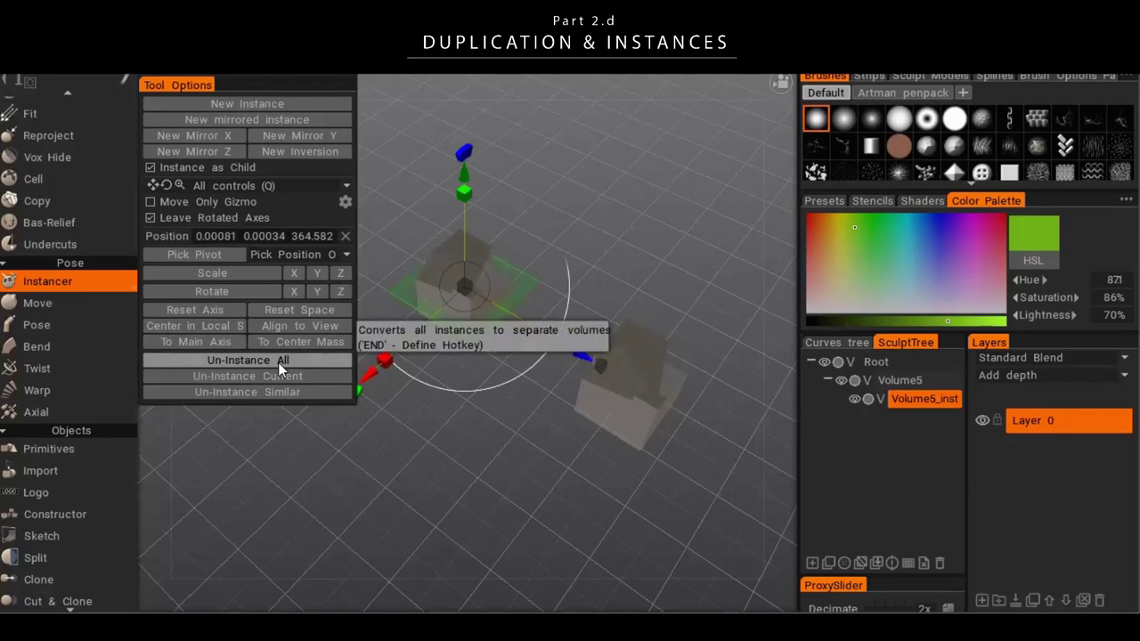
left_click(278, 360)
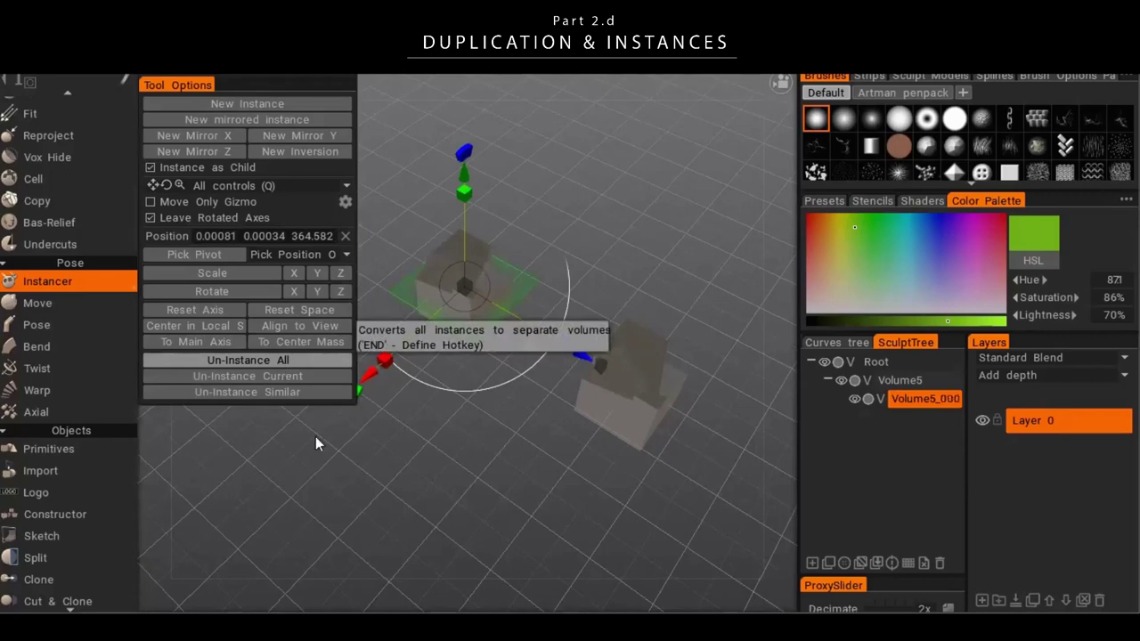
left_click(914, 399)
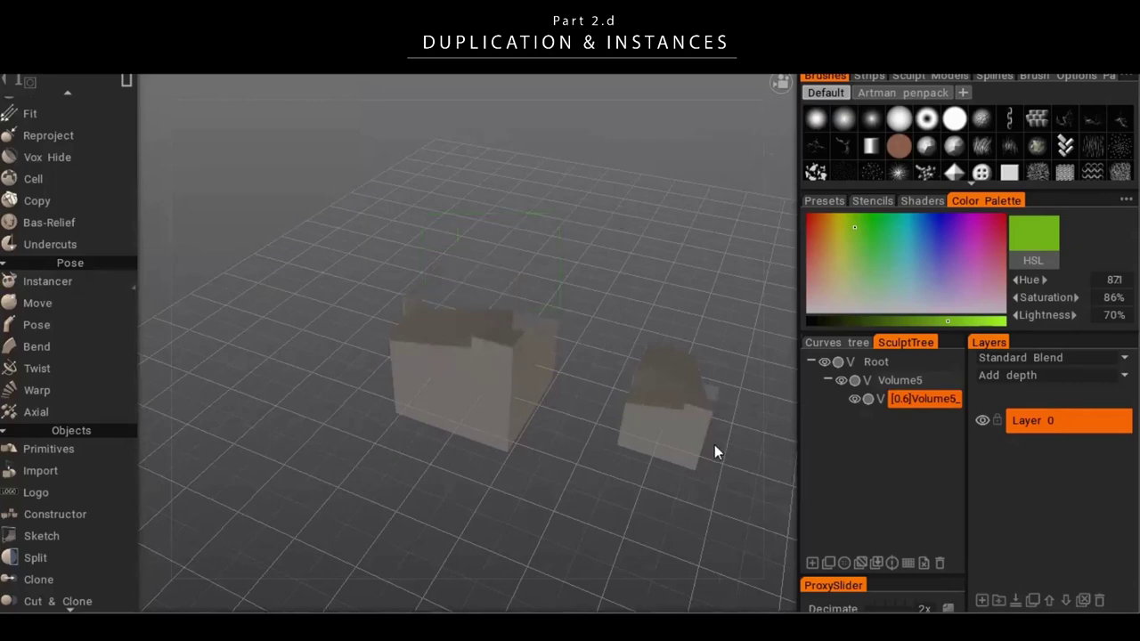
left_click_drag(714, 444, 679, 435)
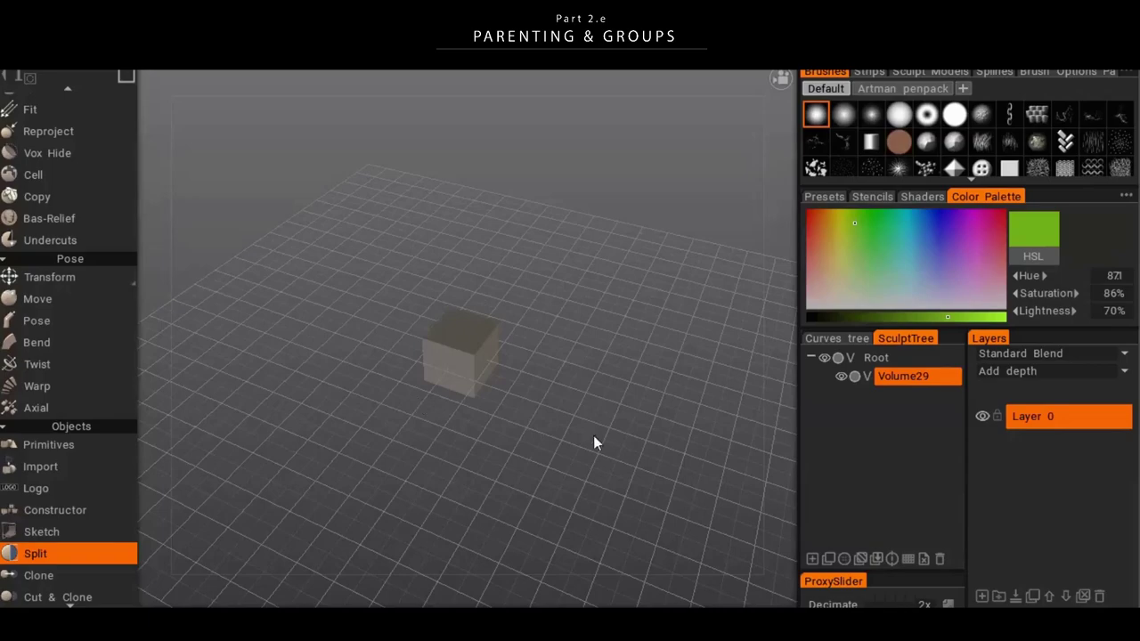
- Add a new empty volume under Root and make it a child of Volume29
mouse_move(537, 407)
left_mouse_down("alt")
mouse_move(557, 362)
mouse_move(564, 403)
mouse_move(543, 413)
left_mouse_up("alt")
right_click_drag(544, 413, 626, 449, "alt")
left_click_drag(625, 456, 579, 395)
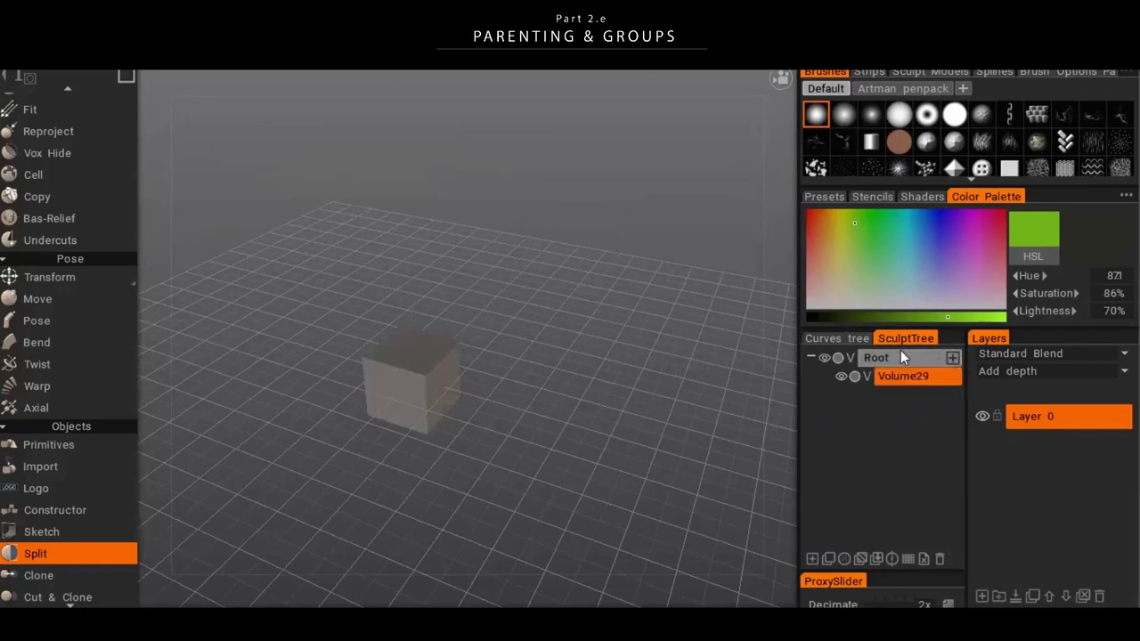
left_click(812, 560)
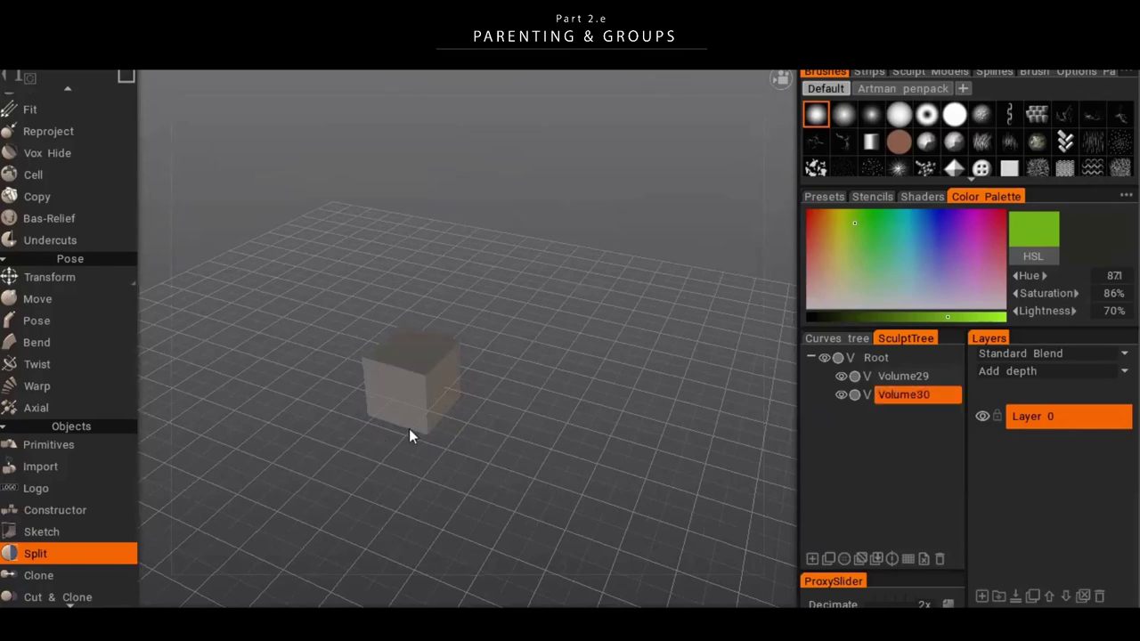
mouse_move(929, 394)
left_mouse_down()
mouse_move(923, 414)
mouse_move(923, 376)
mouse_move(893, 376)
mouse_move(906, 377)
left_mouse_up()
- Add a cube primitive to child Volume30 and move it along the Z axis to about -486.59
left_click_drag(570, 422, 638, 419, "alt")
key("space")
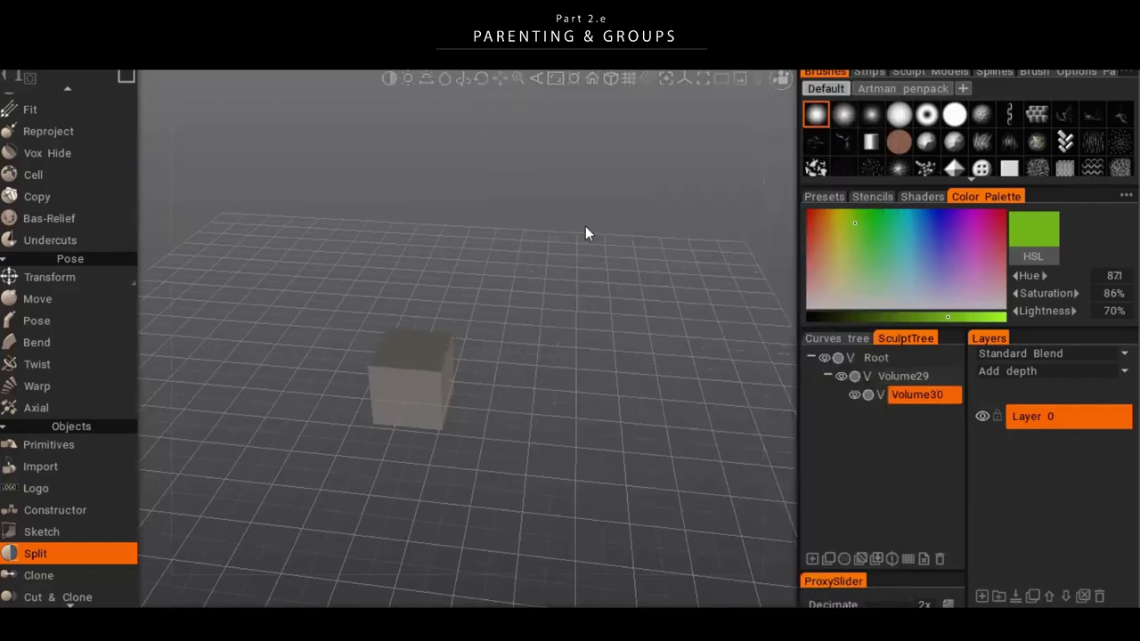
key("space")
left_click(412, 96)
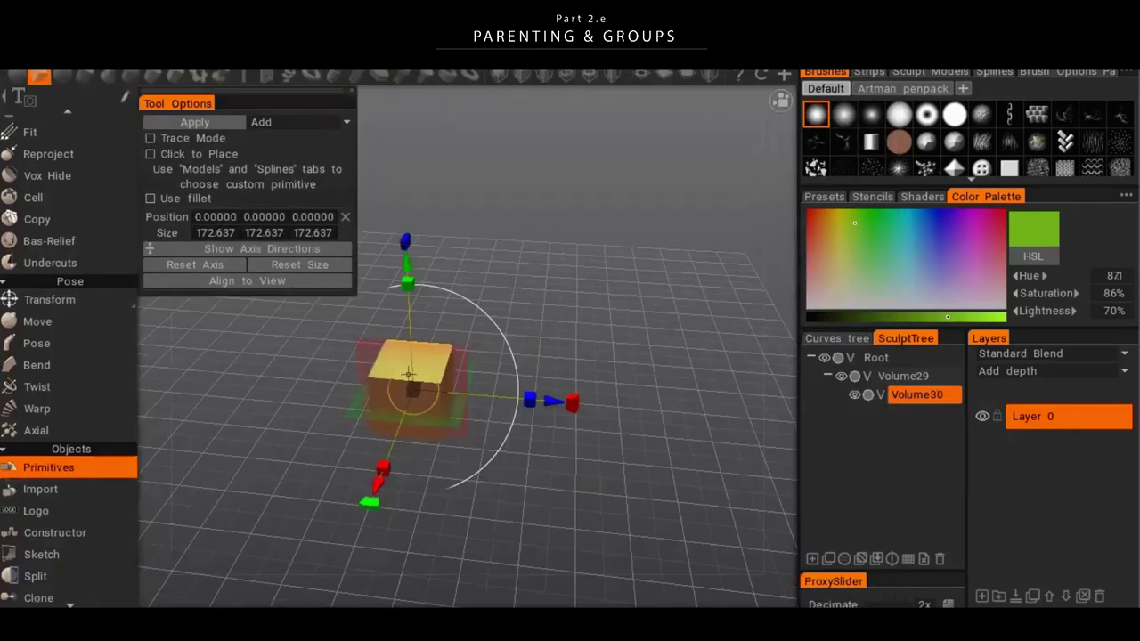
left_click_drag(534, 400, 639, 407)
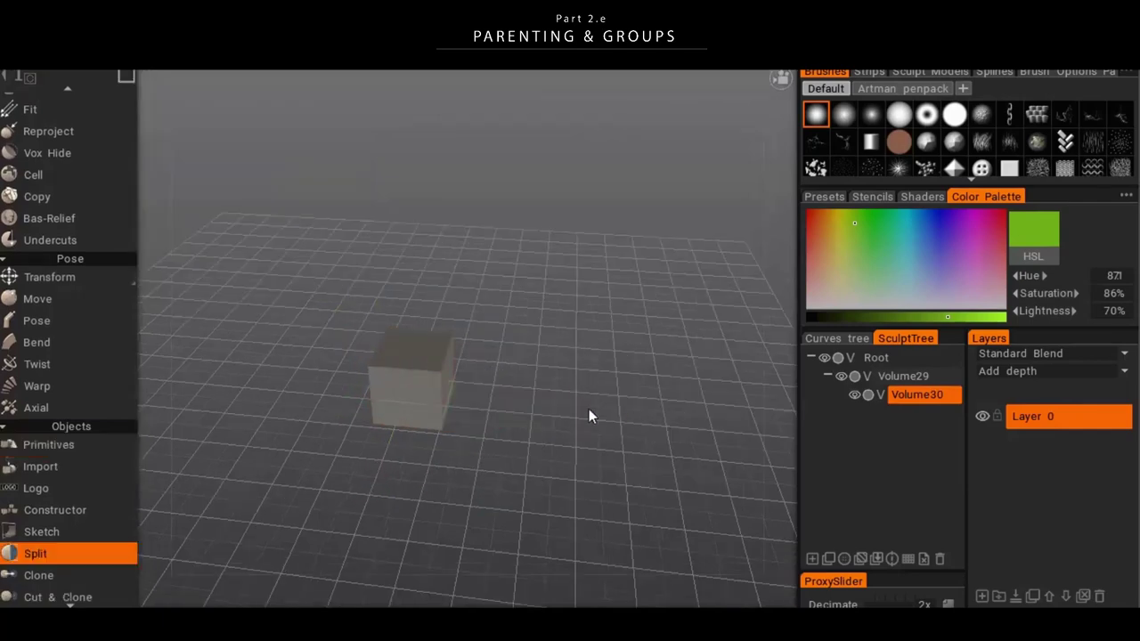
key("t")
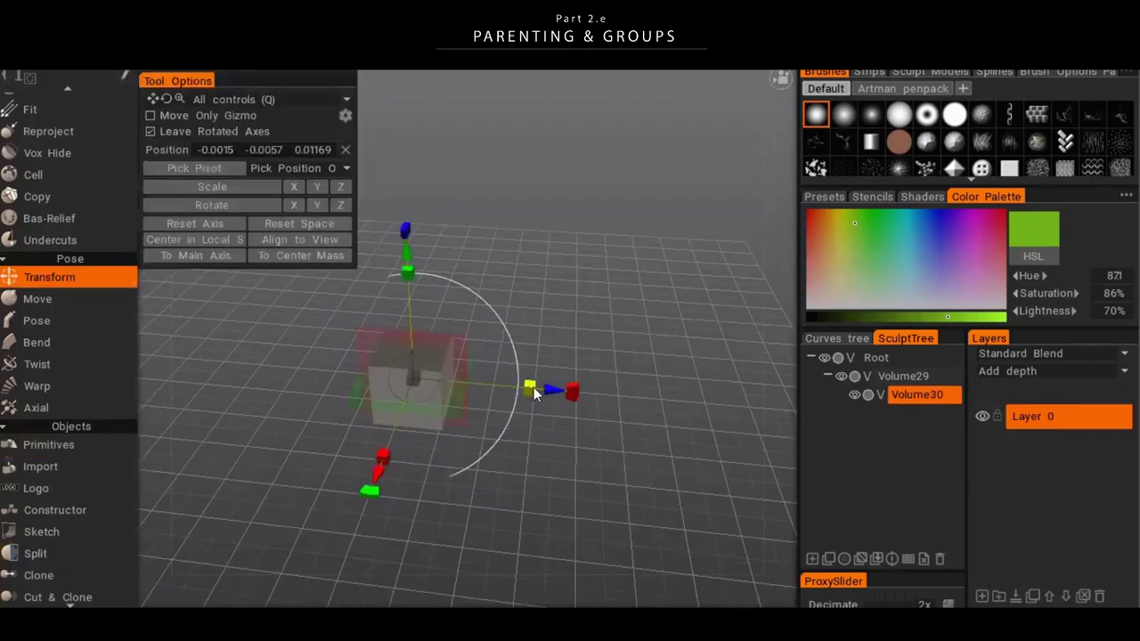
left_click_drag(554, 392, 764, 409)
- Hide and show child Volume30, then parent Volume29, to compare how visibility affects each cube
left_click(856, 395)
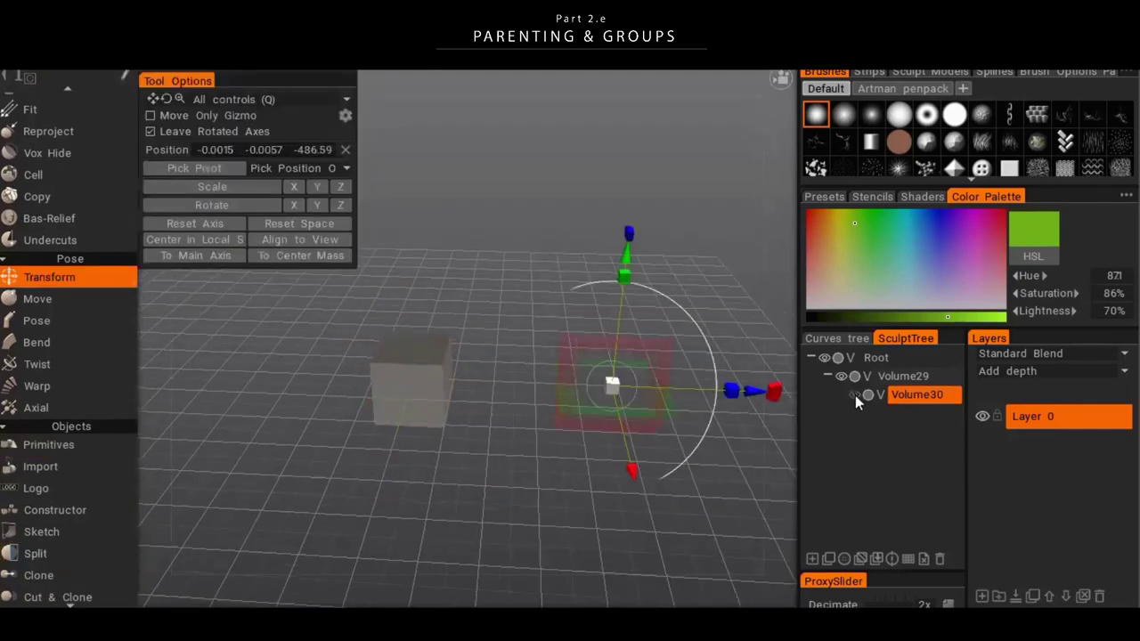
left_click(855, 394)
left_click(838, 377)
left_click(839, 377)
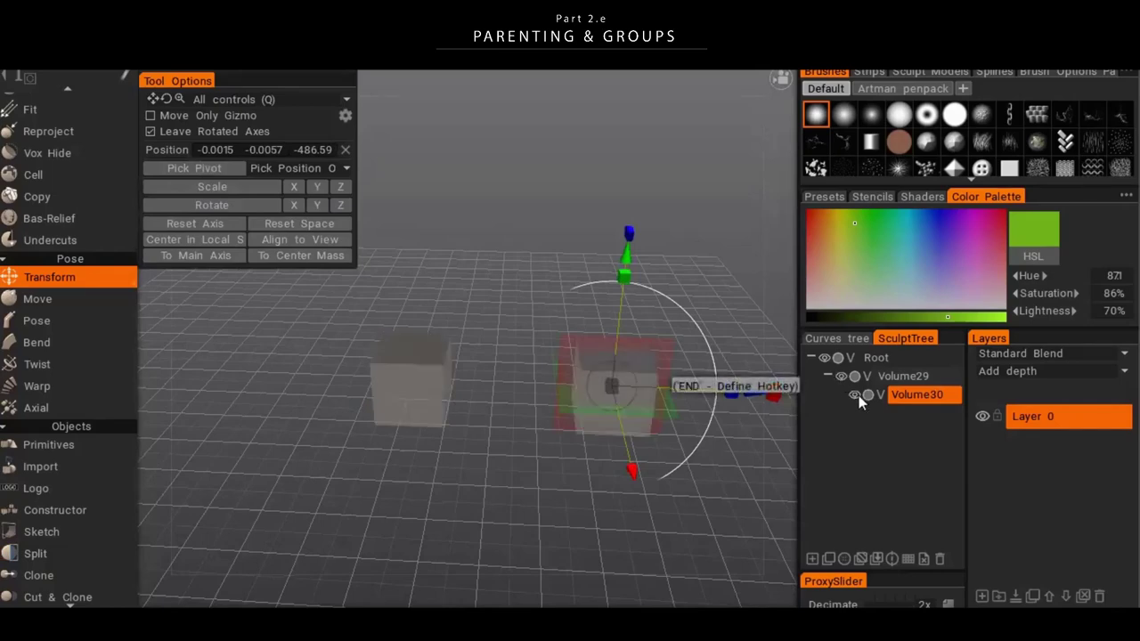
mouse_move(929, 378)
left_click(842, 376)
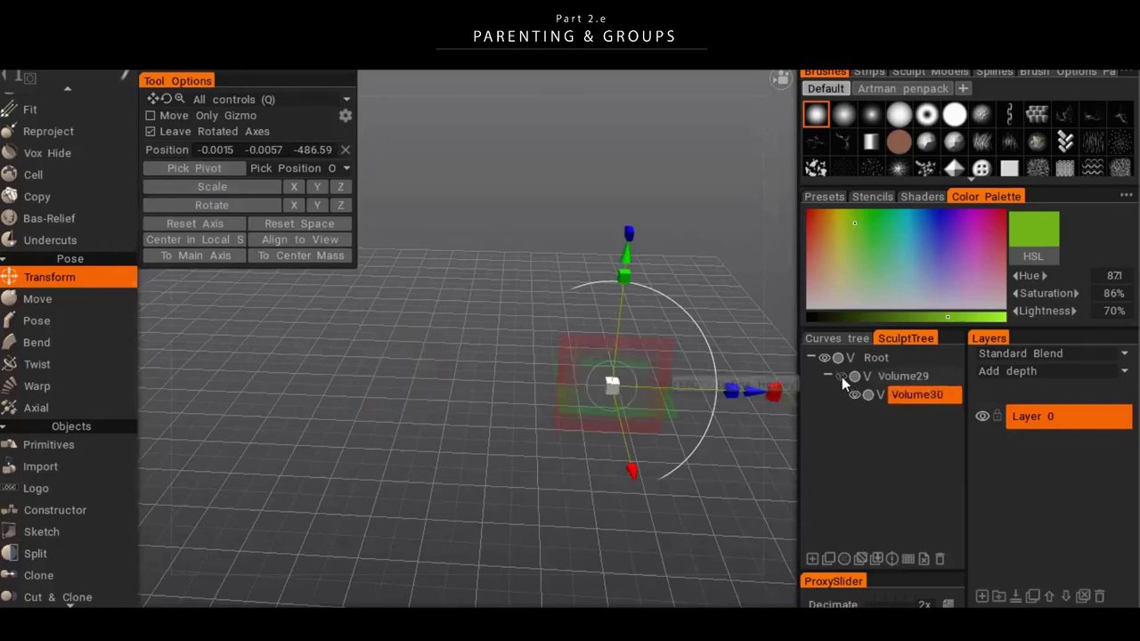
left_click(841, 377)
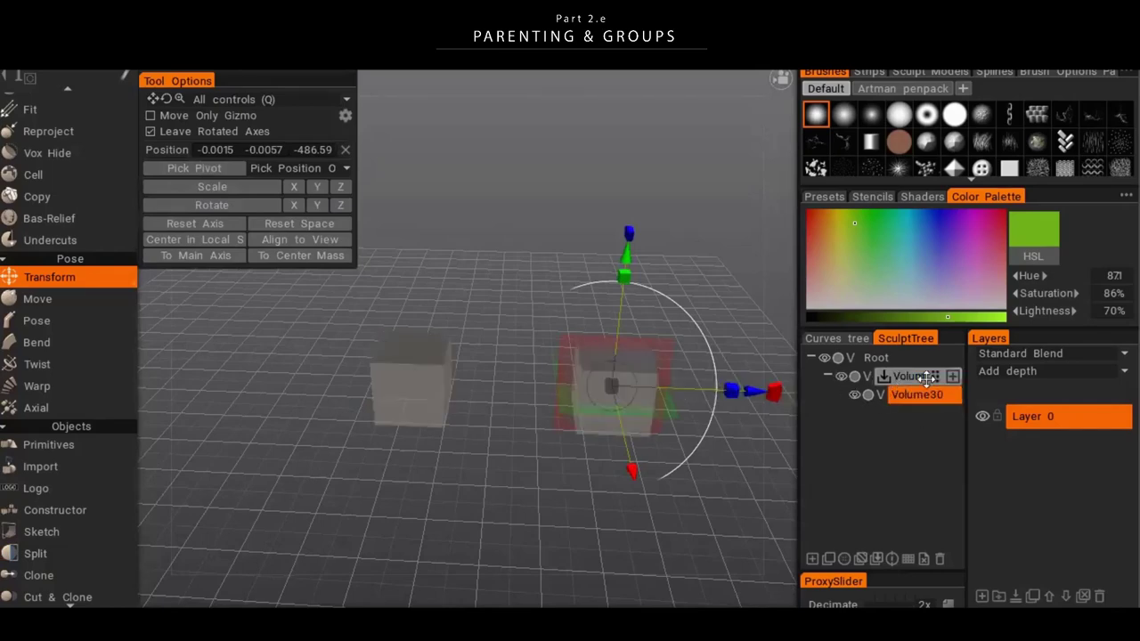
left_click(842, 377)
left_click(842, 378)
left_click(842, 379)
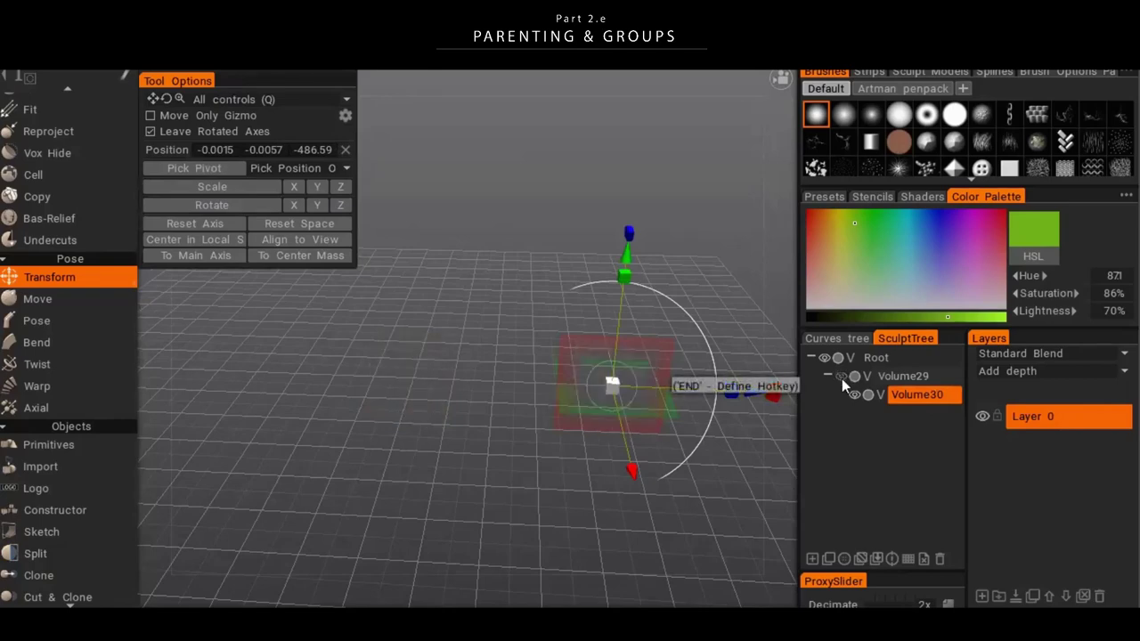
left_click(842, 378)
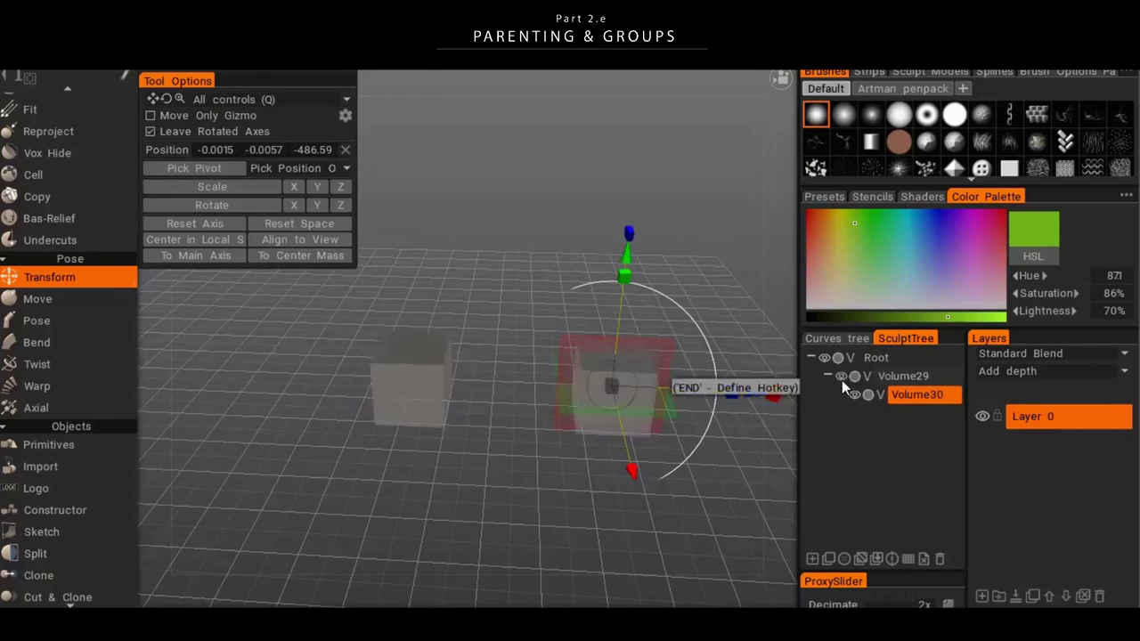
- Move parent Volume29 along Z to about 236, then move only child Volume30 about 50 units farther away
left_click(908, 379)
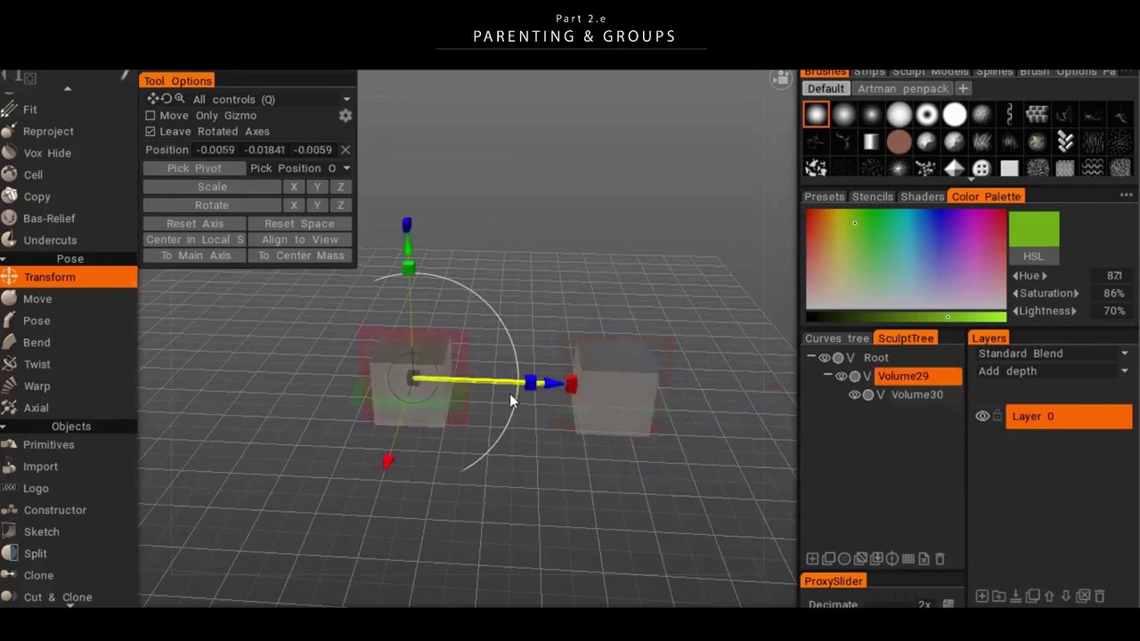
mouse_move(555, 382)
left_mouse_down()
mouse_move(449, 378)
mouse_move(639, 402)
mouse_move(441, 413)
mouse_move(456, 422)
left_mouse_up()
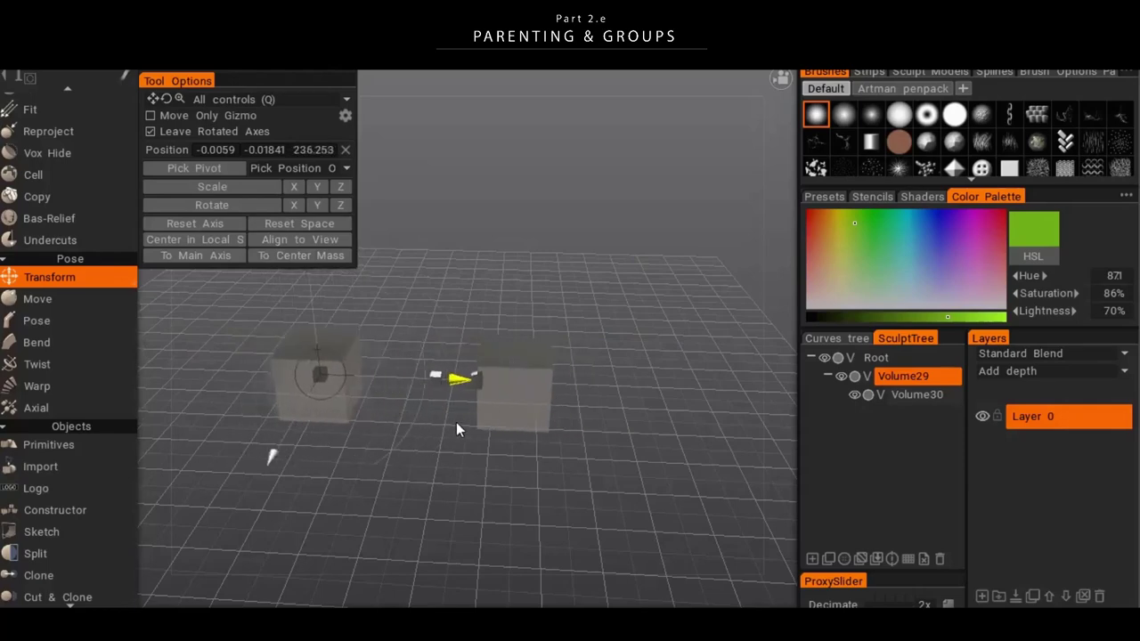
left_click(924, 397)
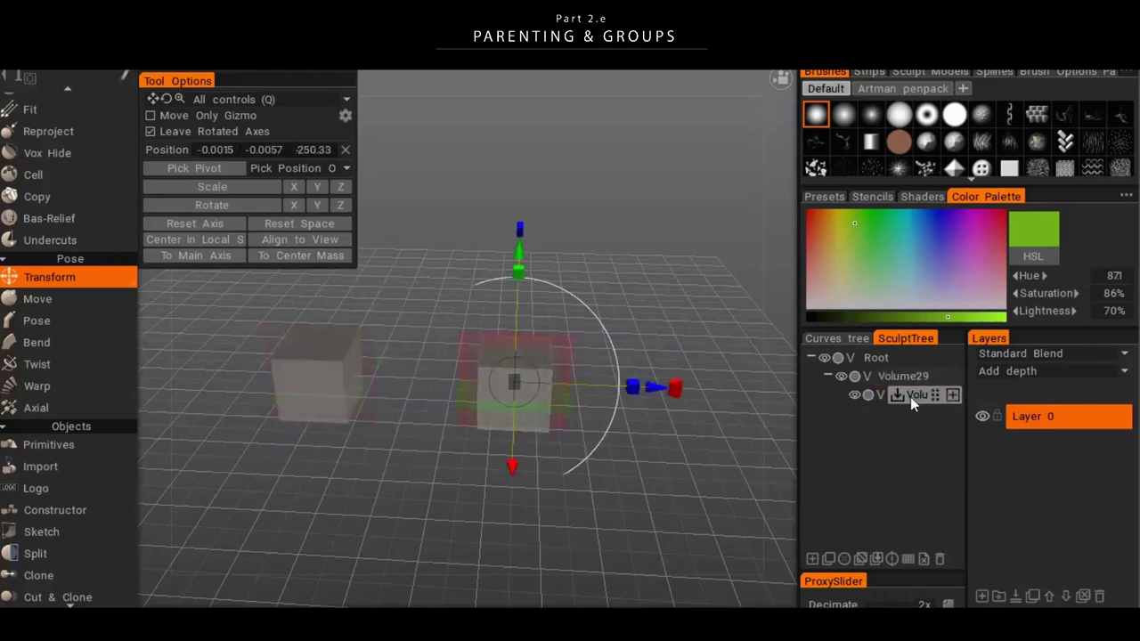
left_click_drag(649, 403, 619, 464)
- Move Volume30 out of its parent to the Root level and add four empty volumes under Root
left_click_drag(931, 396, 889, 360)
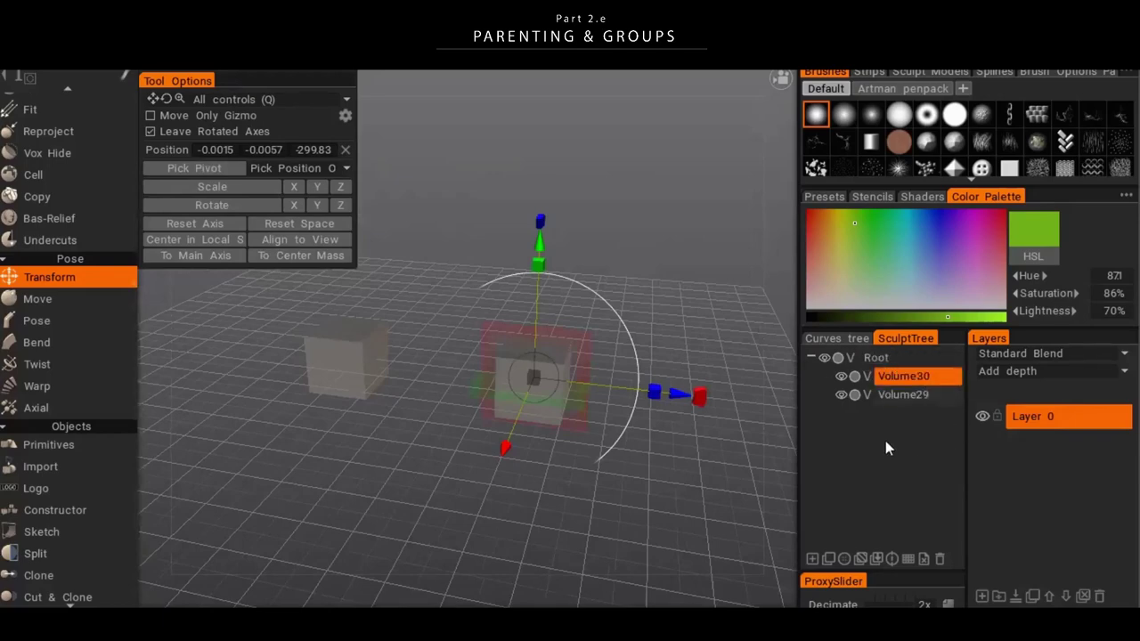
left_click(955, 360)
left_click(956, 362)
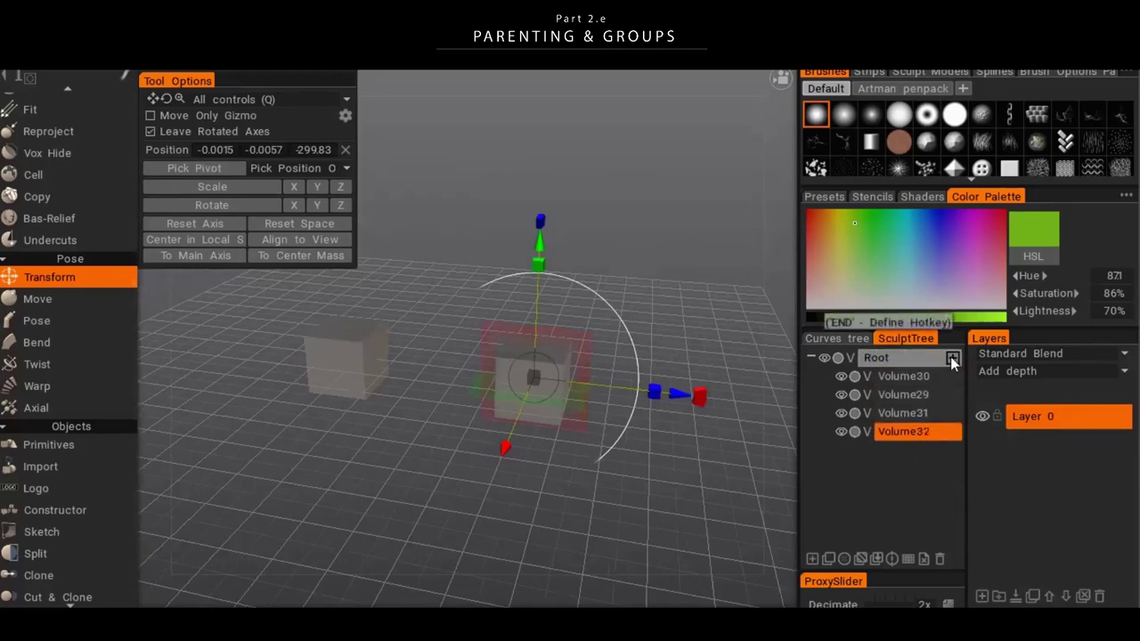
left_click(956, 361)
mouse_move(950, 358)
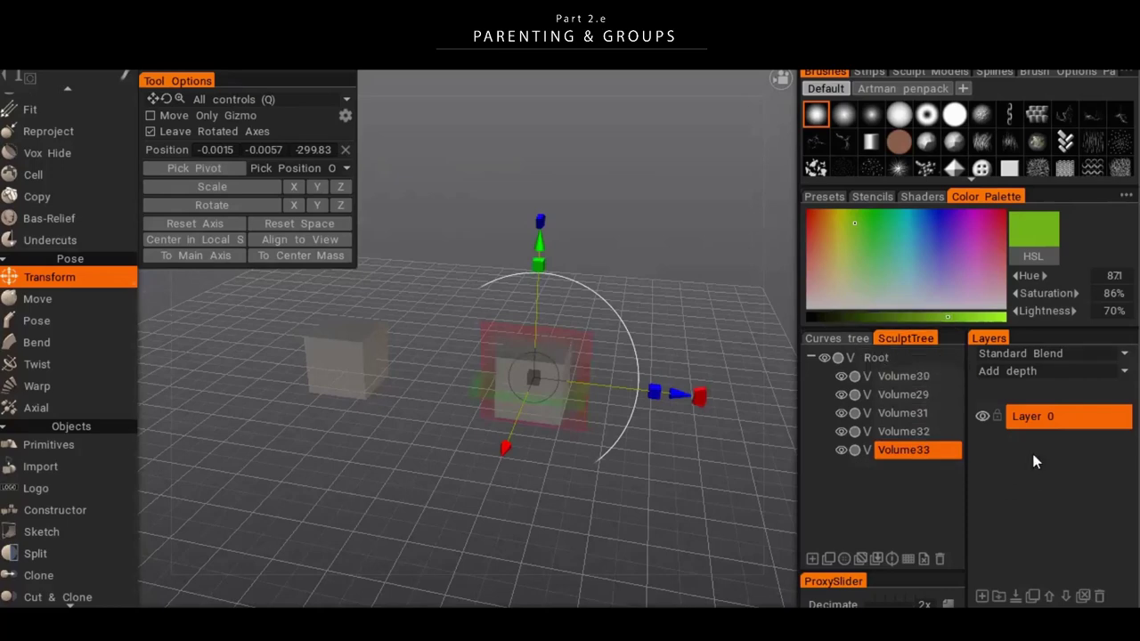
left_click(954, 359)
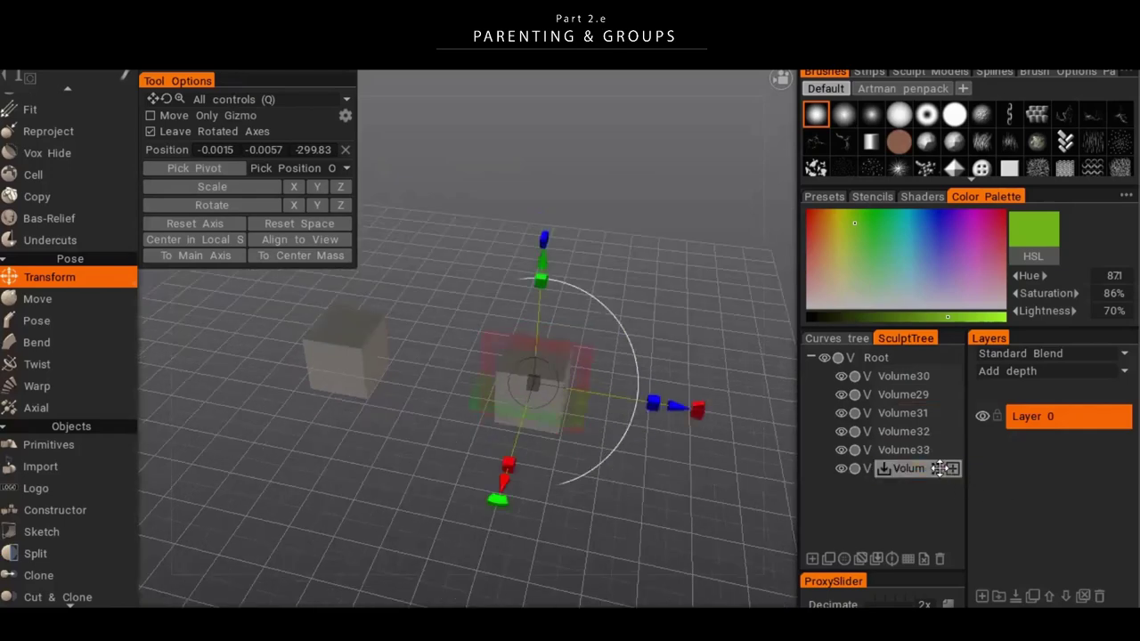
- Parent Volume34 and Volume33 under Volume30, and nest Volume32 under Volume33
mouse_move(940, 468)
left_mouse_down()
mouse_move(915, 415)
mouse_move(918, 368)
mouse_move(934, 375)
left_mouse_up()
left_click_drag(938, 469, 916, 379)
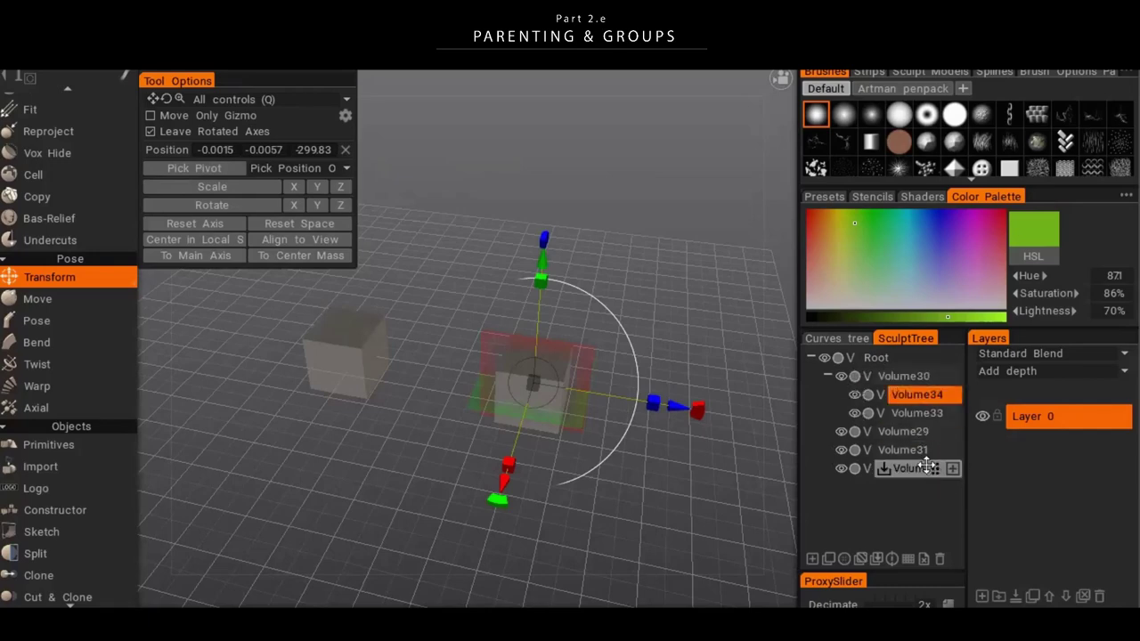
left_click_drag(924, 475, 924, 411)
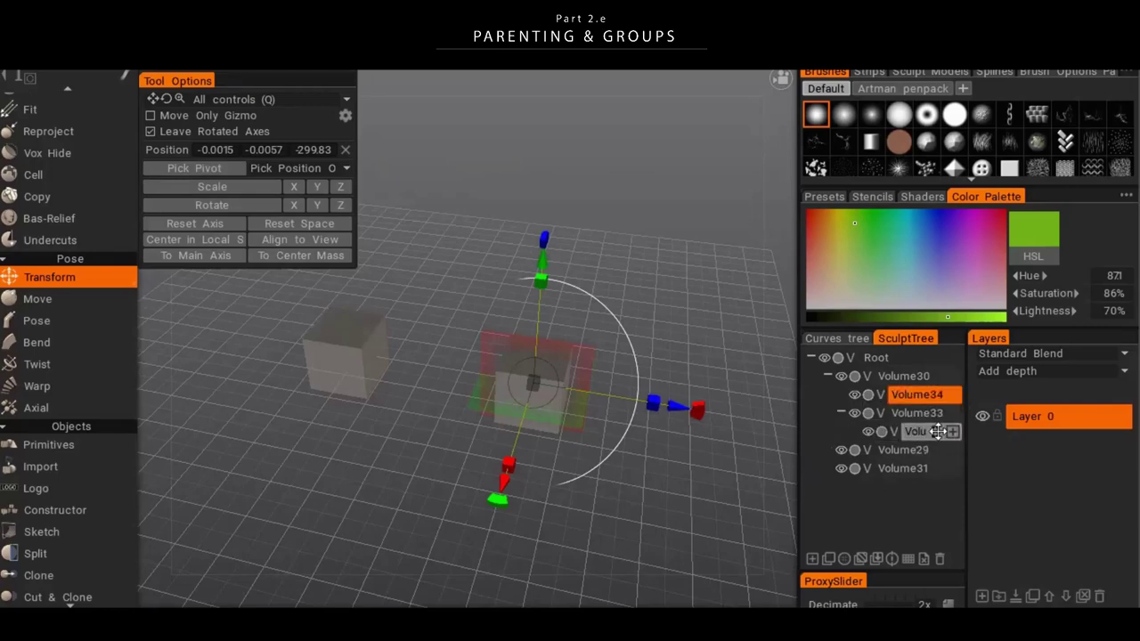
- Collapse the Volume33 and Volume30 branches of the sculpt tree and expand both again
left_click(840, 412)
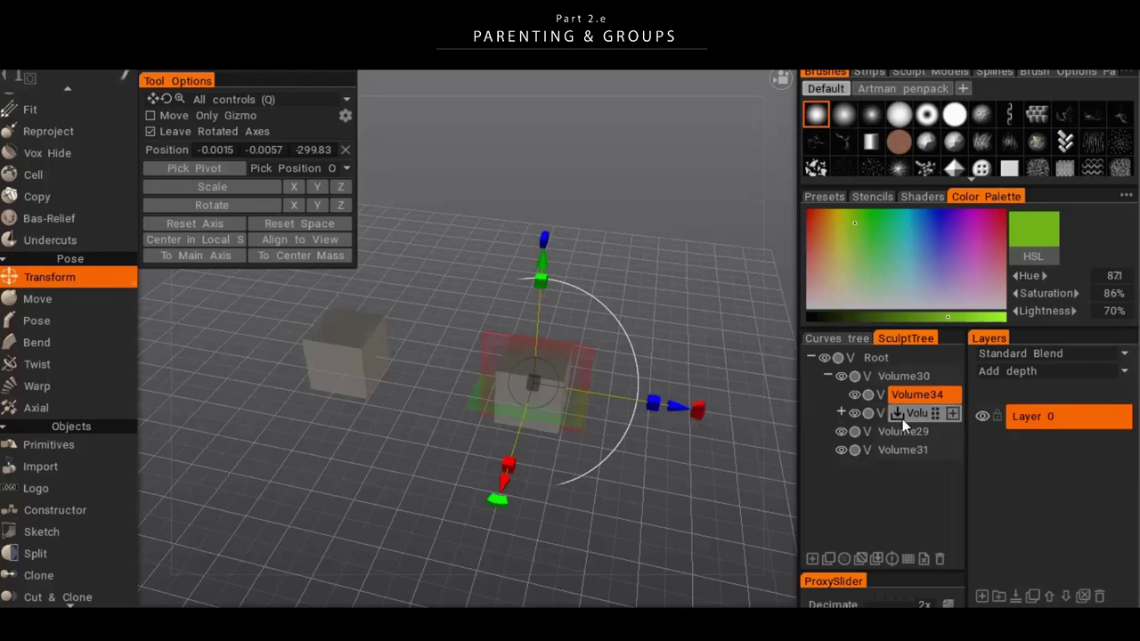
left_click(830, 376)
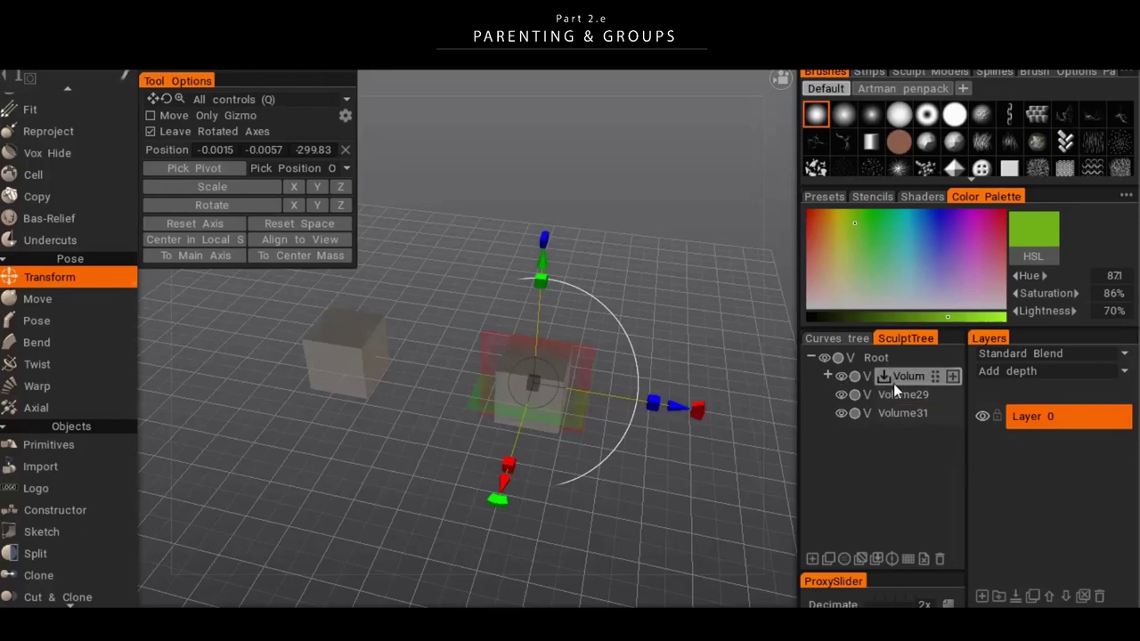
left_click(827, 376)
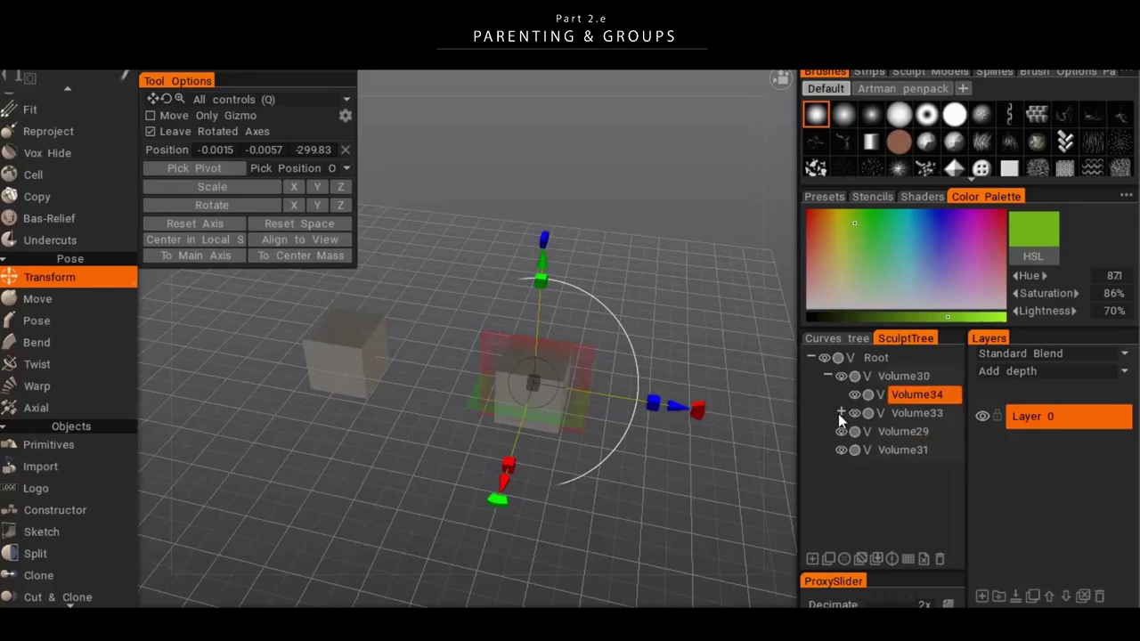
left_click(839, 412)
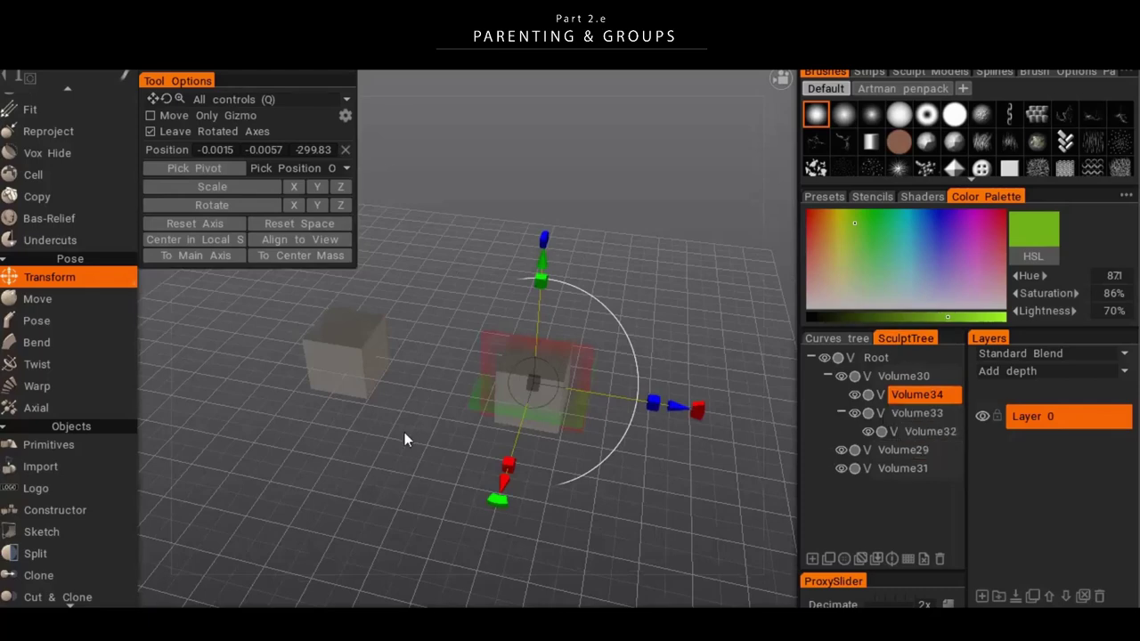
- Delete Volume29, Volume31, Volume33 and Volume32, and move the Volume30 cube along Z to about 312
mouse_move(675, 412)
left_mouse_down("alt")
mouse_move(684, 422)
mouse_move(690, 383)
mouse_move(648, 406)
mouse_move(659, 438)
left_mouse_up("alt")
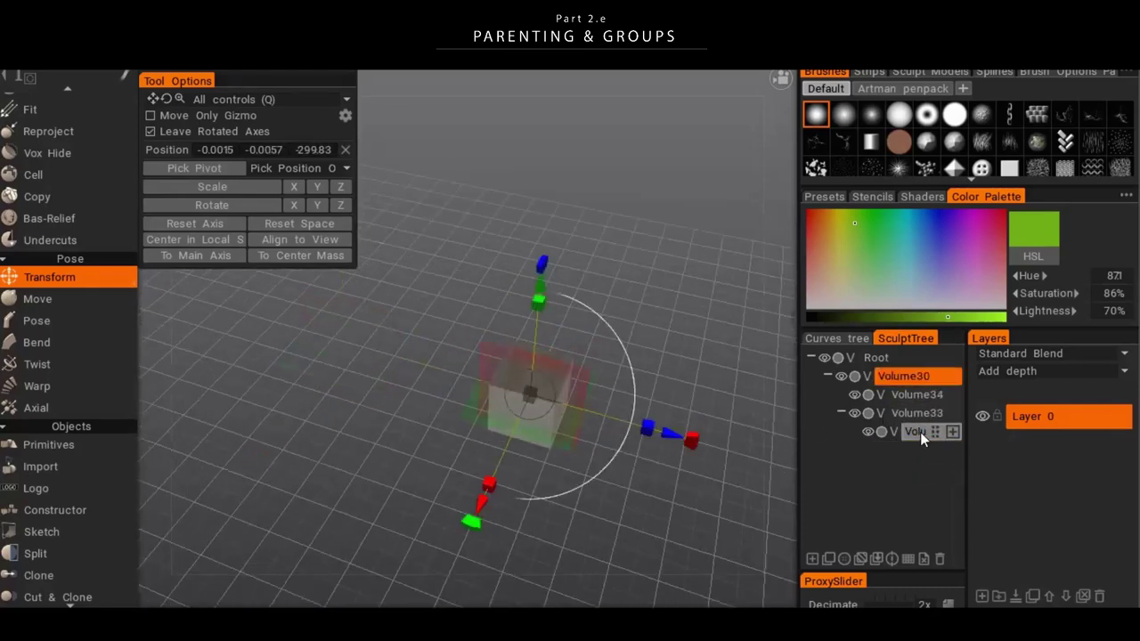
mouse_move(920, 432)
left_mouse_down()
mouse_move(929, 396)
mouse_move(914, 380)
left_mouse_up()
mouse_move(667, 434)
left_mouse_down()
mouse_move(568, 425)
mouse_move(442, 391)
left_mouse_up()
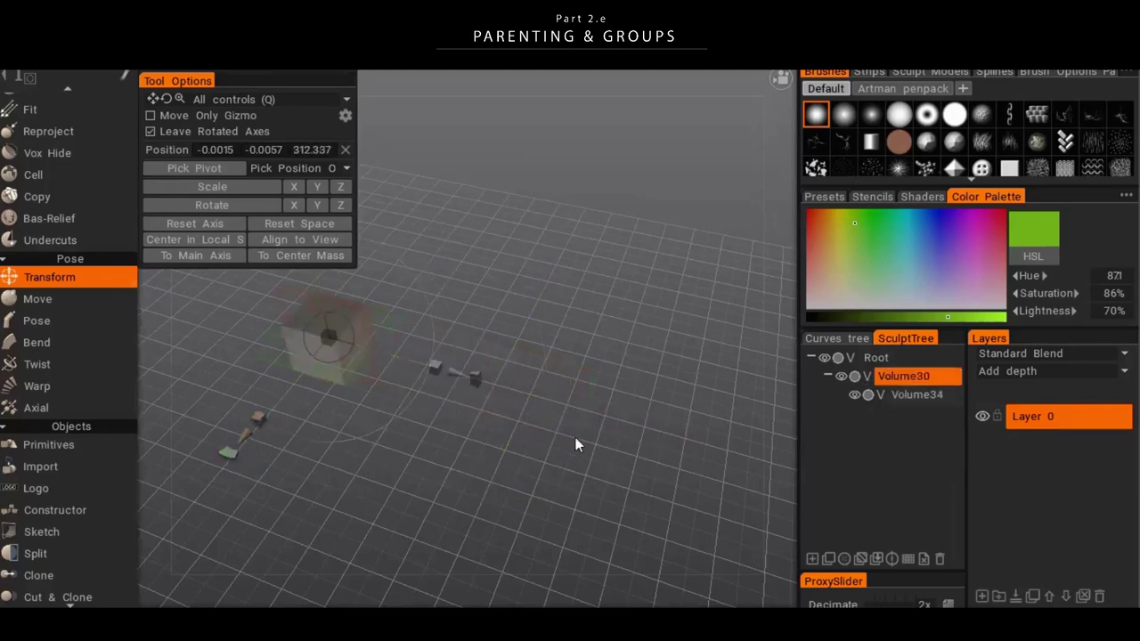
left_click_drag(576, 437, 663, 406)
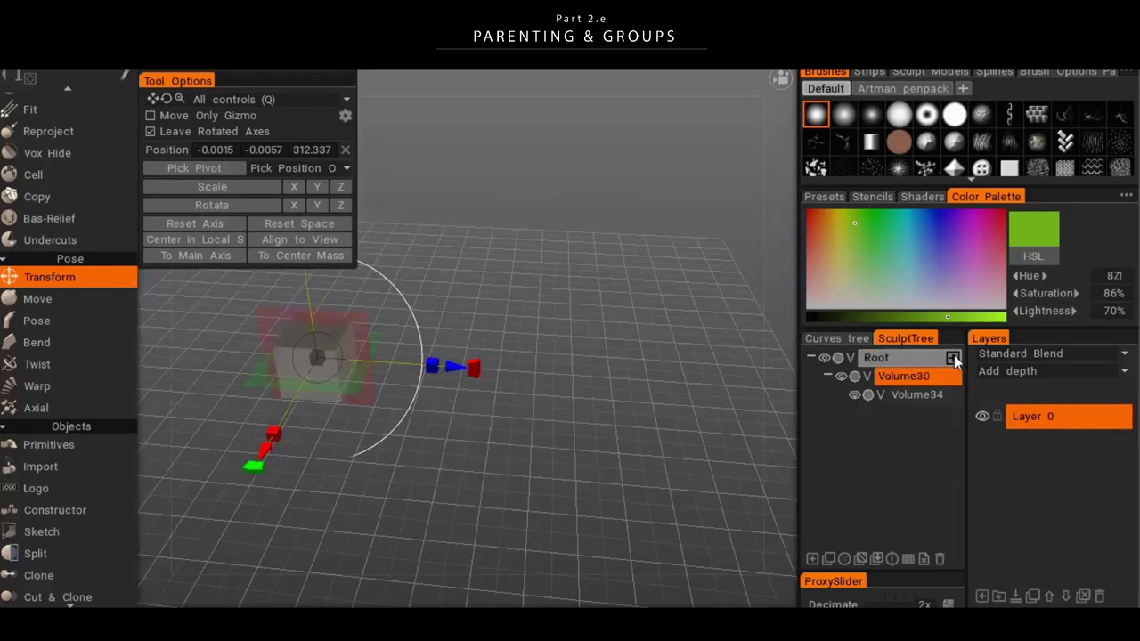
- Add a new volume under Root and create a 172.637-unit cube primitive in it at Z -234.015
left_click(956, 359)
key("space")
left_click(353, 91)
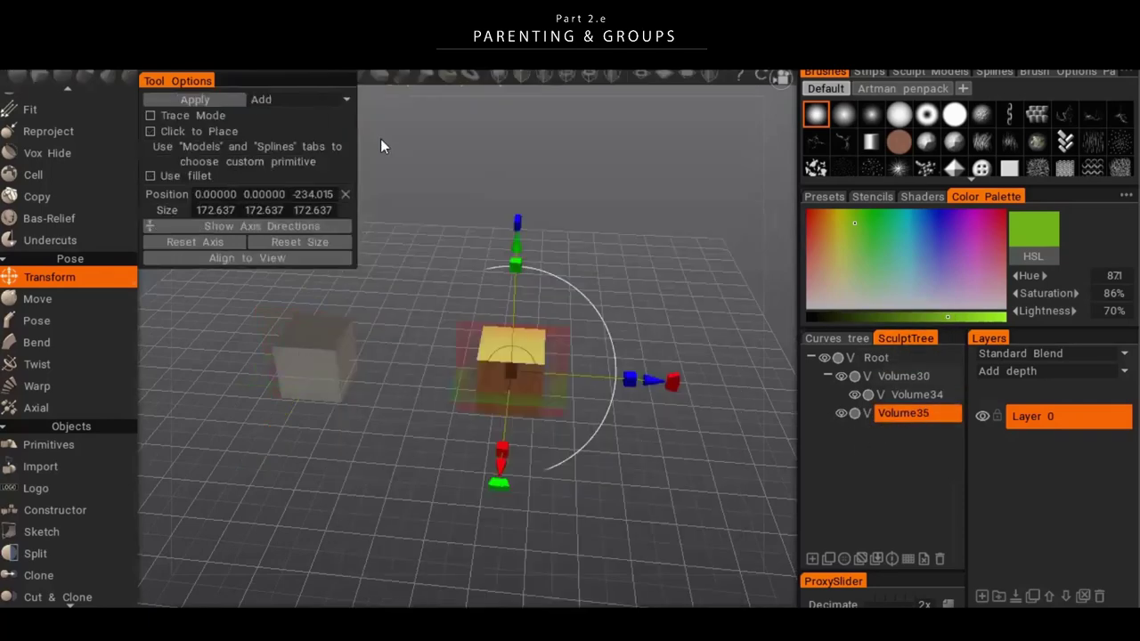
- Delete the empty child Volume34 and select Volume30
left_click(920, 393)
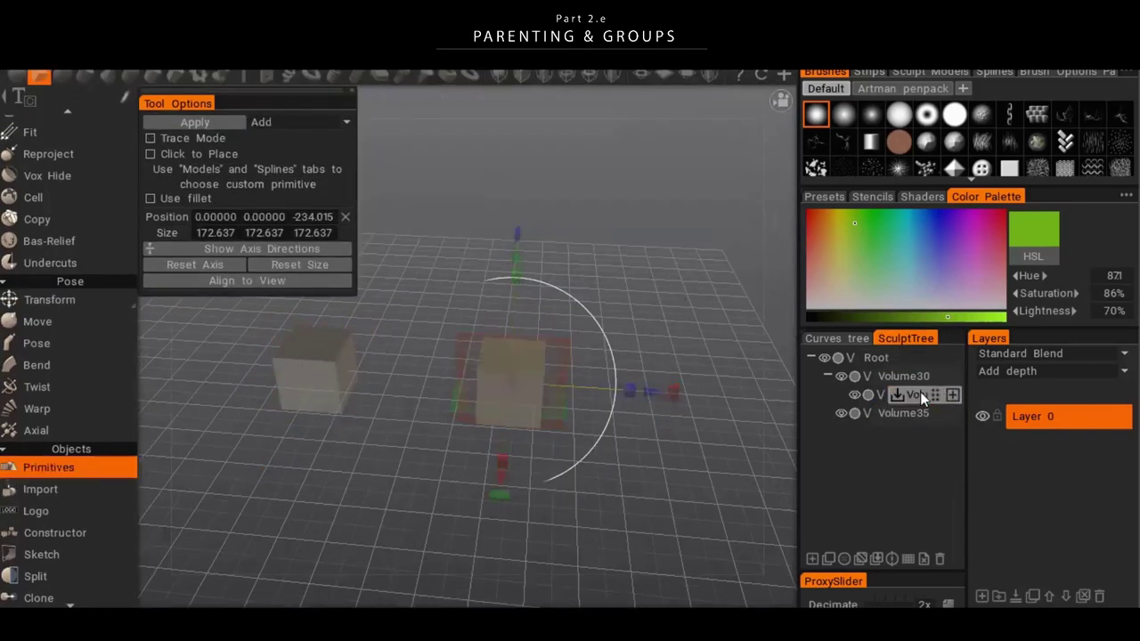
key("Delete")
left_click(903, 399)
left_click(903, 380)
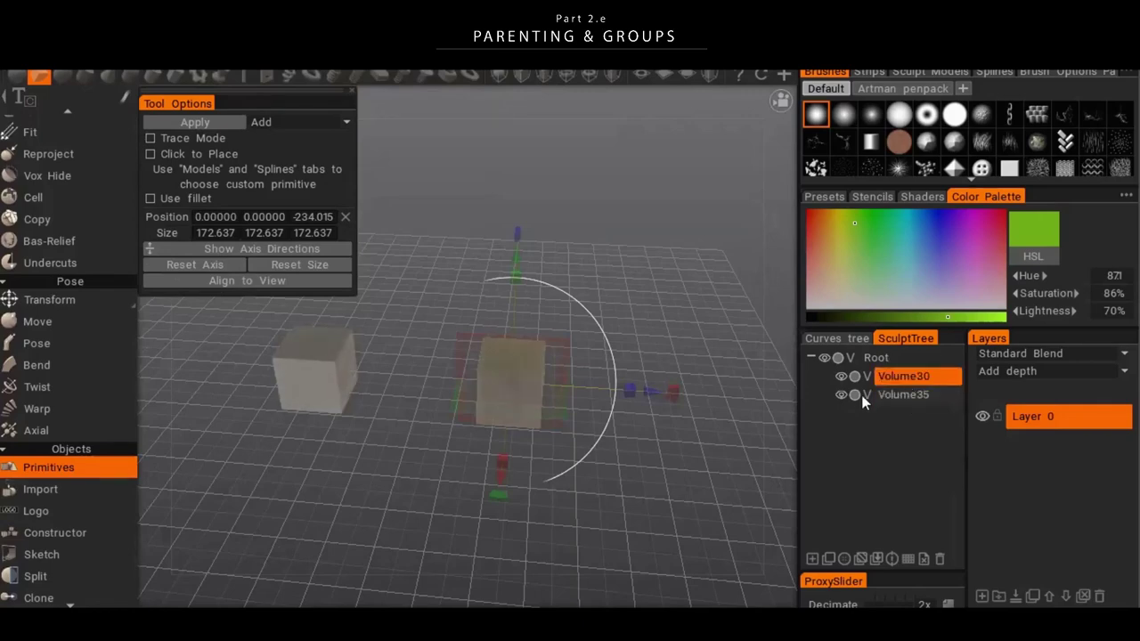
- Switch the visibility of the two separate cube volumes off and on to check each one
left_click(844, 380)
left_click(844, 380)
left_click(842, 377)
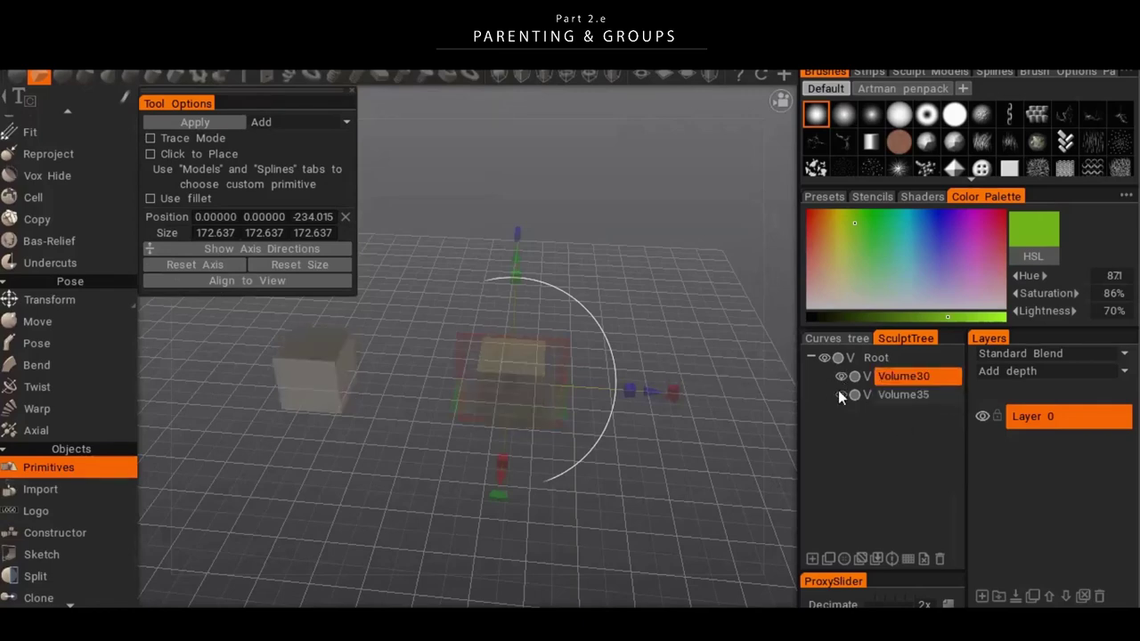
left_click(841, 374)
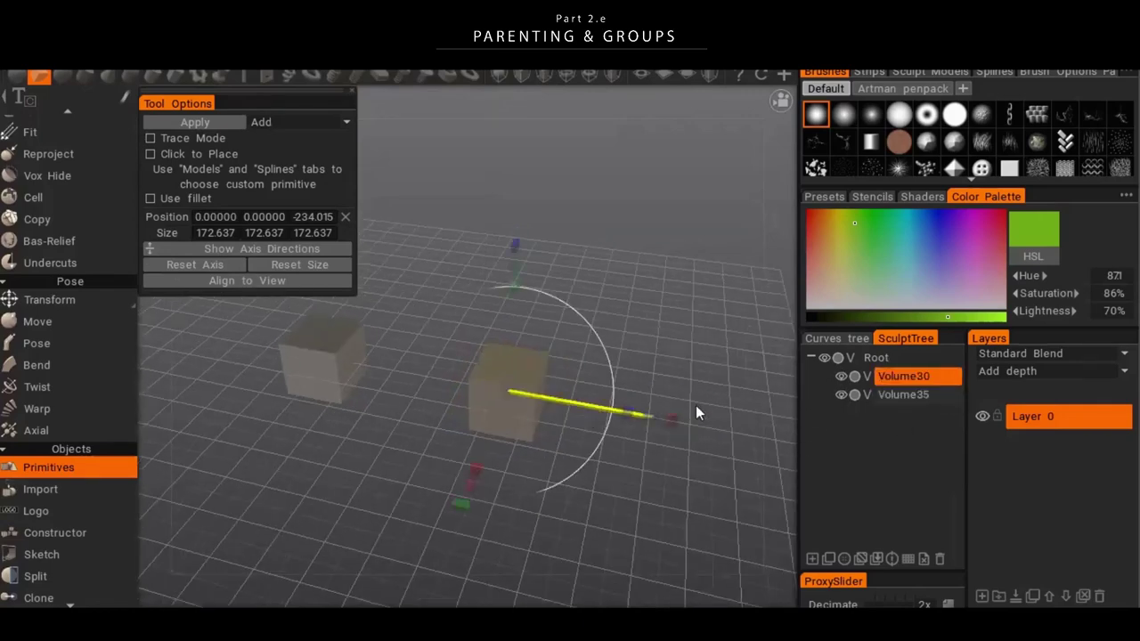
- Change the parent of Volume35 to Volume30 by picking the Volume30 cube in the viewport
left_click(906, 400)
right_click(910, 395)
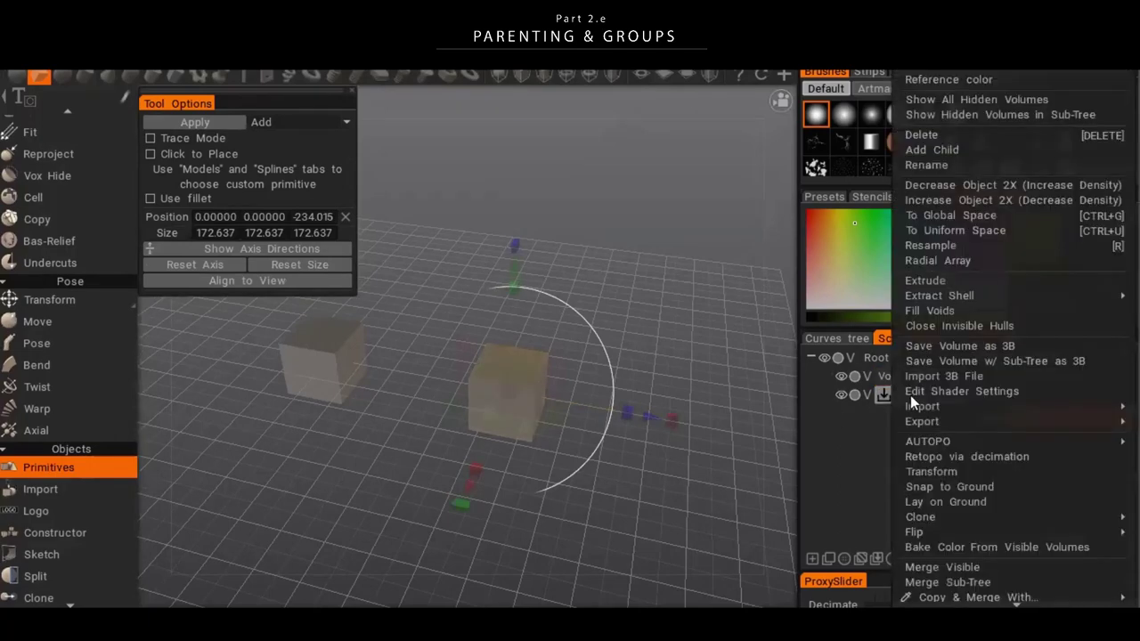
scroll(896, 402, "down", 3)
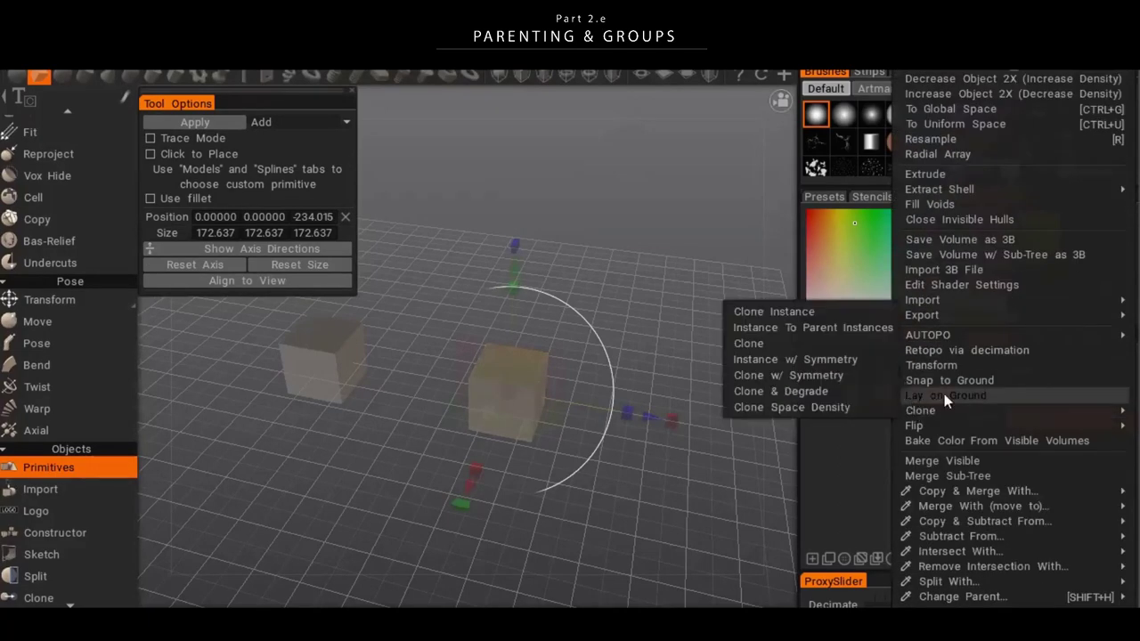
mouse_move(970, 317)
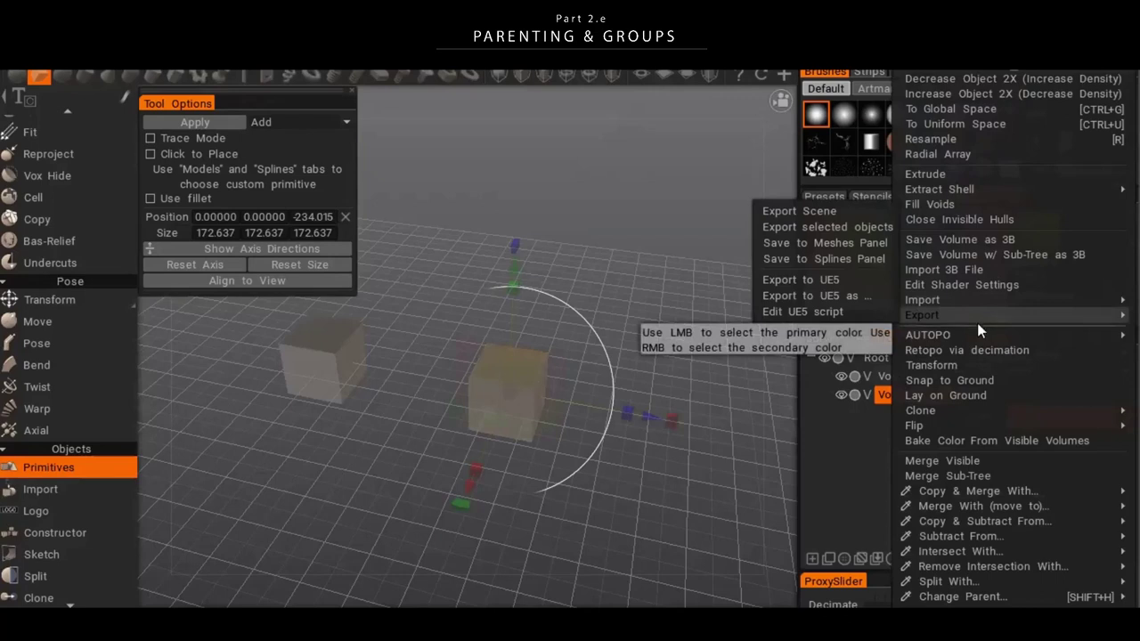
mouse_move(1010, 595)
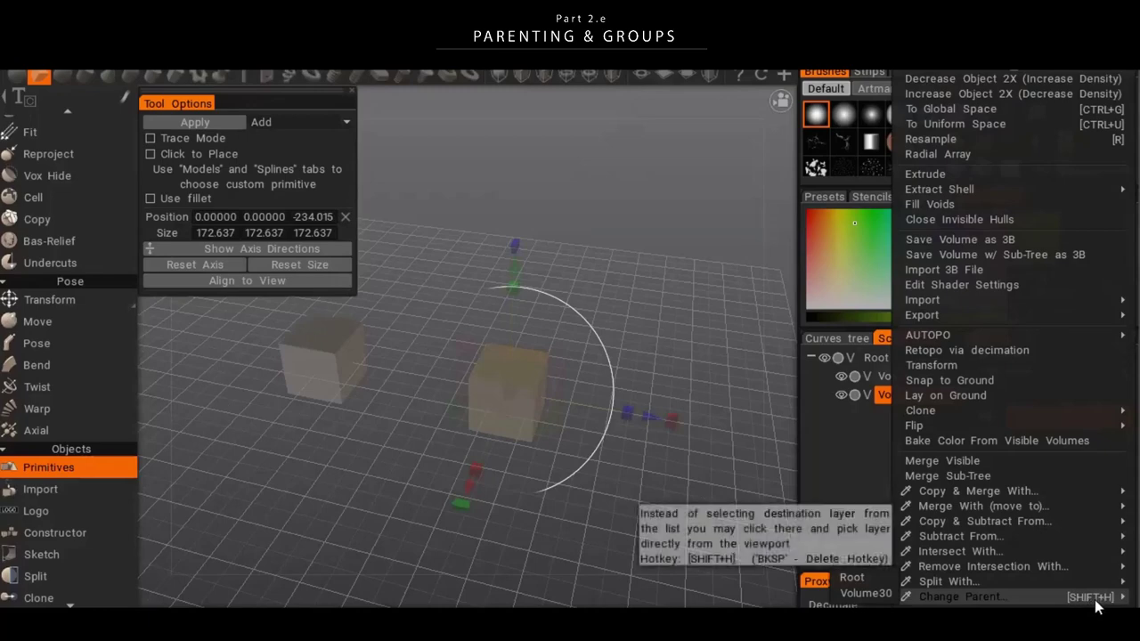
left_click_drag(663, 519, 661, 502)
middle_click_drag(699, 500, 775, 498)
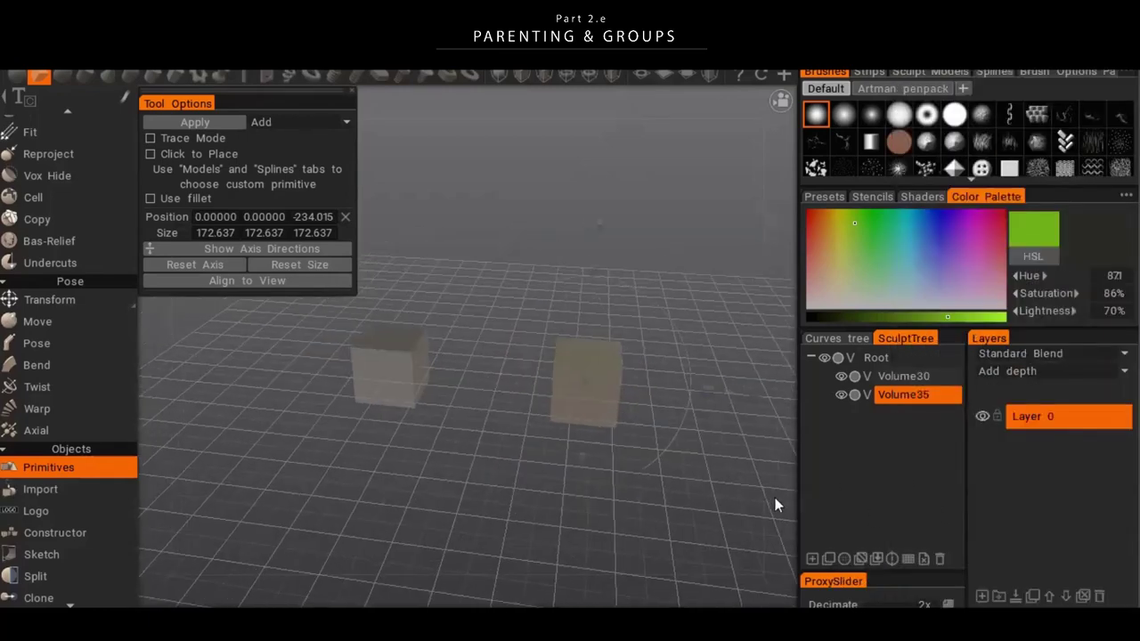
left_click_drag(749, 479, 719, 477)
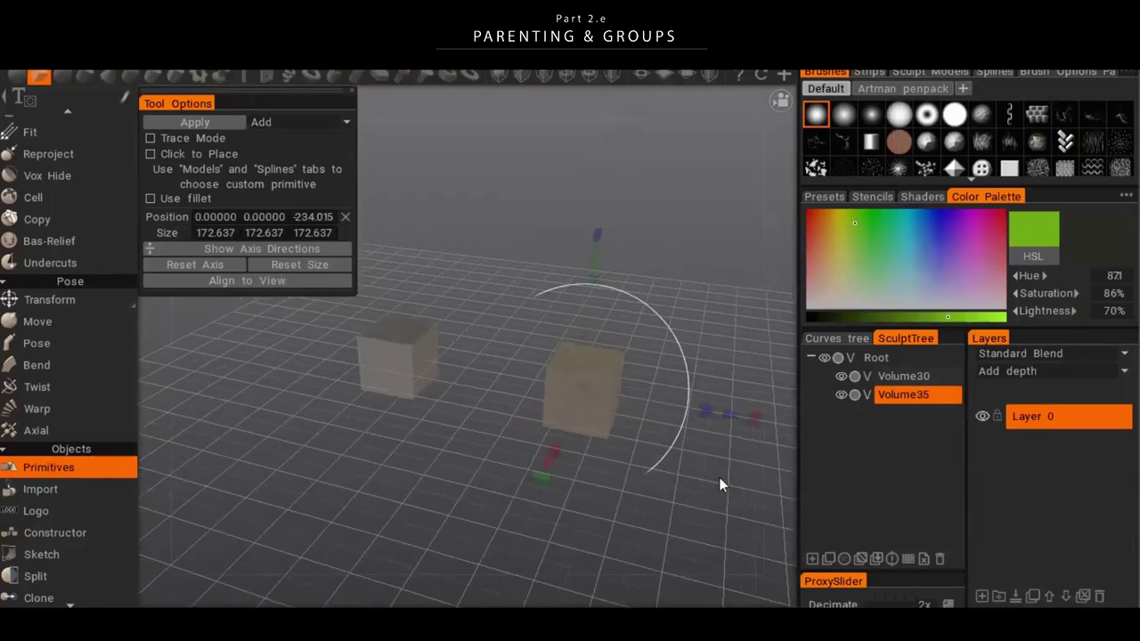
left_click(589, 378)
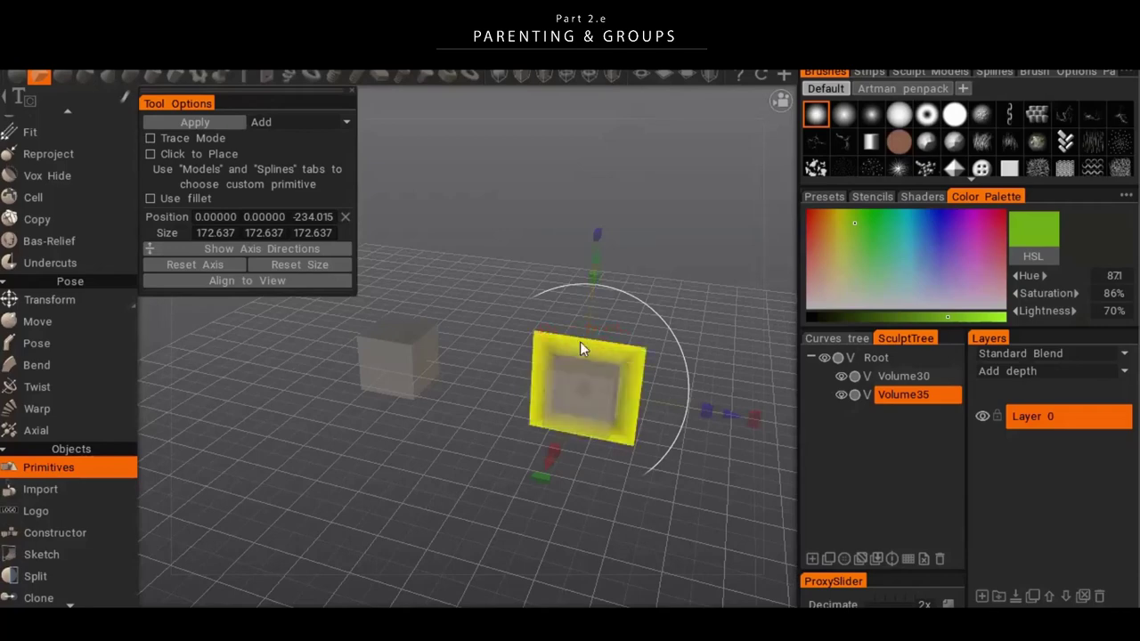
left_click(411, 346)
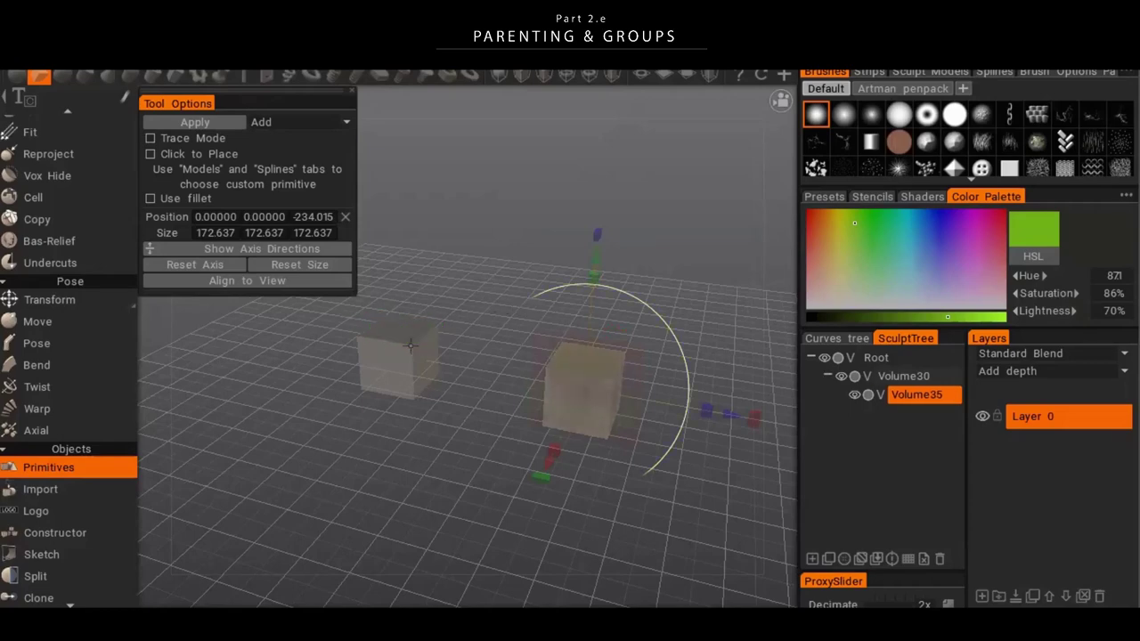
- Collapse and expand Volume30 in the sculpt tree, and inspect the parent and child cubes
left_click_drag(591, 481, 1051, 456)
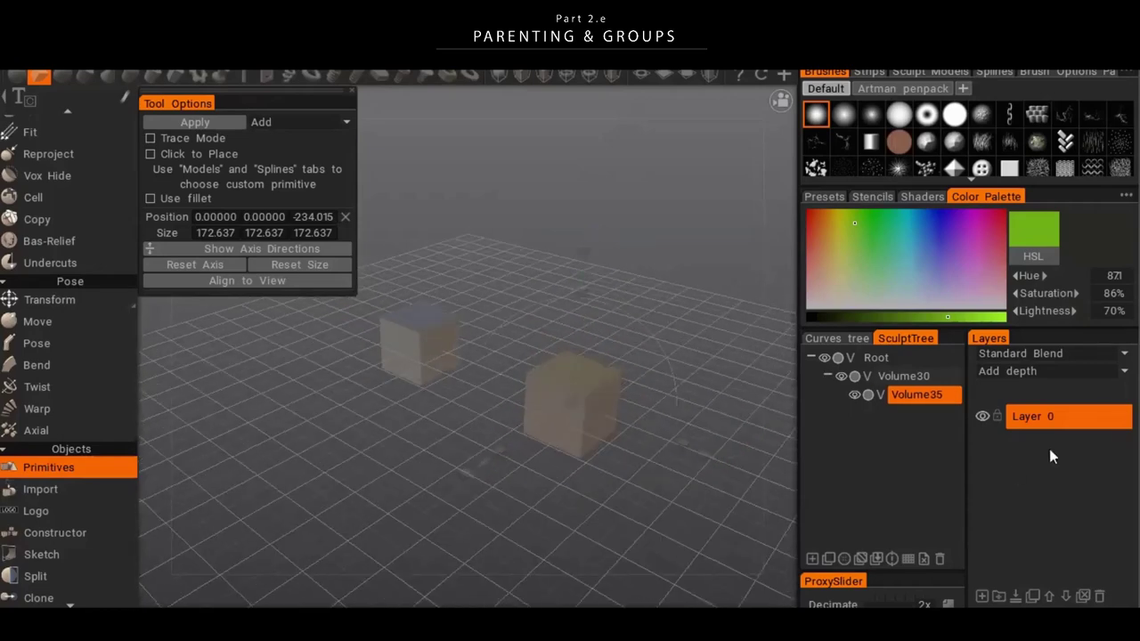
left_click(829, 376)
left_click(829, 376)
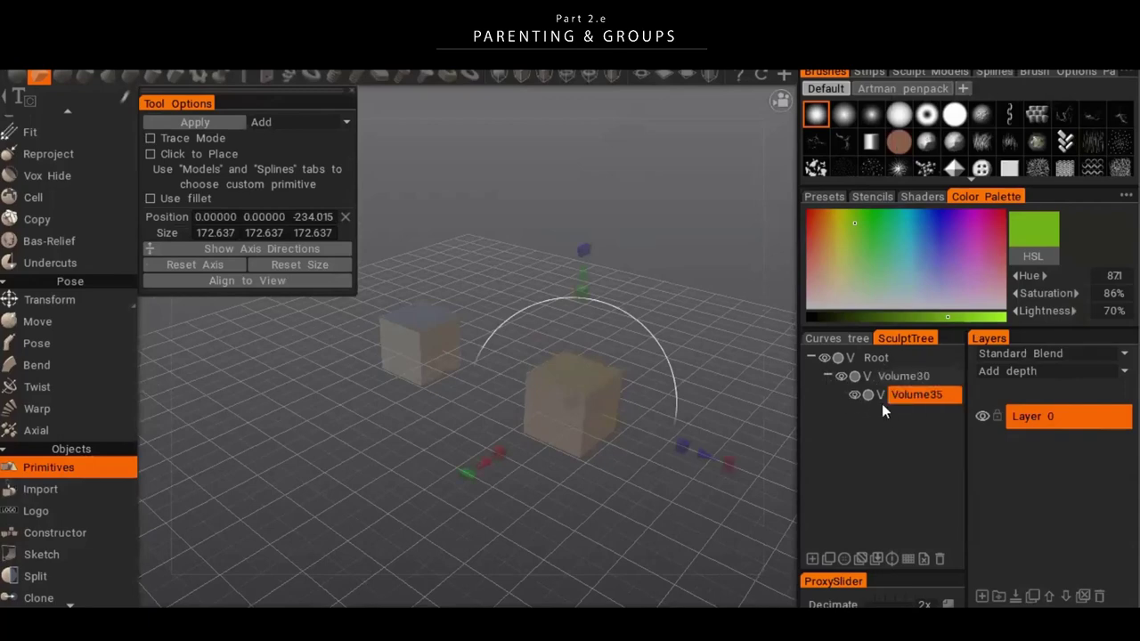
left_click_drag(446, 510, 523, 470)
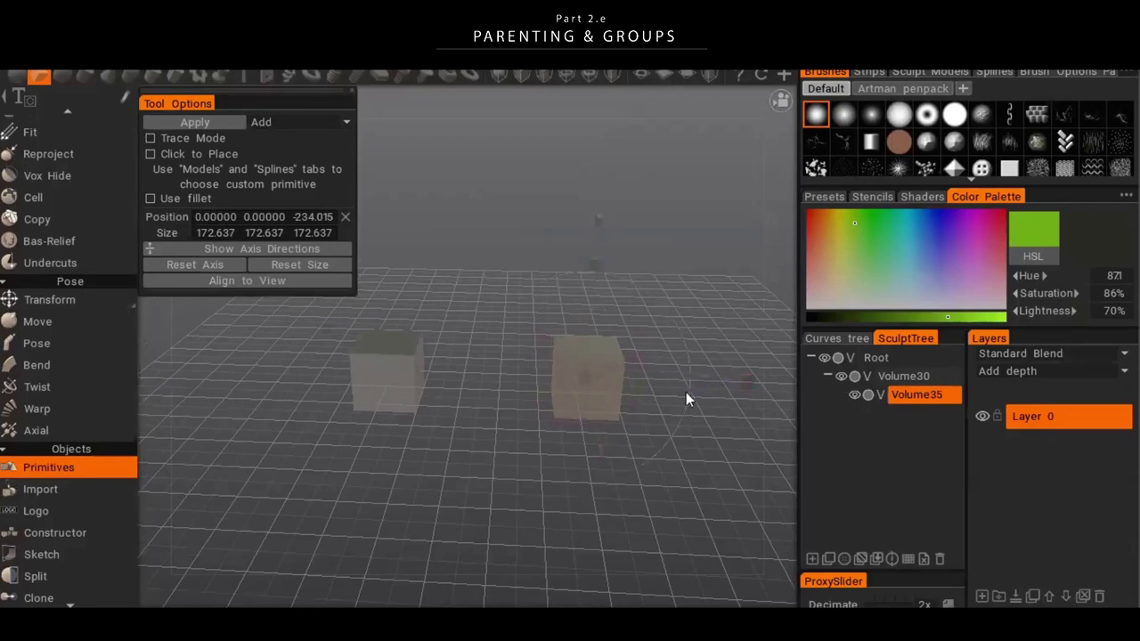
left_click_drag(686, 392, 631, 417)
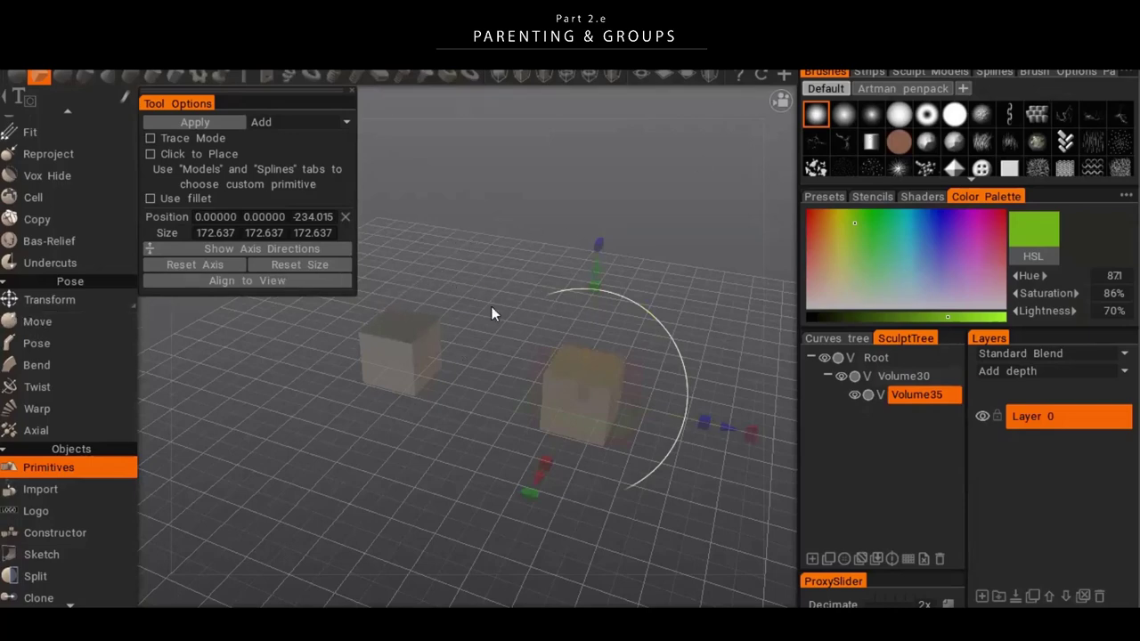
right_click(906, 396)
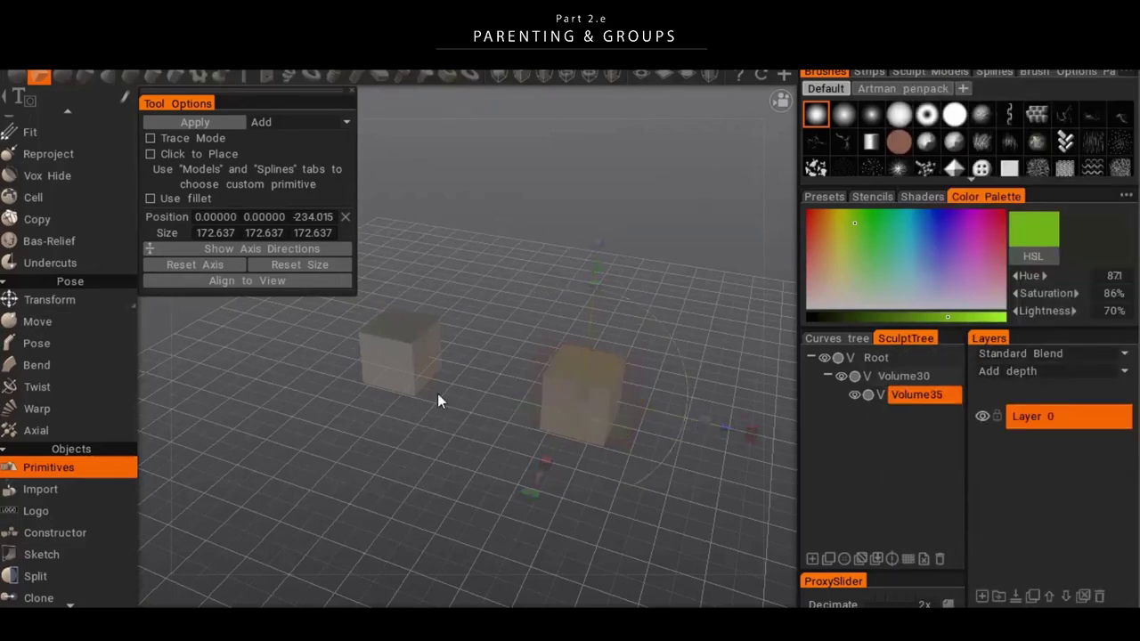
left_click_drag(438, 394, 484, 449)
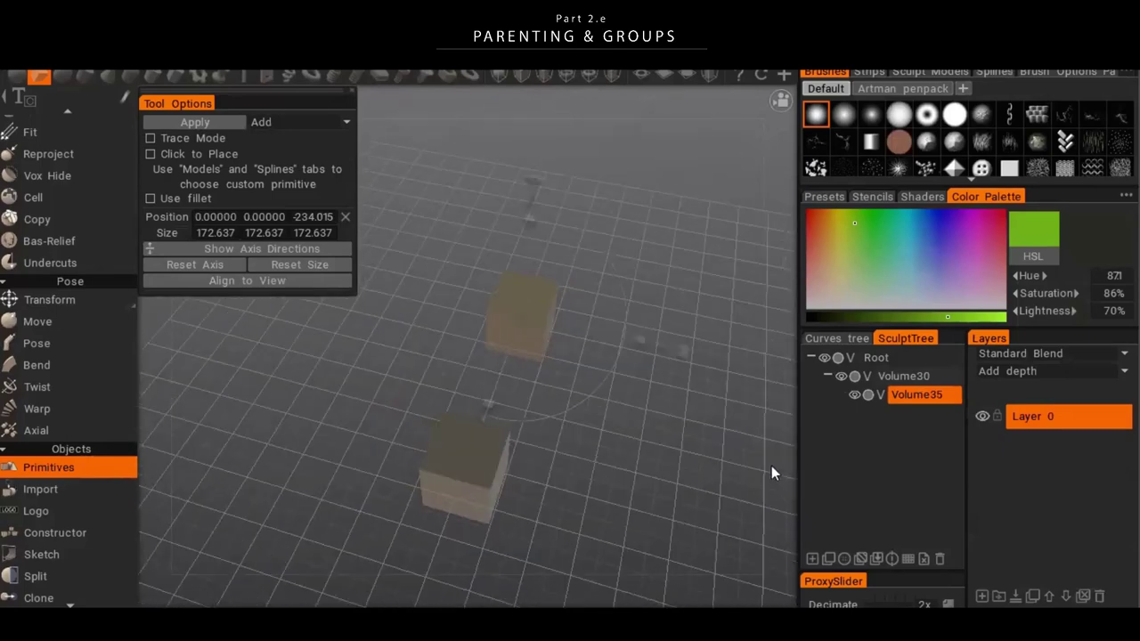
- Select the parent Volume30 and transform it with its child along X to about -368.28
left_click(827, 375)
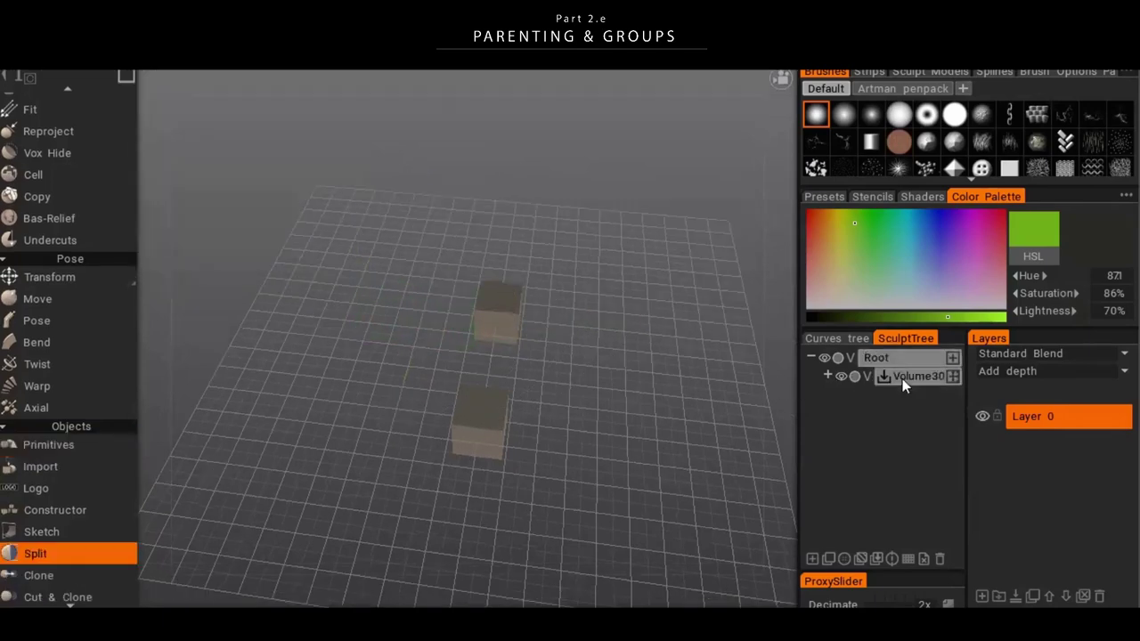
left_click(903, 378)
left_click(826, 375)
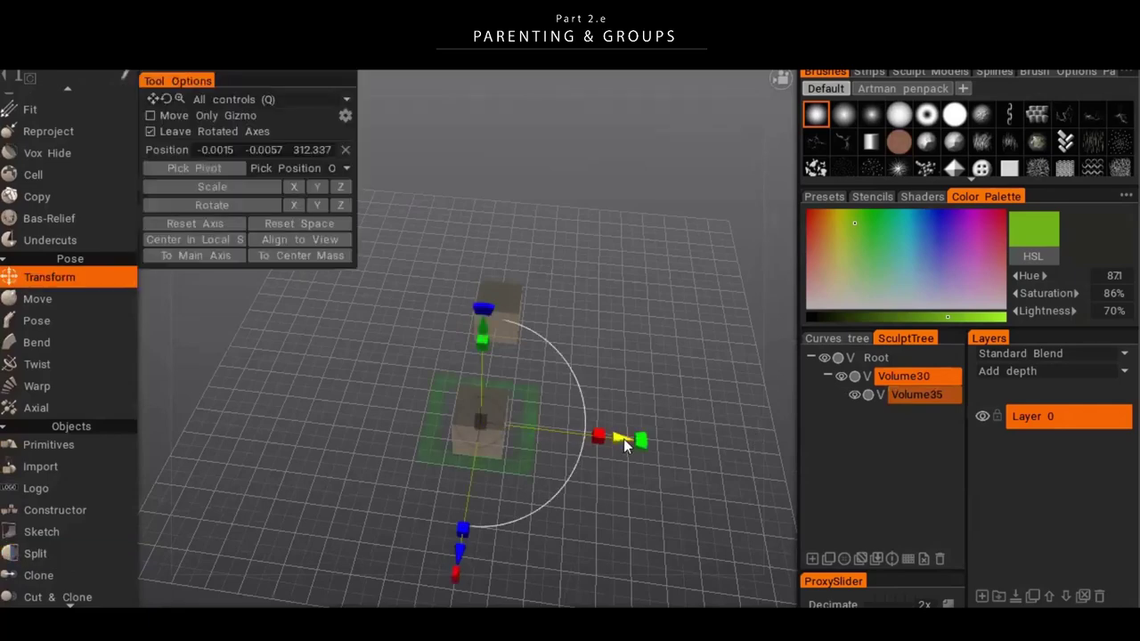
left_click_drag(624, 443, 508, 438)
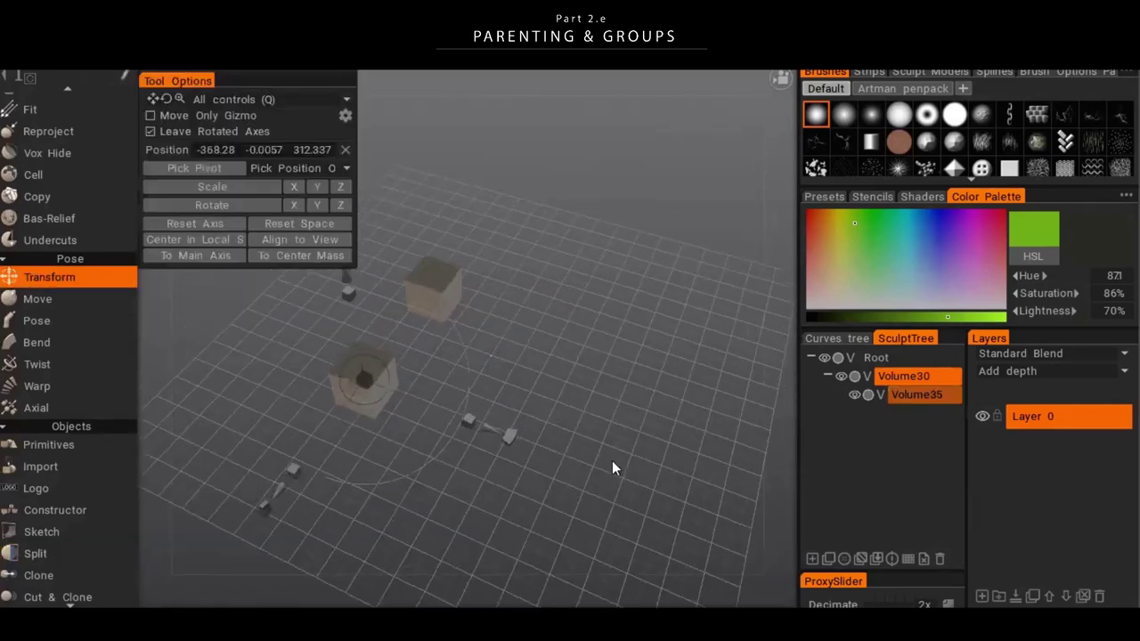
- Select Volume35 and Volume30 in turn in the sculpt tree to compare child and parent selection
left_click(920, 395)
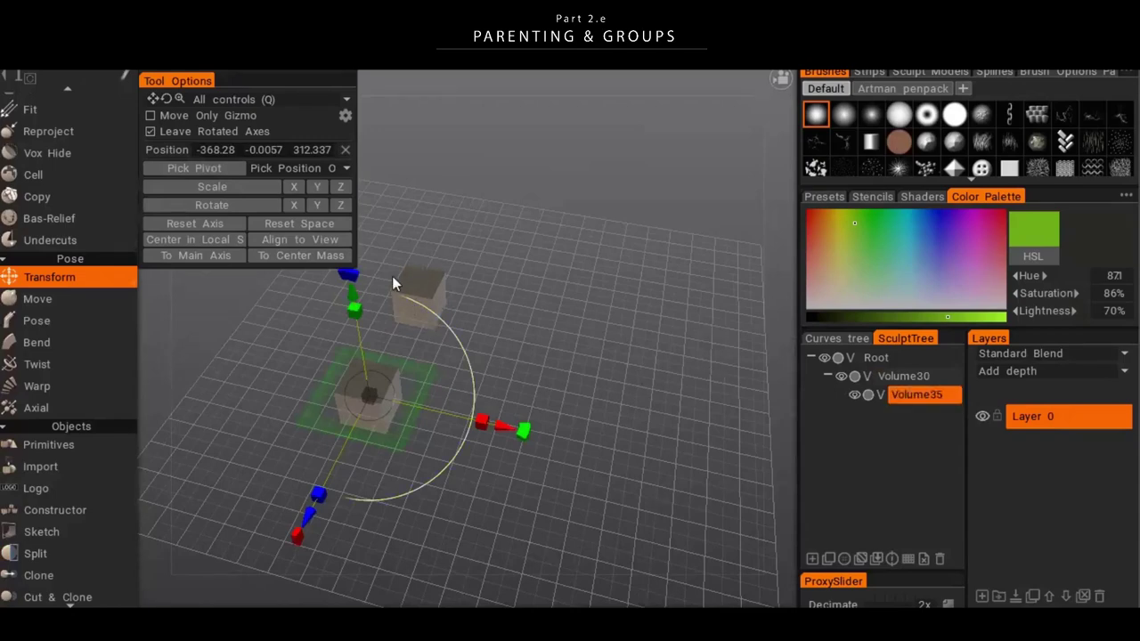
left_click_drag(686, 361, 610, 450)
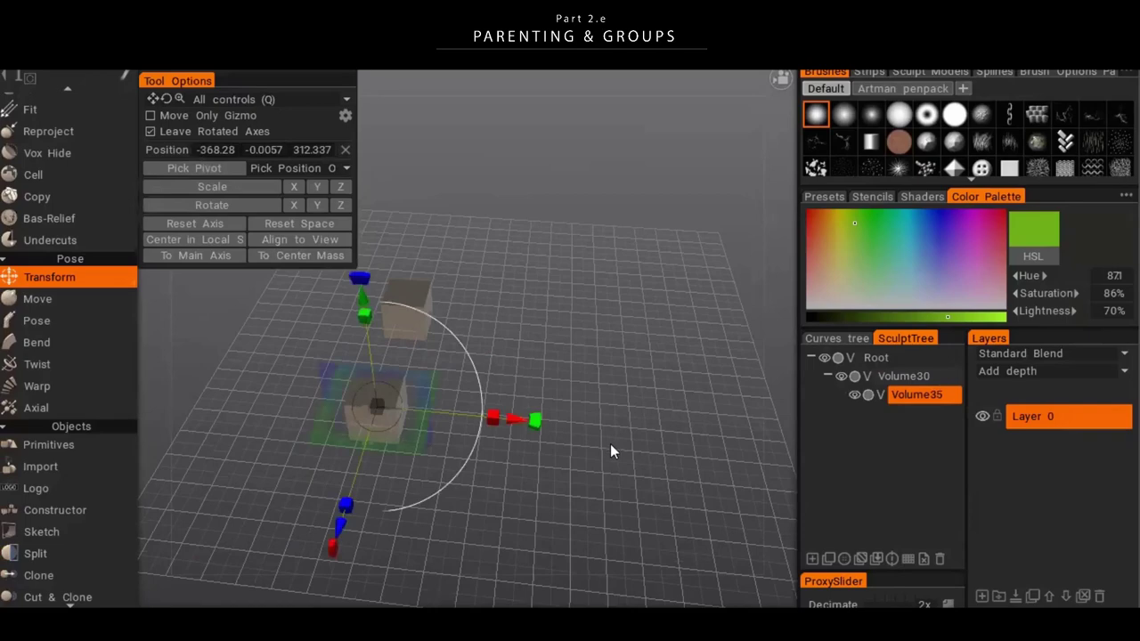
left_click(902, 377)
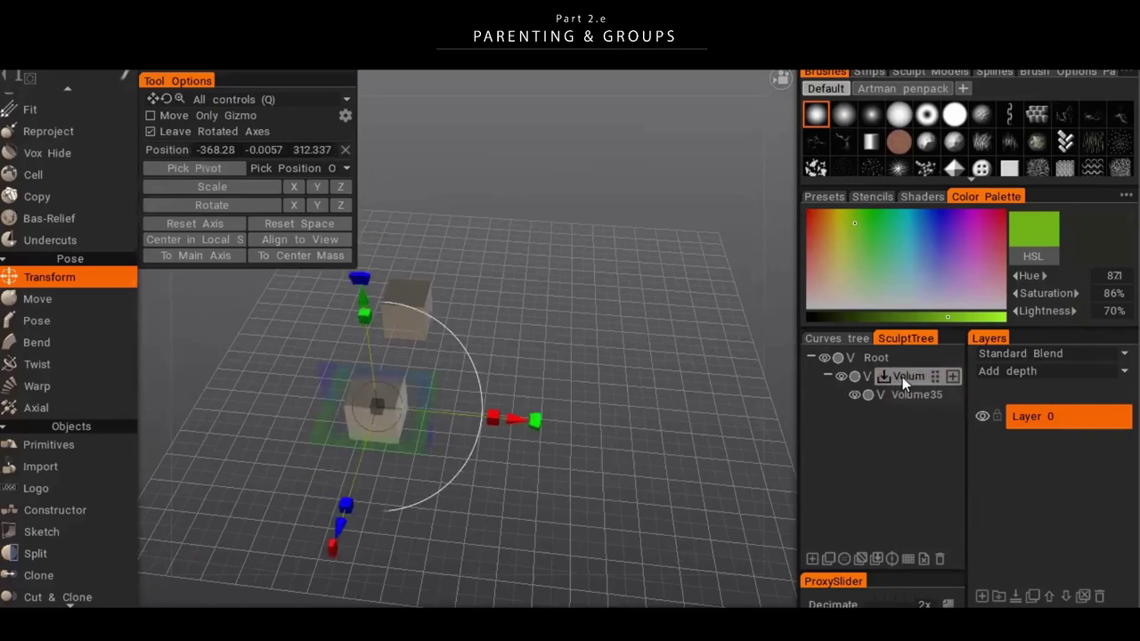
left_click(910, 394)
left_click(902, 375)
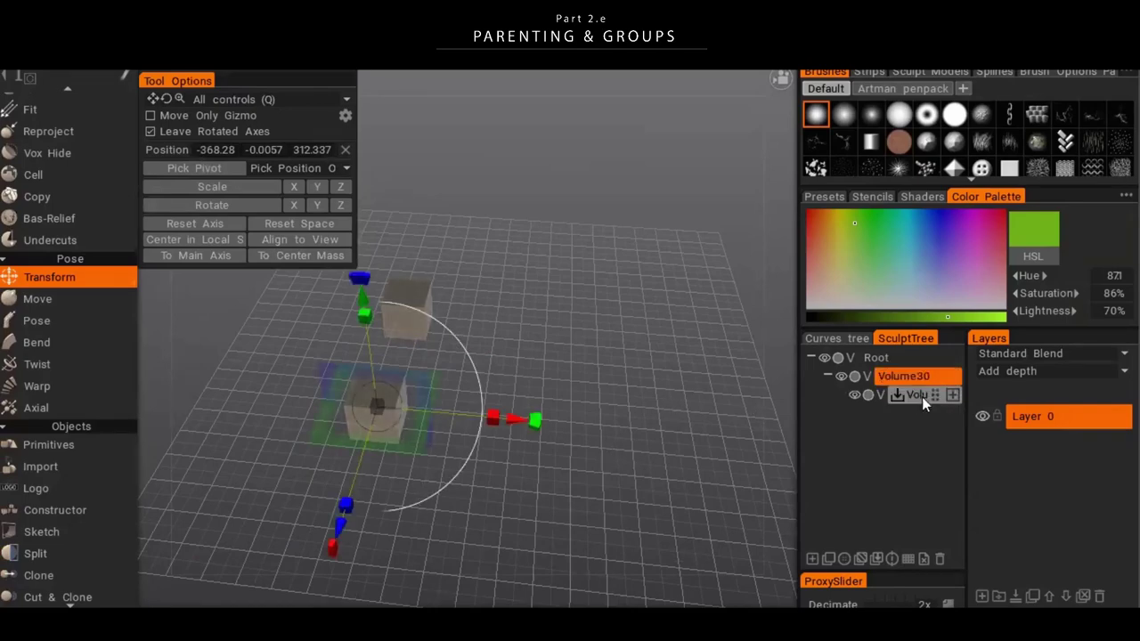
left_click(908, 397)
mouse_move(680, 468)
left_mouse_down()
mouse_move(665, 451)
mouse_move(671, 434)
left_mouse_up()
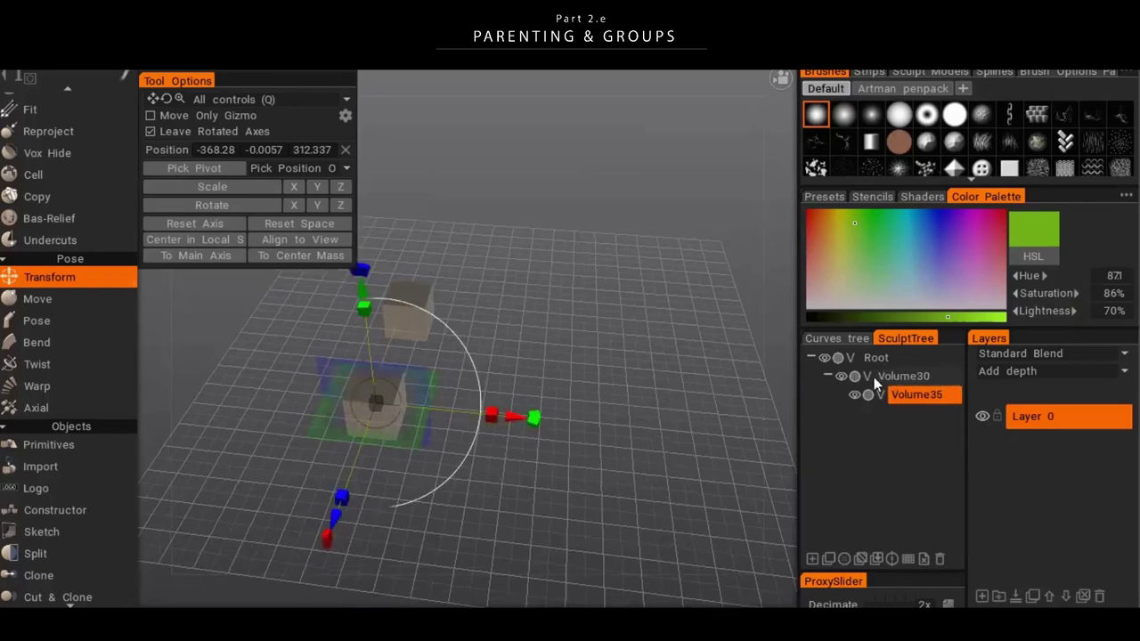
- Open the Instancer for Volume30 and enable X-axis mirror symmetry with its plane shown
left_click(922, 377)
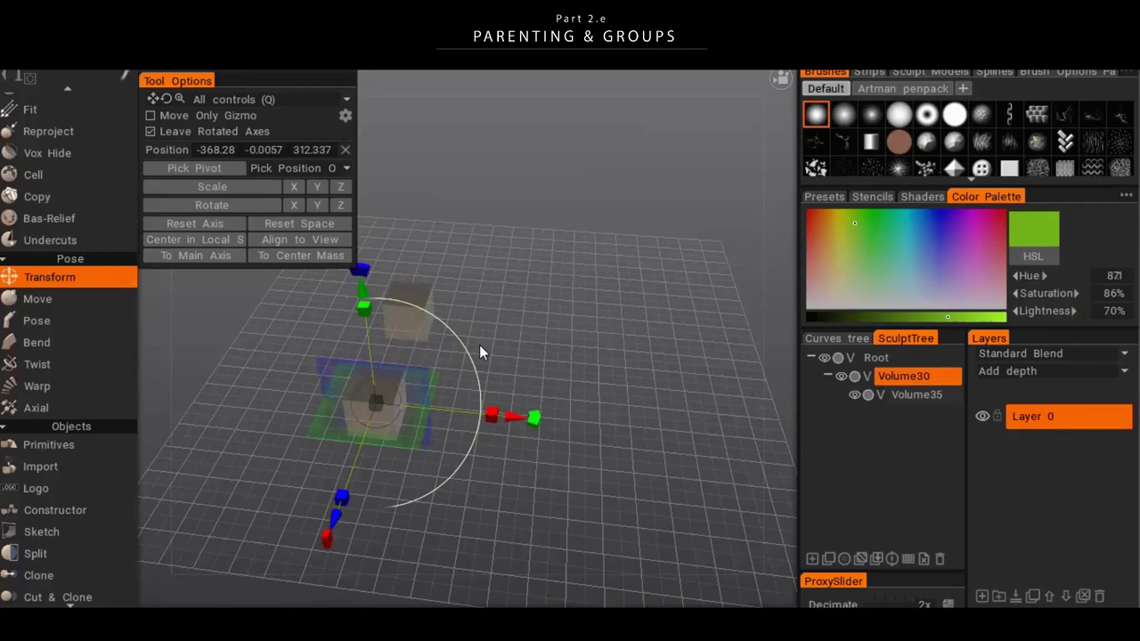
key("i")
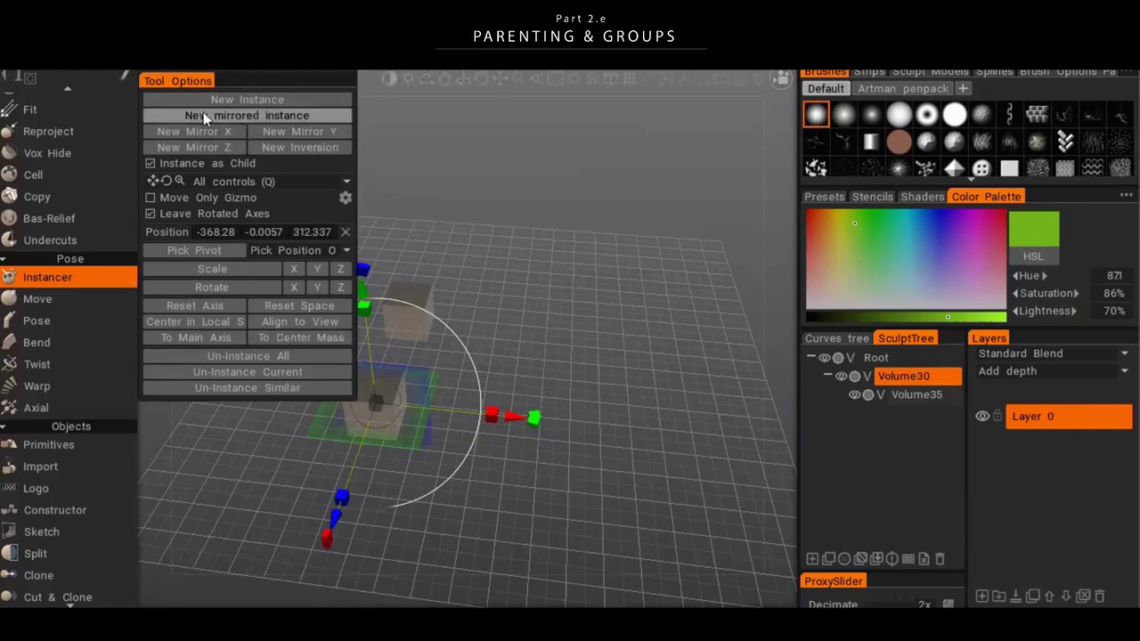
left_click(283, 117)
left_click_drag(555, 260, 673, 282)
key("s")
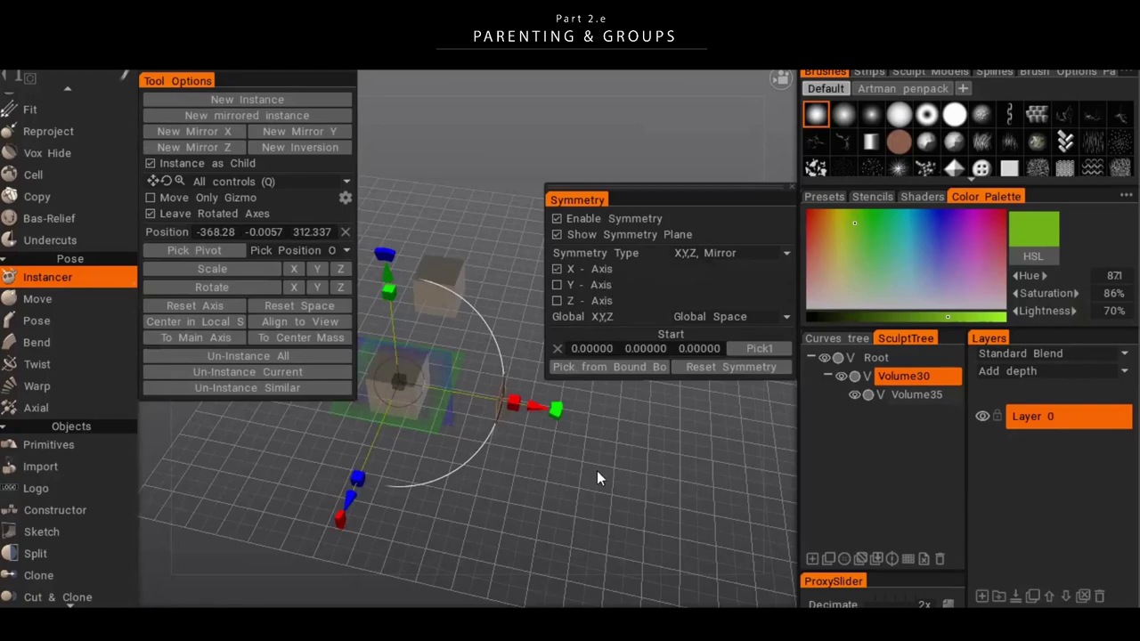
left_click_drag(596, 470, 452, 362)
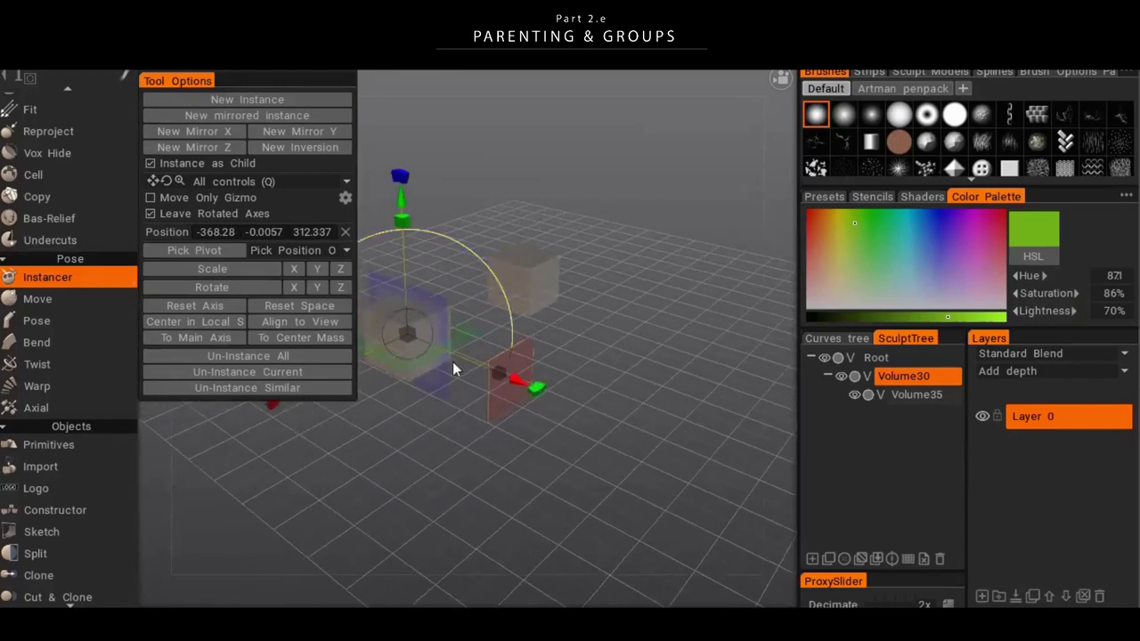
middle_click_drag(508, 368, 598, 315)
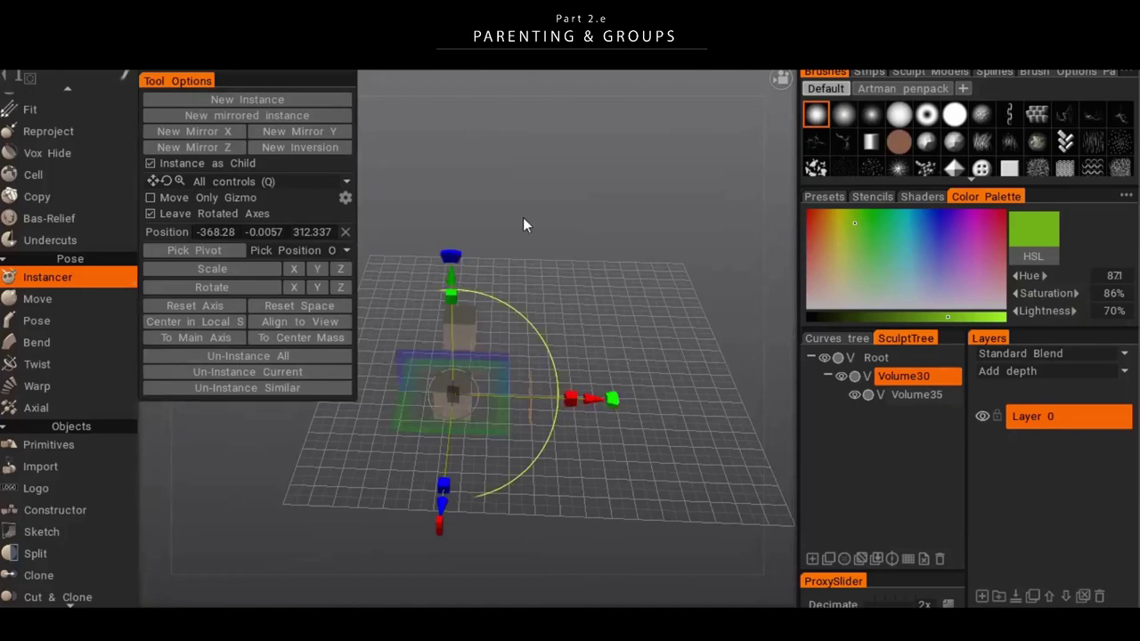
middle_click_drag(557, 490, 617, 288)
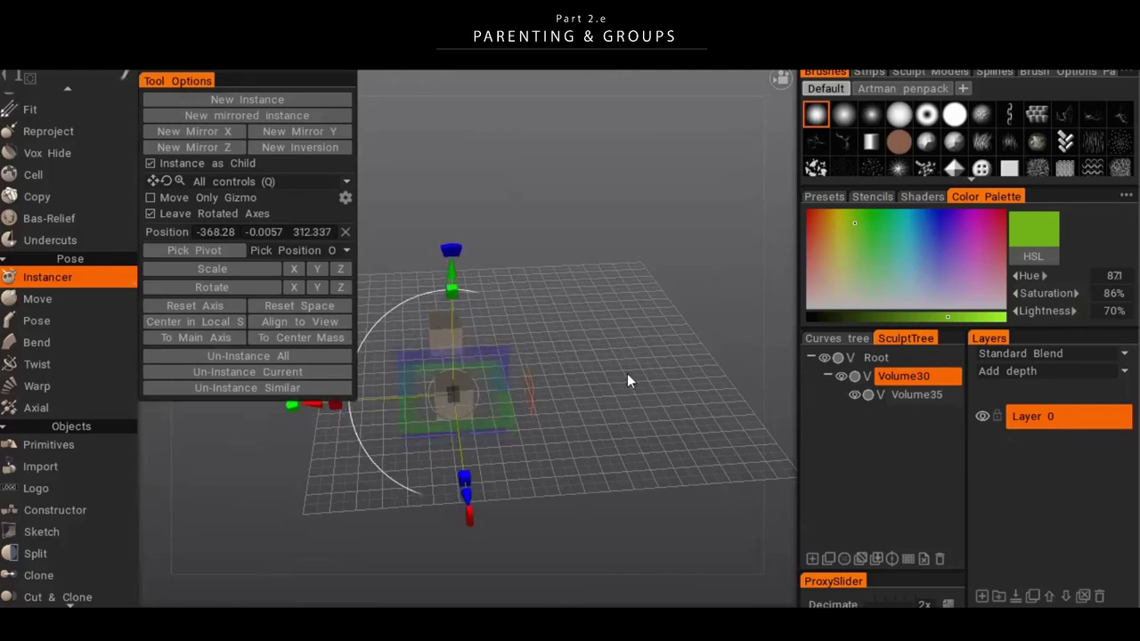
- Try centring the symmetry plane on Volume30's bounding box, and reset the symmetry to the origin
key("s")
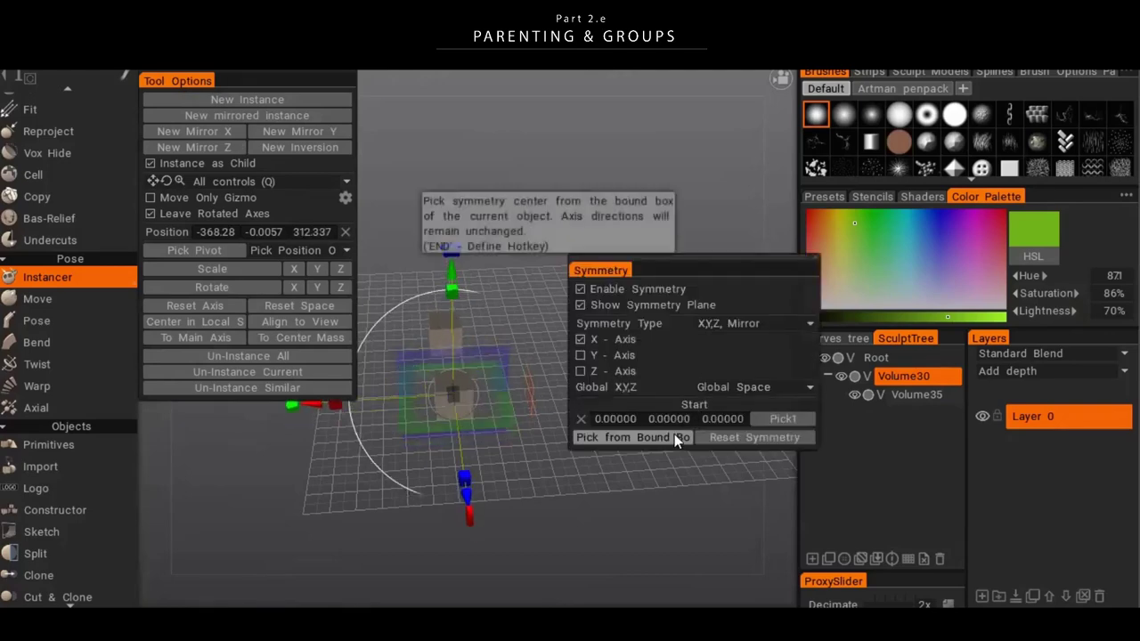
left_click(675, 435)
left_click(674, 437)
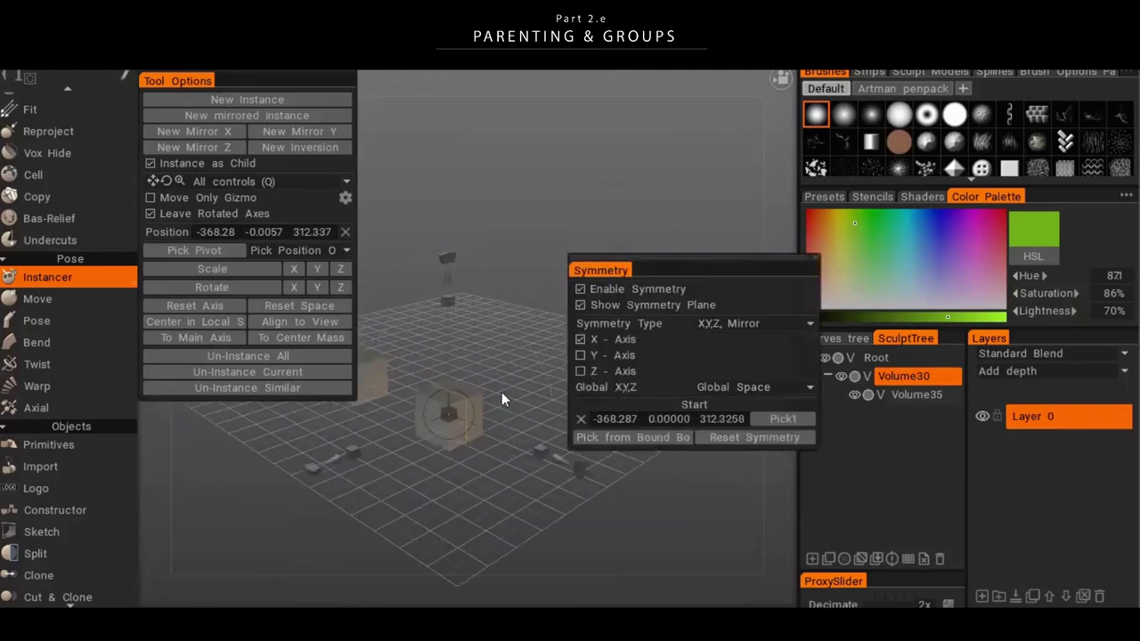
key("s")
key("s")
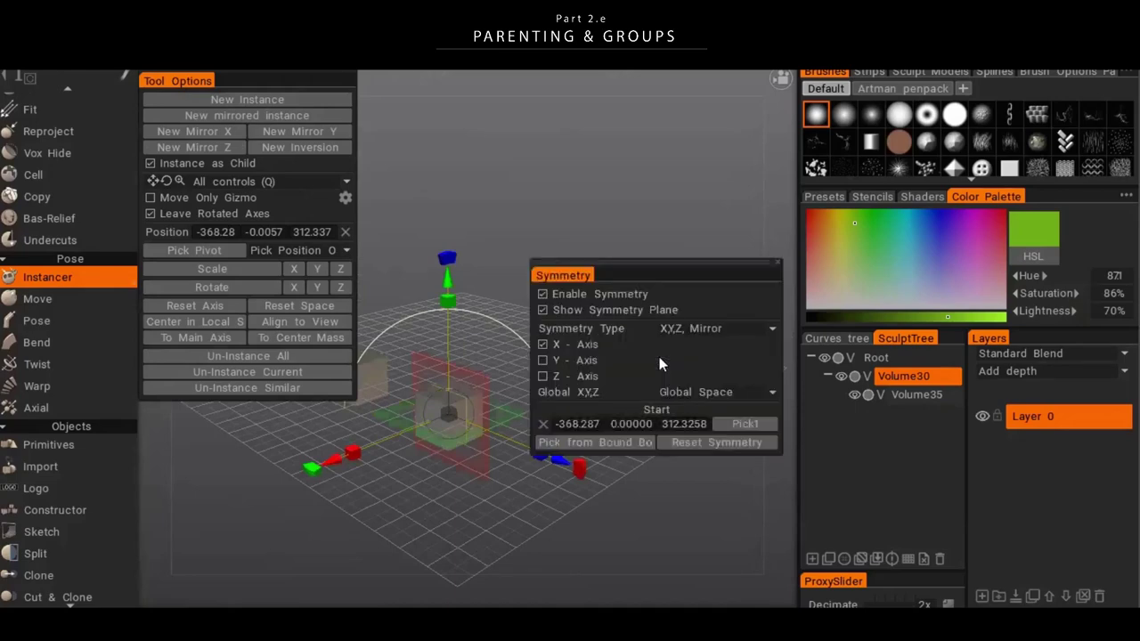
left_click(726, 443)
- Create a new mirrored instance of Volume30 and its child across the X symmetry plane
left_click_drag(642, 194, 533, 408)
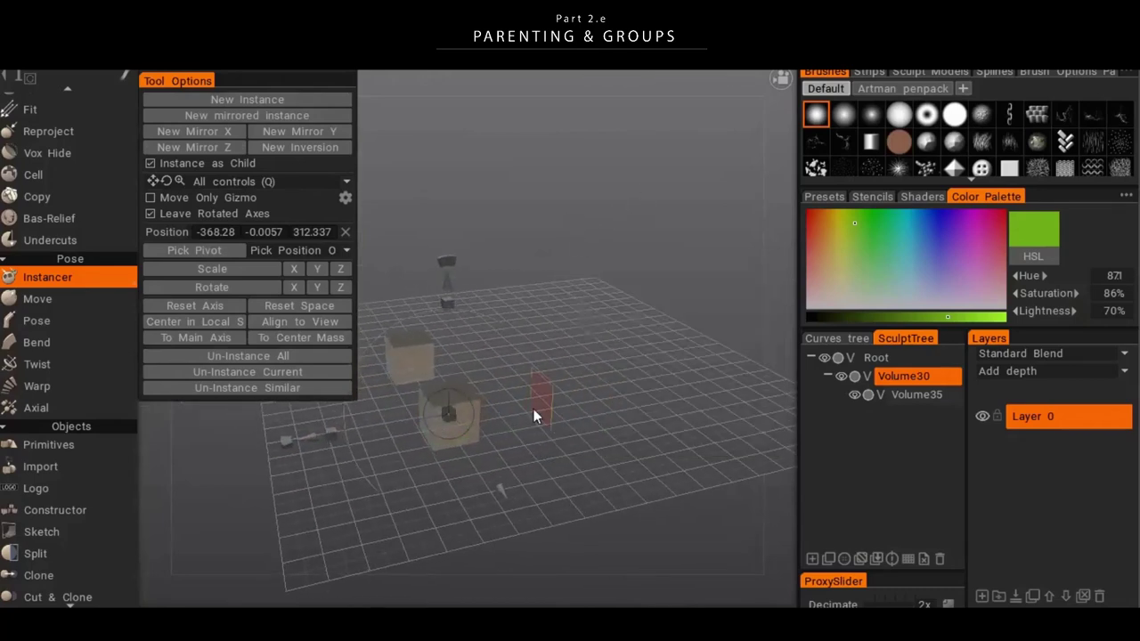
left_click_drag(667, 430, 697, 434)
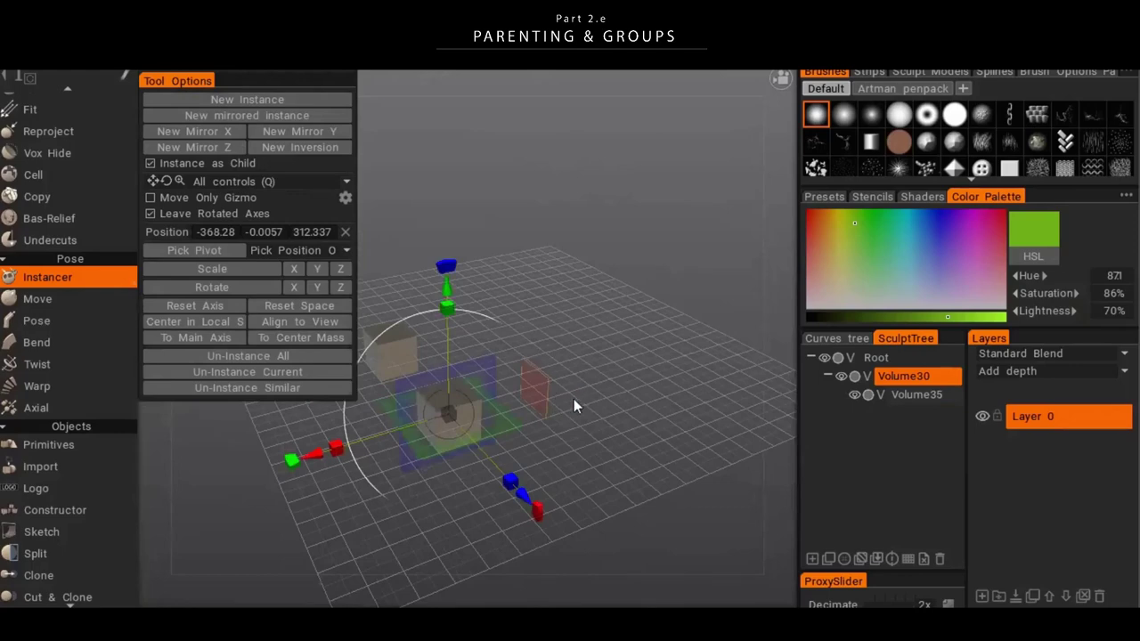
left_click_drag(561, 478, 644, 399)
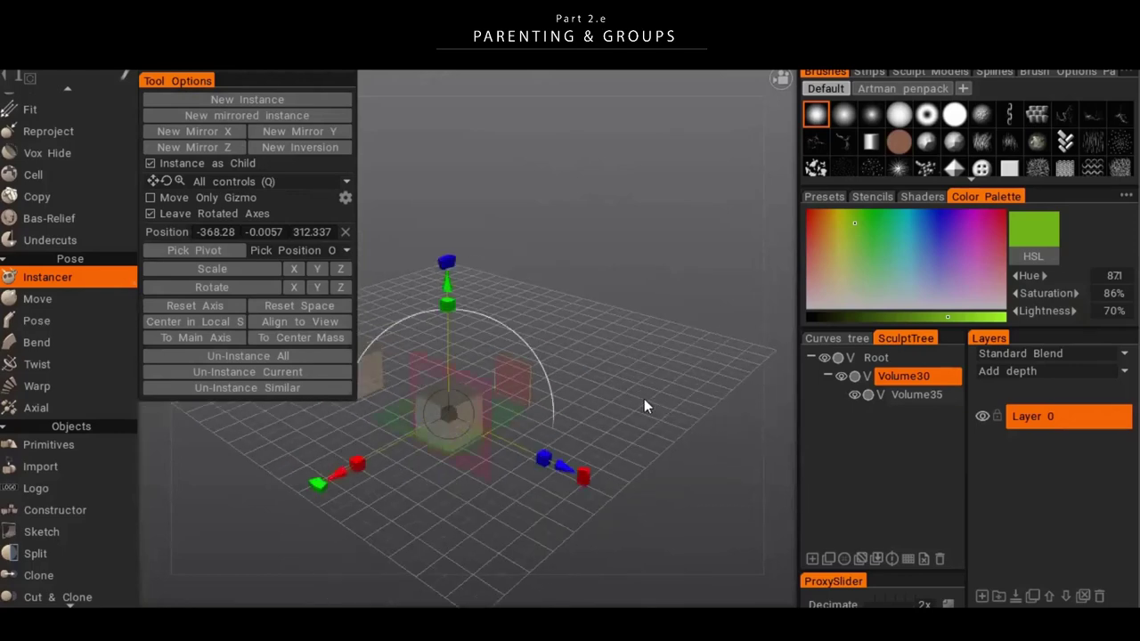
left_click(282, 113)
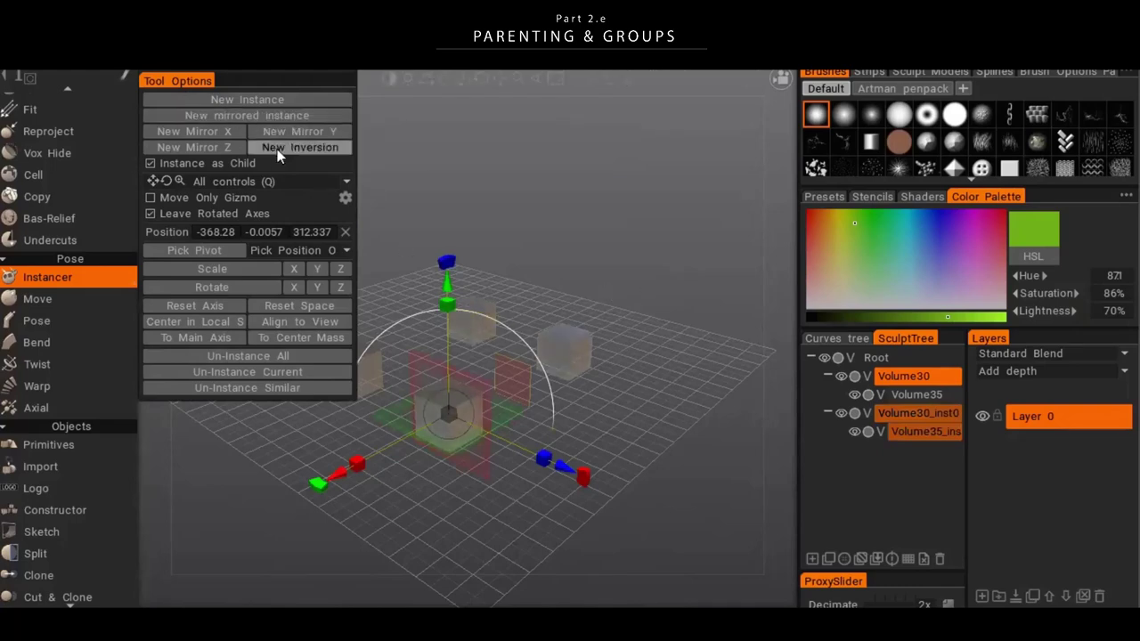
- Inspect the mirrored group by hiding and reshowing Volume30_inst0 in the sculpt tree
left_click_drag(424, 238, 665, 266)
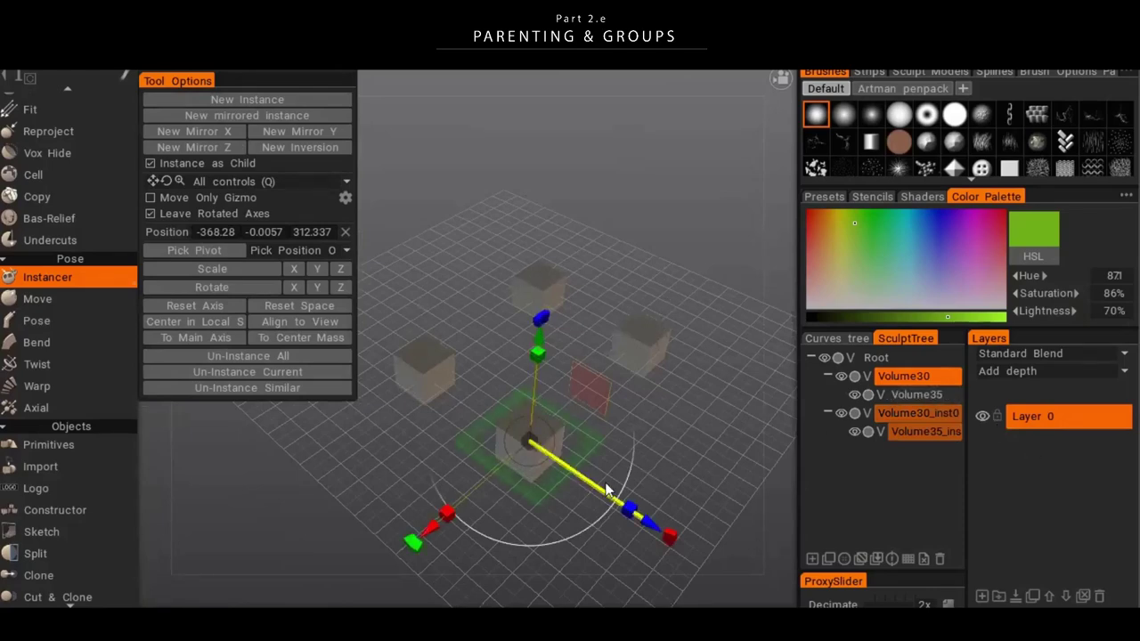
left_click_drag(930, 394, 925, 379)
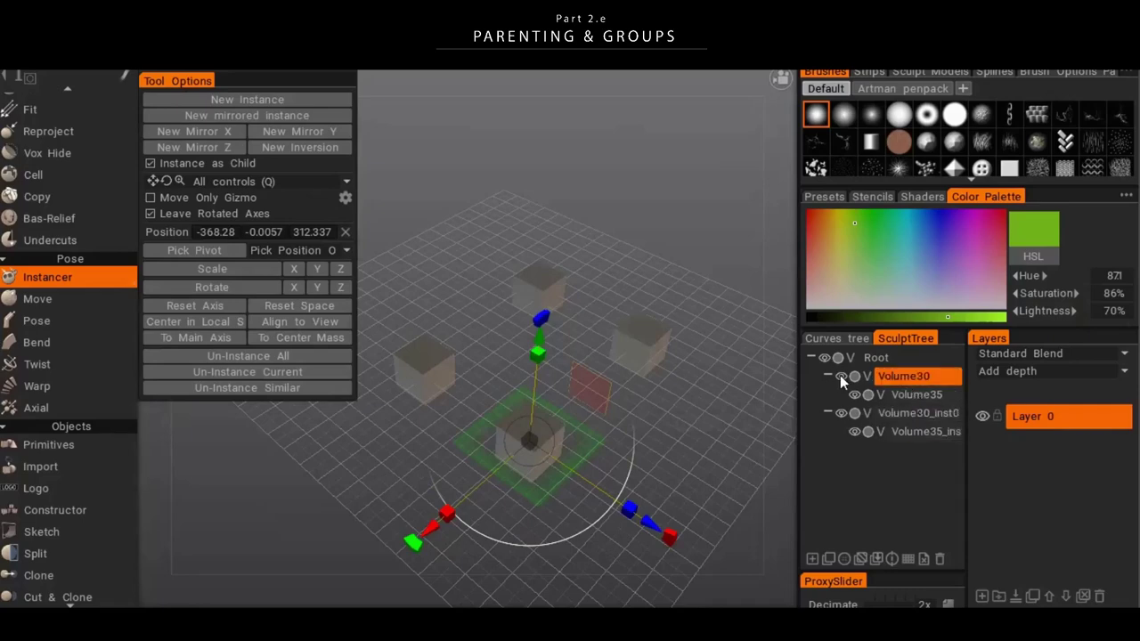
left_click(840, 414)
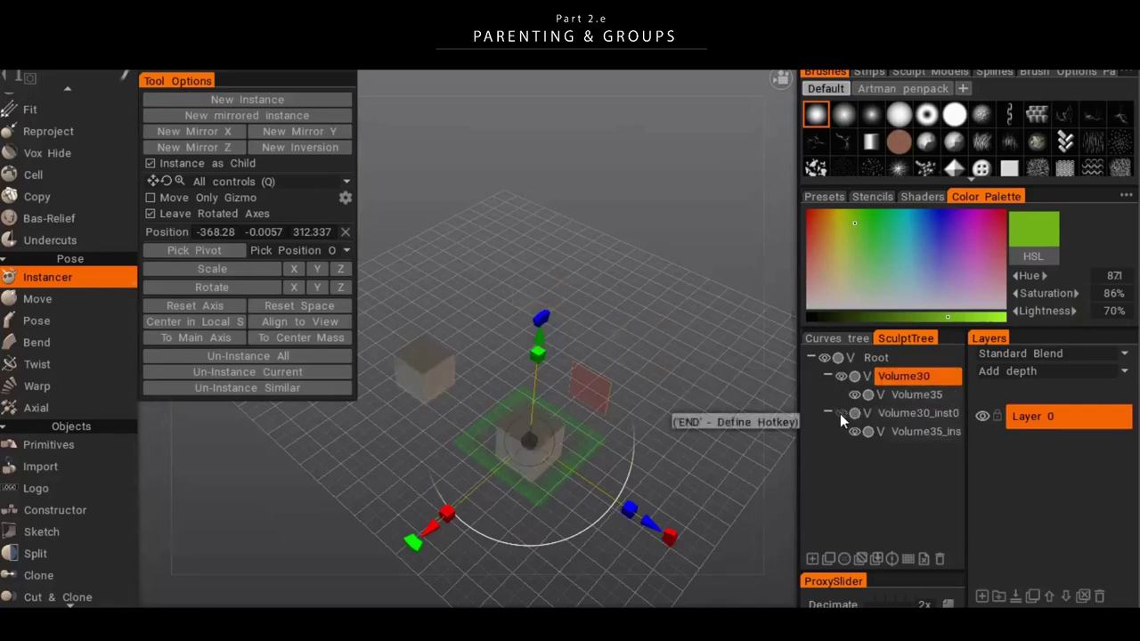
left_click(840, 413)
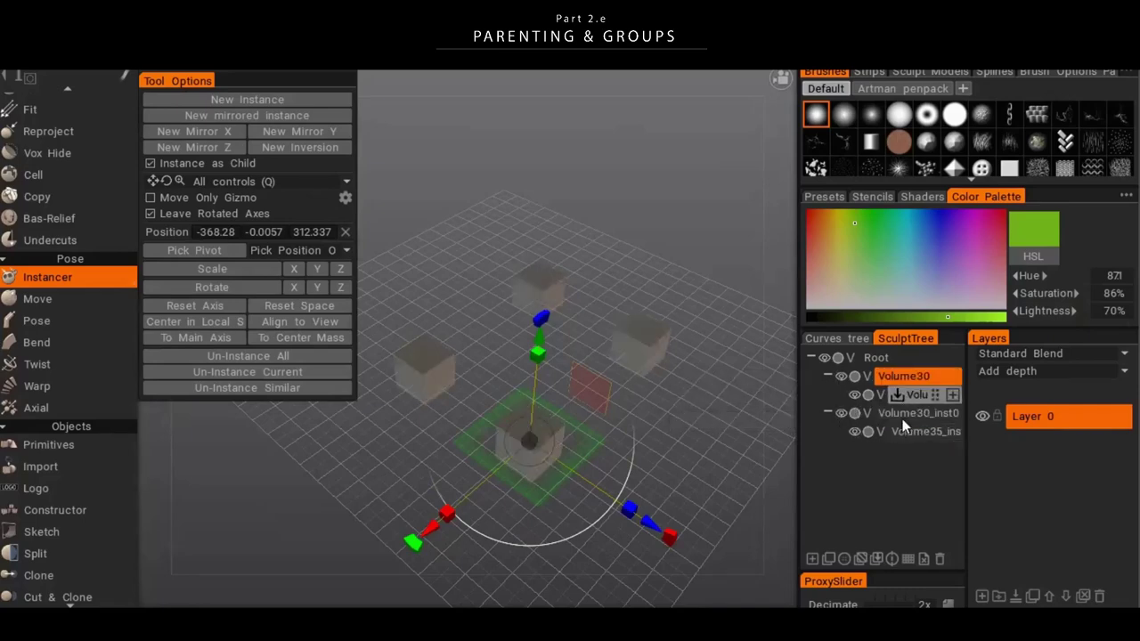
mouse_move(672, 327)
left_mouse_down("alt")
mouse_move(593, 294)
mouse_move(647, 337)
left_mouse_up("alt")
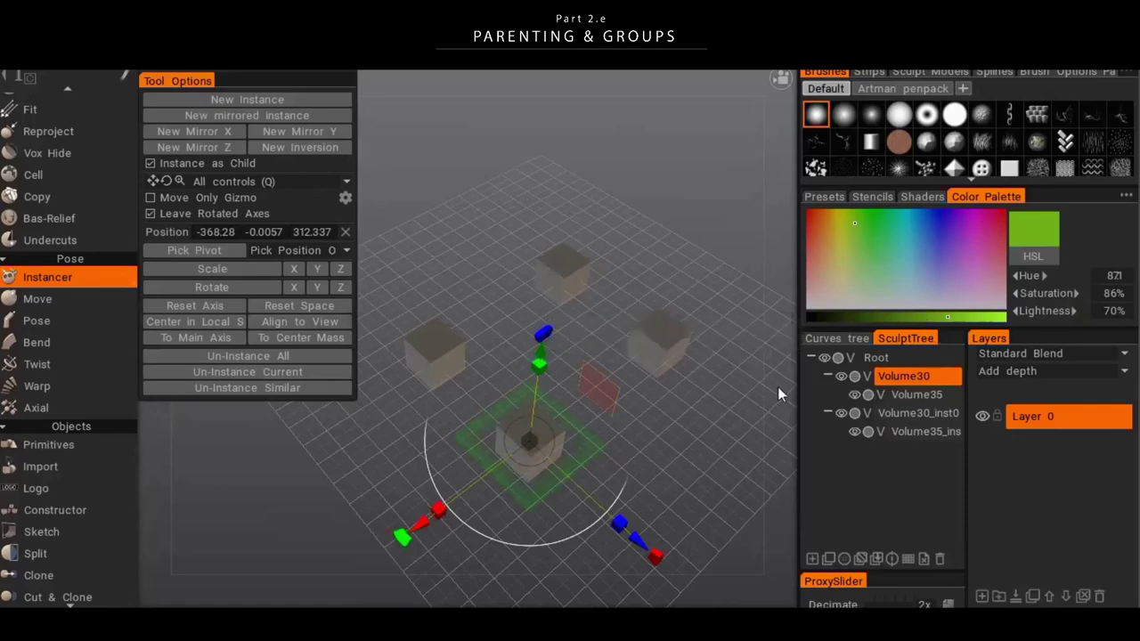
- Examine the original and mirrored cube groups from several angles and pick Volume35 in the sculpt tree
left_click_drag(771, 380, 466, 407)
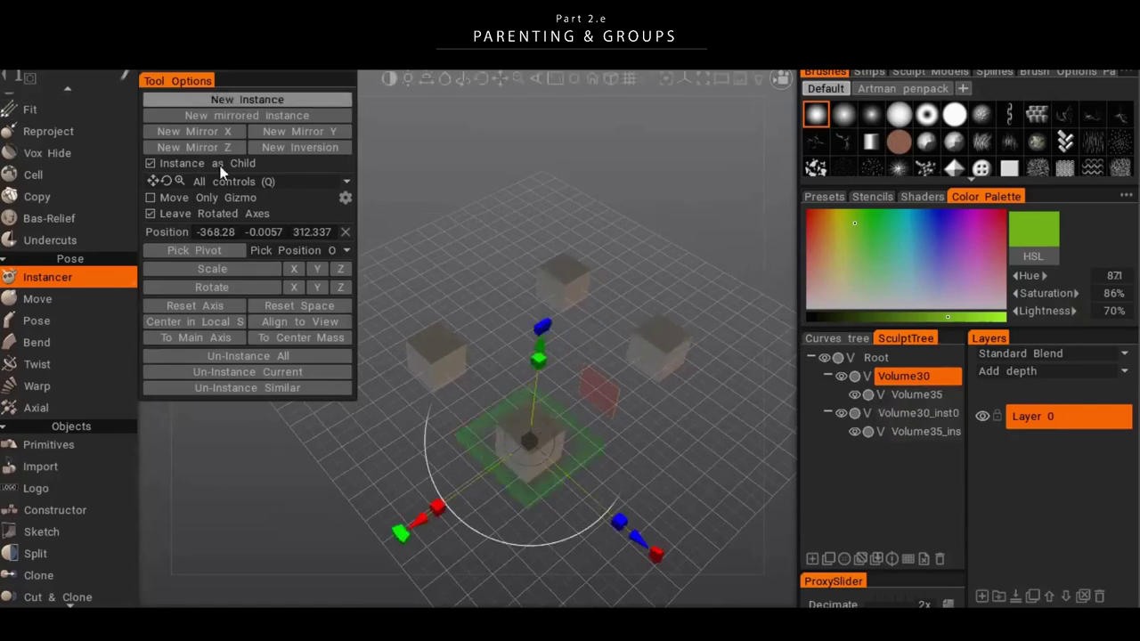
left_click_drag(447, 271, 501, 517)
left_click_drag(684, 412, 617, 413)
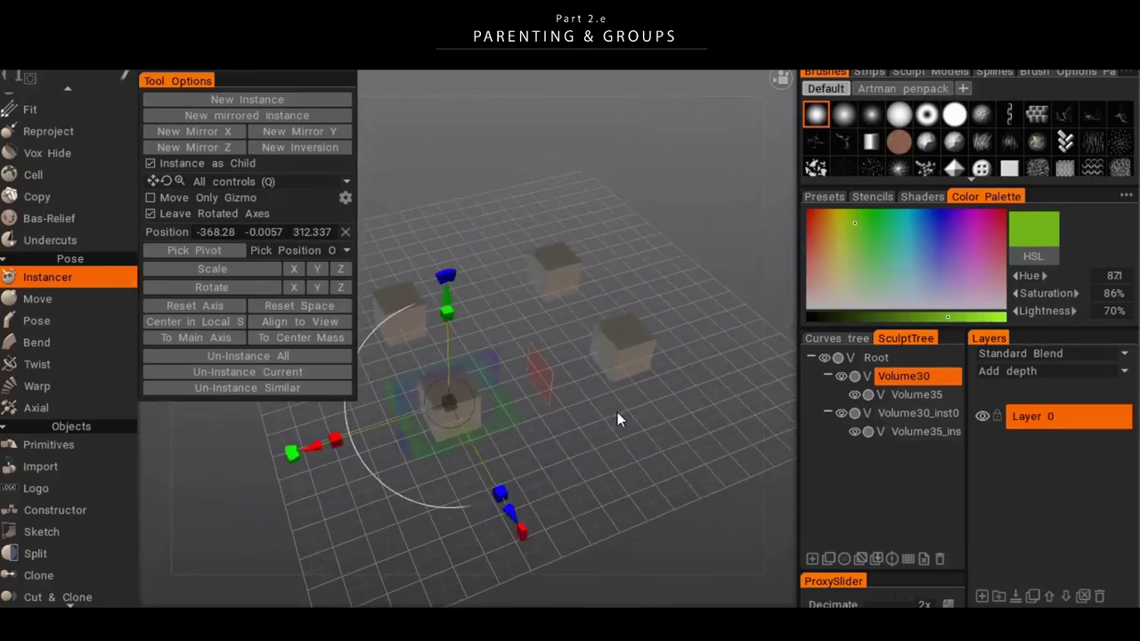
left_click(918, 394)
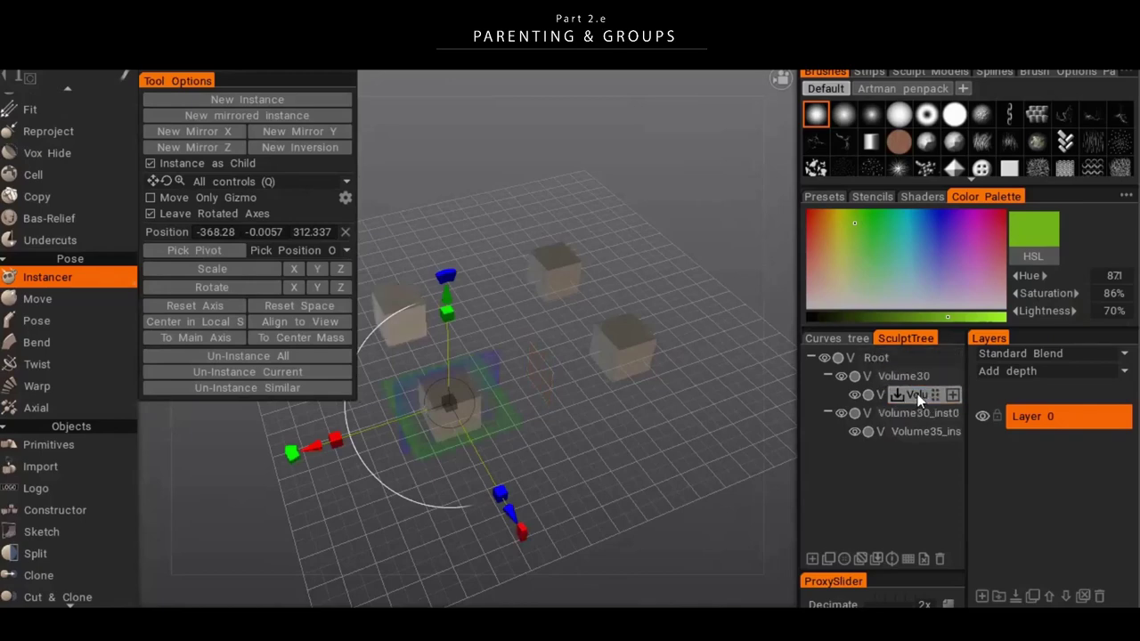
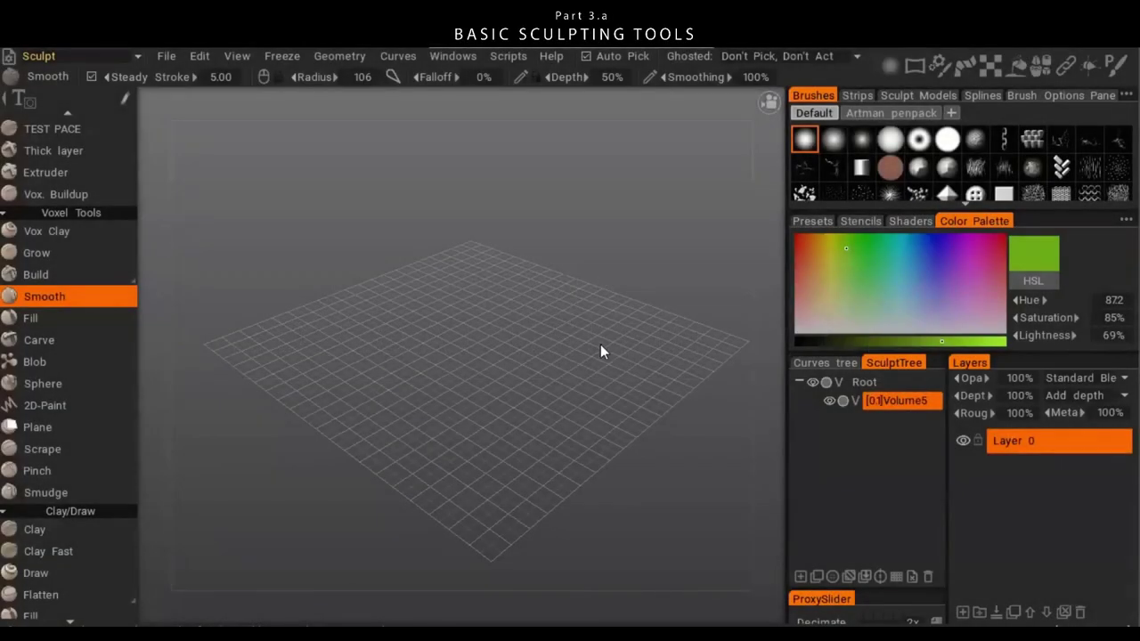
left_click_drag(383, 478, 499, 421)
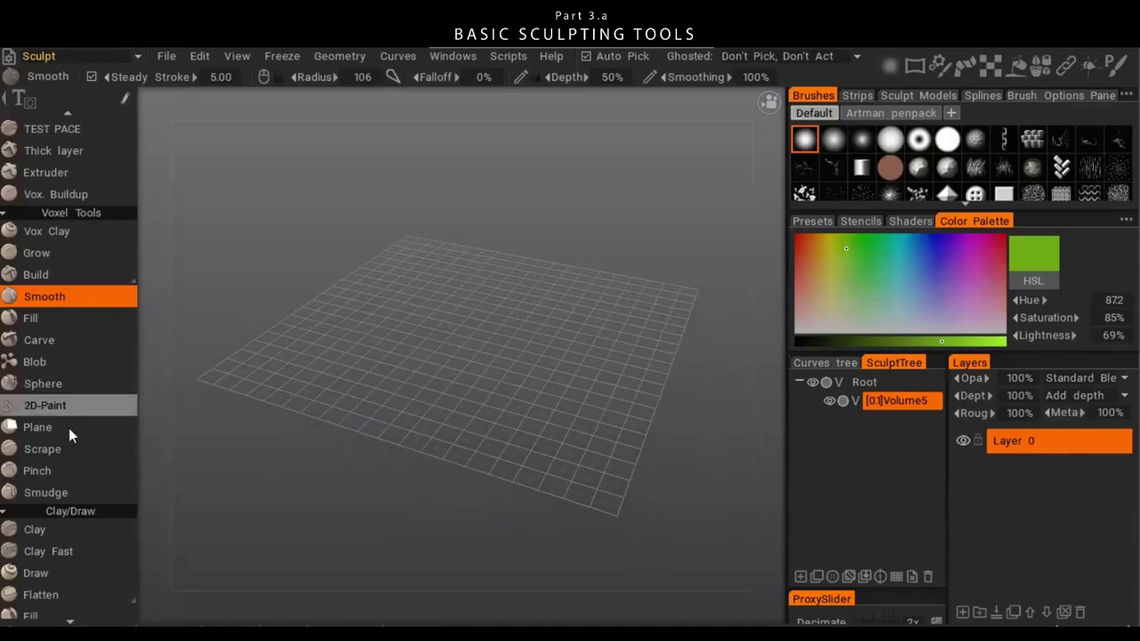
scroll(68, 428, "down", 5)
scroll(55, 456, "up", 6)
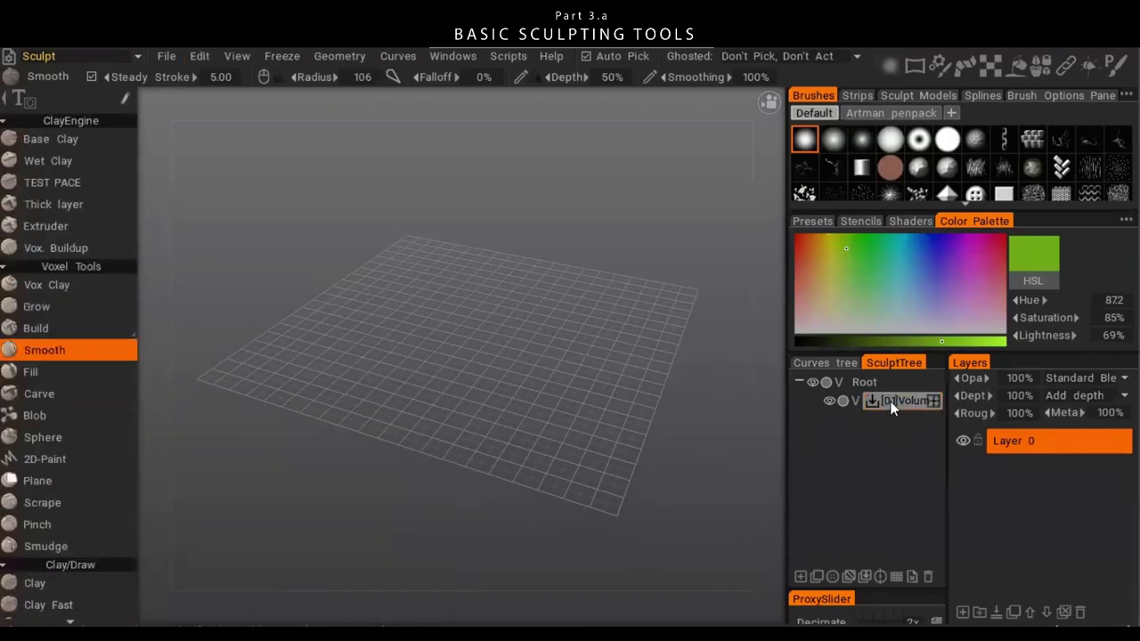
right_click_drag(506, 311, 502, 316)
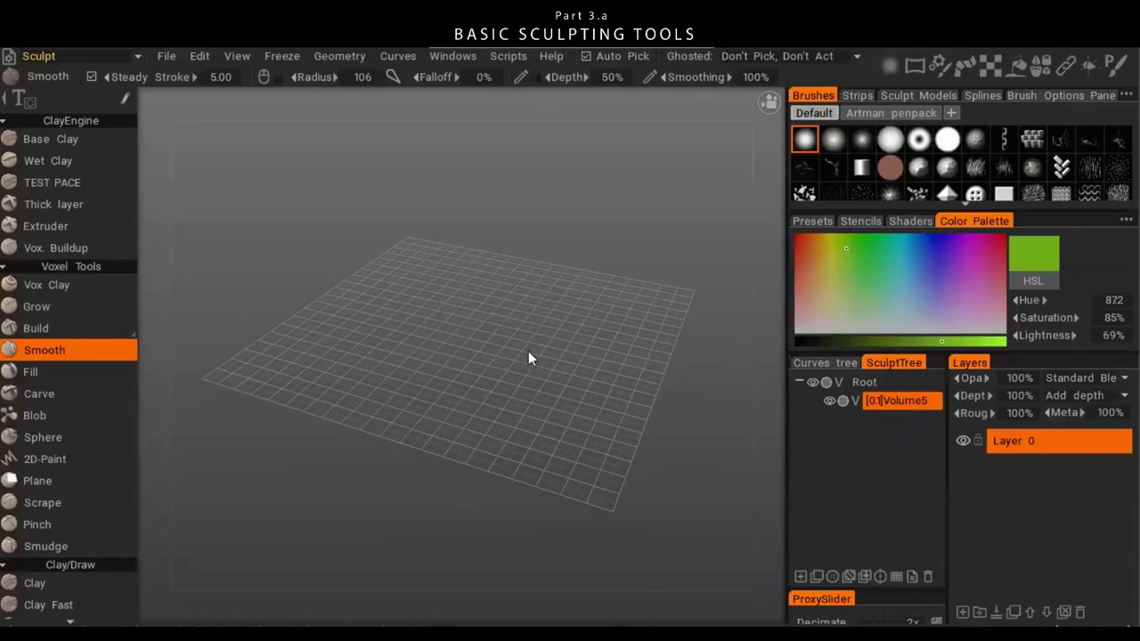
left_click_drag(565, 328, 583, 354)
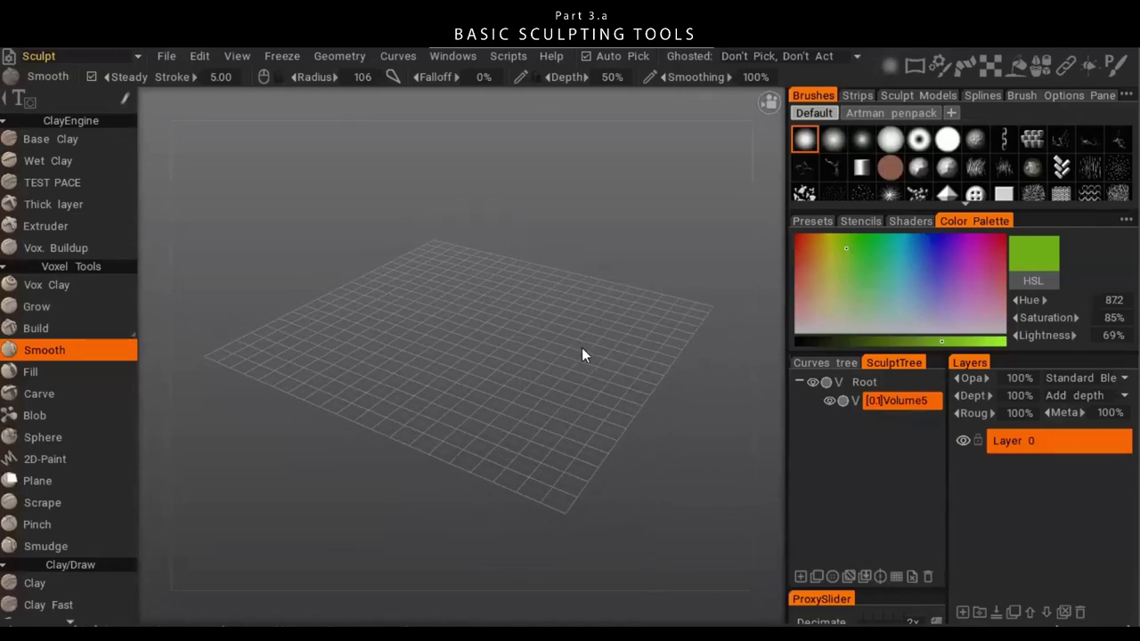
- Bring up the QuickAccess tool palette, review its tool groups and choose the Primitives tool
key("space")
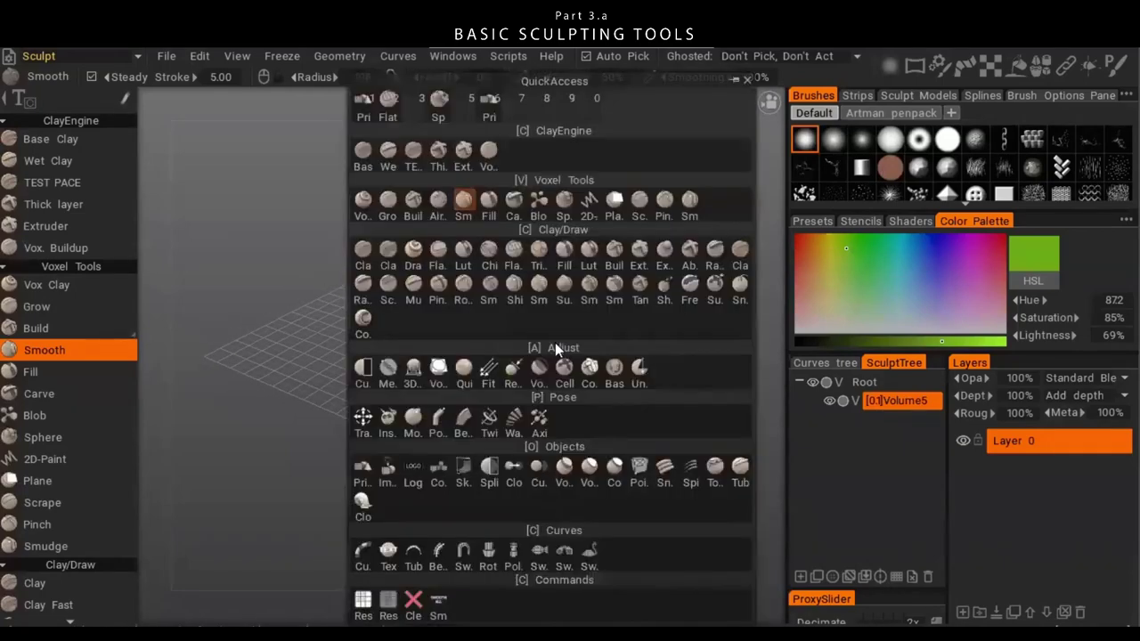
key("space")
key("space")
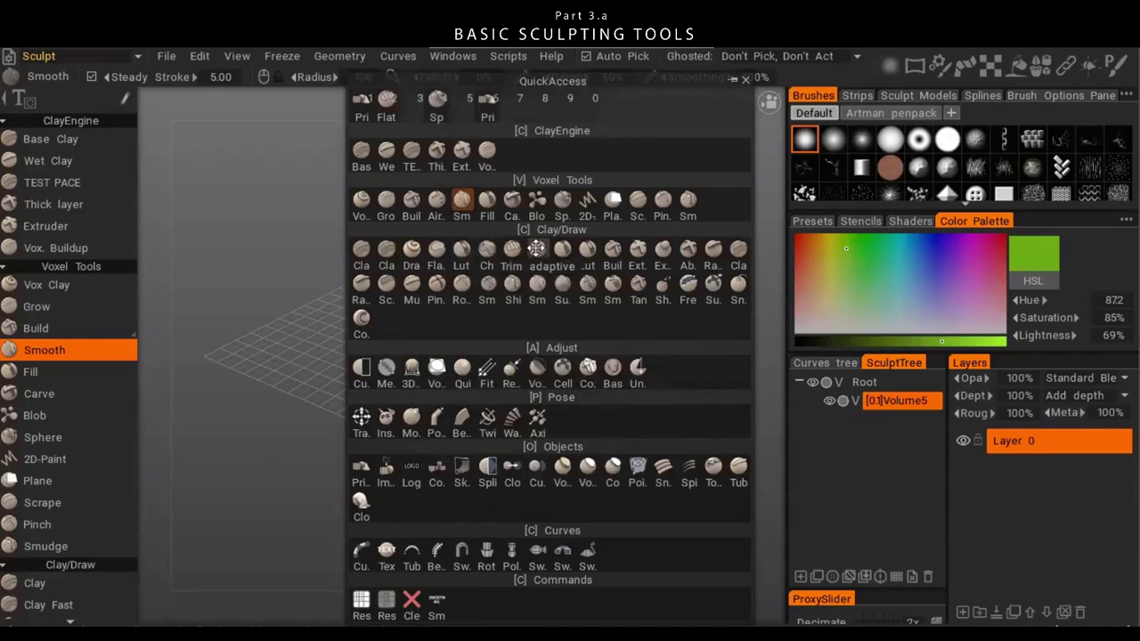
key("space")
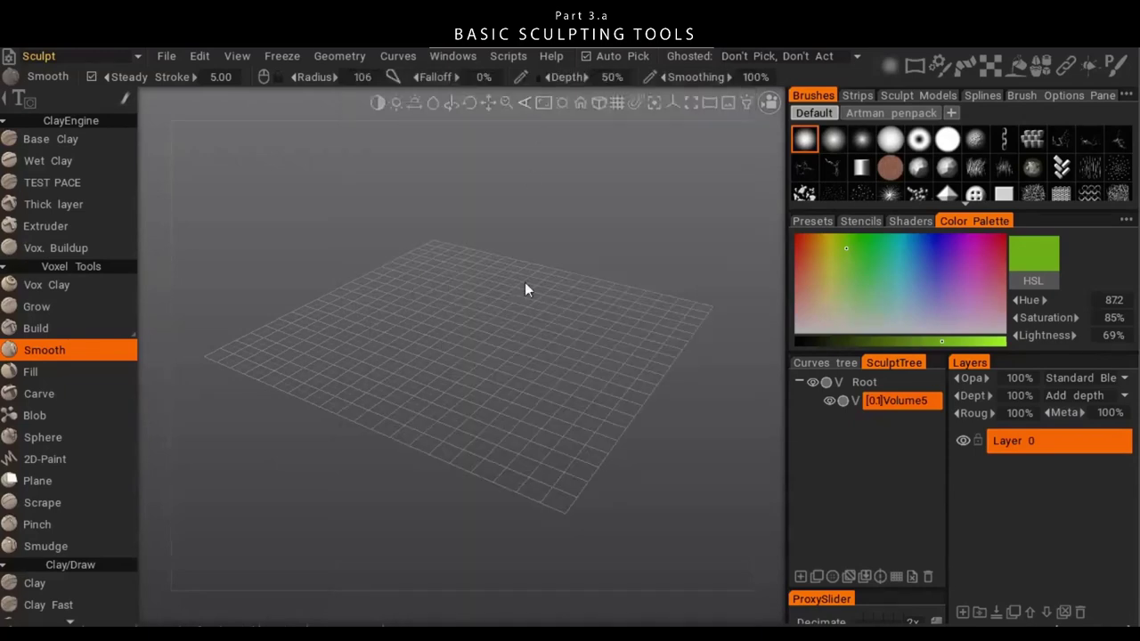
key("space")
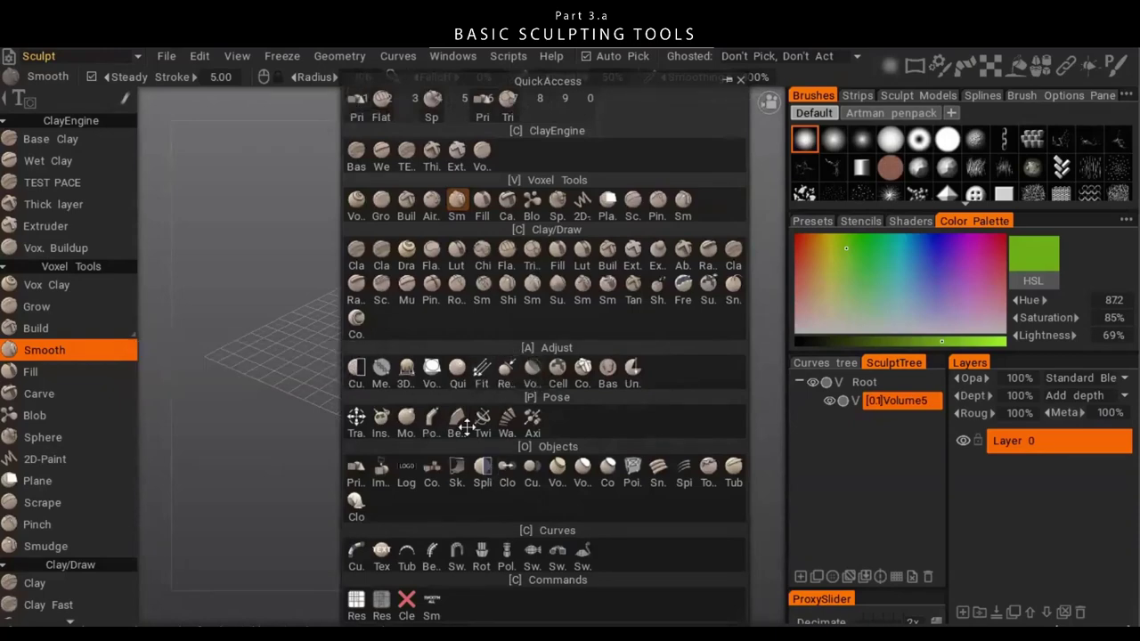
left_click(358, 101)
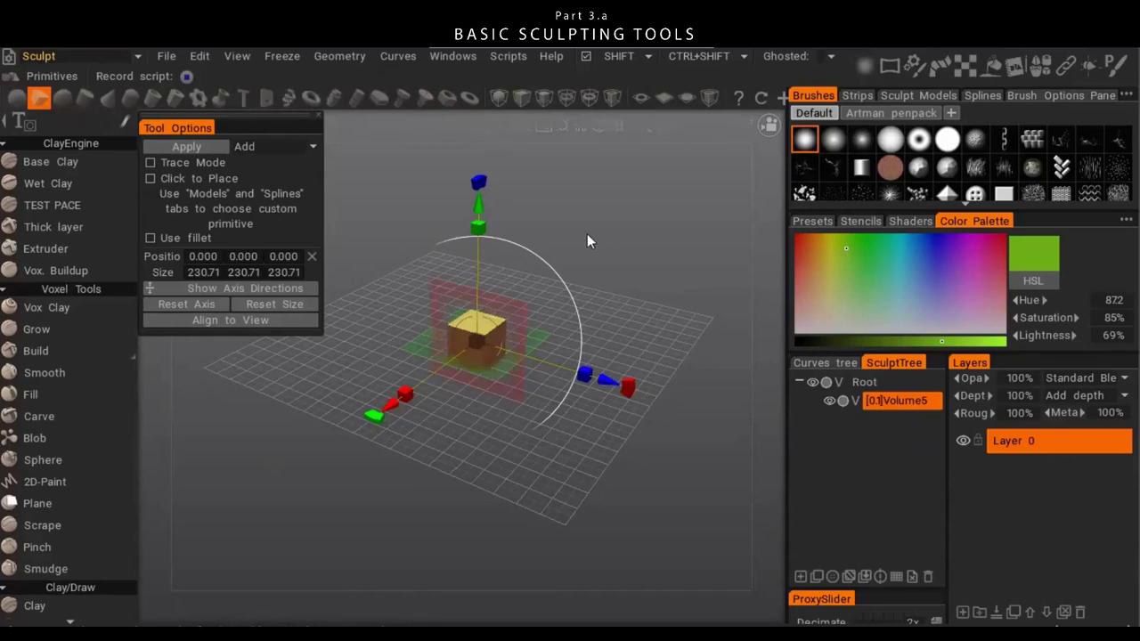
- Preview the sphere and cylinder primitives, and add a cube scaled uniformly to about 354.66 at the origin
left_click(39, 100)
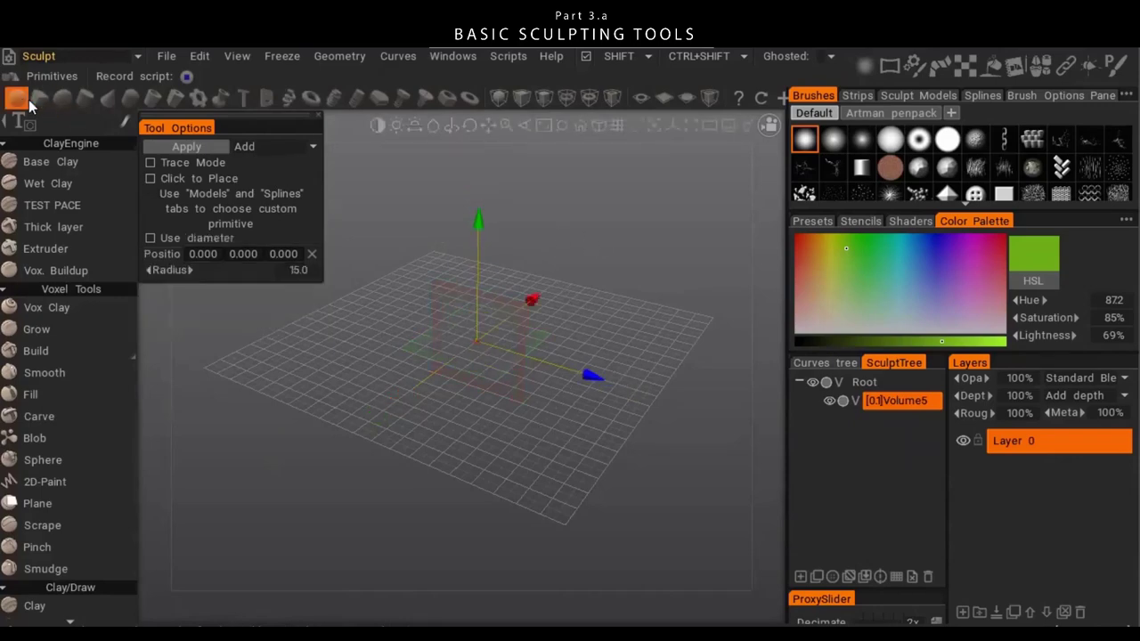
left_click(62, 99)
left_click(84, 99)
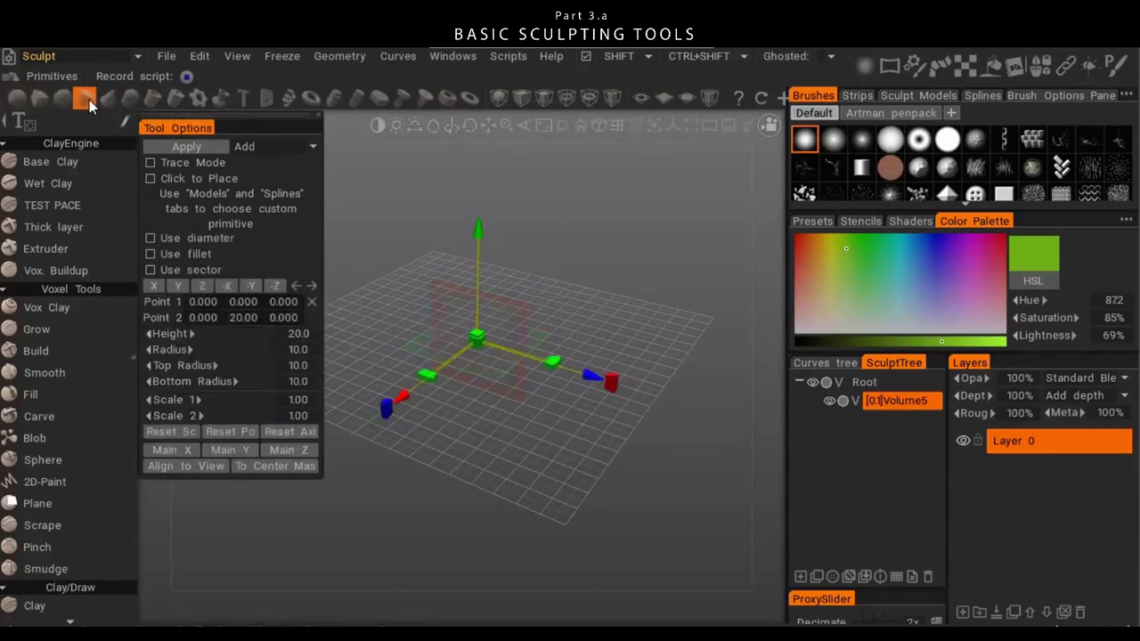
left_click(45, 100)
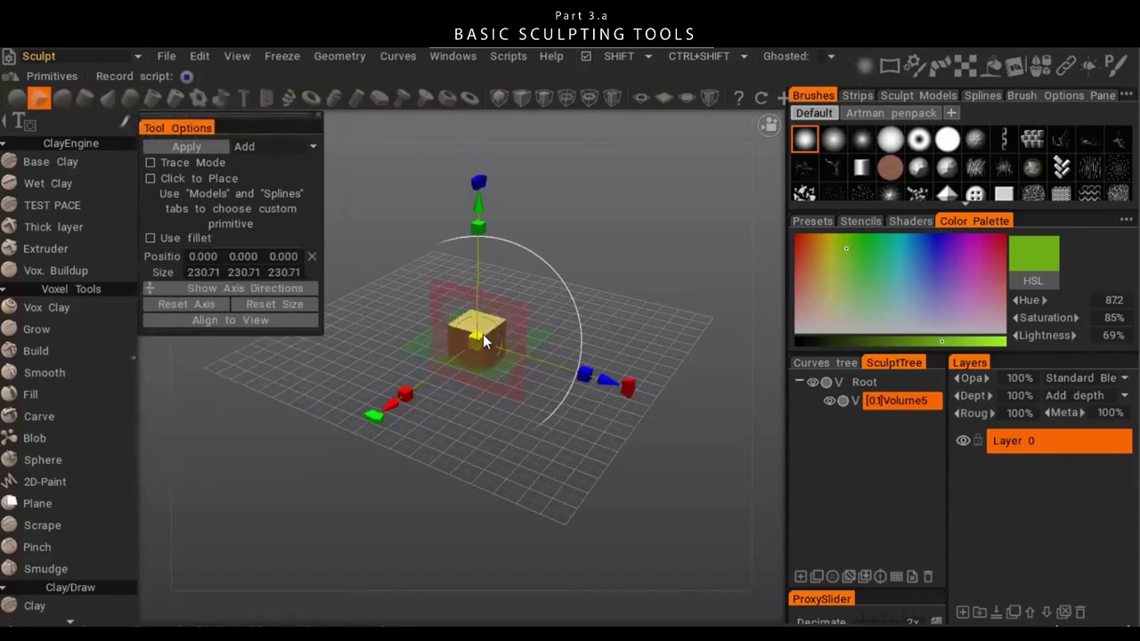
left_click_drag(479, 338, 517, 330)
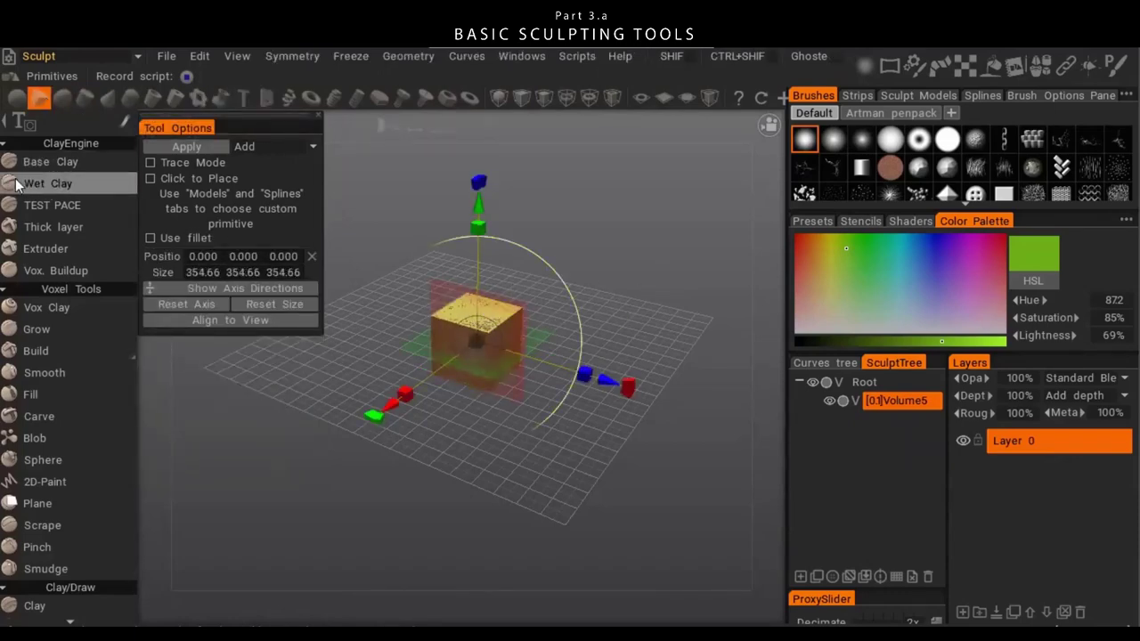
- Activate Vox Clay and resample the cube's volume to a higher poly count with Good resampling quality
left_click(53, 307)
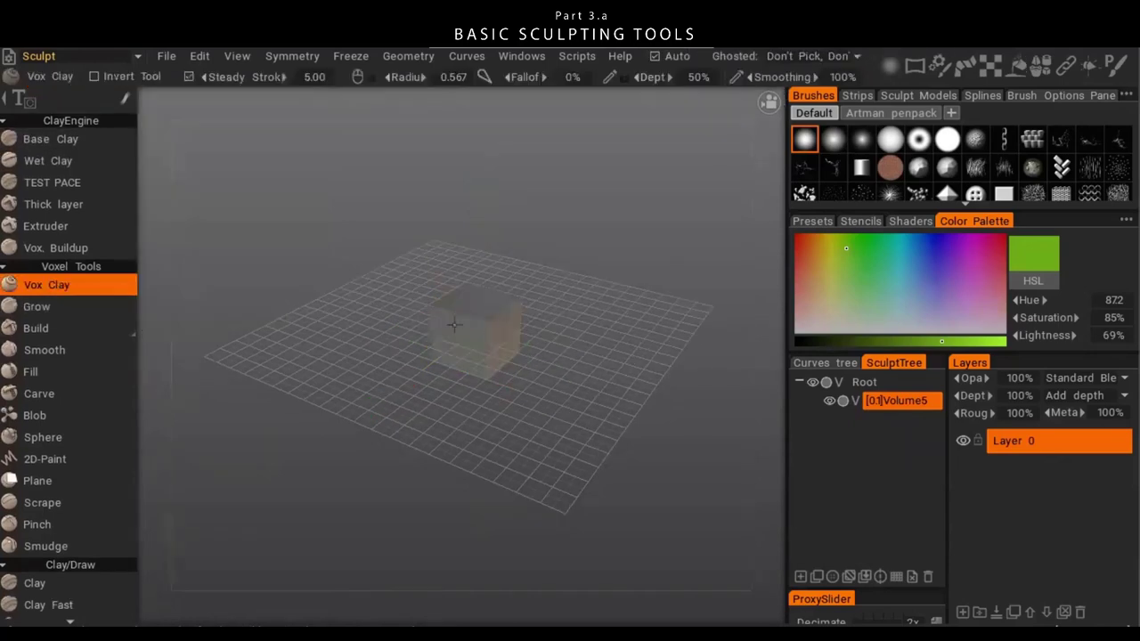
left_click_drag(503, 378, 522, 313, "alt")
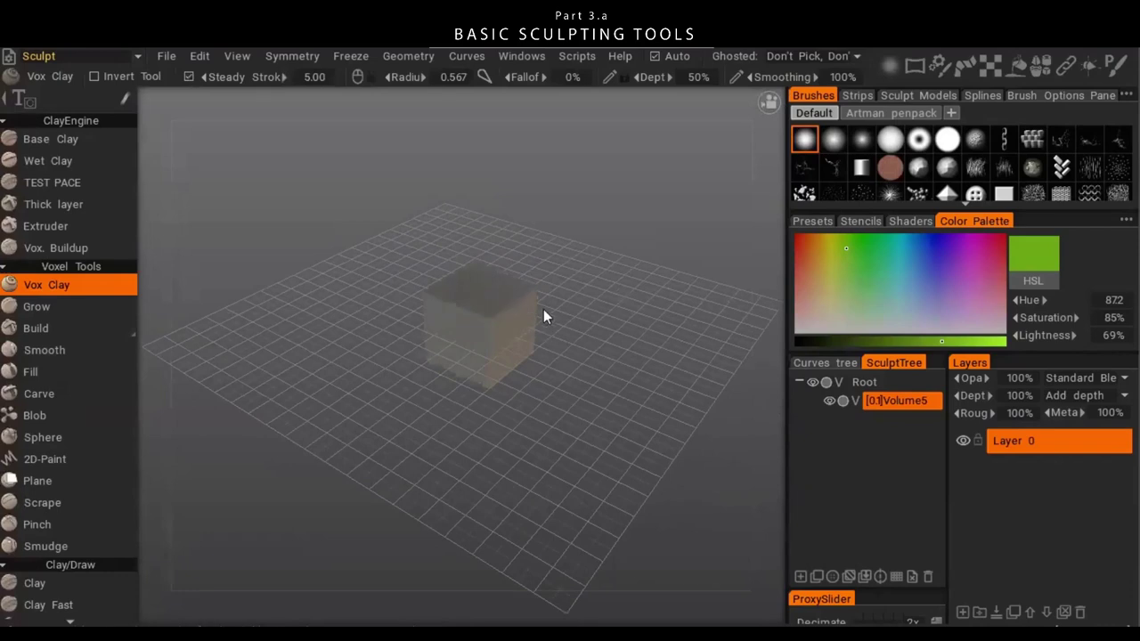
key("ctrl+r")
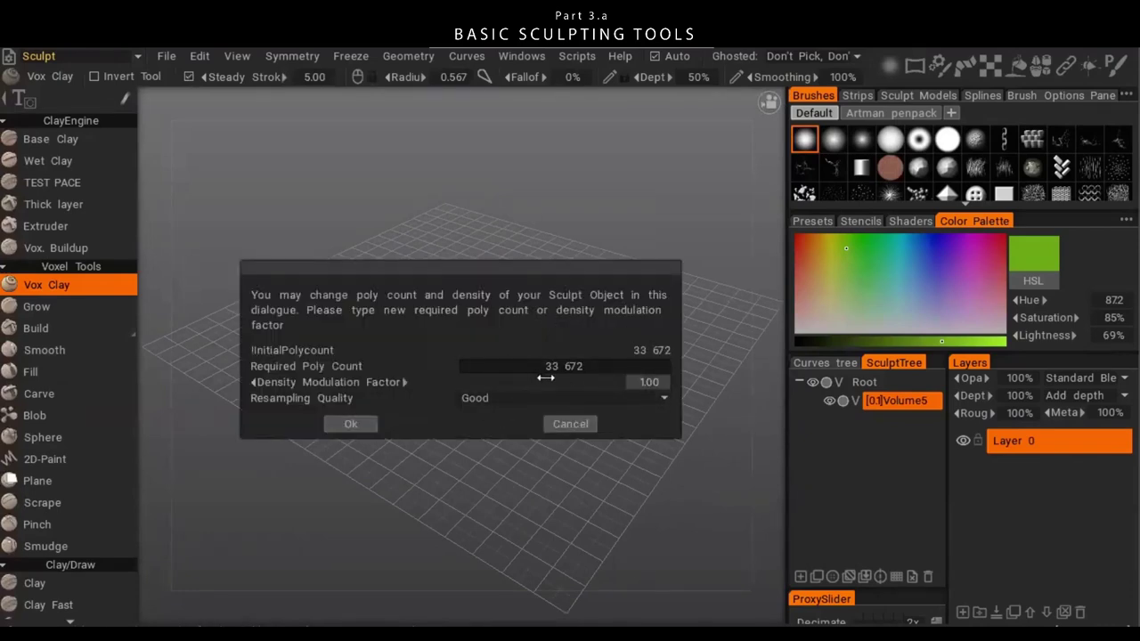
left_click_drag(545, 378, 502, 410)
left_click(351, 425)
left_click_drag(485, 316, 524, 336)
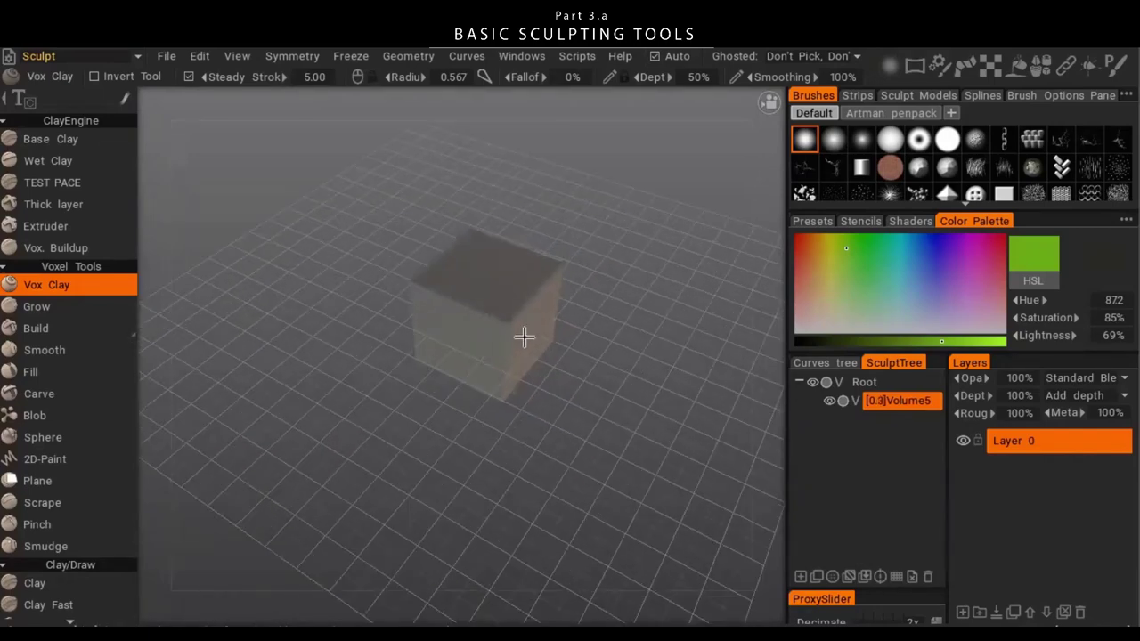
middle_click_drag(524, 336, 495, 392)
left_click_drag(461, 463, 436, 392)
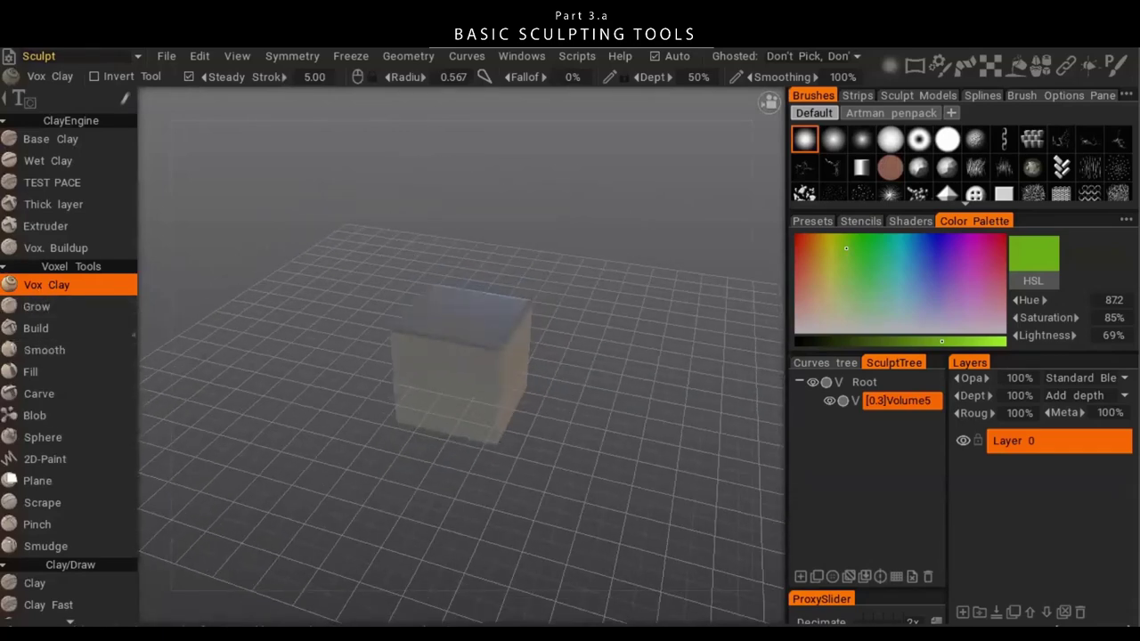
- Grow a rounded bulge on the cube's upper edge using the Grow tool with a radius of about 180
left_click(66, 305)
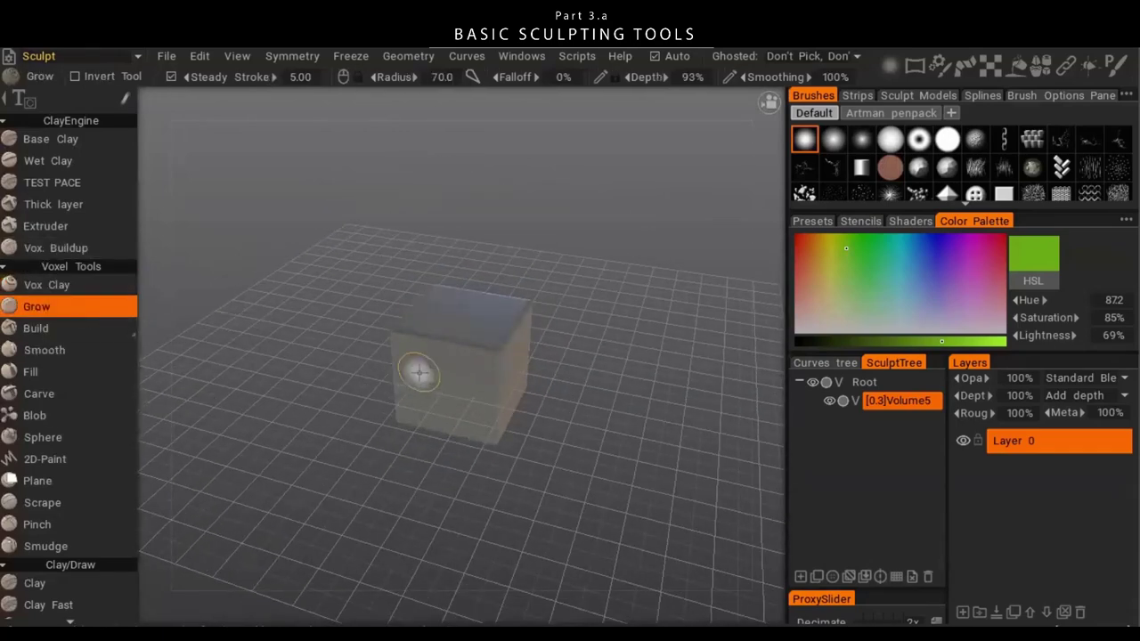
right_click_drag(407, 368, 410, 351)
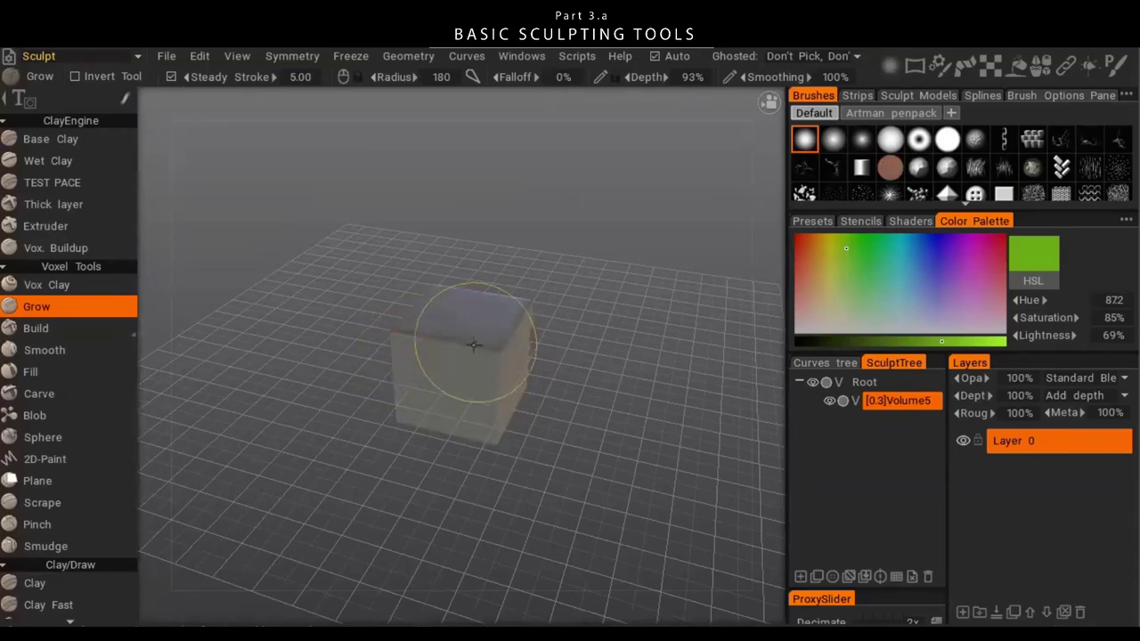
mouse_move(505, 344)
left_mouse_down()
mouse_move(479, 351)
mouse_move(491, 361)
mouse_move(463, 356)
mouse_move(458, 379)
mouse_move(487, 400)
left_mouse_up()
left_click_drag(404, 512, 615, 456)
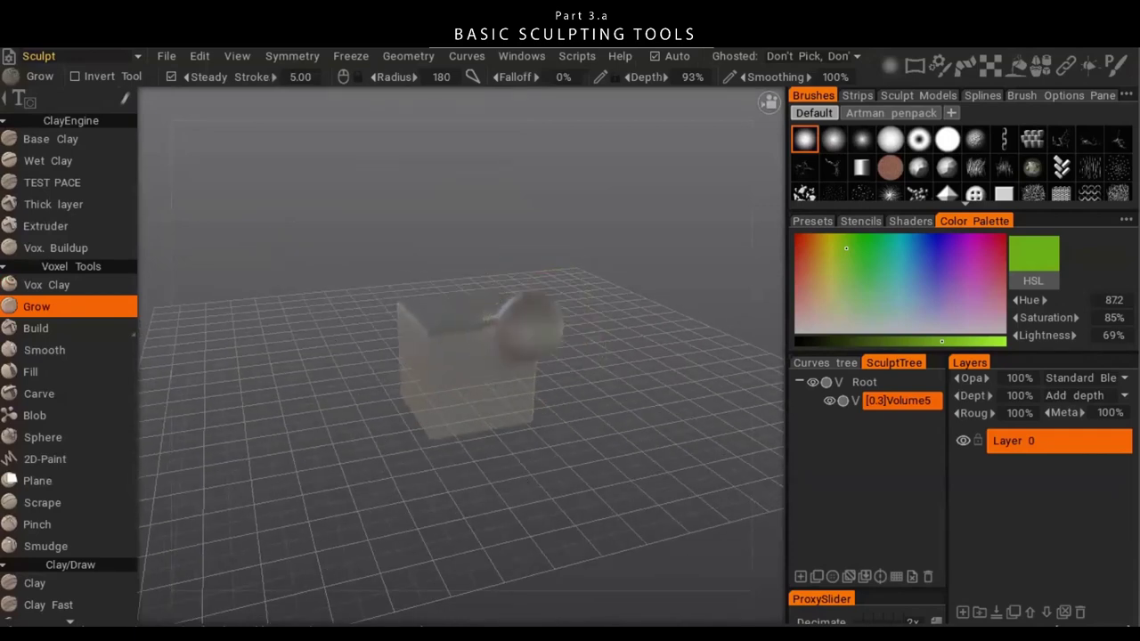
- Build raised strokes on the cube with the Build tool, trying a soft round alpha at 112% depth and a hard round alpha at 32% depth
left_click(102, 328)
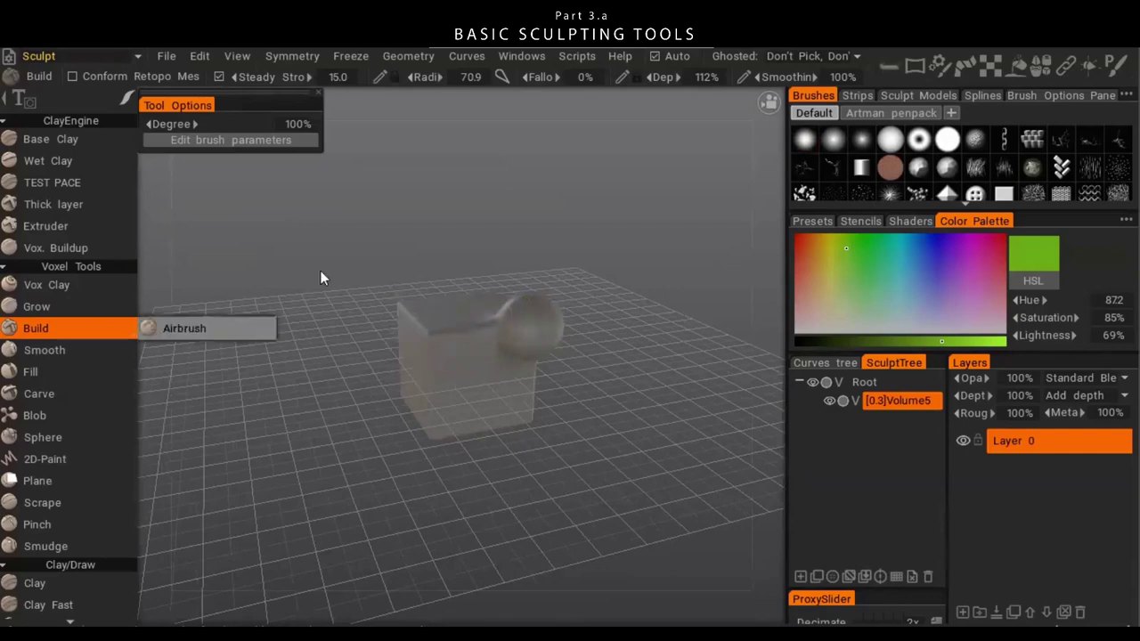
left_click(861, 143)
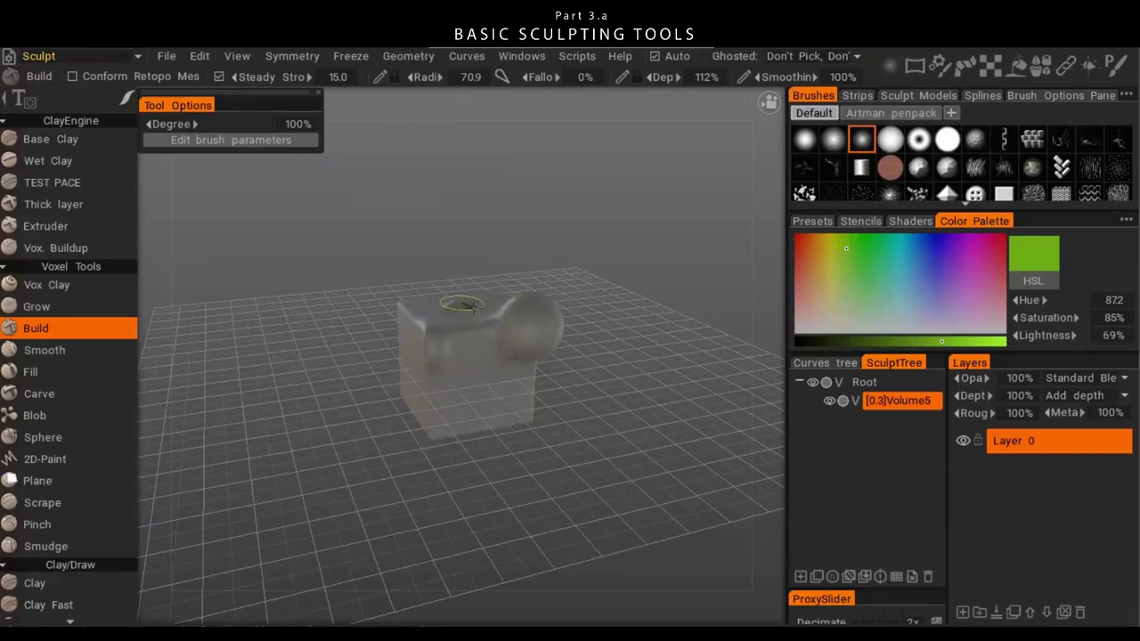
mouse_move(455, 313)
left_mouse_down()
mouse_move(469, 360)
mouse_move(435, 376)
mouse_move(425, 311)
left_mouse_up()
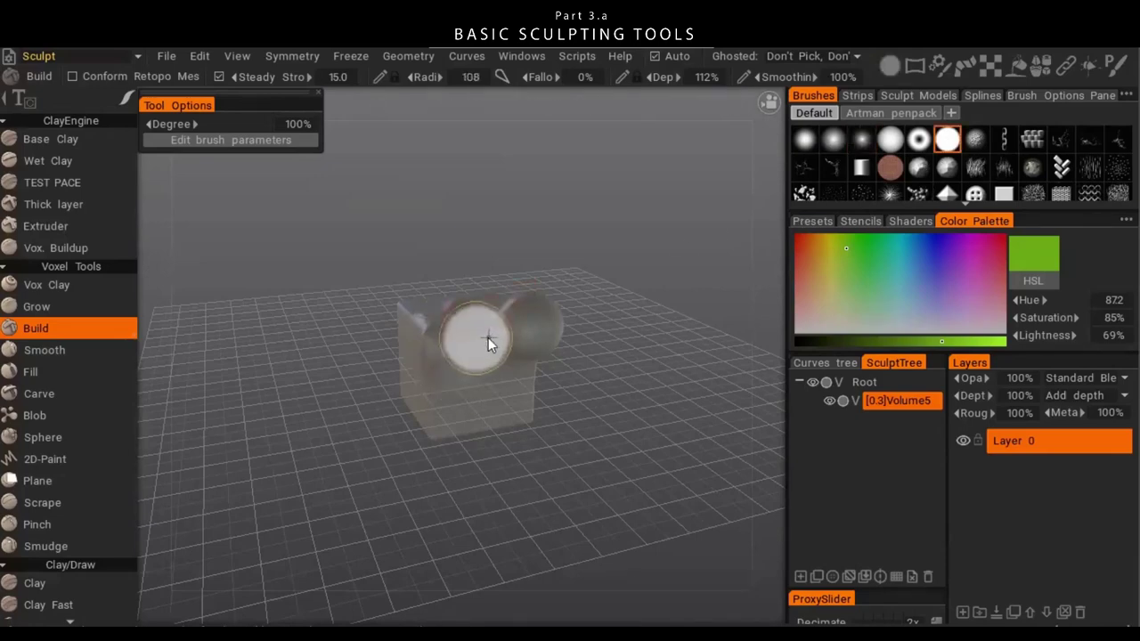
mouse_move(501, 336)
right_mouse_down()
mouse_move(483, 341)
mouse_move(485, 400)
right_mouse_up()
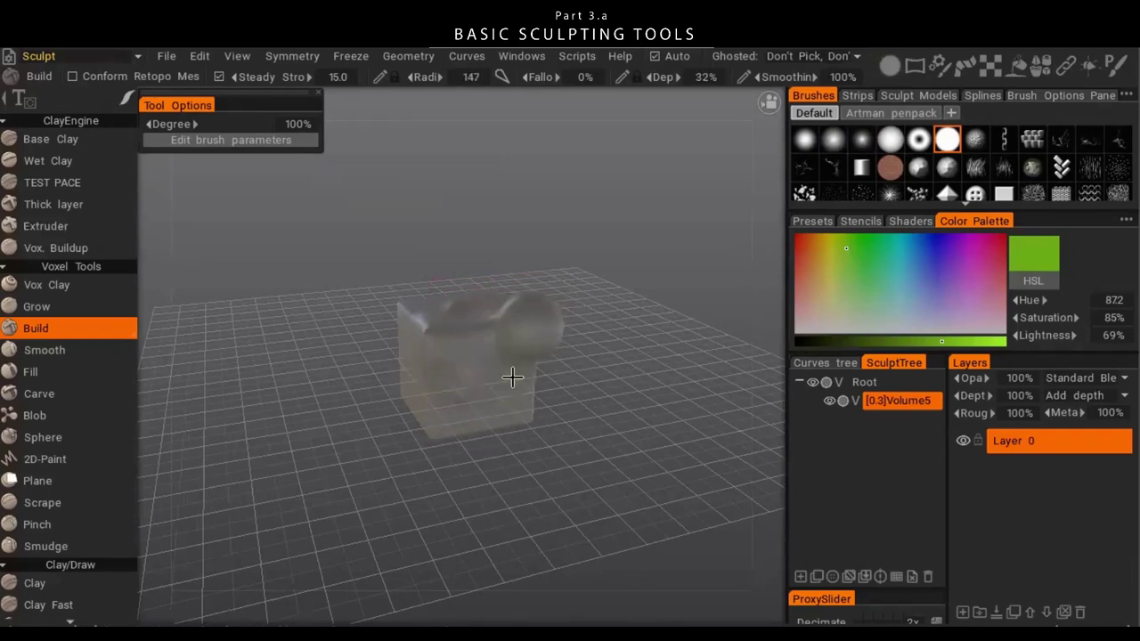
mouse_move(512, 378)
left_mouse_down("alt")
mouse_move(568, 292)
mouse_move(463, 381)
left_mouse_up("alt")
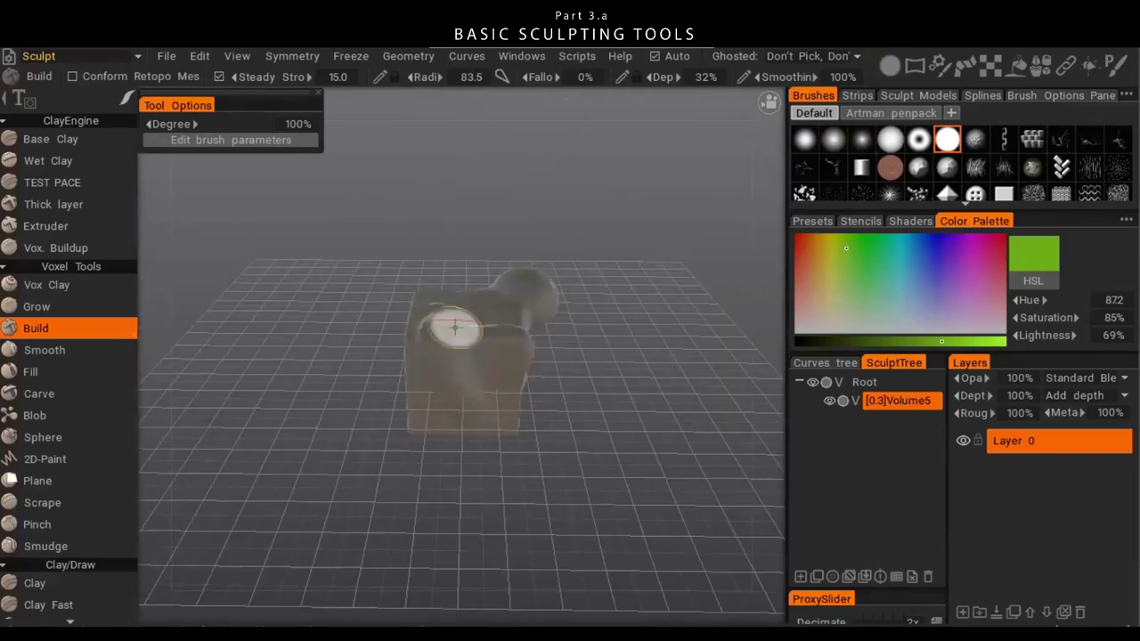
mouse_move(496, 365)
left_mouse_down("alt")
mouse_move(509, 344)
mouse_move(526, 381)
mouse_move(399, 406)
mouse_move(408, 391)
left_mouse_up("alt")
- Build a long, thick protrusion out from the cube's face with radius 133 and depth 358%
mouse_move(496, 350)
right_mouse_down()
mouse_move(428, 338)
mouse_move(463, 364)
right_mouse_up()
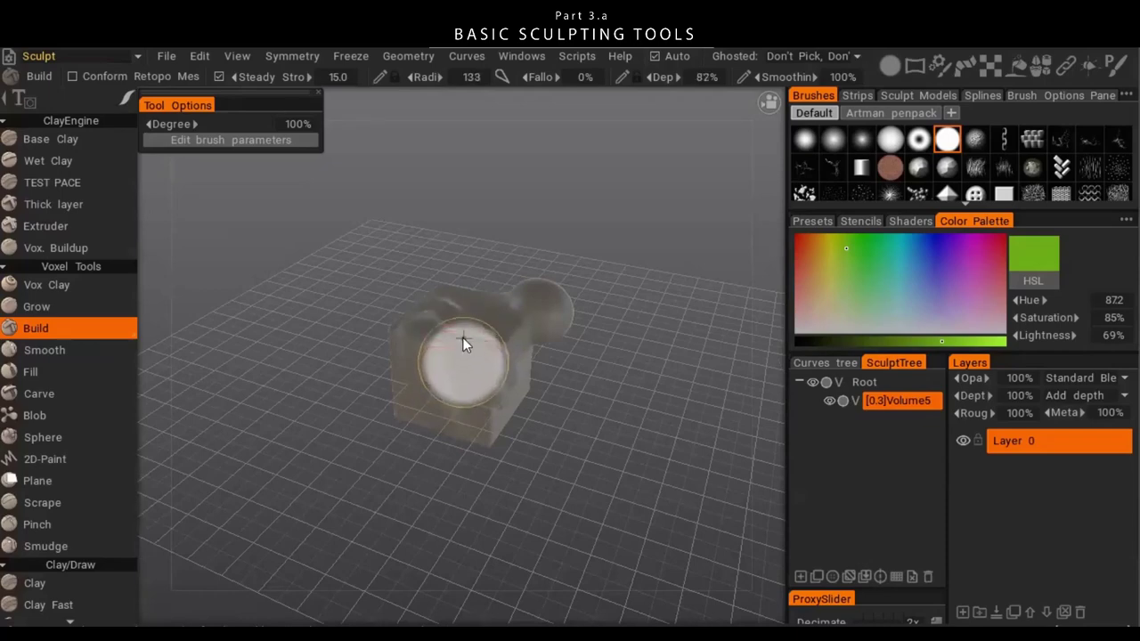
mouse_move(479, 335)
right_mouse_down()
mouse_move(477, 392)
mouse_move(479, 317)
right_mouse_up()
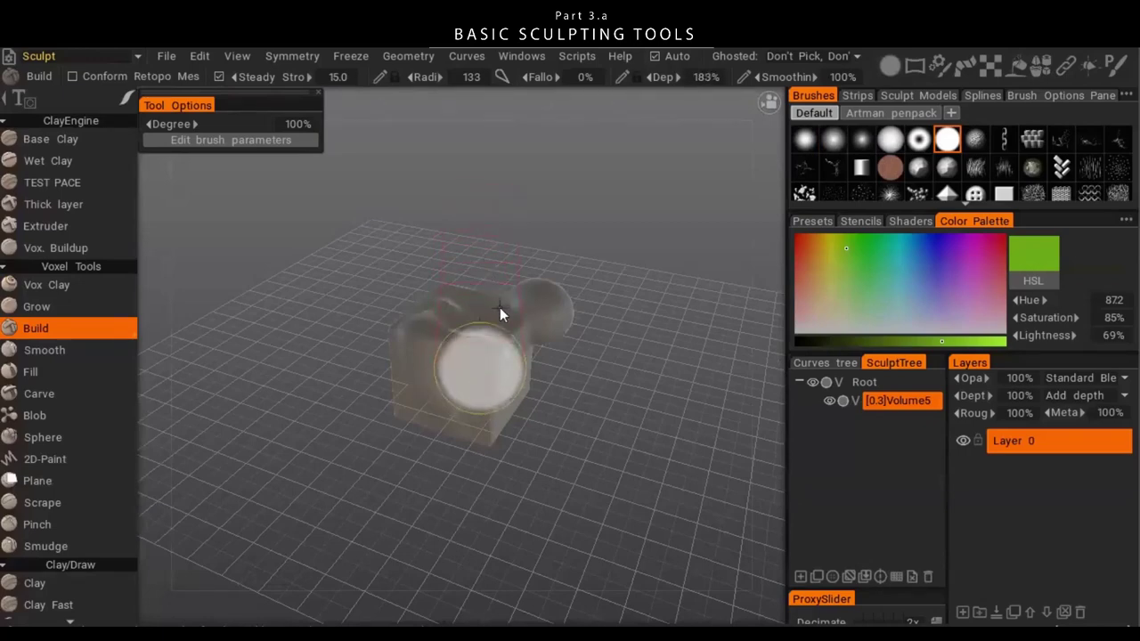
right_click_drag(495, 279, 493, 224)
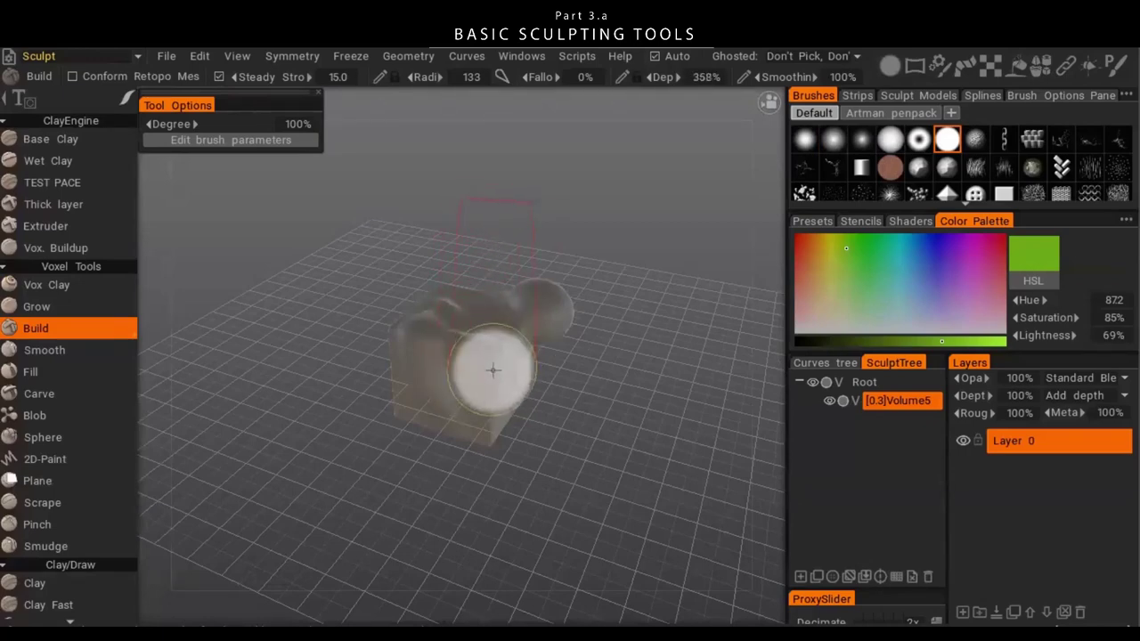
mouse_move(490, 353)
left_mouse_down()
mouse_move(503, 366)
mouse_move(525, 362)
left_mouse_up()
left_click_drag(659, 416, 599, 380)
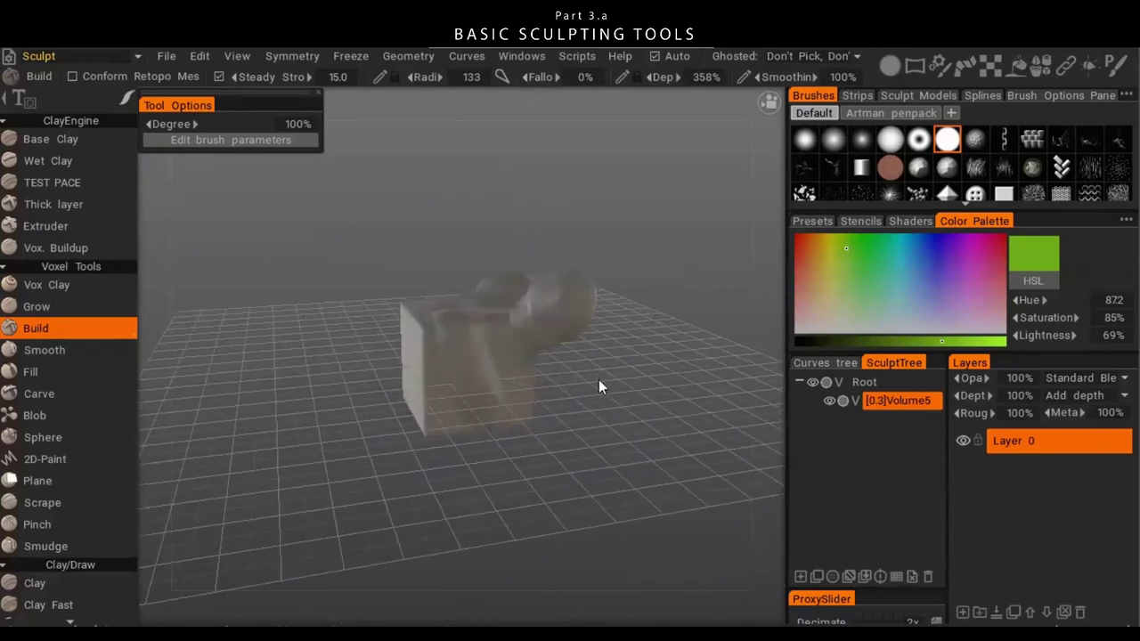
left_click_drag(500, 337, 606, 259)
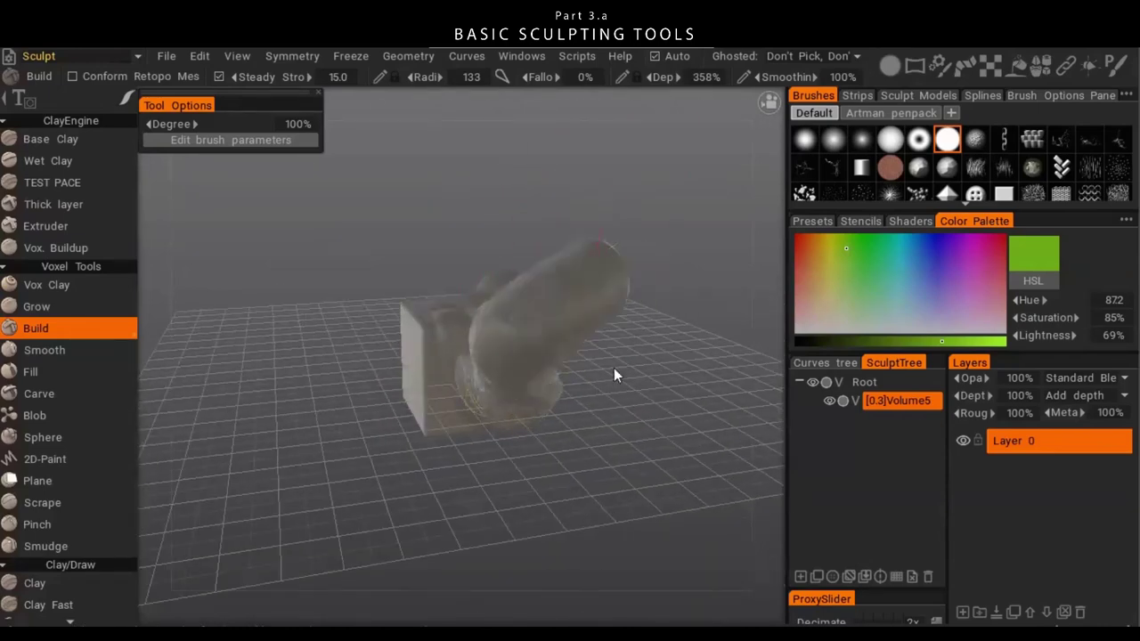
mouse_move(555, 322)
left_mouse_down()
mouse_move(675, 220)
mouse_move(667, 359)
mouse_move(658, 328)
left_mouse_up()
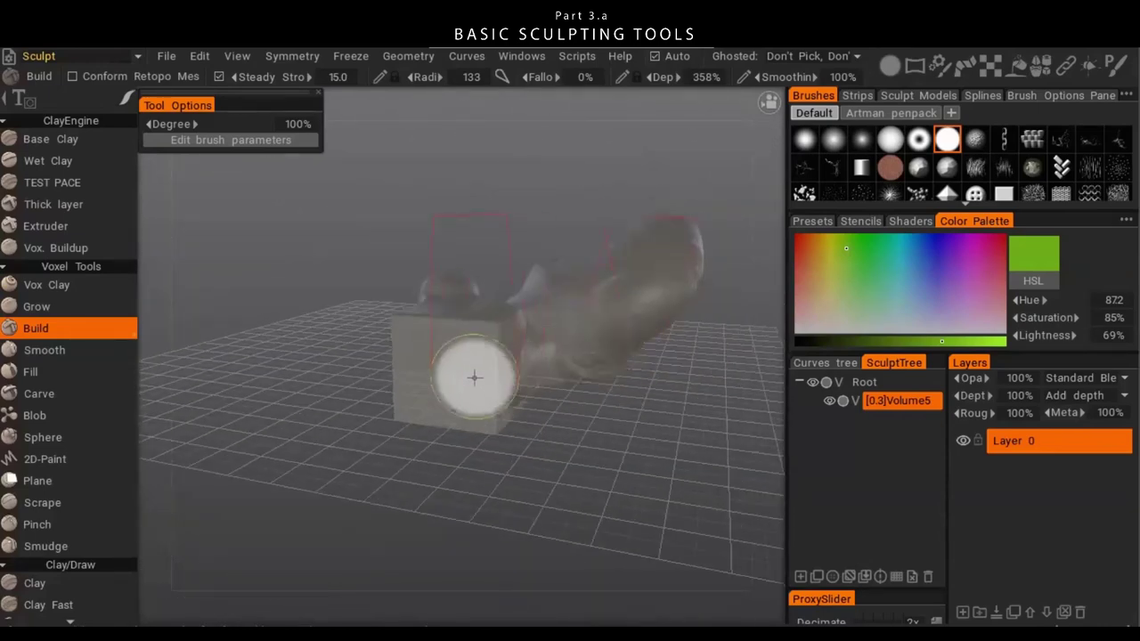
- Build a shallow layer on the cube's flat side with radius 148 and depth 13%
right_click_drag(462, 348, 456, 369)
mouse_move(466, 418)
right_mouse_down()
mouse_move(477, 397)
mouse_move(469, 365)
right_mouse_up()
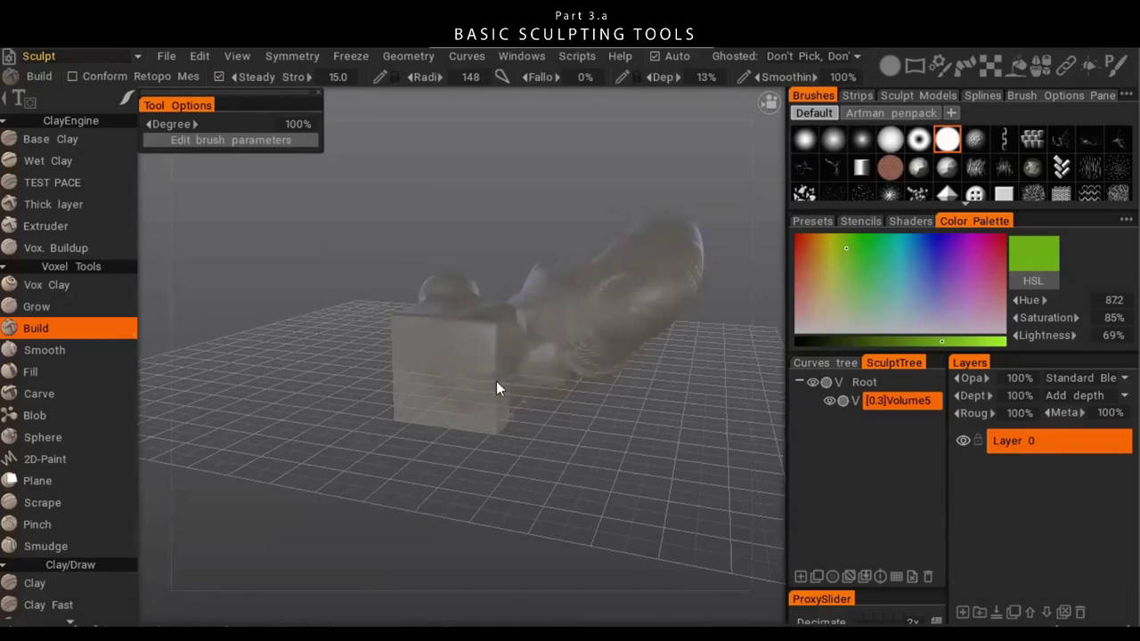
left_click_drag(497, 383, 567, 319, "alt")
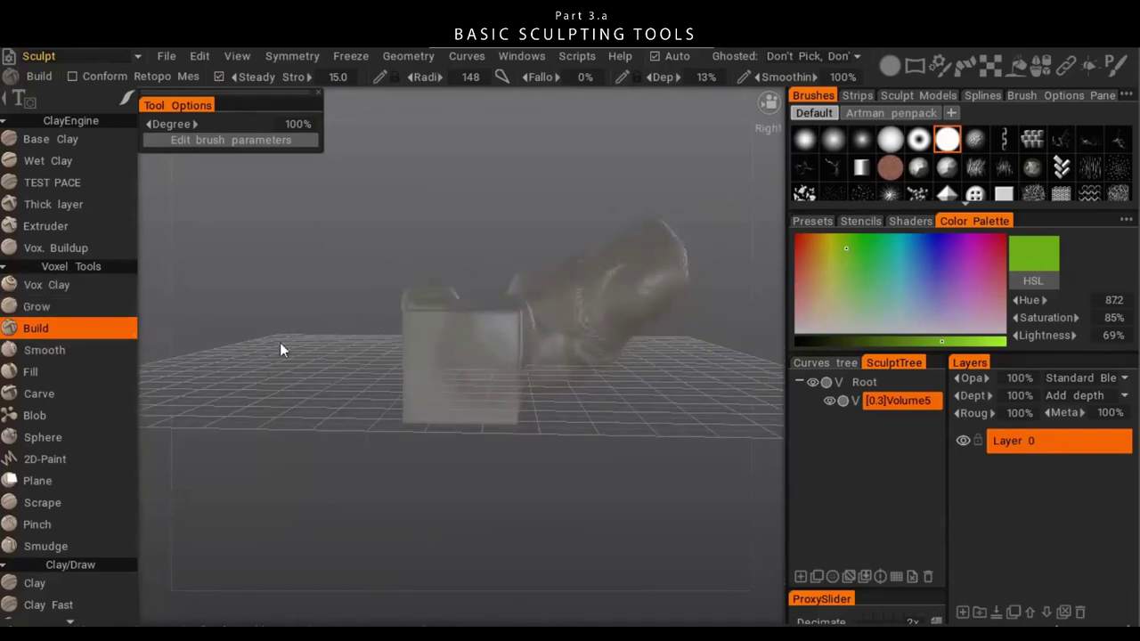
- Smooth the built protrusion using the Smooth tool with radius 153 and depth 50%
left_click(80, 355)
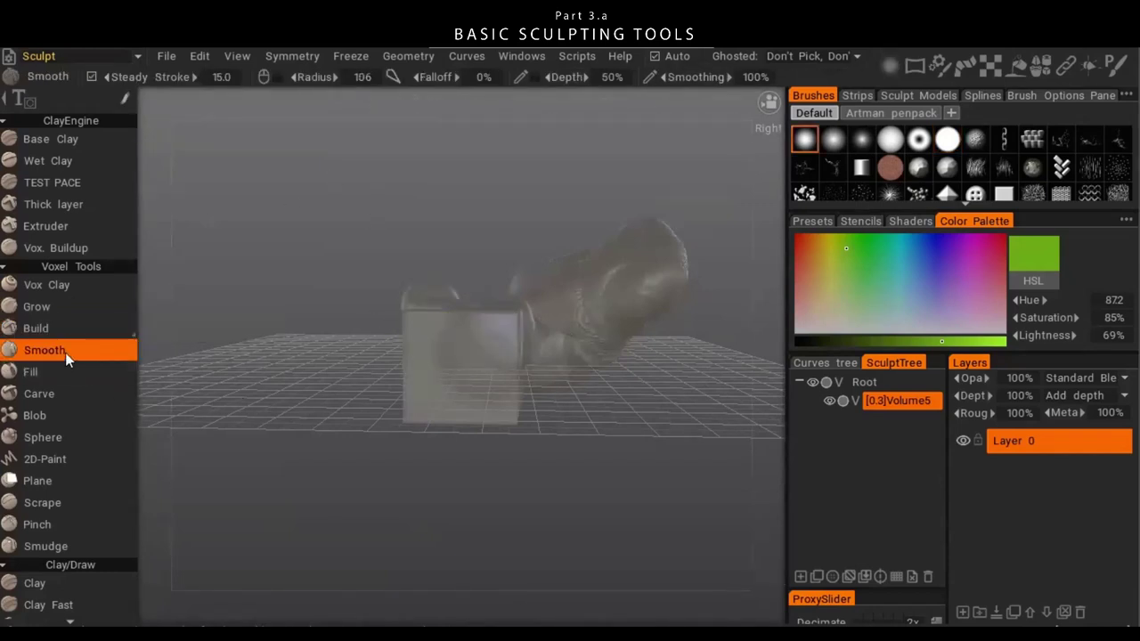
right_click_drag(479, 362, 492, 363)
mouse_move(602, 305)
left_mouse_down()
mouse_move(558, 336)
mouse_move(433, 364)
mouse_move(516, 329)
mouse_move(476, 333)
mouse_move(647, 262)
mouse_move(656, 285)
mouse_move(619, 255)
mouse_move(578, 335)
left_mouse_up()
mouse_move(579, 335)
left_mouse_down("alt")
mouse_move(577, 299)
mouse_move(661, 292)
left_mouse_up("alt")
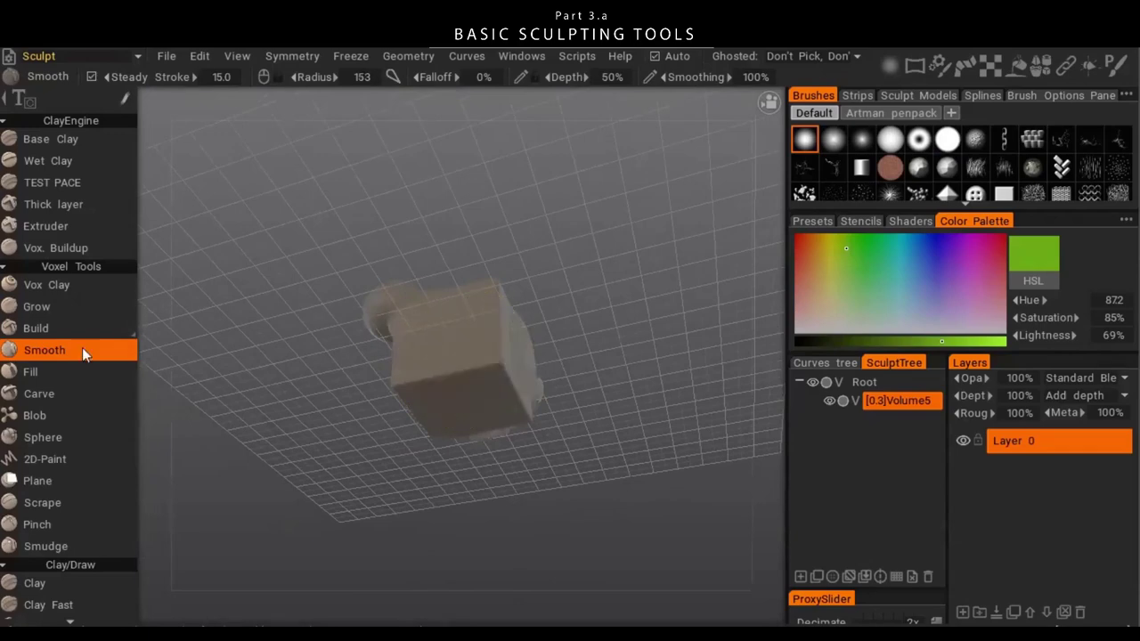
- Resample the volume to a lower poly count with Good quality, and smooth the cube's edges and the protrusion at radius 153
key("ctrl+r")
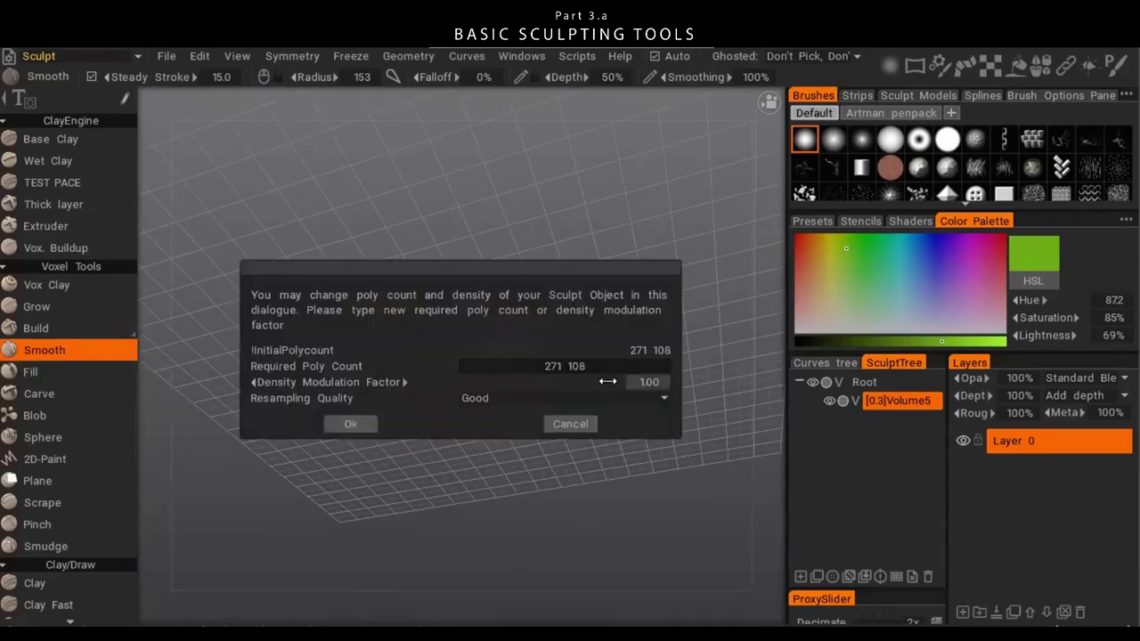
left_click(351, 424)
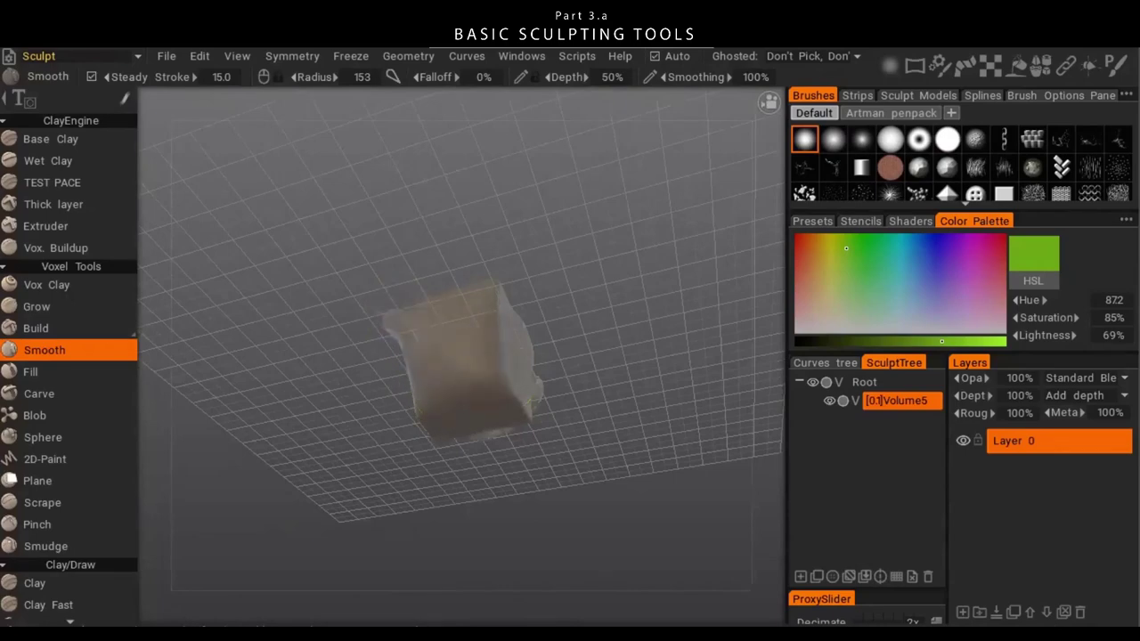
left_click_drag(427, 313, 475, 363)
mouse_move(361, 192)
left_mouse_down()
mouse_move(401, 242)
mouse_move(410, 182)
left_mouse_up()
left_click_drag(548, 379, 607, 295)
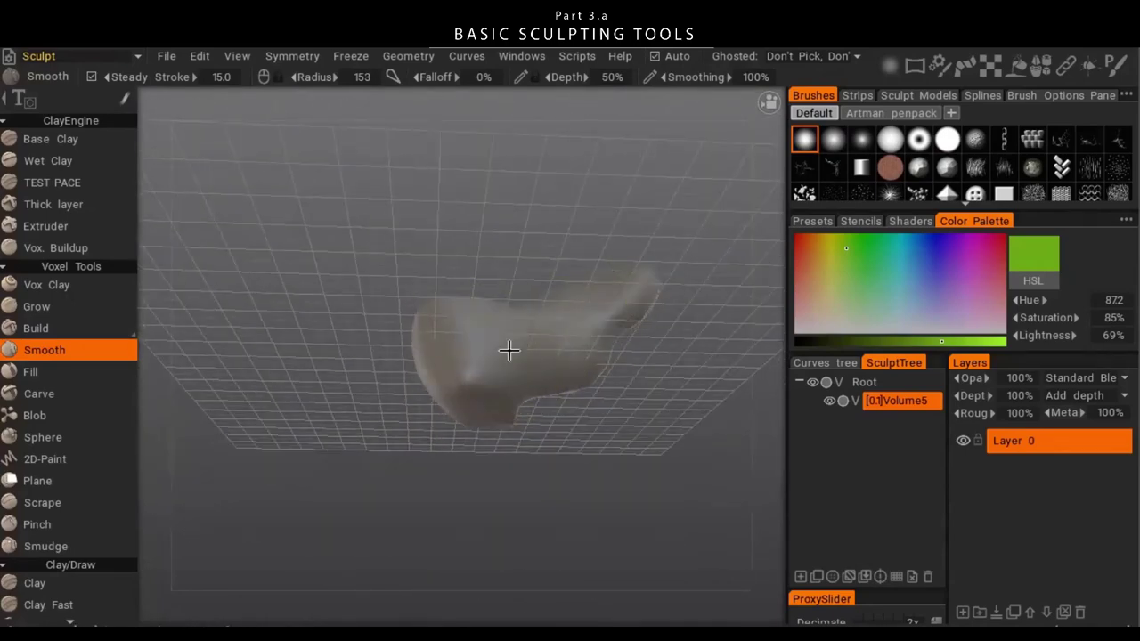
mouse_move(507, 350)
left_mouse_down()
mouse_move(755, 370)
mouse_move(468, 329)
left_mouse_up()
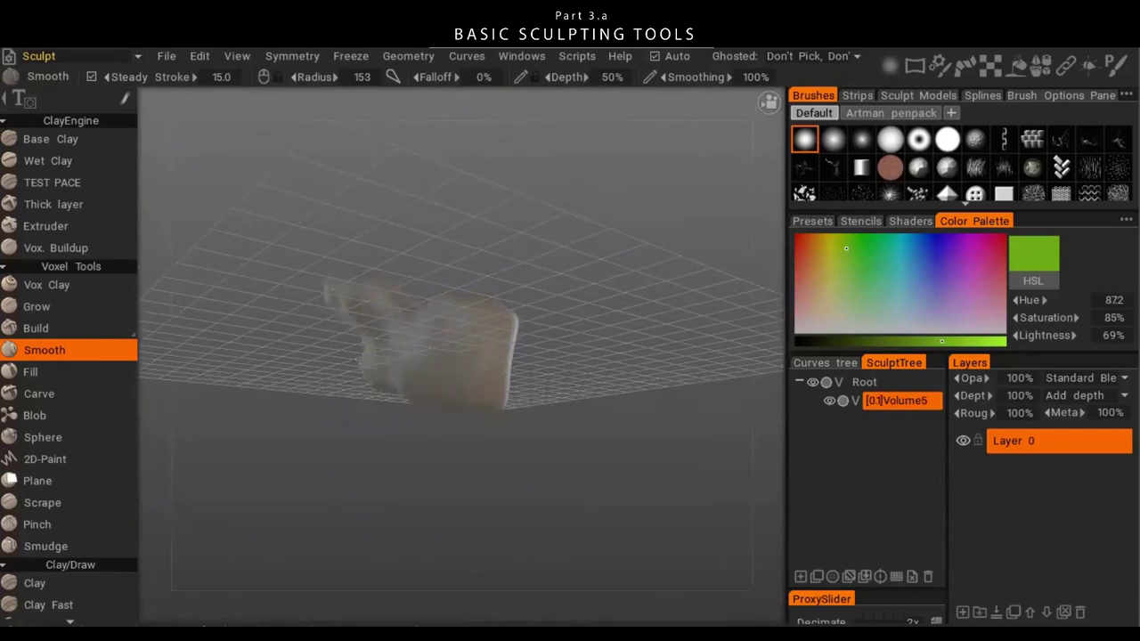
mouse_move(329, 296)
left_mouse_down()
mouse_move(437, 347)
mouse_move(482, 319)
left_mouse_up()
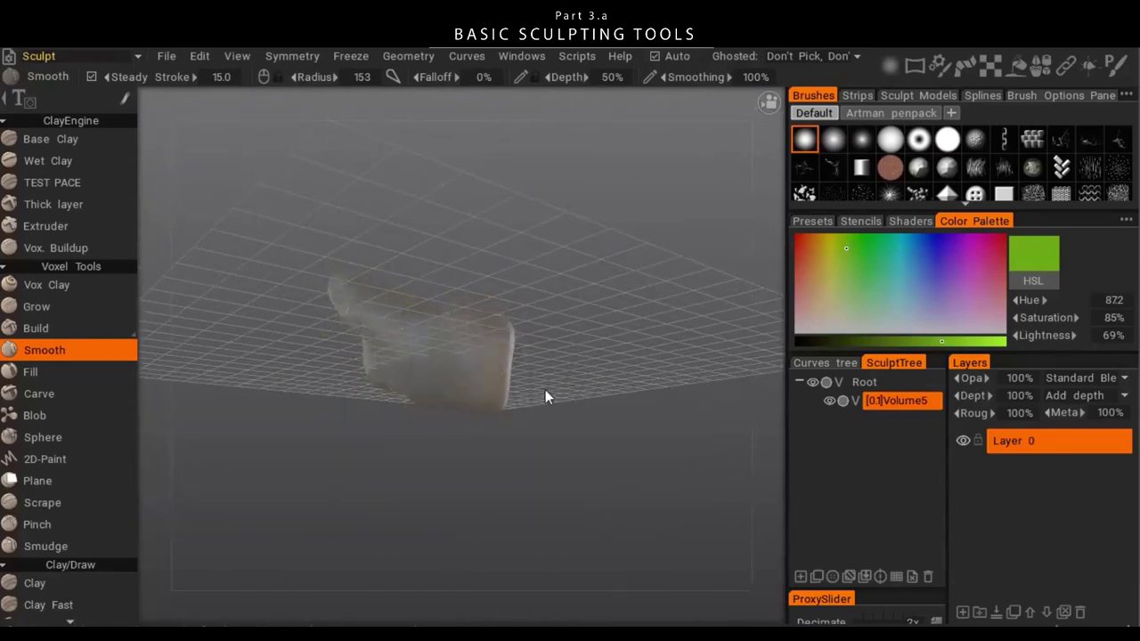
- Sculpt the smoothed form with the Carve tool, first at radius 126 and depth 46%, then at radius about 38 and depth 383%
left_click(81, 395)
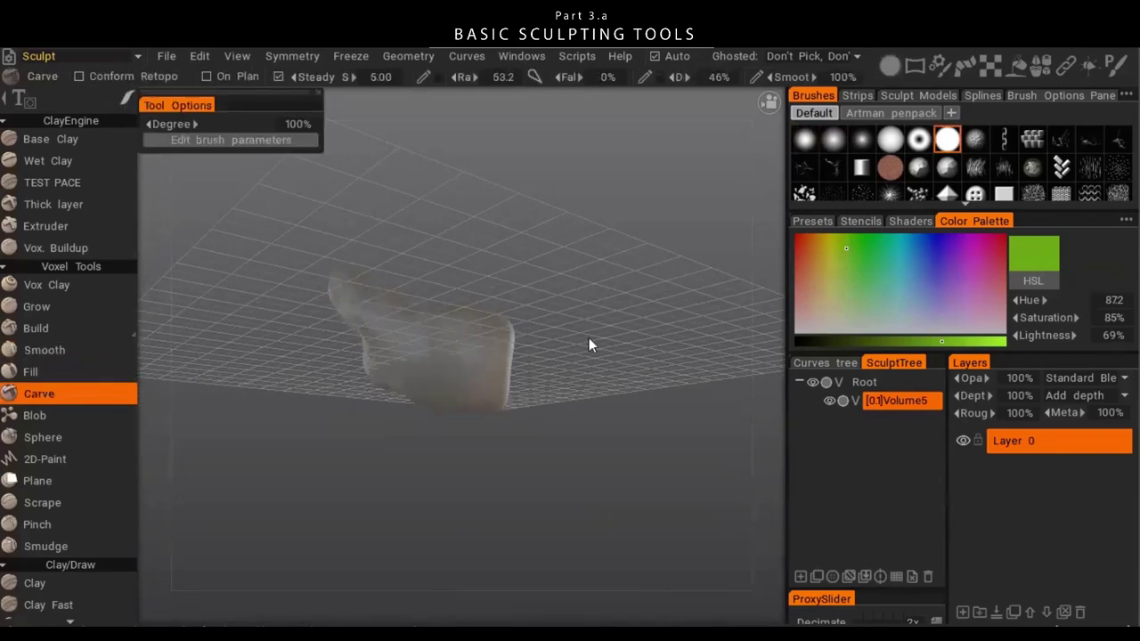
mouse_move(37, 334)
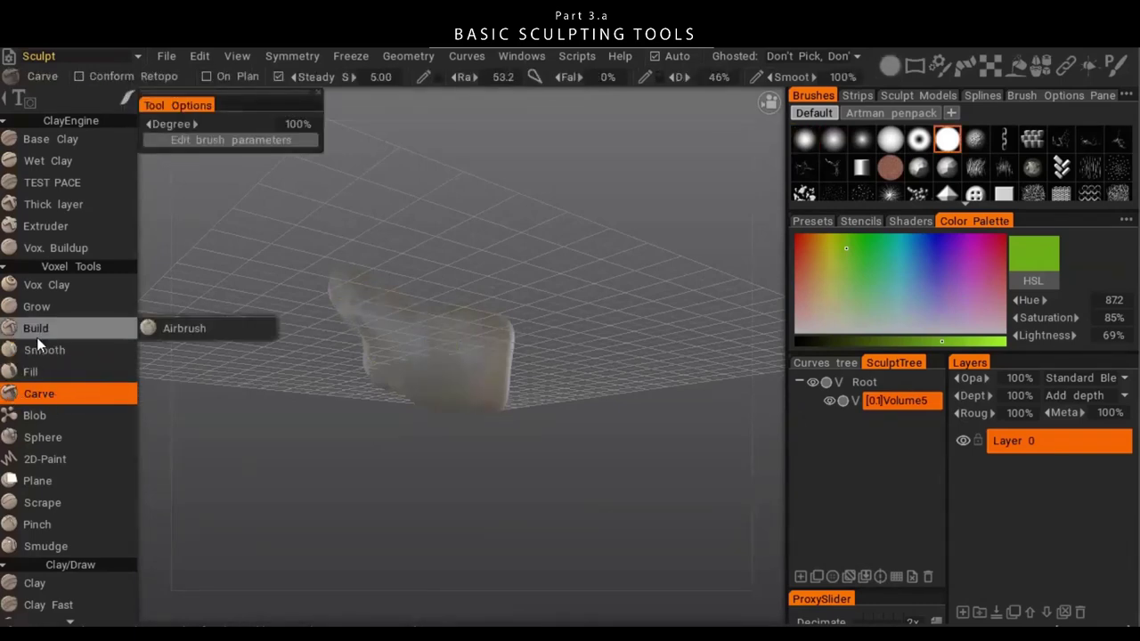
left_click_drag(422, 233, 431, 341)
right_click_drag(431, 341, 454, 337)
mouse_move(448, 300)
left_mouse_down()
mouse_move(386, 278)
mouse_move(462, 289)
mouse_move(430, 277)
left_mouse_up()
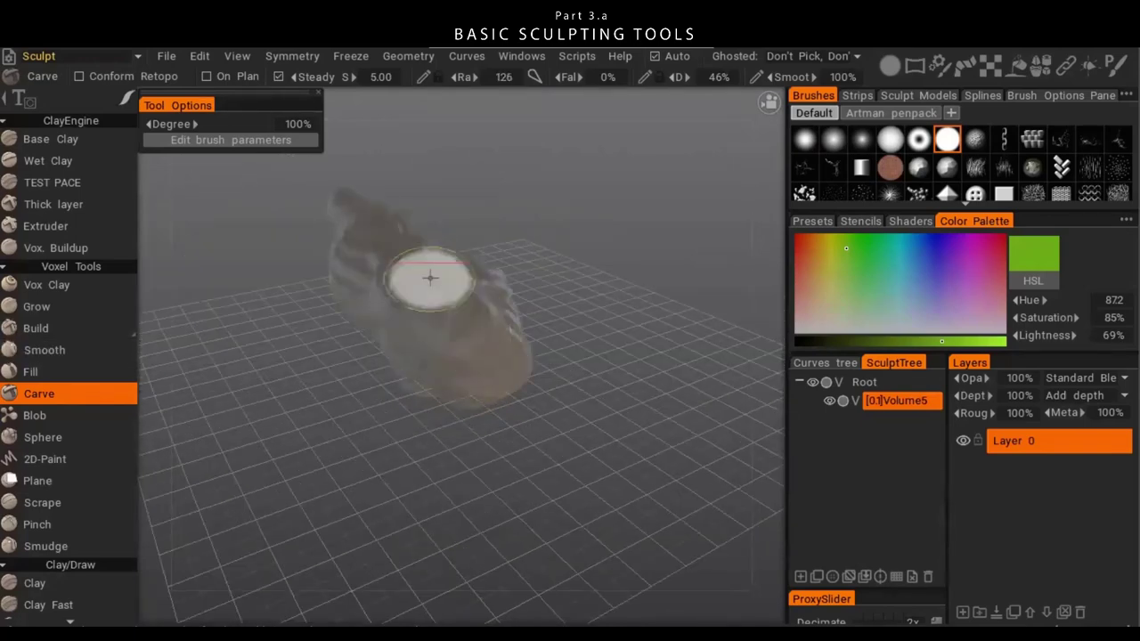
right_click_drag(444, 342, 462, 307)
mouse_move(463, 296)
left_mouse_down()
mouse_move(491, 323)
mouse_move(451, 250)
left_mouse_up()
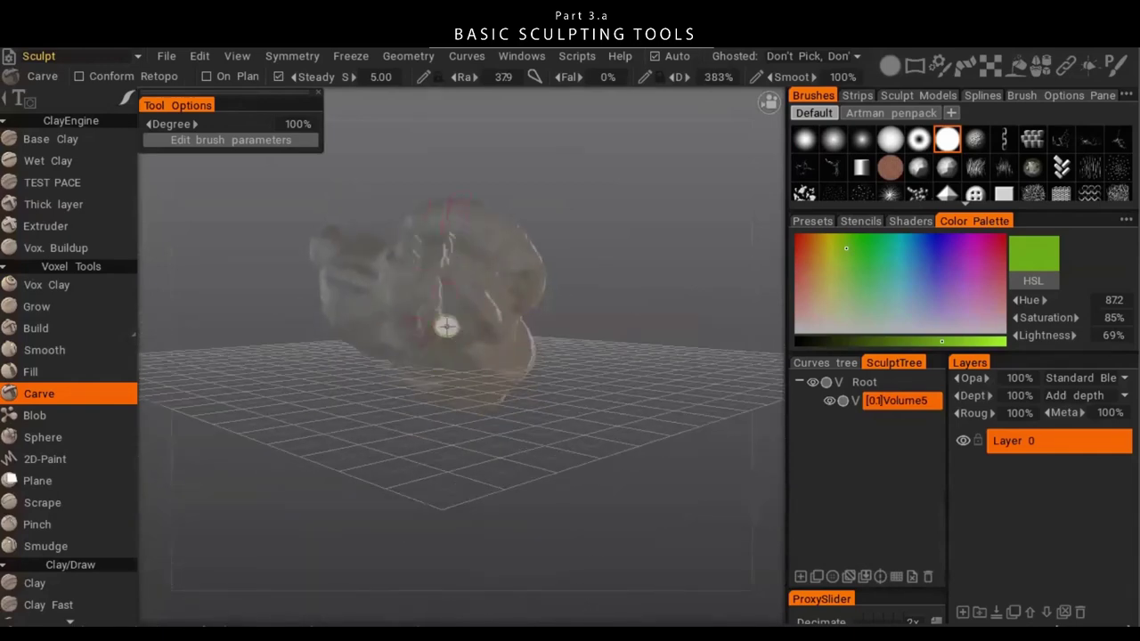
left_click_drag(492, 347, 484, 286, "alt")
- Resample the volume to 187 065 polygons with Good quality, and carve narrow ridges and grooves across it at 383% depth
key("ctrl+r")
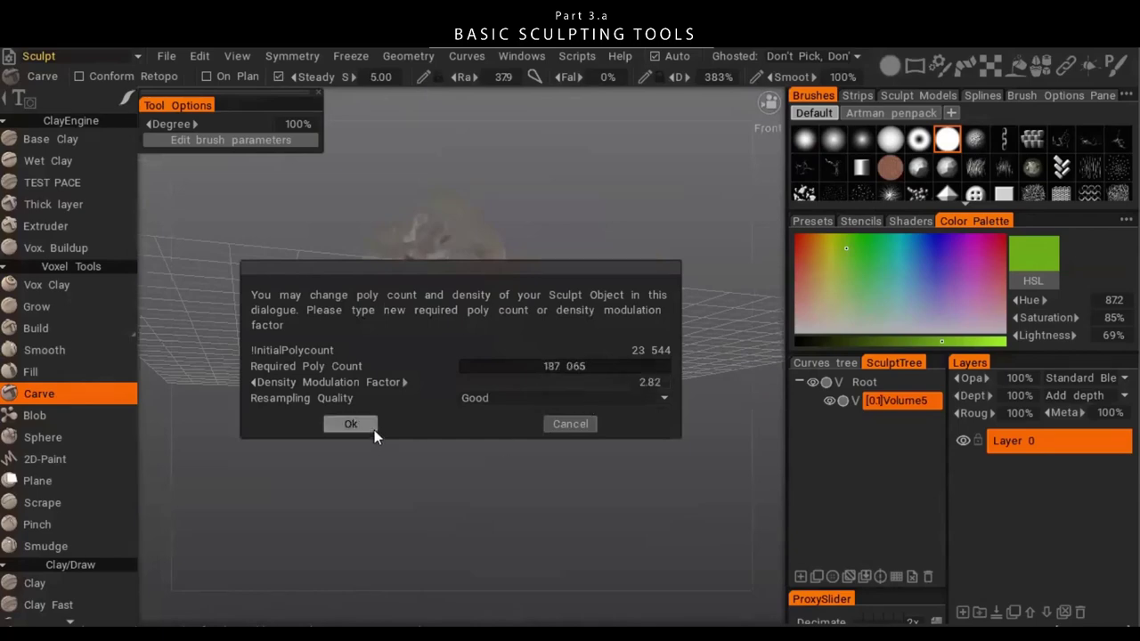
left_click(356, 426)
left_click_drag(485, 380, 518, 250)
left_click_drag(466, 426, 173, 294)
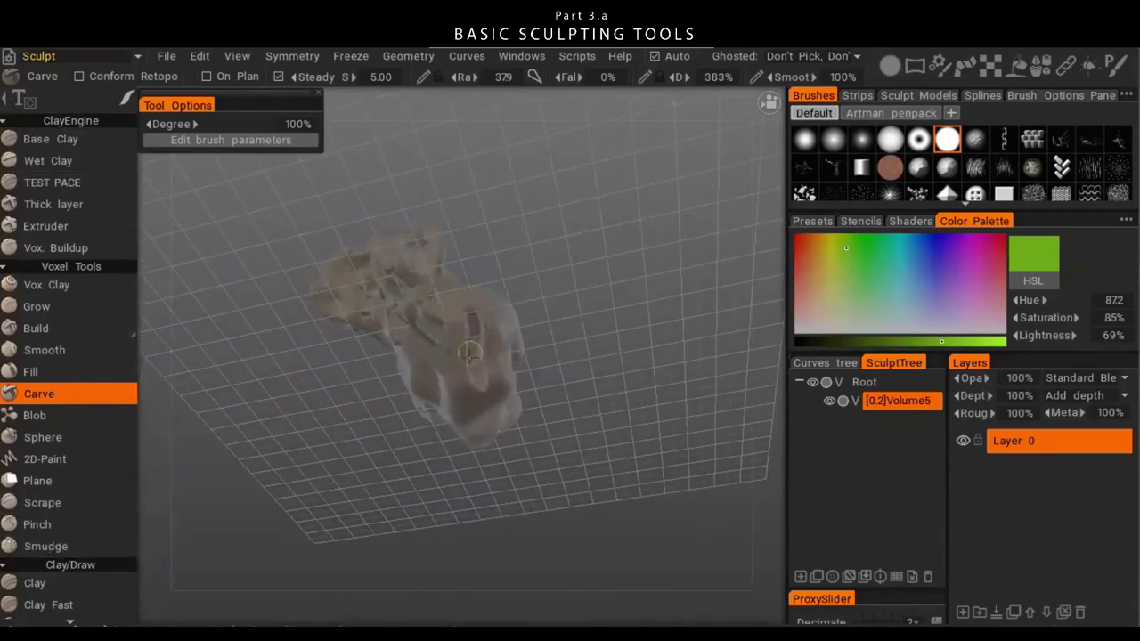
left_click_drag(541, 349, 525, 317)
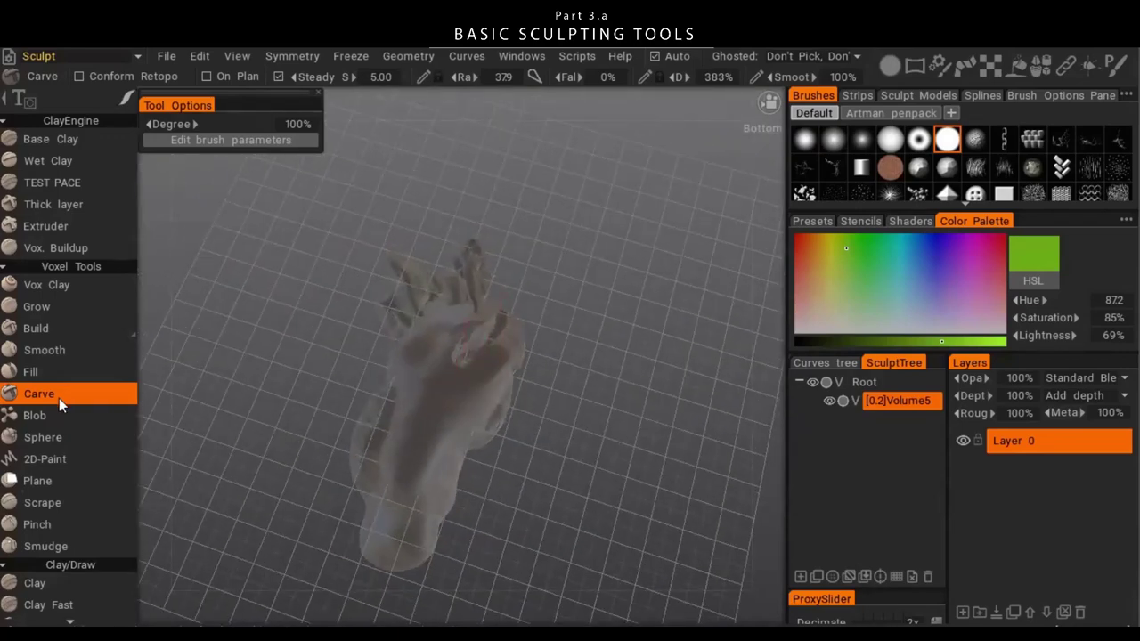
left_click_drag(440, 478, 391, 389)
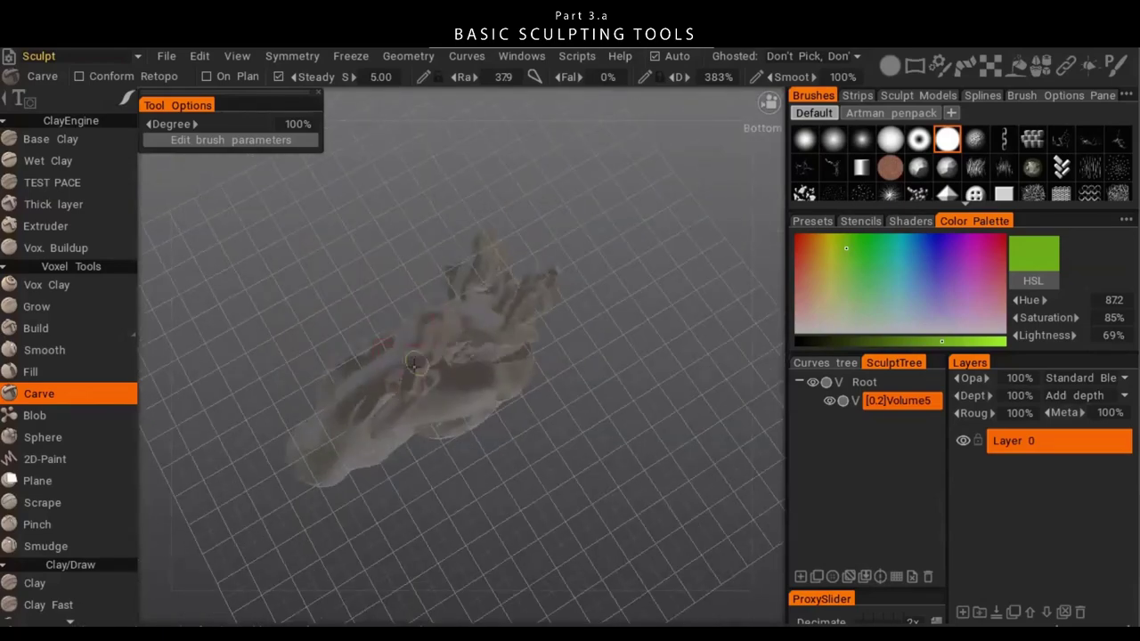
left_click_drag(479, 393, 425, 389)
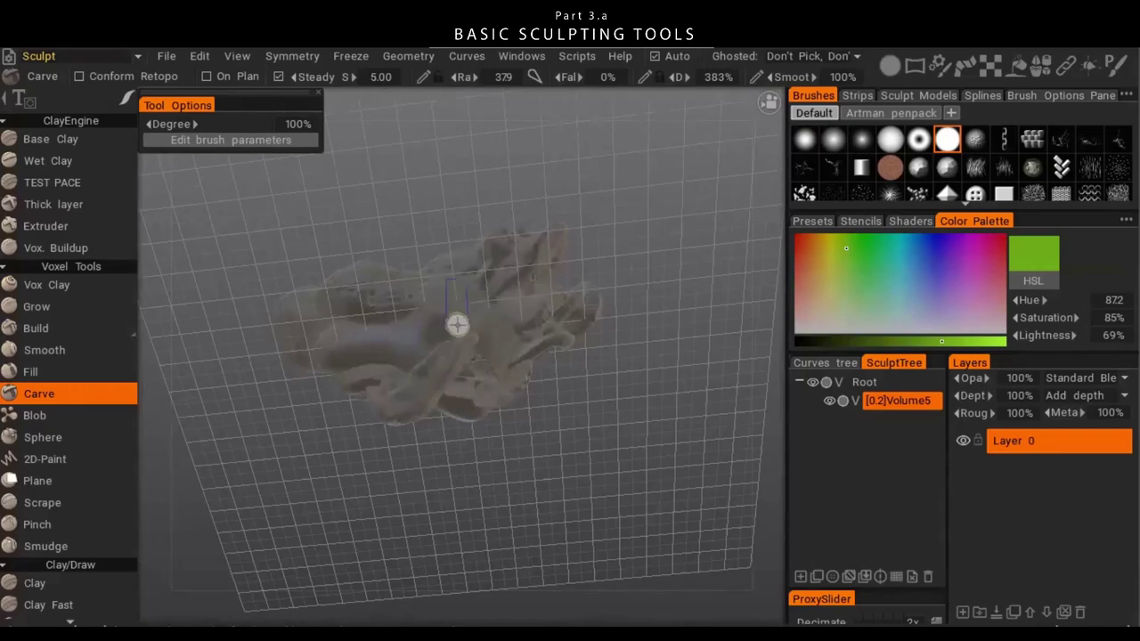
mouse_move(436, 376)
left_mouse_down("alt")
mouse_move(476, 335)
mouse_move(657, 301)
mouse_move(502, 296)
mouse_move(401, 312)
left_mouse_up("alt")
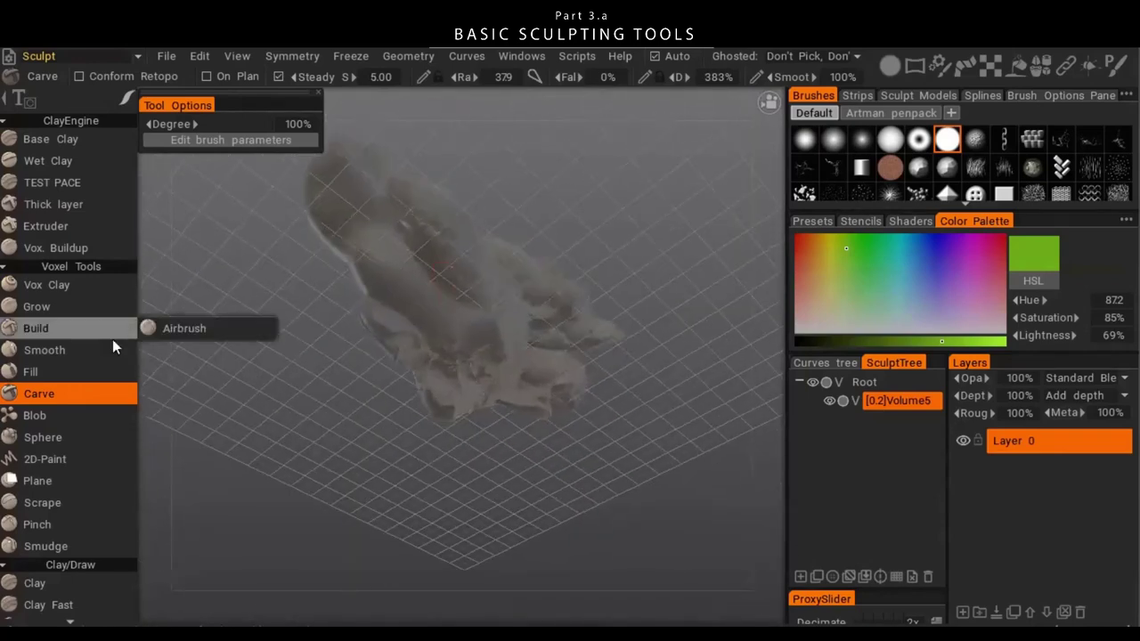
- Flatten areas of the sculpted form with the Plane tool at radius 87.3 and depth 50%, picking a plane point on its surface
left_click(40, 481)
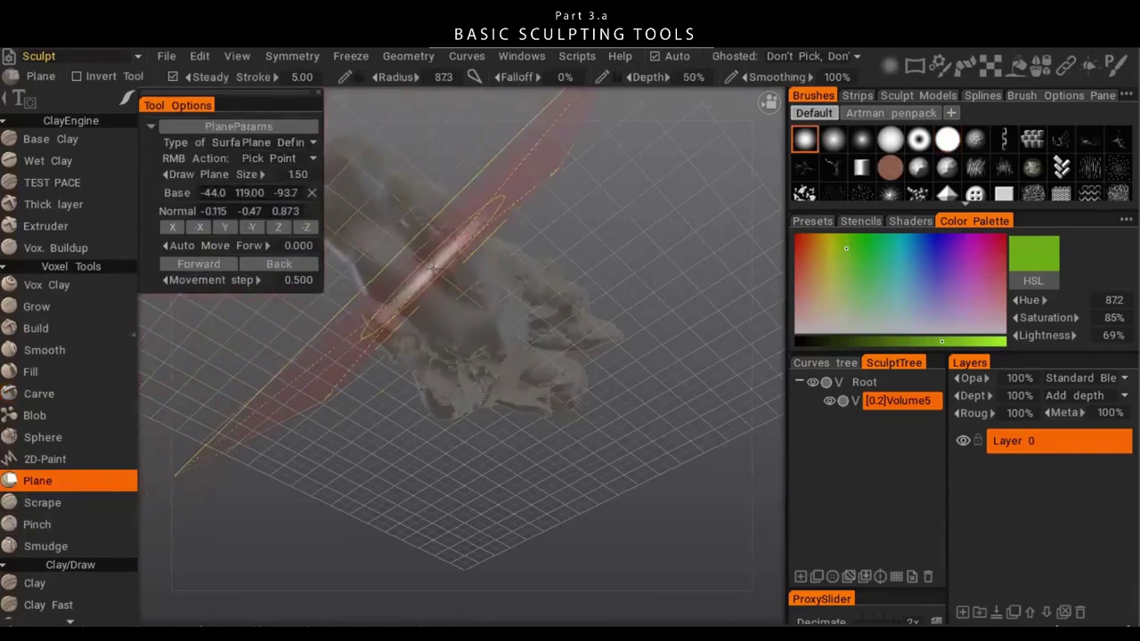
left_click_drag(502, 353, 667, 403, "alt")
right_click(491, 312)
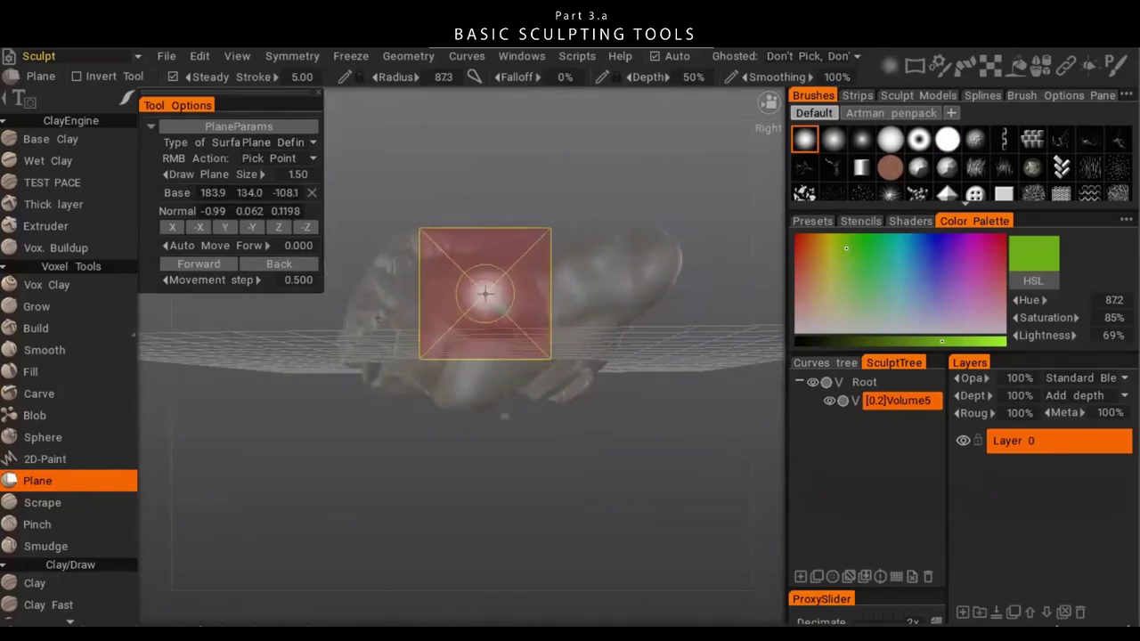
left_click_drag(491, 287, 574, 311, "alt")
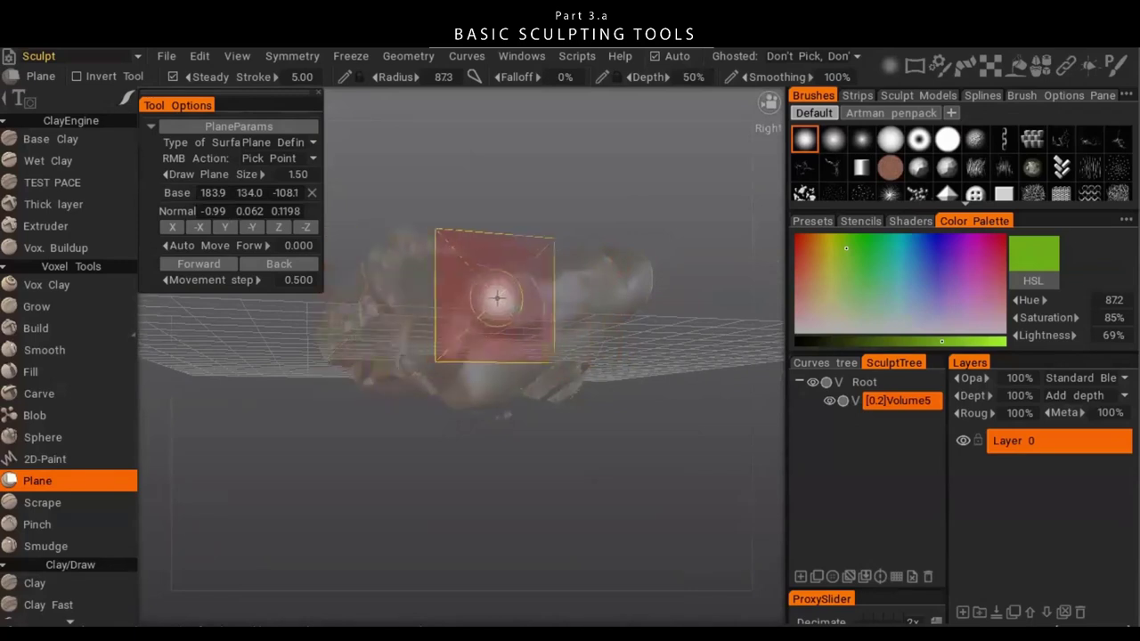
left_click_drag(490, 359, 538, 351, "alt")
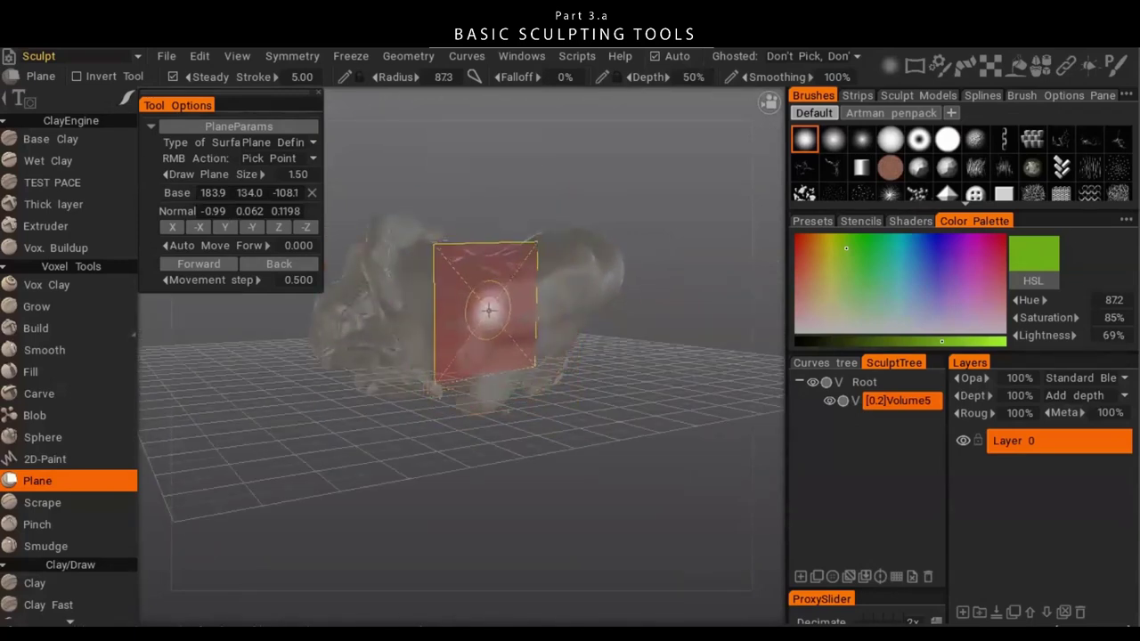
mouse_move(537, 313)
left_mouse_down("alt")
mouse_move(582, 293)
mouse_move(521, 359)
left_mouse_up("alt")
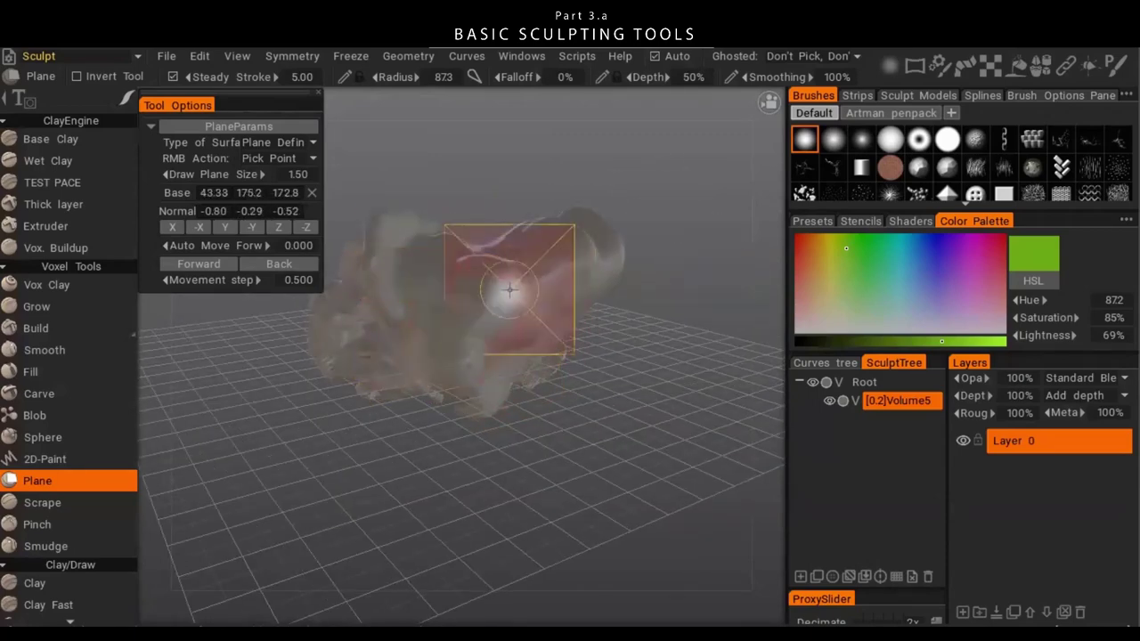
left_click_drag(488, 320, 492, 328, "alt")
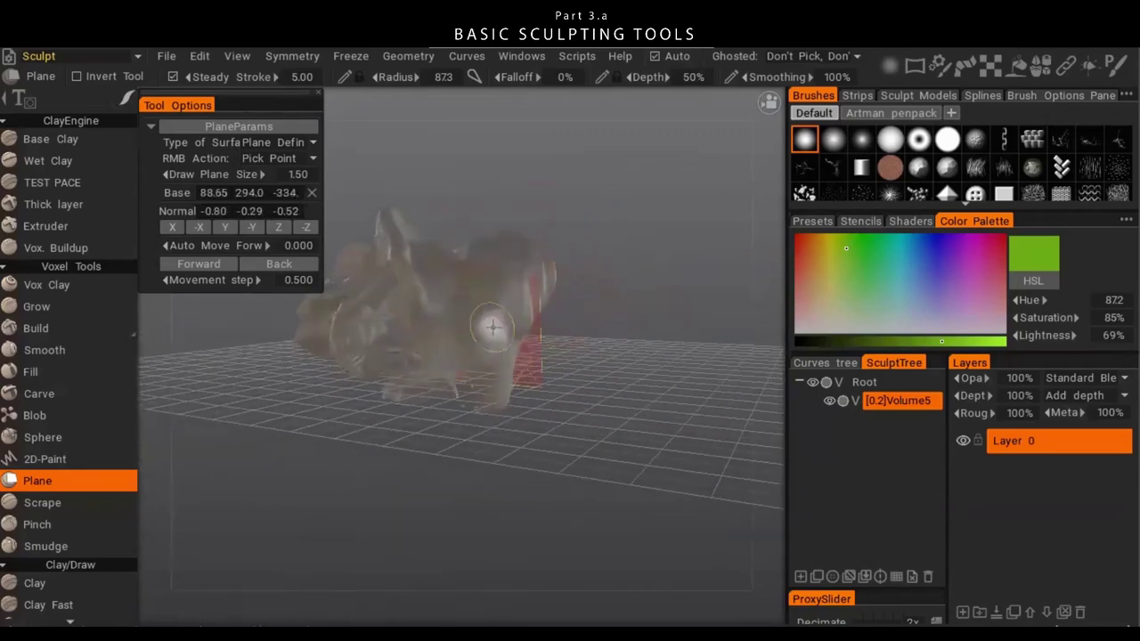
right_click(443, 341)
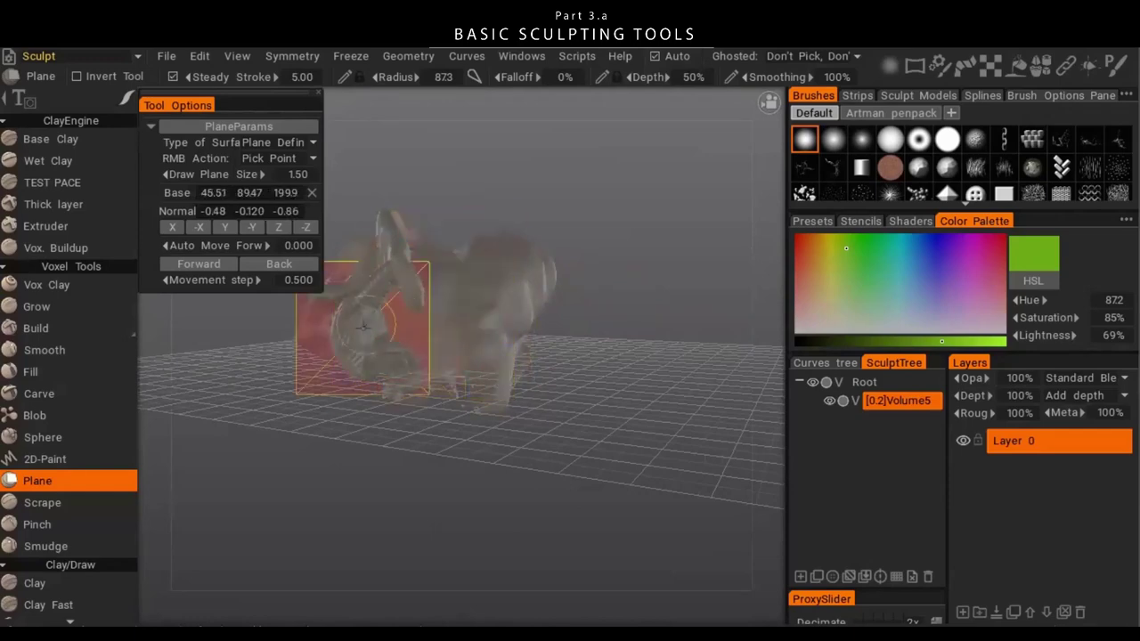
- Flatten the form's side and underside with the Plane tool at radius 216
scroll(414, 316, "up", 8)
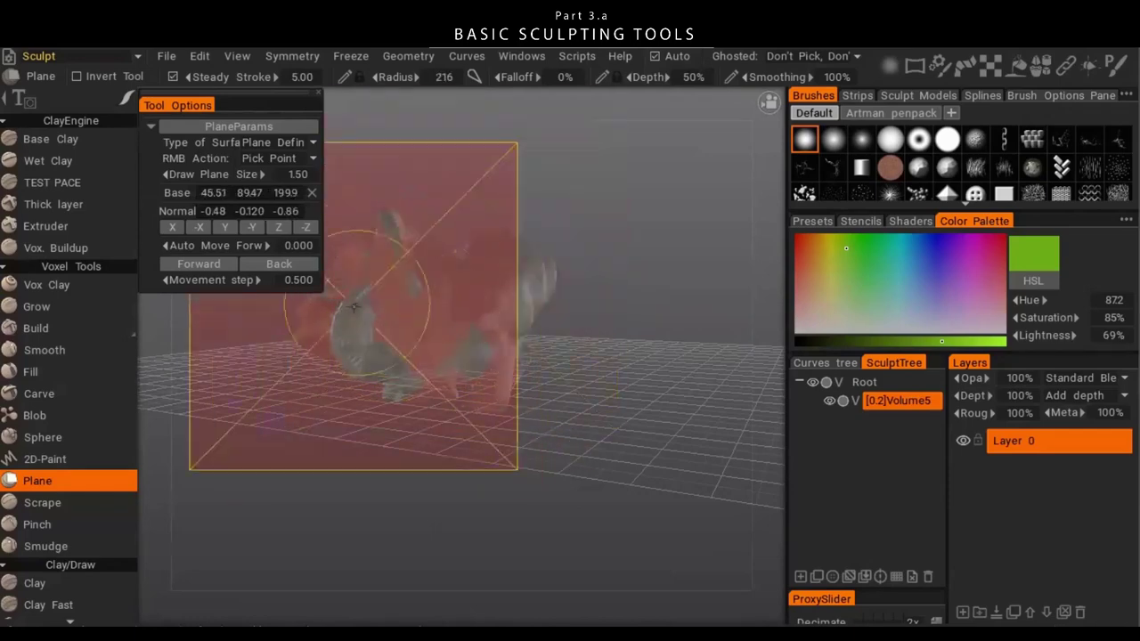
left_click_drag(595, 329, 496, 325, "alt")
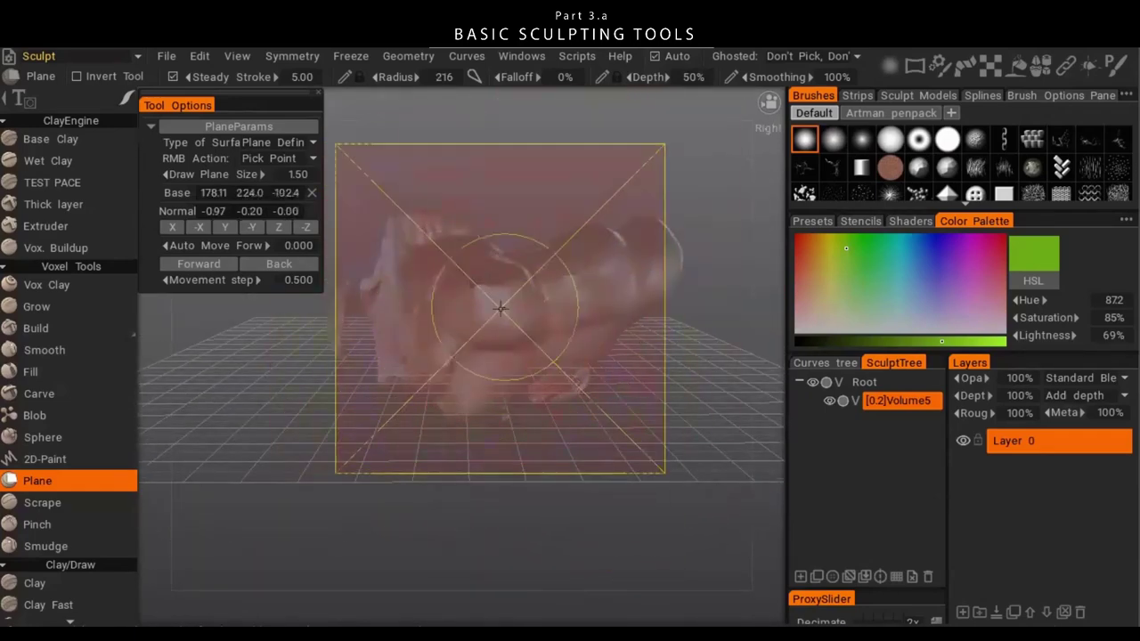
left_click_drag(478, 387, 483, 330, "alt")
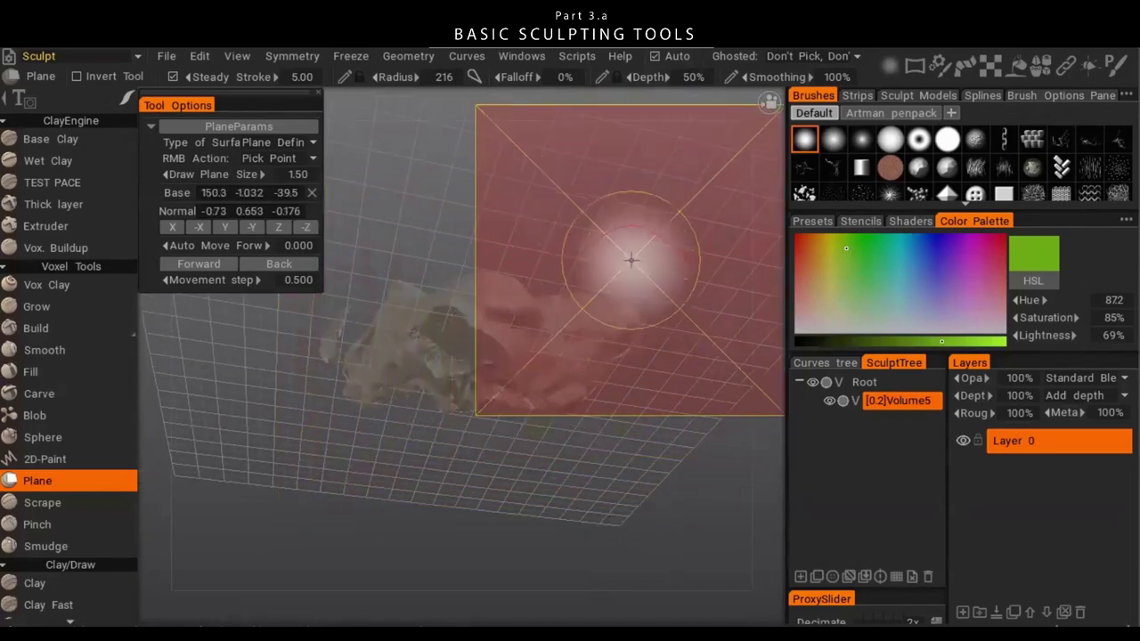
left_click_drag(481, 320, 454, 338, "alt")
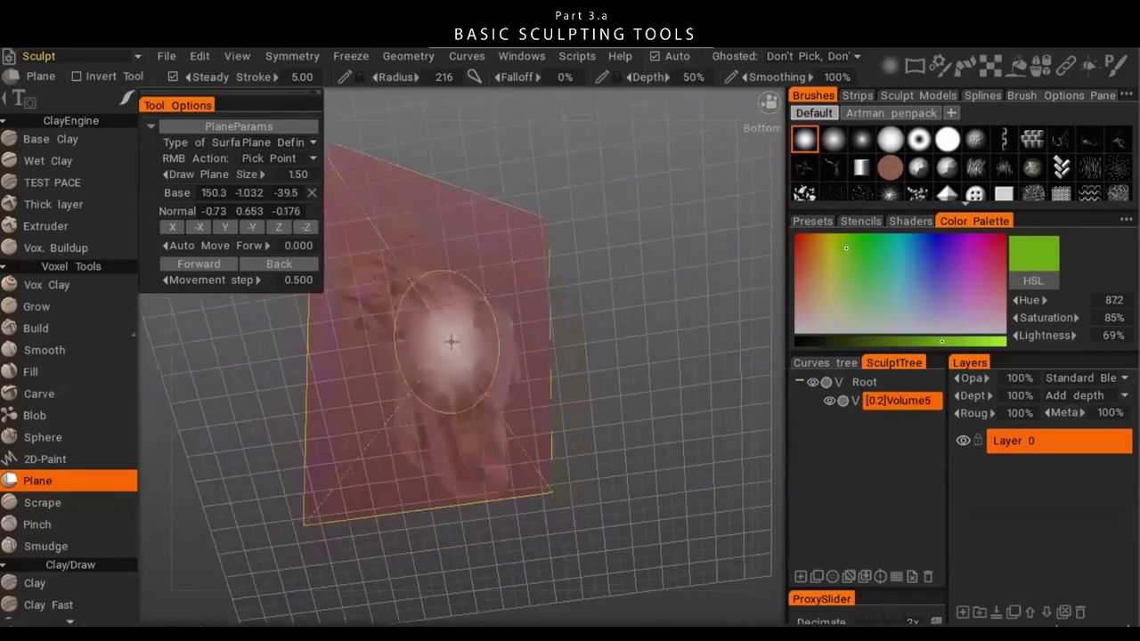
- Work over smaller areas of the form with the Plane tool at radius 76.8
scroll(436, 378, "down", 10)
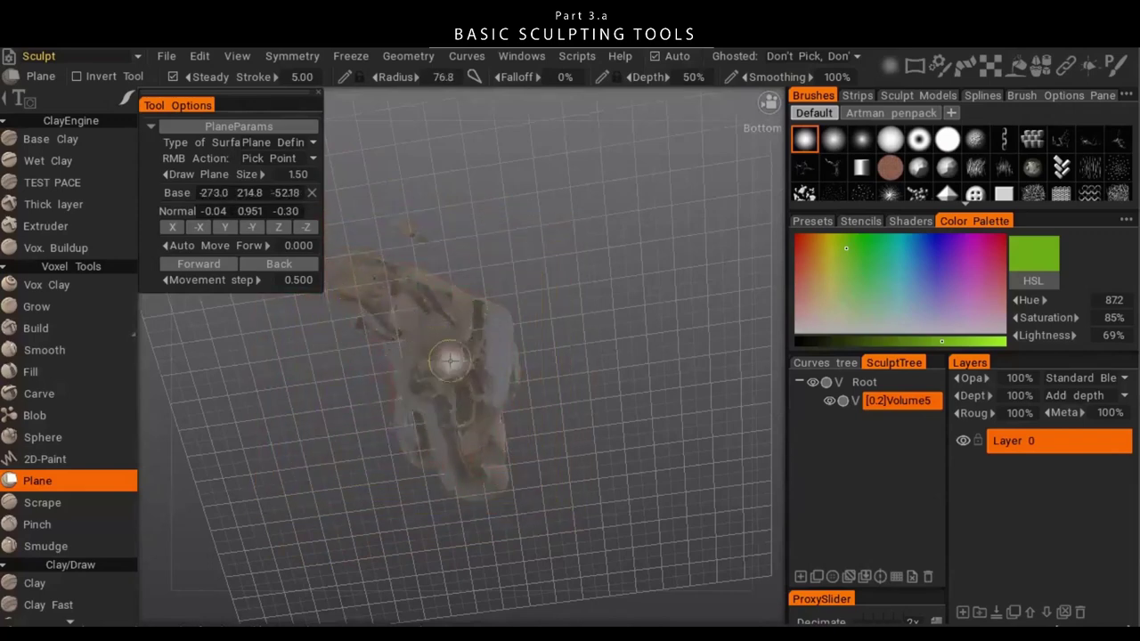
left_click_drag(405, 380, 458, 270, "alt")
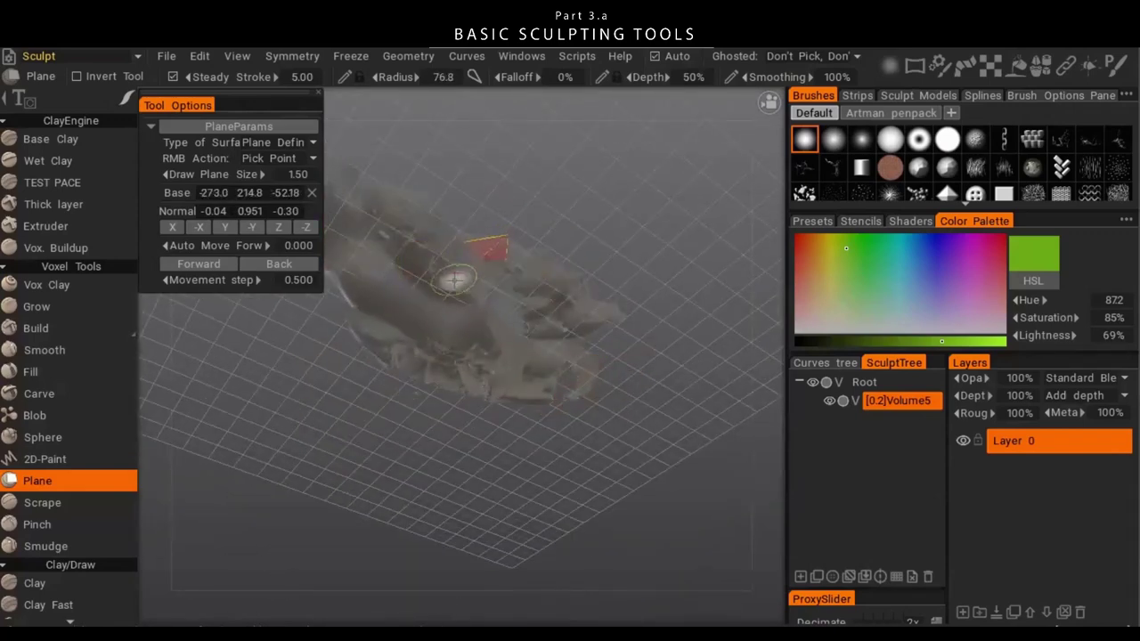
mouse_move(343, 242)
left_mouse_down("alt")
mouse_move(655, 223)
mouse_move(614, 379)
mouse_move(473, 307)
mouse_move(481, 330)
left_mouse_up("alt")
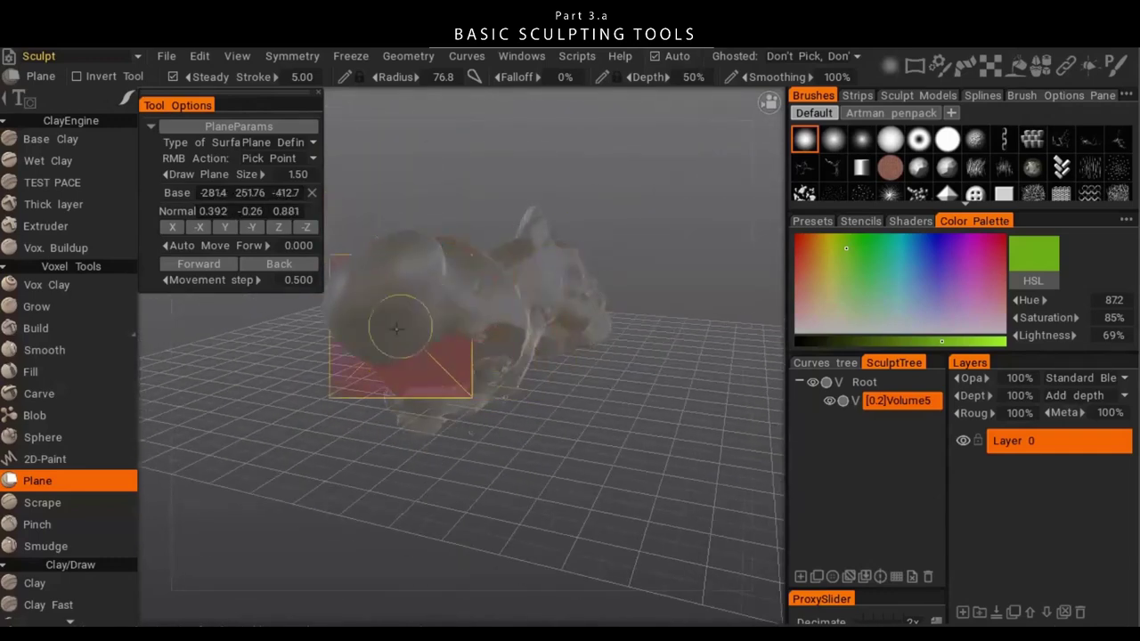
mouse_move(353, 324)
left_mouse_down("alt")
mouse_move(514, 247)
mouse_move(501, 223)
mouse_move(452, 299)
left_mouse_up("alt")
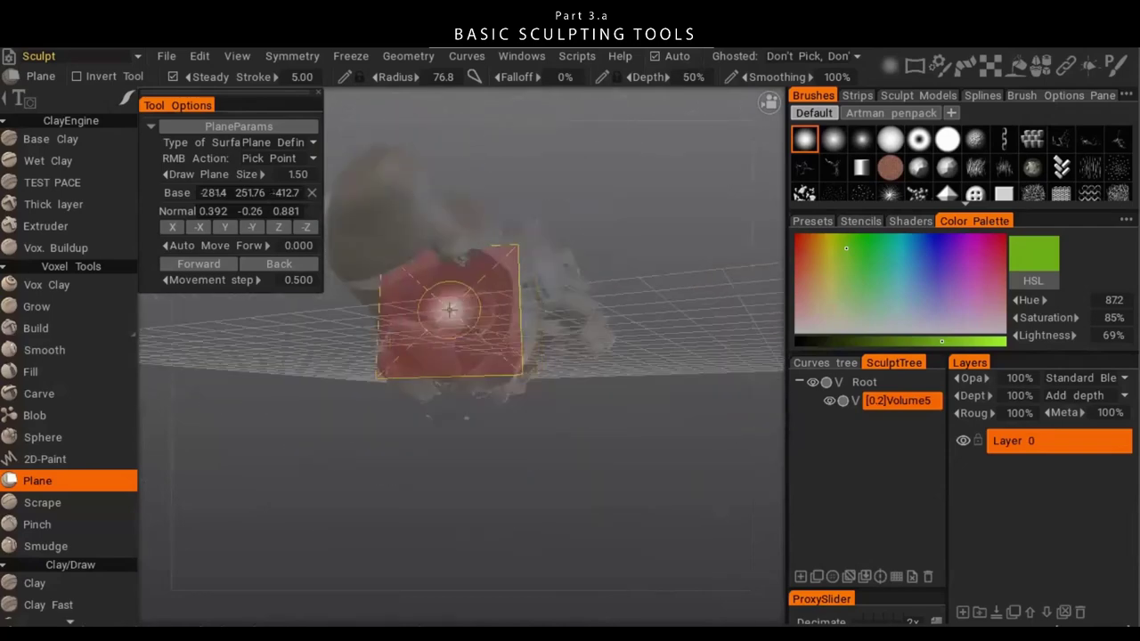
- Cut the end below the rounded protrusion flat with the Plane tool at radius 144
scroll(451, 325, "up", 5)
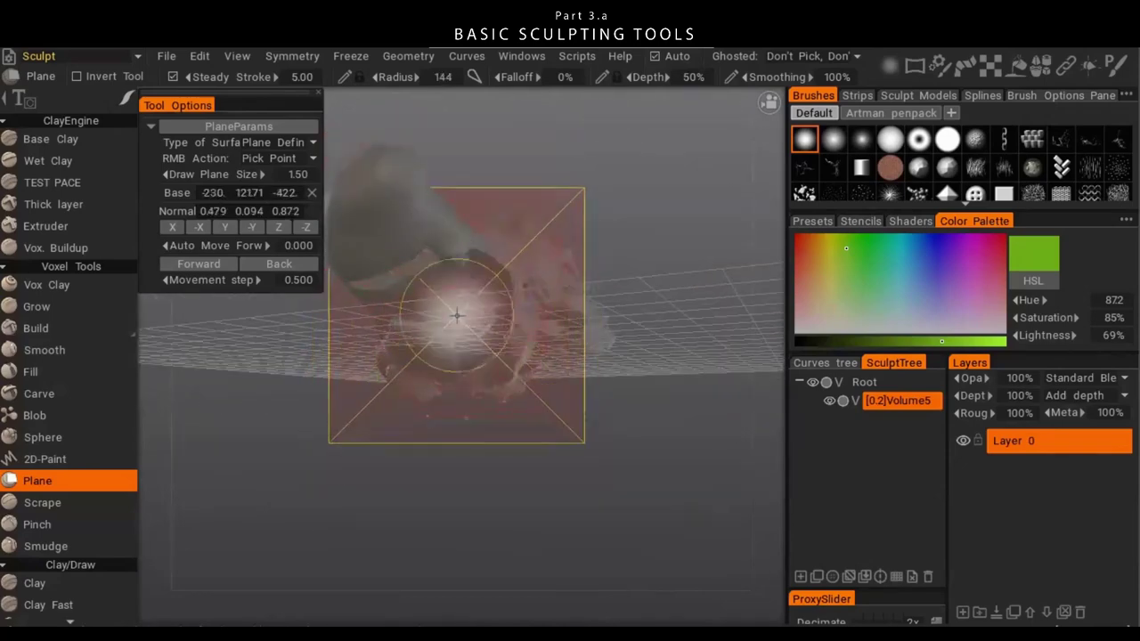
left_click_drag(462, 339, 445, 307, "alt")
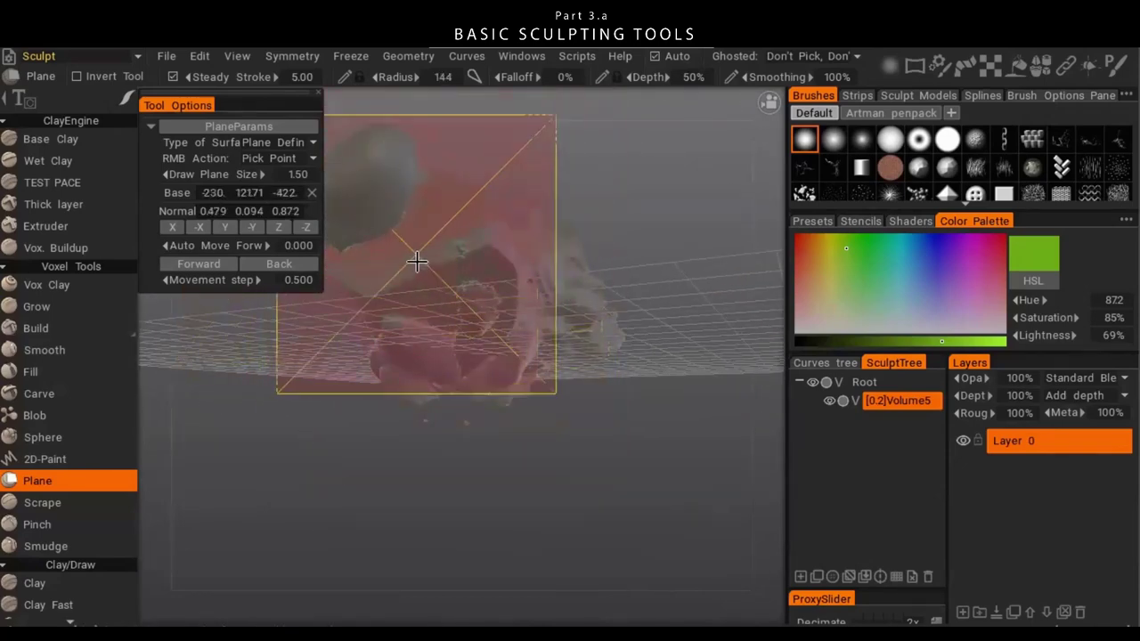
mouse_move(415, 254)
left_mouse_down("alt")
mouse_move(346, 170)
mouse_move(588, 323)
left_mouse_up("alt")
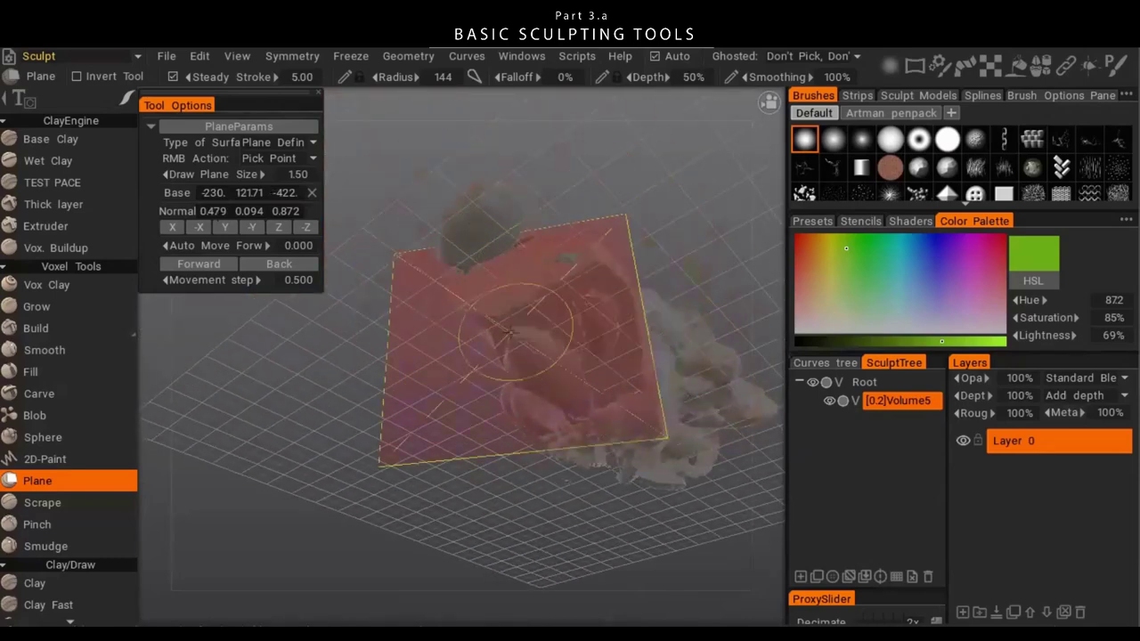
mouse_move(570, 415)
left_mouse_down("alt")
mouse_move(689, 314)
mouse_move(750, 426)
mouse_move(662, 449)
mouse_move(544, 279)
mouse_move(739, 285)
left_mouse_up("alt")
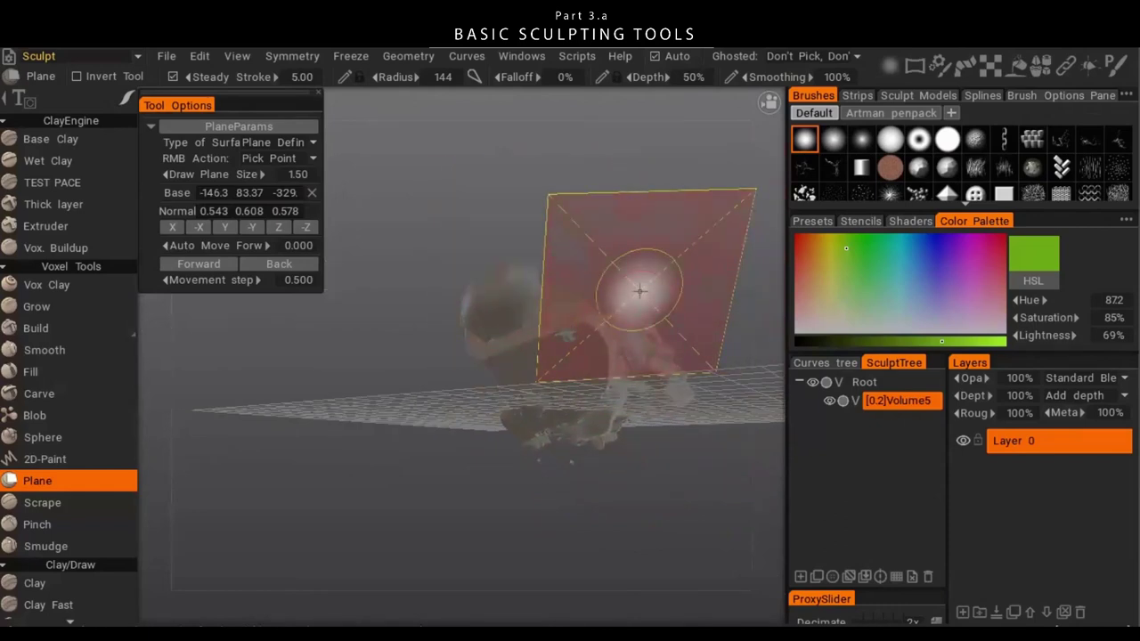
mouse_move(573, 323)
left_mouse_down("alt")
mouse_move(553, 294)
mouse_move(484, 306)
left_mouse_up("alt")
- Switch to the Grow tool and examine the flattened form from several sides
left_click(60, 309)
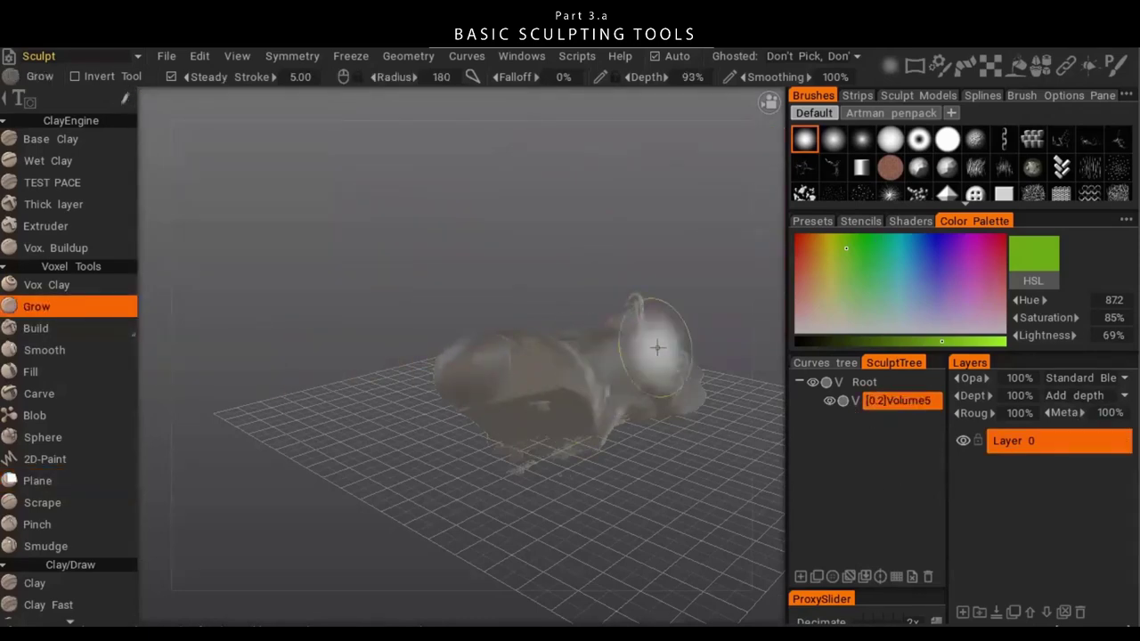
middle_click_drag(669, 399, 622, 374, "alt")
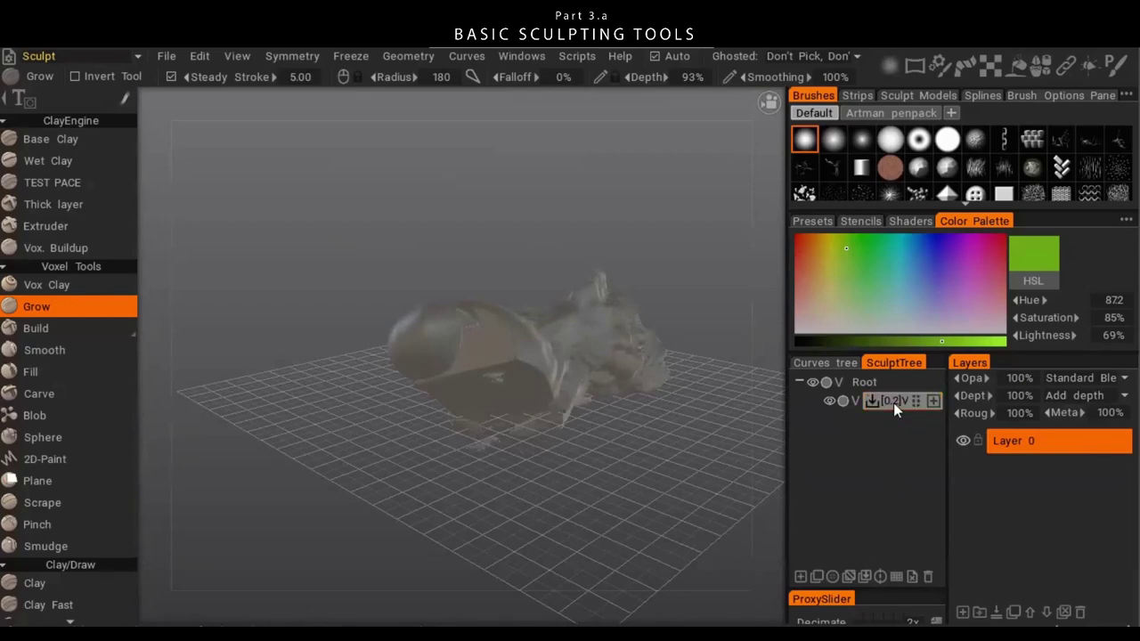
mouse_move(558, 467)
left_mouse_down()
mouse_move(602, 474)
mouse_move(661, 450)
mouse_move(669, 462)
mouse_move(614, 396)
left_mouse_up()
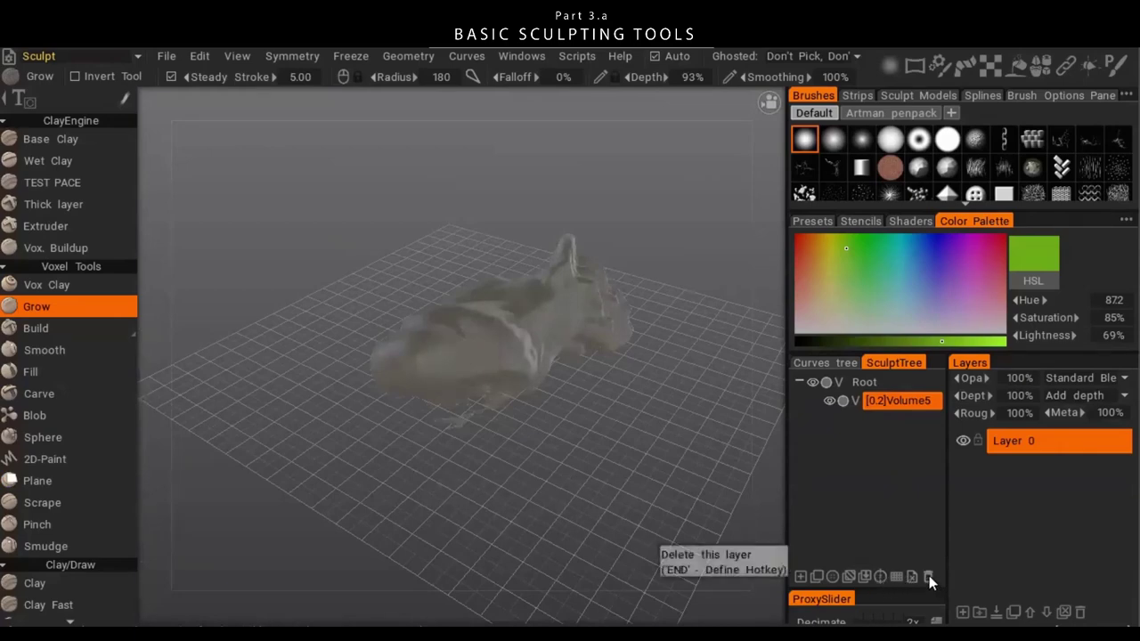
key("End")
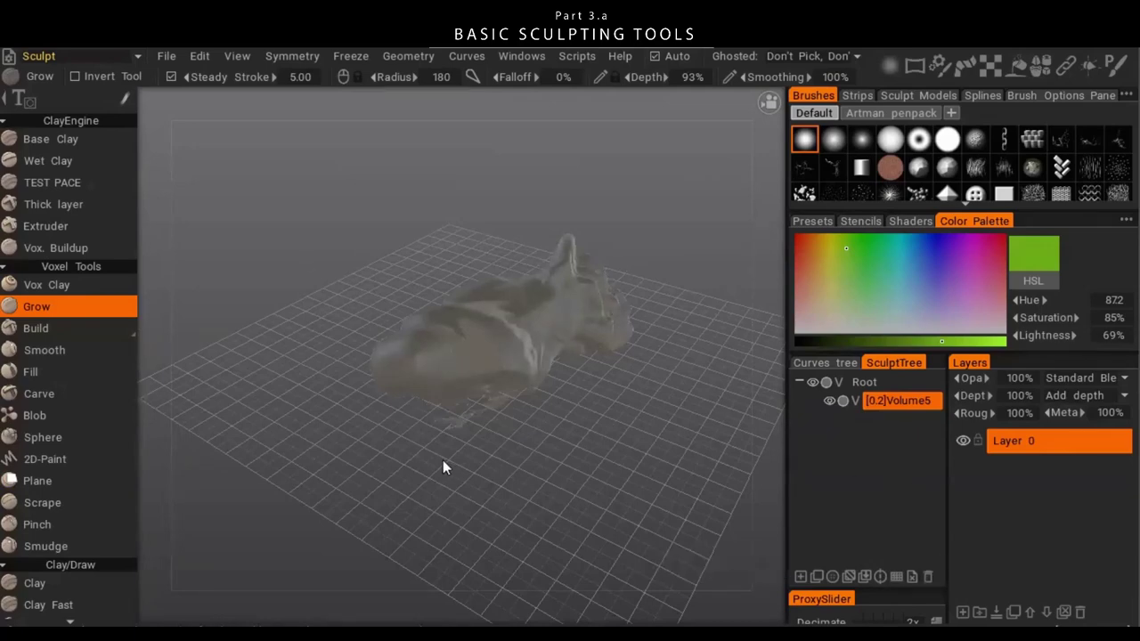
left_click_drag(443, 467, 509, 354)
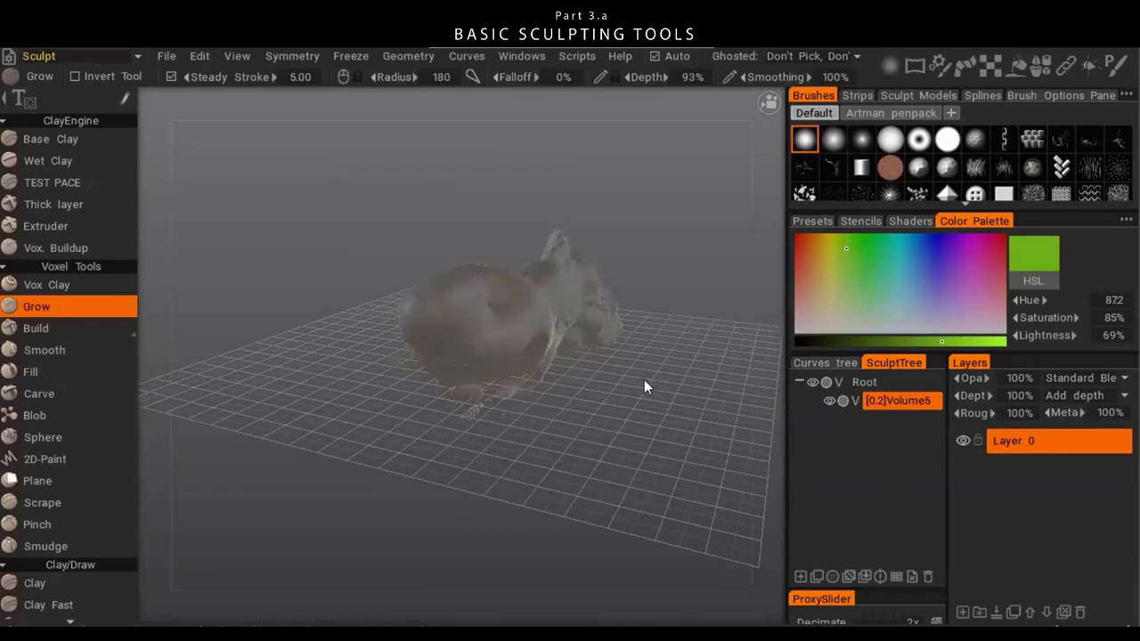
left_click_drag(644, 386, 675, 366)
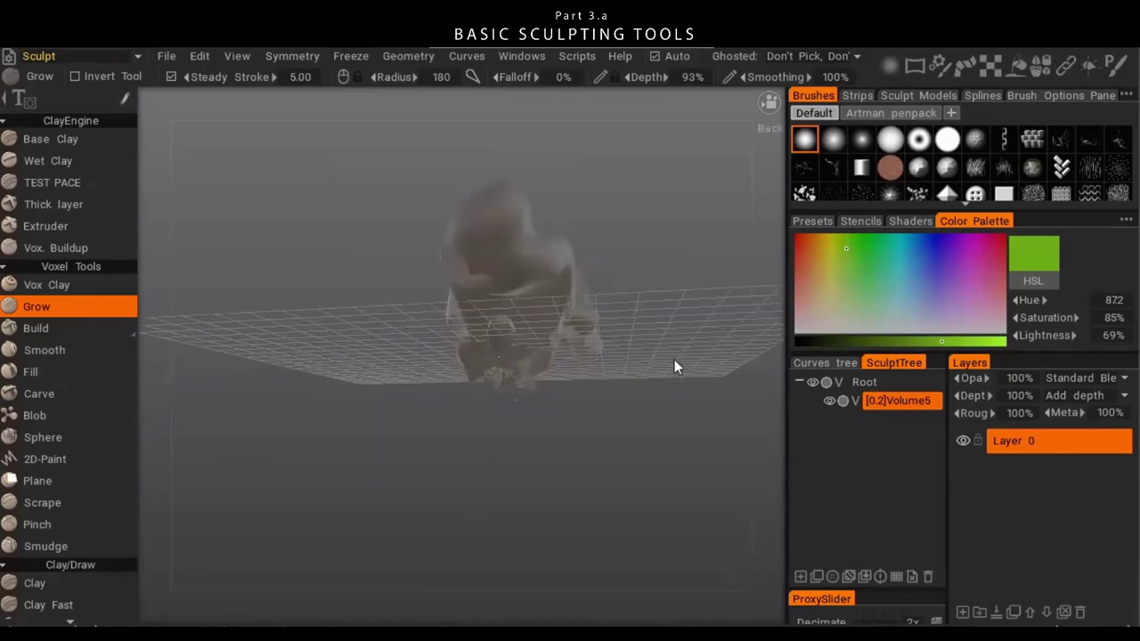
- Add a new empty volume under Root in the sculpt tree and delete the sculpted Volume5
left_click(811, 384)
left_click(804, 579)
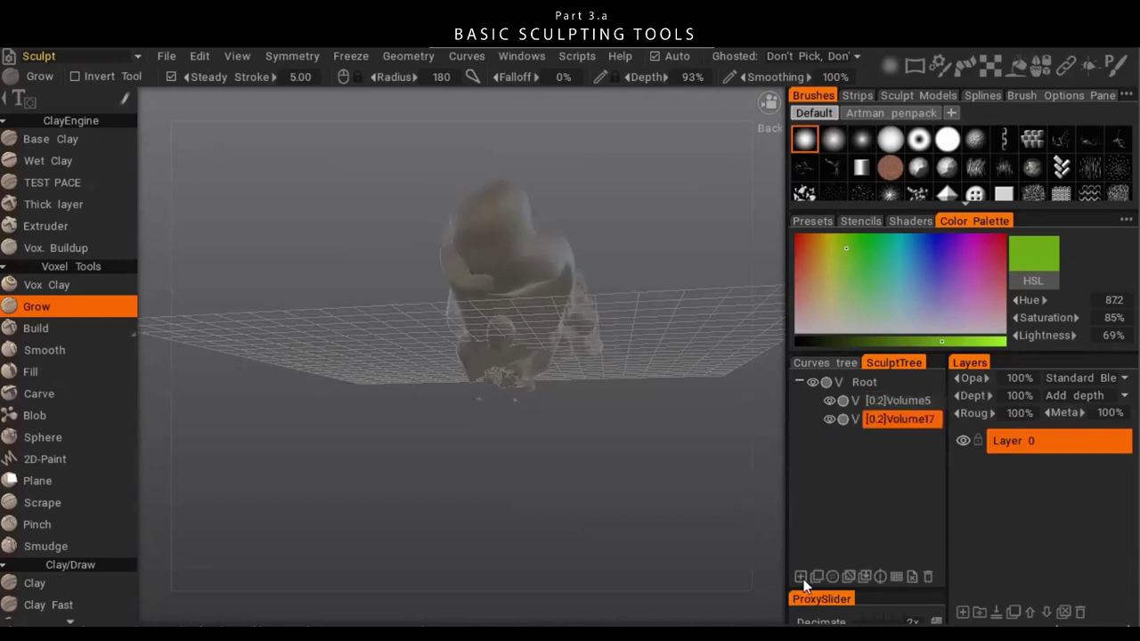
left_click(896, 403)
key("Delete")
left_click(893, 402)
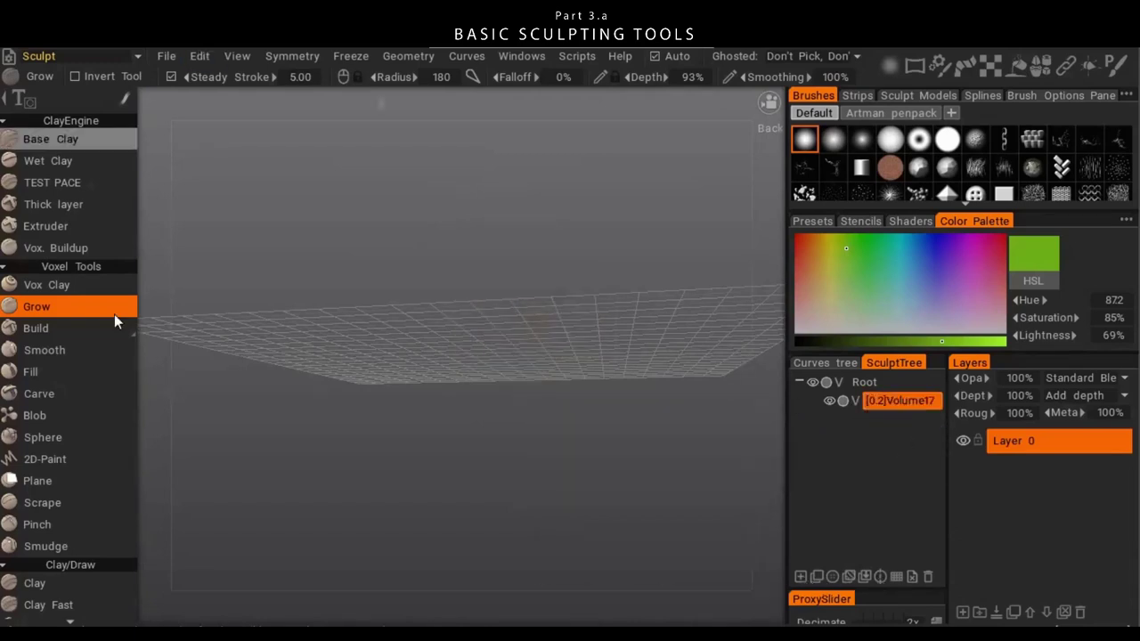
- Add a cube primitive with sides of 354.66 at position 0, 0, 0 to the new volume
mouse_move(562, 326)
left_mouse_down()
mouse_move(464, 404)
mouse_move(423, 378)
left_mouse_up()
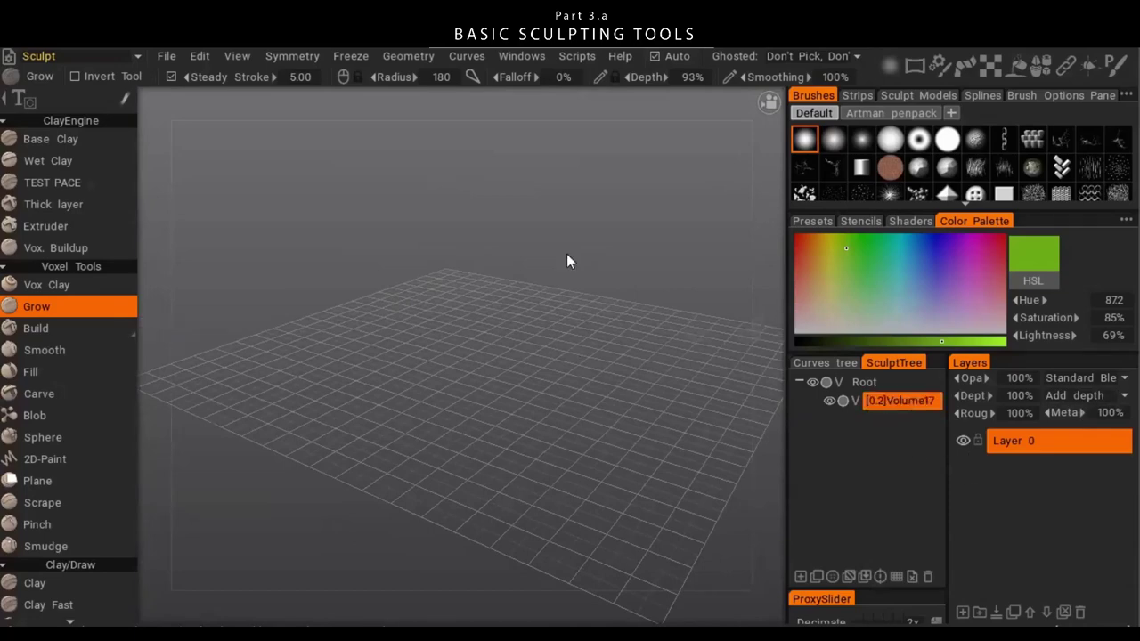
left_click_drag(294, 410, 288, 400)
scroll(47, 437, "down", 2)
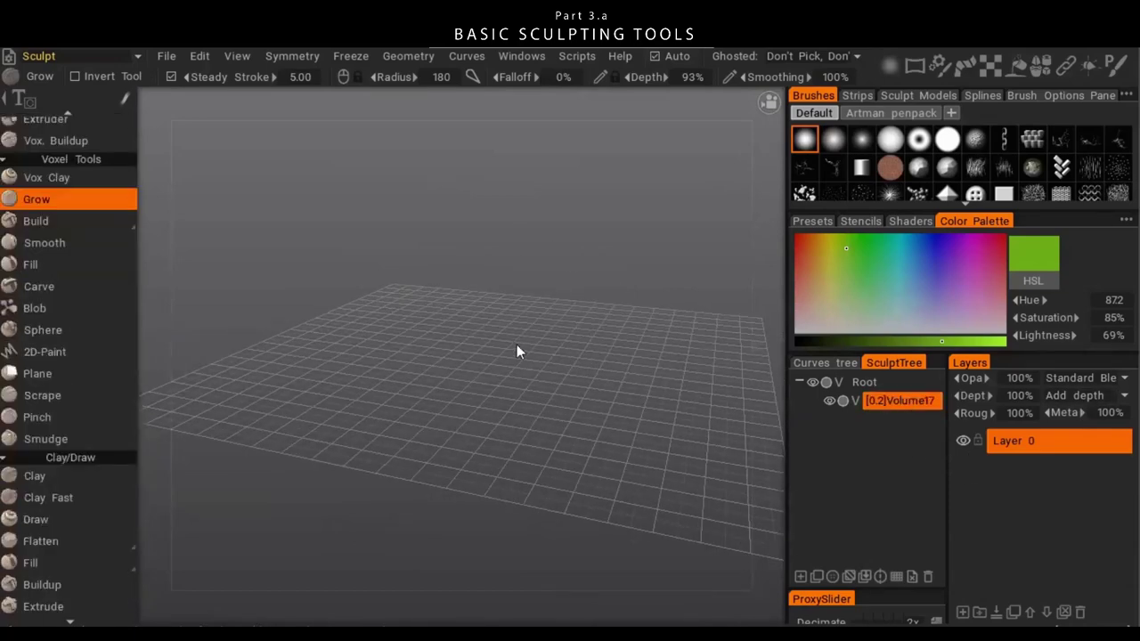
key("space")
left_click(335, 100)
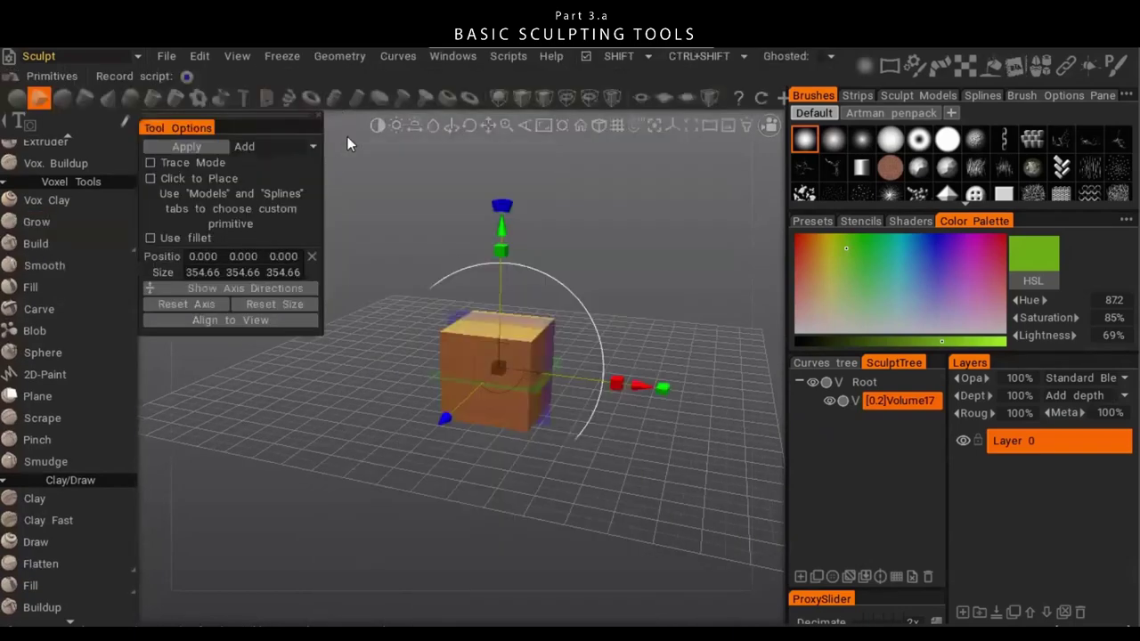
left_click_drag(680, 392, 651, 436)
key("Return")
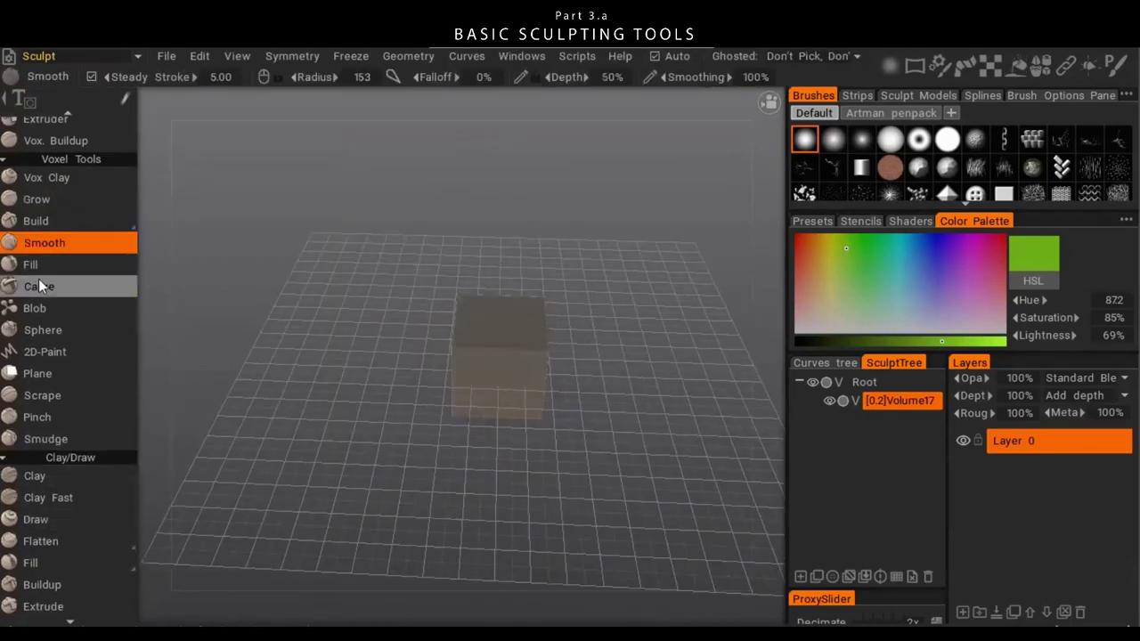
scroll(44, 339, "down", 2)
scroll(86, 271, "down", 3)
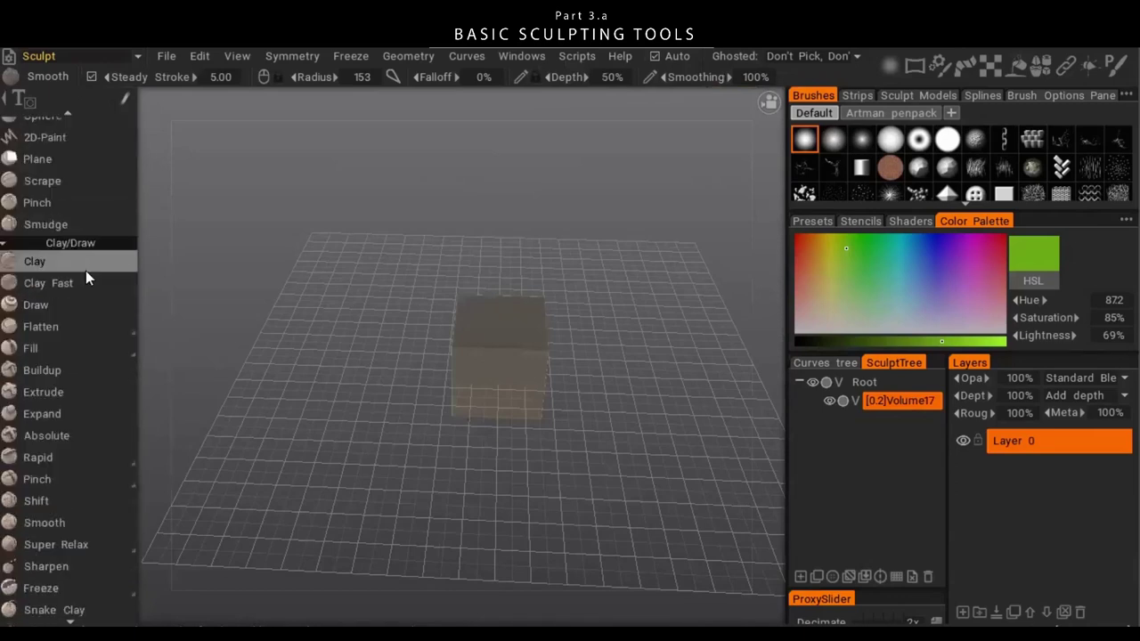
scroll(69, 360, "down", 3)
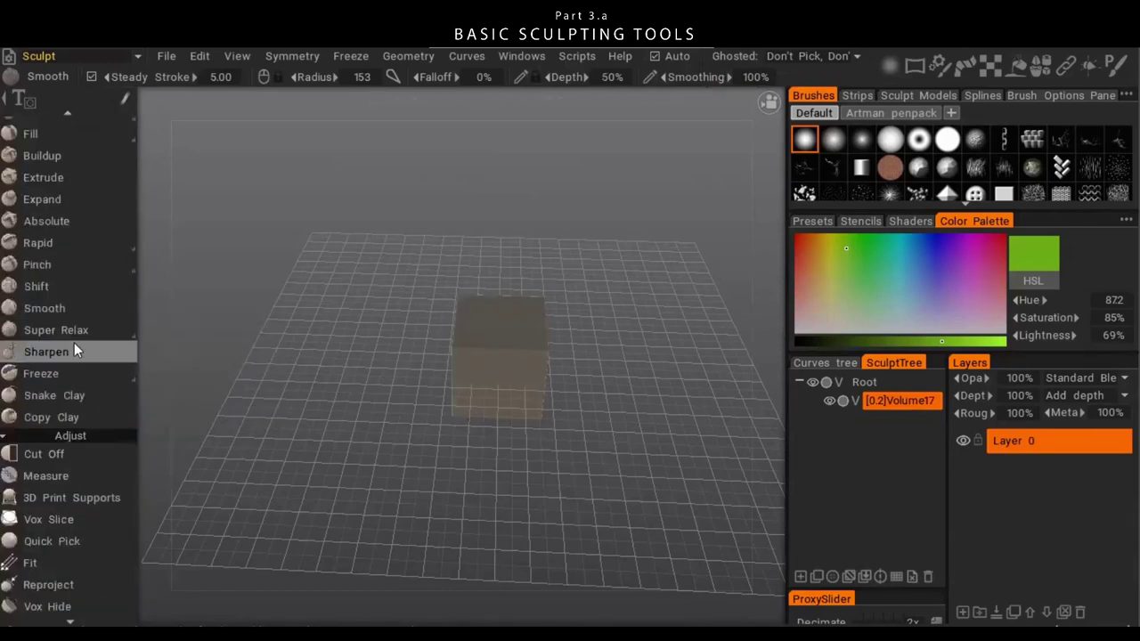
scroll(70, 343, "down", 1)
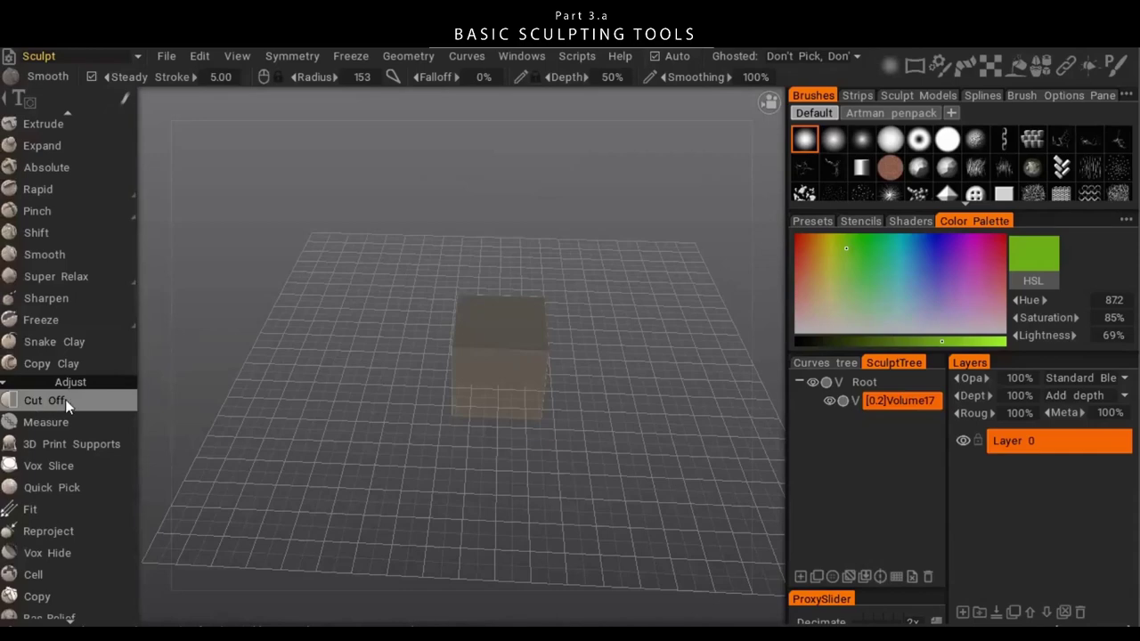
scroll(68, 357, "up", 4)
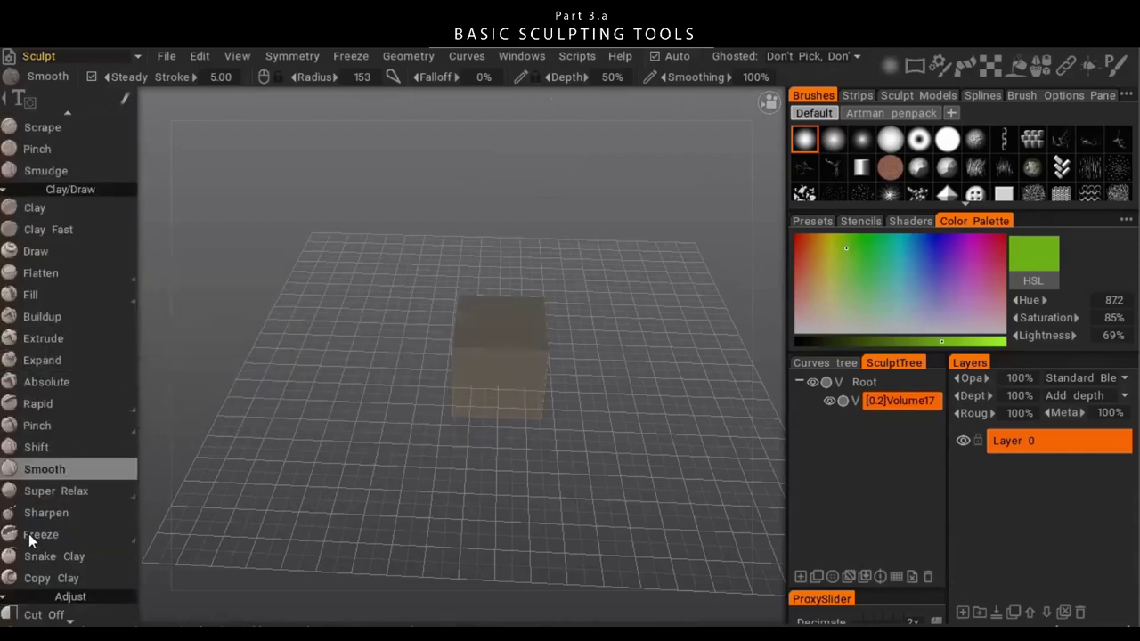
- Select the Cut Off tool and look at the cube from one of its corners
scroll(84, 442, "down", 3)
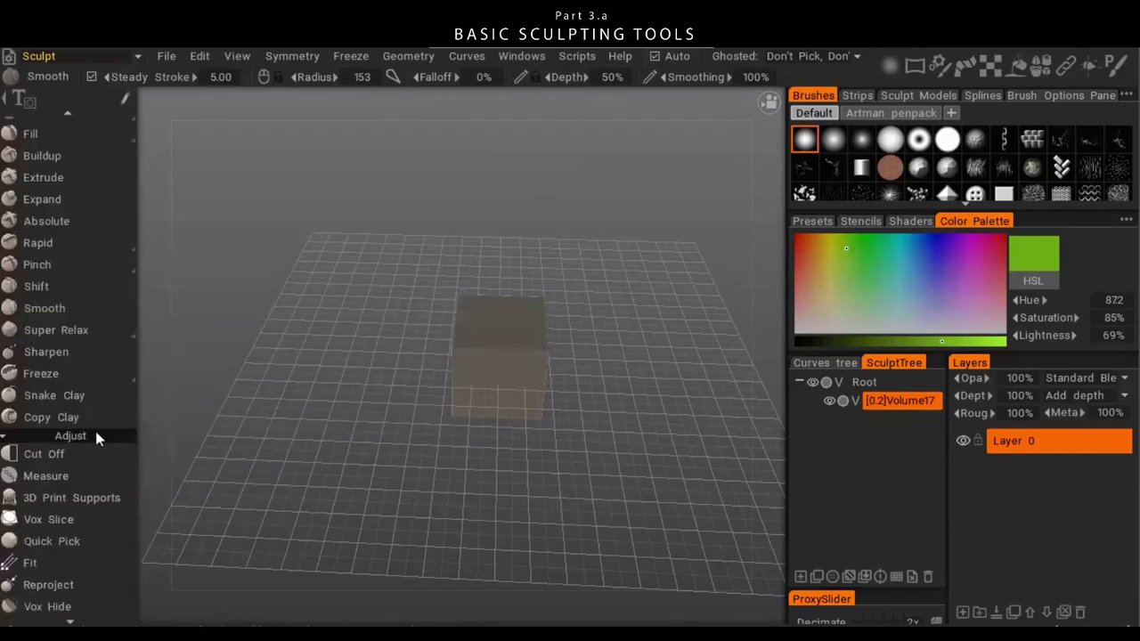
left_click(71, 457)
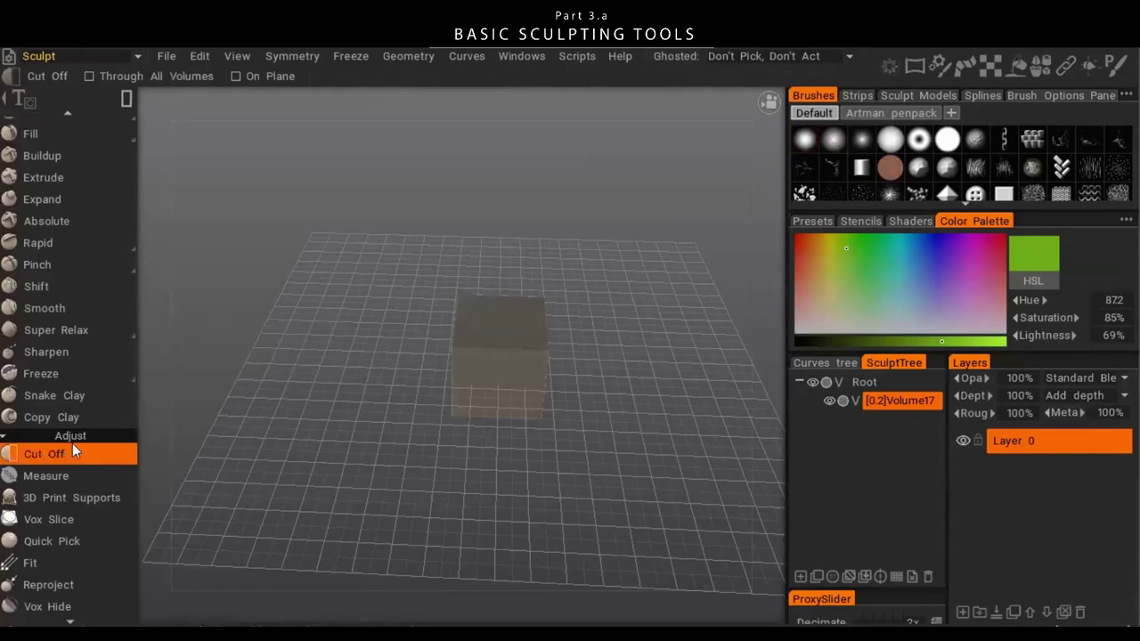
left_click_drag(300, 422, 529, 362, "alt")
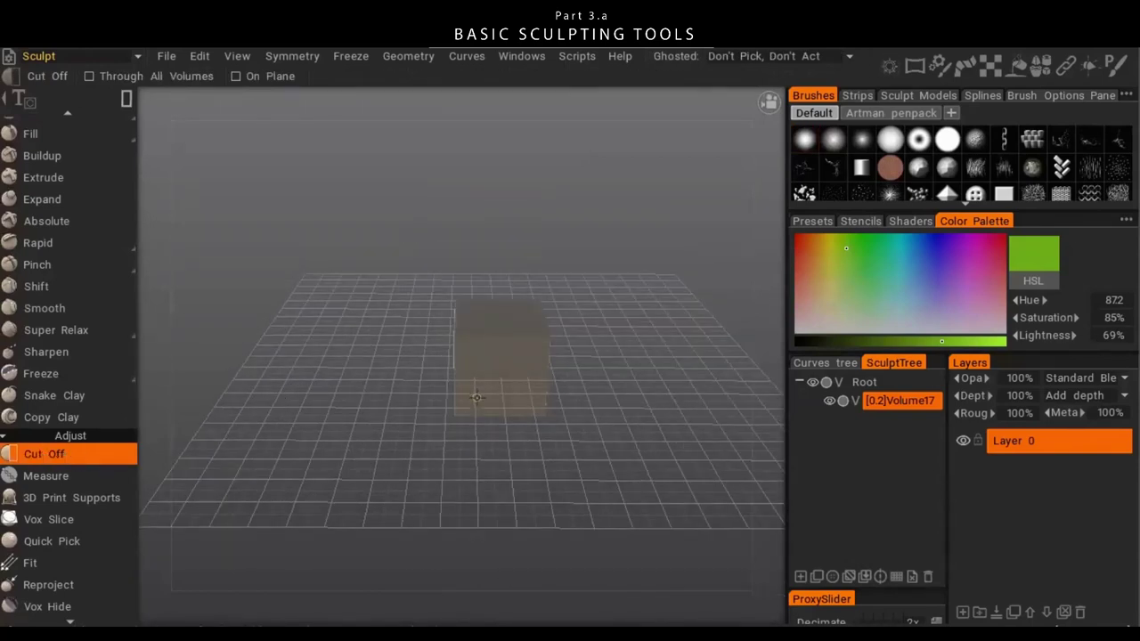
mouse_move(699, 379)
left_mouse_down()
mouse_move(501, 450)
mouse_move(561, 442)
left_mouse_up()
scroll(122, 436, "up", 10)
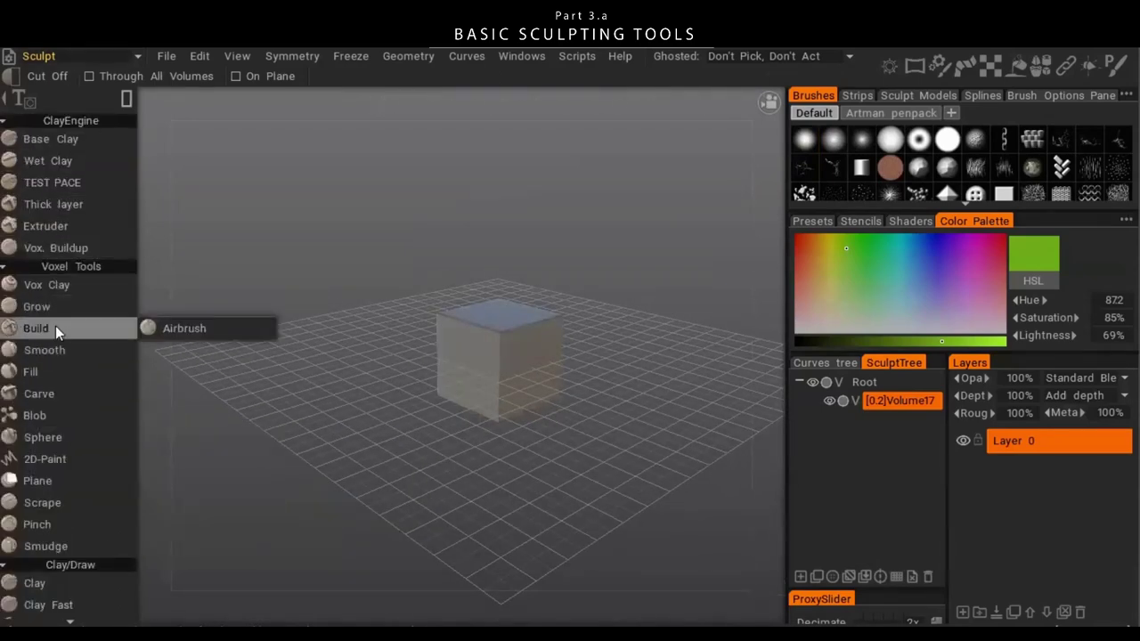
- Select the Grow tool and check which stroke modes and tools are available for it
left_click(55, 311)
scroll(98, 427, "down", 10)
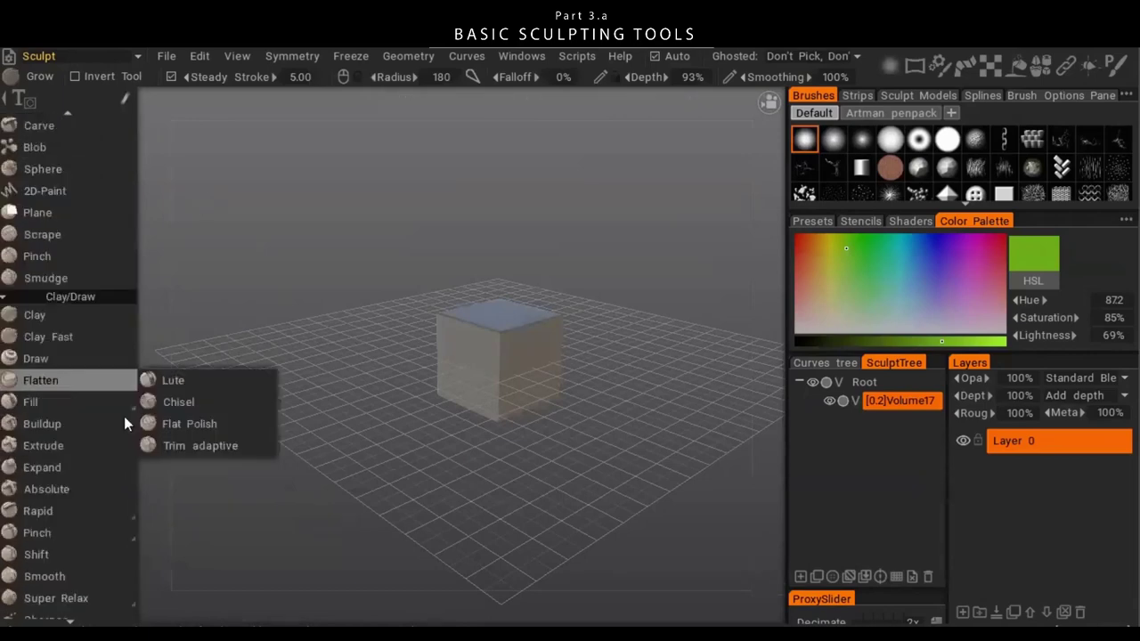
scroll(80, 455, "down", 5)
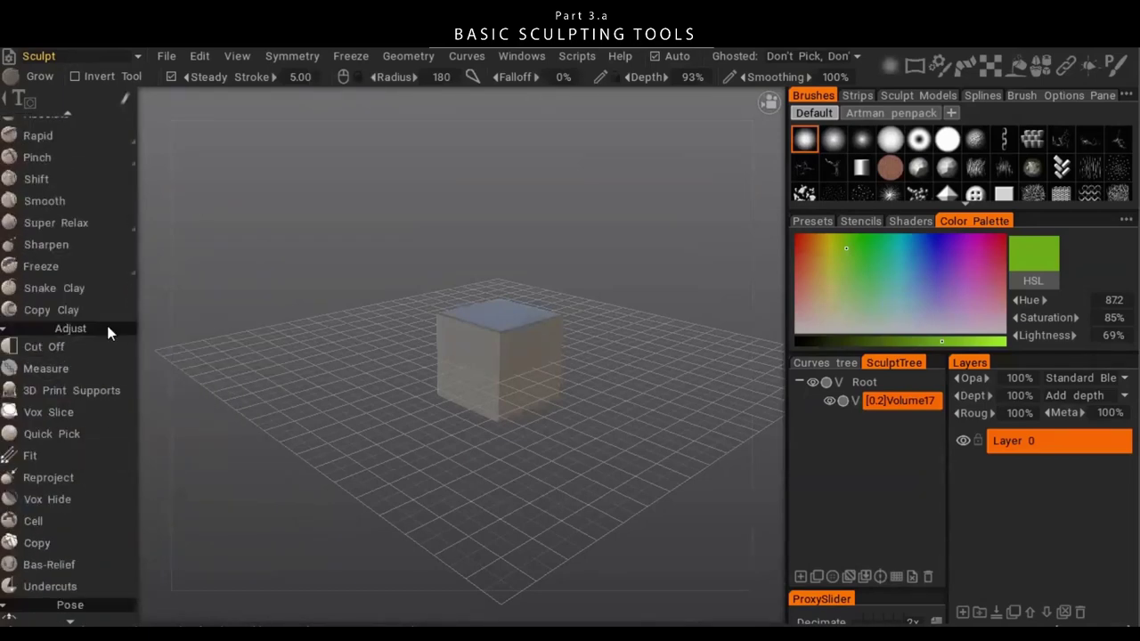
key("space")
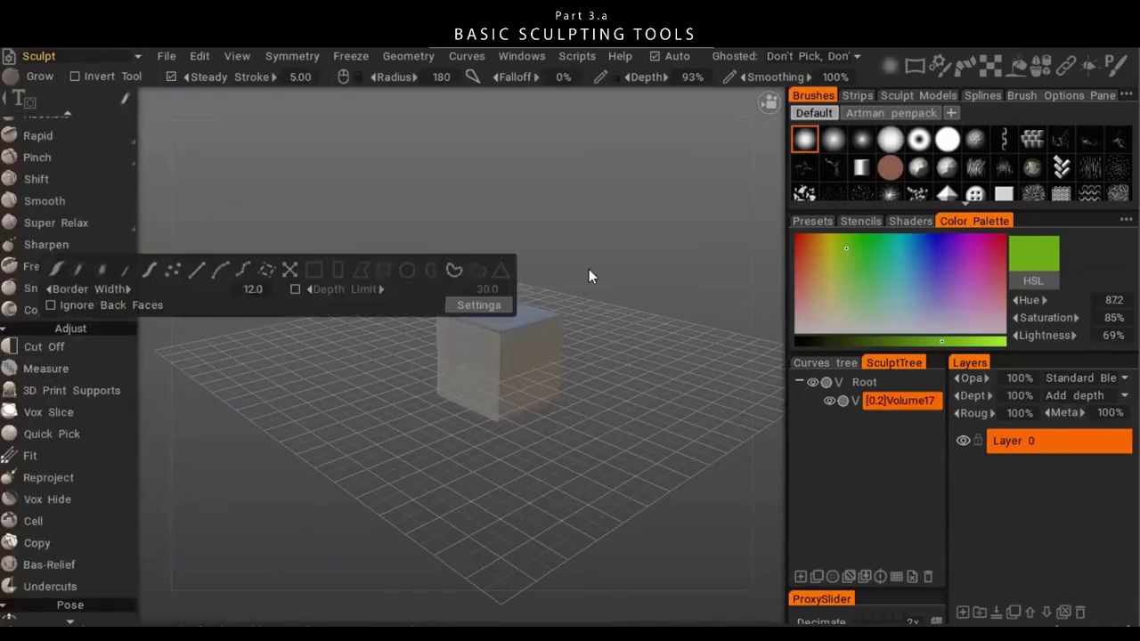
key("space")
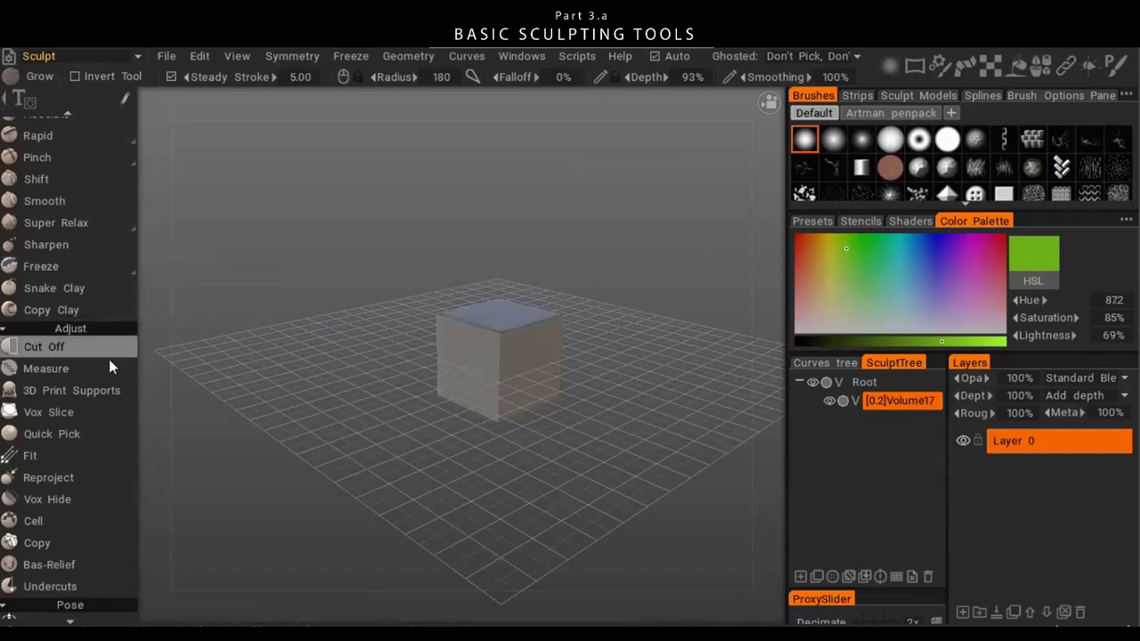
key("space")
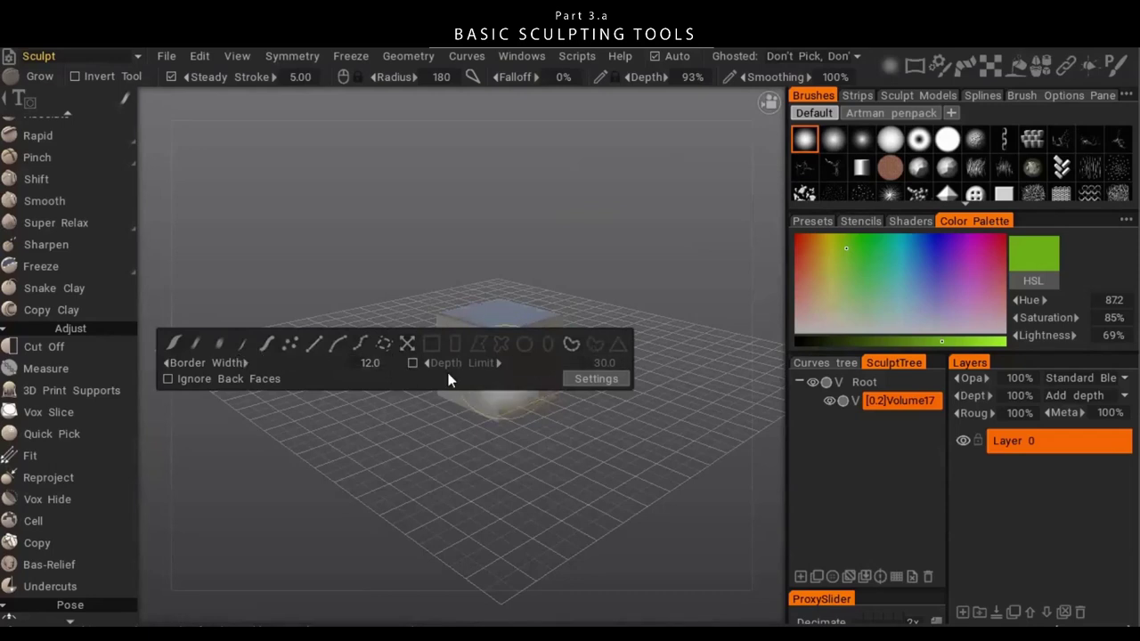
scroll(77, 286, "up", 6)
scroll(82, 274, "up", 5)
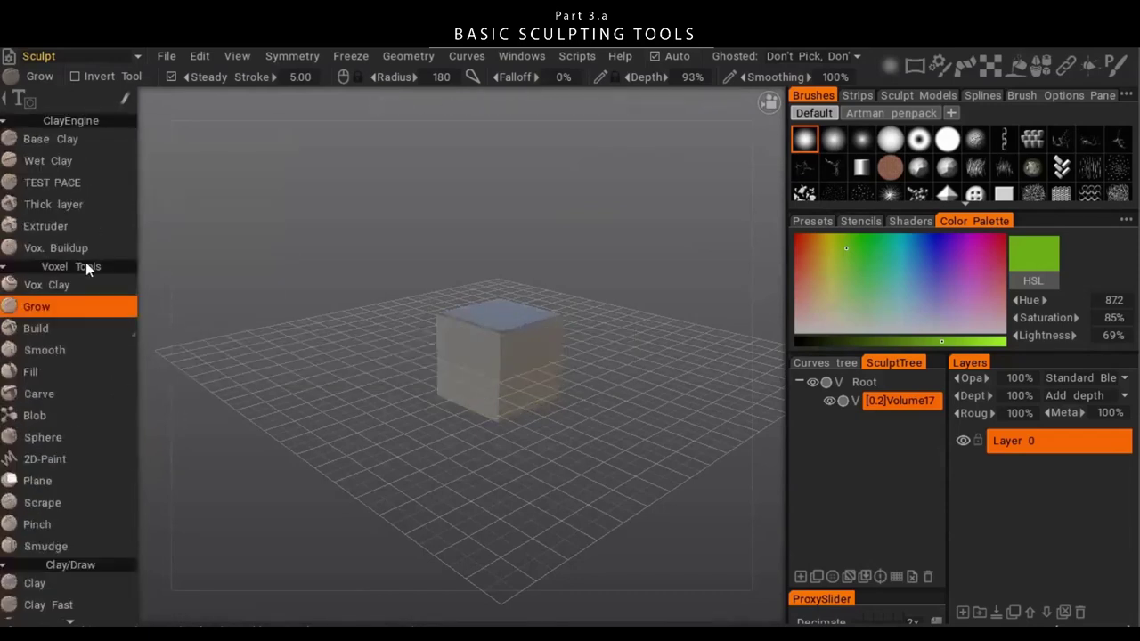
- Switch to the Build tool and choose its first freehand stroke mode
left_click(55, 332)
key("e")
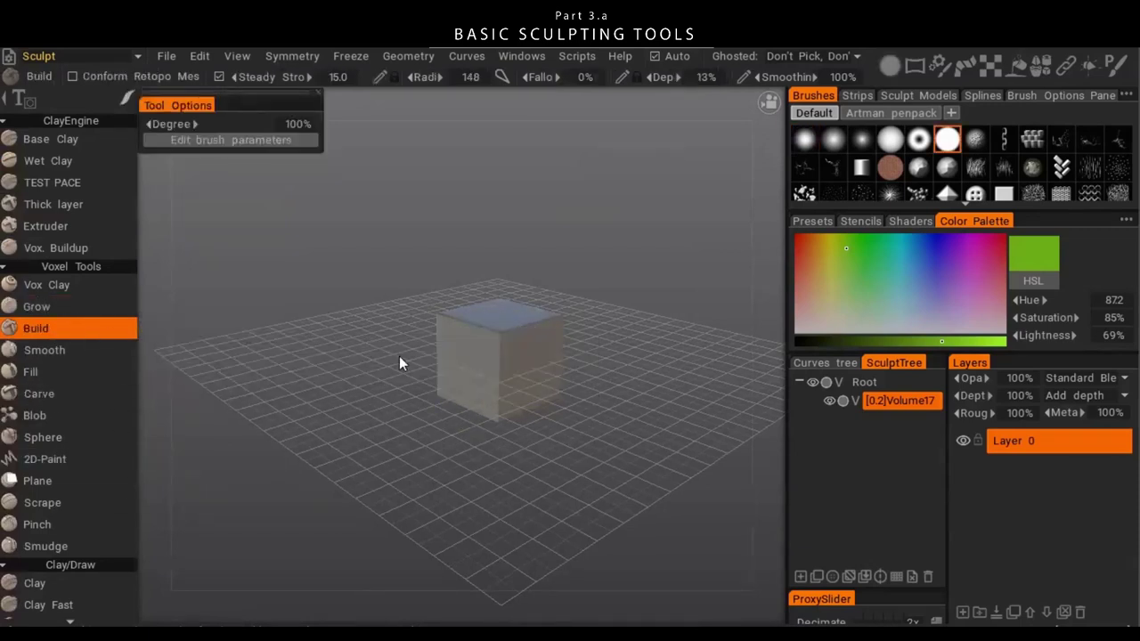
key("e")
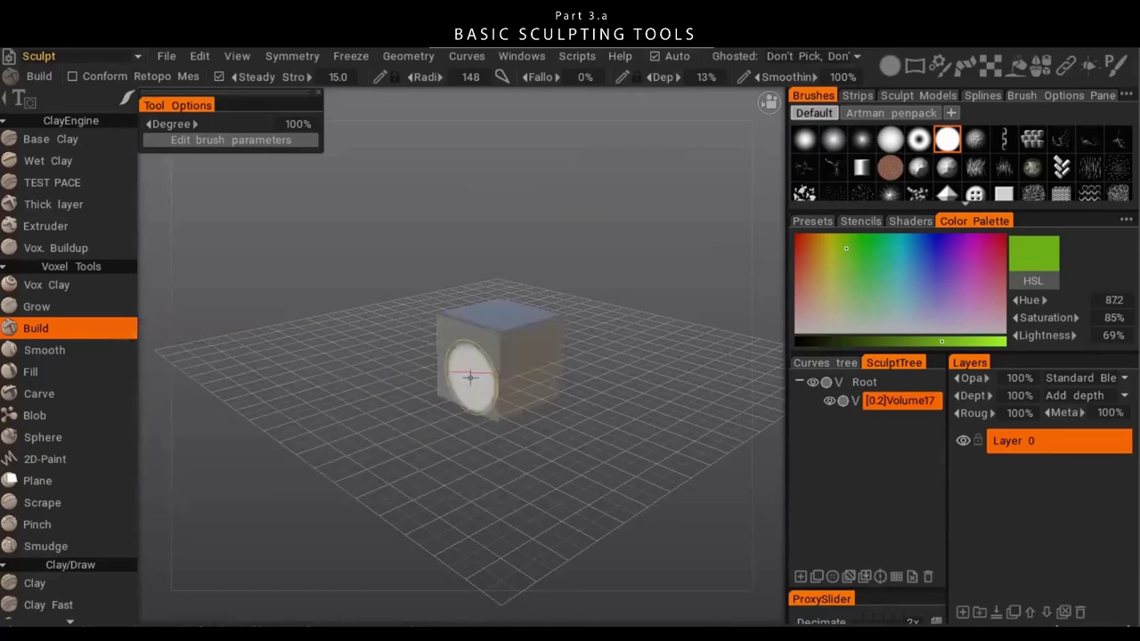
key("e")
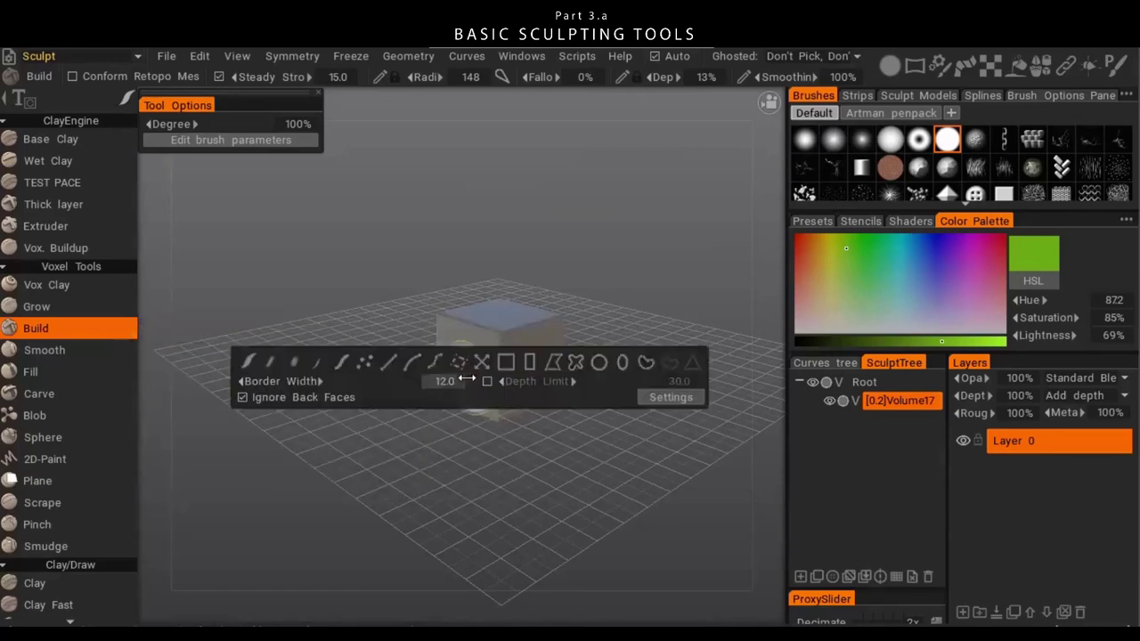
left_click(249, 368)
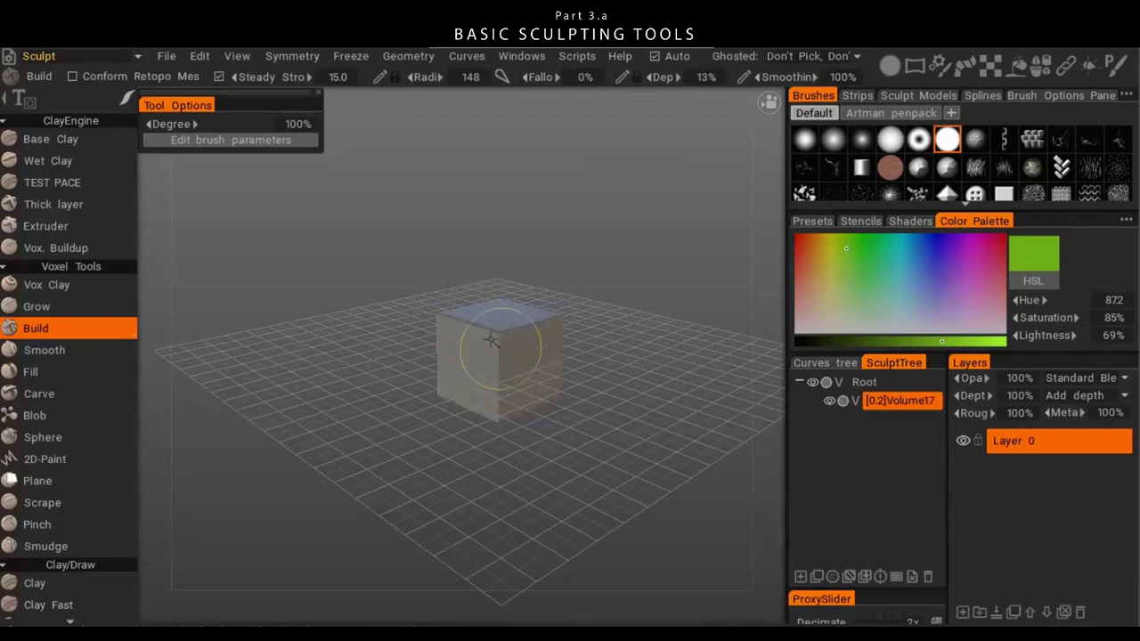
- Build raised strokes on the cube's top and sides at depth 146%, reducing the radius to 55.5
right_click_drag(497, 344, 475, 356)
key("e")
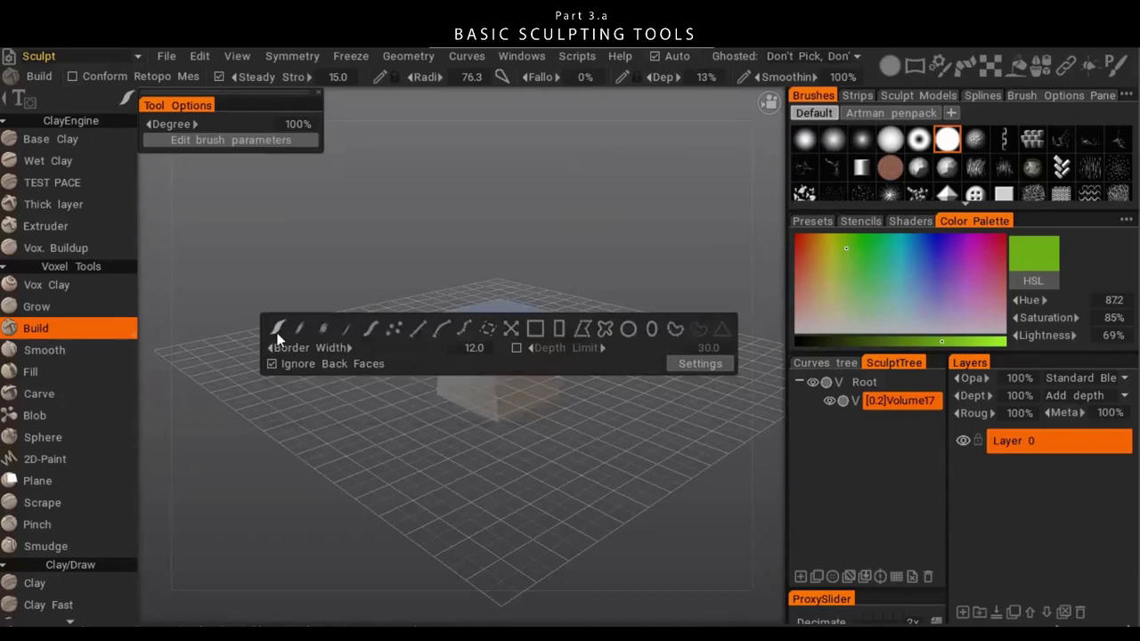
mouse_move(482, 354)
right_mouse_down()
mouse_move(491, 377)
mouse_move(504, 342)
right_mouse_up()
left_click_drag(536, 322, 496, 378)
right_click_drag(501, 376, 514, 380)
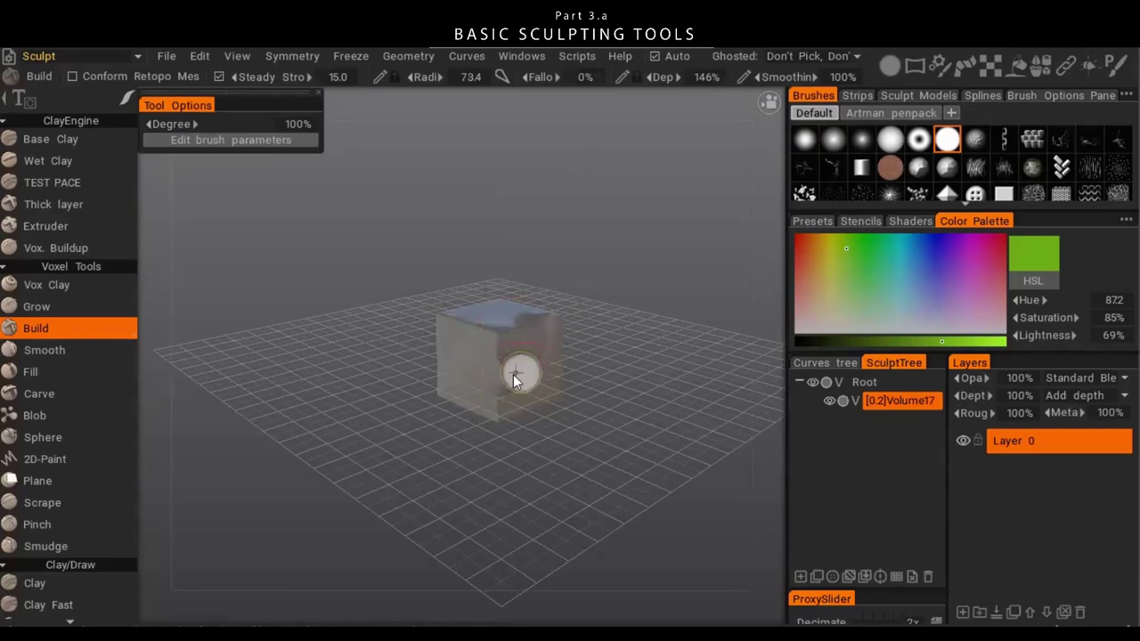
left_click_drag(546, 344, 545, 354)
left_click_drag(624, 392, 606, 277)
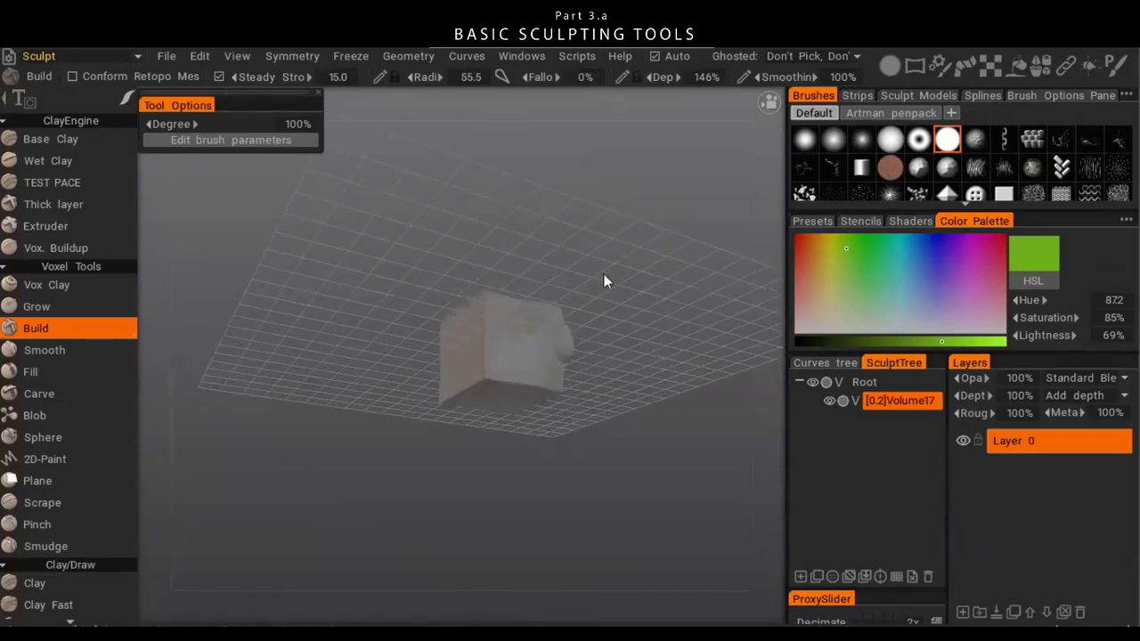
left_click_drag(499, 375, 496, 315)
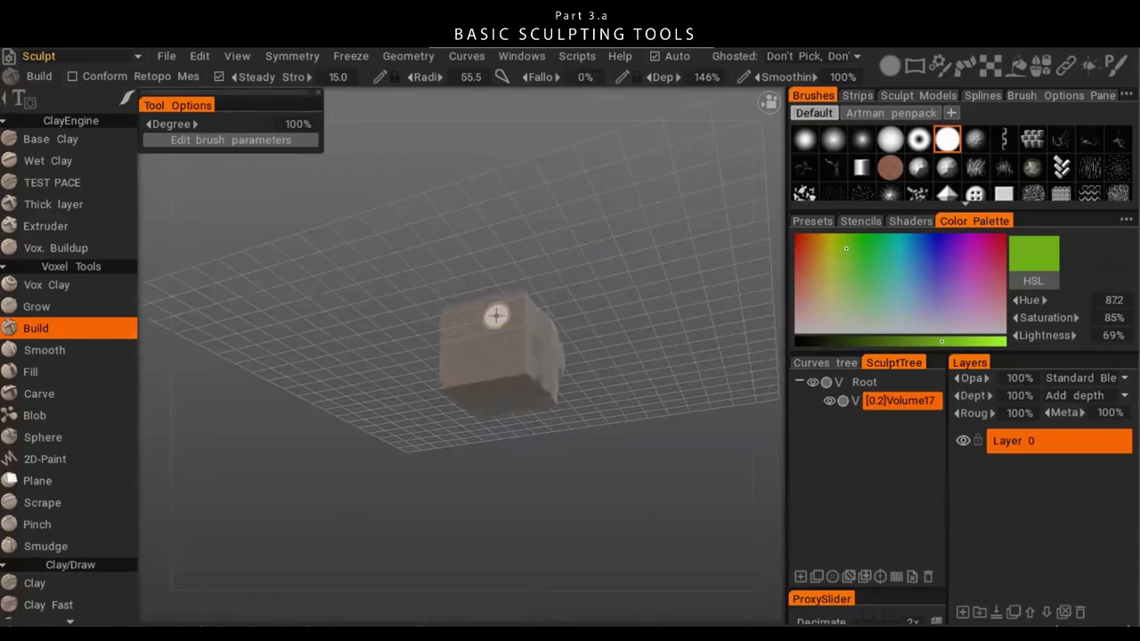
left_click_drag(521, 387, 435, 331)
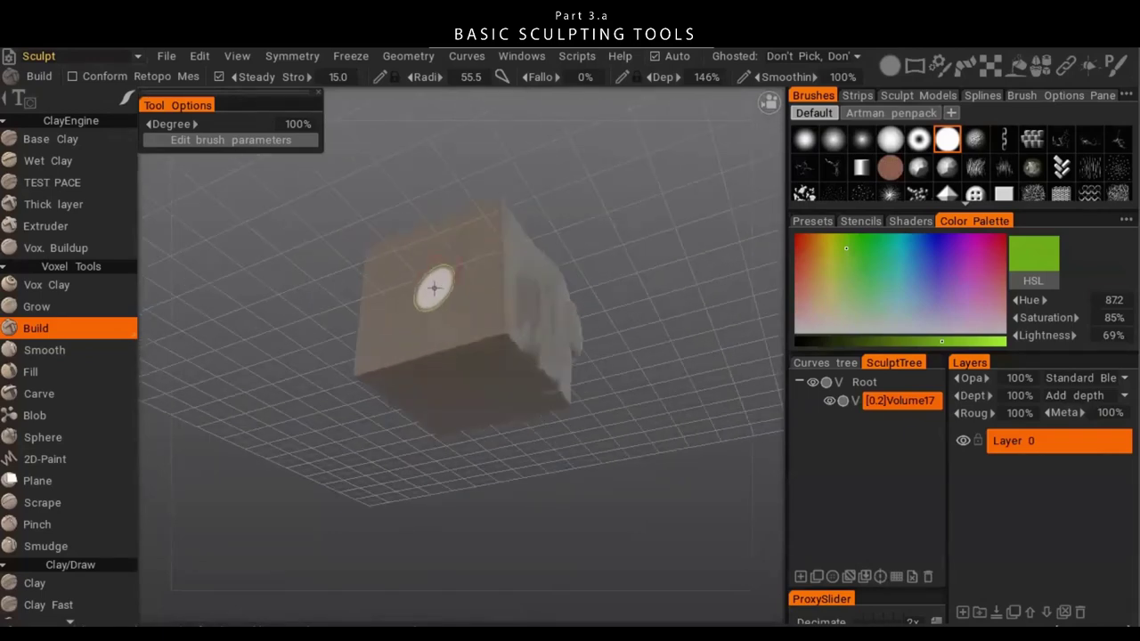
- Build narrow ridges on the cube's front face with the fifth stroke mode and a radius of 24.2
right_click_drag(442, 345, 444, 360)
key("e")
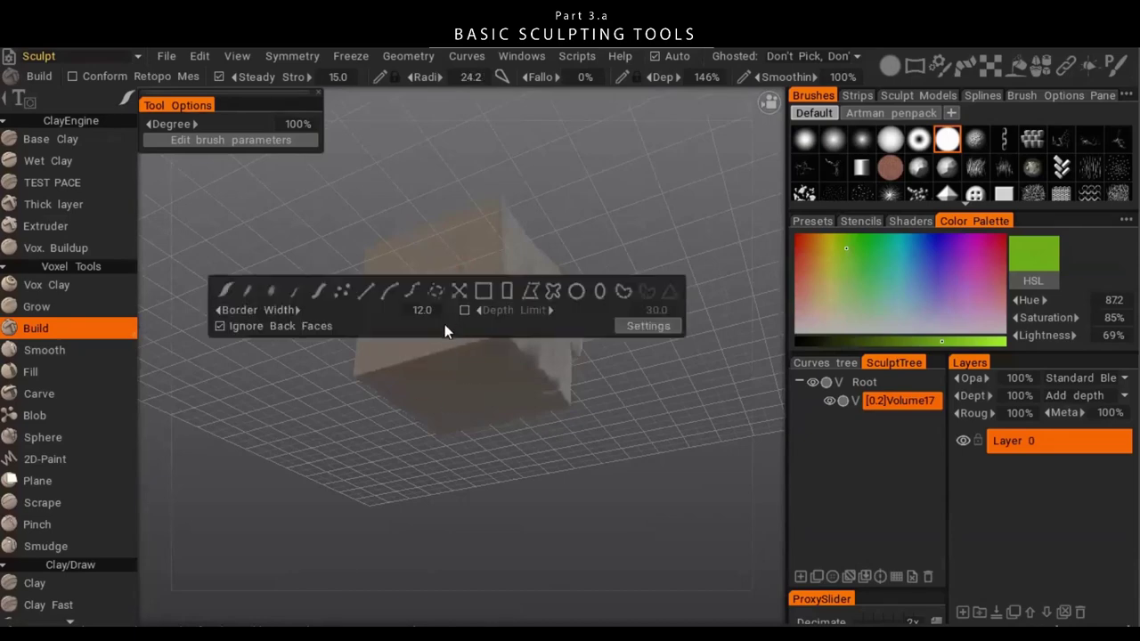
left_click(319, 294)
middle_click_drag(394, 263, 428, 258)
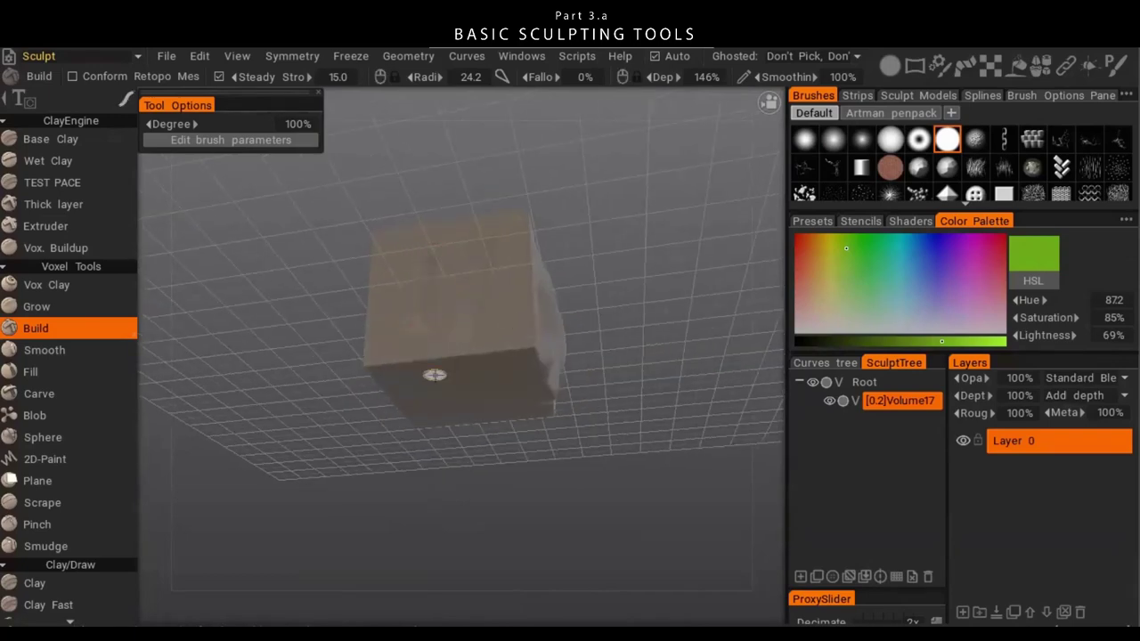
middle_click_drag(450, 306, 502, 369)
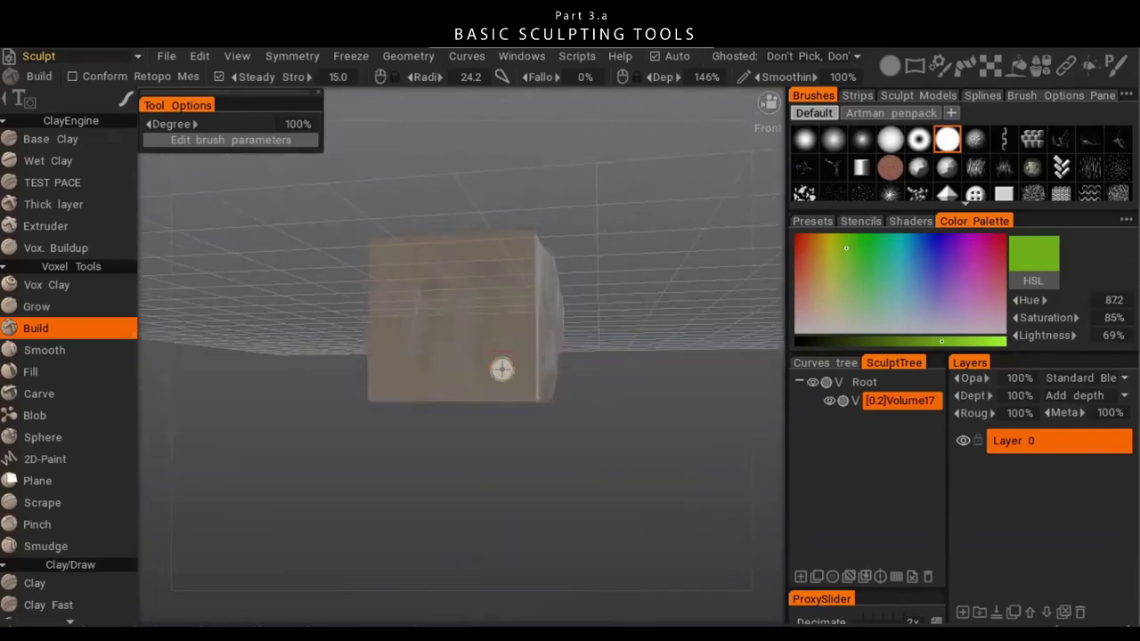
mouse_move(515, 329)
middle_mouse_down()
mouse_move(518, 286)
mouse_move(400, 318)
mouse_move(338, 295)
mouse_move(451, 236)
mouse_move(464, 369)
mouse_move(552, 267)
mouse_move(600, 280)
mouse_move(512, 285)
mouse_move(507, 262)
middle_mouse_up()
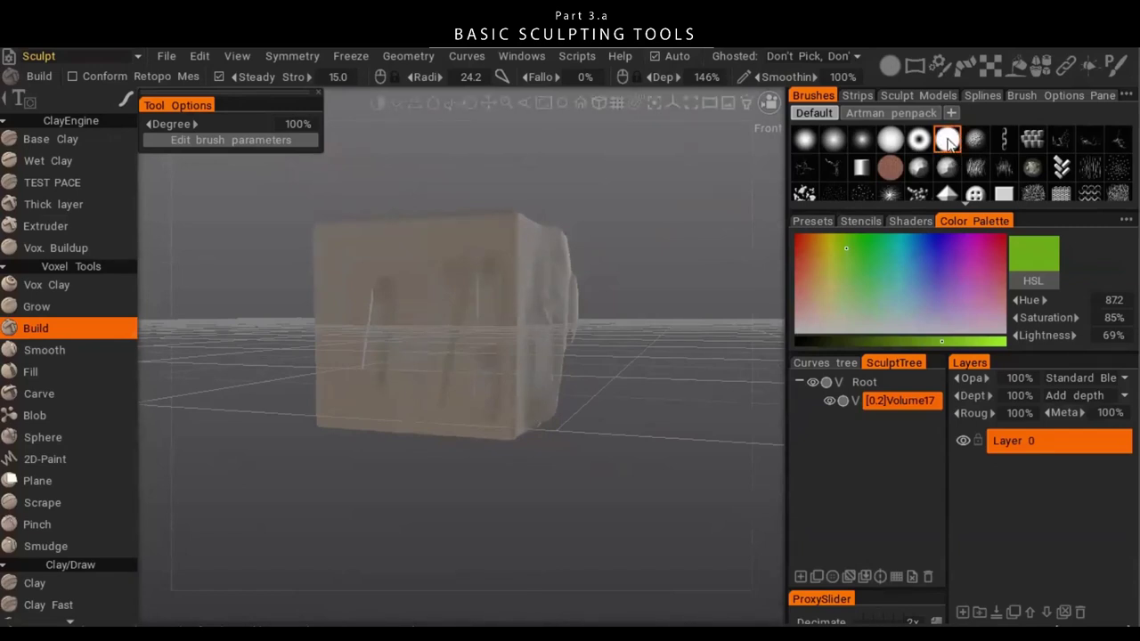
- Choose the third default brush, the small soft dot, and build a vertical stroke on the ridged face at radius 24.2
middle_click_drag(466, 250, 408, 351)
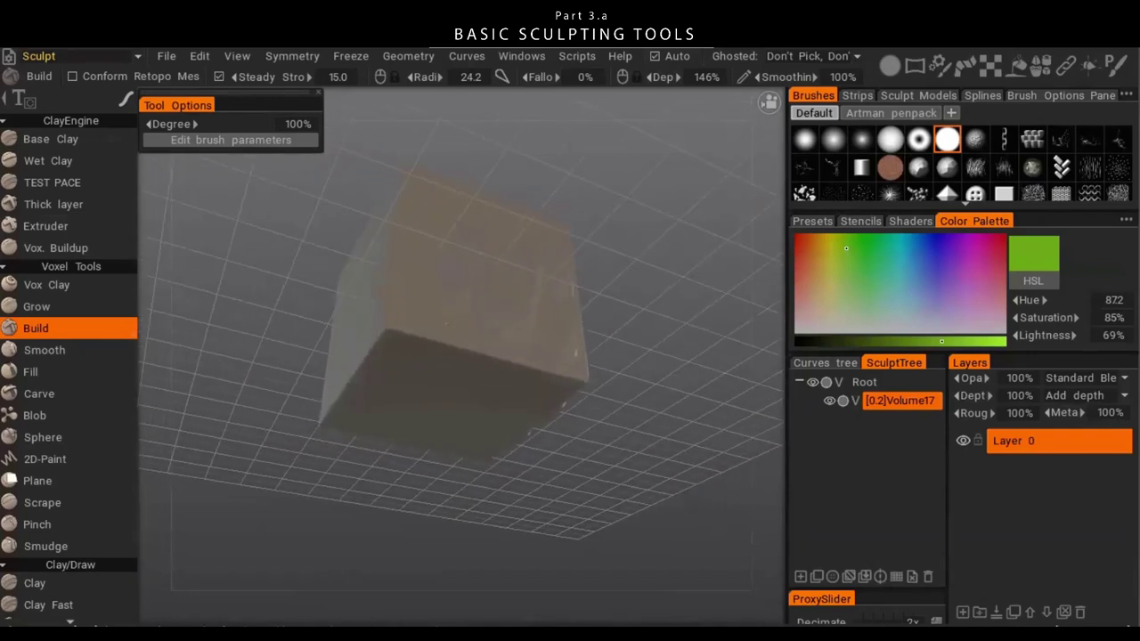
key("e")
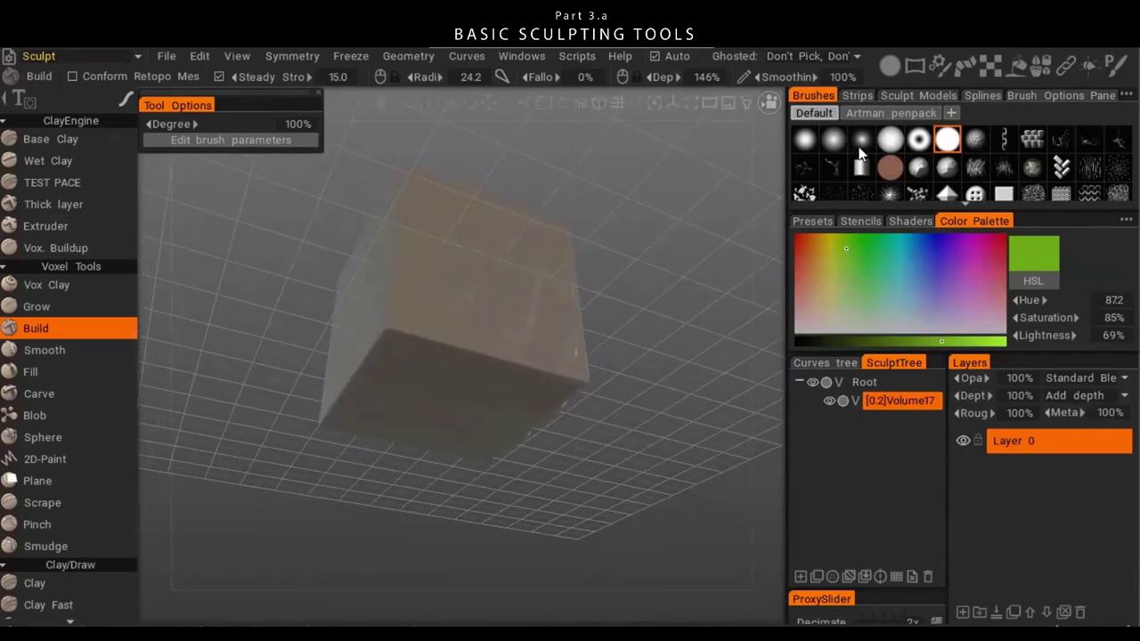
mouse_move(528, 317)
middle_mouse_down()
mouse_move(482, 368)
mouse_move(432, 365)
mouse_move(525, 303)
mouse_move(561, 299)
middle_mouse_up()
left_click(861, 138)
left_click_drag(458, 253, 450, 362)
middle_click_drag(450, 361, 521, 348)
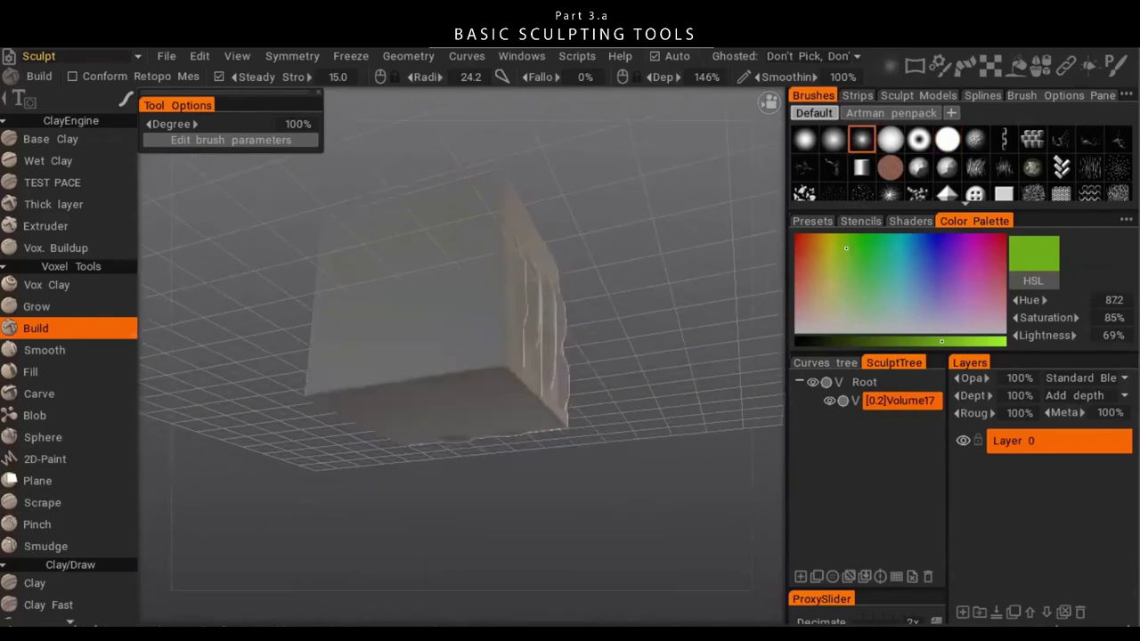
- Enlarge the radius to 58.8 and build a soft stroke down the untouched adjacent side face
right_click_drag(461, 305, 486, 305)
left_click_drag(430, 281, 420, 353)
mouse_move(695, 316)
left_mouse_down()
mouse_move(622, 335)
mouse_move(627, 364)
left_mouse_up()
middle_click_drag(627, 371, 721, 225)
- Return to the first freehand stroke mode and build several vertical strokes on the side face at radius 31.0
key("e")
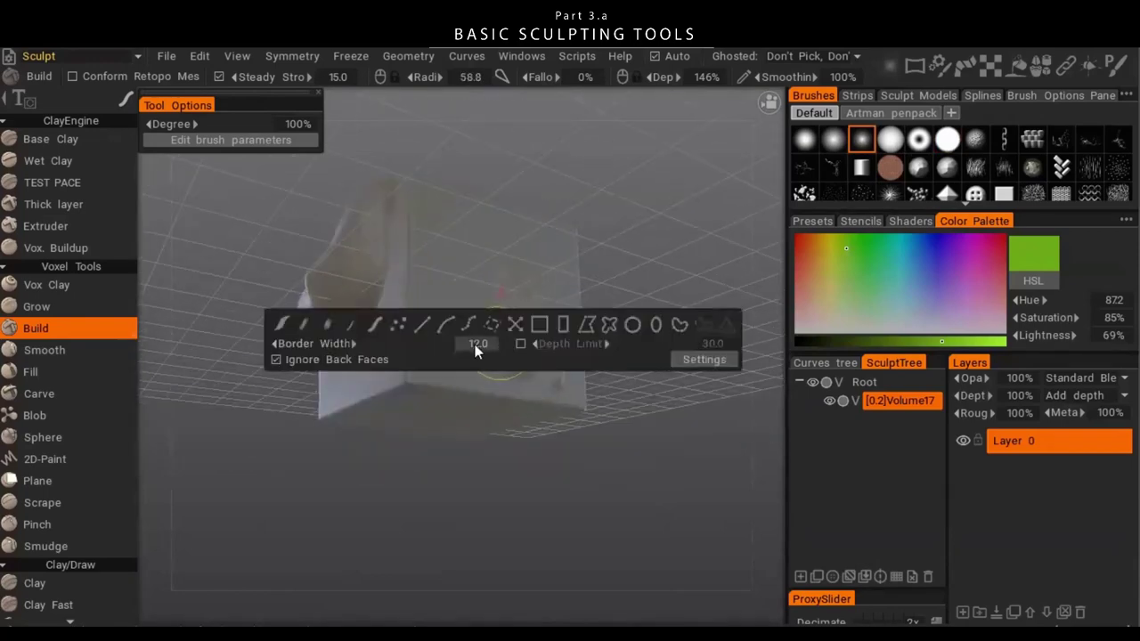
left_click(276, 326)
right_click_drag(491, 326, 454, 326)
left_click_drag(464, 229, 462, 346)
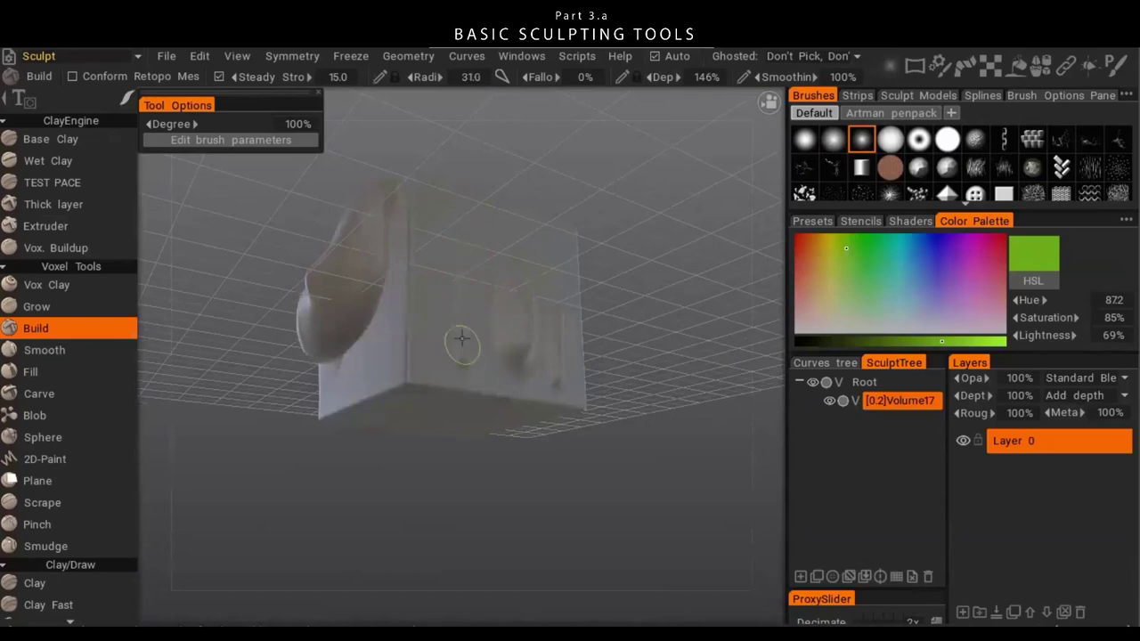
left_click_drag(464, 257, 456, 411)
left_click_drag(477, 206, 479, 396)
left_click_drag(495, 261, 486, 368)
- Choose the scattered-dots stroke mode and try the Build tool on the cube's underside
mouse_move(554, 331)
left_mouse_down("alt")
mouse_move(535, 171)
mouse_move(554, 143)
left_mouse_up("alt")
key("e")
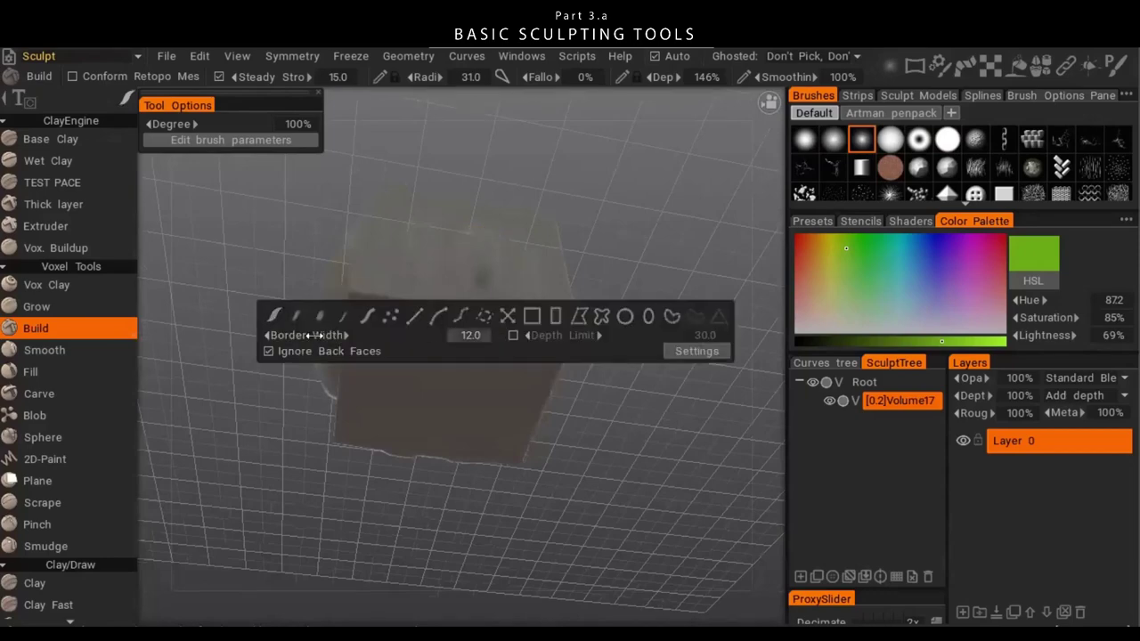
left_click(389, 314)
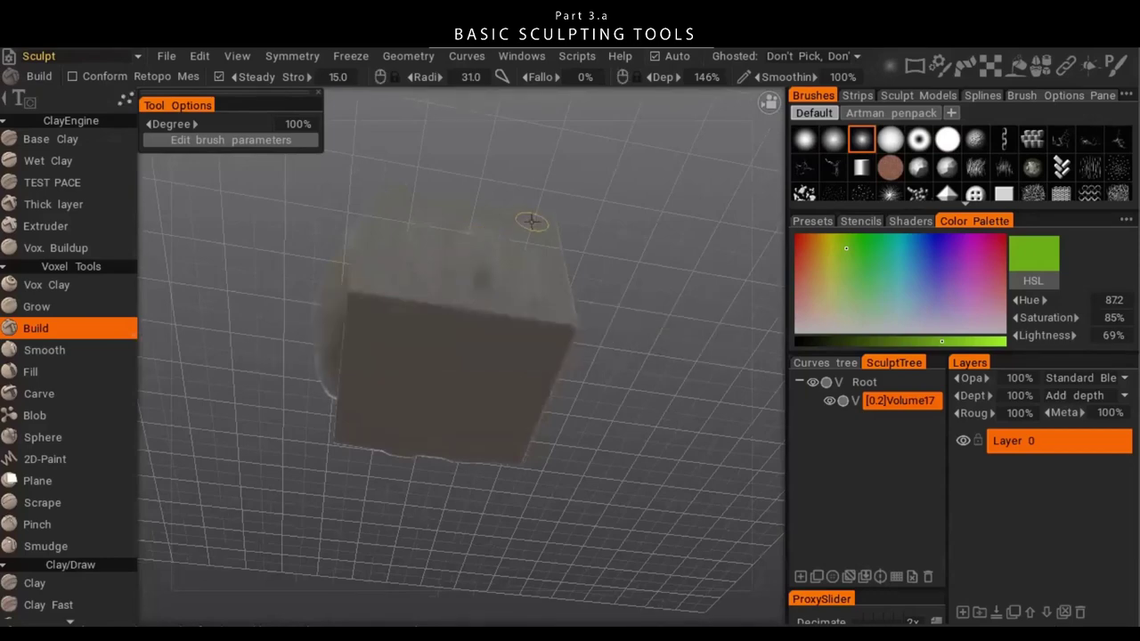
mouse_move(507, 413)
left_mouse_down("alt")
mouse_move(458, 234)
mouse_move(501, 330)
left_mouse_up("alt")
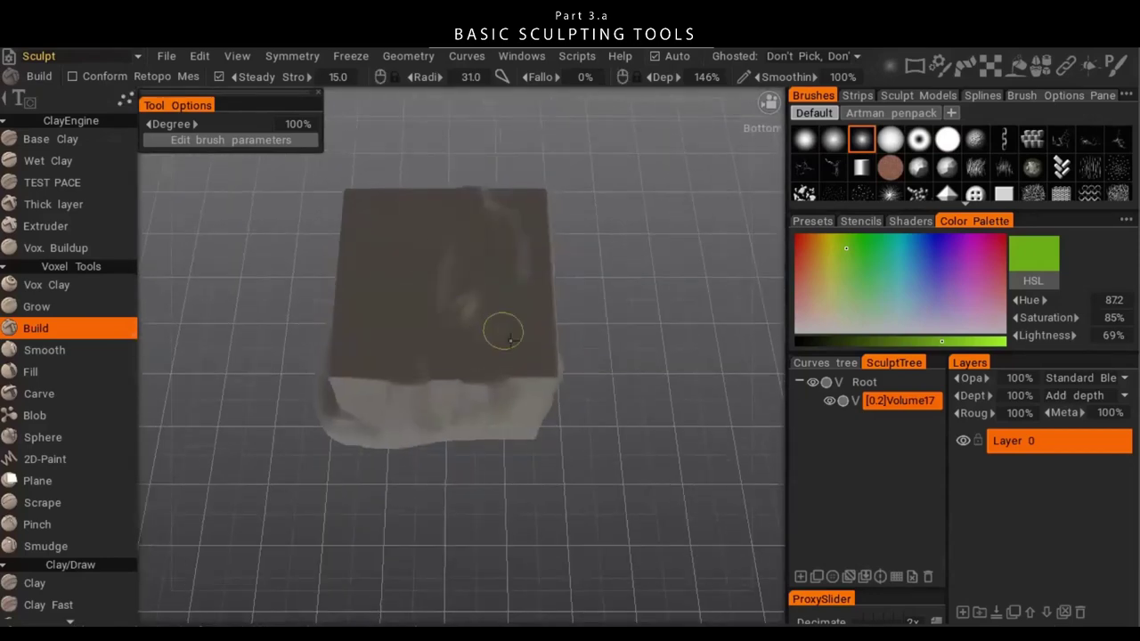
mouse_move(489, 230)
left_mouse_down("alt")
mouse_move(650, 384)
mouse_move(458, 495)
left_mouse_up("alt")
- Choose the rectangle stroke mode, build rectangular shapes on the cube's front face, and inspect them from below
key("e")
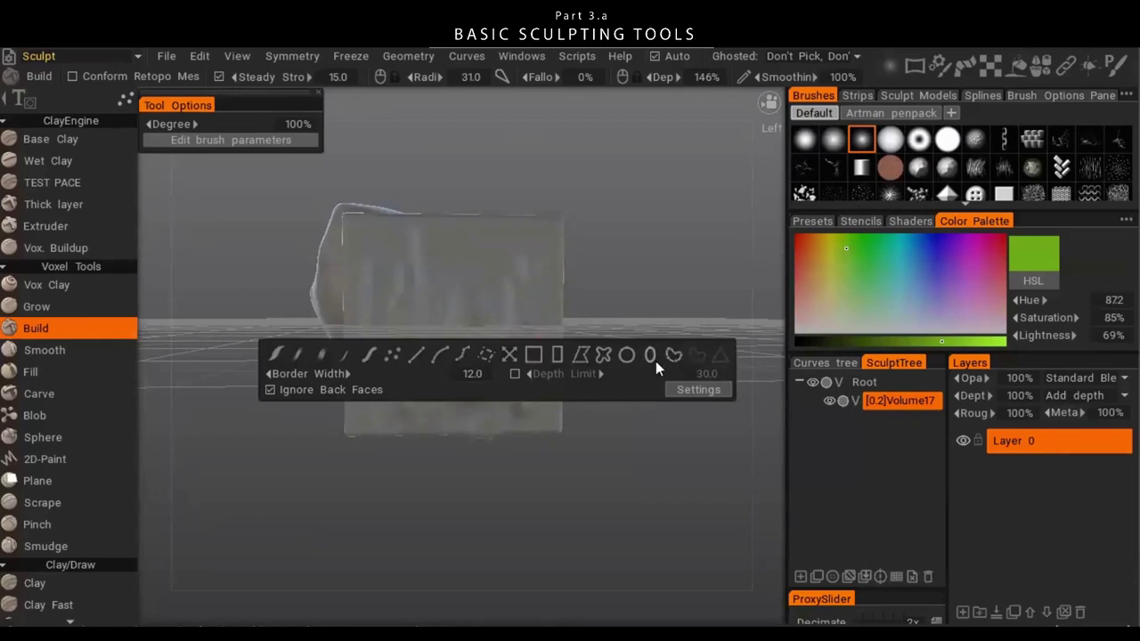
left_click(559, 357)
mouse_move(560, 356)
left_mouse_down("alt")
mouse_move(505, 288)
mouse_move(449, 352)
left_mouse_up("alt")
mouse_move(411, 301)
left_mouse_down()
mouse_move(496, 404)
mouse_move(491, 293)
mouse_move(606, 241)
mouse_move(481, 299)
left_mouse_up()
key("e")
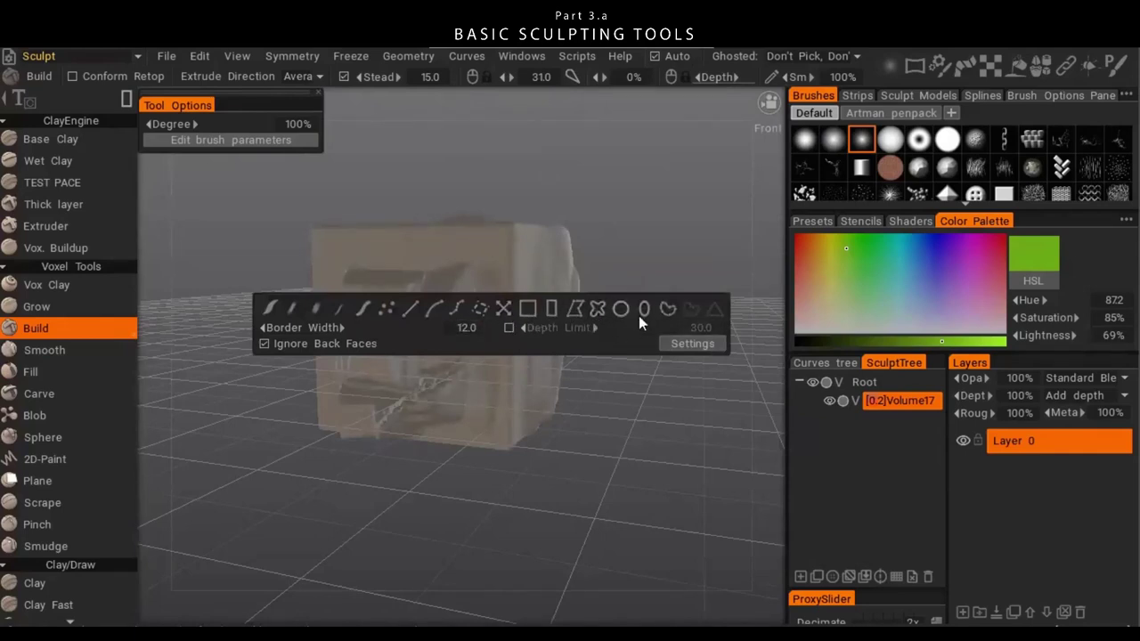
left_click_drag(470, 455, 481, 381, "alt")
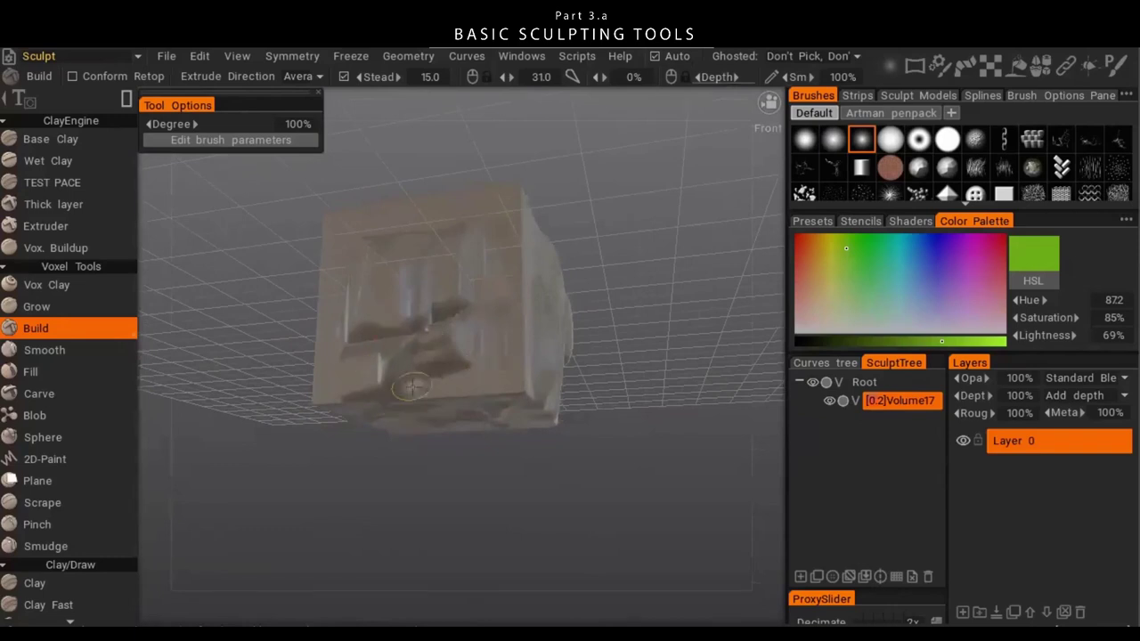
- Switch to the Cut Off tool and cut a rectangular piece off the sculpted cube's upper corner with the rectangle mode
scroll(36, 332, "down", 4)
scroll(37, 333, "down", 6)
scroll(74, 315, "down", 1)
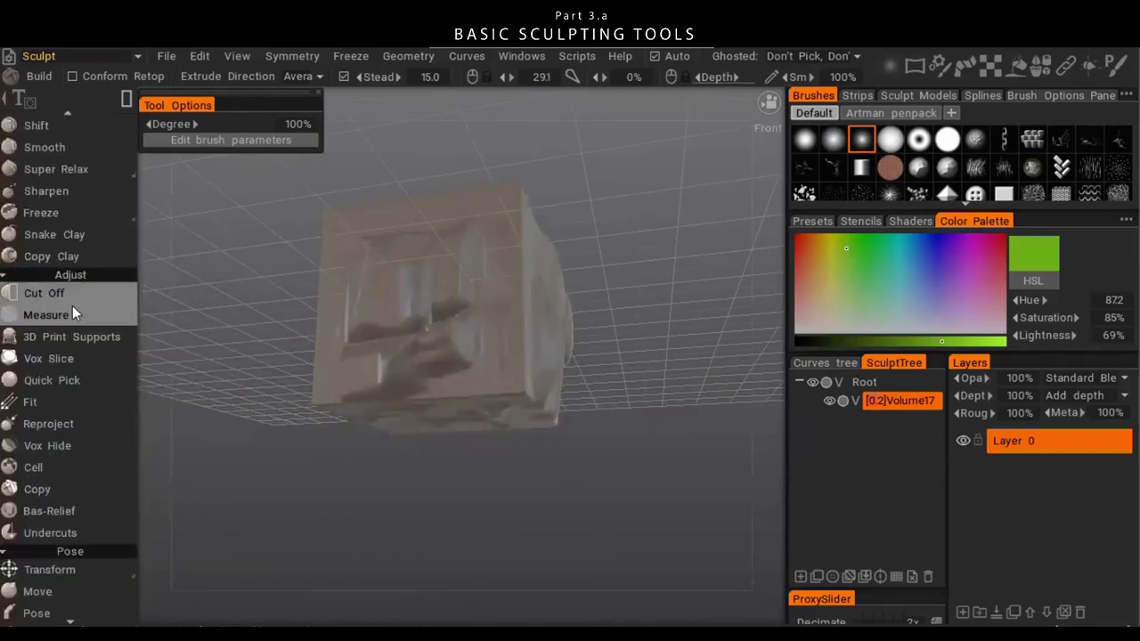
left_click(54, 296)
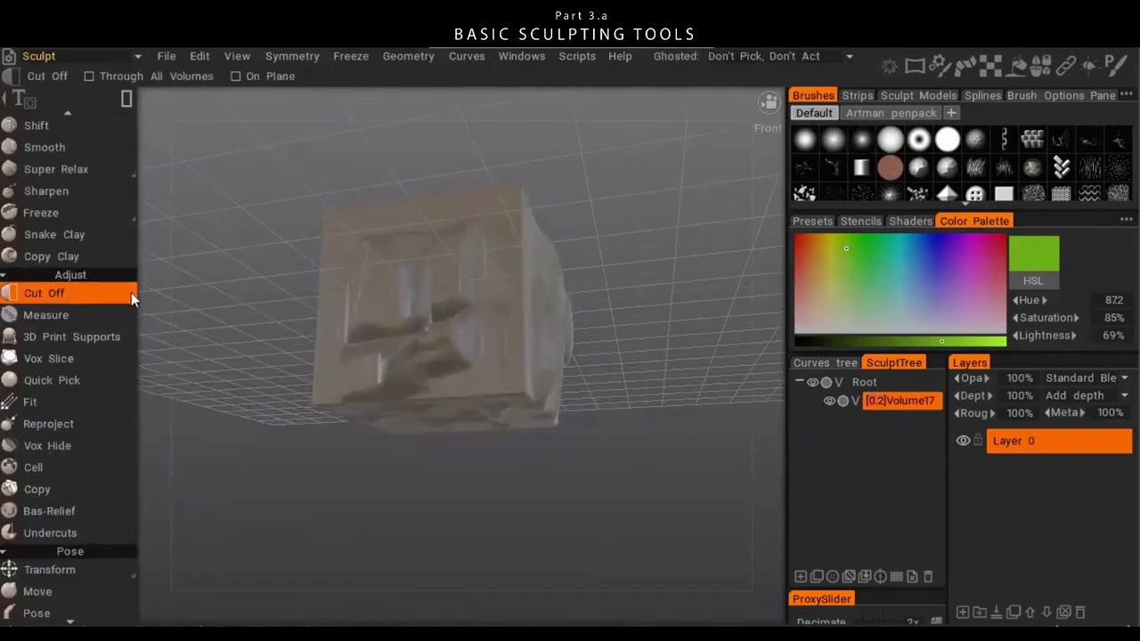
left_click_drag(705, 315, 441, 214, "alt")
left_click_drag(308, 186, 403, 241)
left_click_drag(406, 243, 406, 244)
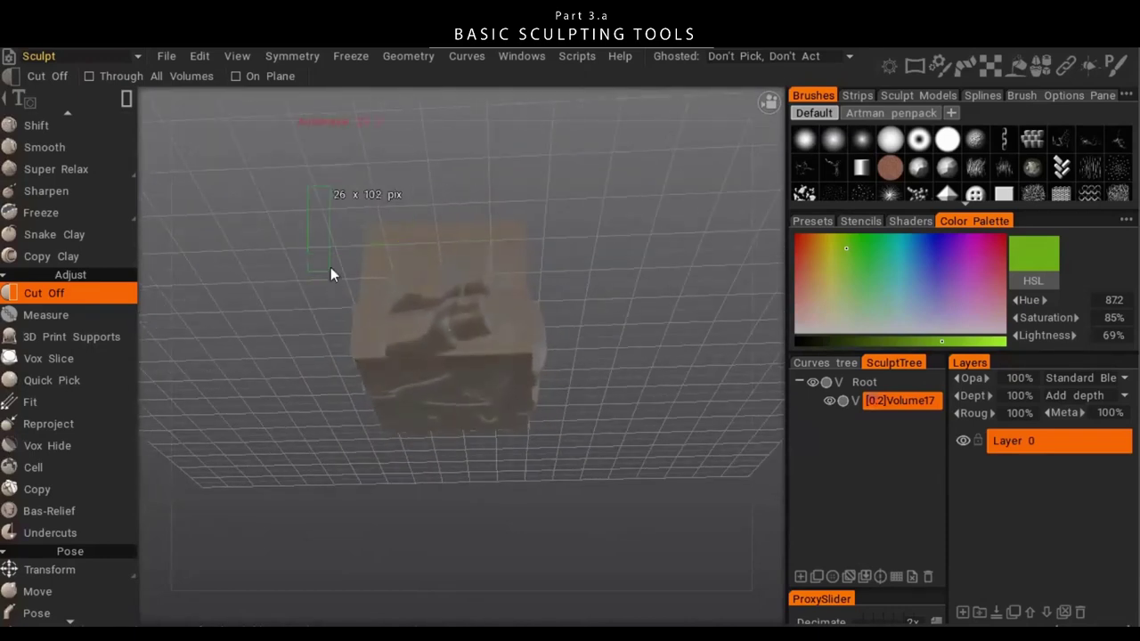
key("space")
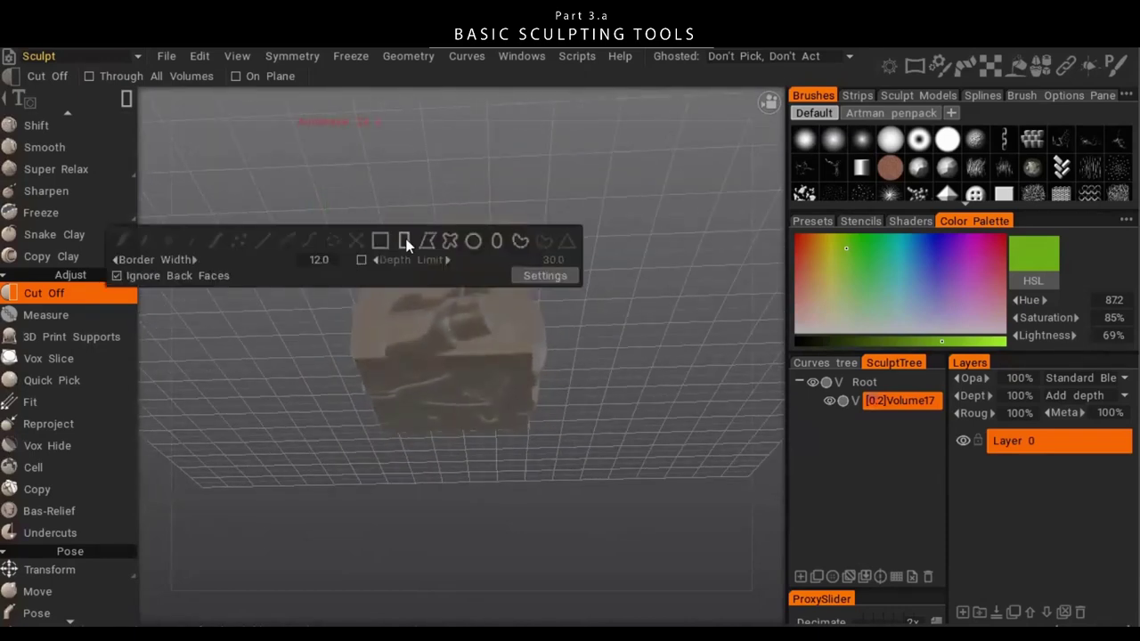
left_click_drag(275, 173, 456, 274)
- Cut another rectangular piece off the cube from a different angle and inspect the block from several sides
left_click_drag(533, 266, 624, 329, "alt")
left_click_drag(307, 241, 450, 350)
mouse_move(414, 411)
middle_mouse_down()
mouse_move(477, 415)
mouse_move(472, 191)
mouse_move(419, 254)
mouse_move(413, 425)
middle_mouse_up()
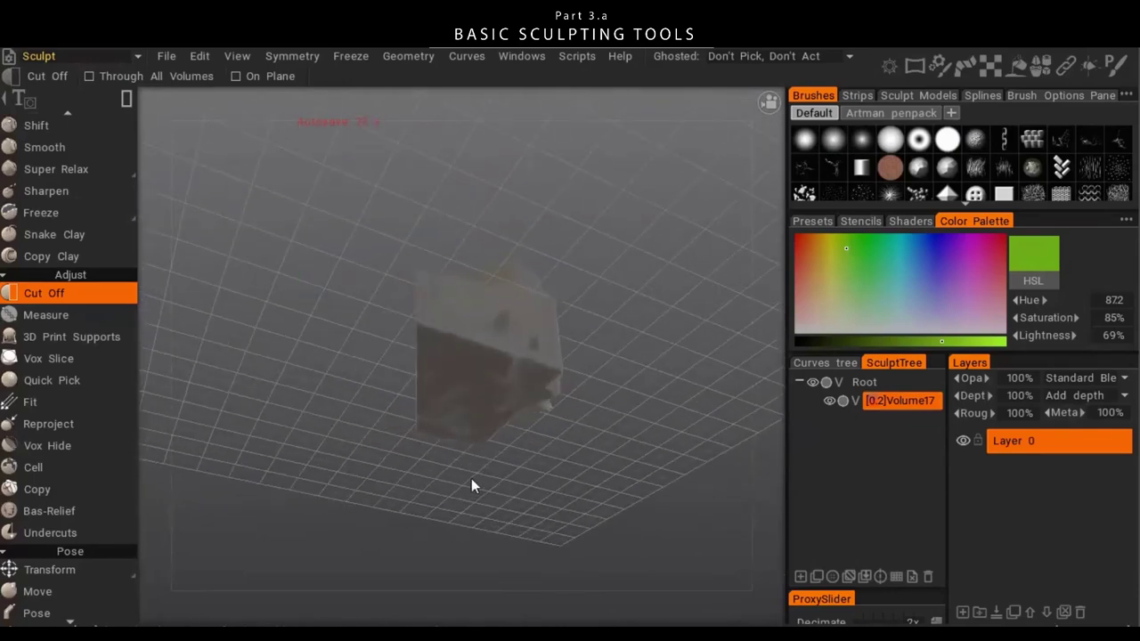
middle_click_drag(472, 483, 575, 256)
middle_click_drag(552, 435, 547, 311)
- Choose the ellipse mode, try several elliptical cuts on the block, and undo them
key("space")
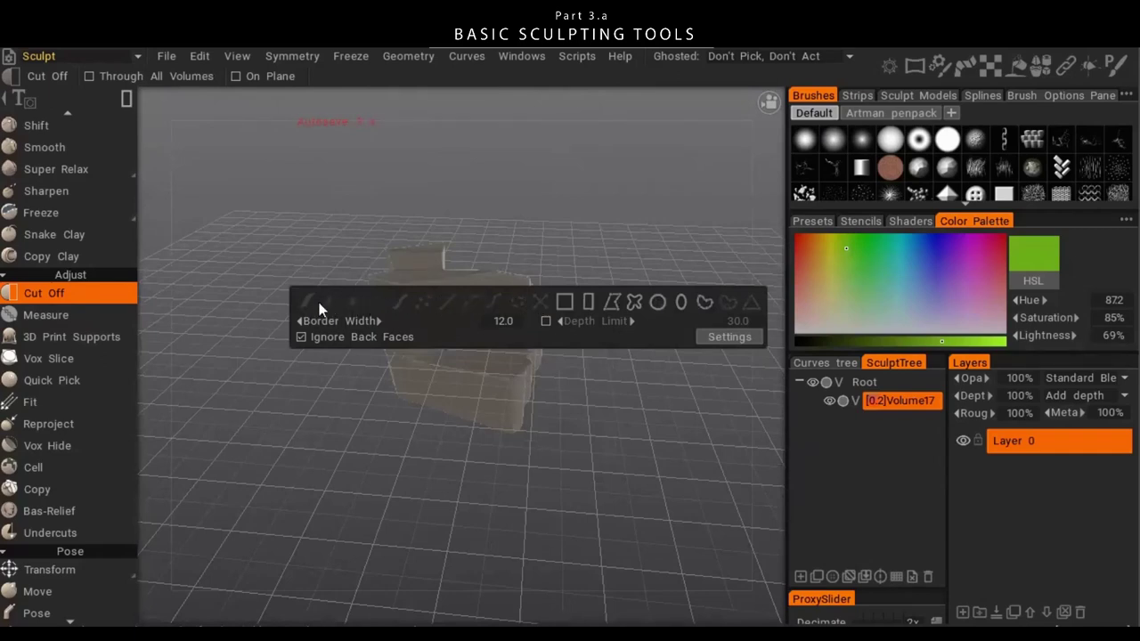
left_click(682, 304)
left_click_drag(496, 243, 580, 349)
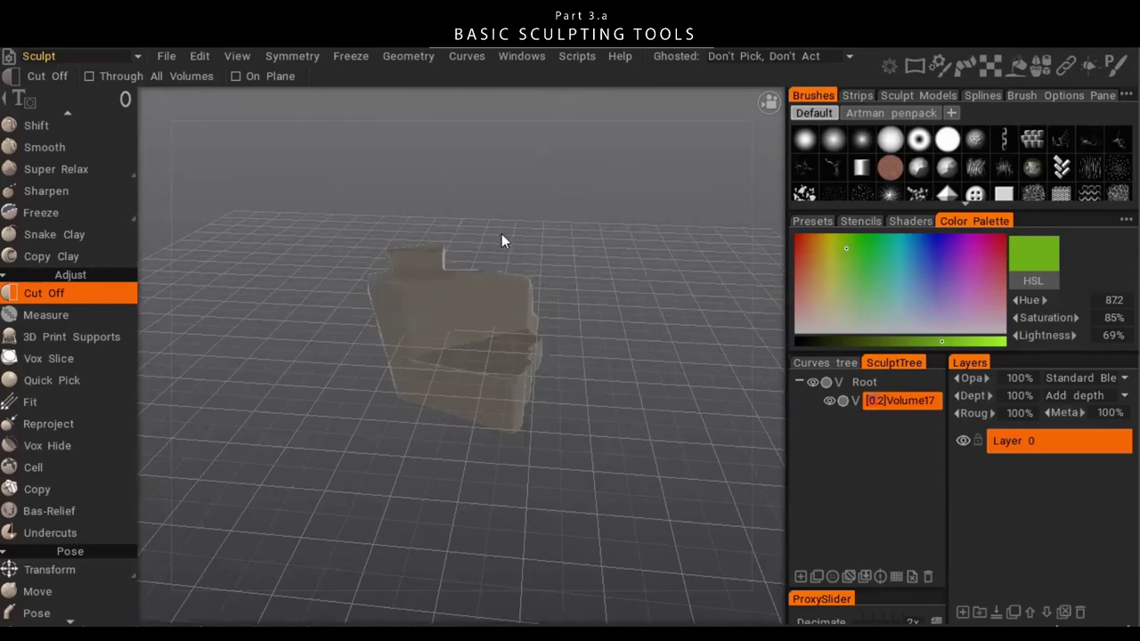
left_click_drag(502, 233, 604, 385)
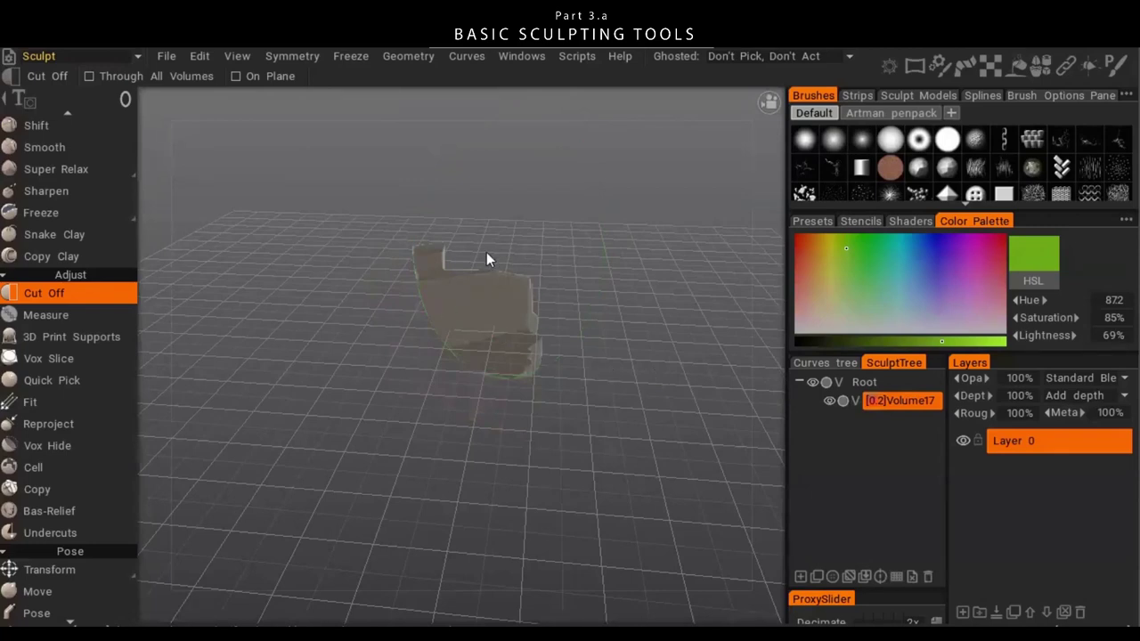
key("ctrl+z")
left_click_drag(438, 226, 604, 343)
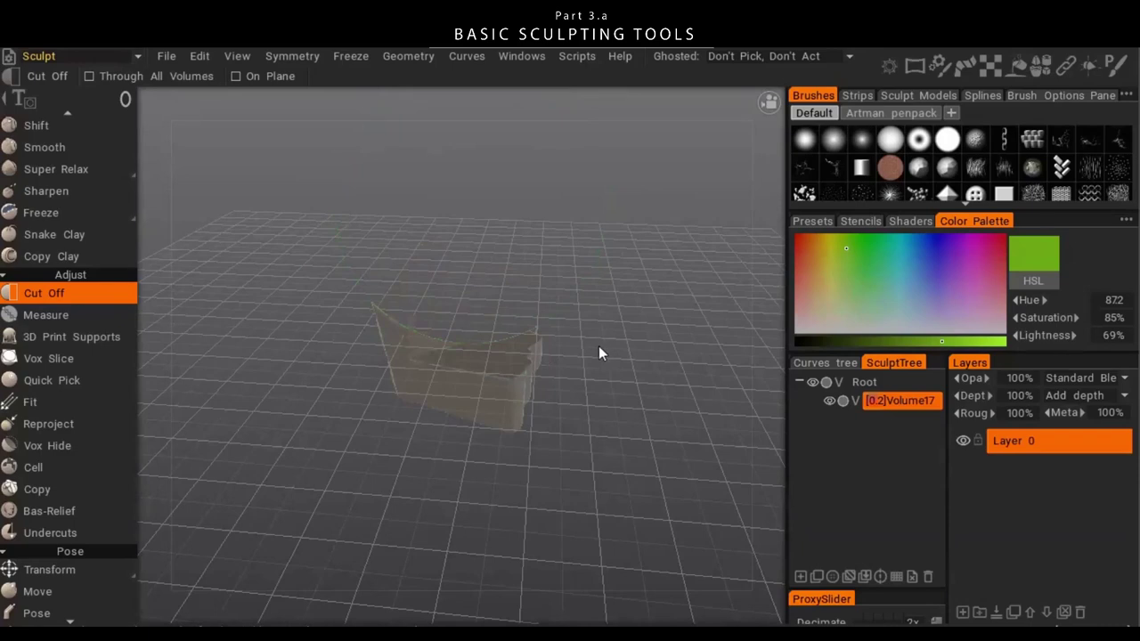
key("ctrl+z")
left_click_drag(509, 224, 535, 278)
key("ctrl+z")
- Choose the closed-curve mode for Cut Off, slice an angled piece off the block's side, and inspect the cut
key("space")
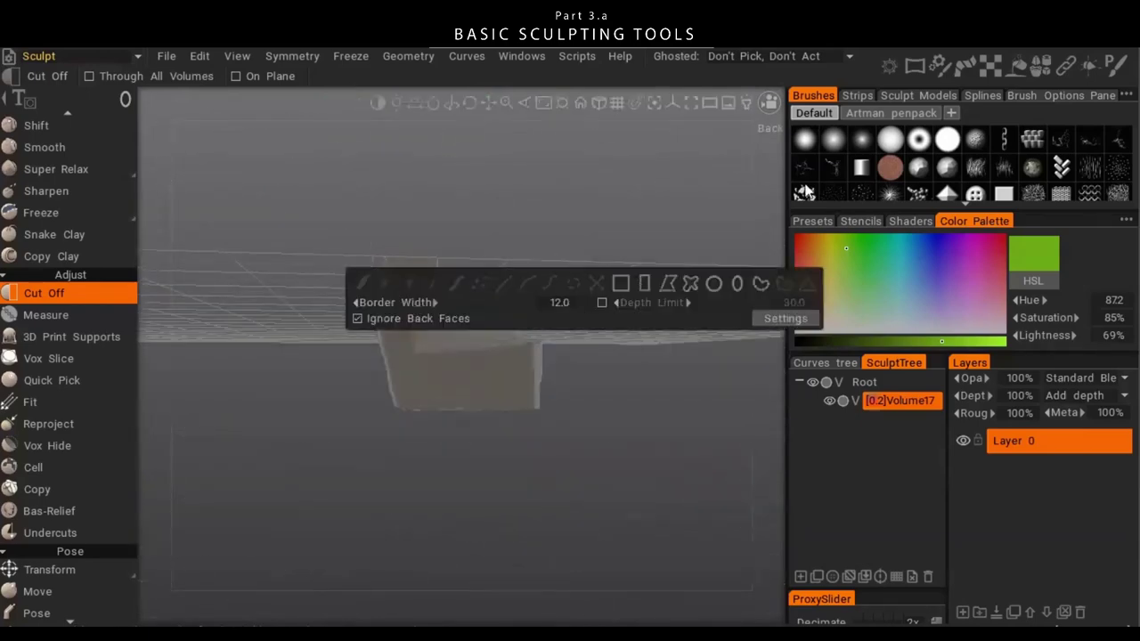
left_click(693, 287)
middle_click_drag(532, 372, 371, 352)
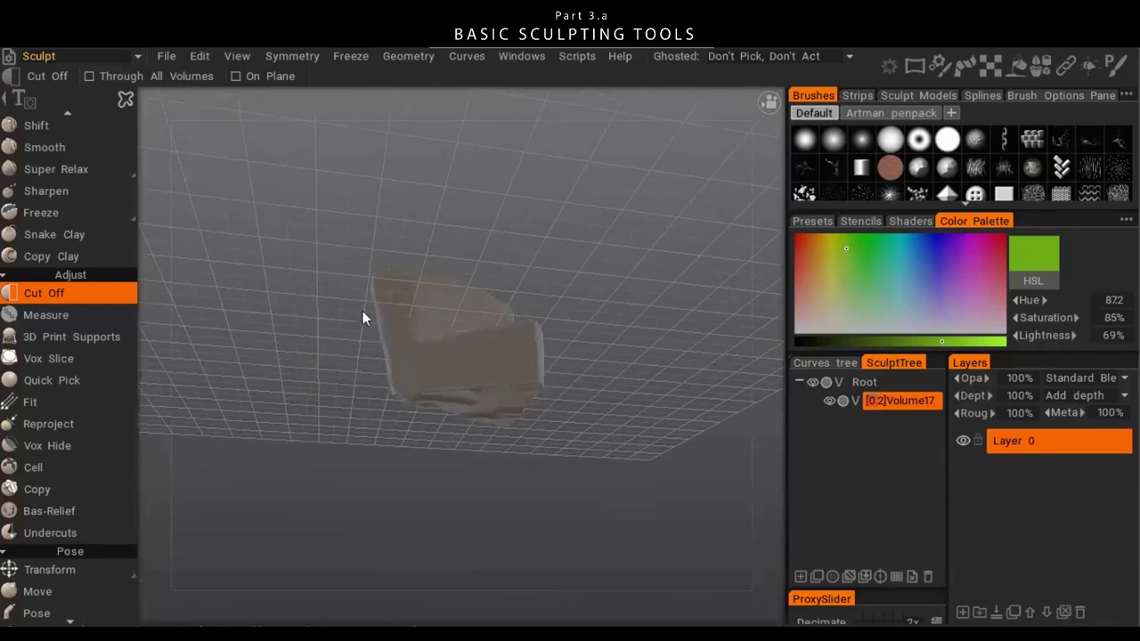
mouse_move(363, 311)
left_mouse_down()
mouse_move(528, 271)
mouse_move(282, 245)
left_mouse_up()
middle_click_drag(522, 313, 570, 276)
- Switch to the Pose tool and turn the block to a straight back view
scroll(98, 369, "down", 2)
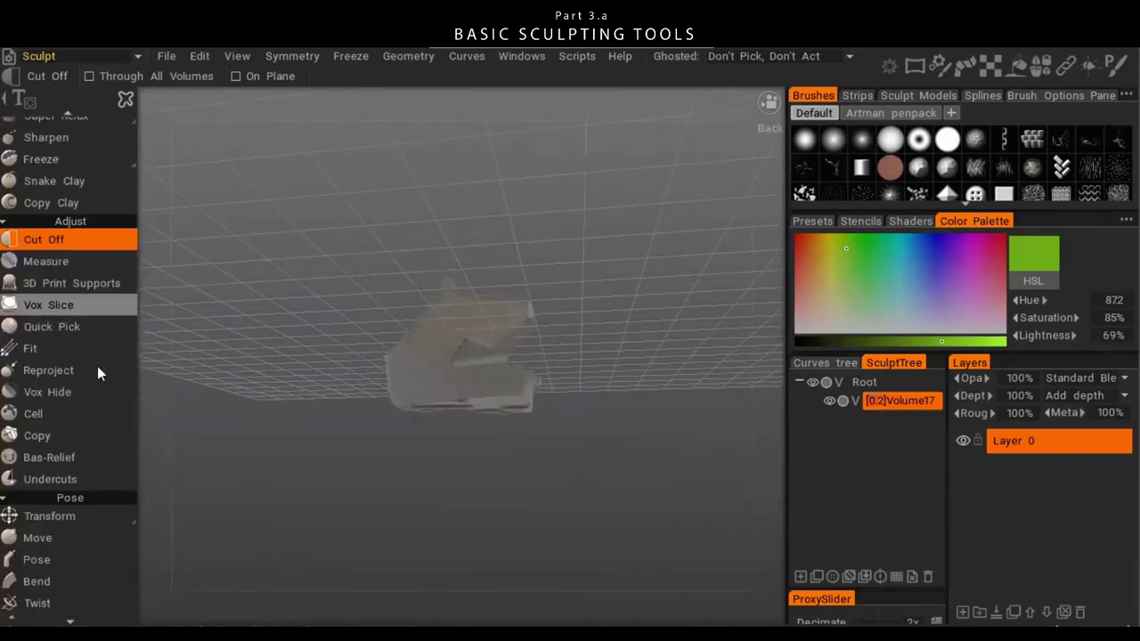
scroll(80, 341, "down", 2)
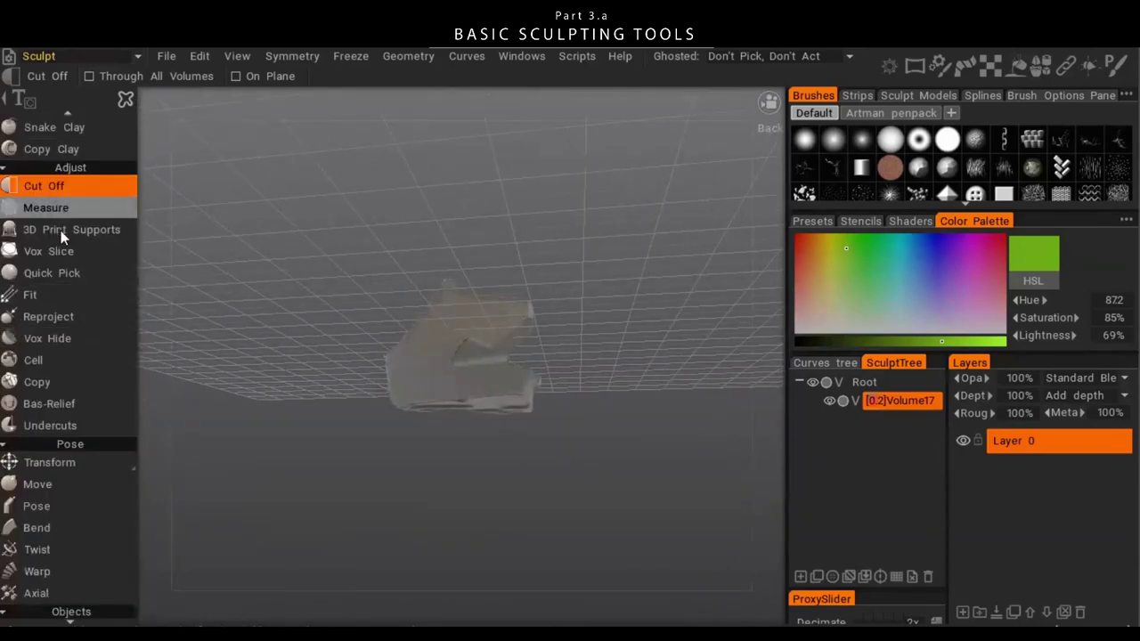
scroll(58, 242, "down", 2)
mouse_move(71, 416)
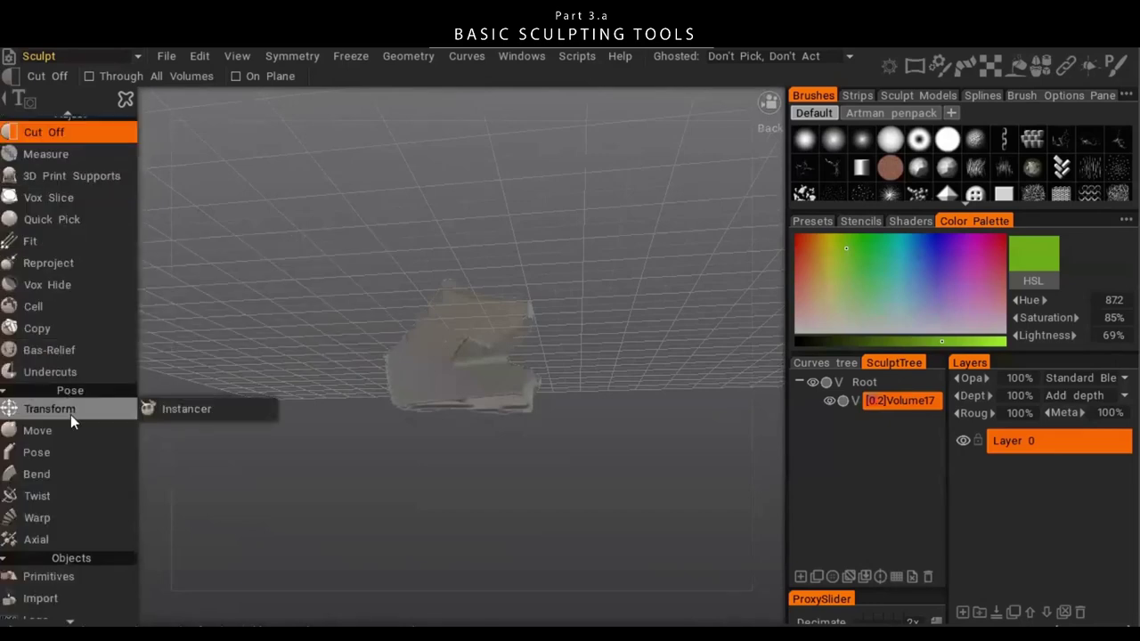
scroll(71, 416, "down", 2)
left_click(43, 401)
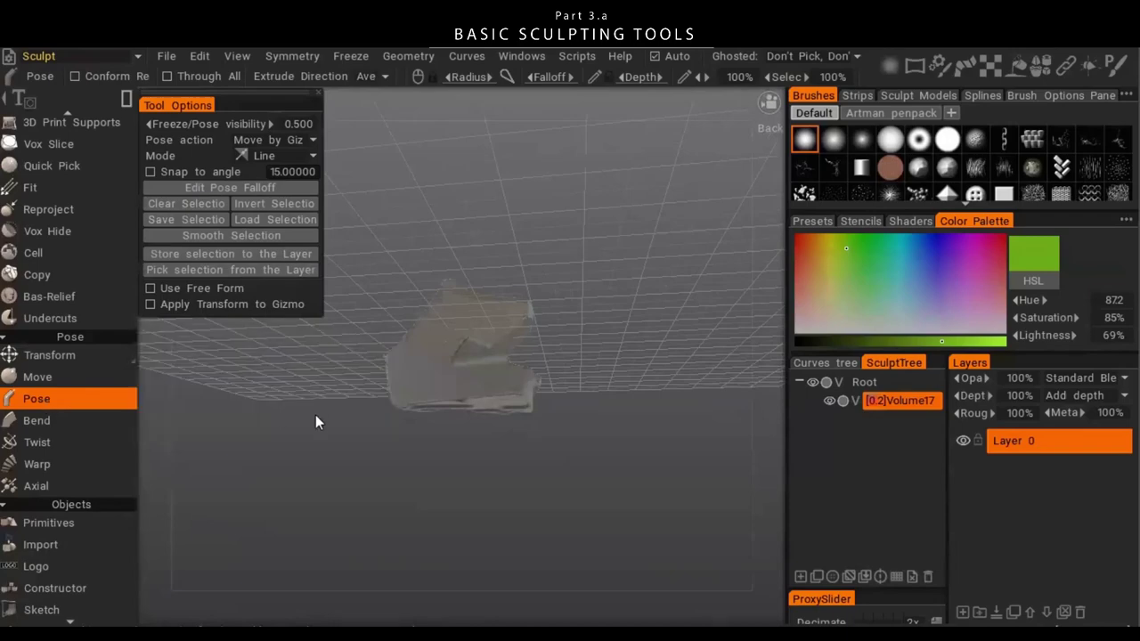
left_click_drag(315, 415, 450, 403)
mouse_move(706, 91)
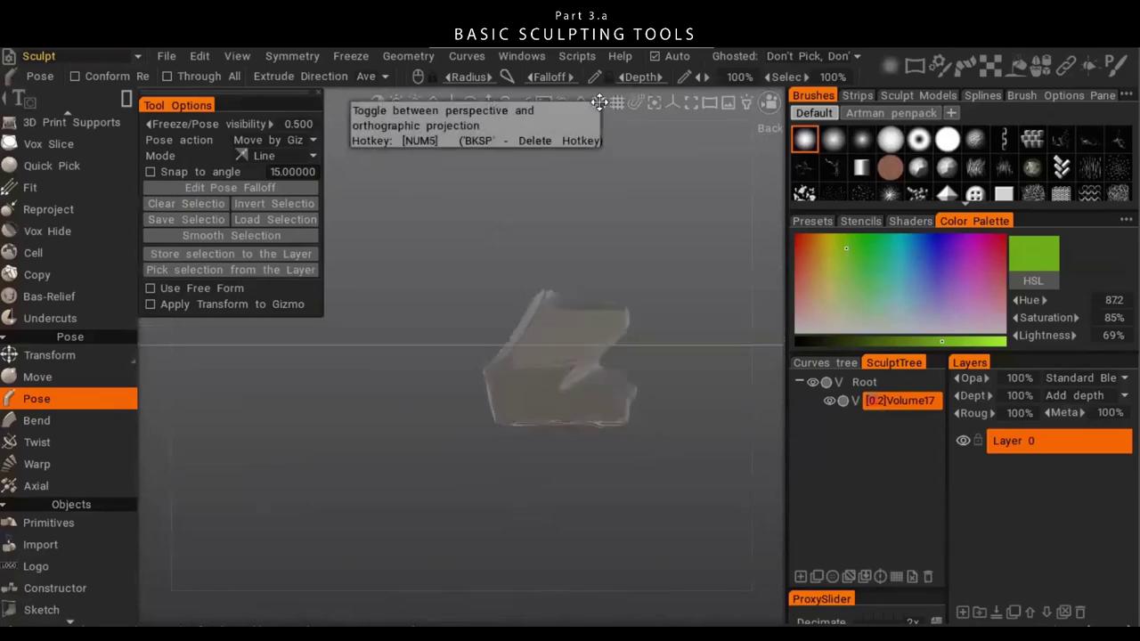
left_click_drag(652, 235, 671, 296)
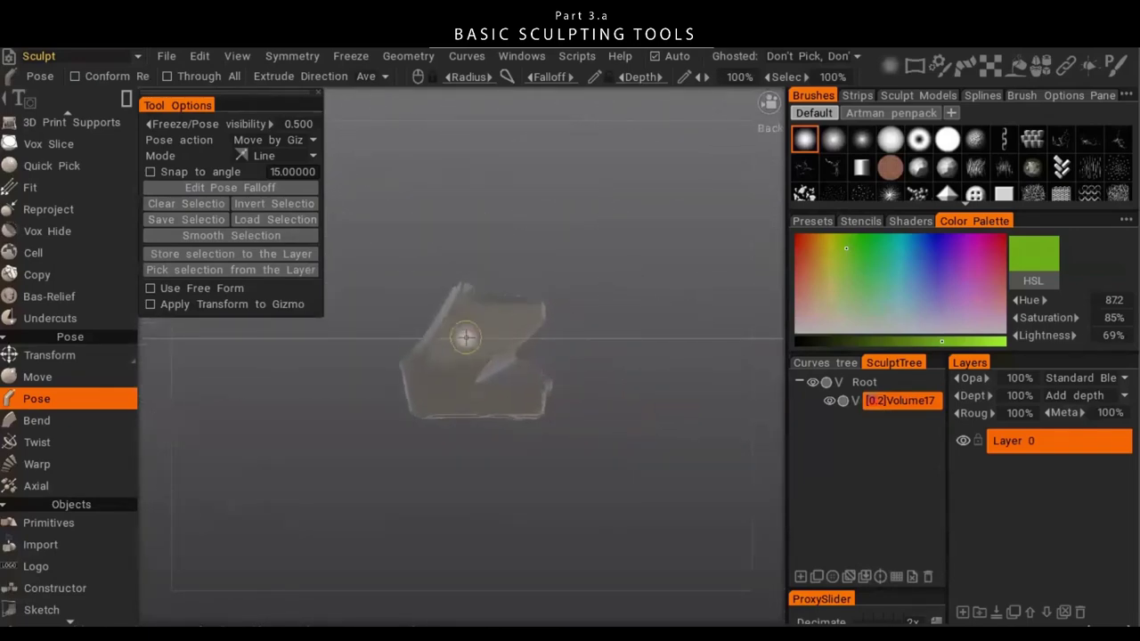
- Choose the rectangle selection mode and select the upper part of the block for posing
key("e")
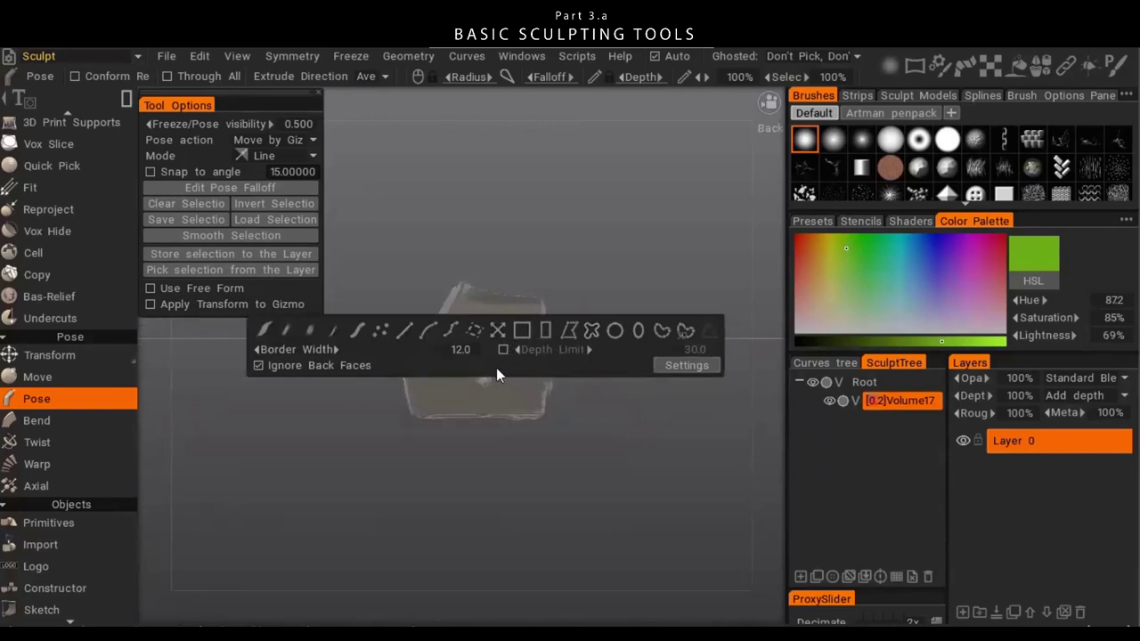
left_click(550, 329)
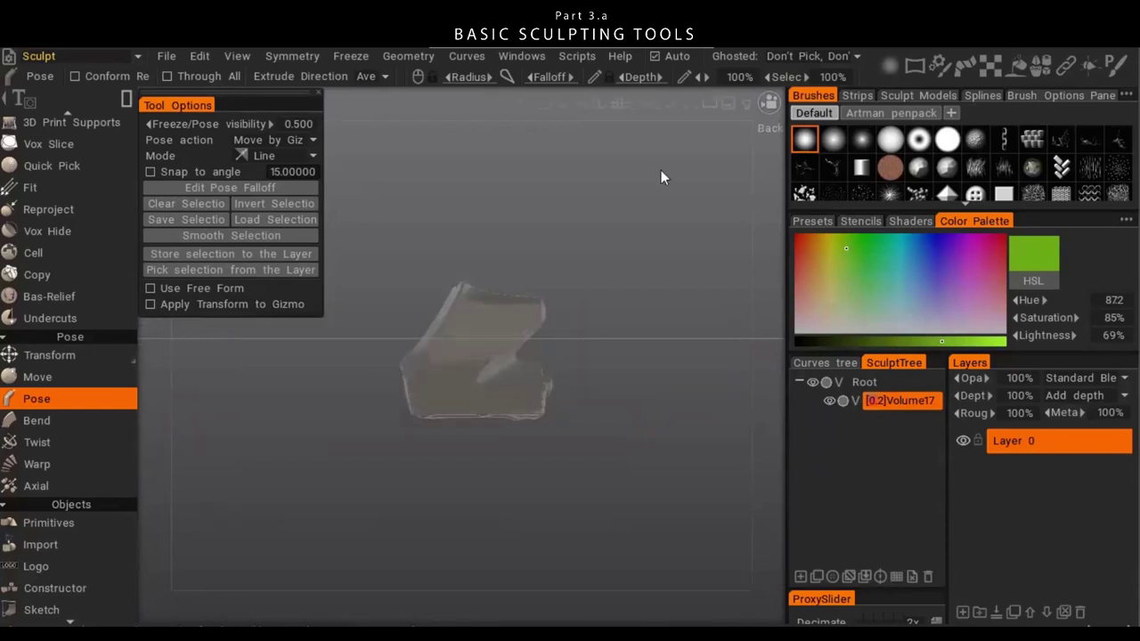
mouse_move(391, 197)
left_mouse_down()
mouse_move(419, 215)
mouse_move(641, 224)
mouse_move(680, 331)
left_mouse_up()
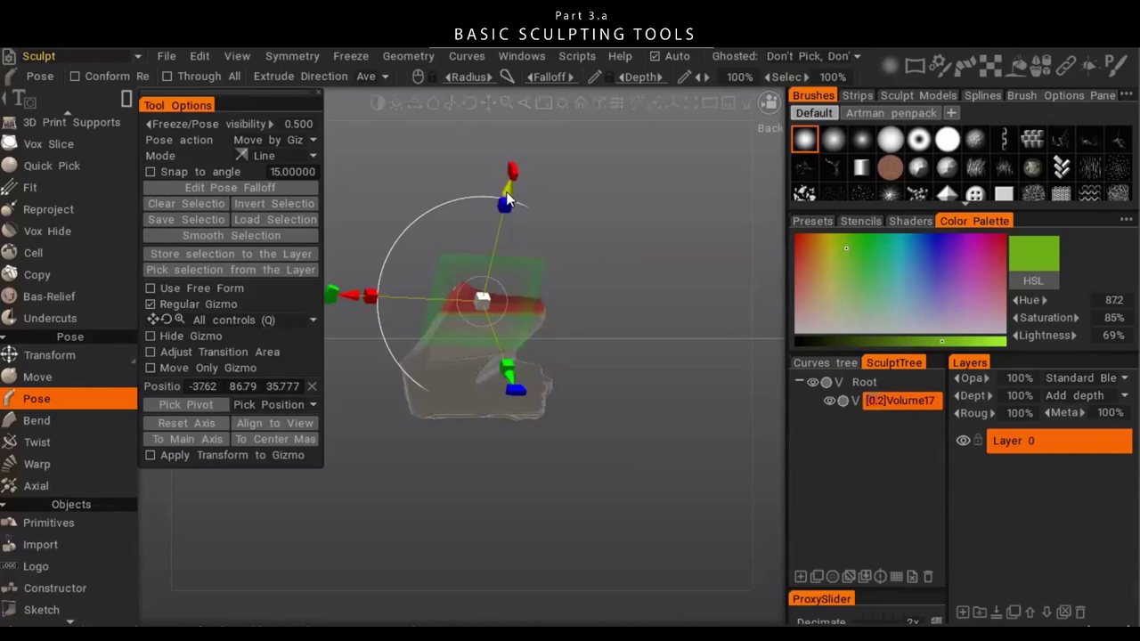
- Stretch the selected top upward and sideways with the gizmo, to about -321, 380, -96
left_click_drag(504, 200, 549, 127)
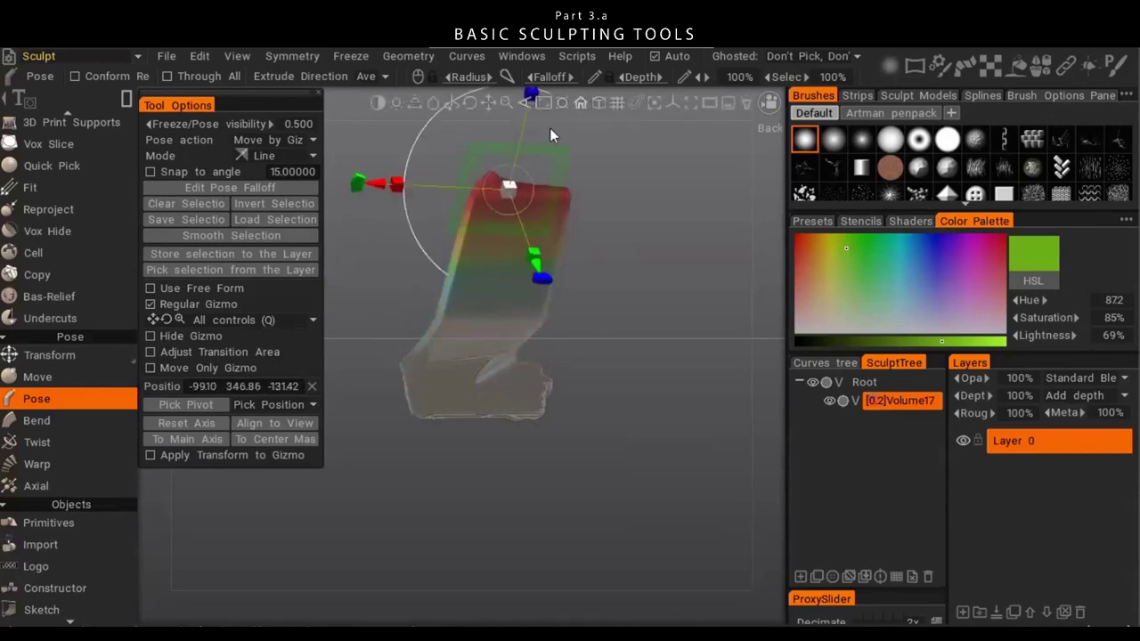
left_click_drag(383, 188, 472, 190)
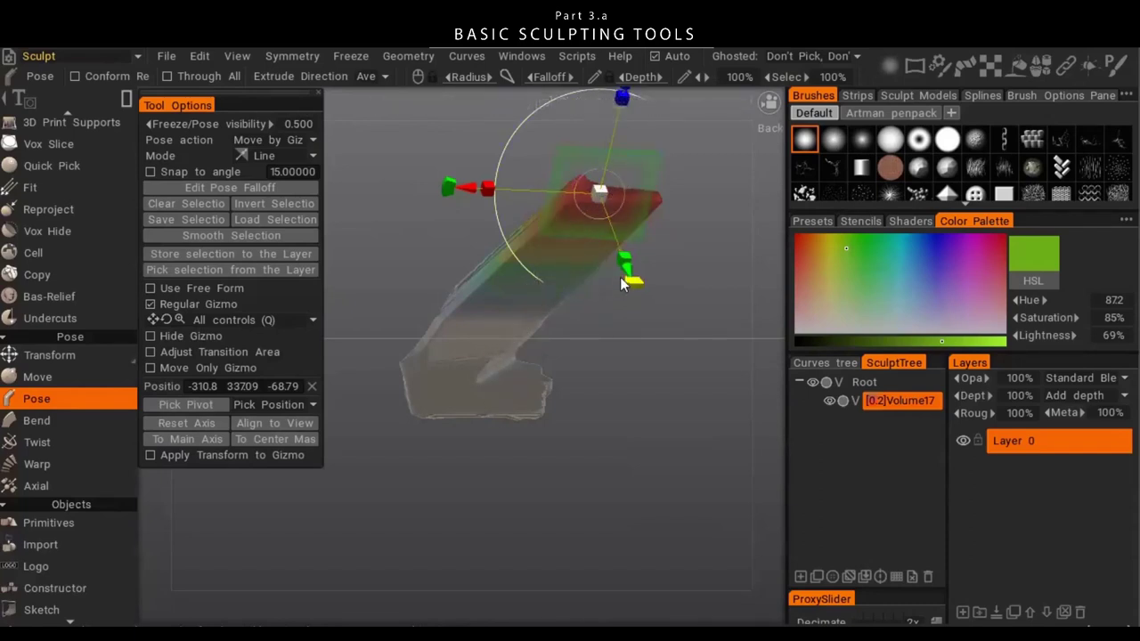
right_click_drag(682, 341, 584, 374)
middle_click_drag(584, 374, 554, 456)
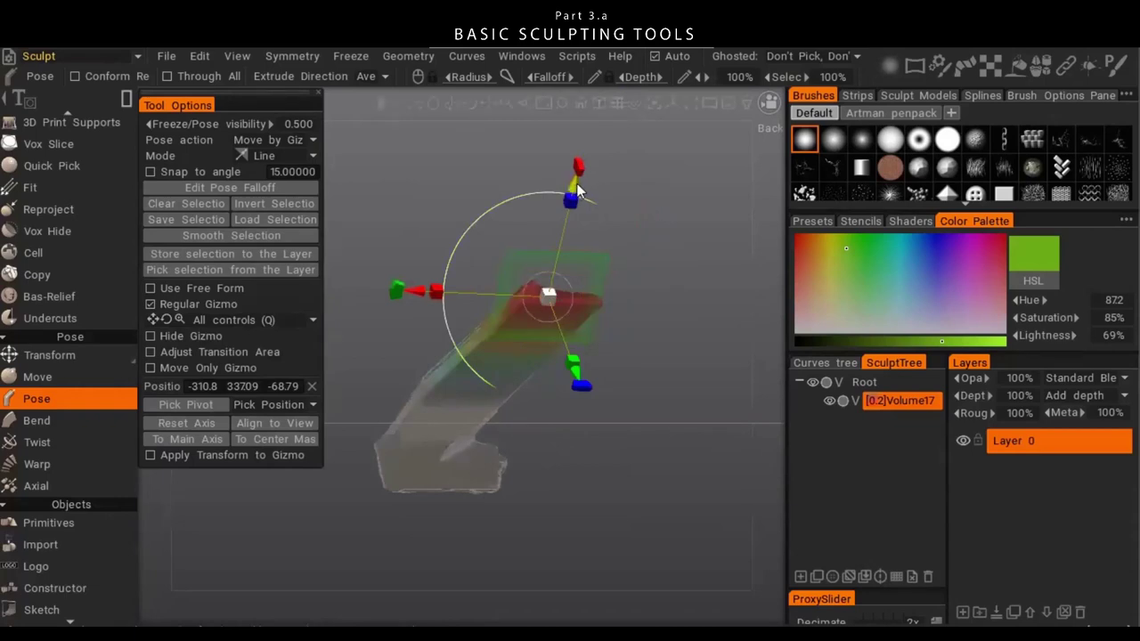
left_click_drag(579, 193, 542, 173)
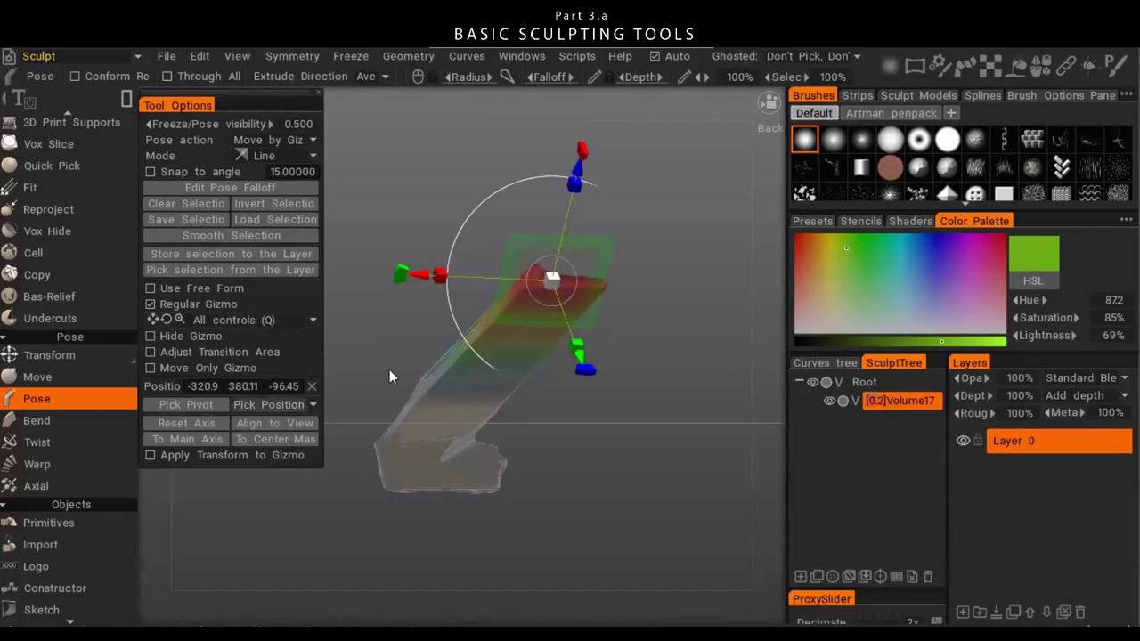
- Align the gizmo to the back view, move the selected top back over the base and lower it to about -124, 304, -96
left_click(297, 423)
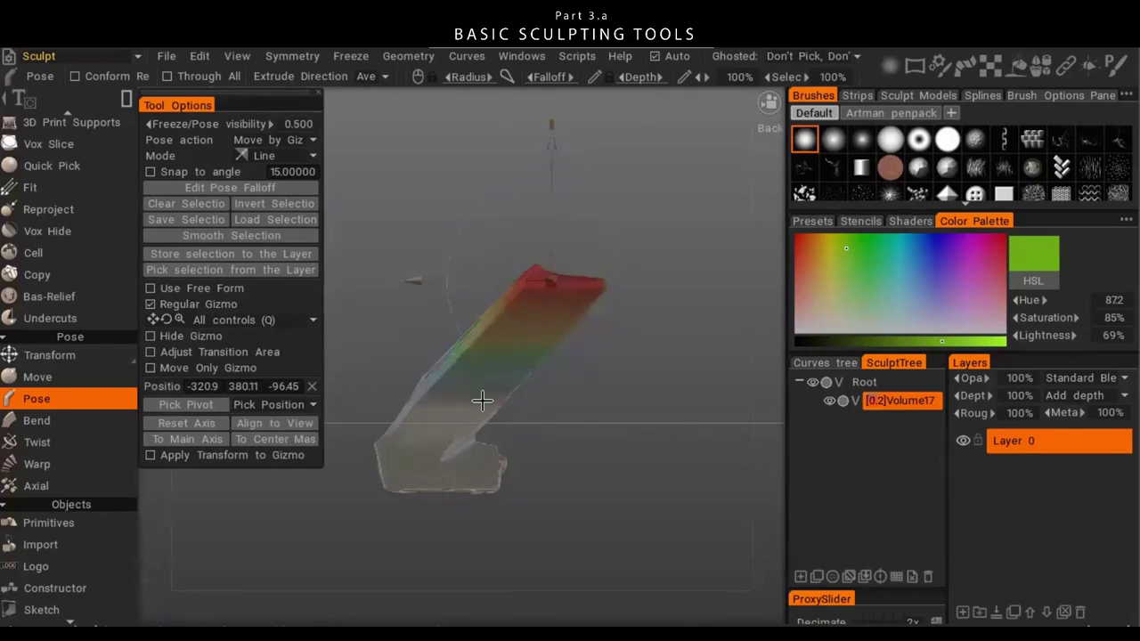
left_click_drag(416, 278, 339, 291)
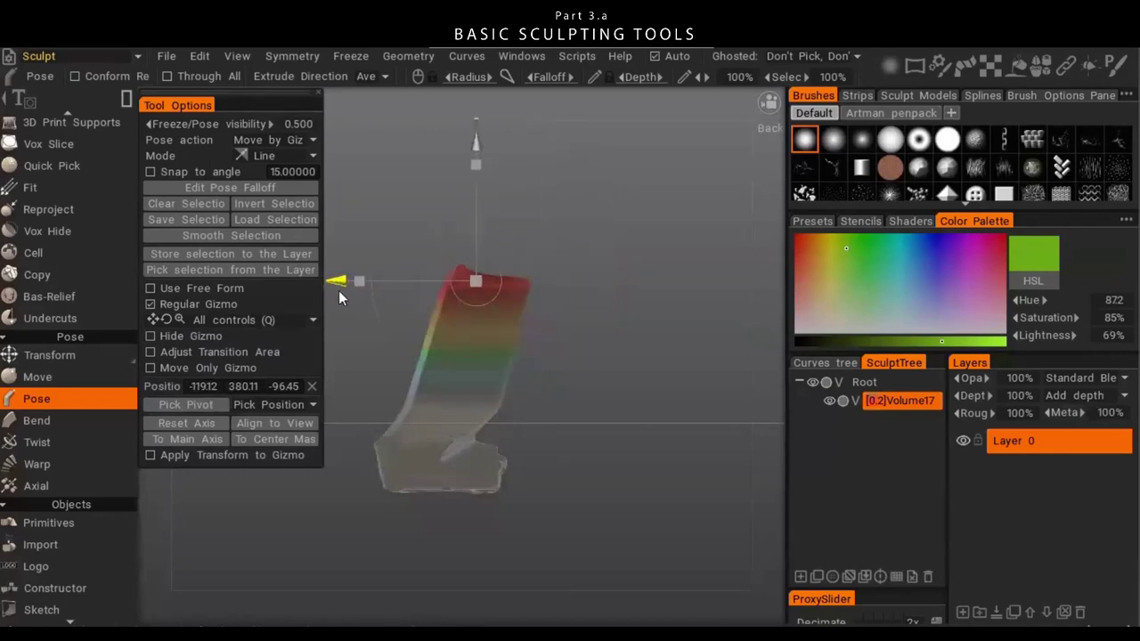
left_click_drag(479, 150, 479, 178)
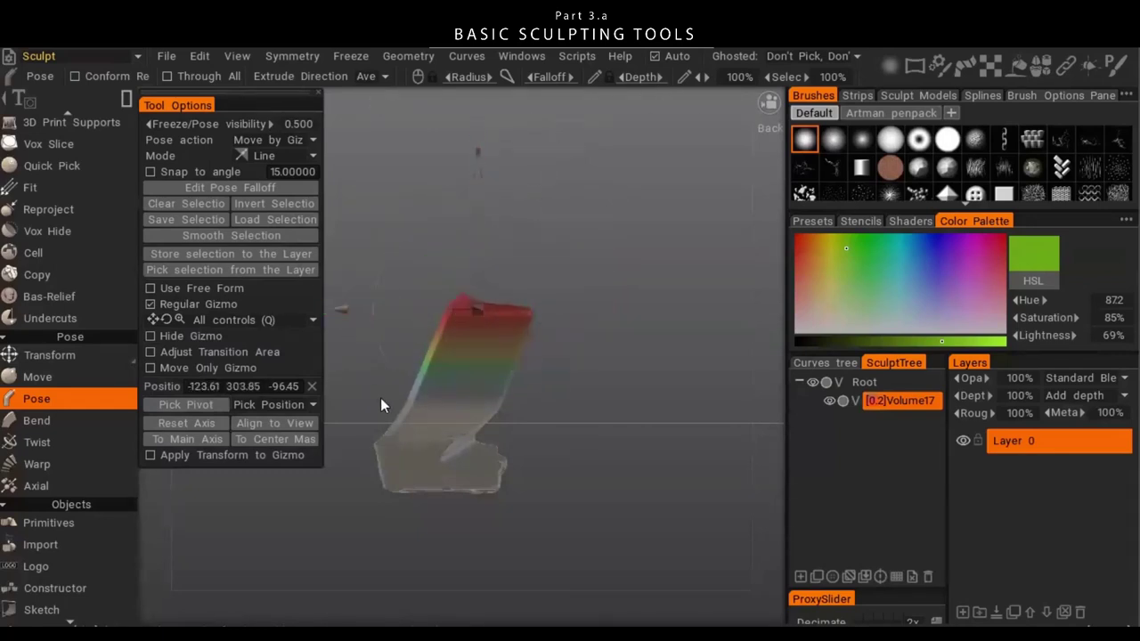
middle_click_drag(422, 454, 487, 445)
left_click_drag(409, 279, 458, 283)
key("ctrl+z")
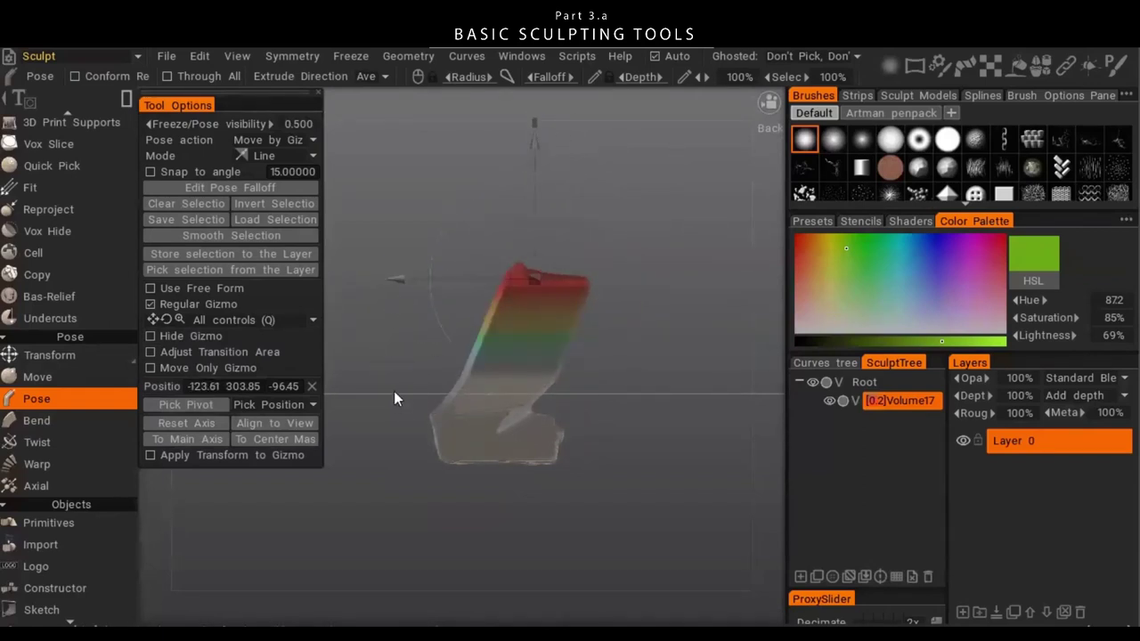
- From the right side view, align the gizmo to the view and move the selected top sideways and down to about -76, 225, 96
left_click_drag(389, 348, 544, 368)
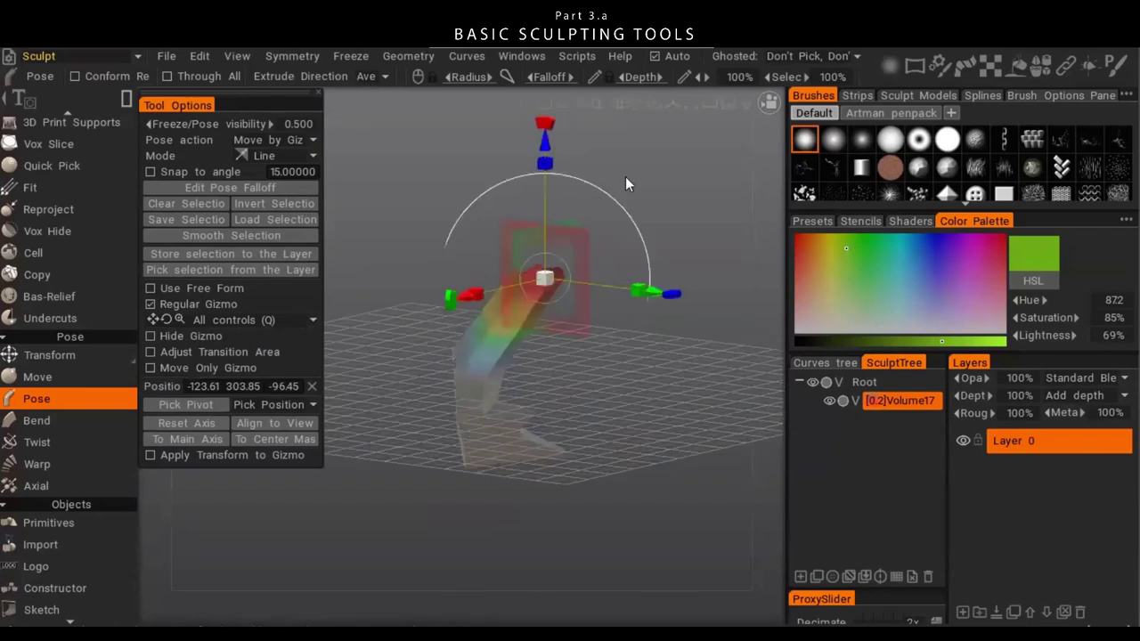
left_click_drag(633, 356, 650, 408)
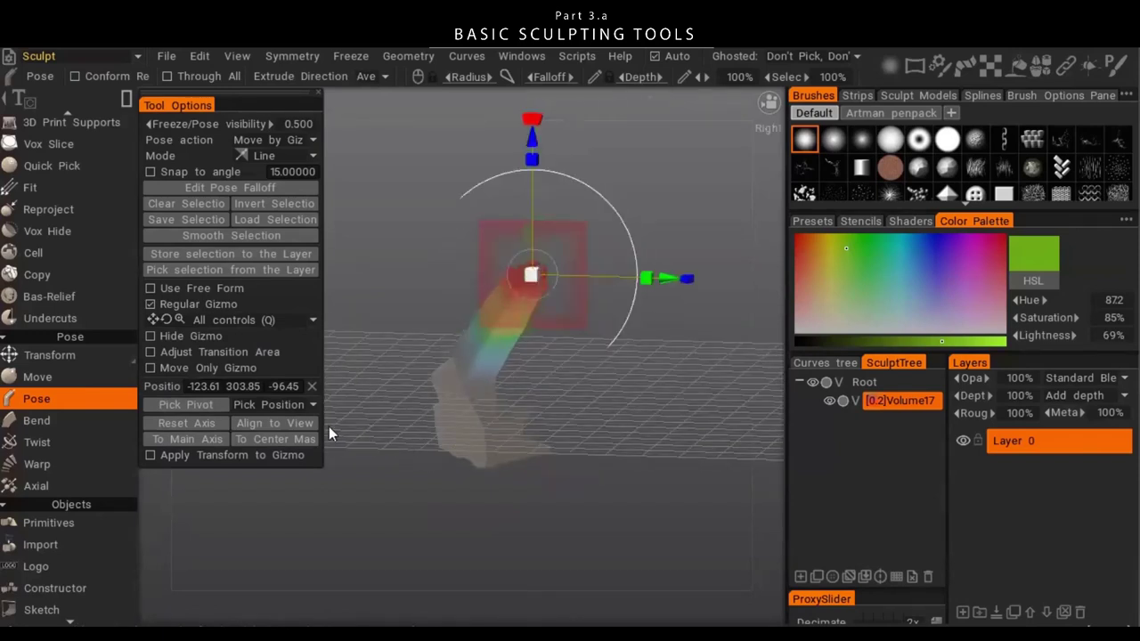
left_click(304, 421)
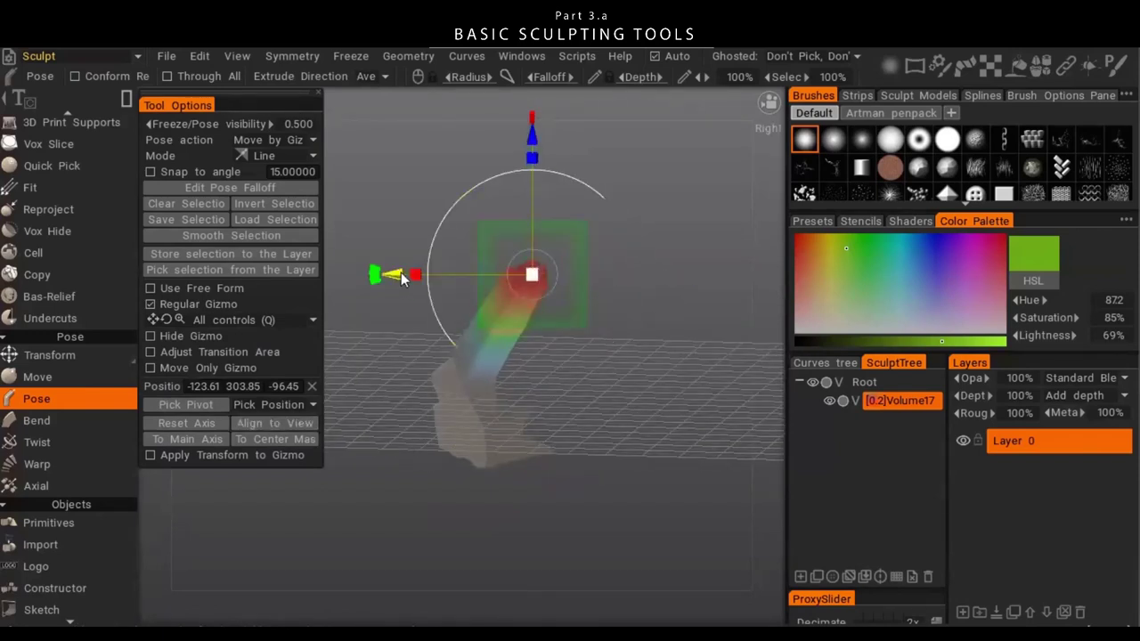
left_click_drag(401, 279, 339, 294)
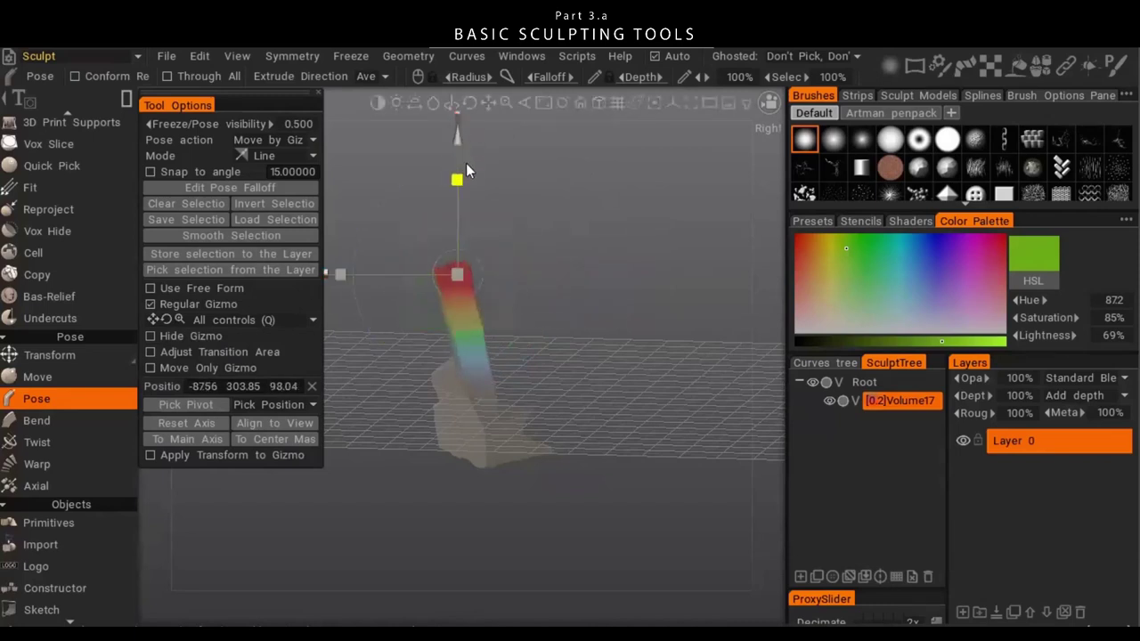
mouse_move(465, 163)
left_mouse_down()
mouse_move(471, 243)
mouse_move(490, 201)
mouse_move(496, 265)
mouse_move(462, 184)
mouse_move(464, 129)
mouse_move(475, 186)
mouse_move(476, 173)
left_mouse_up()
middle_click_drag(513, 312, 577, 292)
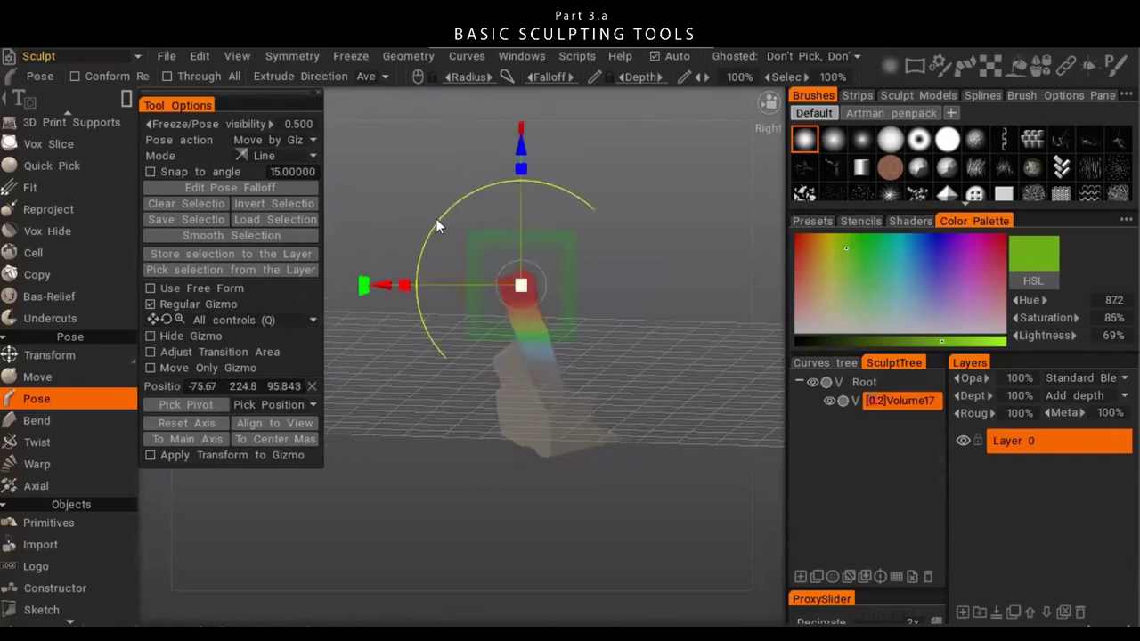
- Rotate the selected top, pull it outward into a curved arm at about -163, 286, -322, and clear the selection
left_click_drag(436, 218, 574, 201)
left_click_drag(388, 307, 558, 281)
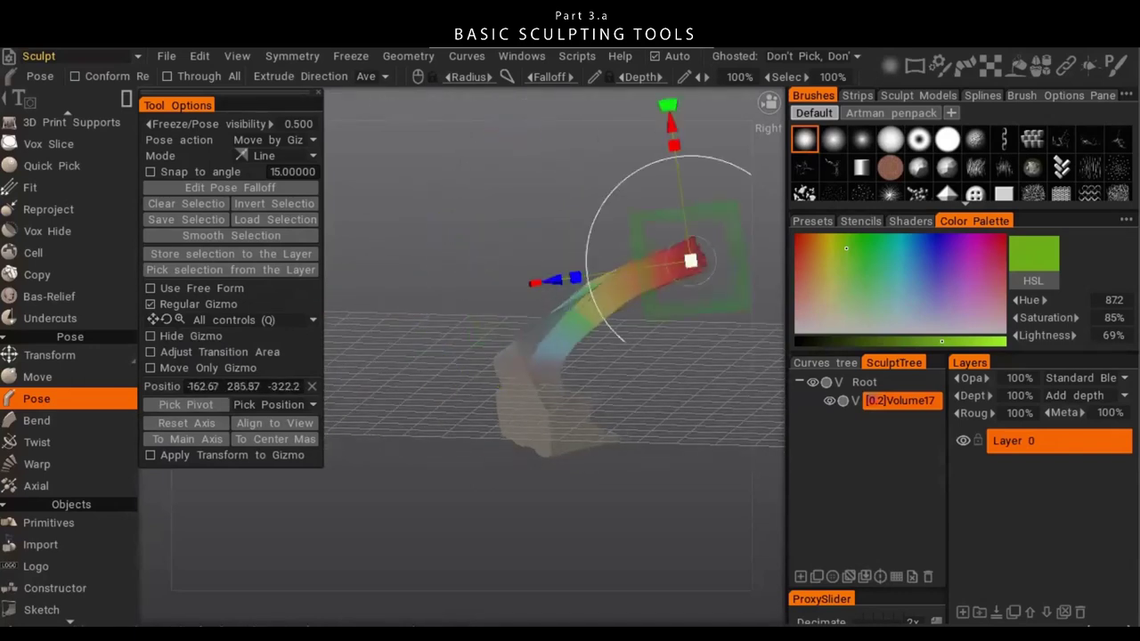
left_click_drag(554, 398, 499, 407, "alt")
key("ctrl+d")
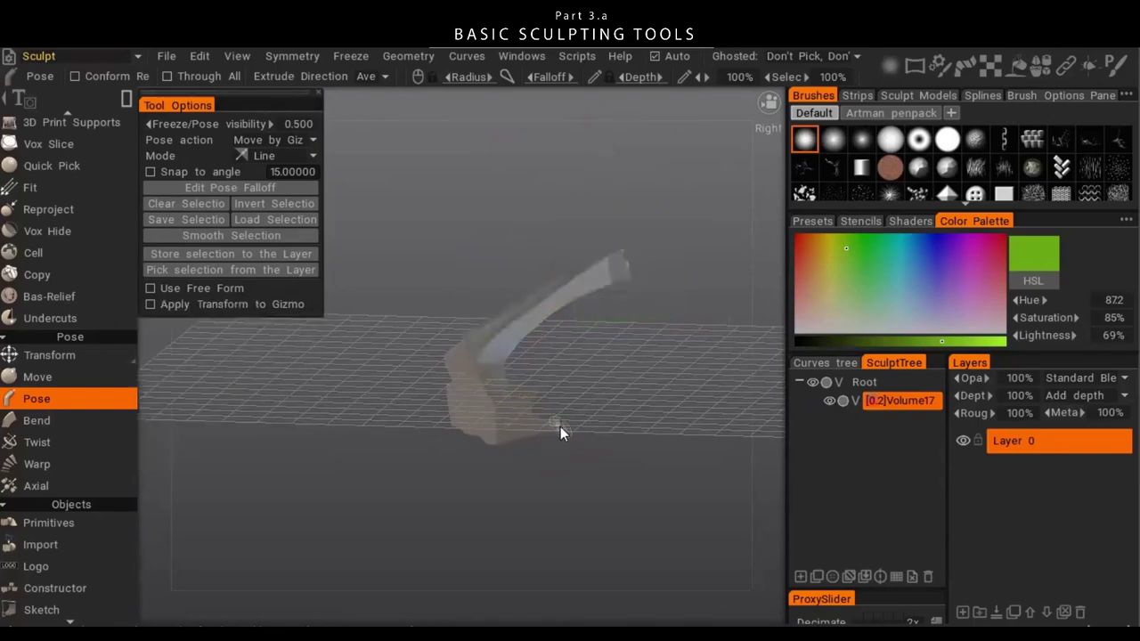
- From the right side view, select the base's side opposite the arm and pull it outward and upward to about -56, 164, 169
mouse_move(627, 293)
left_mouse_down()
mouse_move(597, 395)
mouse_move(710, 374)
mouse_move(445, 415)
mouse_move(574, 432)
mouse_move(565, 331)
left_mouse_up()
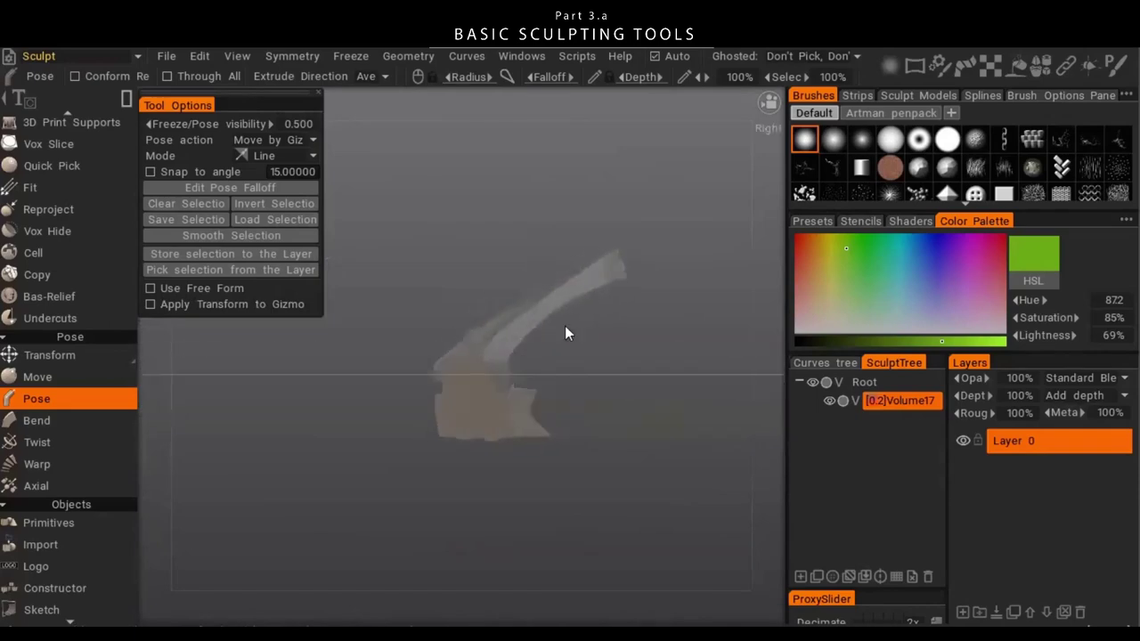
key("e")
left_click(580, 375)
left_click_drag(386, 275, 473, 495)
left_click_drag(488, 418, 479, 427)
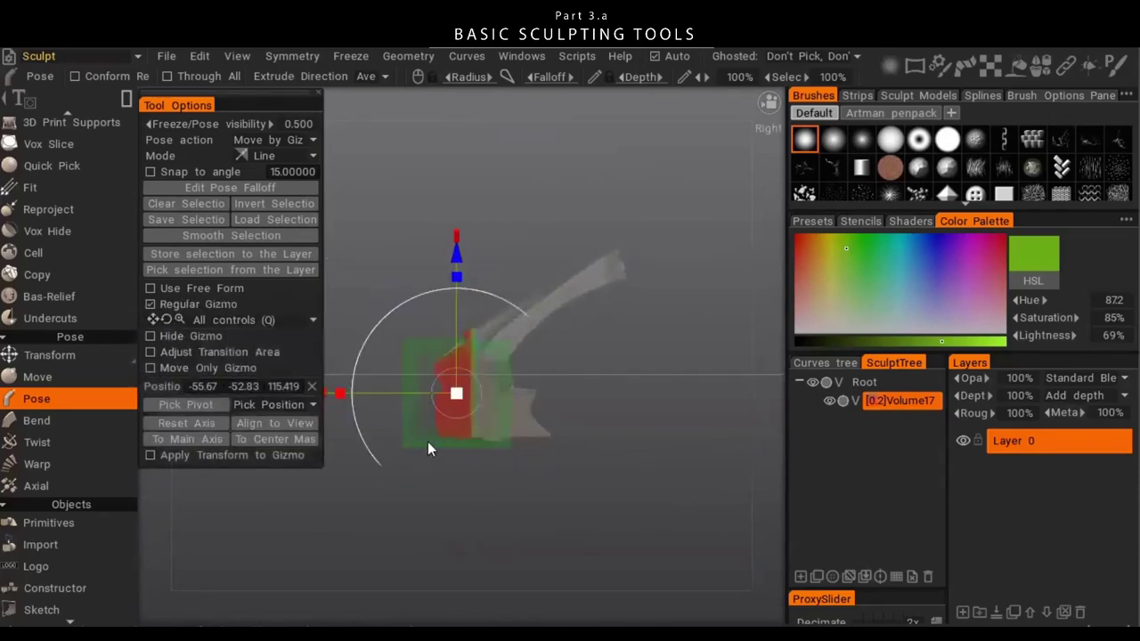
middle_click_drag(429, 444, 581, 407)
left_click_drag(463, 359, 394, 374)
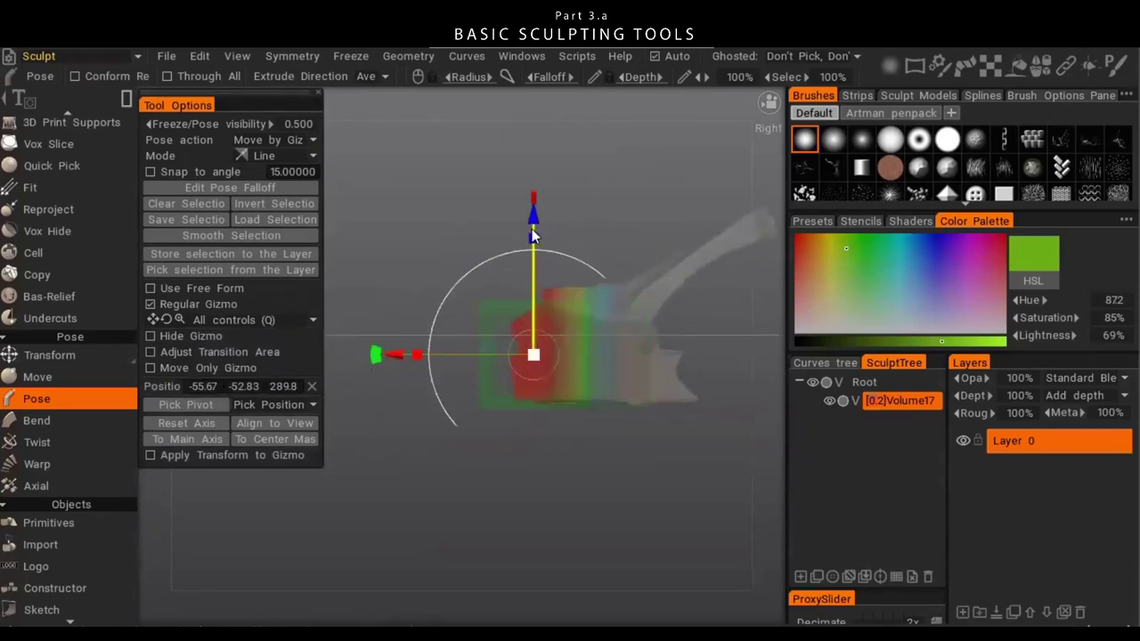
left_click_drag(533, 230, 534, 148)
left_click_drag(397, 273, 444, 274)
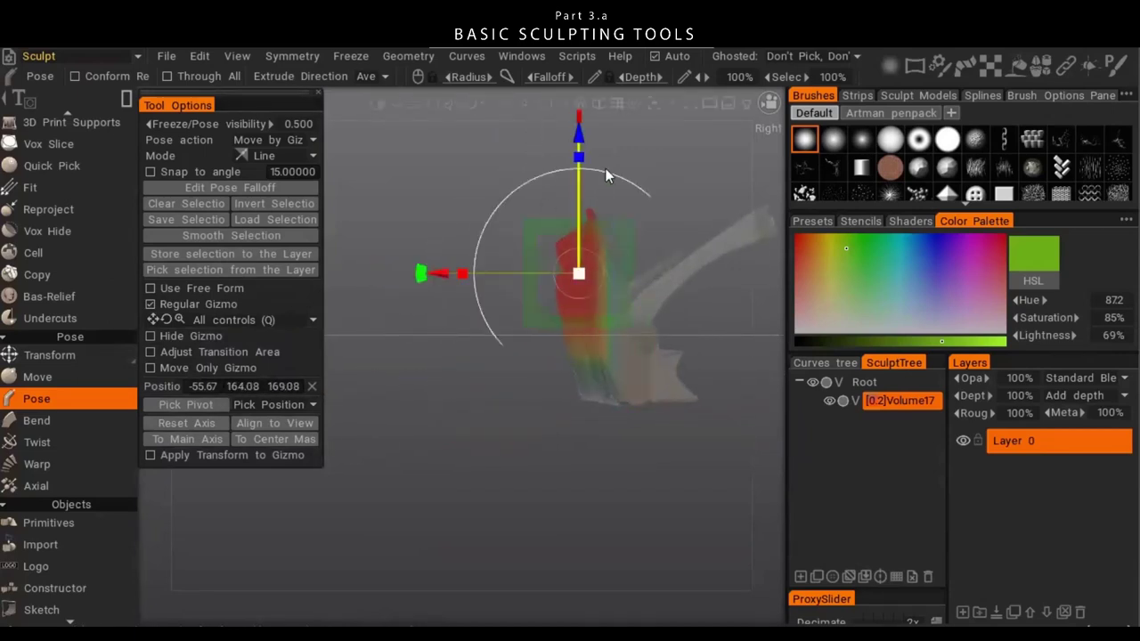
middle_click_drag(503, 363, 412, 407)
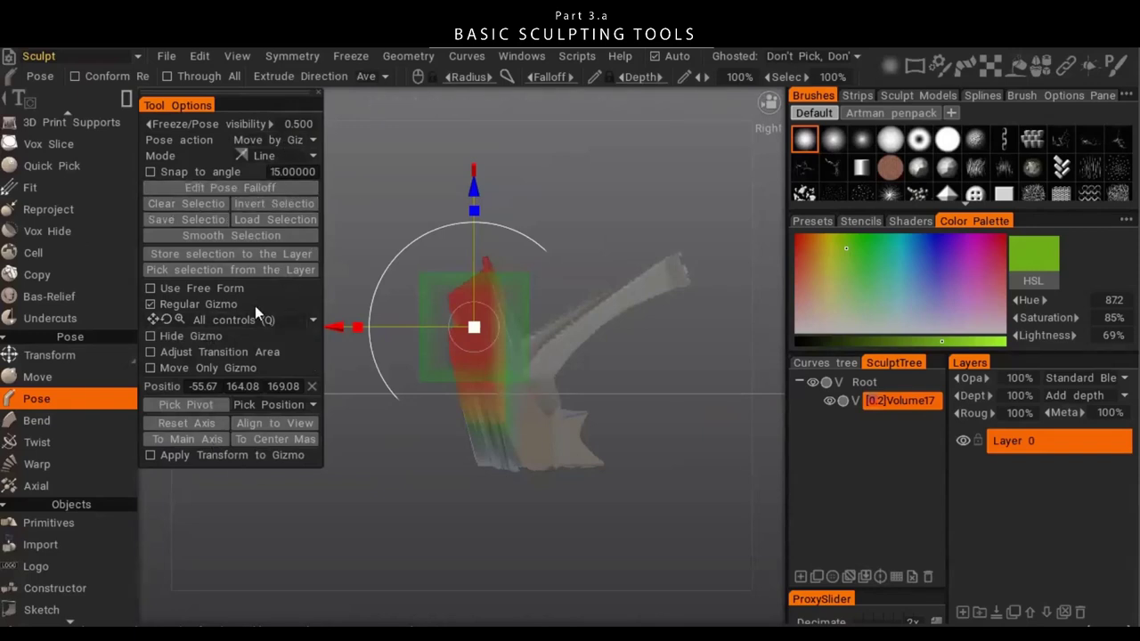
- Try to define a new hotkey for the gizmo's Align to View command
middle_click_drag(377, 416, 484, 377)
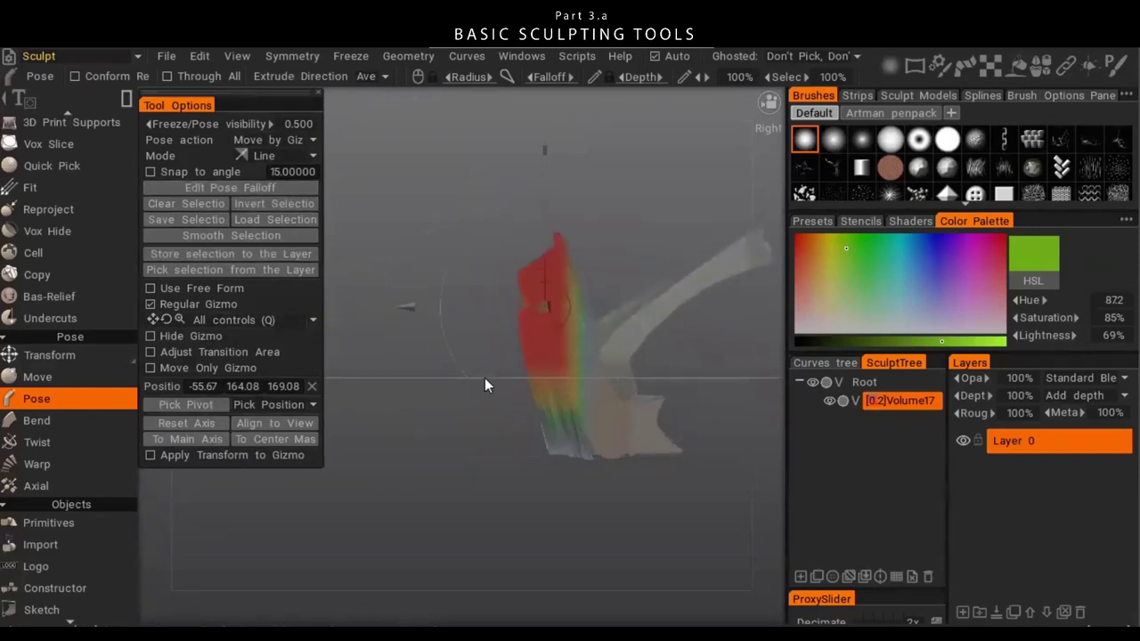
scroll(423, 379, "down", 1)
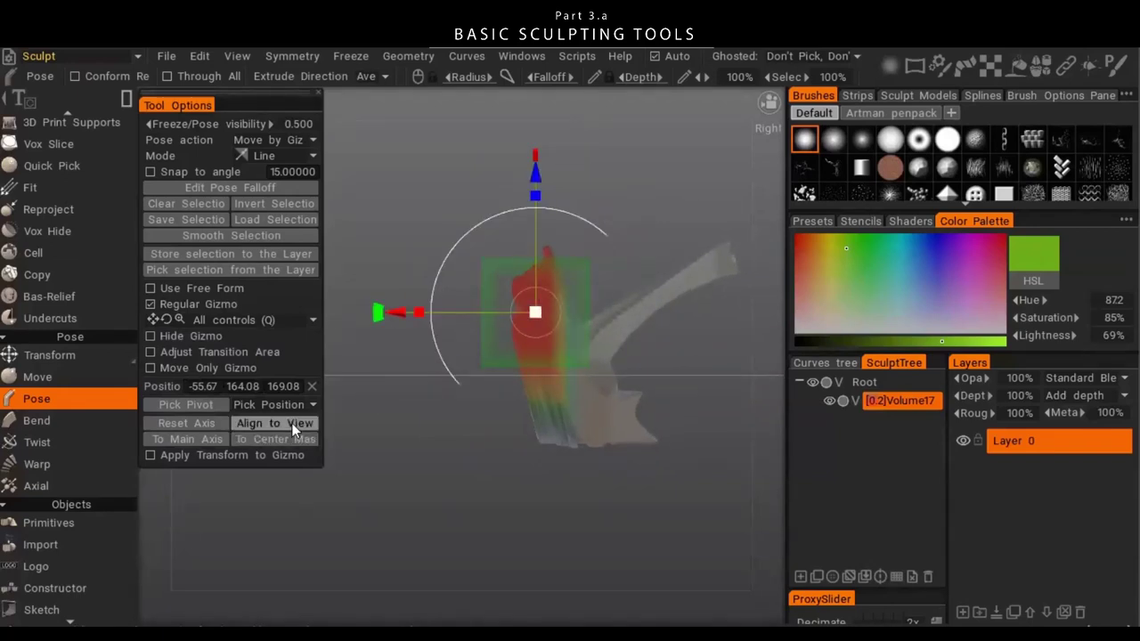
left_click(293, 425)
key("End")
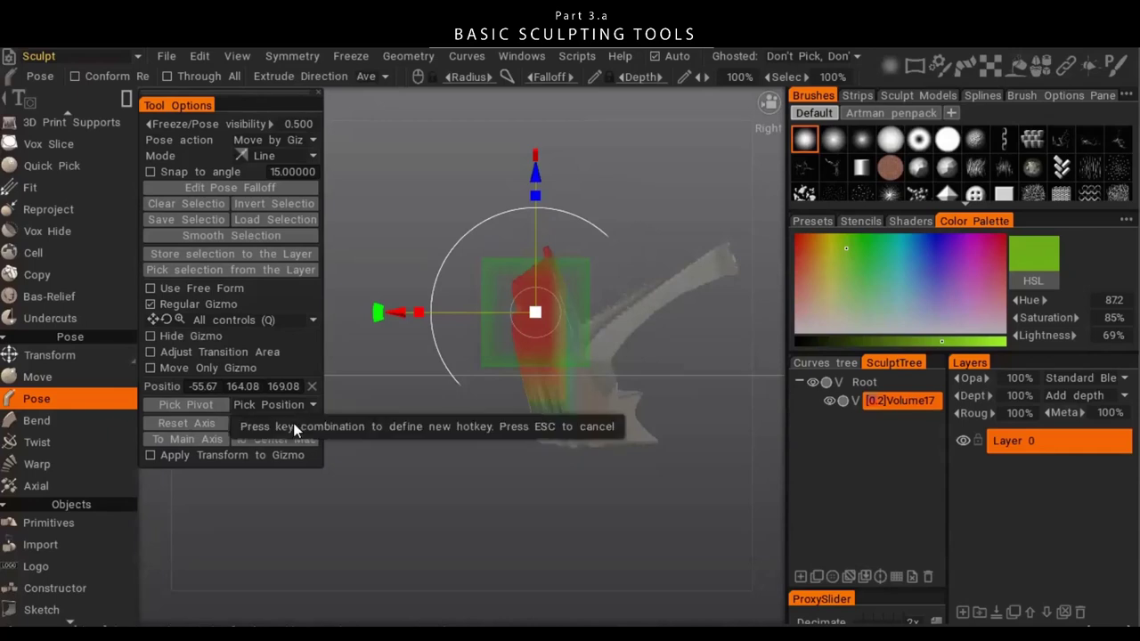
key("Escape")
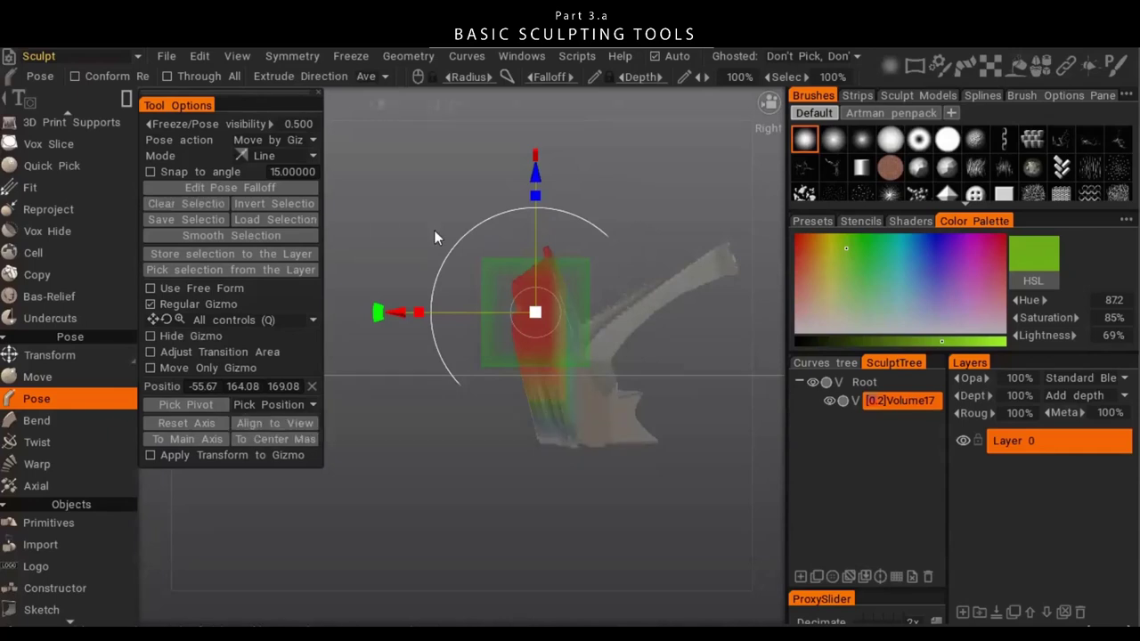
- Clear the selection, select the middle of the arm, align the gizmo to the view and stretch it outward to about -32, 225, -584
key("shift")
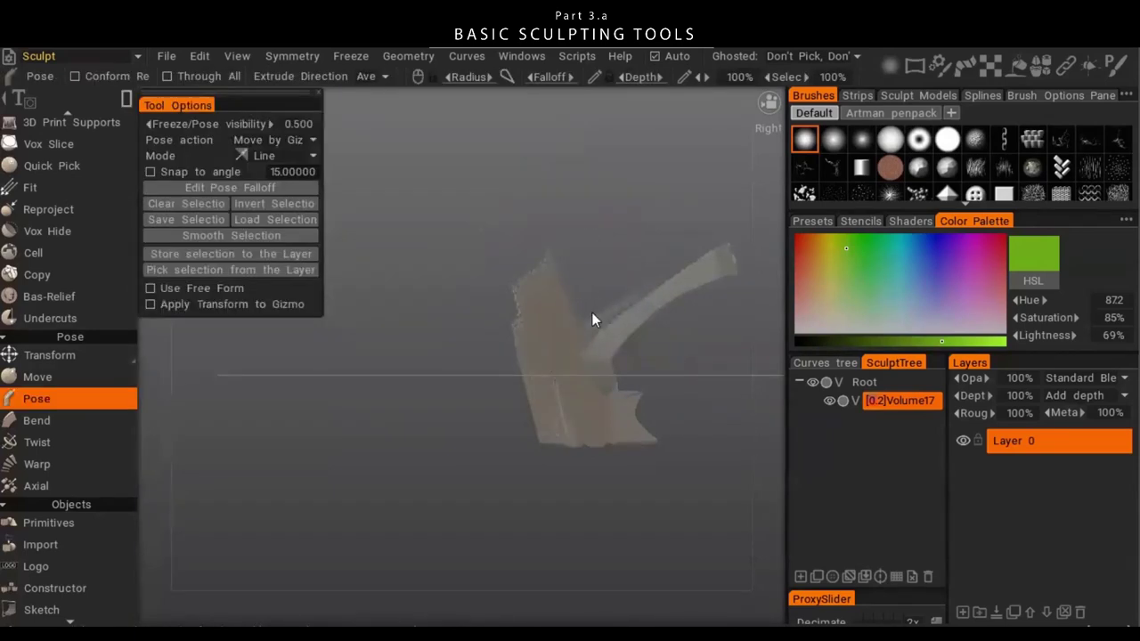
key("space")
left_click(653, 298)
mouse_move(626, 224)
left_mouse_down()
mouse_move(670, 233)
mouse_move(708, 334)
left_mouse_up()
middle_click_drag(713, 298, 549, 254)
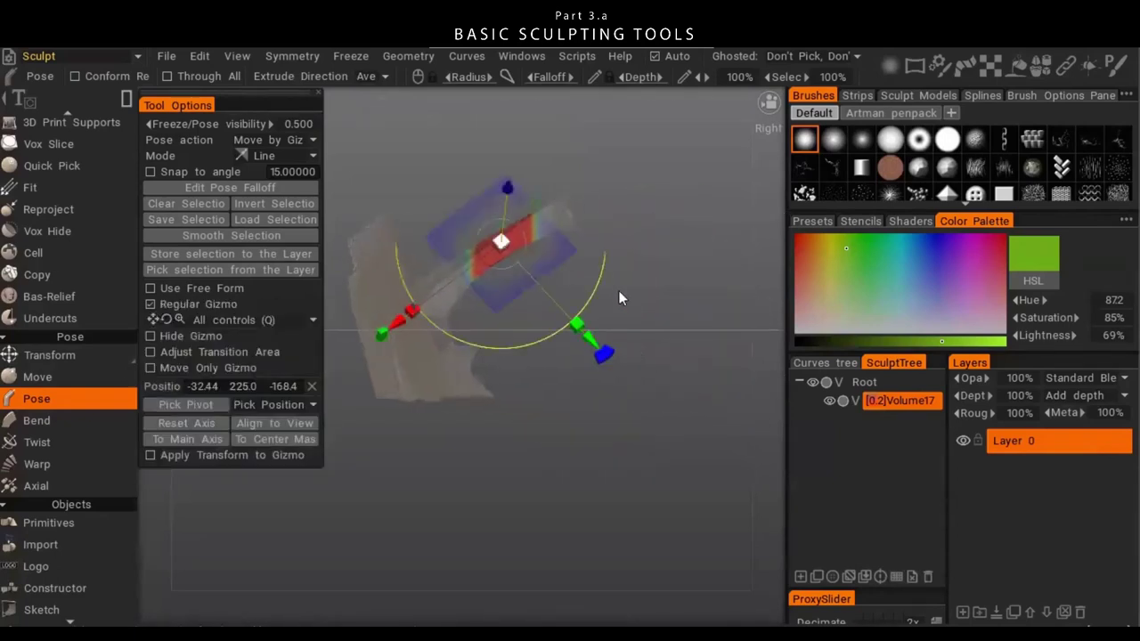
key("Return")
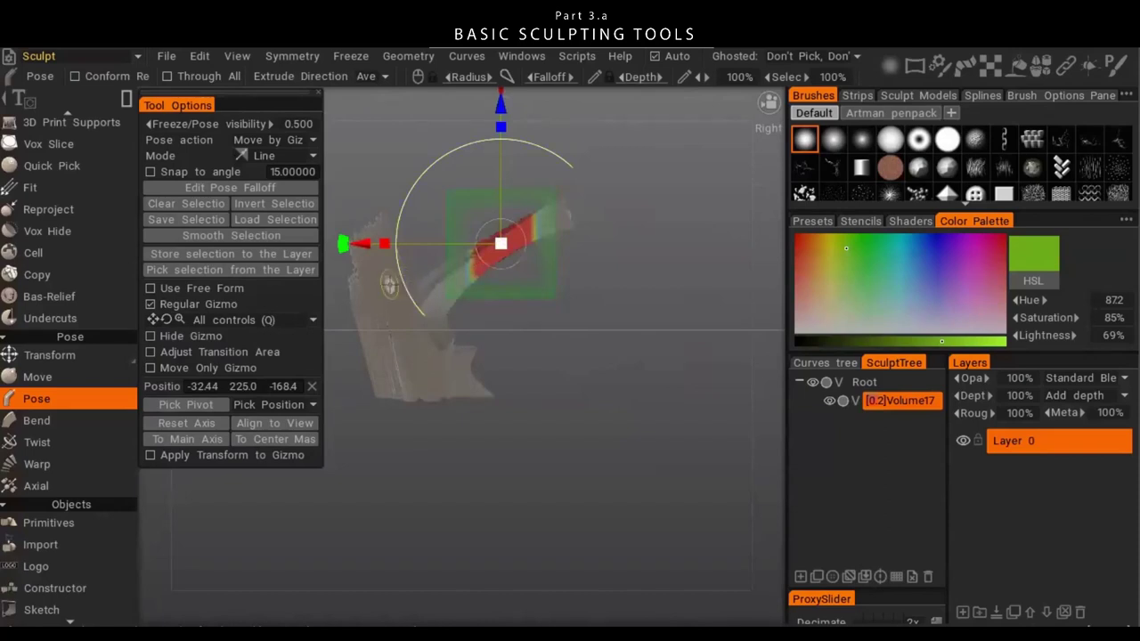
left_click_drag(354, 244, 520, 243)
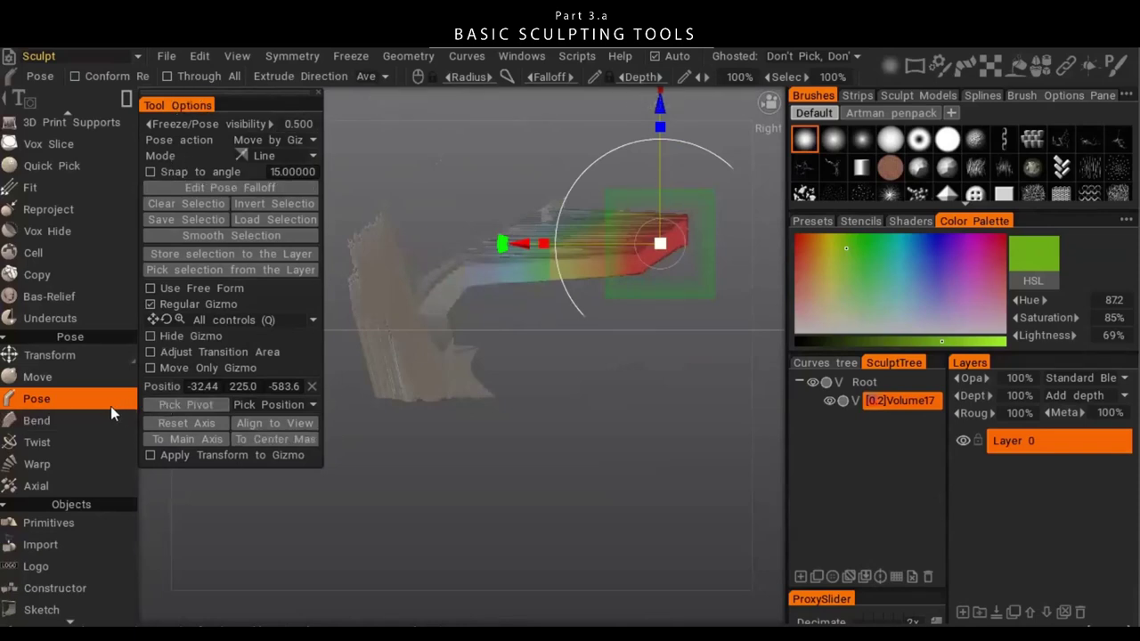
middle_click_drag(501, 286, 532, 328)
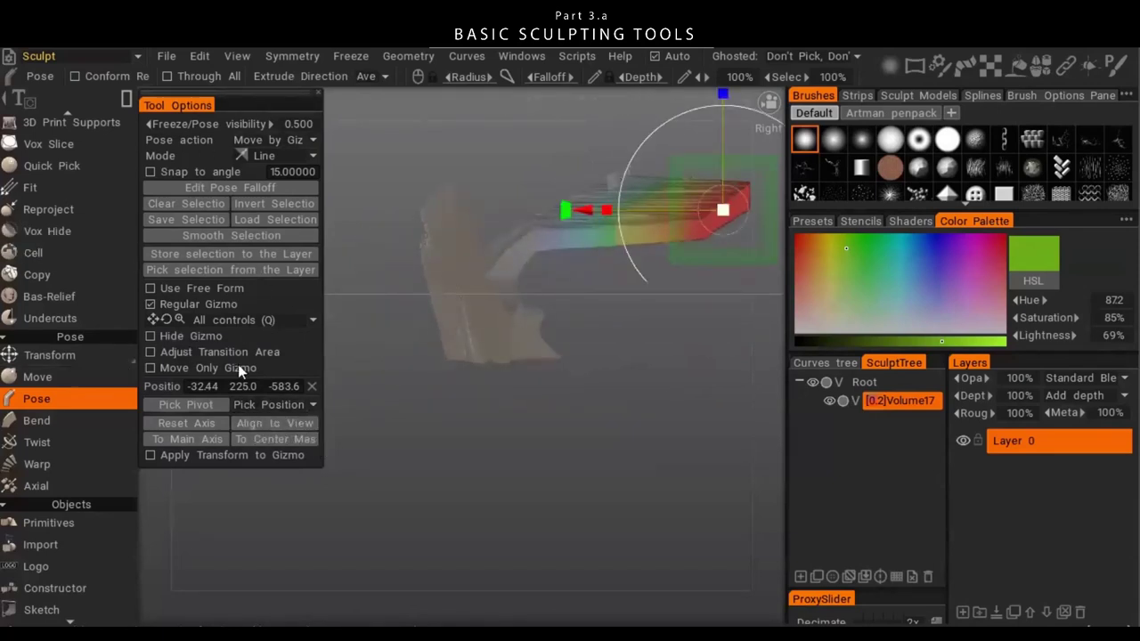
mouse_move(479, 321)
middle_mouse_down("shift")
mouse_move(450, 402)
mouse_move(393, 369)
mouse_move(674, 316)
mouse_move(730, 198)
mouse_move(372, 247)
mouse_move(659, 405)
mouse_move(501, 324)
mouse_move(544, 264)
mouse_move(649, 173)
mouse_move(528, 392)
mouse_move(682, 283)
mouse_move(683, 214)
mouse_move(650, 278)
mouse_move(579, 291)
middle_mouse_up("shift")
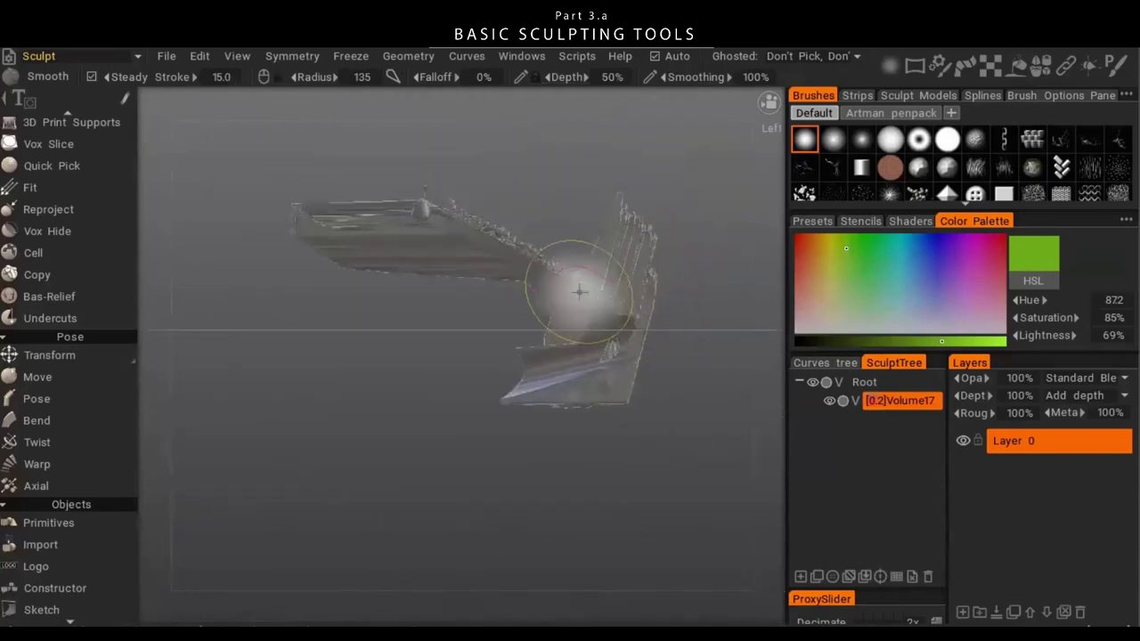
scroll(107, 339, "up", 5)
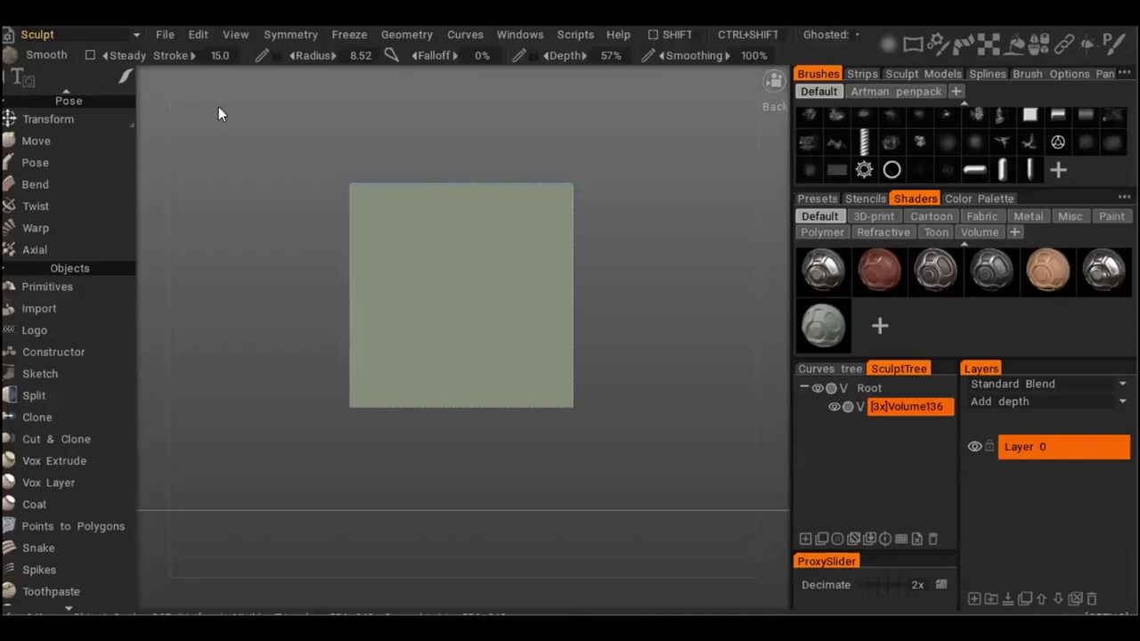
- Activate the Cut Off tool for the new cube and set up a straight back view of it
middle_click_drag(332, 378, 369, 394)
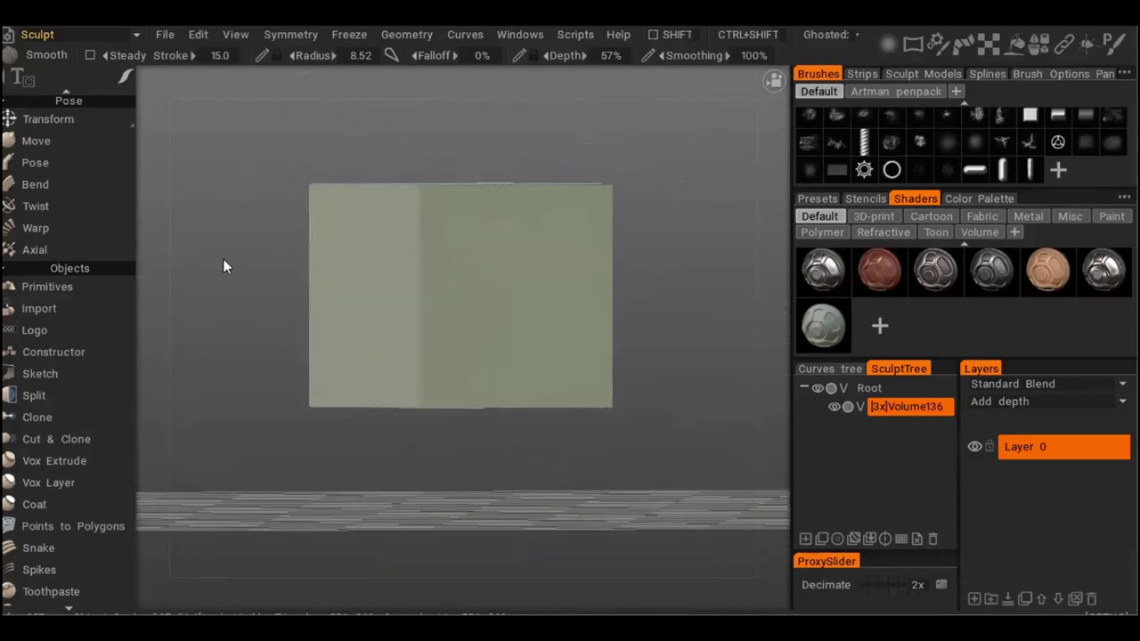
key("e")
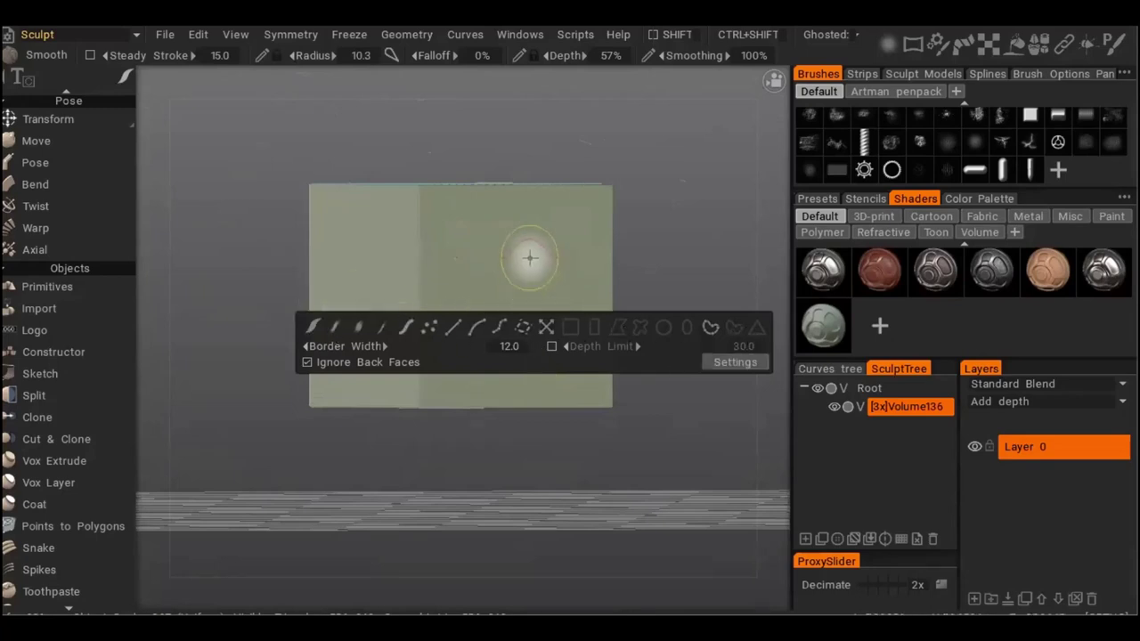
middle_click_drag(547, 285, 522, 329)
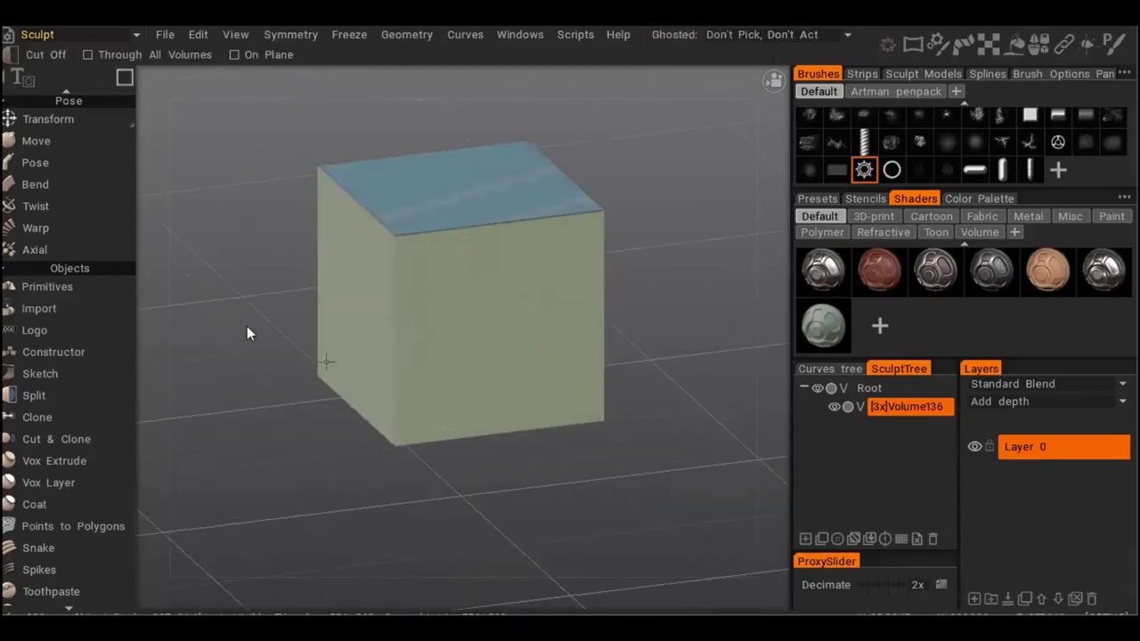
scroll(98, 229, "up", 5)
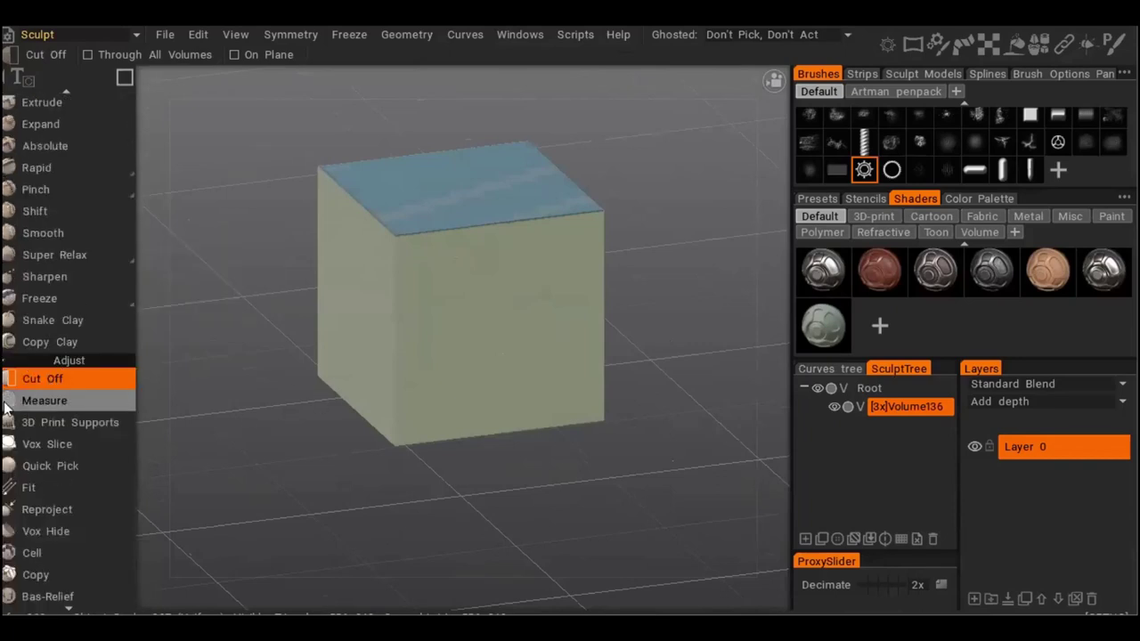
middle_click_drag(307, 482, 312, 398)
middle_click_drag(629, 374, 629, 391, "alt")
right_click_drag(630, 391, 522, 402, "alt")
middle_click_drag(522, 402, 514, 425, "alt")
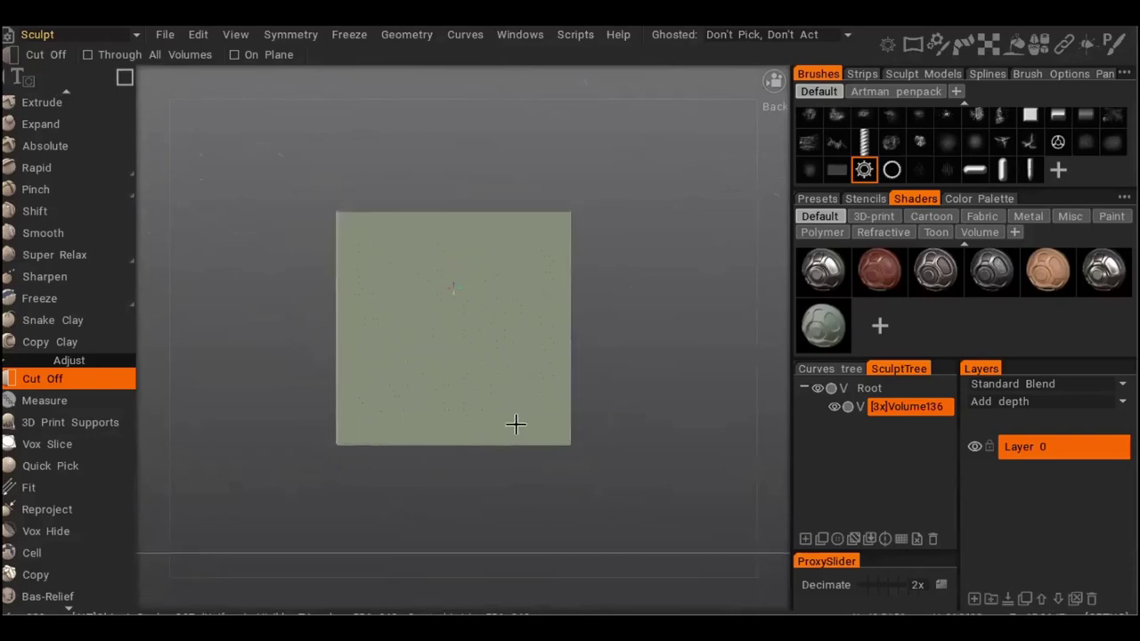
- Use the rectangle shape mode to try rectangular cuts on the cube, and undo them
key("e")
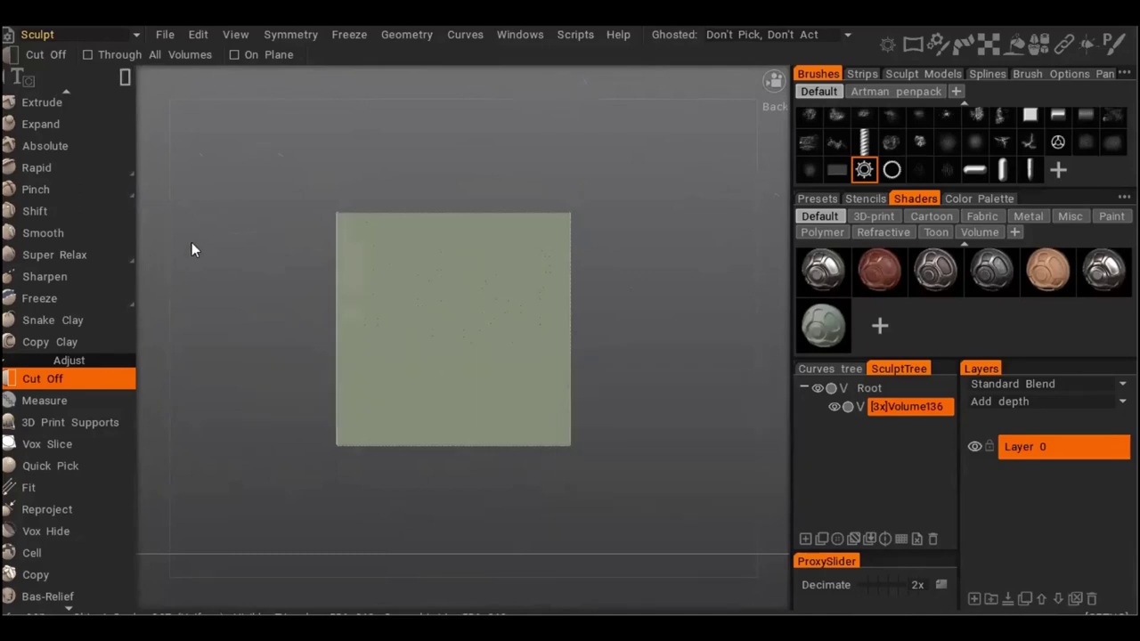
left_click_drag(248, 187, 602, 300)
left_click_drag(307, 207, 347, 544)
key("ctrl+z")
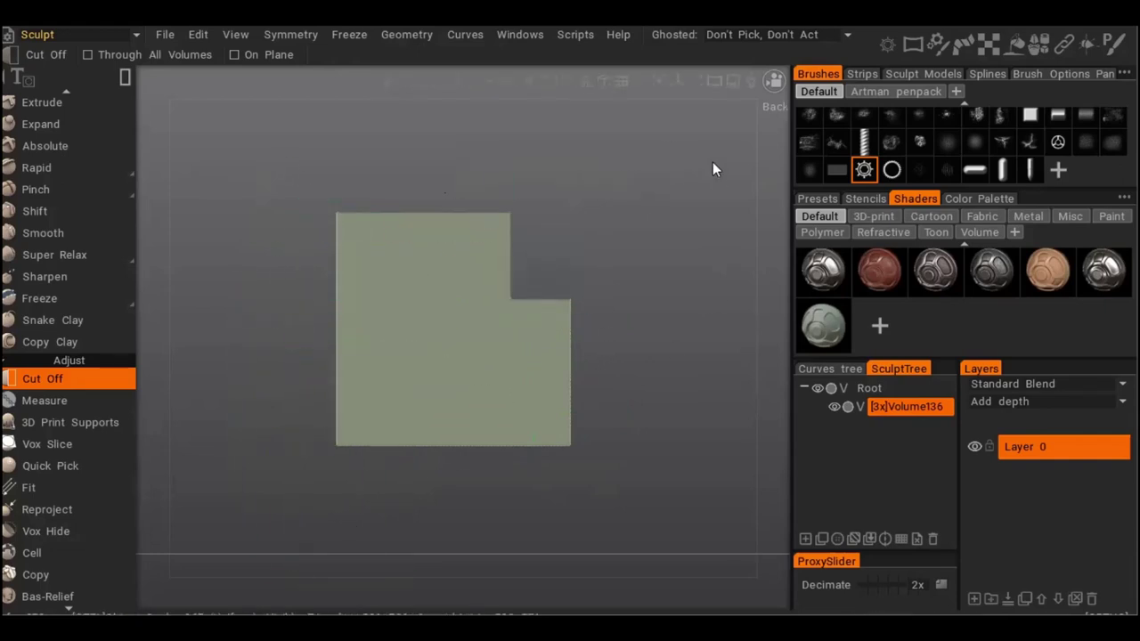
key("ctrl+z")
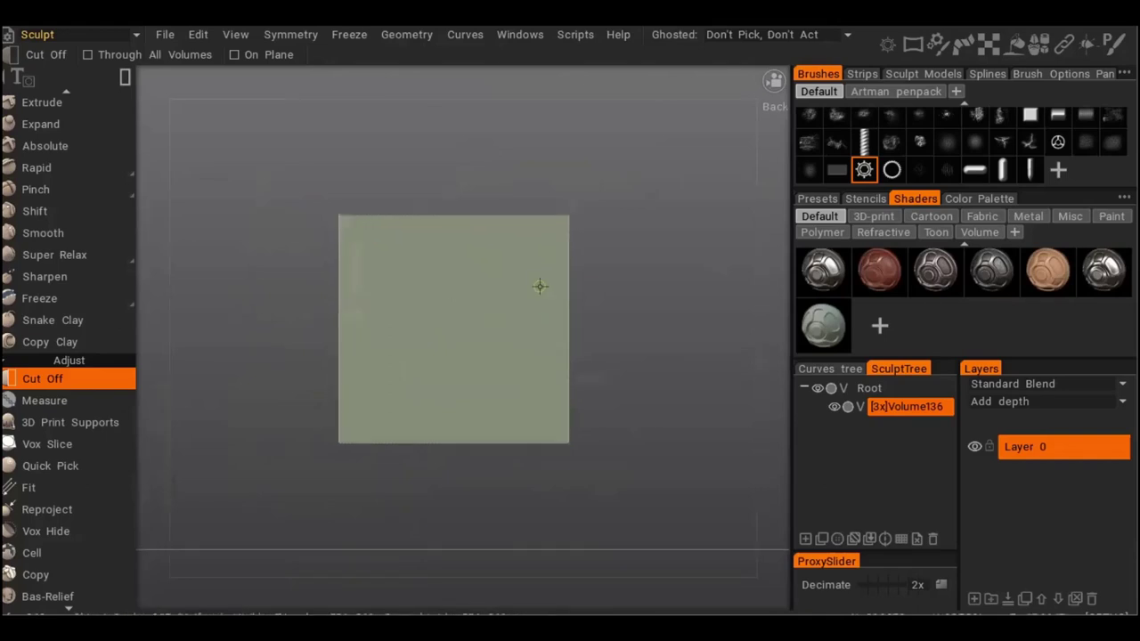
- Switch Cut Off to the polygonal lasso shape, try two angular cuts on the cube's upper right corner and undo them
key("space")
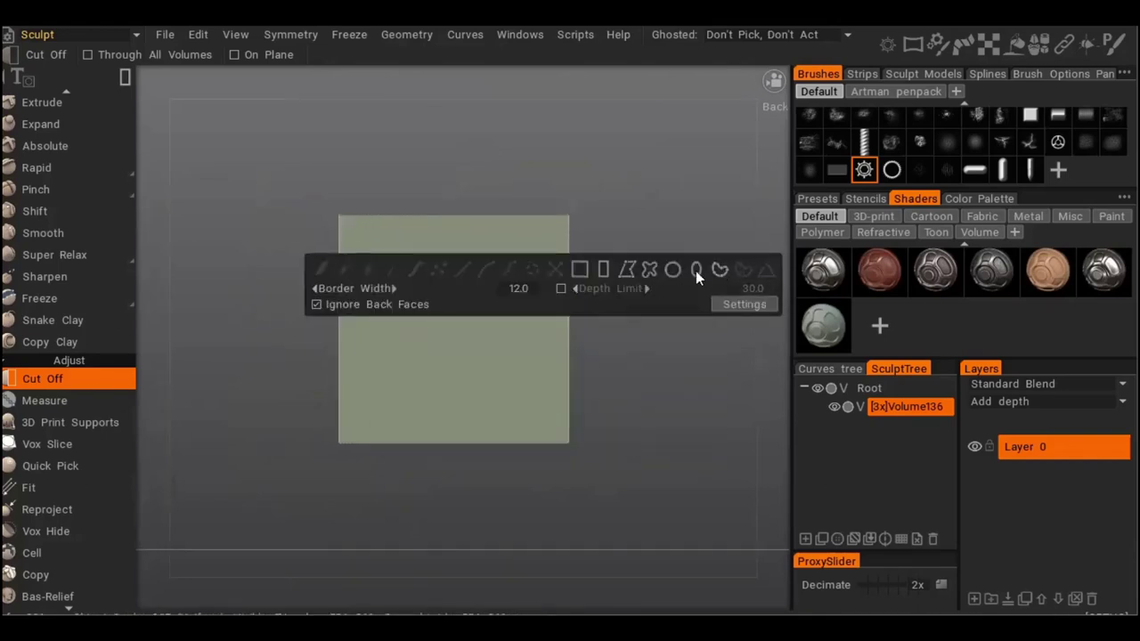
left_click(627, 269)
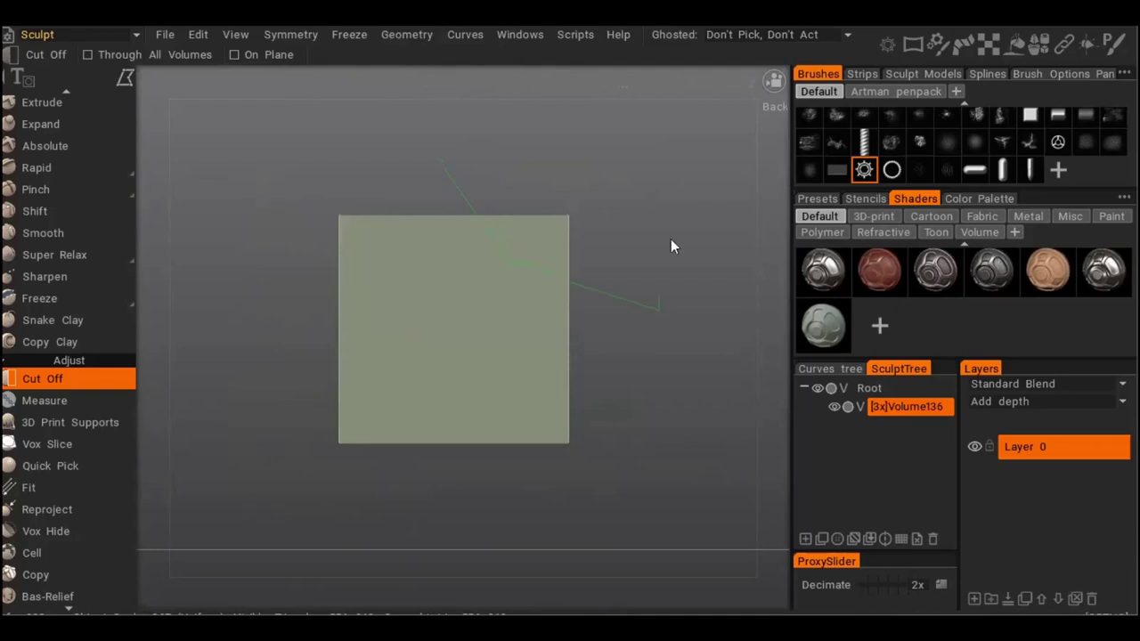
left_click(435, 159)
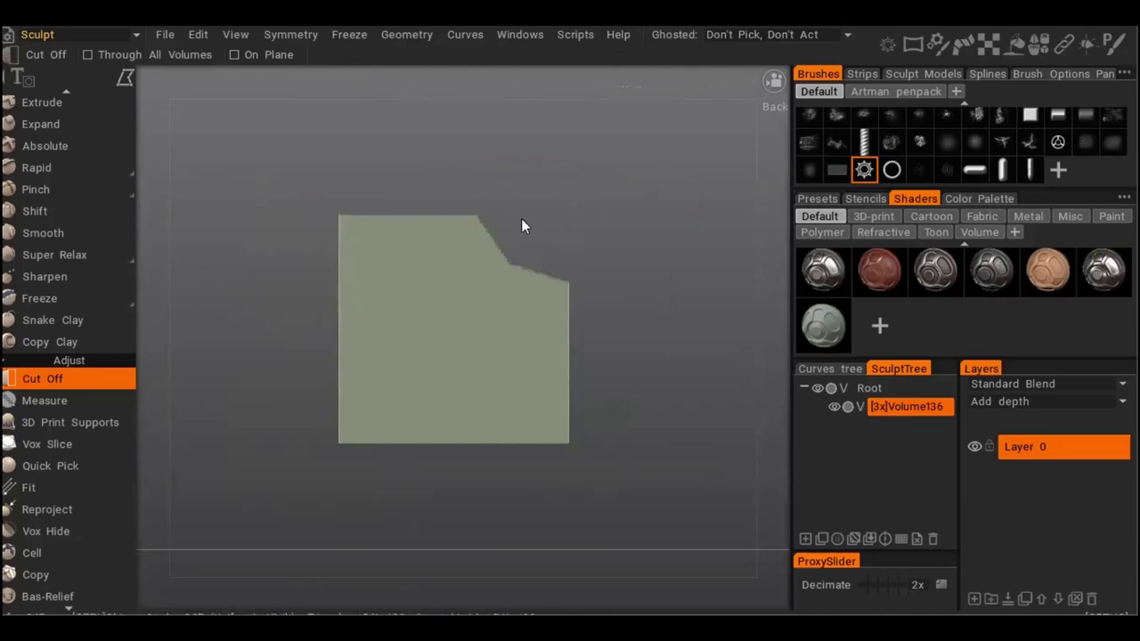
key("ctrl+z")
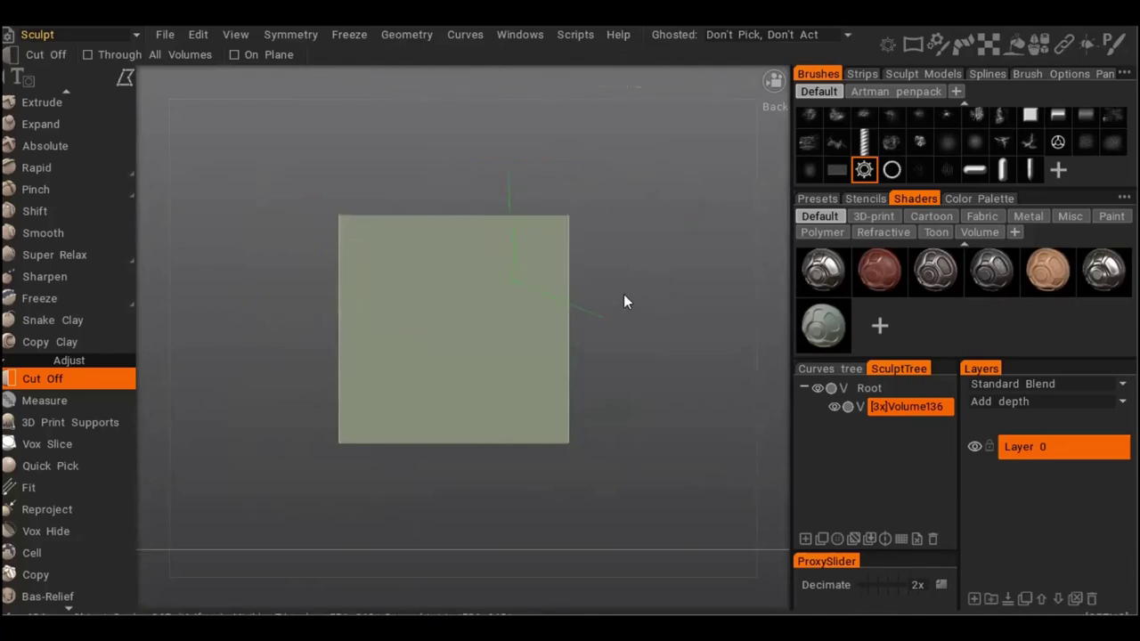
double_click(594, 150)
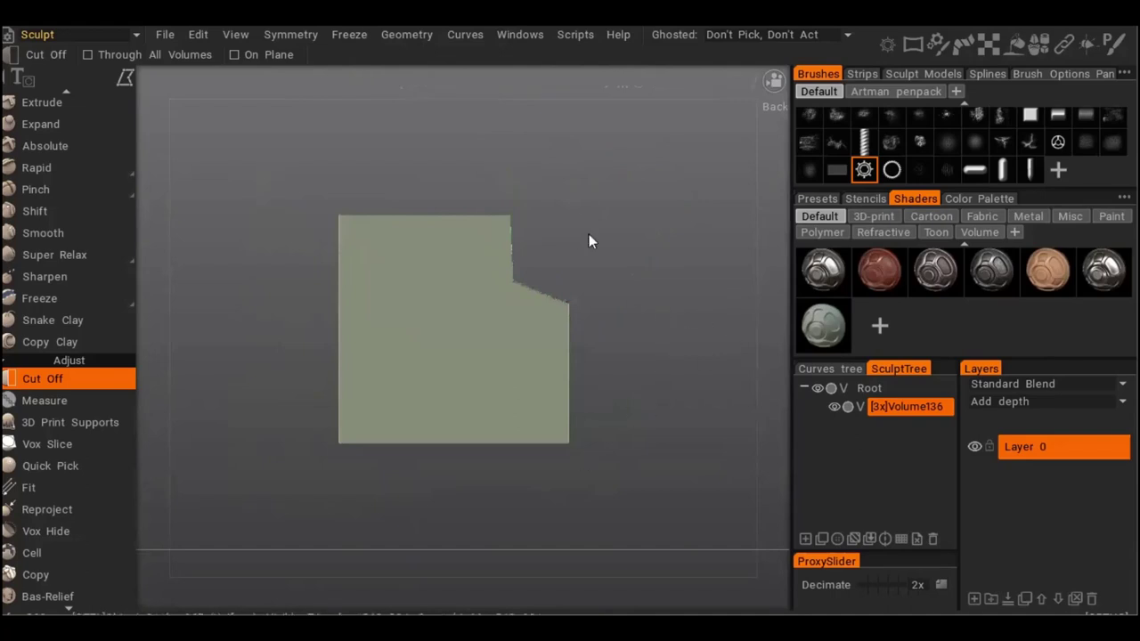
key("ctrl+z")
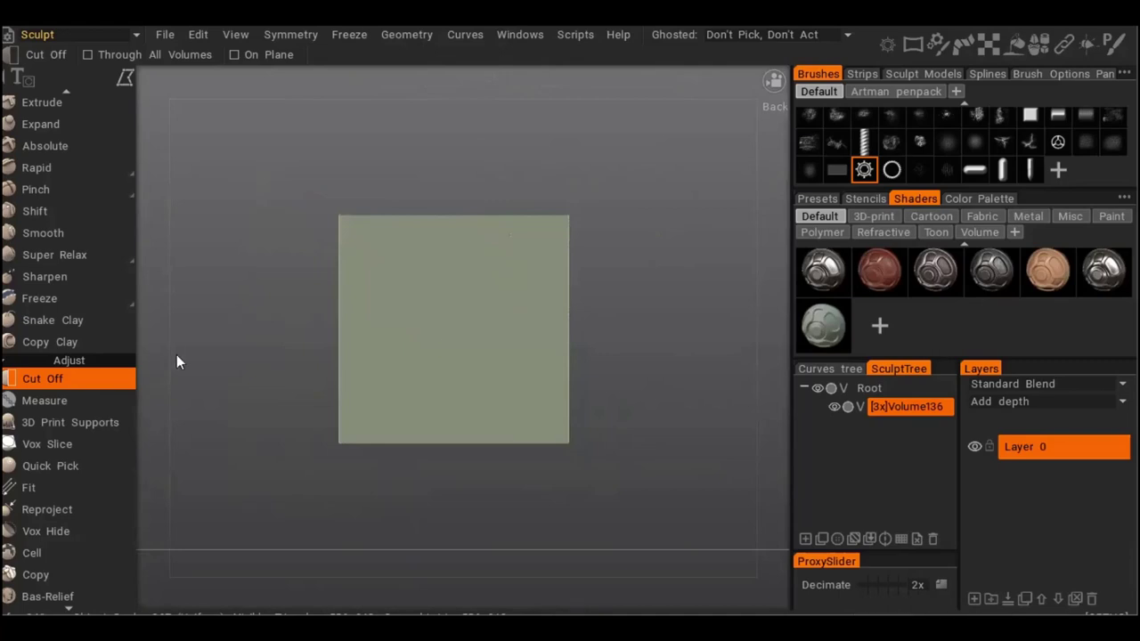
- Try a triangular lasso cut across the cube's upper left corner and undo it
left_click(261, 348)
left_click(420, 204)
double_click(299, 201)
key("ctrl+z")
- Switch the Cut Off tool to the closed spline shape mode
key("e")
key("space")
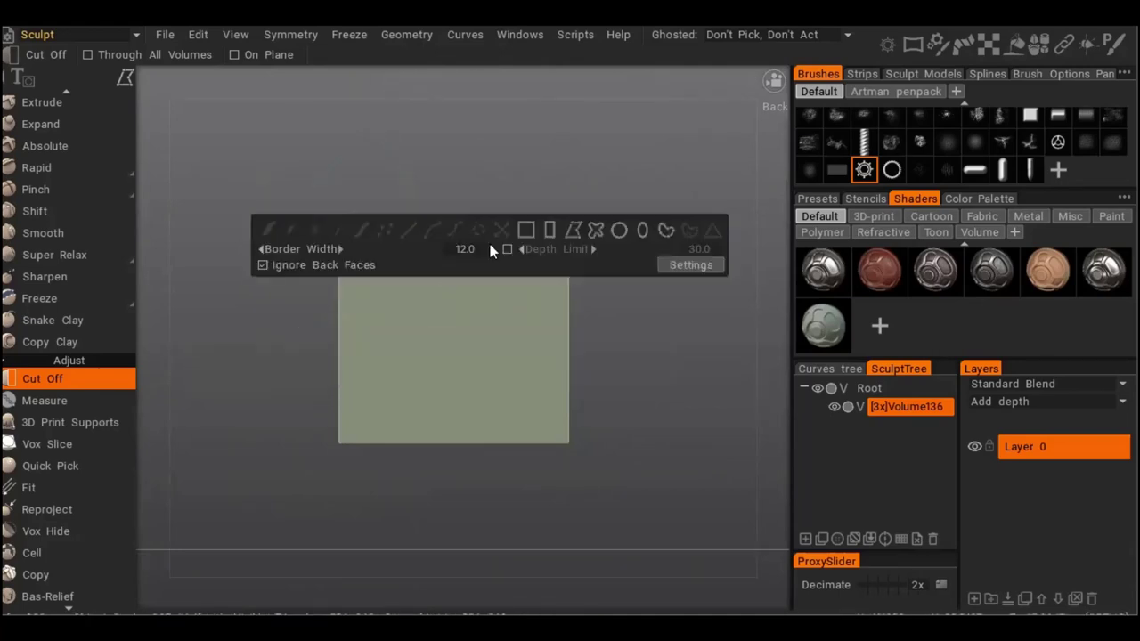
left_click(665, 227)
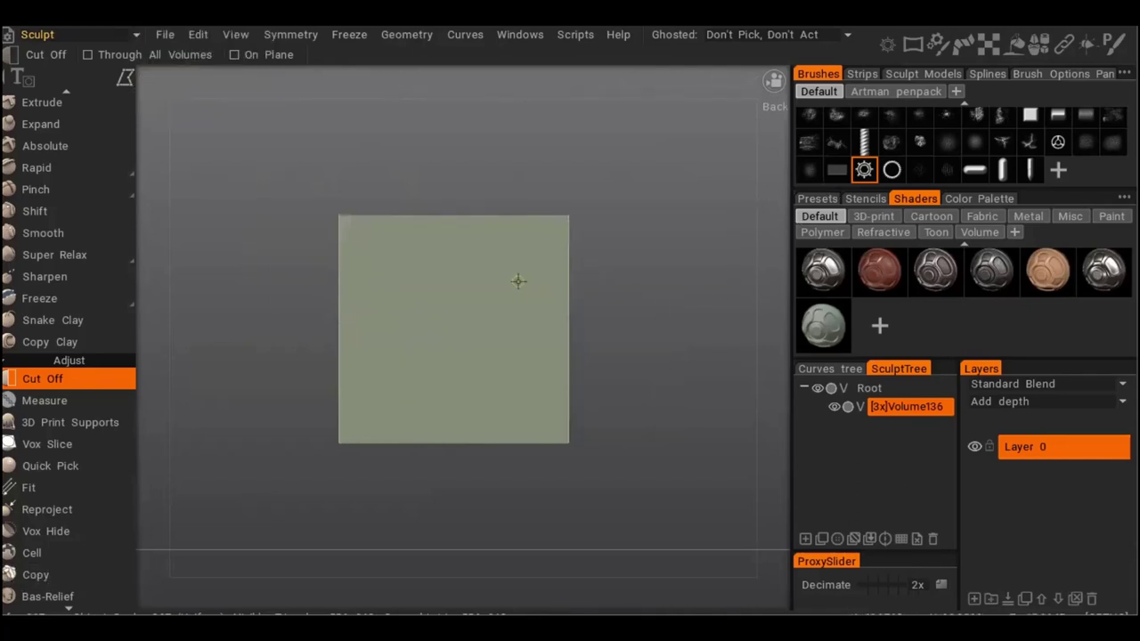
key("space")
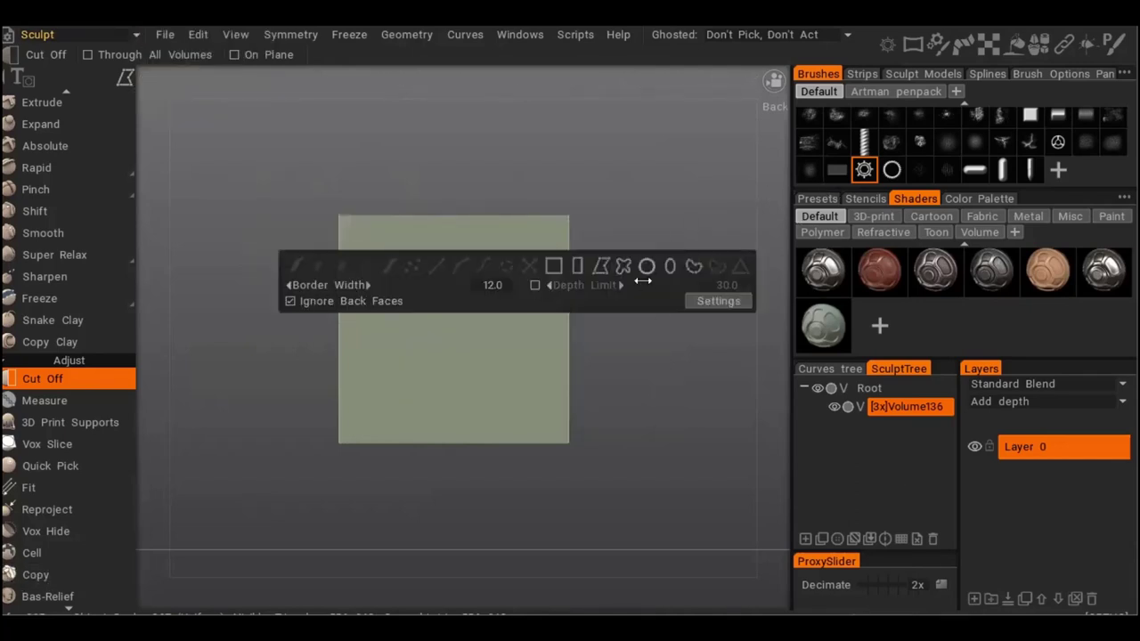
left_click(694, 267)
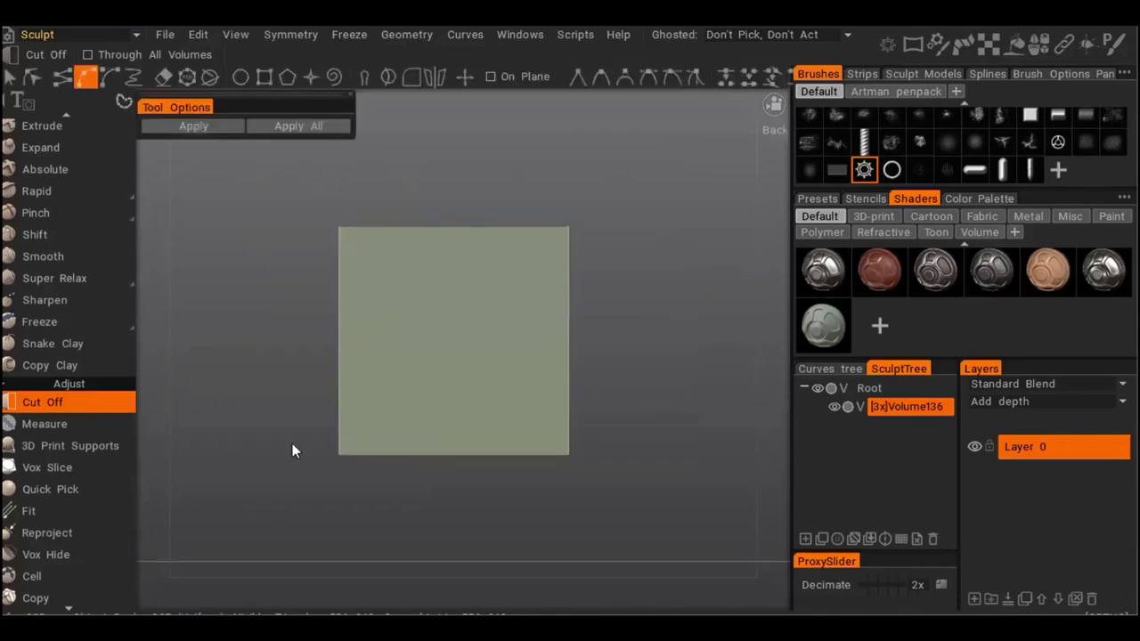
- Draw a closed five-point spline around the cube's upper left corner and apply it to cut that area off
left_click(322, 178)
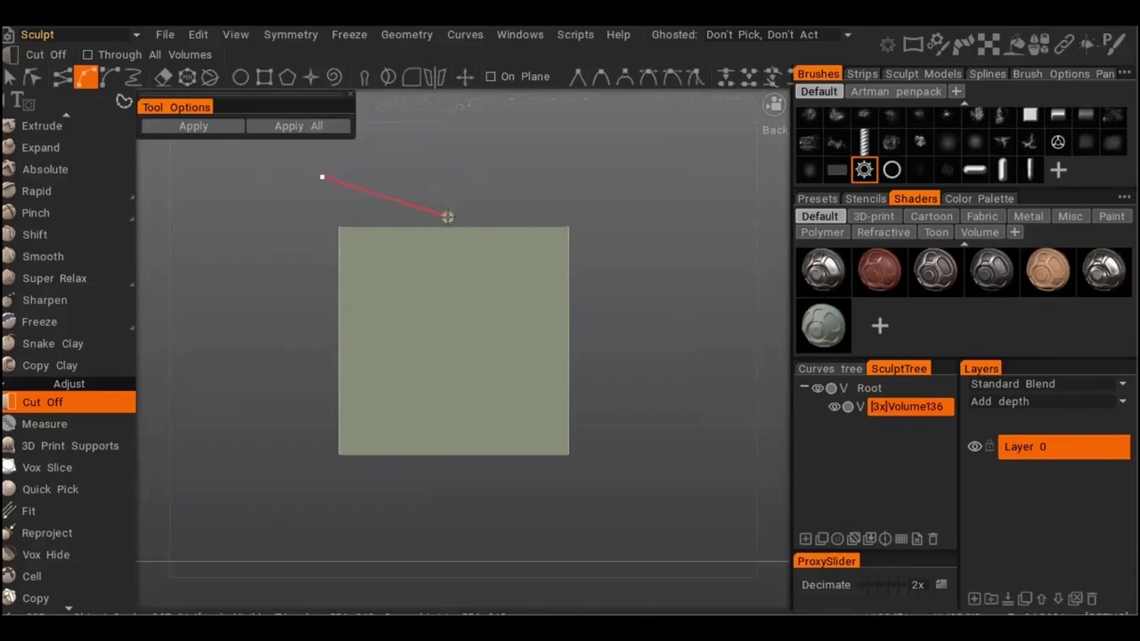
left_click(449, 213)
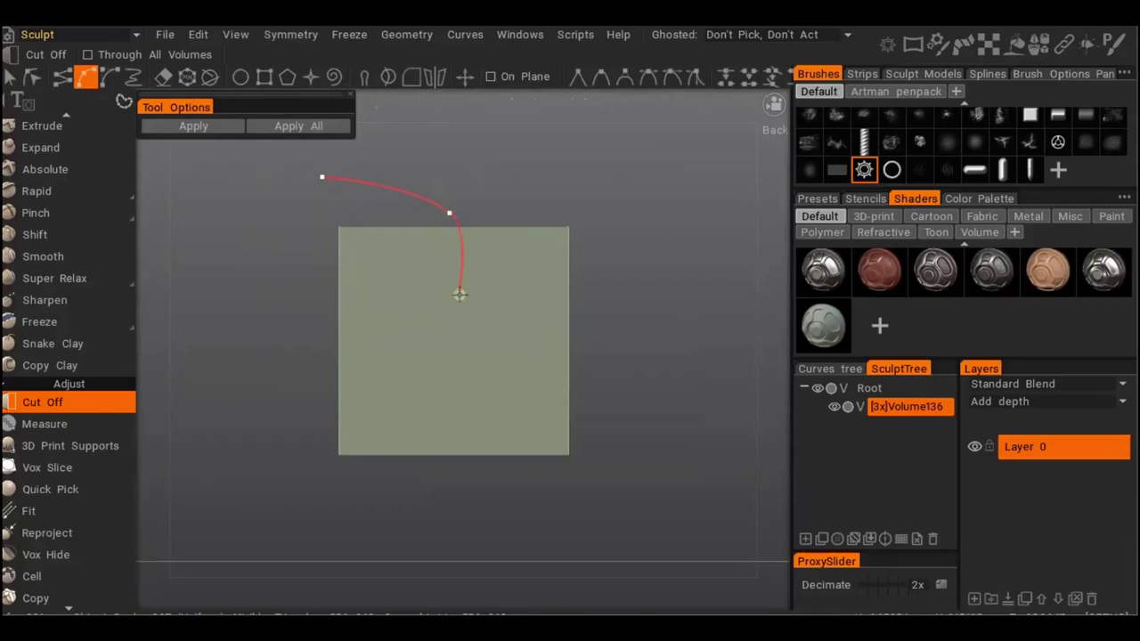
left_click(446, 349)
left_click(298, 313)
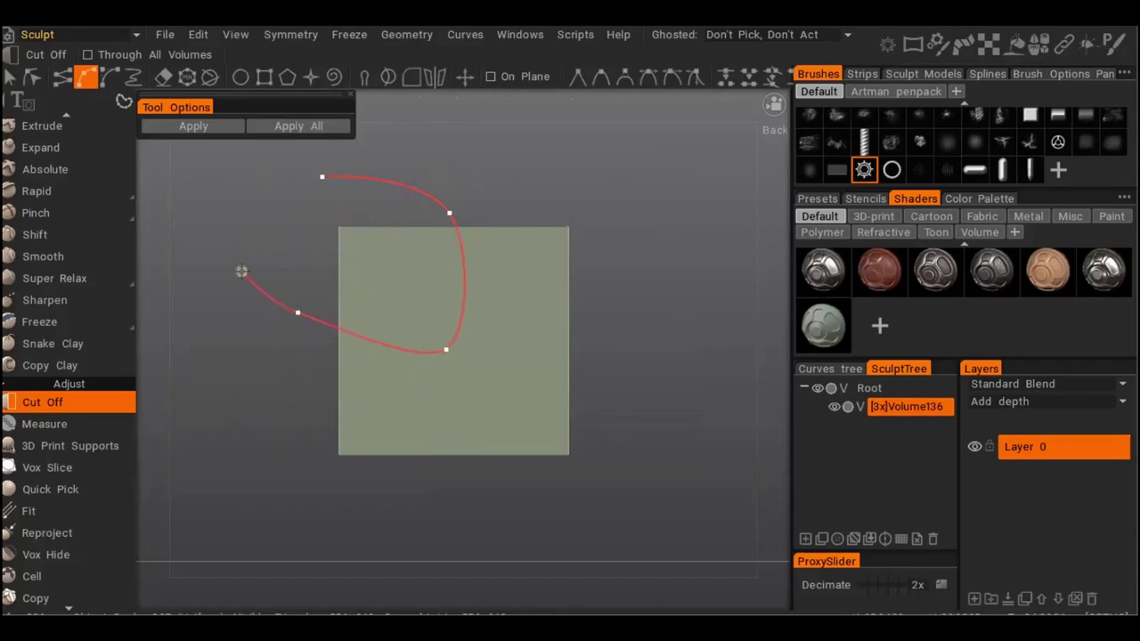
left_click(262, 217)
left_click(319, 179)
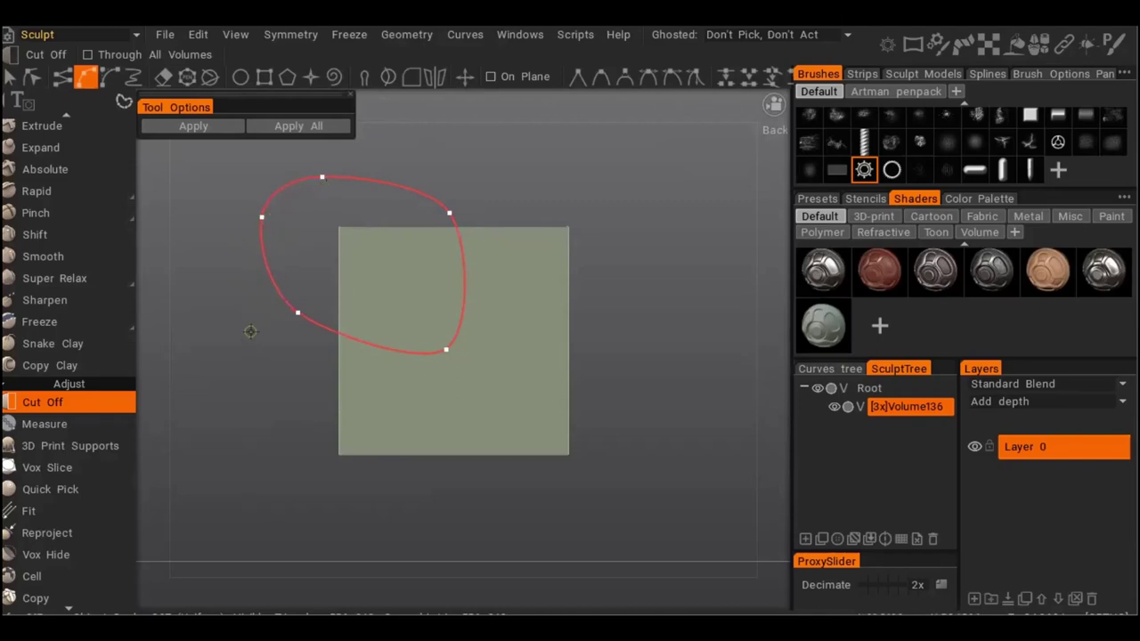
key("Return")
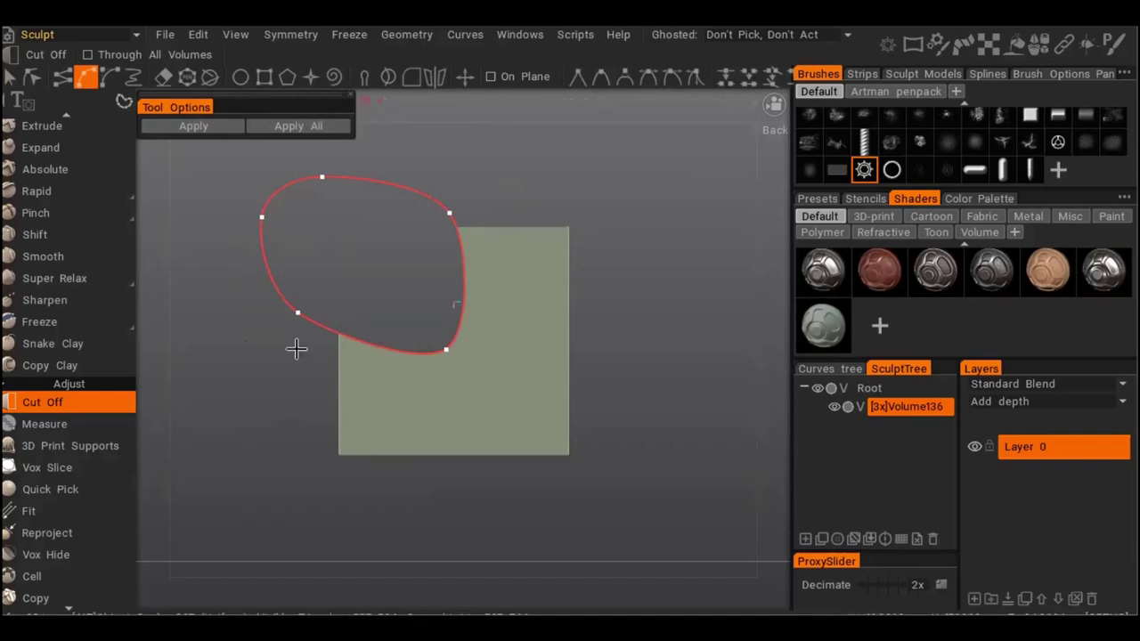
middle_click_drag(280, 412, 433, 358)
- Delete the spline curve used for the cut and inspect the curved cut on the cube
right_click(390, 184)
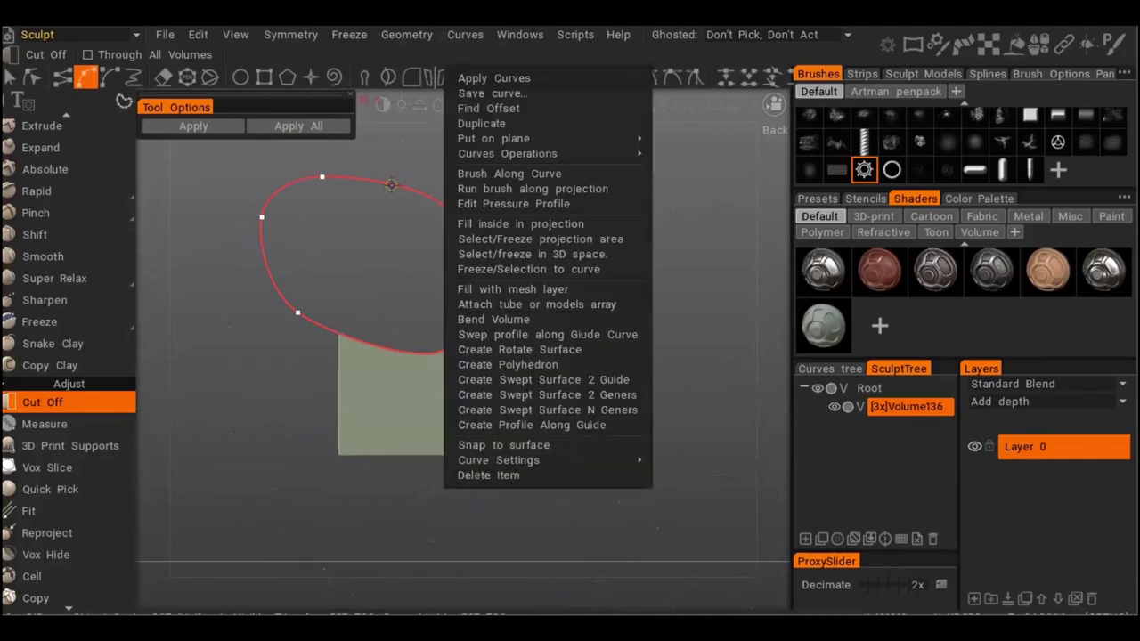
left_click(514, 477)
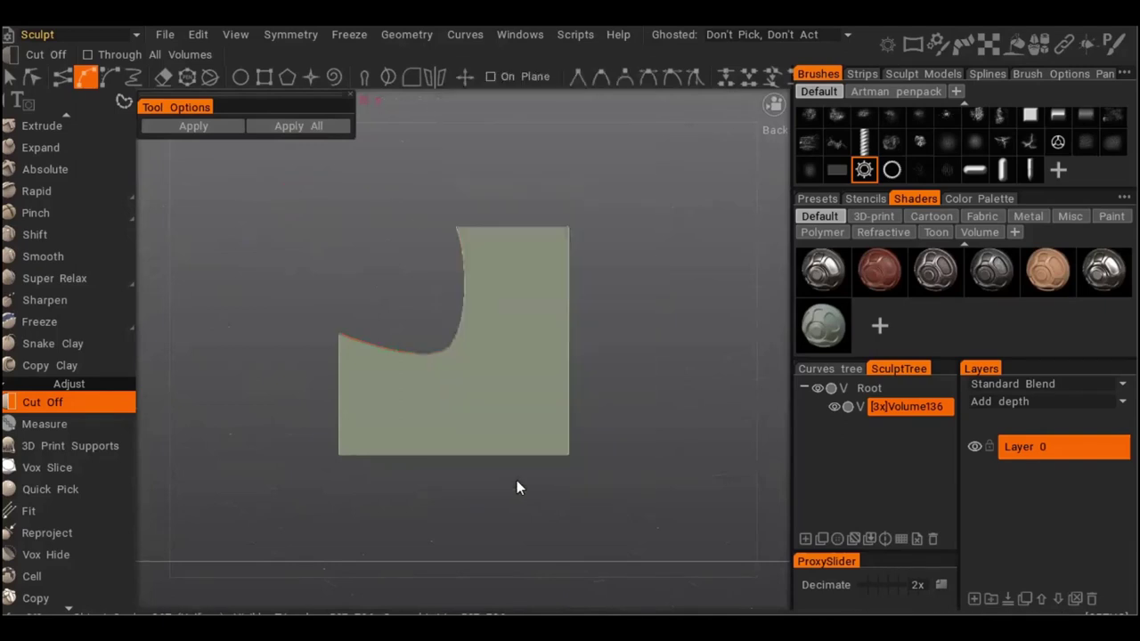
left_click_drag(366, 205, 624, 398)
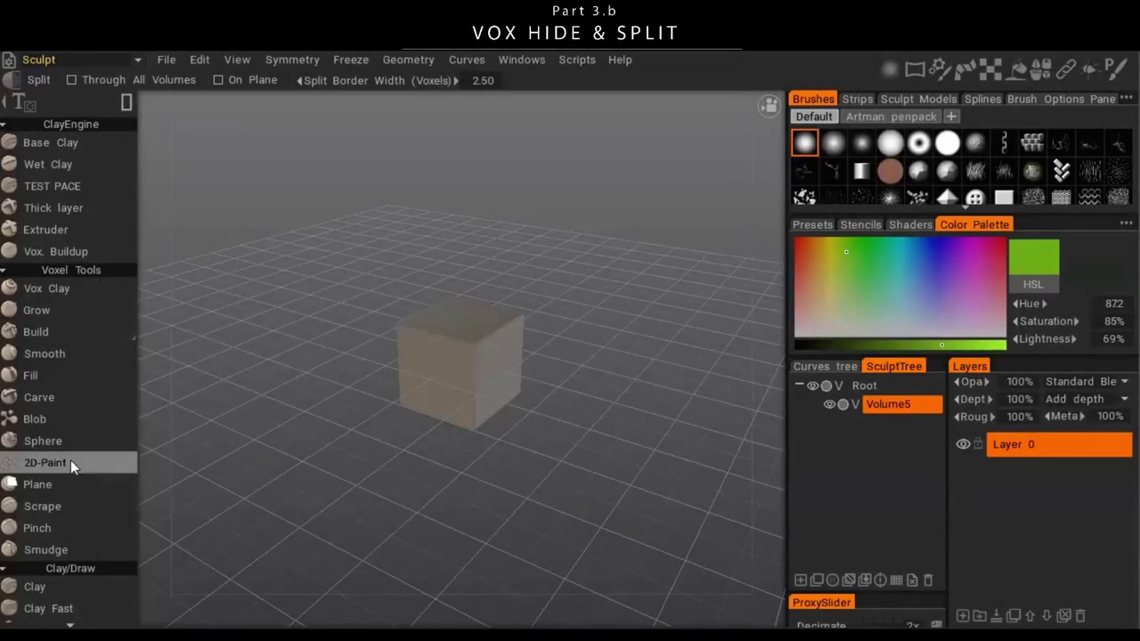
- Look through the sculpting tool list to locate the Split and Vox Hide tools
scroll(70, 460, "down", 3)
scroll(111, 361, "down", 8)
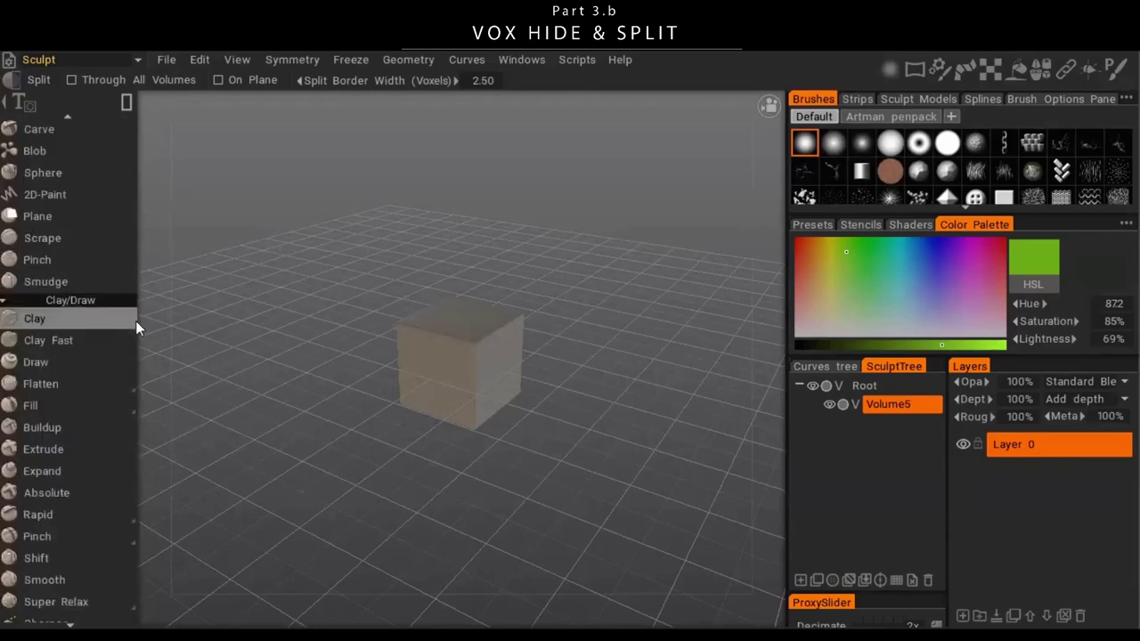
mouse_move(94, 364)
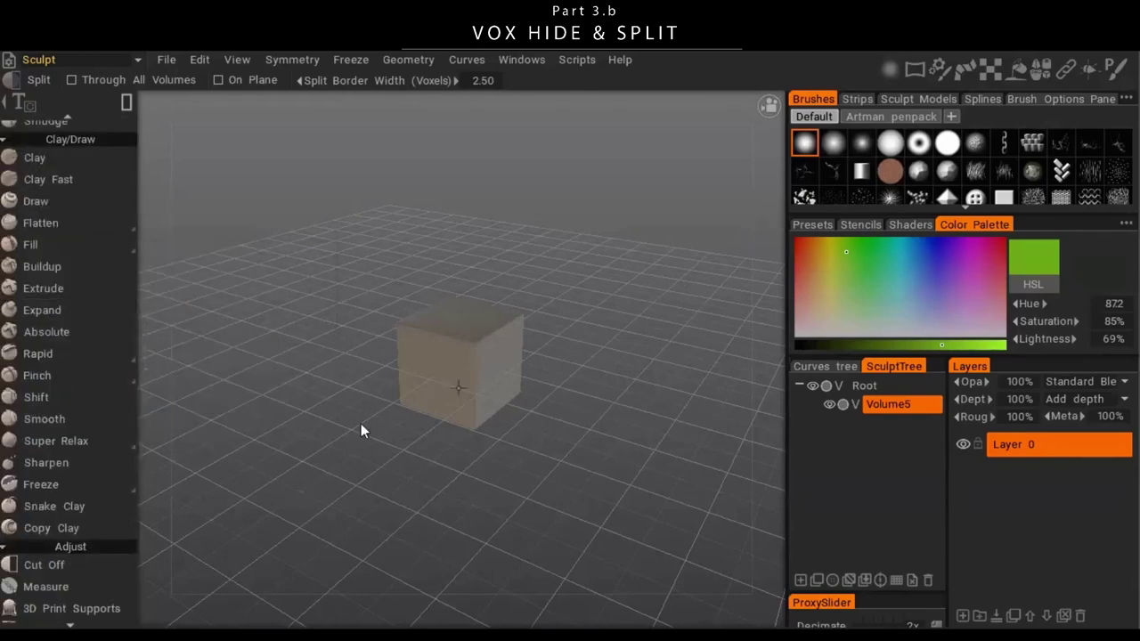
scroll(134, 293, "down", 10)
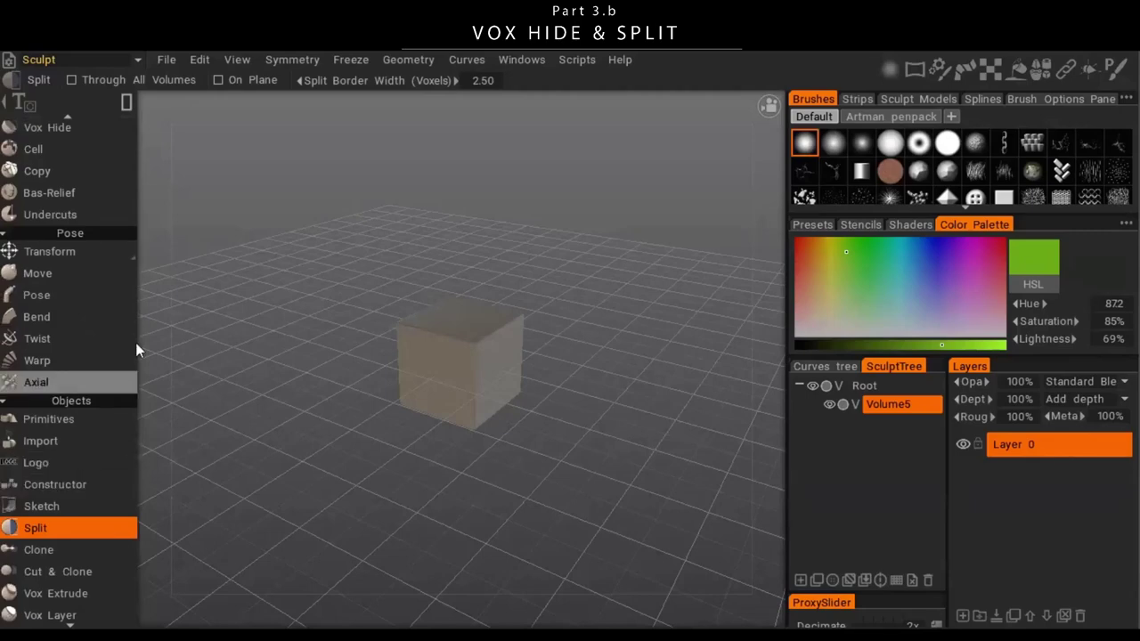
scroll(89, 249, "up", 4)
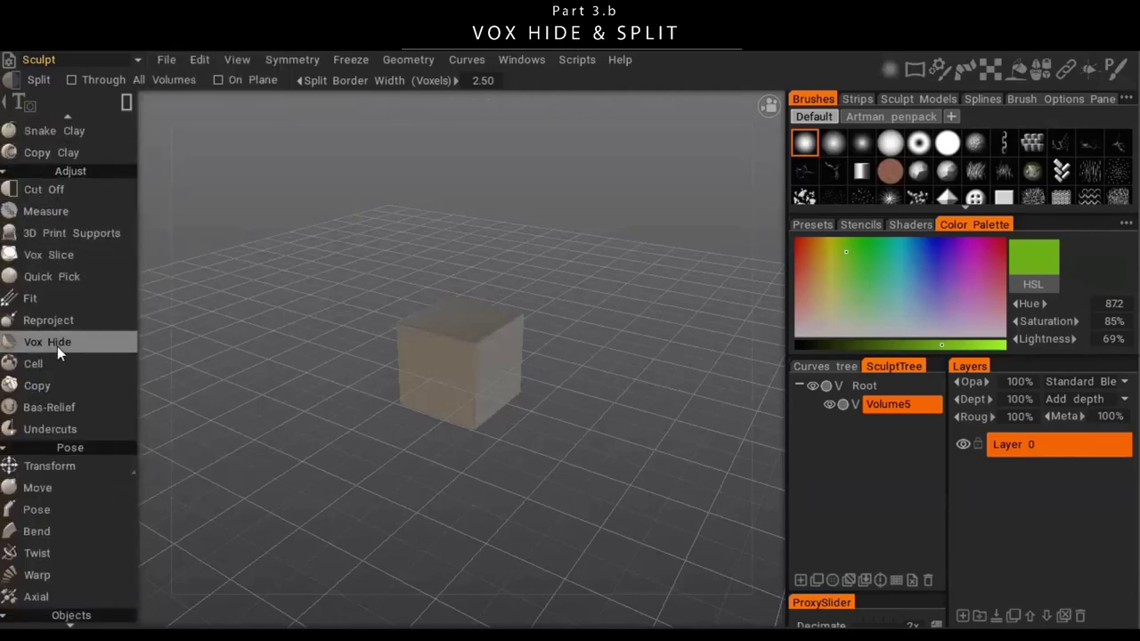
scroll(90, 316, "down", 1)
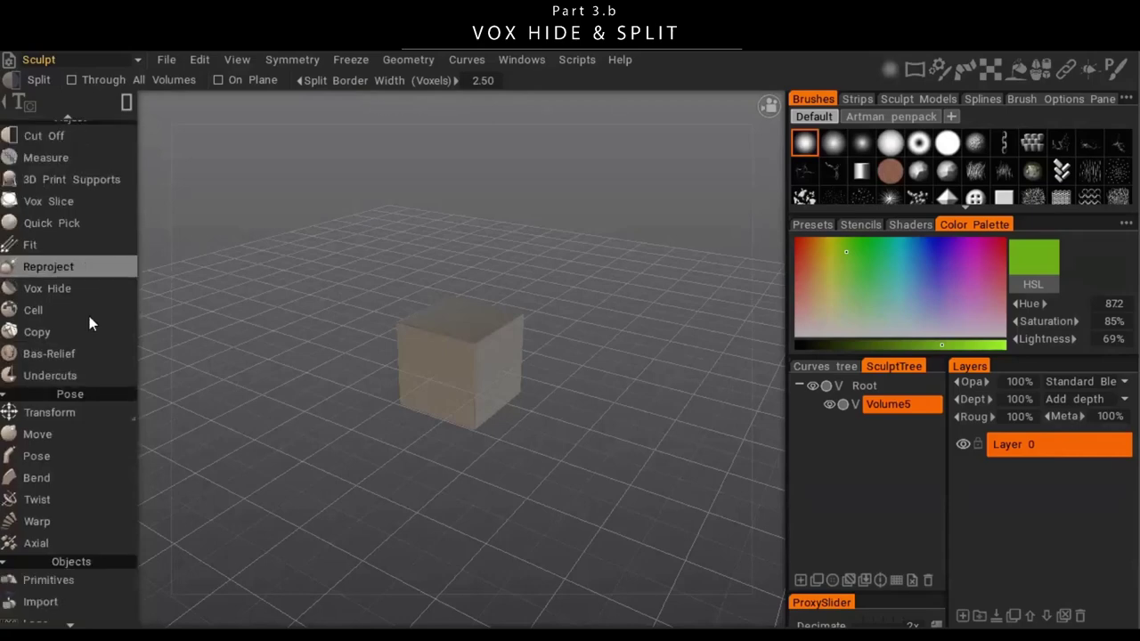
- Find the Vox Hide tool in the Adjust group of the sculpt tools and activate it
scroll(80, 329, "down", 2)
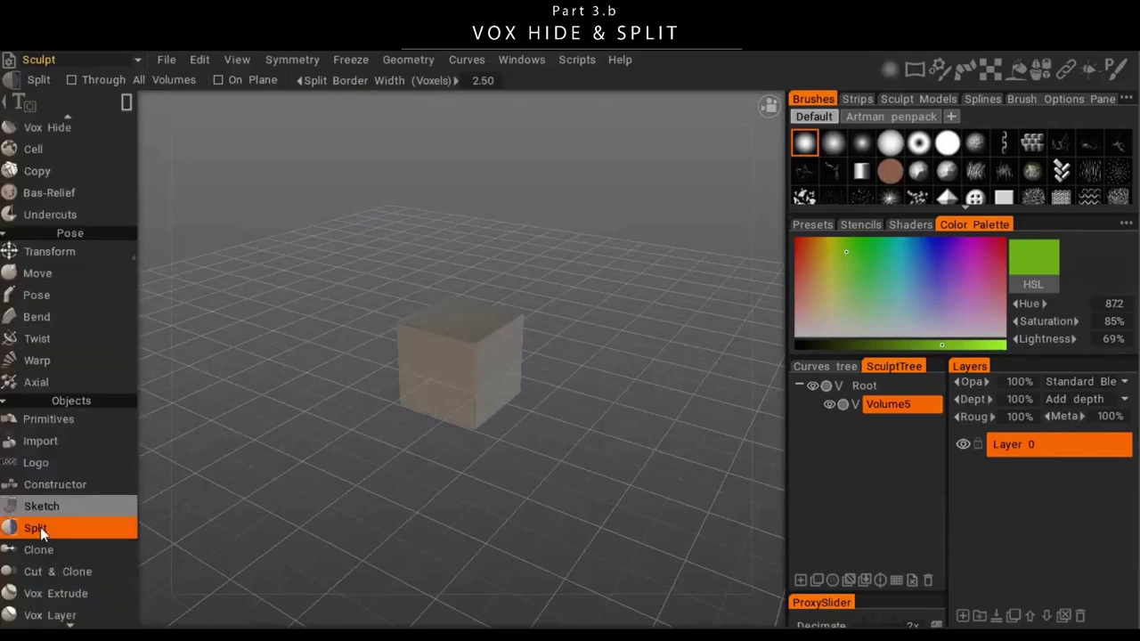
scroll(53, 472, "down", 2)
scroll(40, 387, "down", 3)
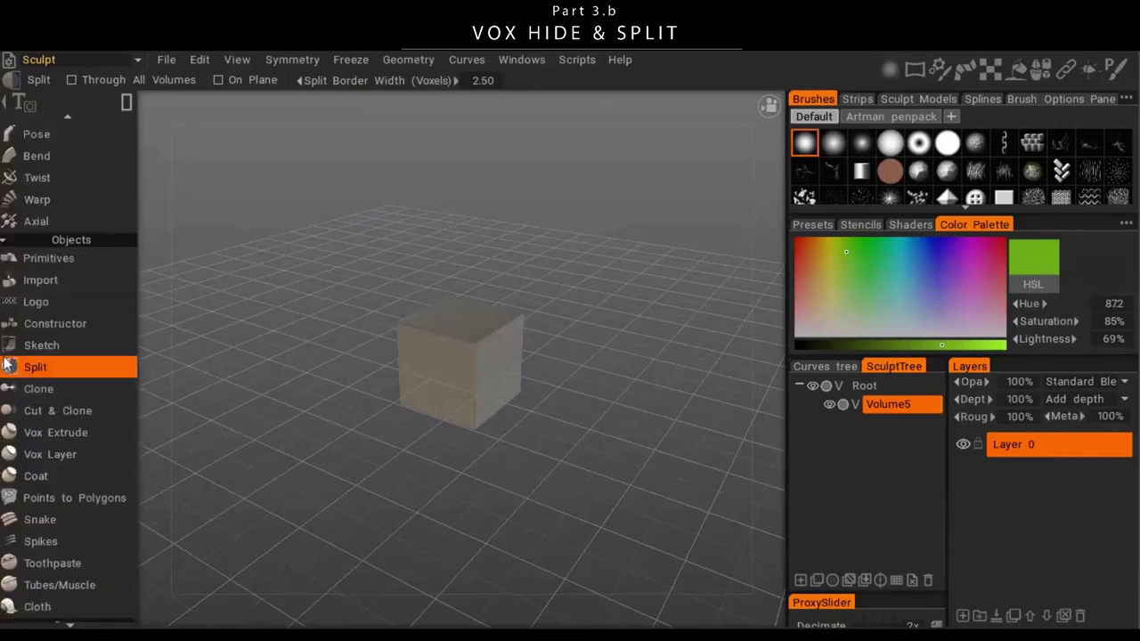
scroll(44, 339, "up", 12)
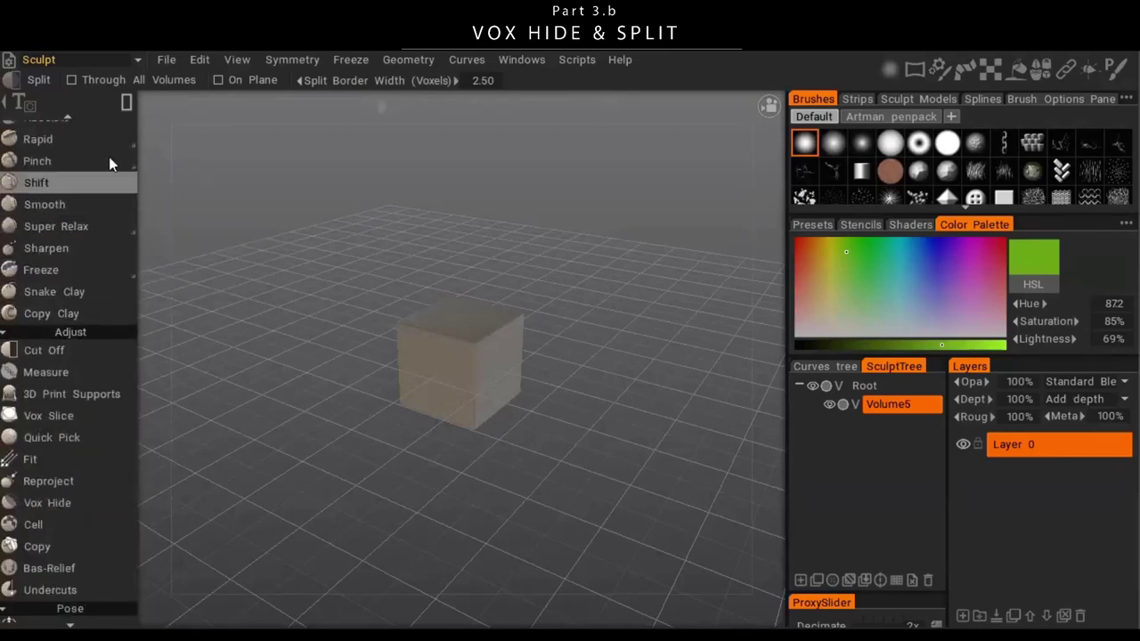
scroll(86, 410, "down", 2)
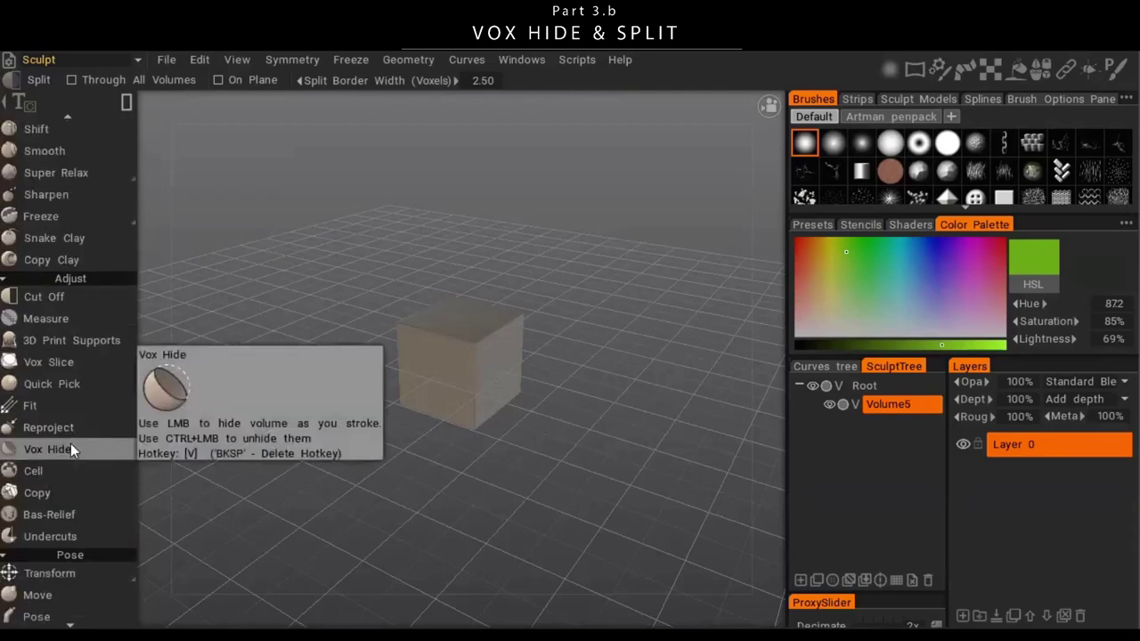
left_click(71, 447)
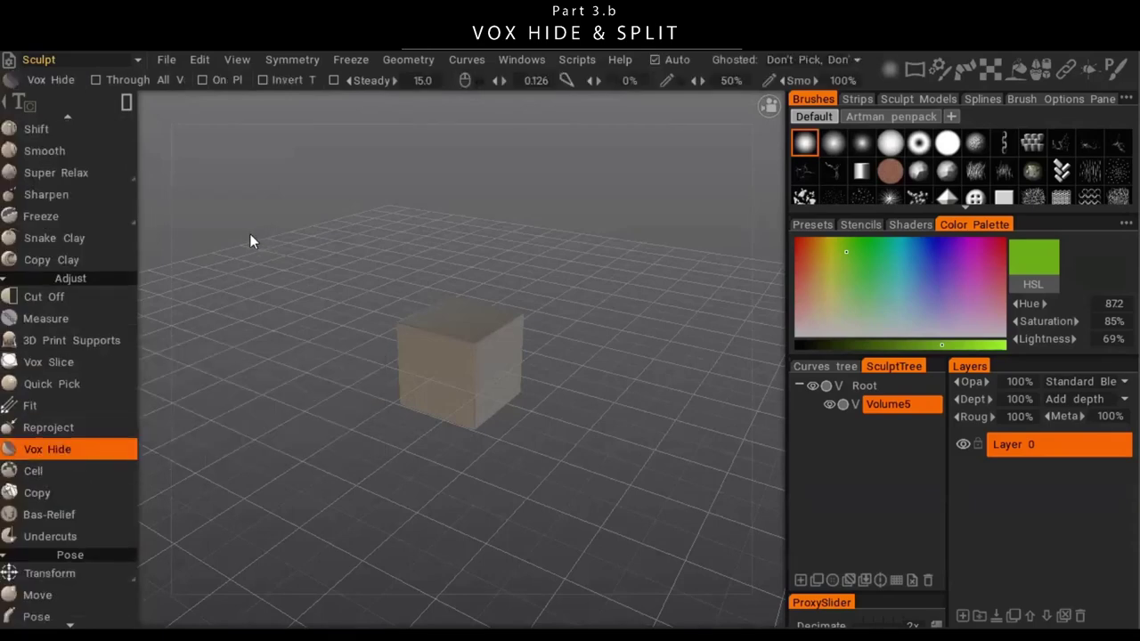
- Hide the cube's upper corner with Vox Hide, using a rectangular selection stroke across its top edge
left_click_drag(619, 455, 714, 389)
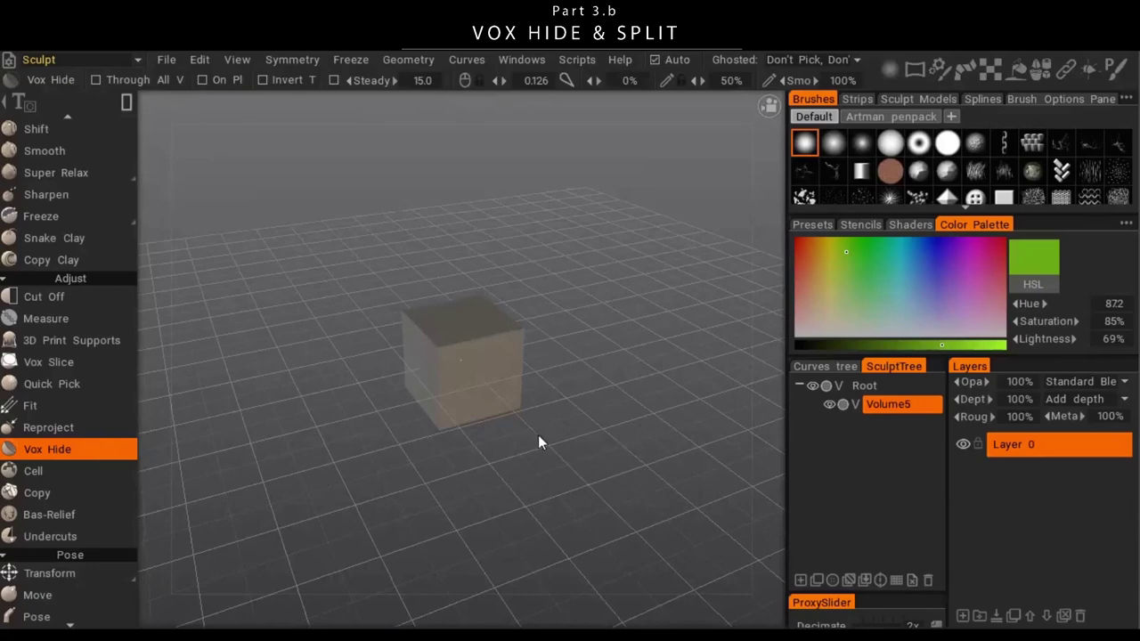
left_click_drag(538, 435, 608, 286)
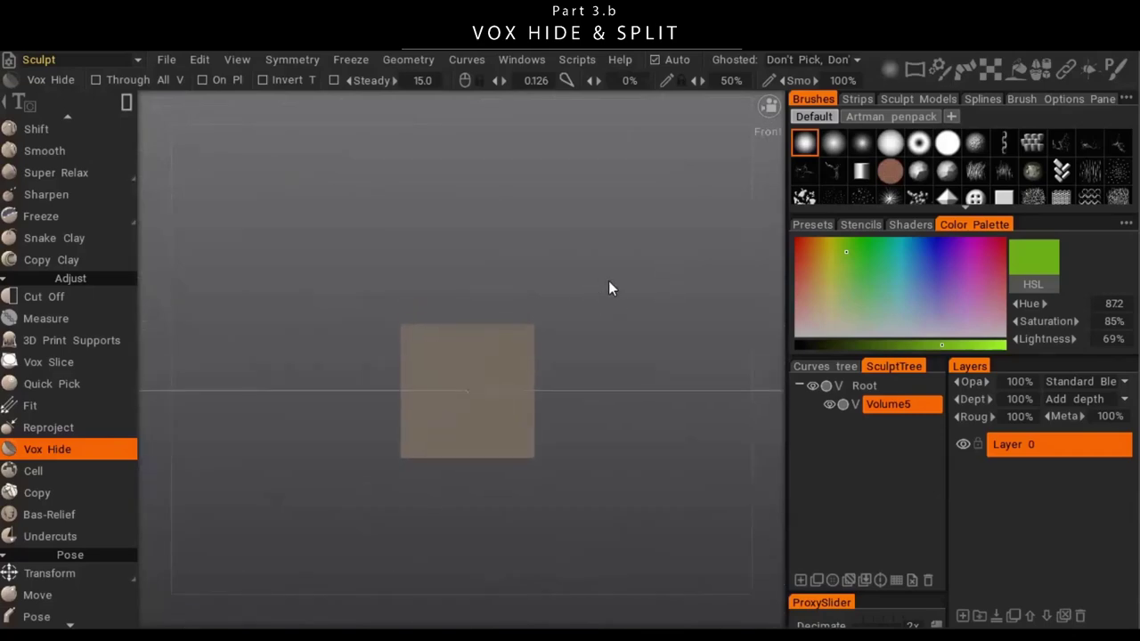
key("space")
key("space")
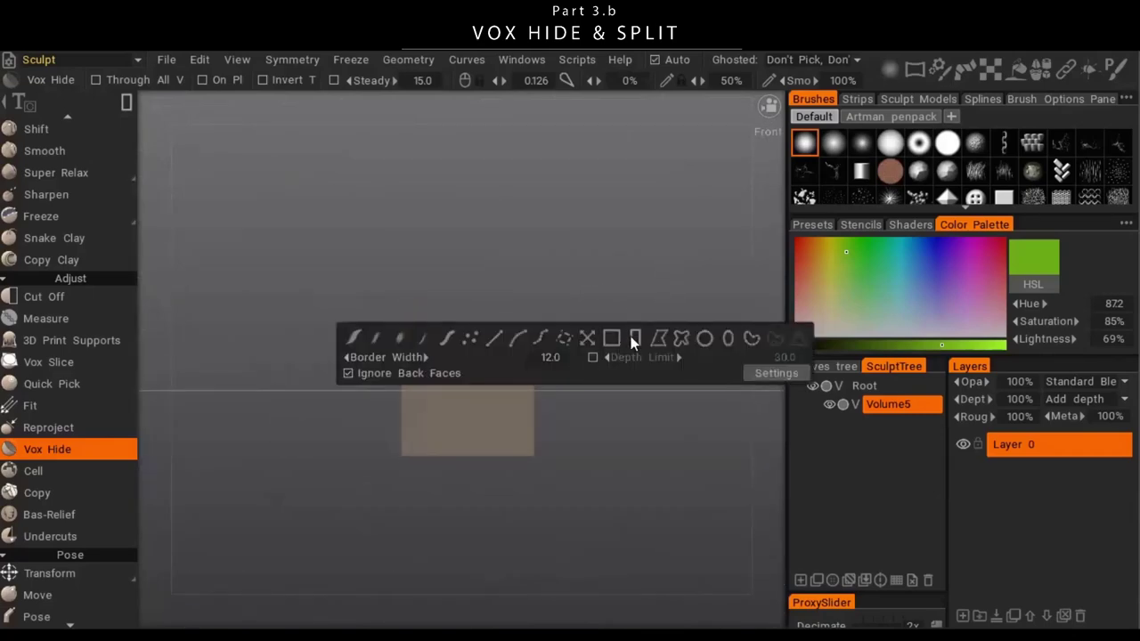
left_click(634, 339)
left_click_drag(609, 353, 634, 380)
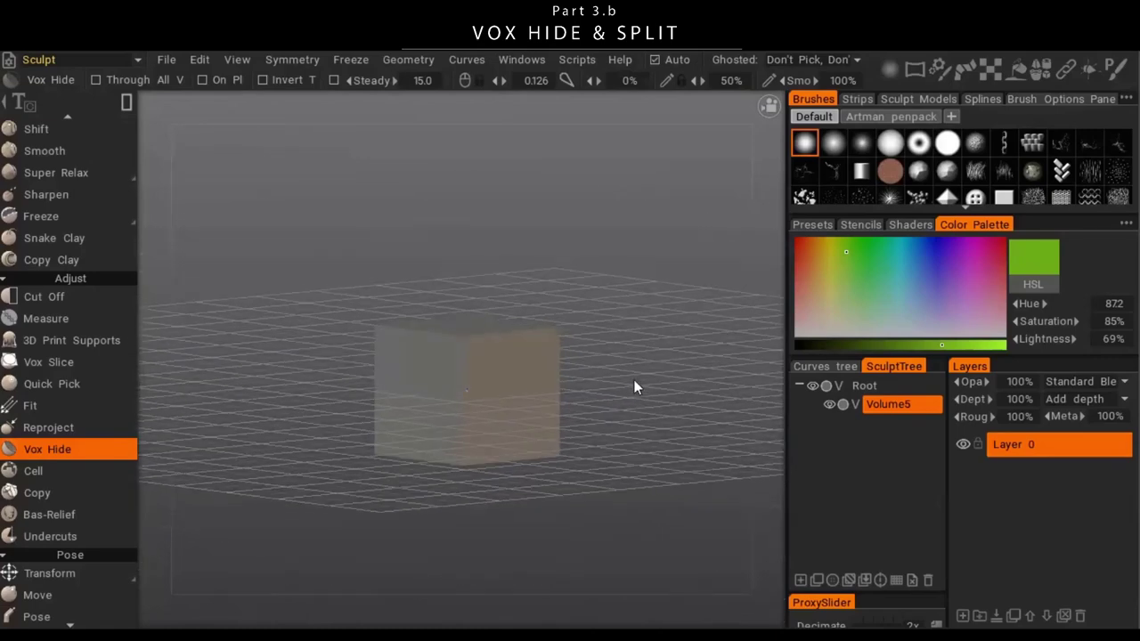
left_click_drag(332, 263, 495, 373)
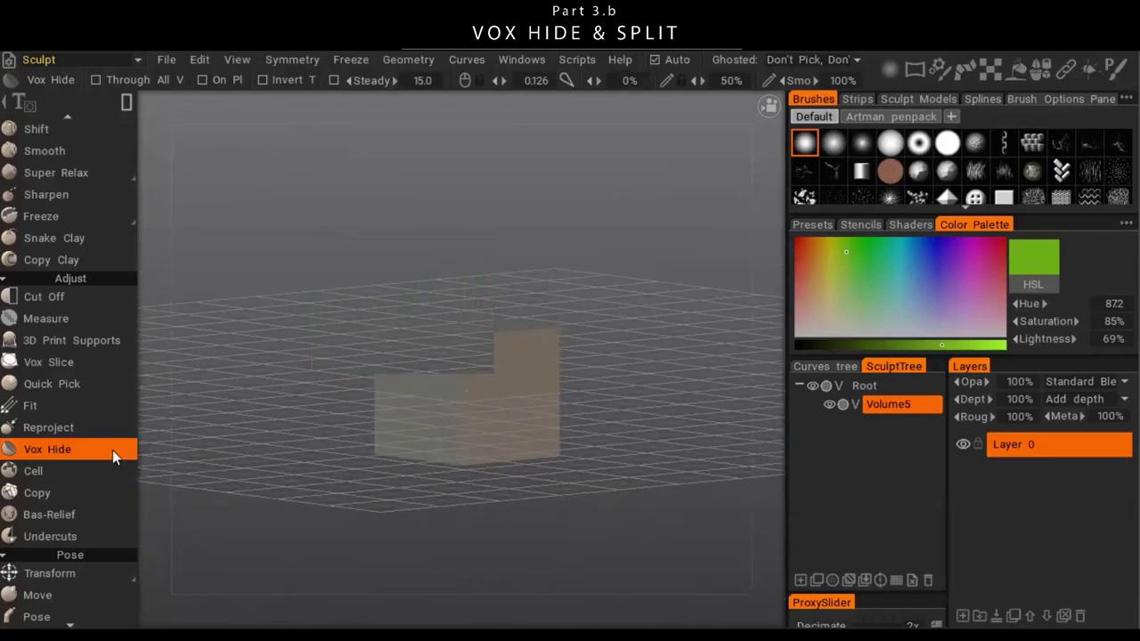
- Inspect the hidden cutout and turn the hidden part of Volume5 into its own object with Object-ify Hidden volumes
left_click_drag(424, 392, 521, 436, "alt")
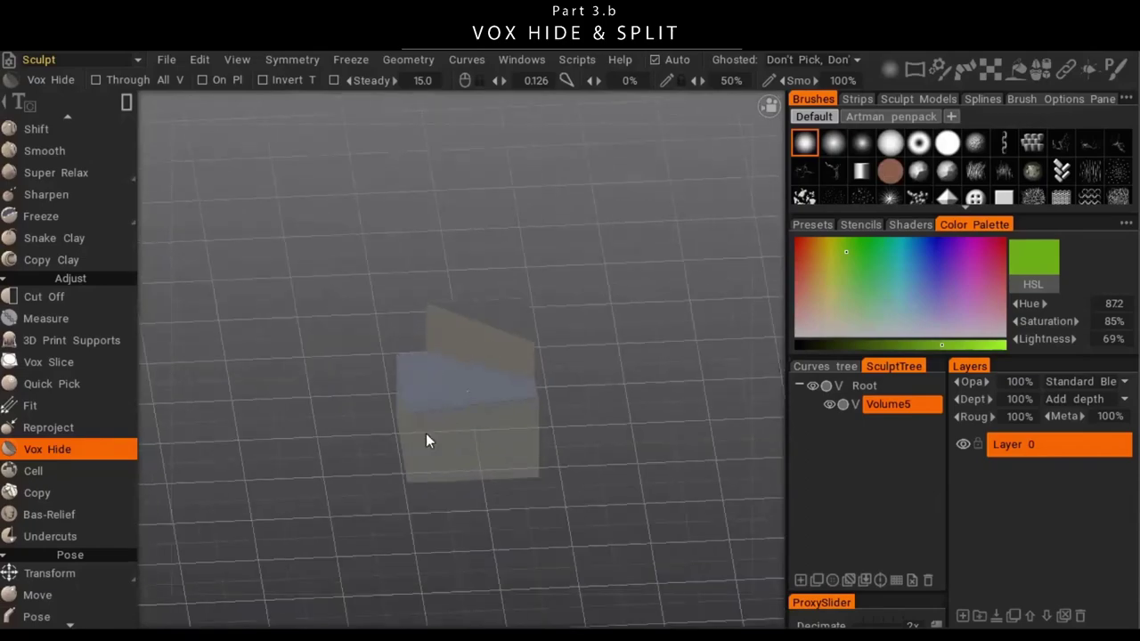
left_click_drag(426, 433, 519, 310)
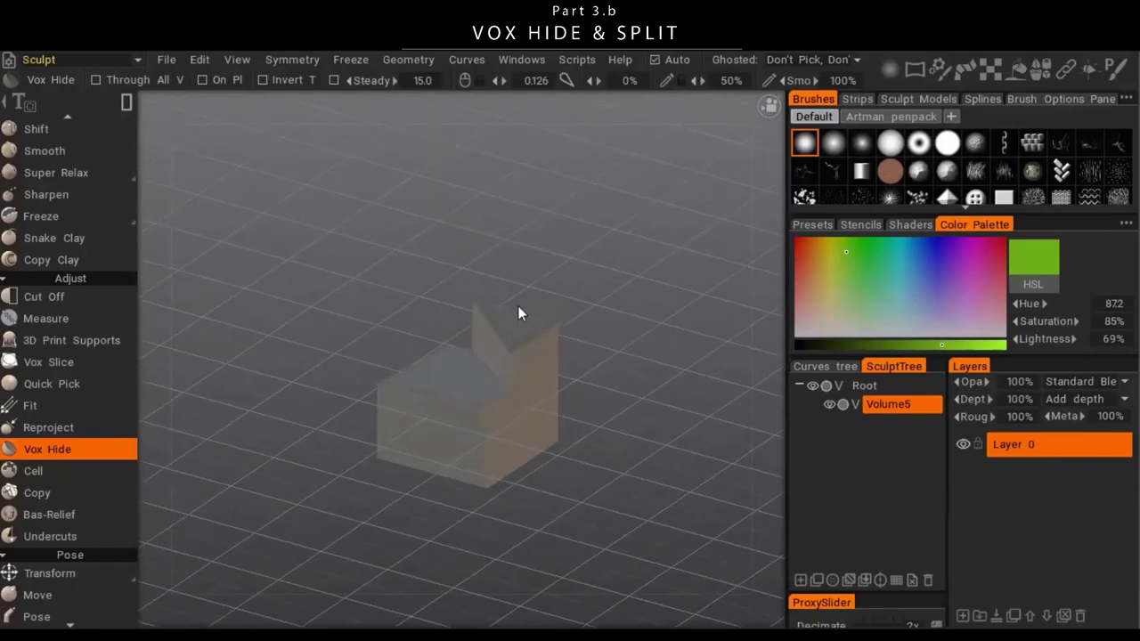
left_click_drag(431, 340, 528, 331)
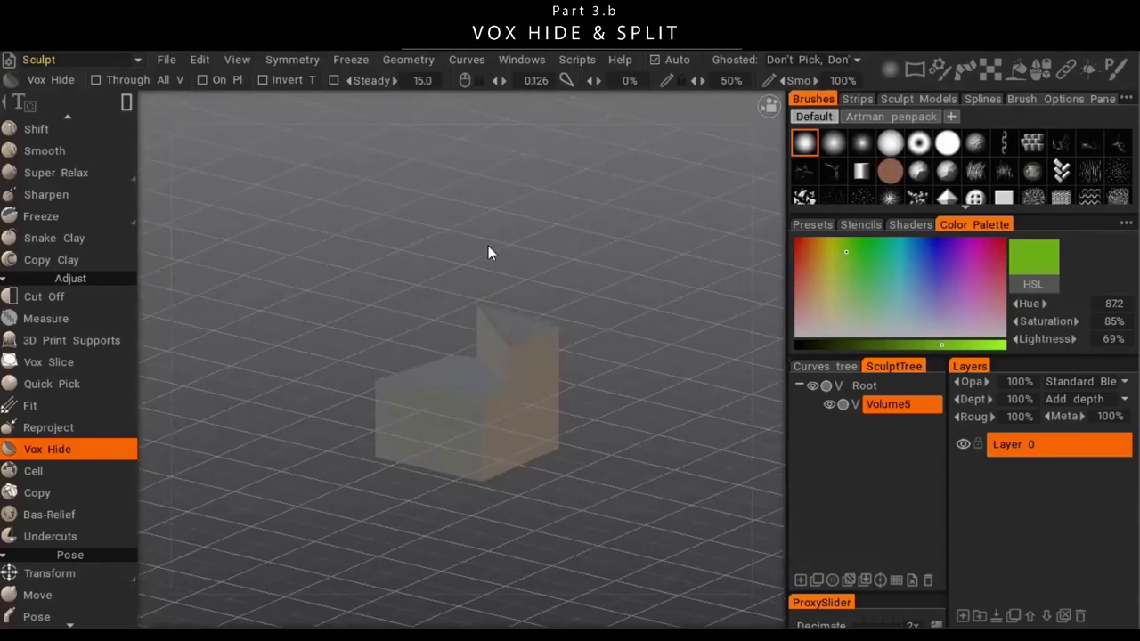
left_click(431, 69)
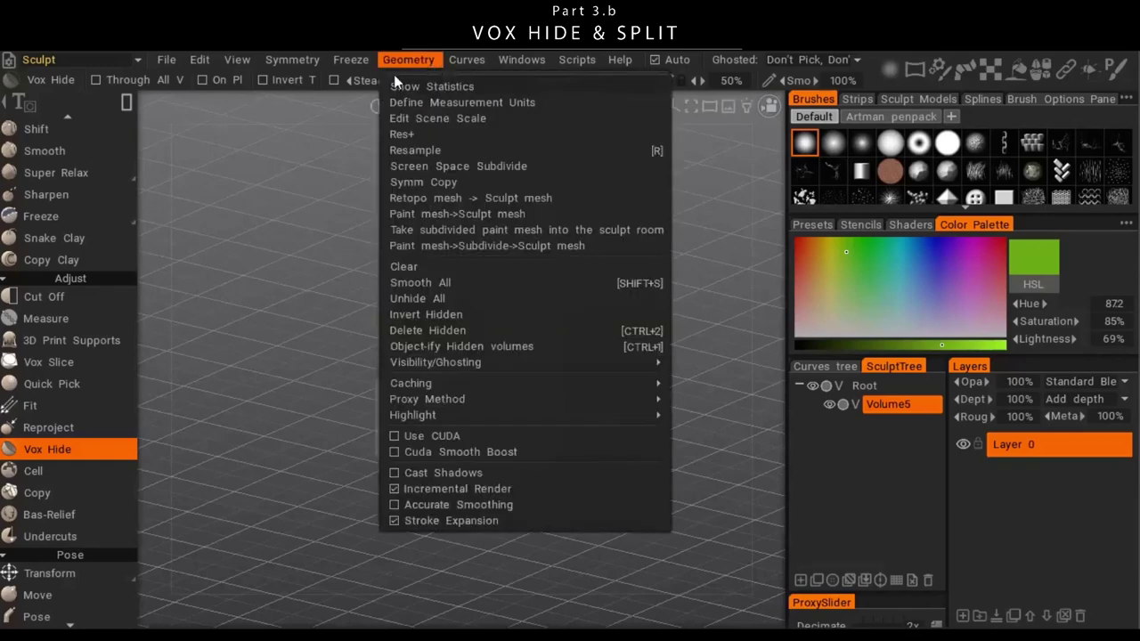
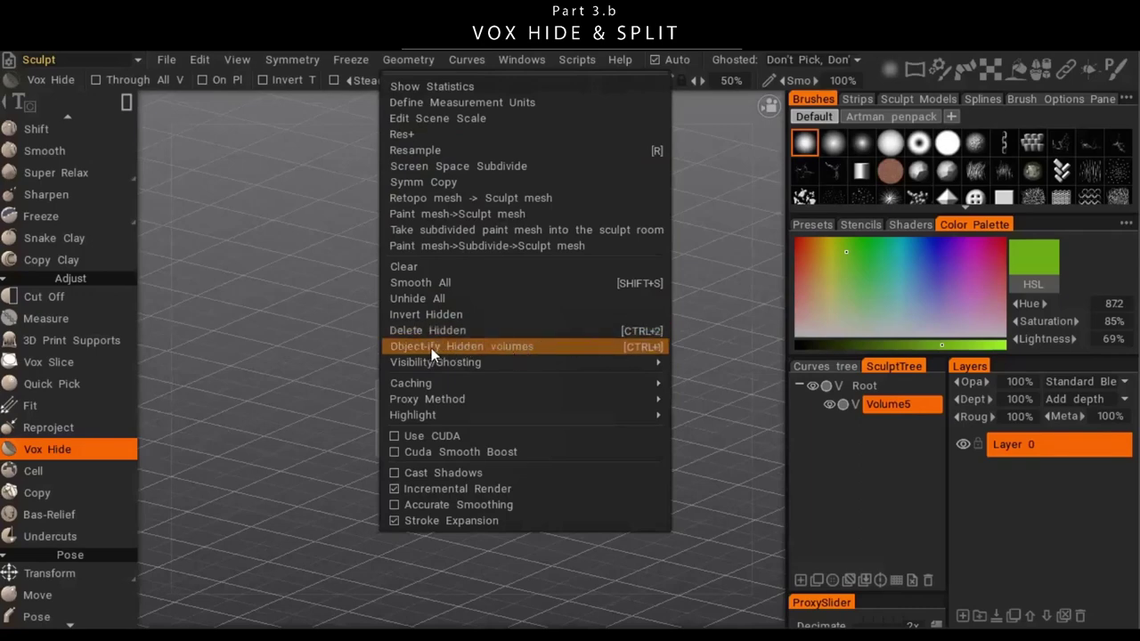
left_click(583, 346)
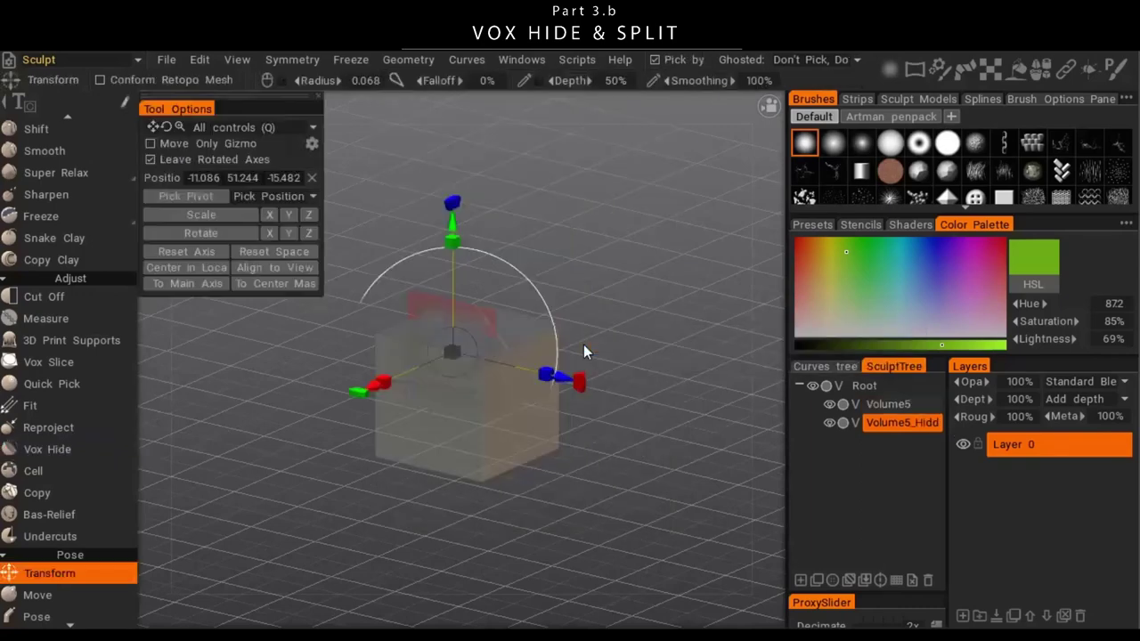
- Lift the separated corner piece along the vertical axis and undo the move
scroll(691, 358, "up", 6)
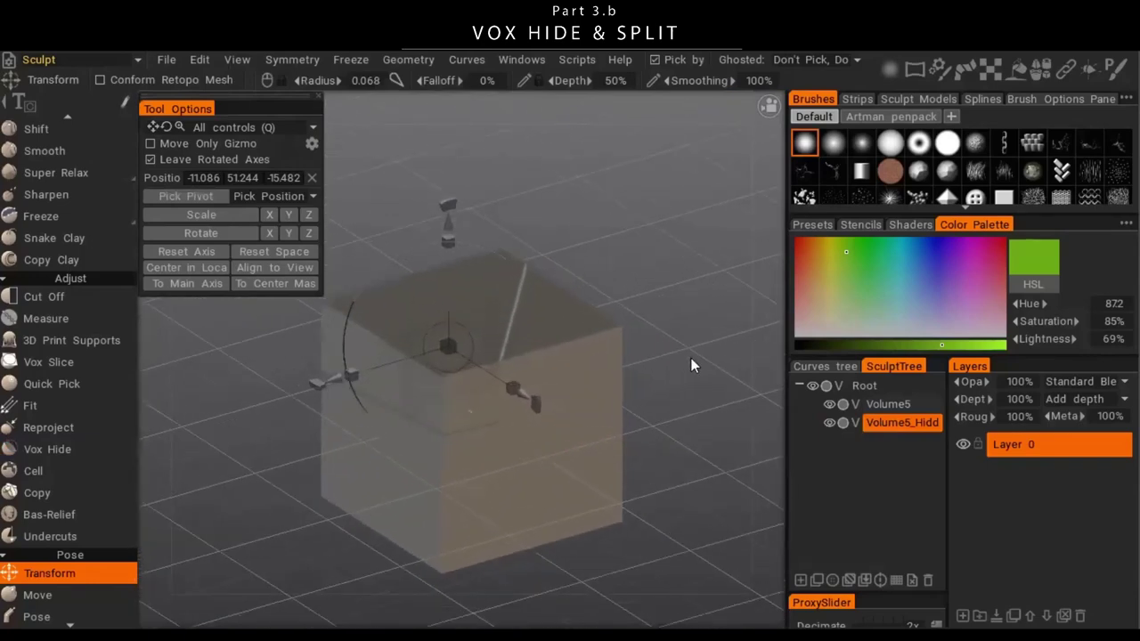
middle_click_drag(656, 414, 650, 376)
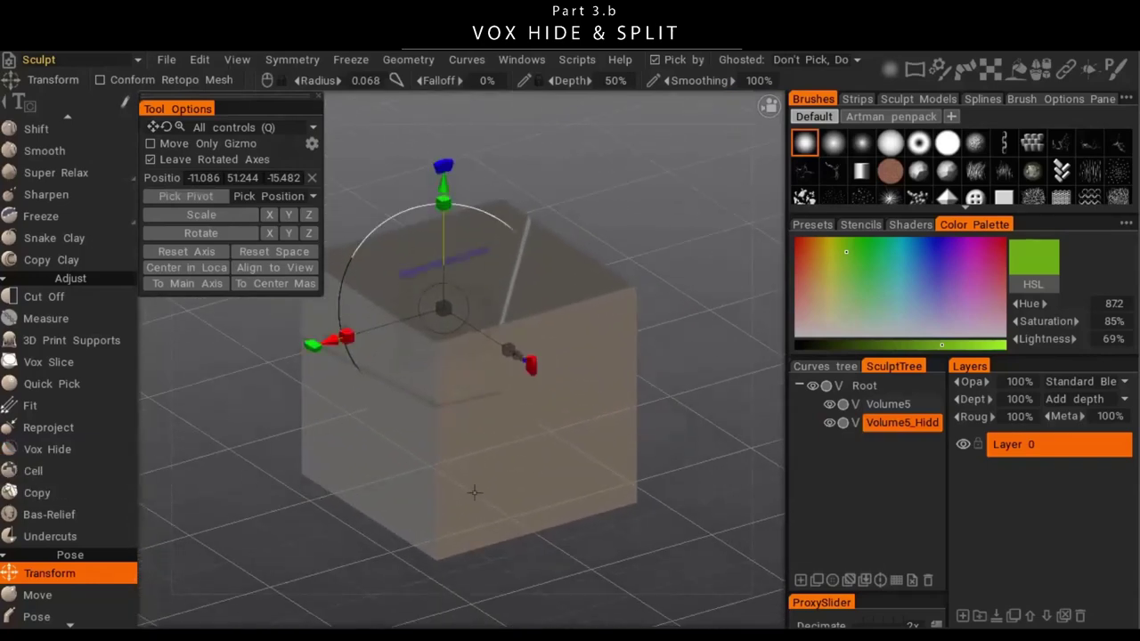
left_click_drag(472, 489, 529, 448, "alt")
middle_click_drag(510, 407, 504, 283)
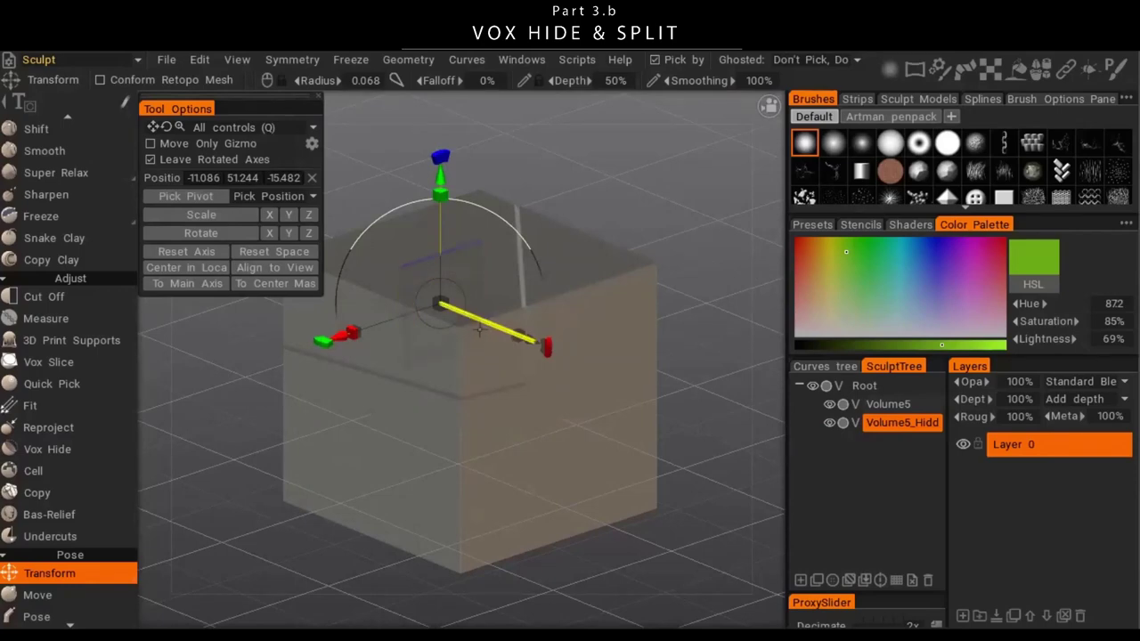
left_click_drag(440, 177, 443, 100)
key("ctrl+z")
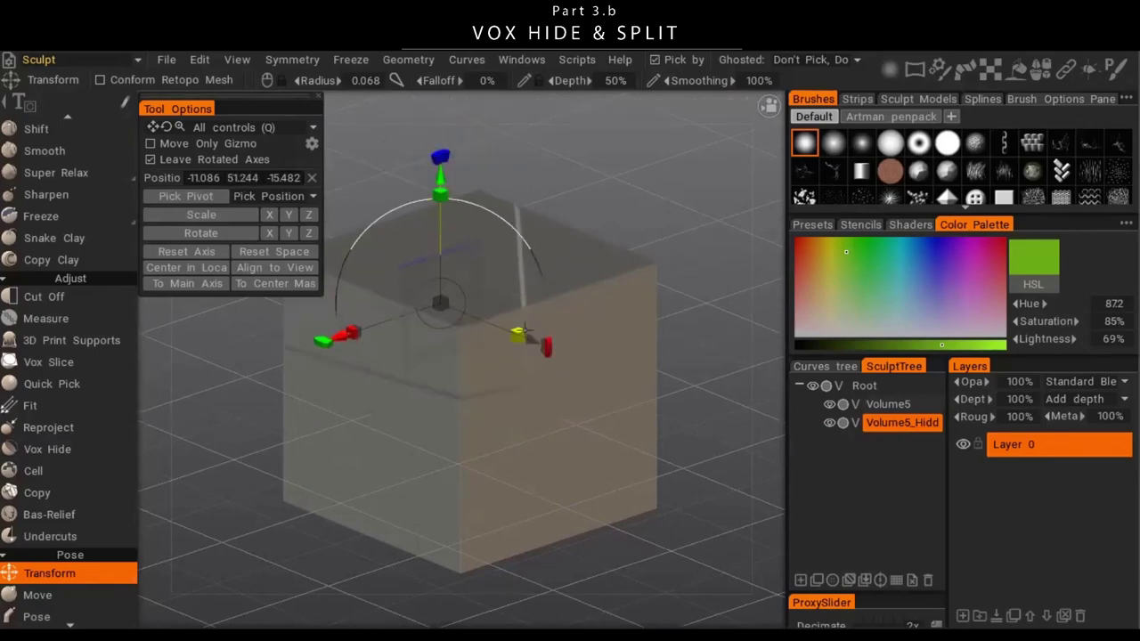
- Toggle the separated volume's visibility off and on and examine the seam between both parts from several angles
left_click(829, 423)
left_click(830, 425)
middle_click_drag(547, 422, 641, 381)
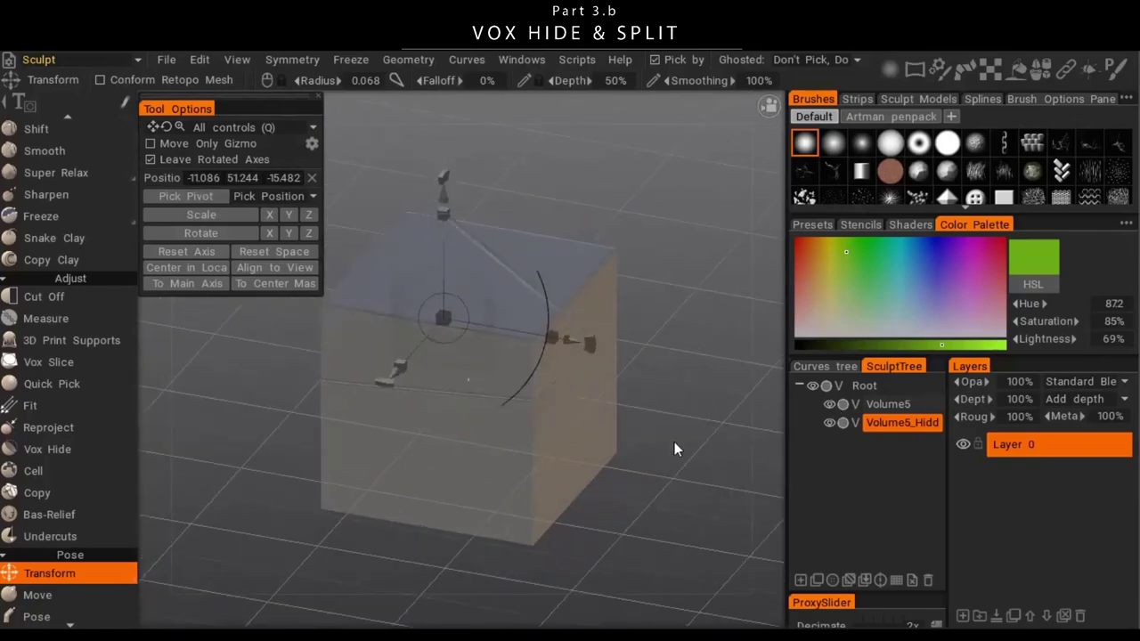
middle_click_drag(674, 442, 633, 264)
middle_click_drag(646, 346, 499, 328)
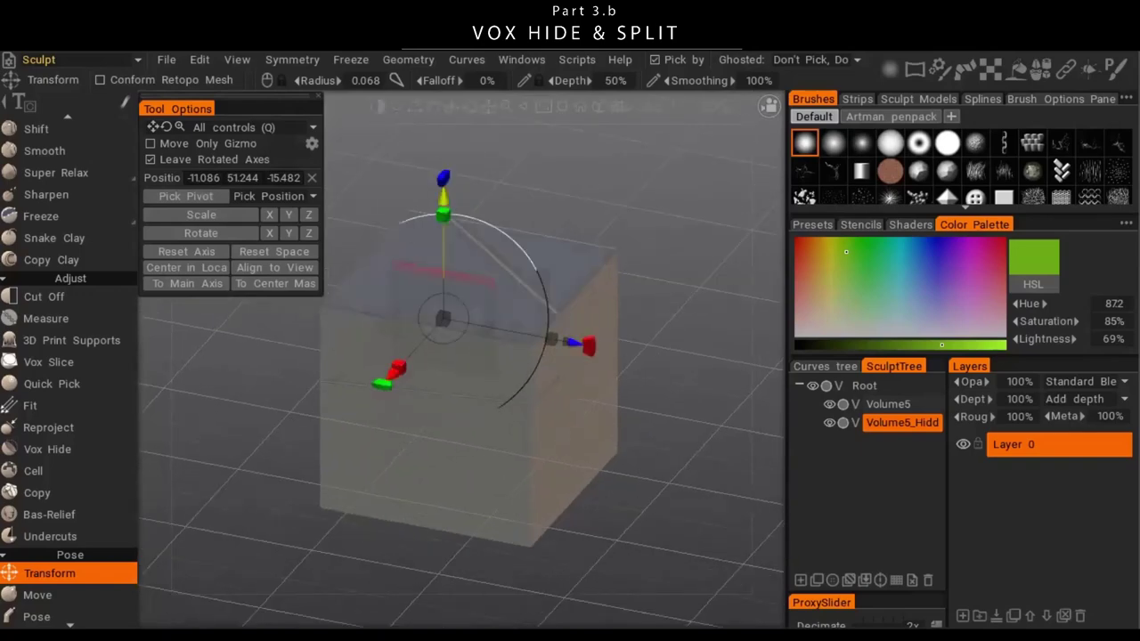
middle_click_drag(430, 326, 657, 303)
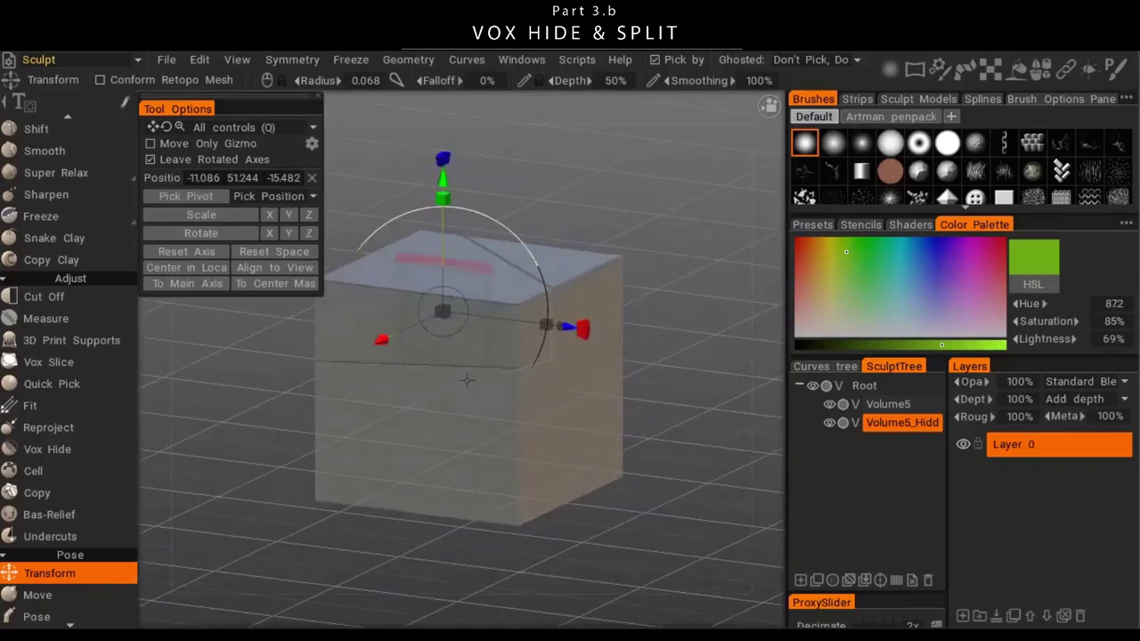
middle_click_drag(714, 258, 606, 261)
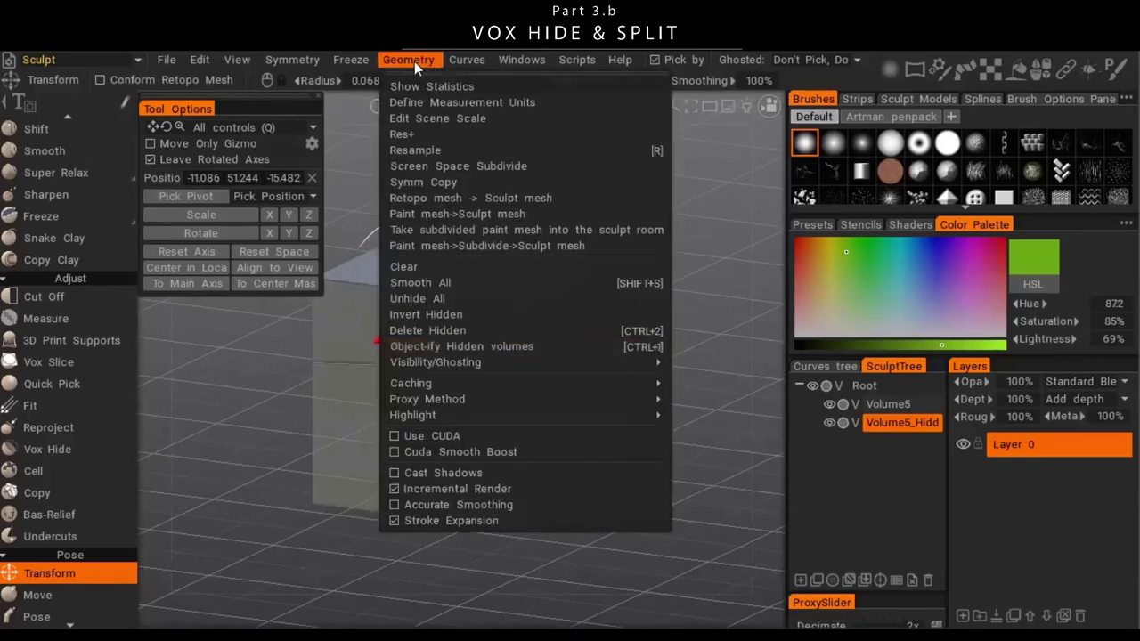
- Apply Delete Hidden to the separated piece and to the original Volume5
left_click(415, 62)
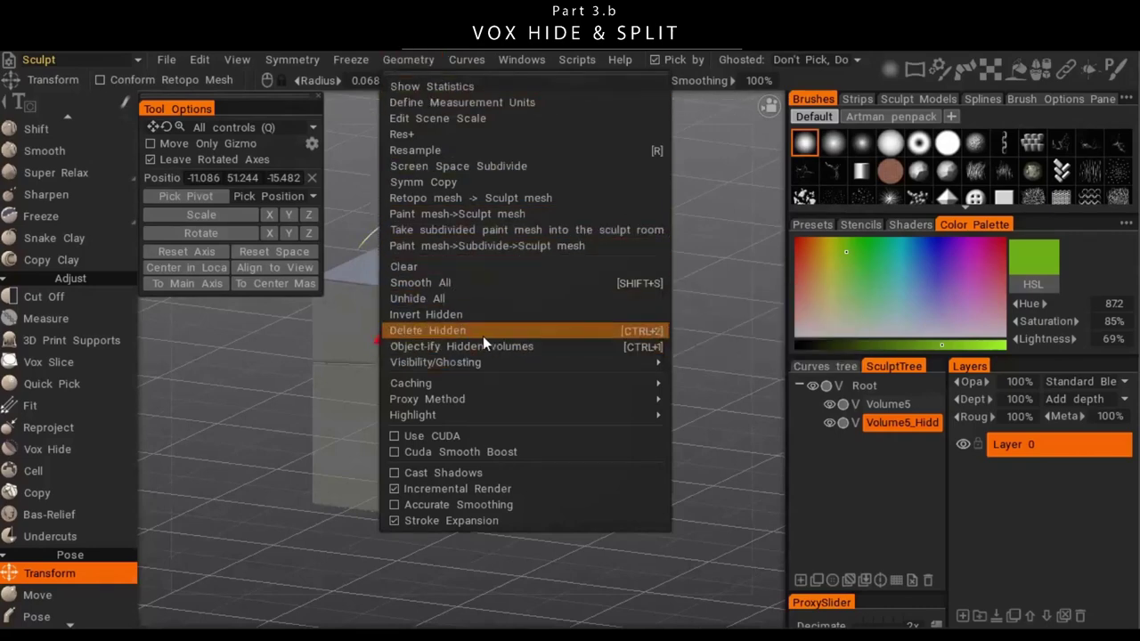
left_click(449, 335)
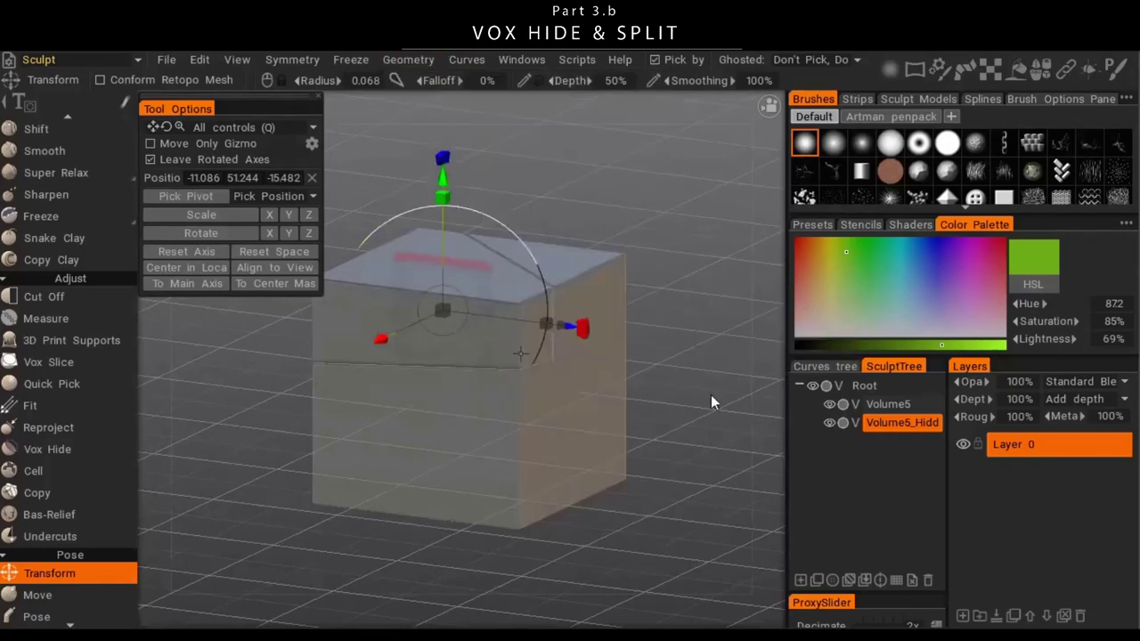
left_click(890, 404)
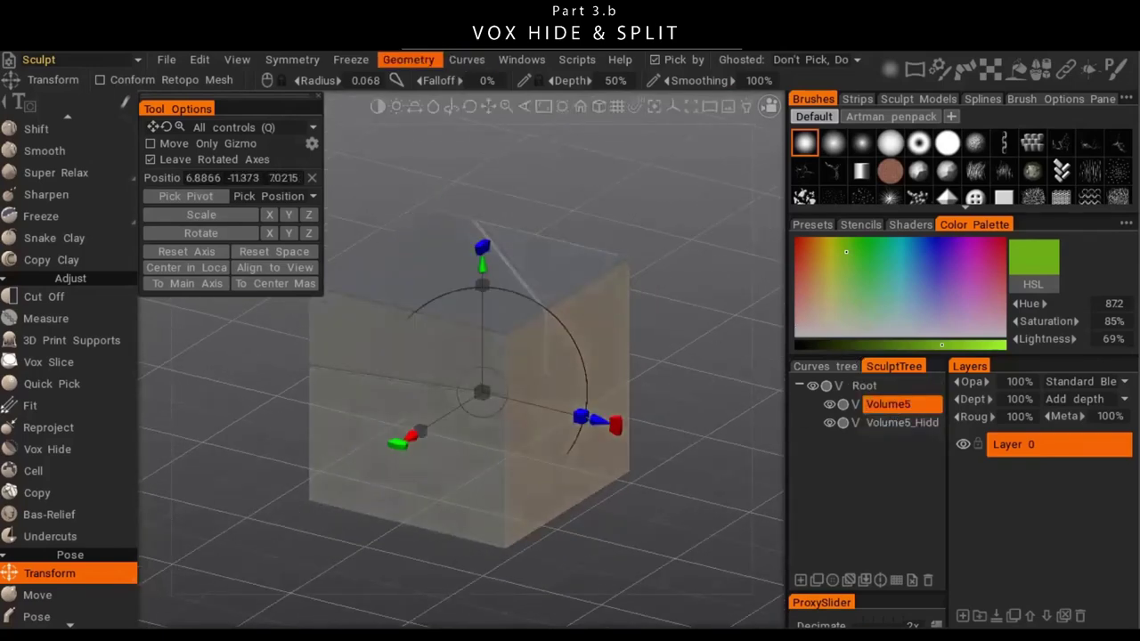
left_click(426, 60)
left_click(489, 330)
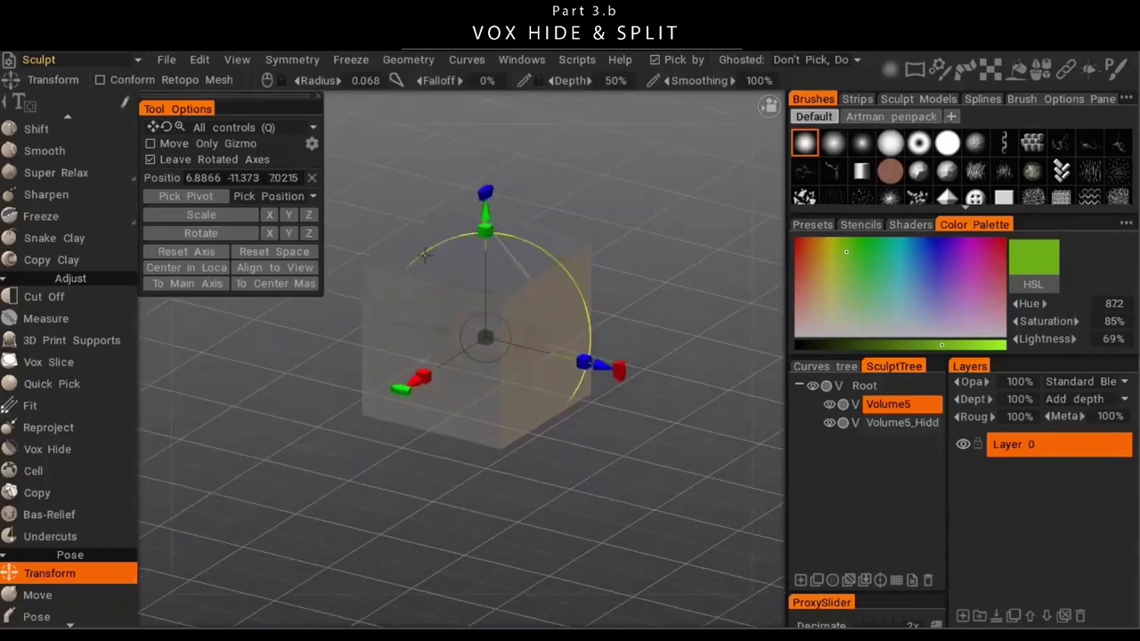
- Pick the separated corner piece, slide it sideways along its axis, and undo the move
left_click_drag(394, 374, 438, 362, "alt")
key("h")
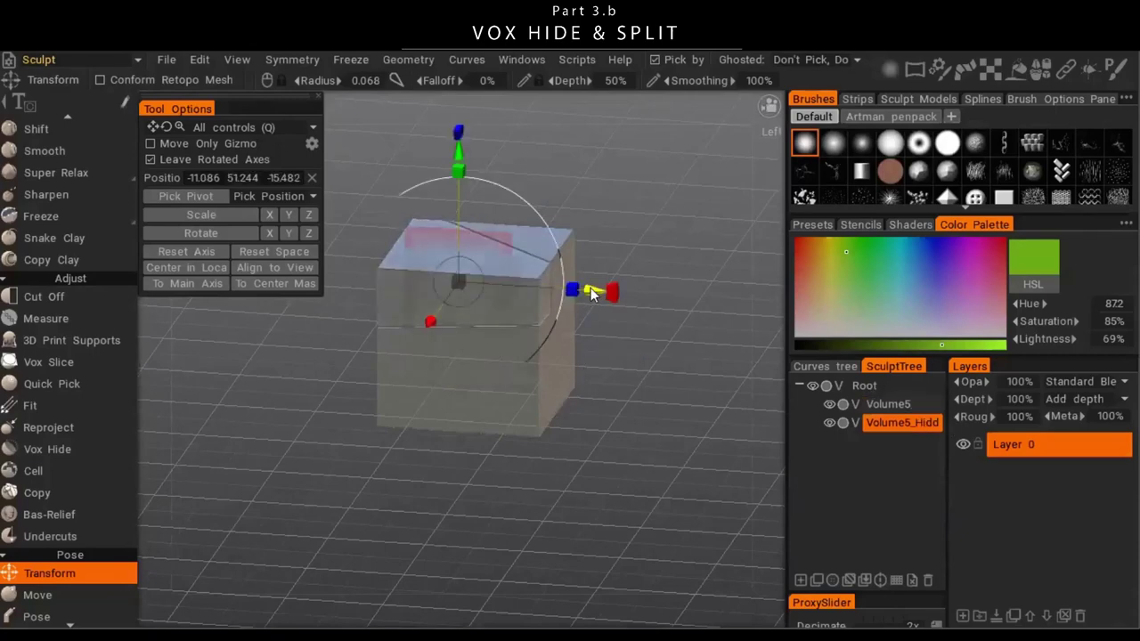
left_click_drag(591, 287, 634, 316, "alt")
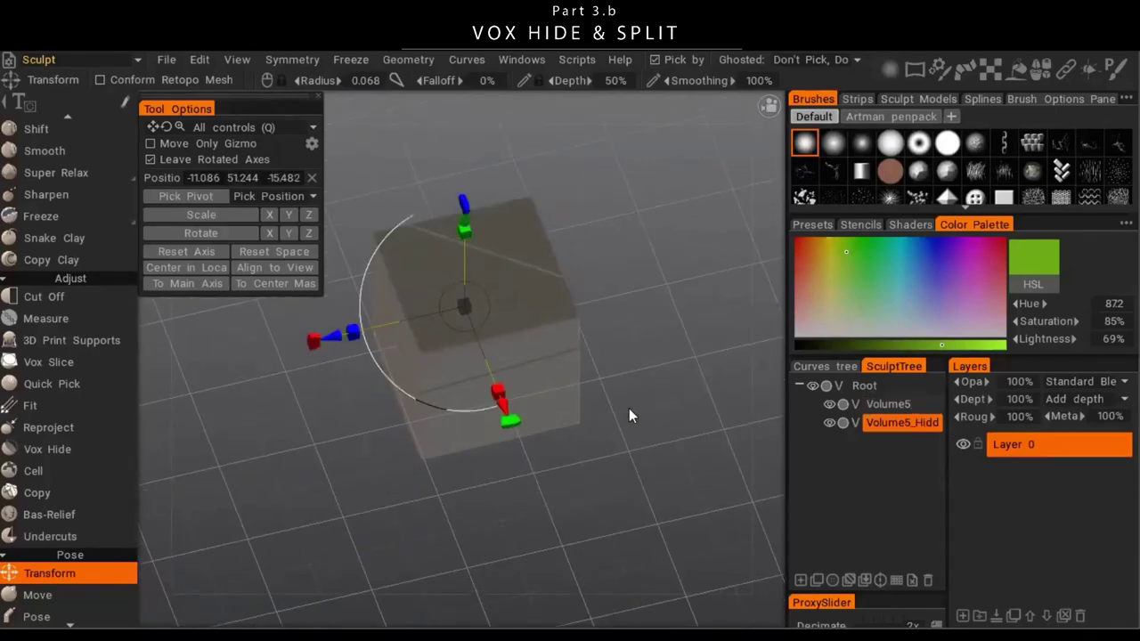
left_click_drag(326, 338, 423, 317)
key("ctrl+z")
- Return to Vox Hide and hide a second upper corner of Volume5 with a rectangular stroke at the opposite end
left_click_drag(646, 438, 451, 359, "alt")
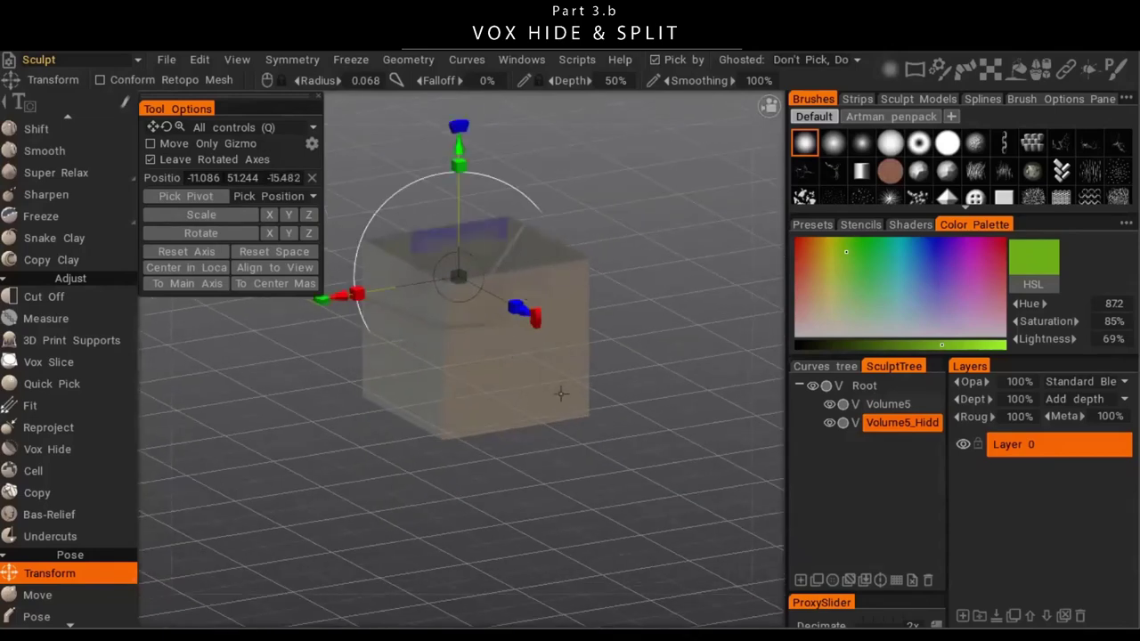
key("Escape")
left_click_drag(627, 323, 659, 278, "alt")
left_click_drag(538, 194, 621, 395)
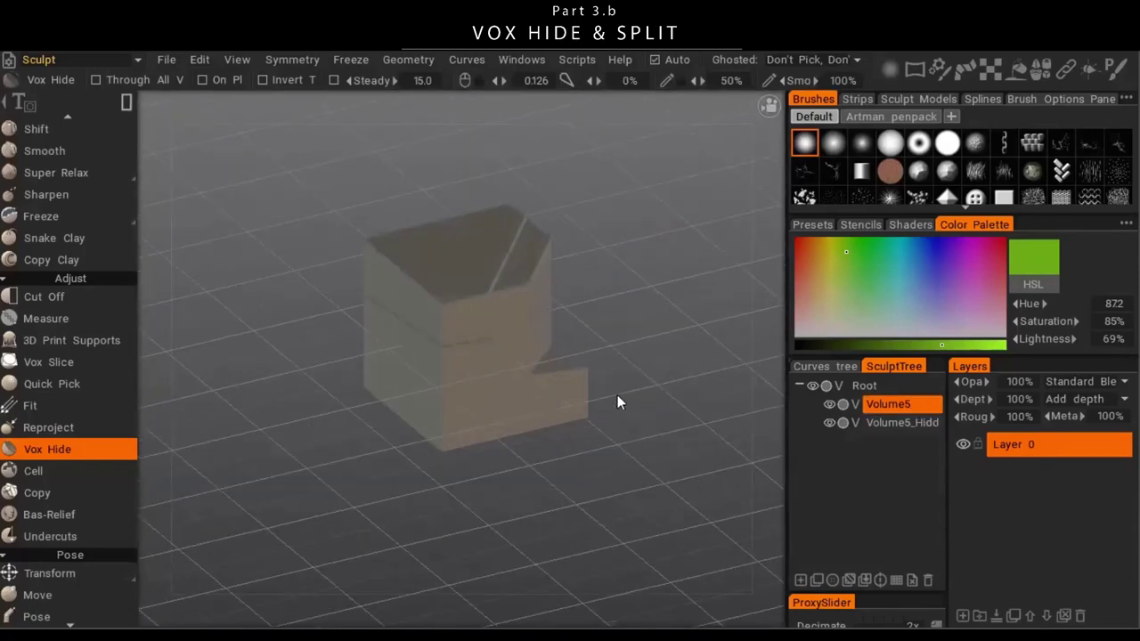
- Convert the second hidden corner into a separate object with Object-ify Hidden volumes, and reselect Volume5
left_click(408, 59)
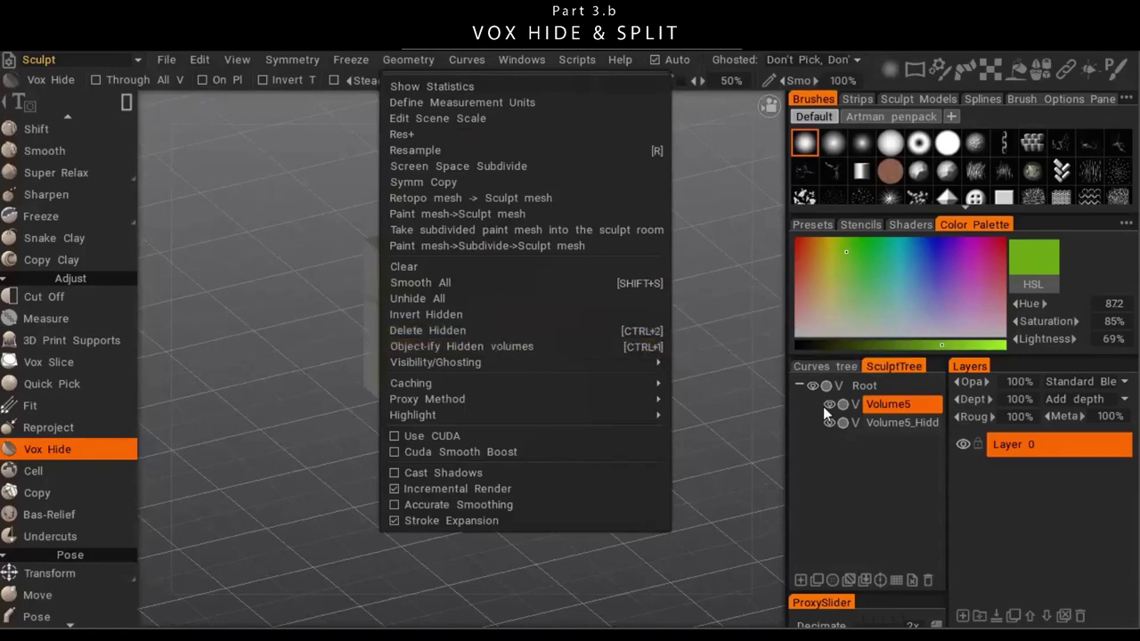
left_click(737, 419)
left_click_drag(688, 400, 714, 434)
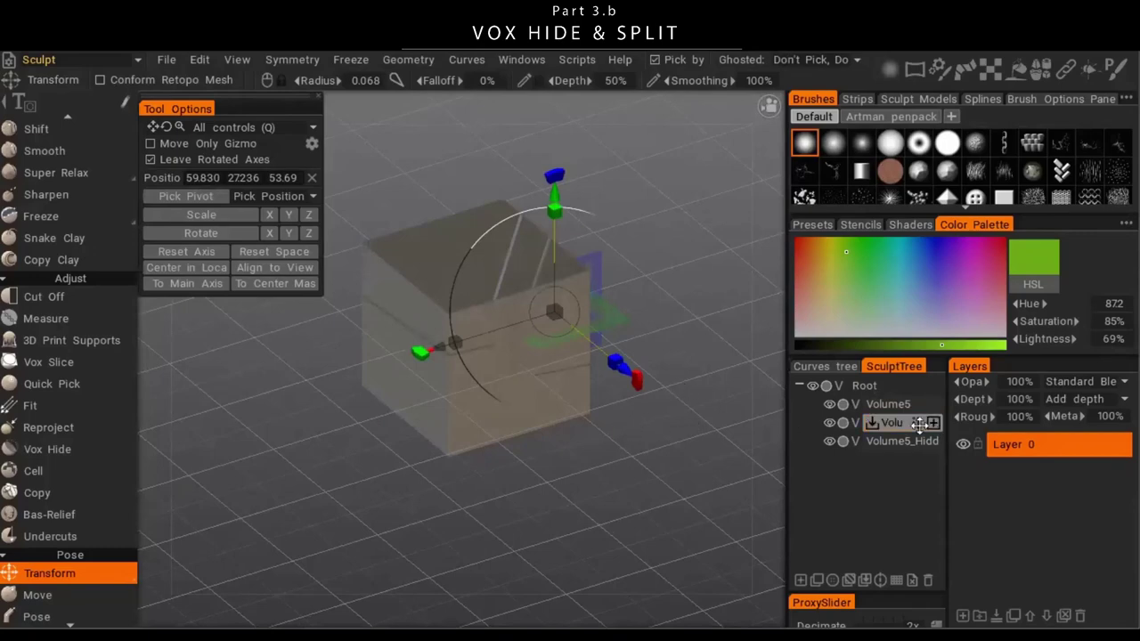
left_click(503, 413)
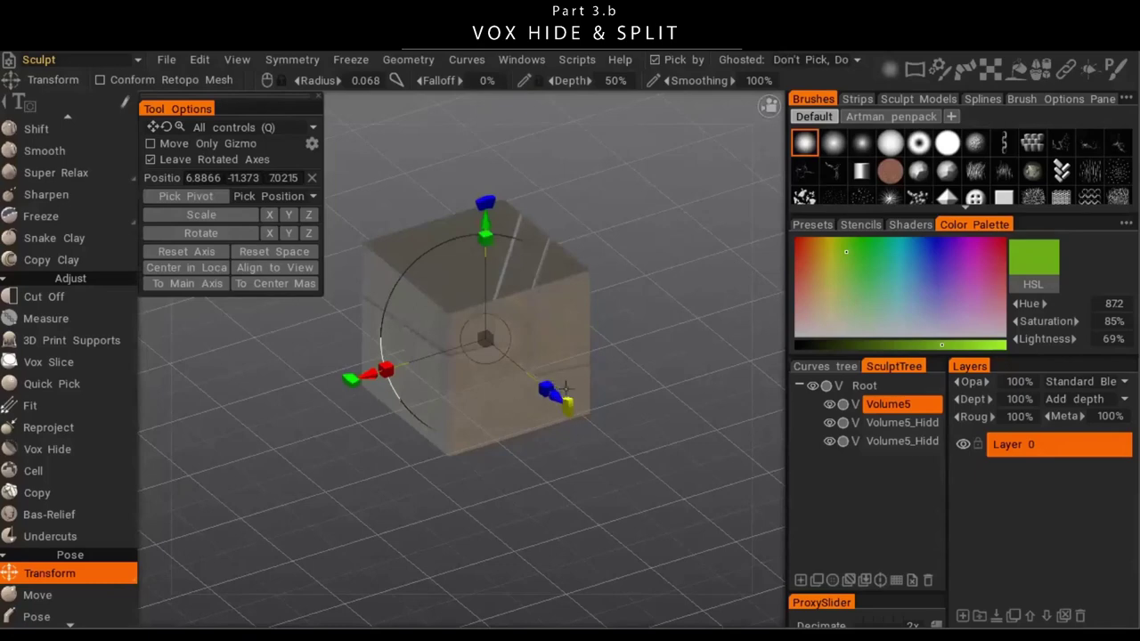
- Try sliding Volume5 along its axis twice, undoing each move
right_click_drag(561, 353, 615, 316, "alt")
left_click_drag(593, 389, 621, 309, "alt")
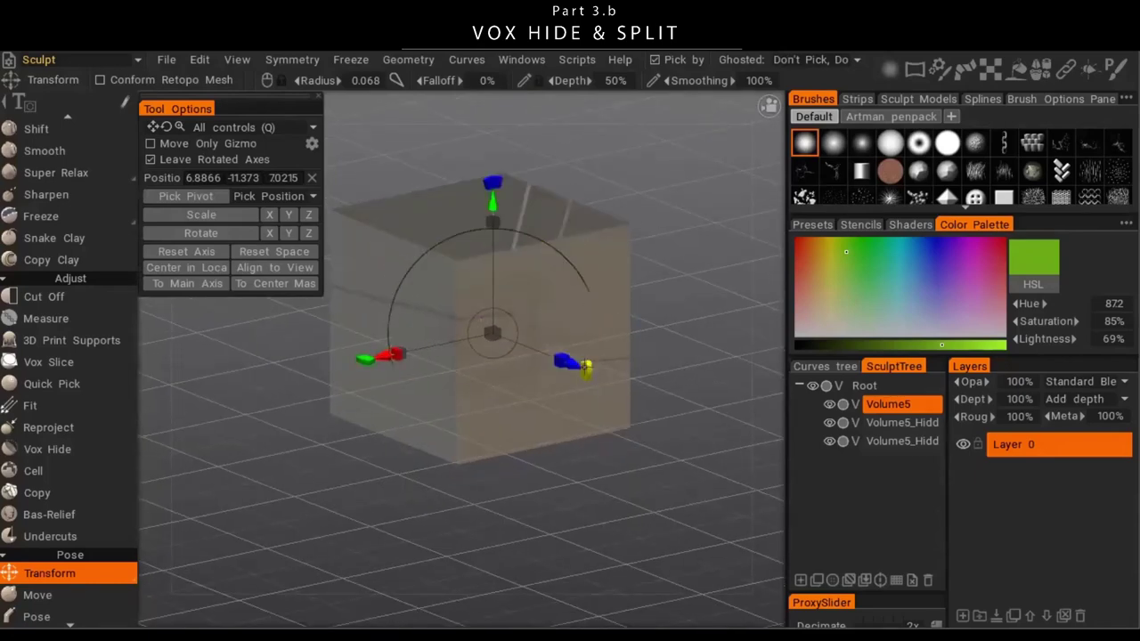
left_click_drag(570, 363, 651, 398)
key("ctrl+z")
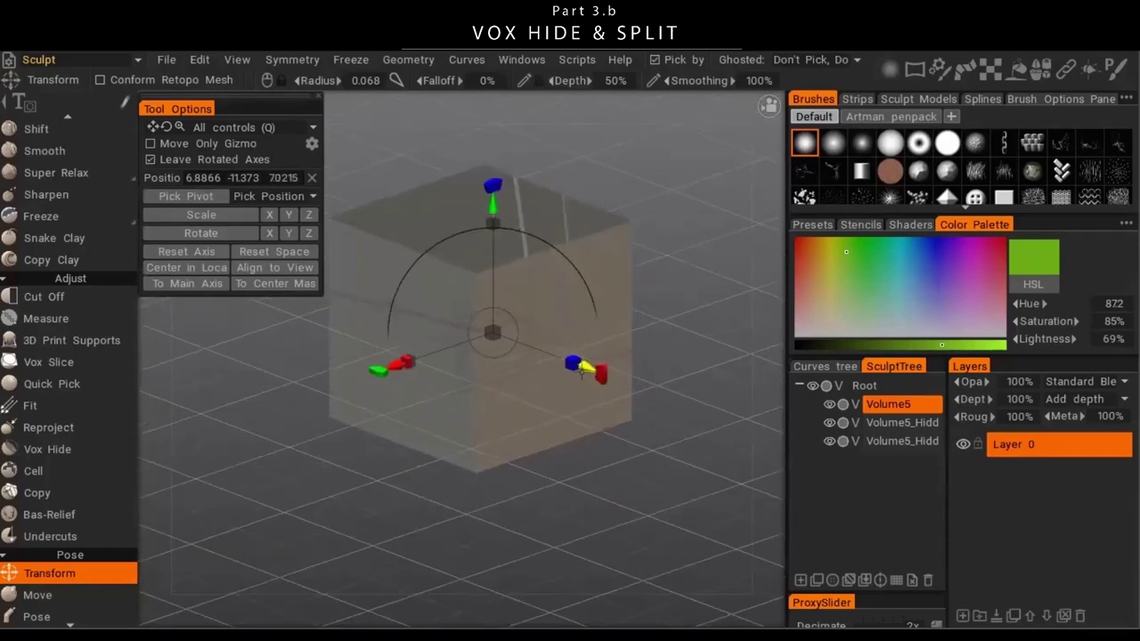
left_click_drag(581, 367, 576, 460)
key("ctrl+z")
- Hide a lower corner of Volume5 with a rectangular Vox Hide stroke
left_click(48, 450)
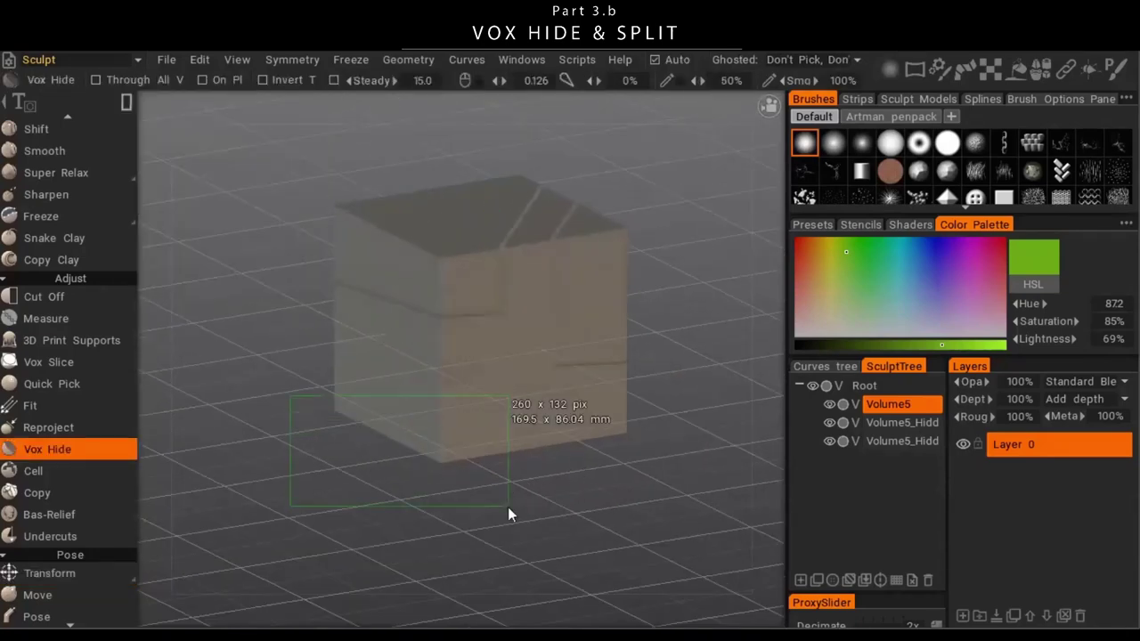
left_click_drag(508, 514, 496, 348)
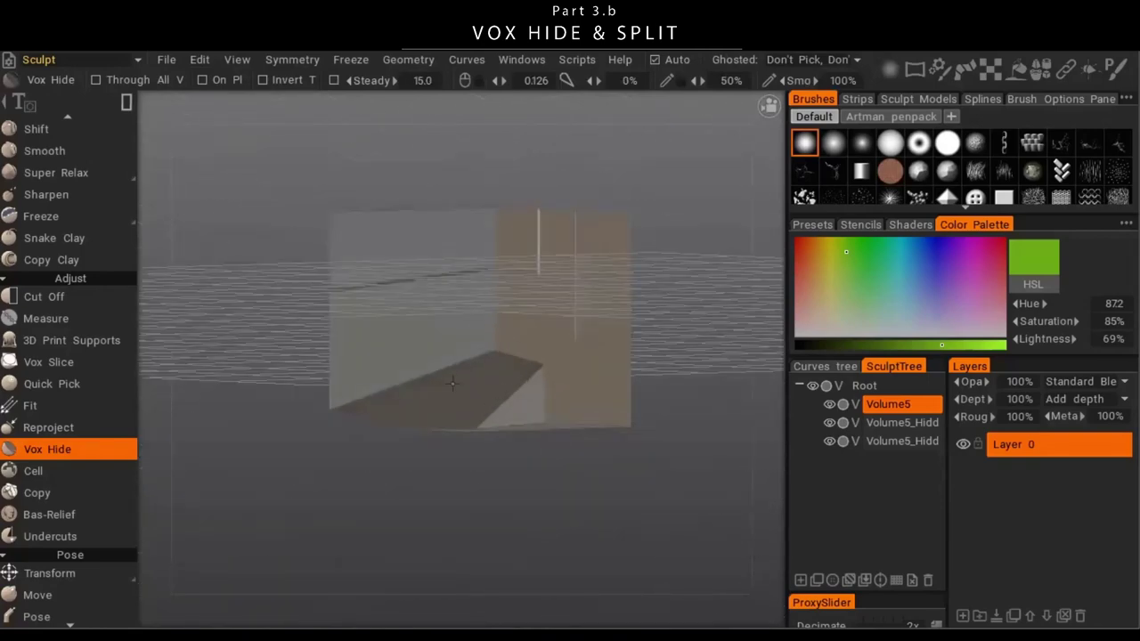
left_click_drag(481, 427, 464, 462)
- Pick the separated upper corner piece with Transform and move it away from Volume5
key("t")
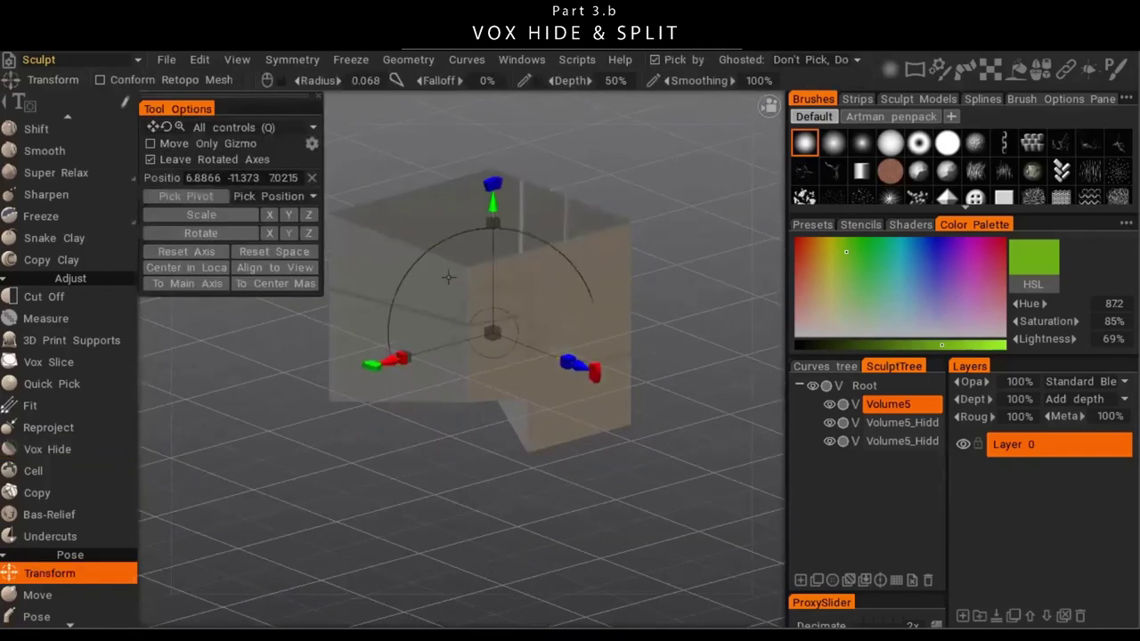
key("h")
left_click_drag(541, 285, 388, 228)
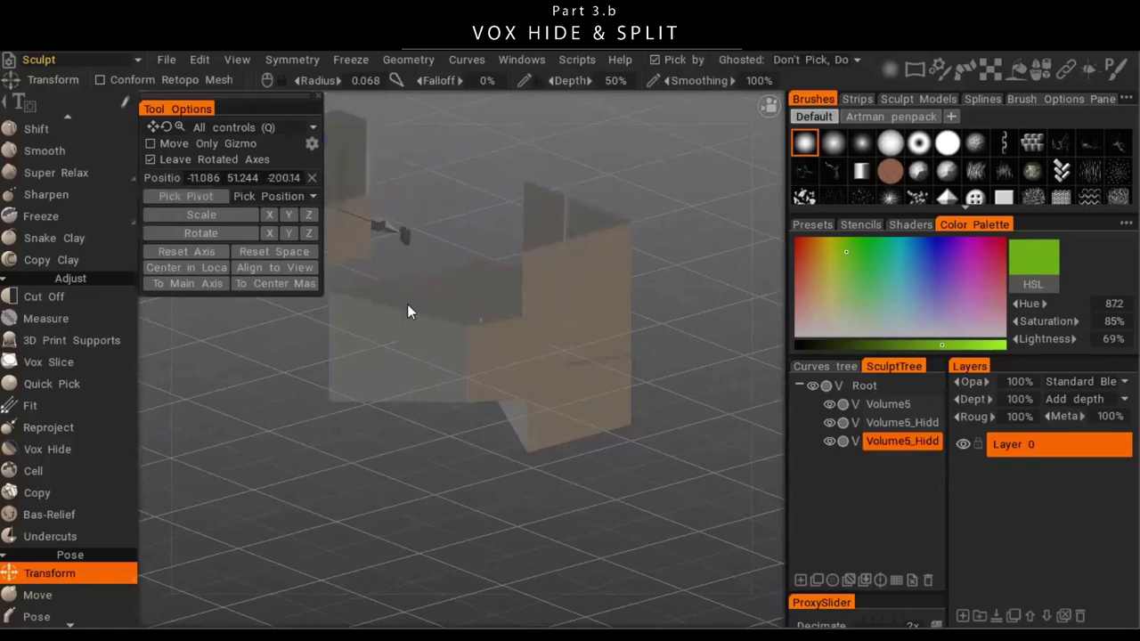
- Return to Vox Hide and hide one end of the moved corner piece with a rectangular stroke
middle_click_drag(406, 303, 630, 424)
left_click(47, 449)
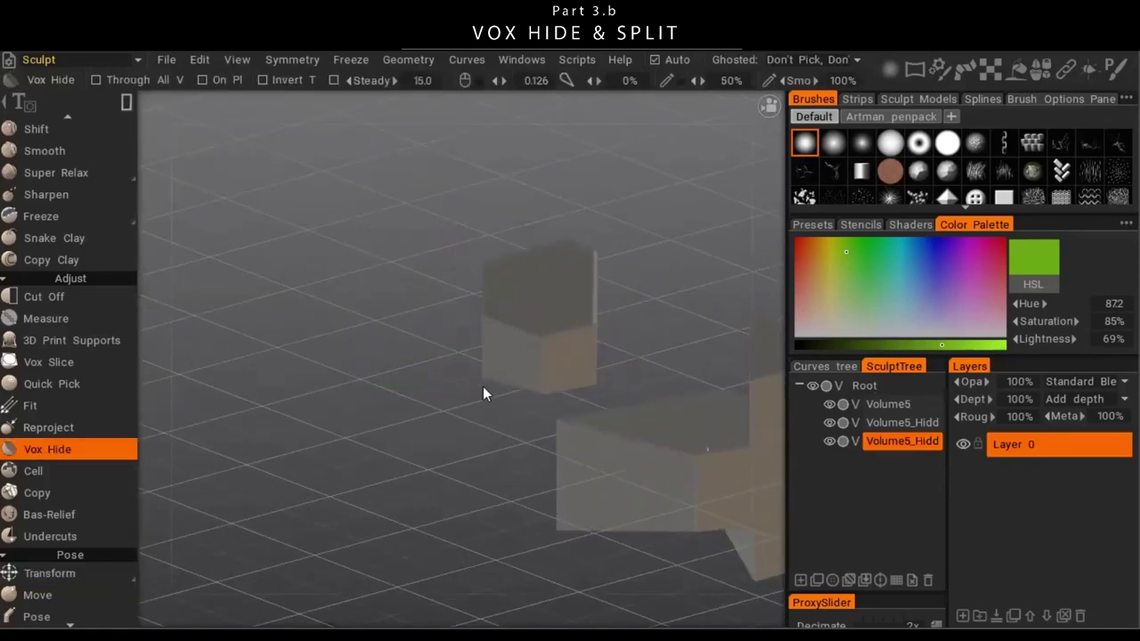
left_click_drag(483, 387, 458, 390)
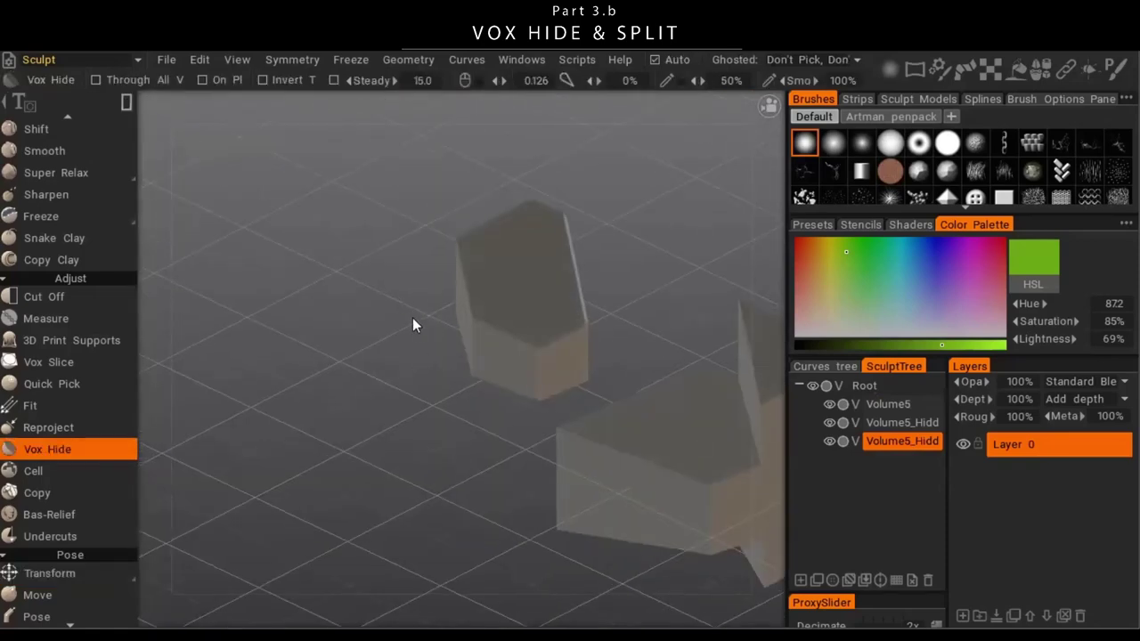
left_click_drag(575, 324, 561, 309)
left_click_drag(524, 346, 645, 405)
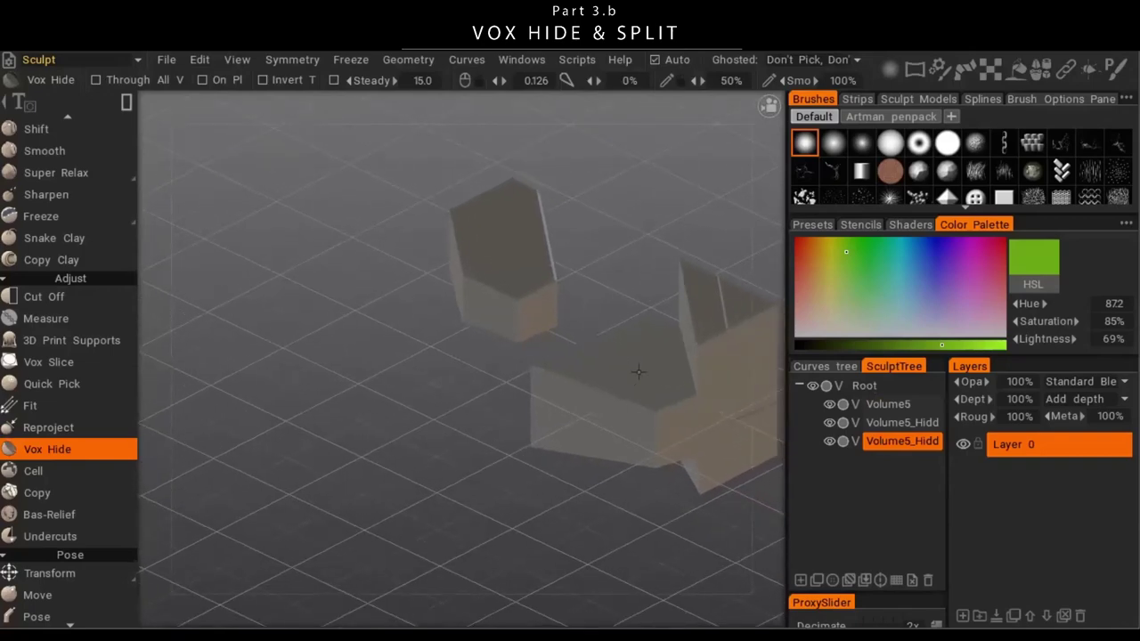
- Switch the active volume between Volume5 and the separated piece by picking them in the scene, ending on the piece
key("h")
key("h")
key("h")
key("h")
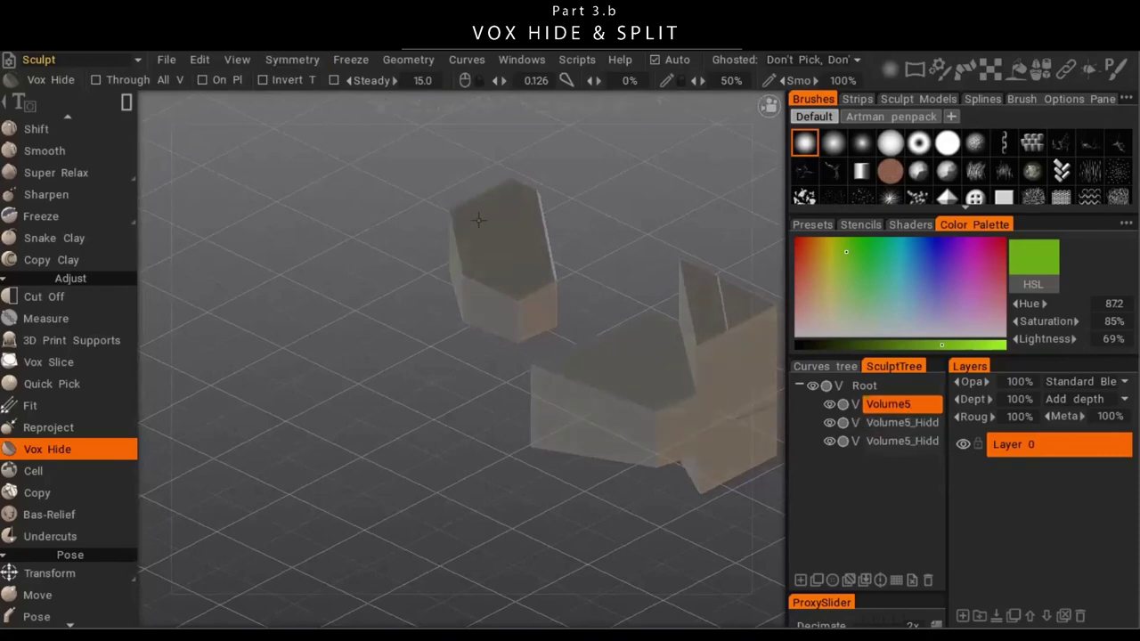
key("h")
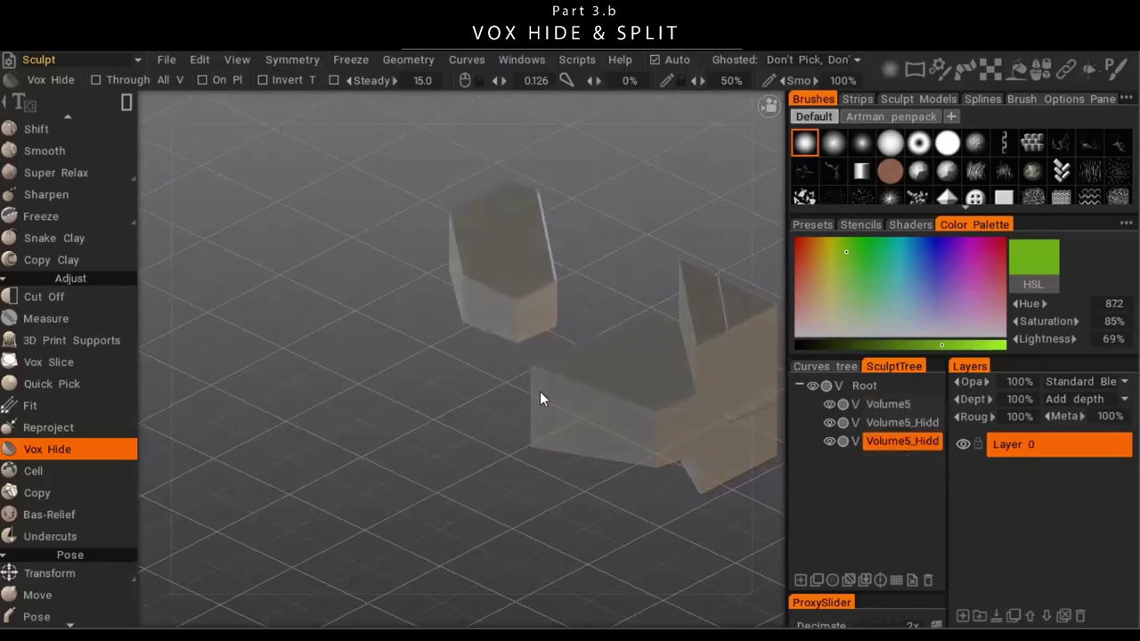
- Examine the separated piece and the cut Volume5 from several sides, with the Transform gizmo on the piece
scroll(501, 475, "down", 2)
left_click_drag(501, 467, 538, 397)
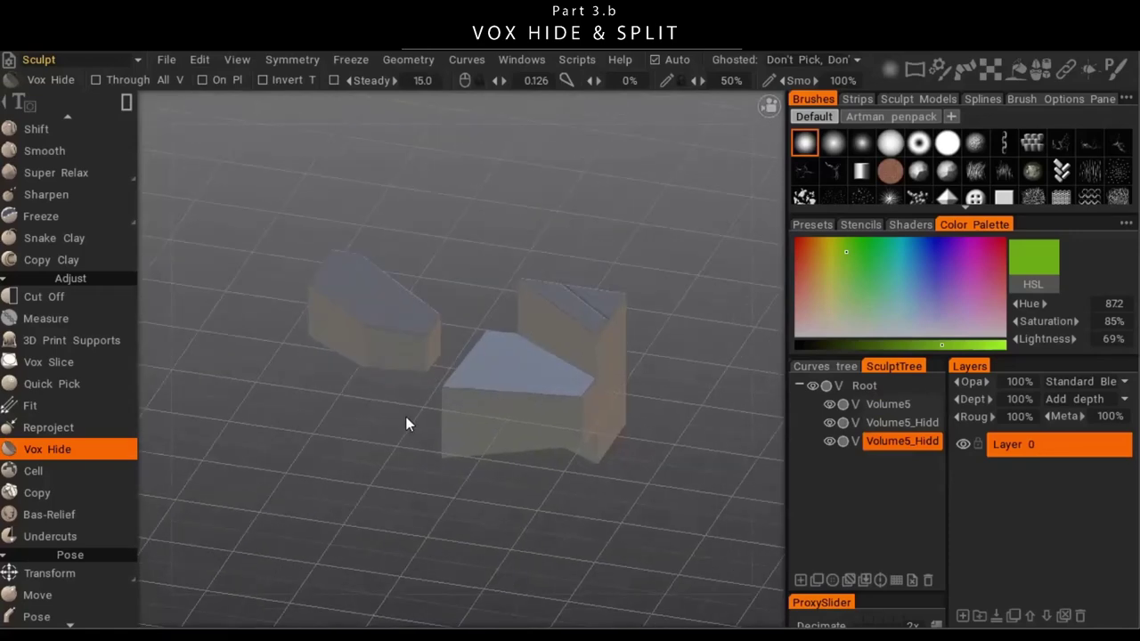
left_click_drag(439, 425, 442, 399)
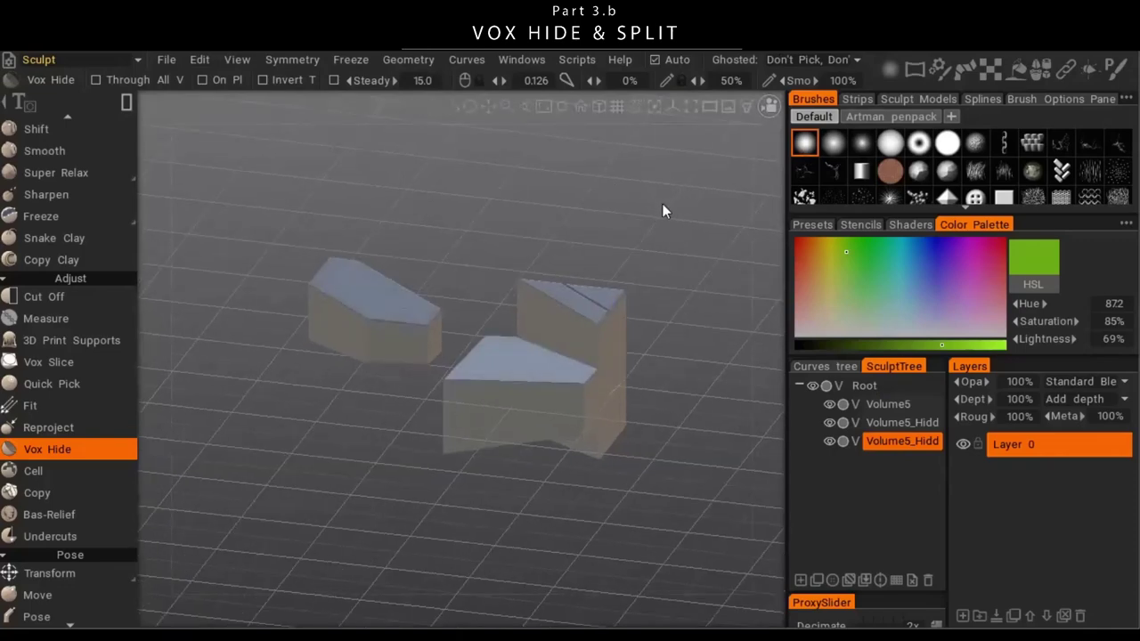
left_click_drag(662, 203, 578, 413)
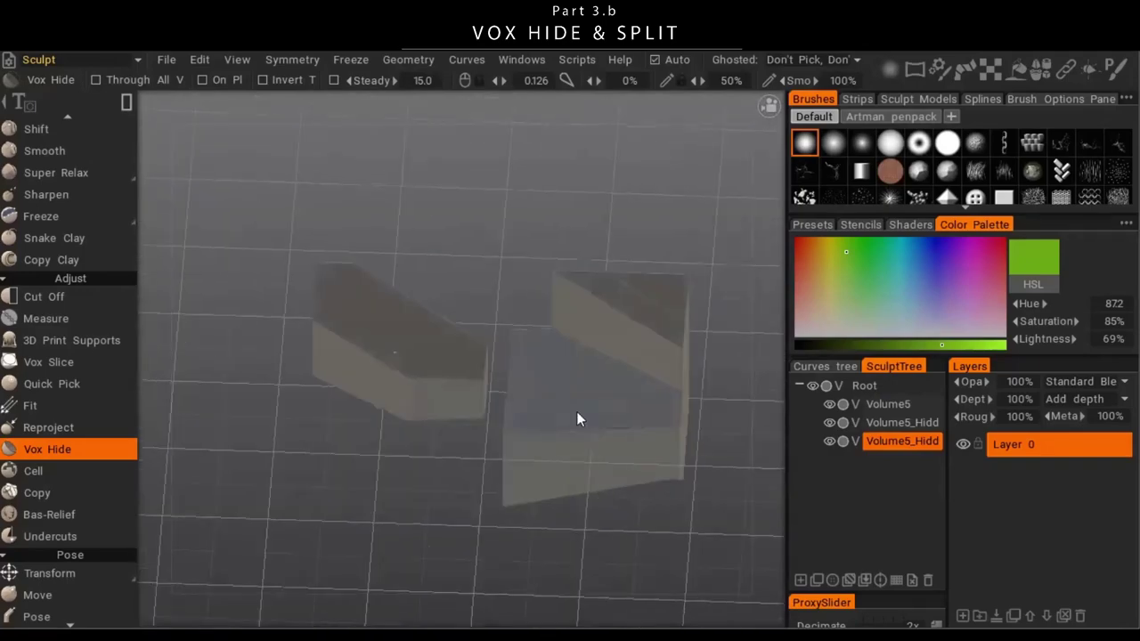
left_click_drag(564, 303, 346, 261)
middle_click_drag(304, 316, 450, 336)
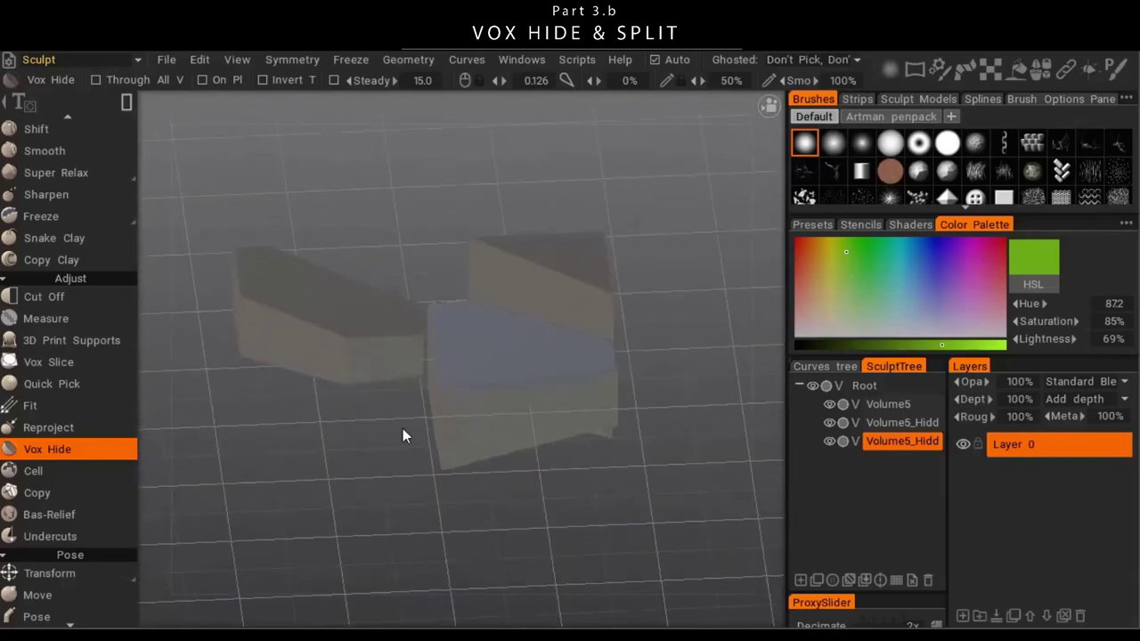
middle_click_drag(402, 436, 442, 399)
middle_click_drag(332, 281, 466, 343)
key("t")
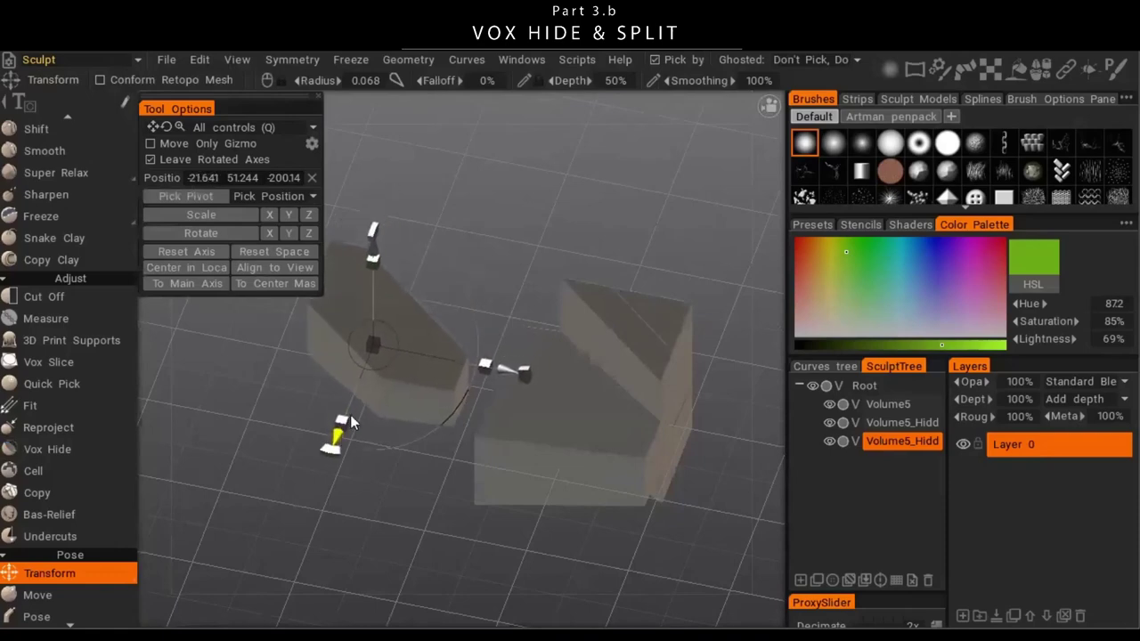
middle_click_drag(381, 335, 560, 345)
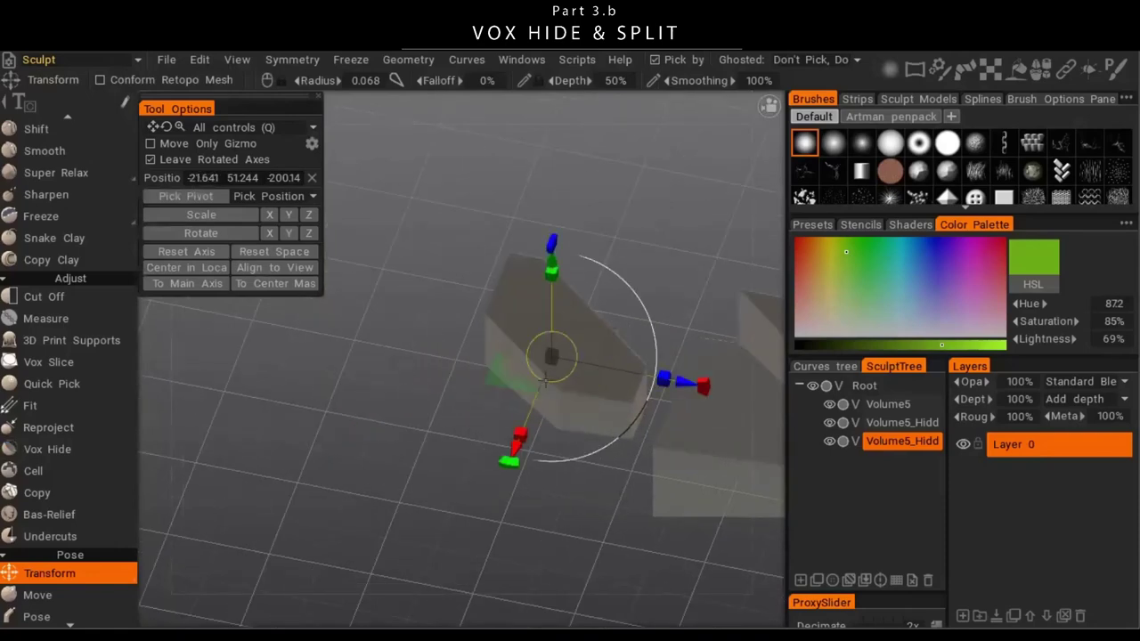
middle_click_drag(487, 417, 582, 435)
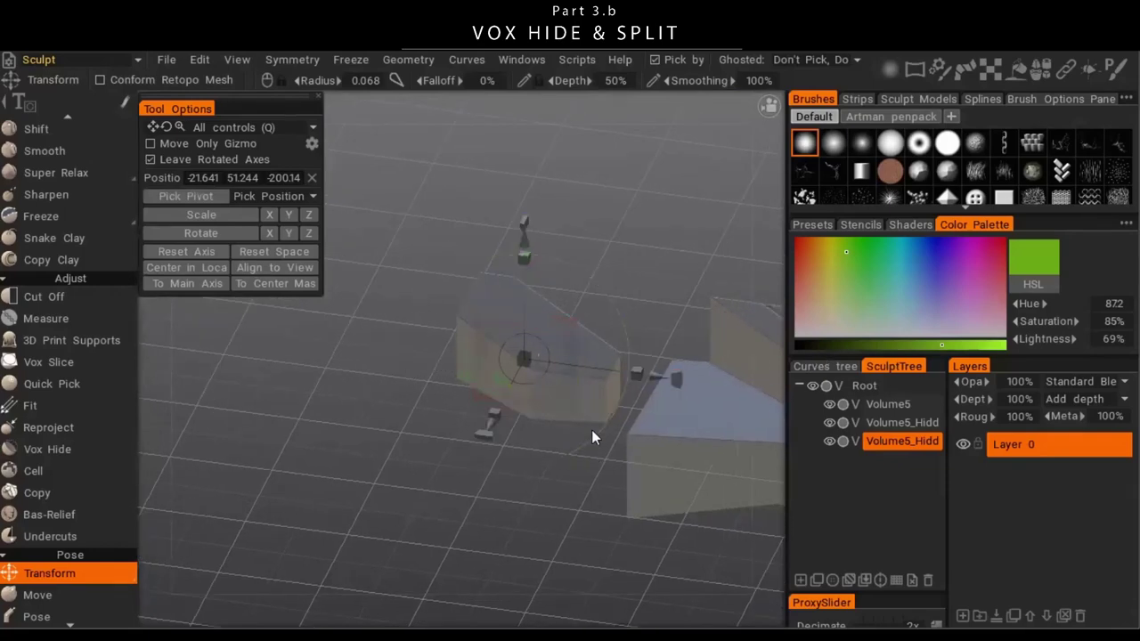
middle_click_drag(591, 429, 521, 419)
- Hide a further section at the end of the separated piece with a rectangular Vox Hide stroke in the Left view
key("h")
left_click_drag(399, 253, 521, 482)
middle_click_drag(521, 482, 534, 445)
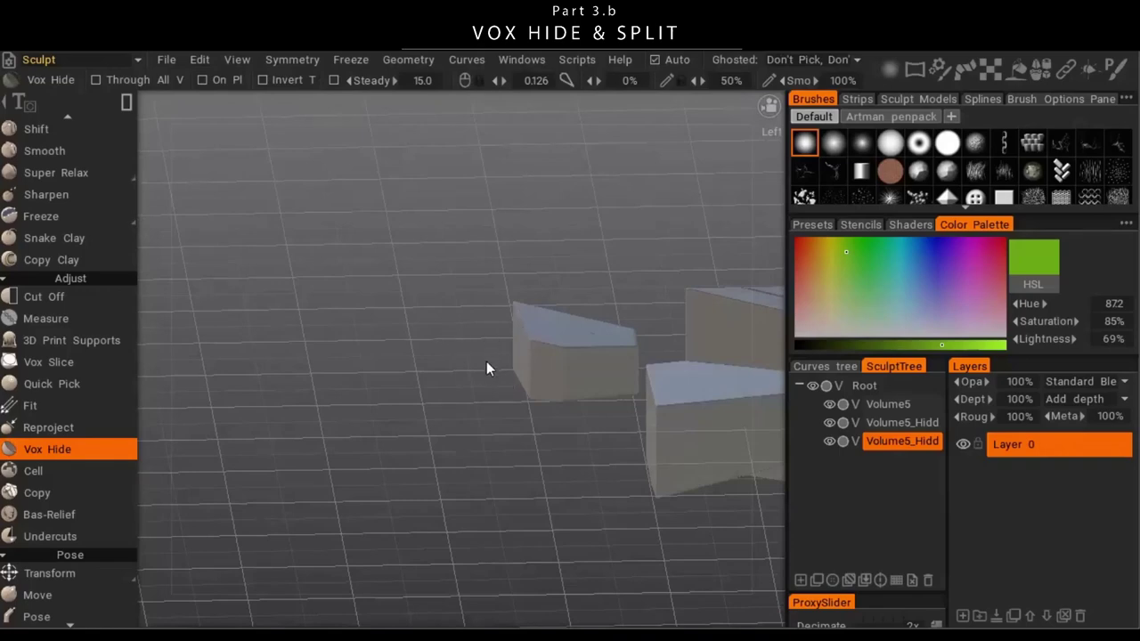
- Resample the separated piece with Good resampling quality
key("ctrl+r")
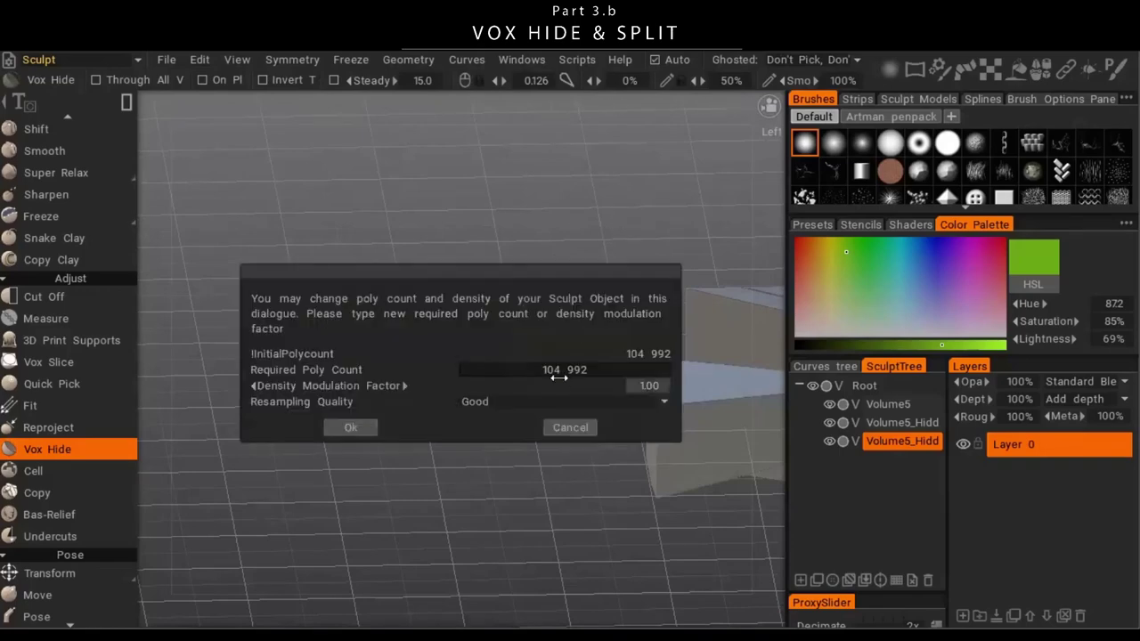
left_click_drag(560, 381, 570, 383)
left_click(359, 426)
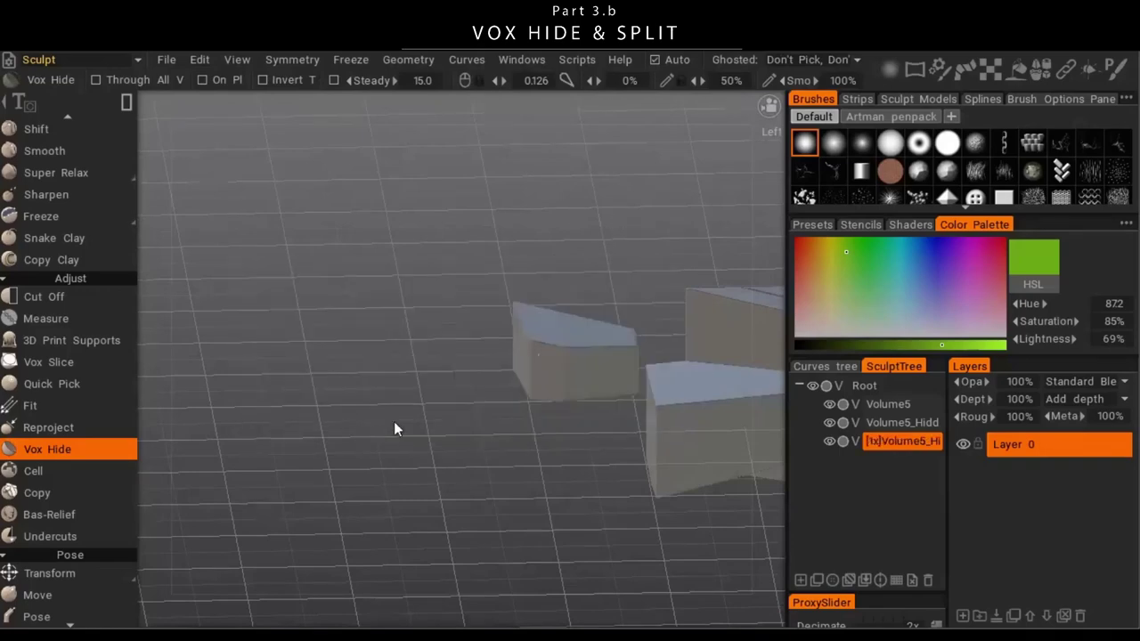
- Examine the resampled piece and Volume5 from several sides, and switch to the Split tool
left_click_drag(551, 366, 427, 417, "alt")
middle_click_drag(428, 424, 463, 365)
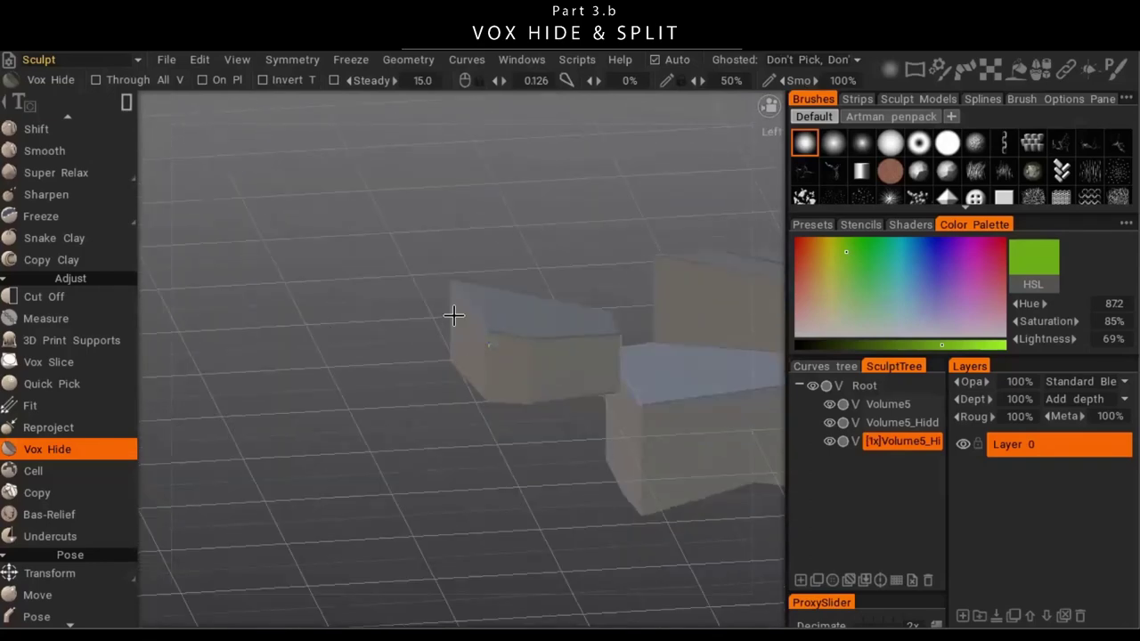
middle_click_drag(453, 315, 675, 433)
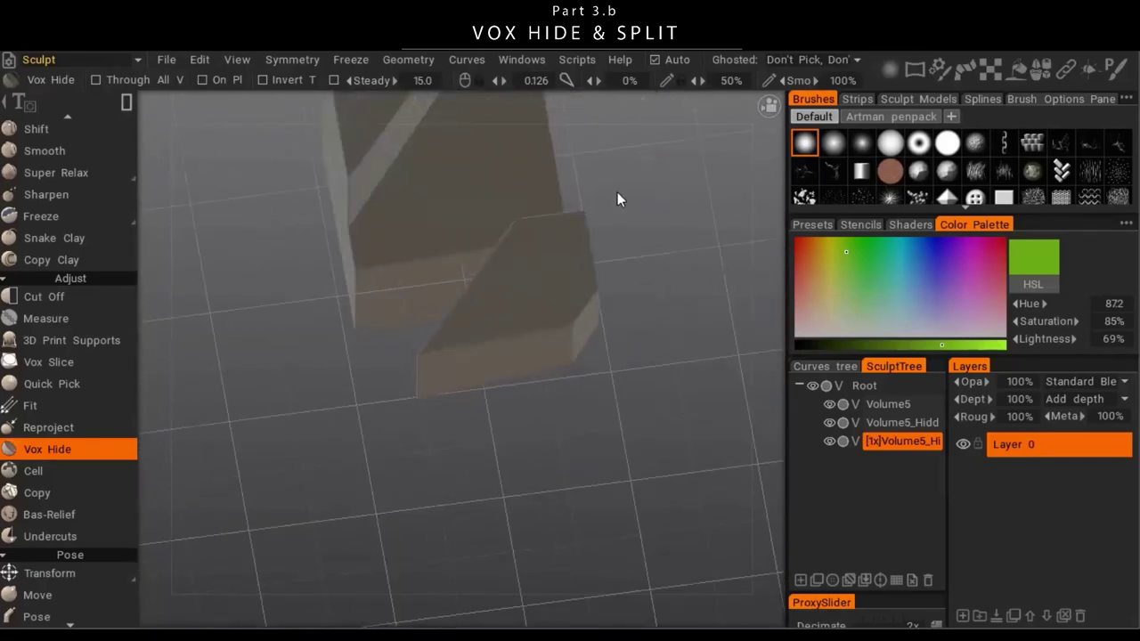
middle_click_drag(511, 347, 486, 425)
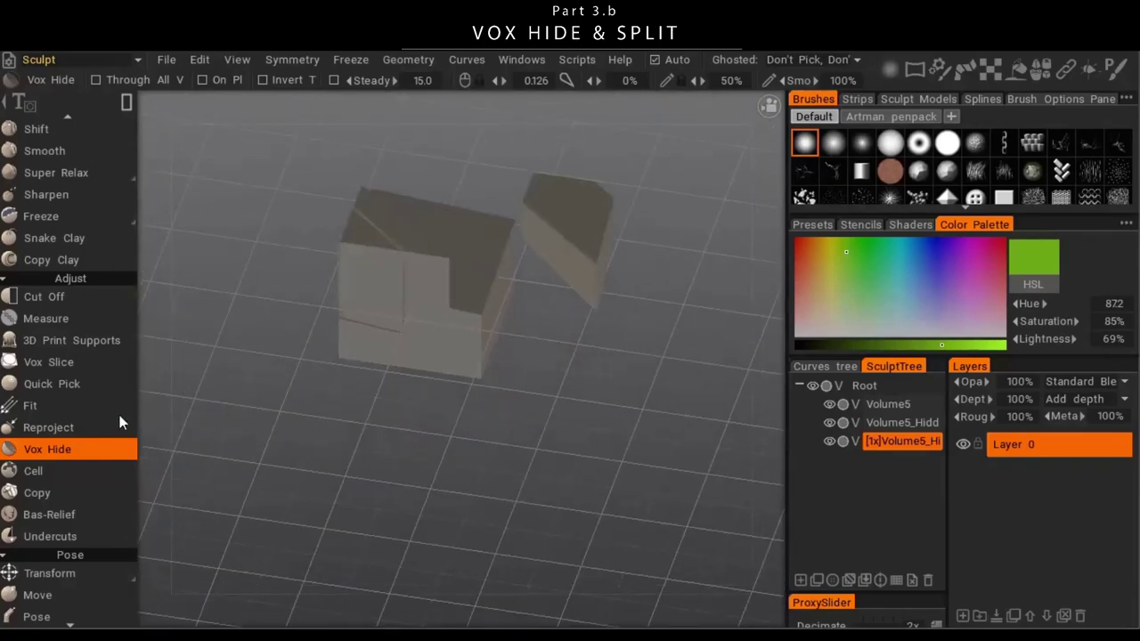
scroll(65, 458, "down", 5)
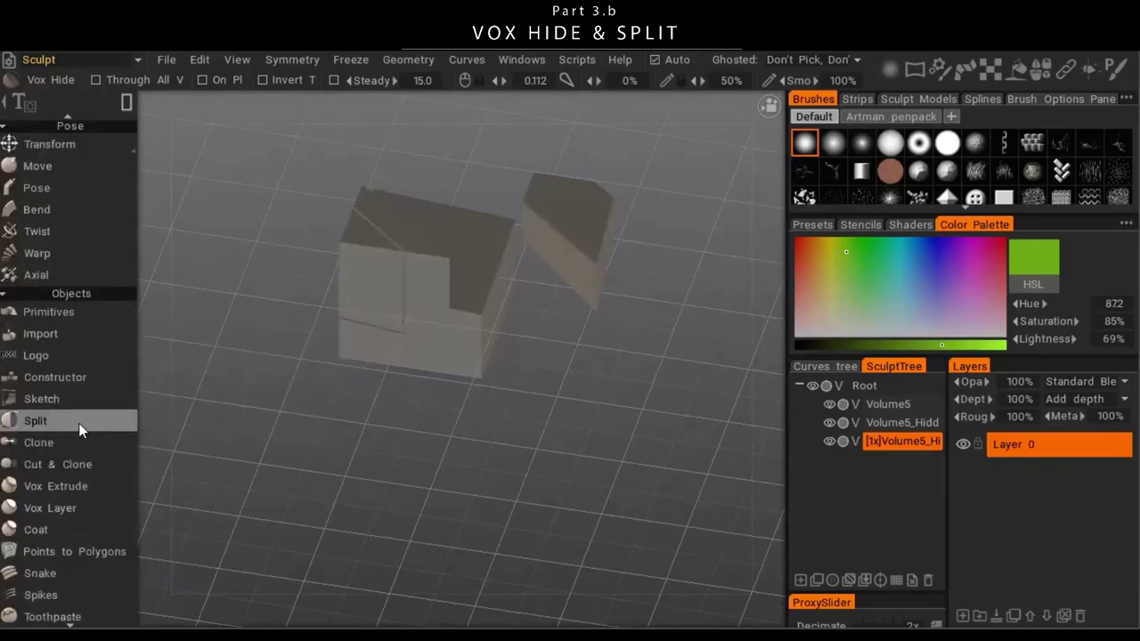
left_click(84, 421)
mouse_move(353, 402)
middle_mouse_down()
mouse_move(343, 331)
mouse_move(272, 451)
mouse_move(516, 463)
mouse_move(454, 425)
mouse_move(478, 384)
mouse_move(303, 359)
mouse_move(440, 458)
mouse_move(420, 451)
mouse_move(485, 347)
mouse_move(517, 450)
mouse_move(432, 374)
mouse_move(397, 374)
middle_mouse_up()
mouse_move(882, 413)
scroll(497, 353, "up", 4)
middle_click_drag(497, 353, 509, 397)
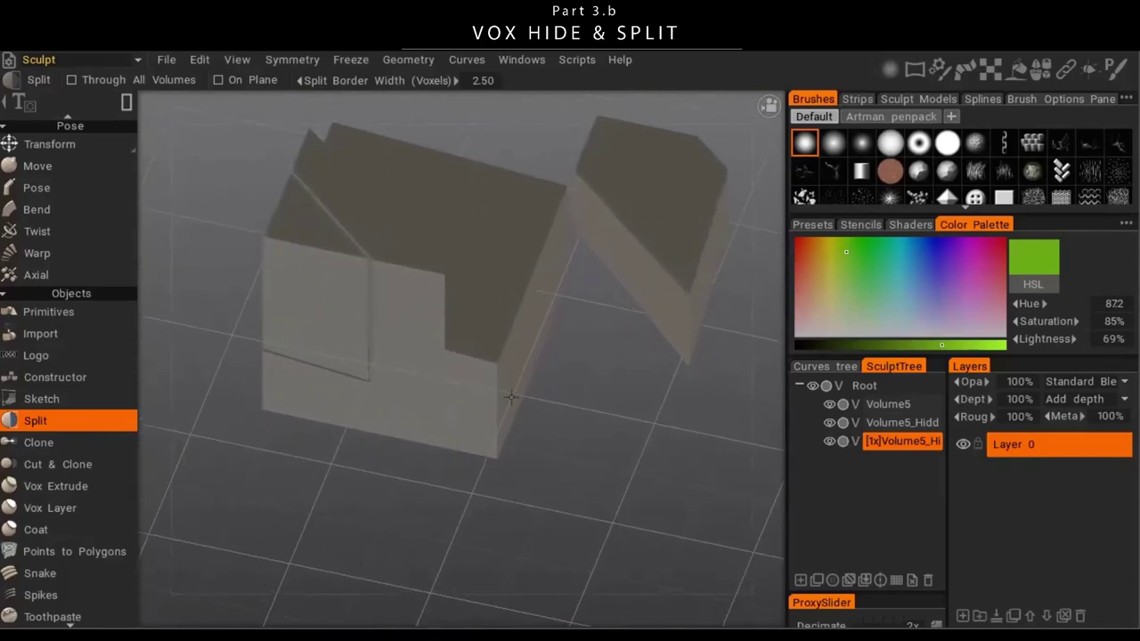
- Pick Volume5 with Transform and move it along its axis, clear of the other pieces
key("t")
key("h")
scroll(534, 334, "down", 2)
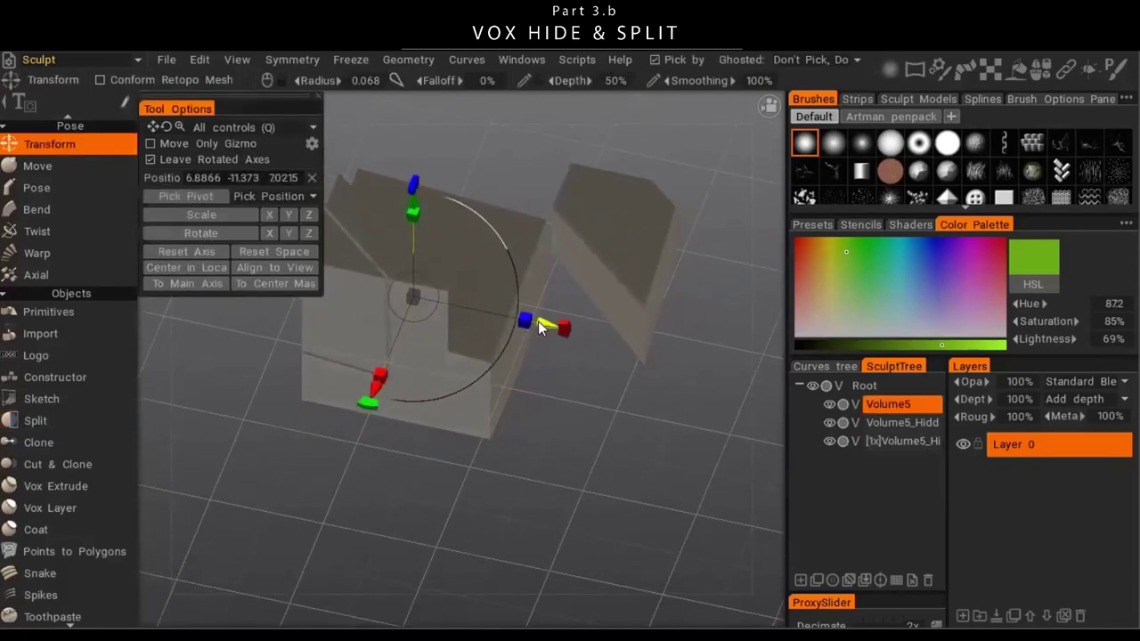
left_click_drag(538, 326, 684, 397)
- Split off the upper part of Volume5 in the Right view with a rectangular Split stroke across its full width
key("KP_6")
scroll(659, 294, "up", 4)
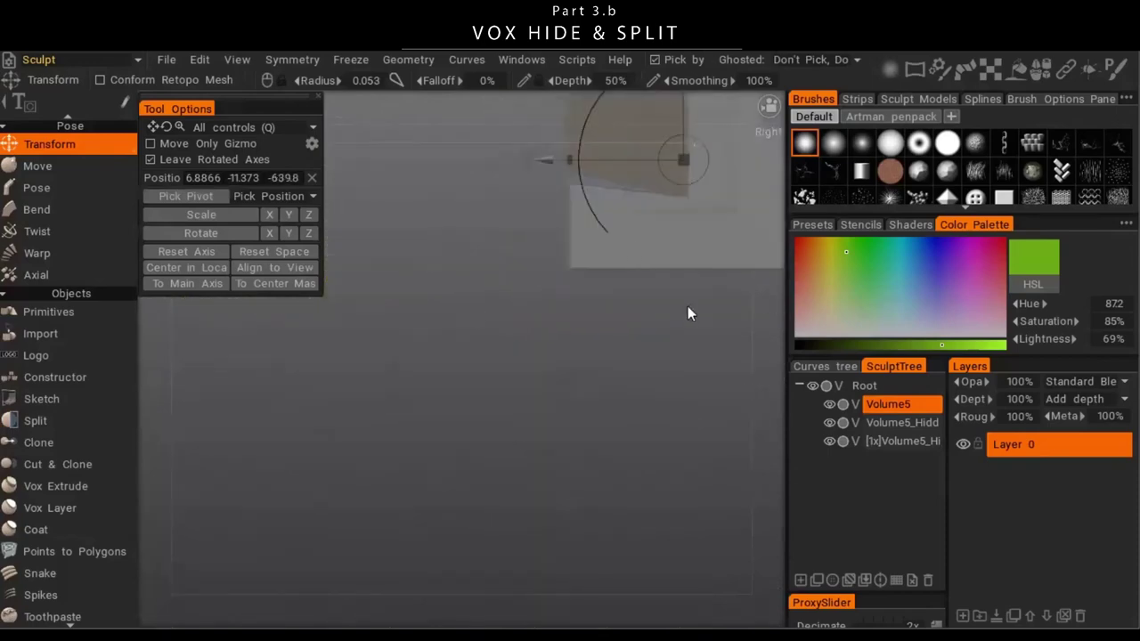
middle_click_drag(636, 207, 407, 398)
scroll(27, 456, "down", 3)
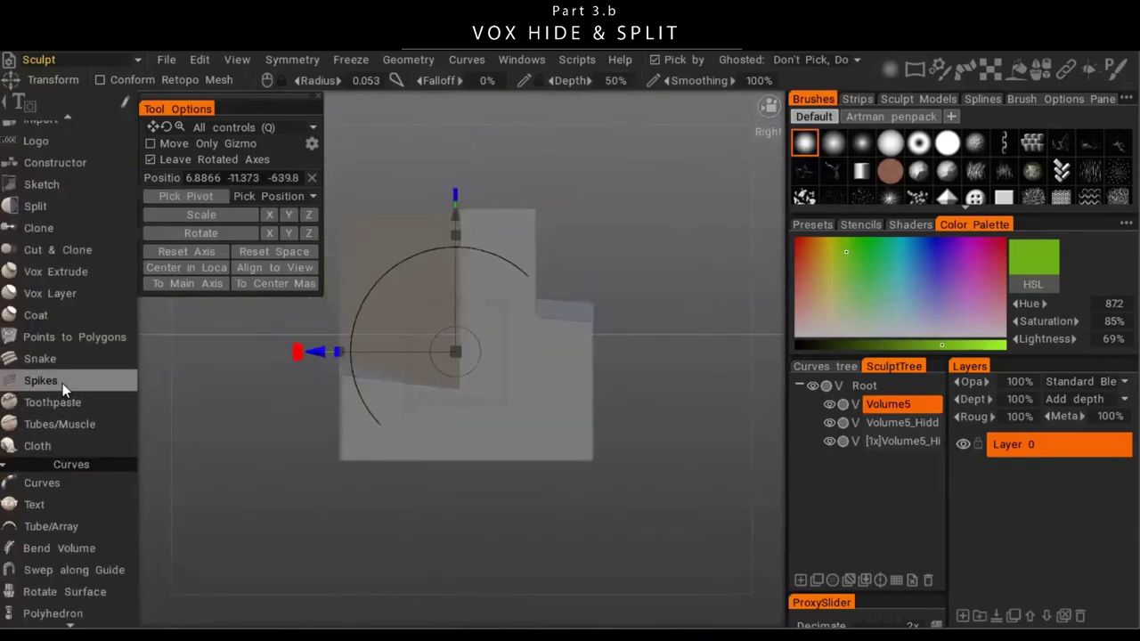
left_click(59, 207)
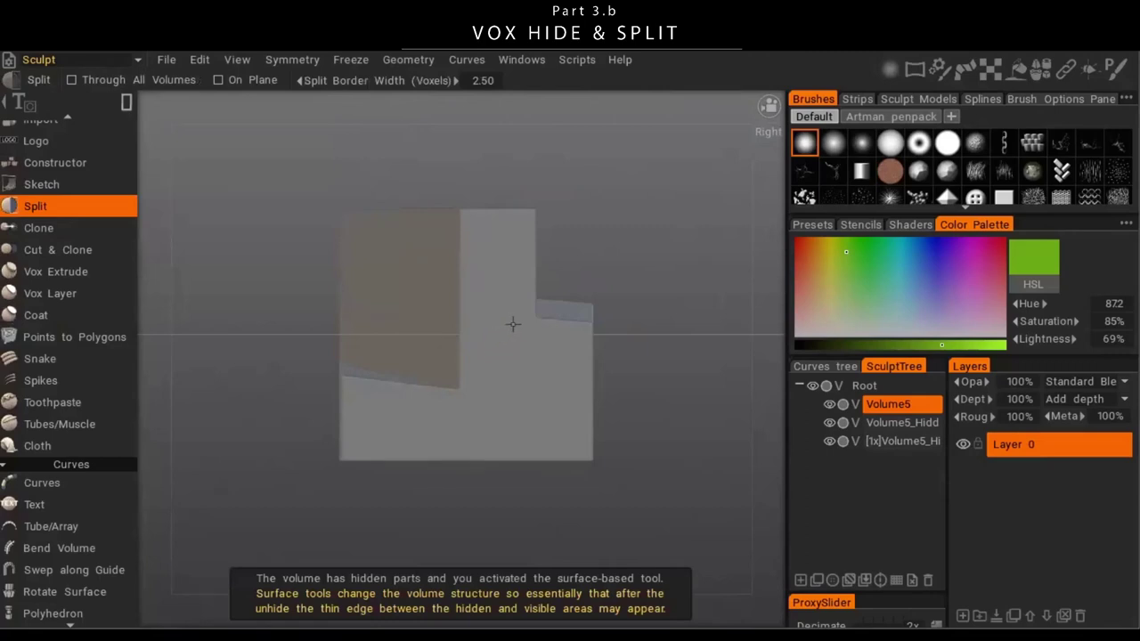
key("e")
left_click(581, 309)
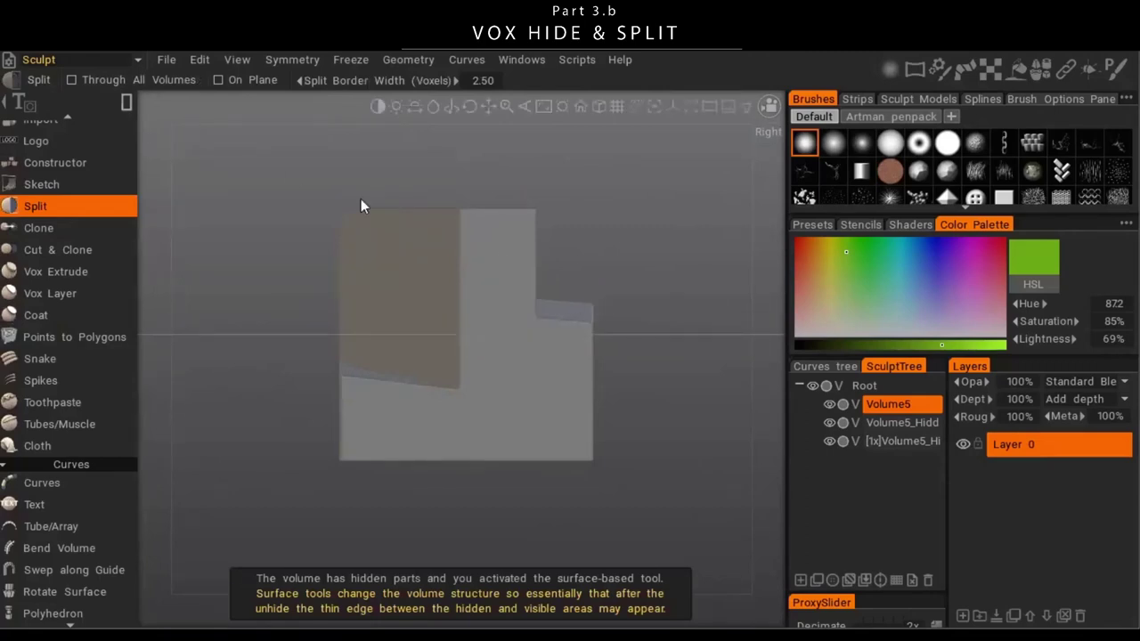
left_click_drag(288, 177, 619, 284)
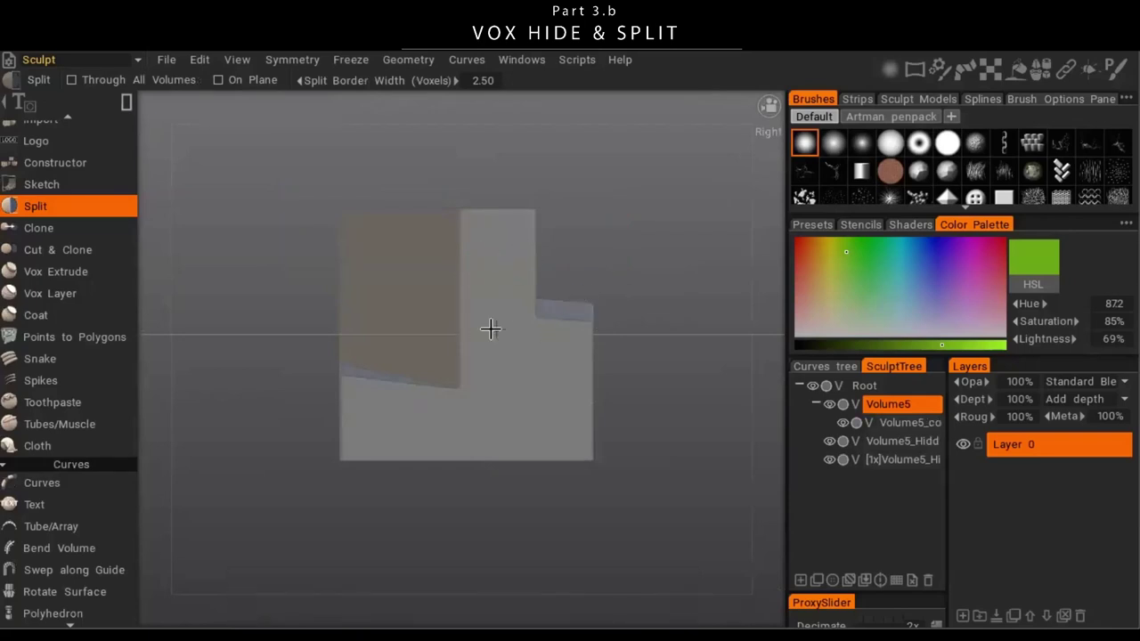
- Toggle the visibility of Volume5 in the sculpt tree off and on to check the split parts
left_click_drag(492, 331, 571, 375, "alt")
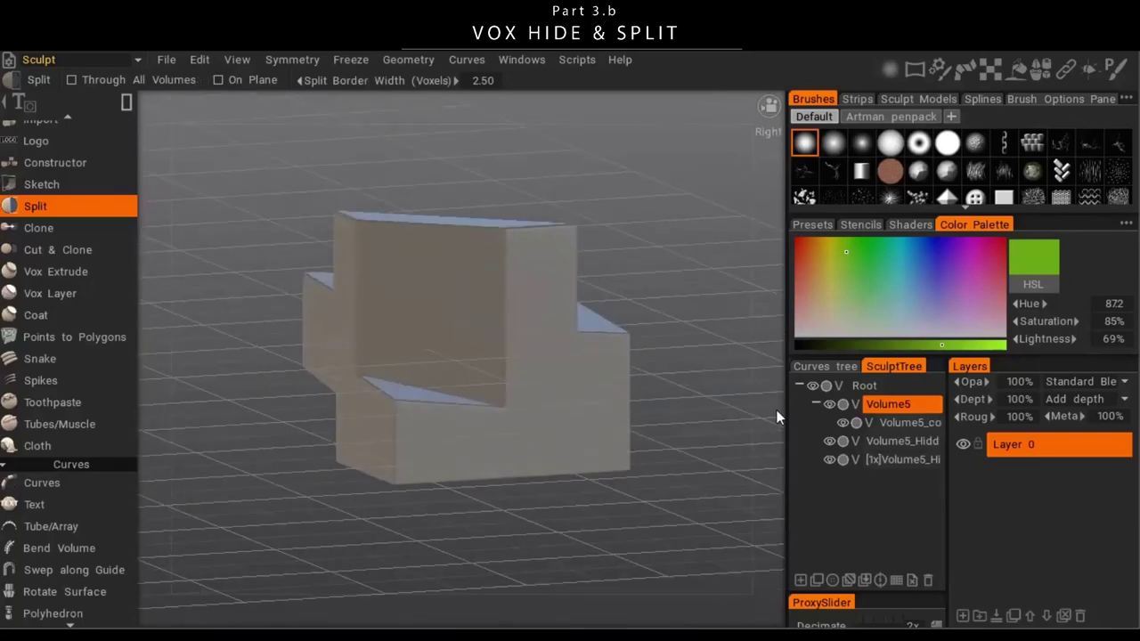
mouse_move(915, 429)
left_click(895, 405)
left_click(828, 404)
left_click(829, 406)
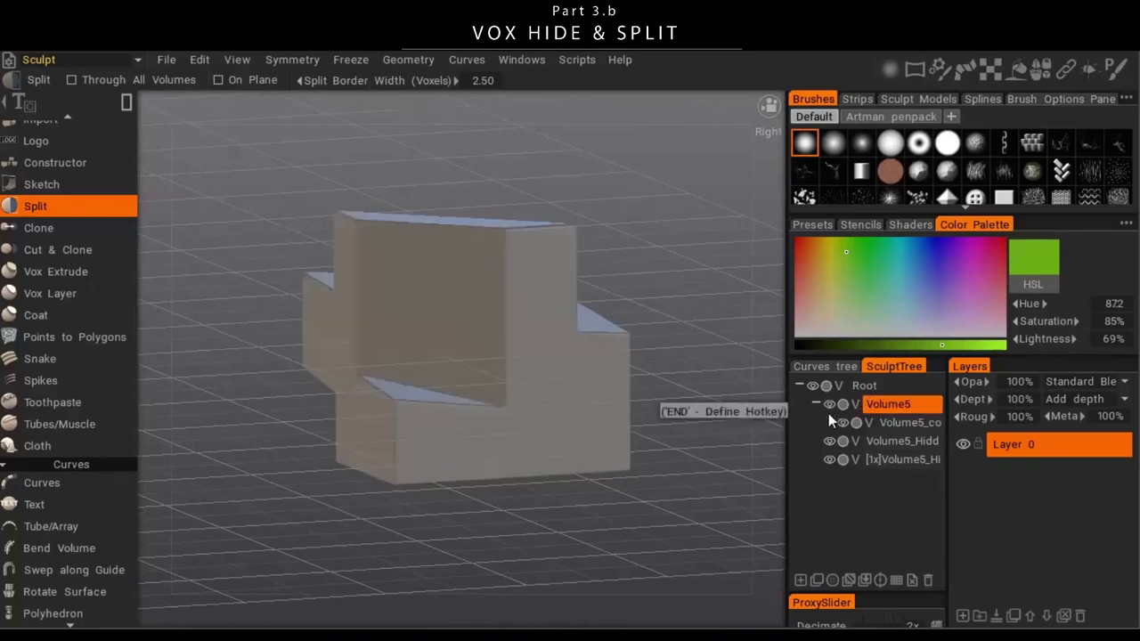
left_click(831, 408)
left_click(831, 406)
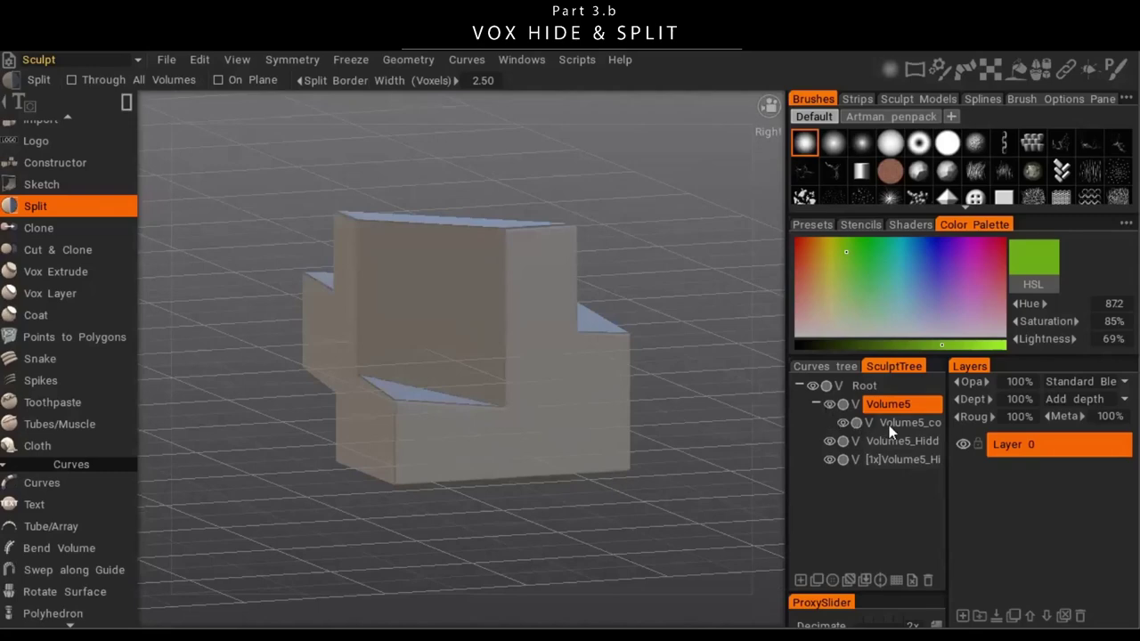
- Toggle the visibility of the split-off child of Volume5, and try dropping the hidden-part volume onto Volume5, undoing that change
left_click(842, 423)
left_click(841, 423)
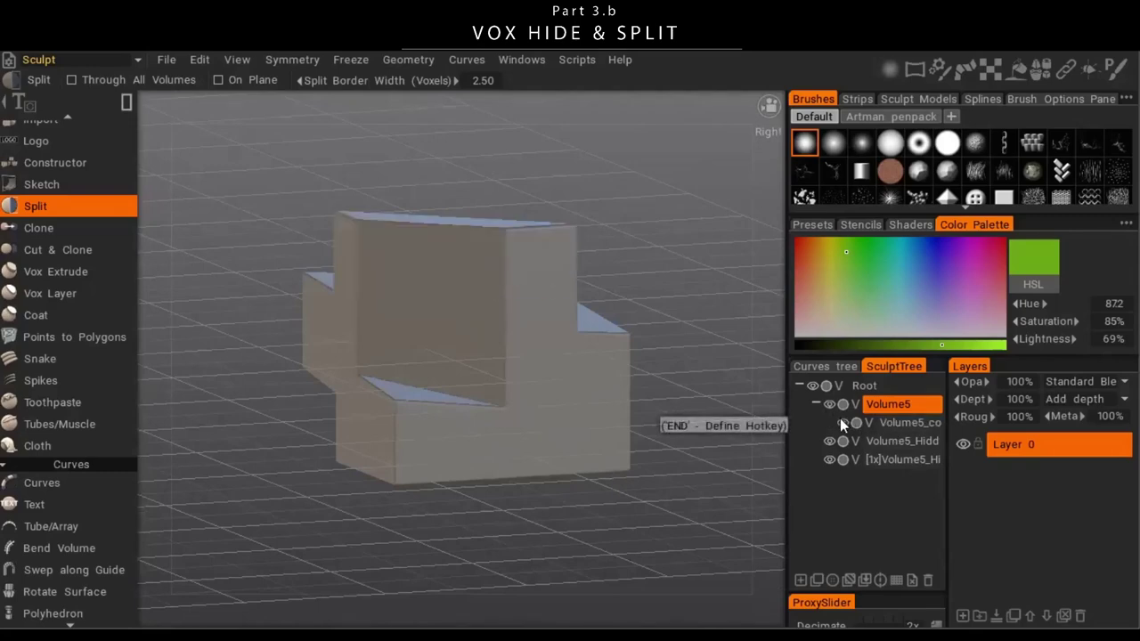
left_click(842, 423)
left_click(841, 423)
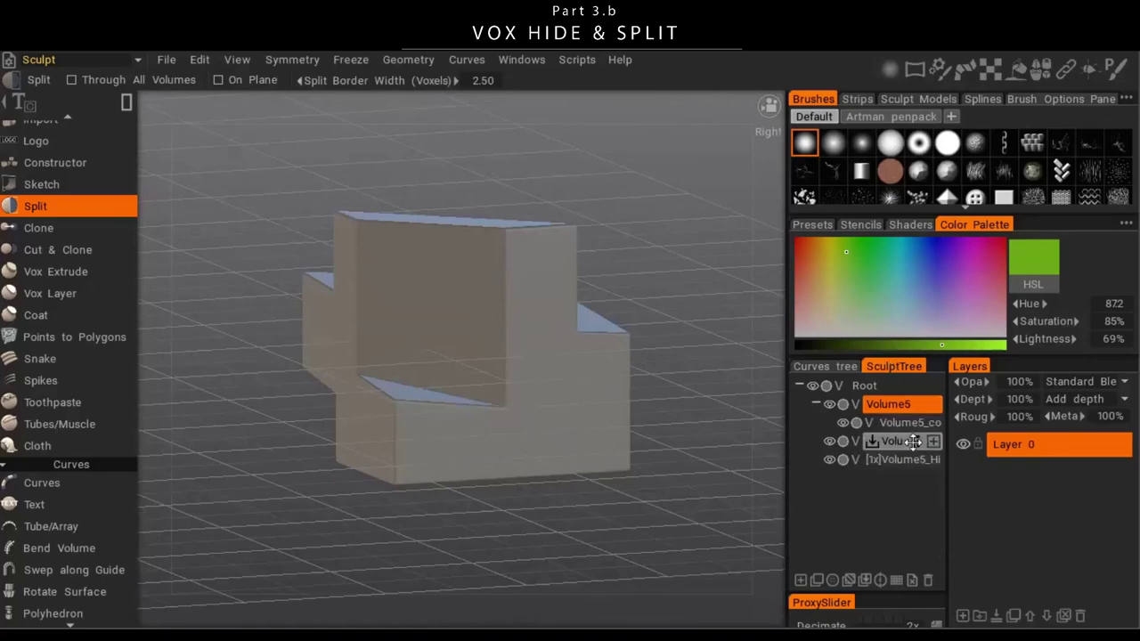
left_click_drag(916, 443, 892, 404)
key("ctrl+z")
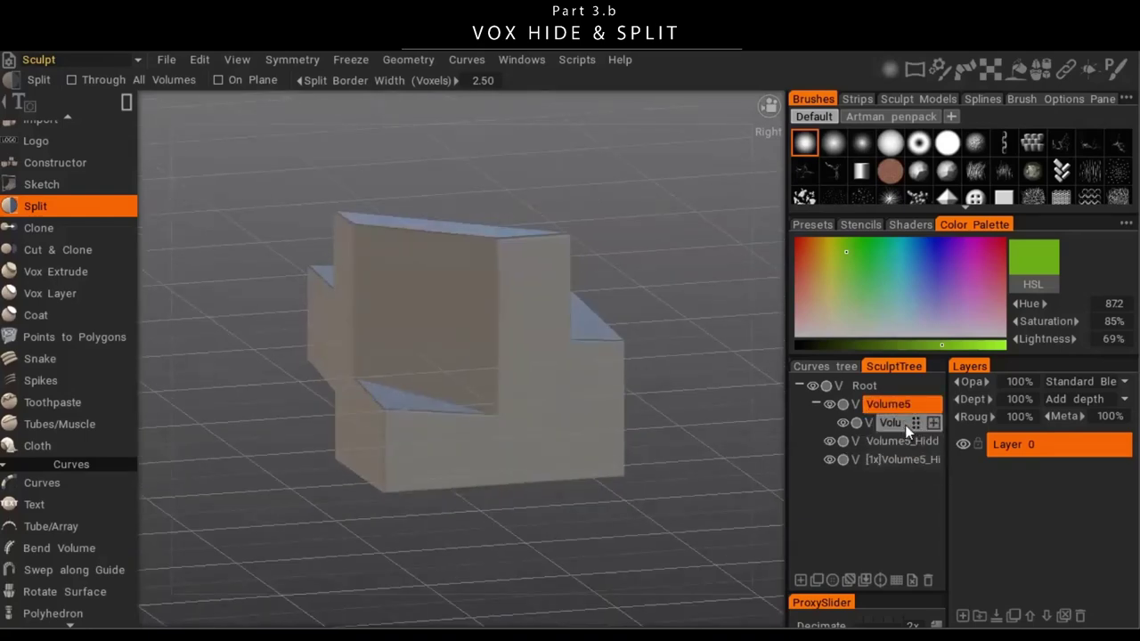
- Select the split-off child of Volume5 and raise it with Transform to a Y position of 74.782
left_click(899, 420)
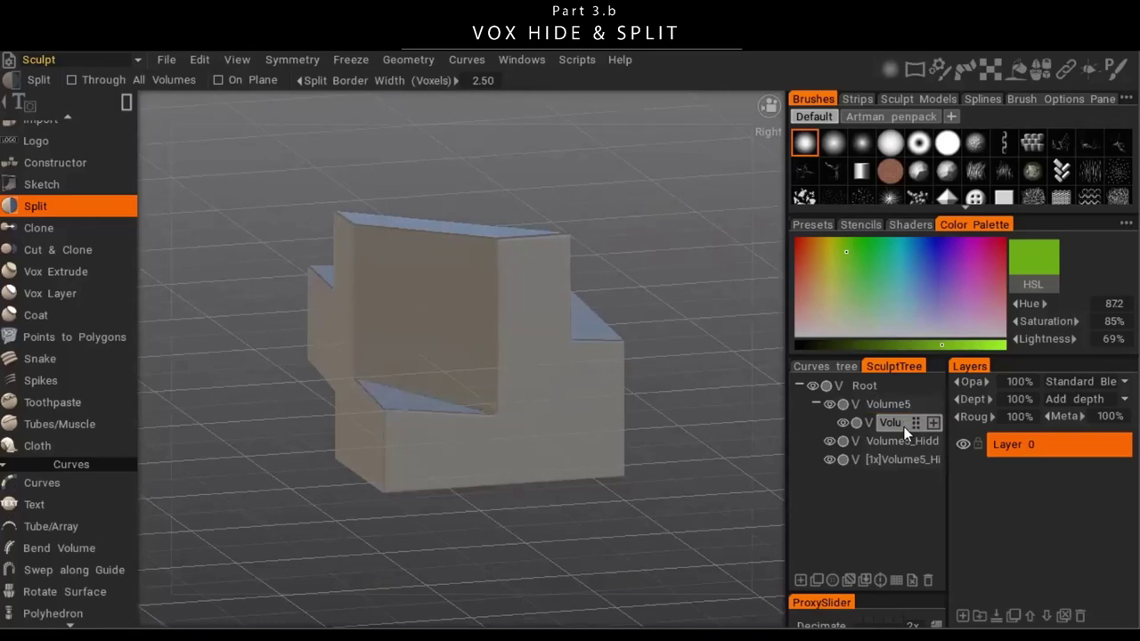
left_click(844, 425)
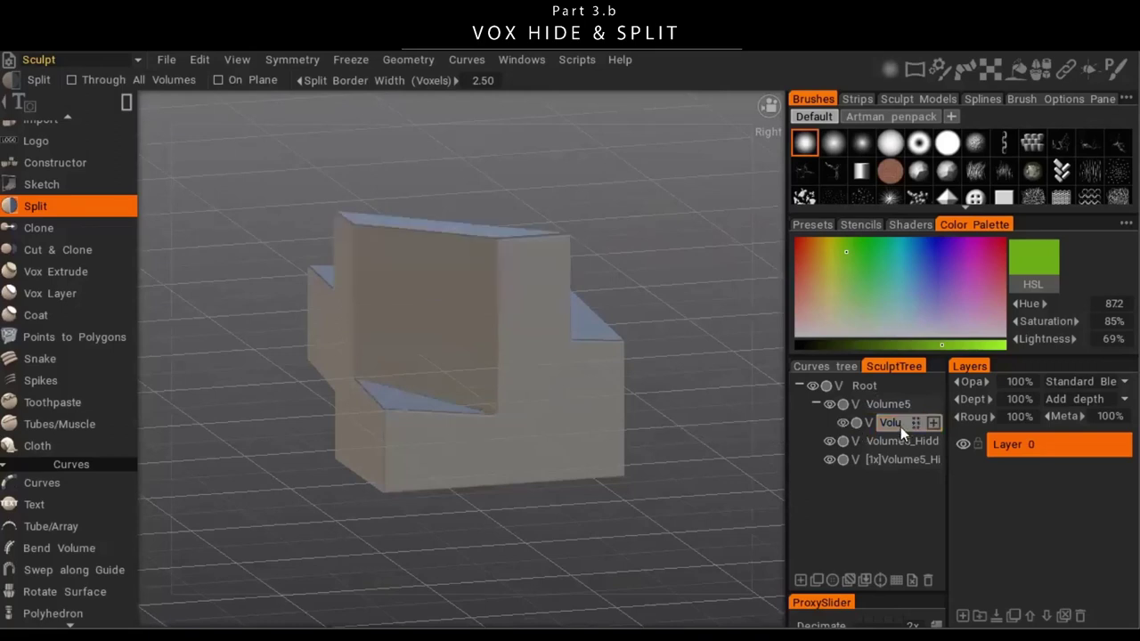
left_click(901, 427)
left_click_drag(519, 341, 549, 309, "alt")
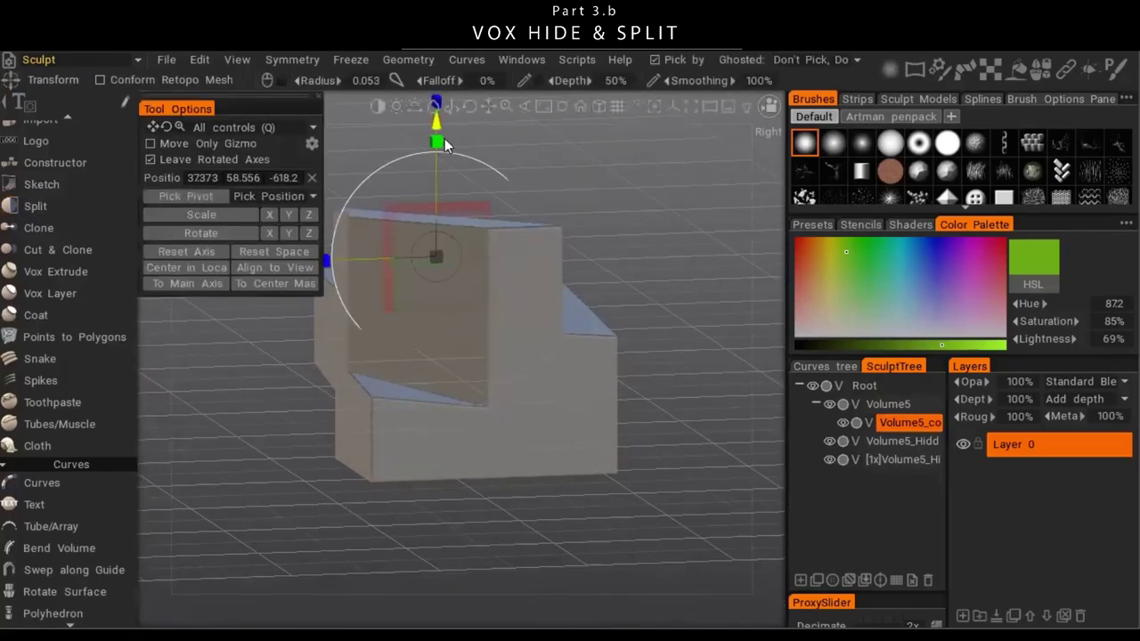
left_click_drag(437, 120, 437, 98)
left_click_drag(525, 307, 468, 404, "alt")
right_click_drag(469, 404, 458, 232, "alt")
middle_click_drag(458, 232, 507, 296, "alt")
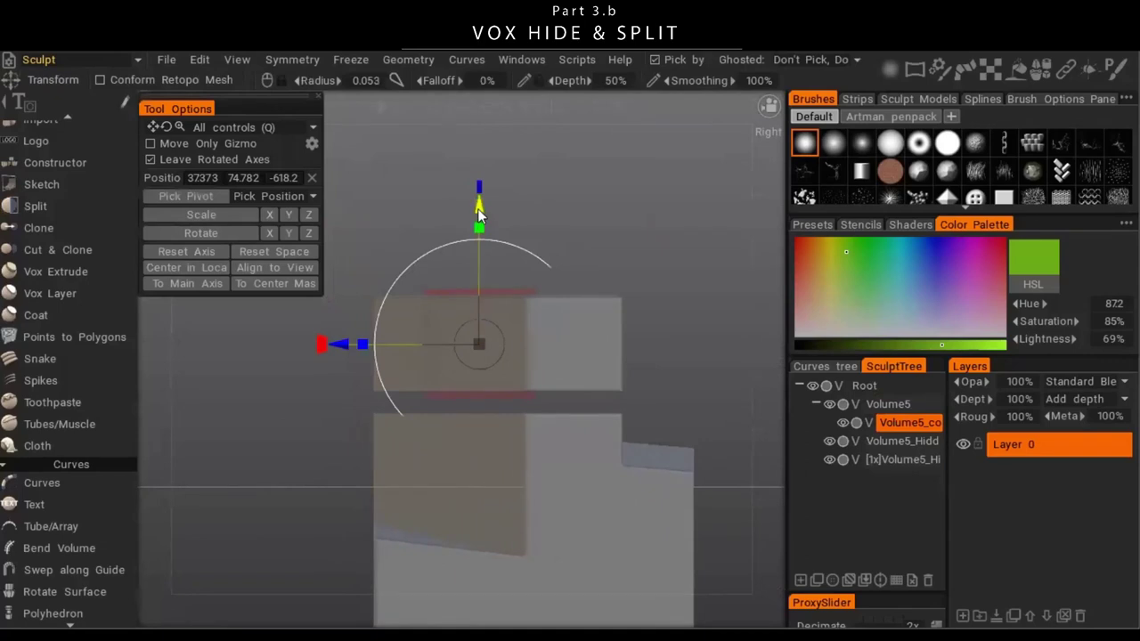
- Lower the split-off top piece to a Y position of 61.199 and raise it again to 77.366
left_click_drag(479, 210, 478, 235)
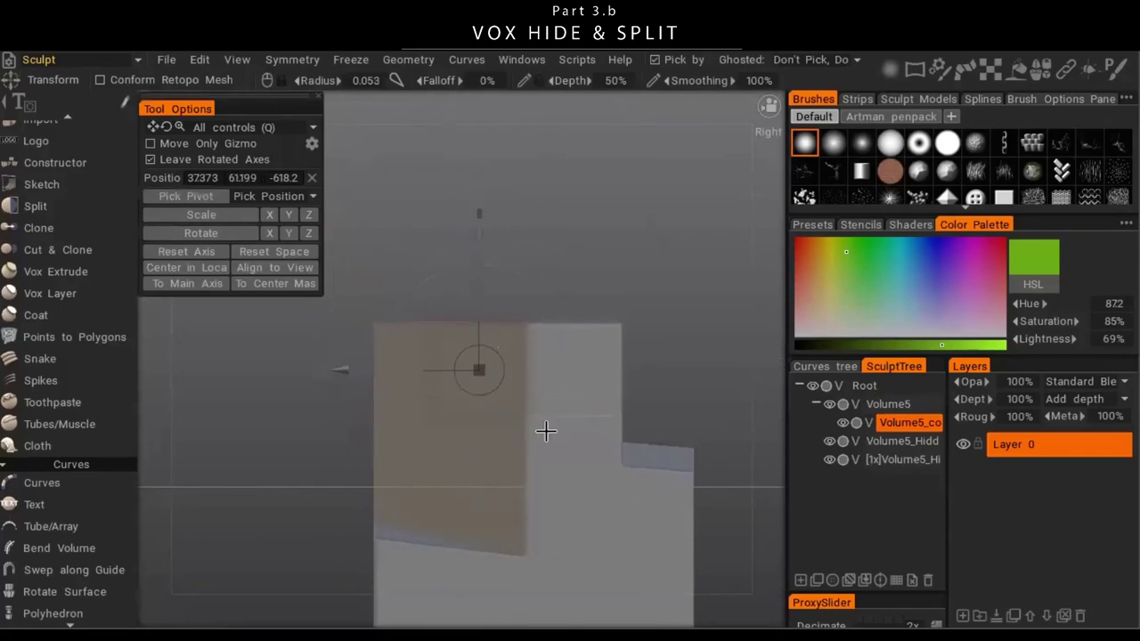
middle_click_drag(544, 433, 654, 400)
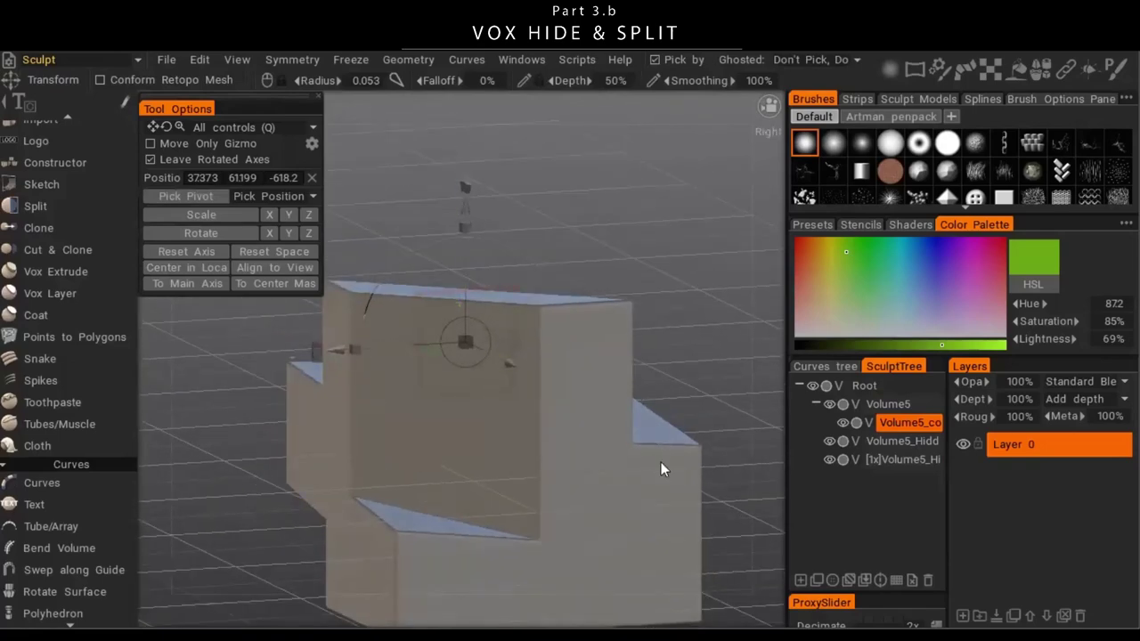
middle_click_drag(662, 466, 476, 203)
left_click_drag(477, 203, 477, 156)
key("ctrl+z")
middle_click_drag(584, 298, 531, 366)
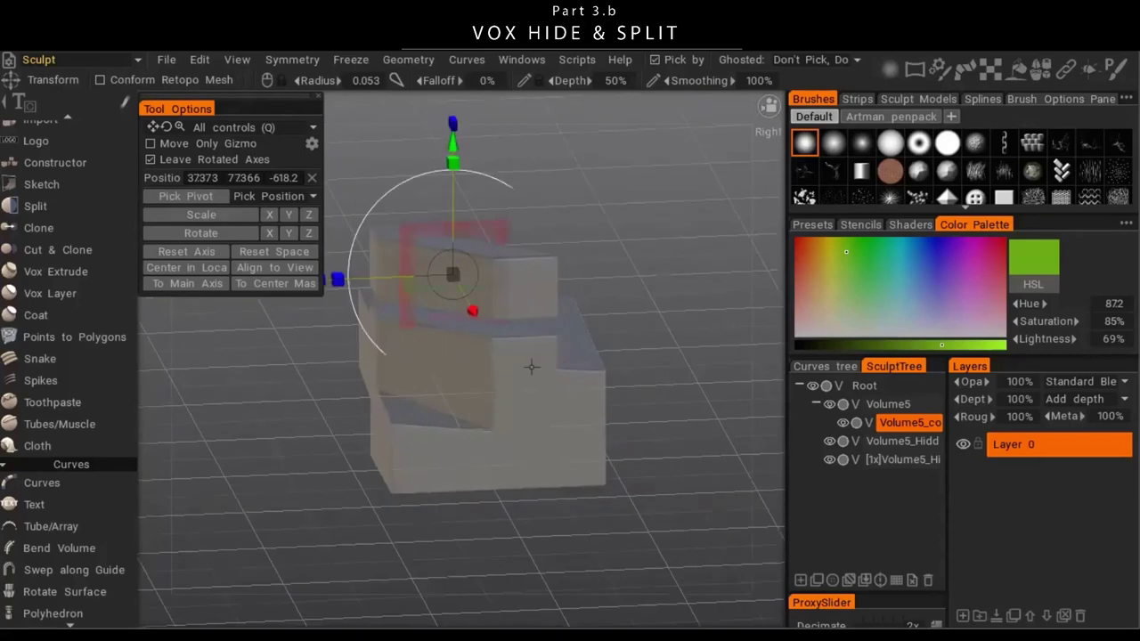
- Pick Volume5 and resample it to a higher density with Good resampling quality
left_click(562, 437)
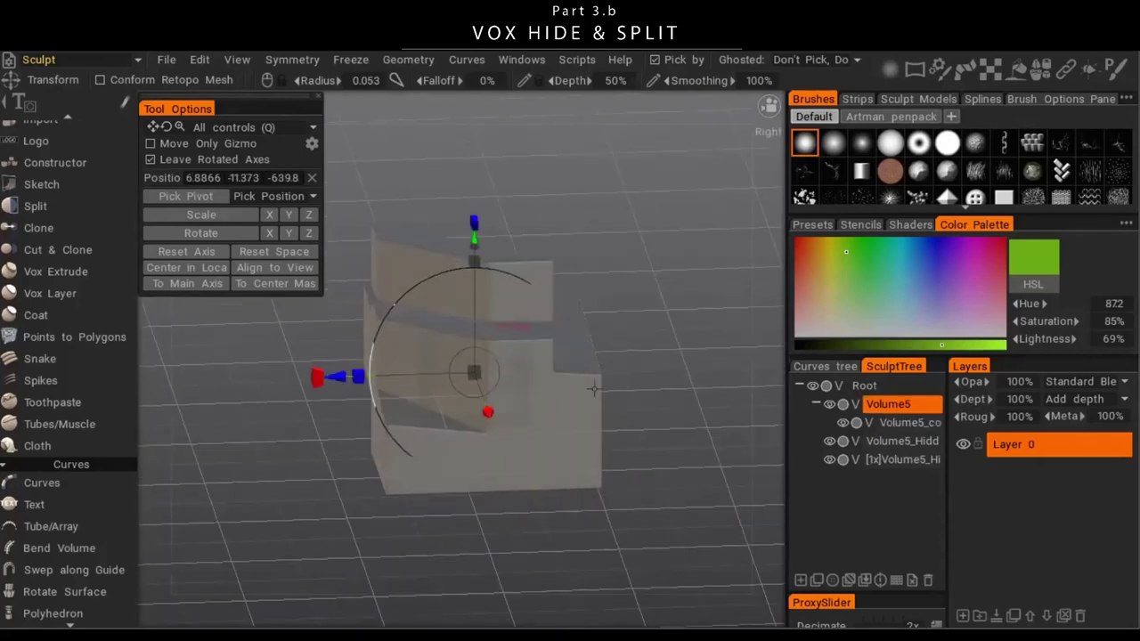
key("r")
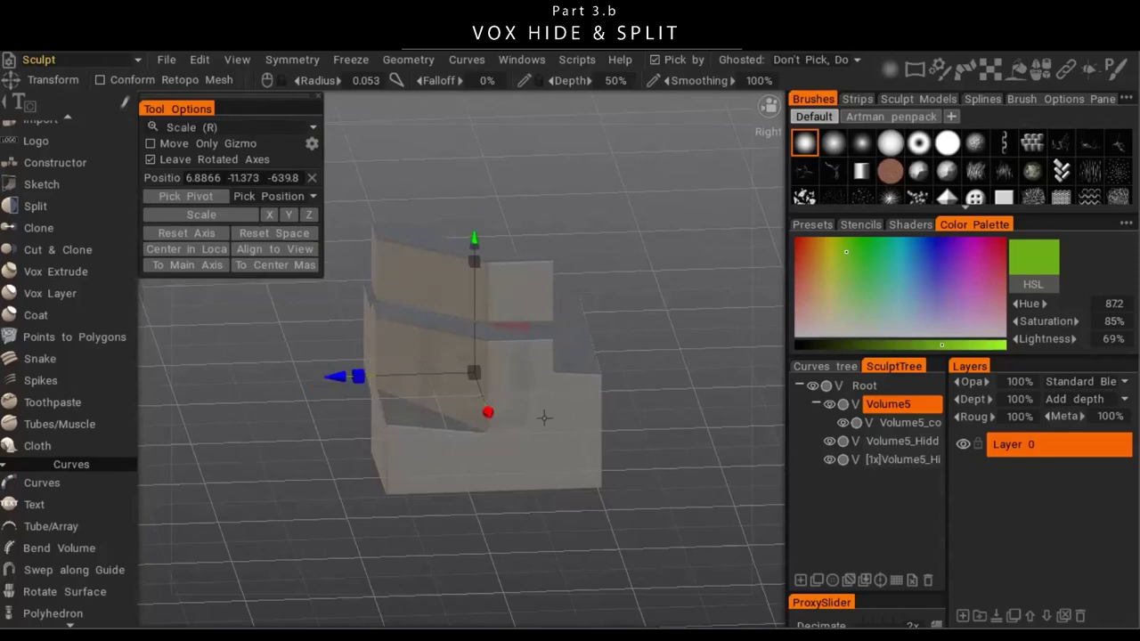
key("ctrl+r")
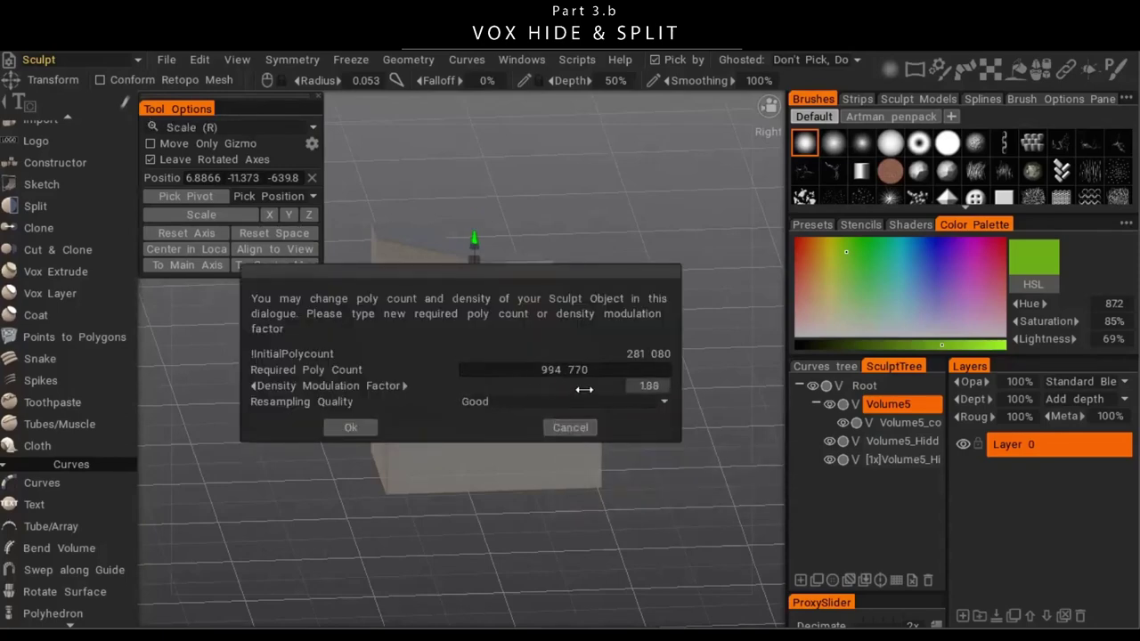
left_click_drag(584, 390, 562, 391)
left_click(354, 431)
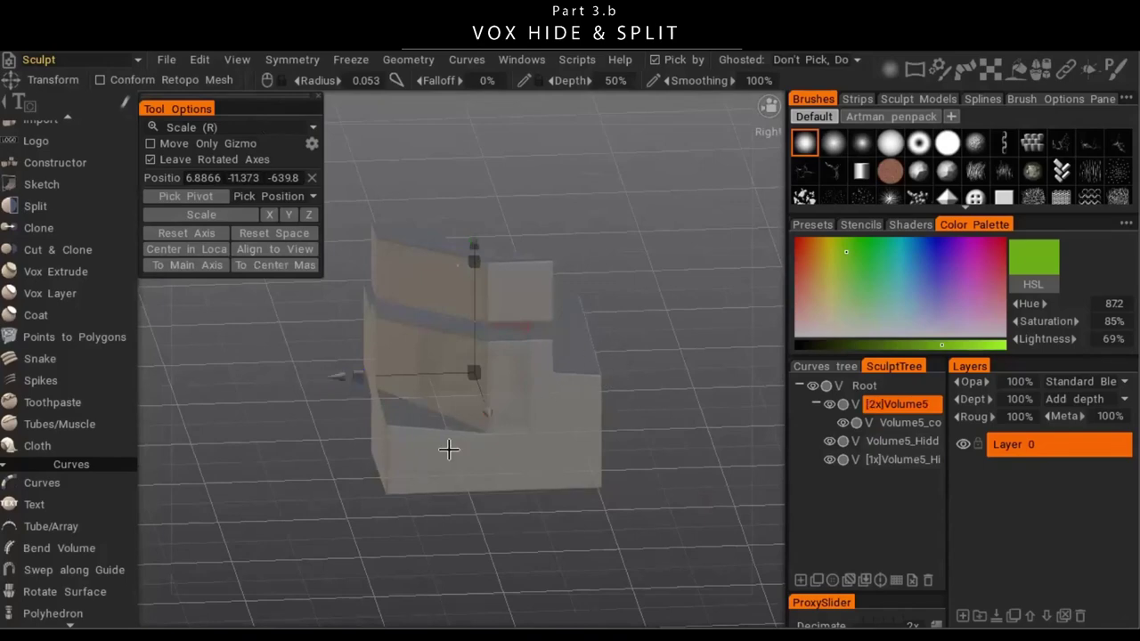
- Move the resampled Volume5 along its Z axis to a position of about -652.5
left_click_drag(448, 448, 449, 409)
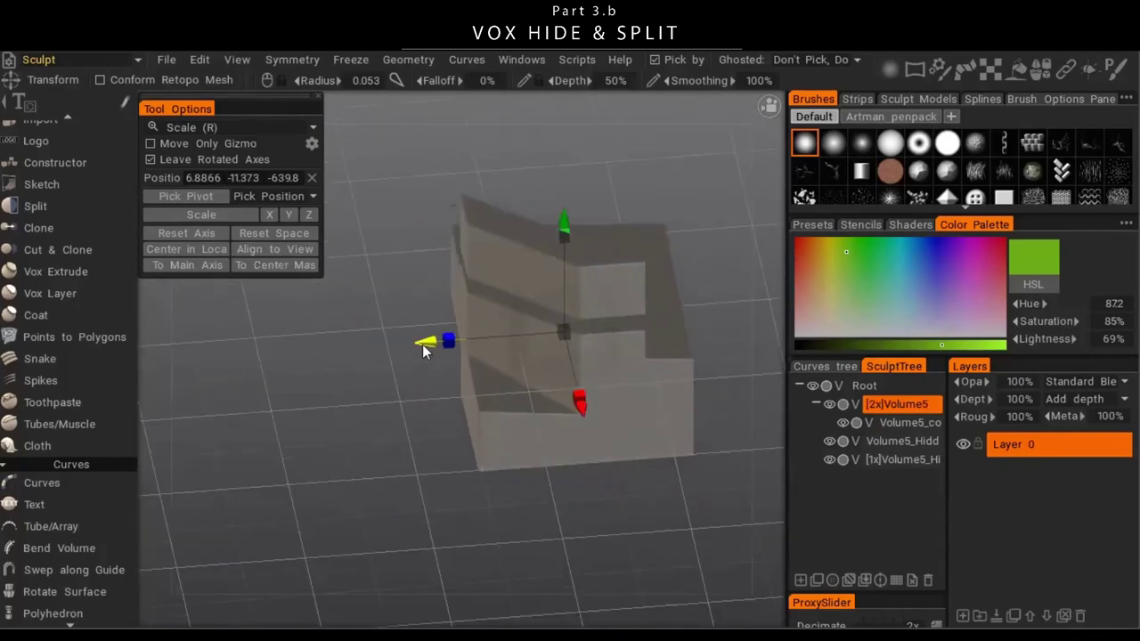
mouse_move(422, 345)
left_mouse_down()
mouse_move(267, 355)
mouse_move(442, 347)
left_mouse_up()
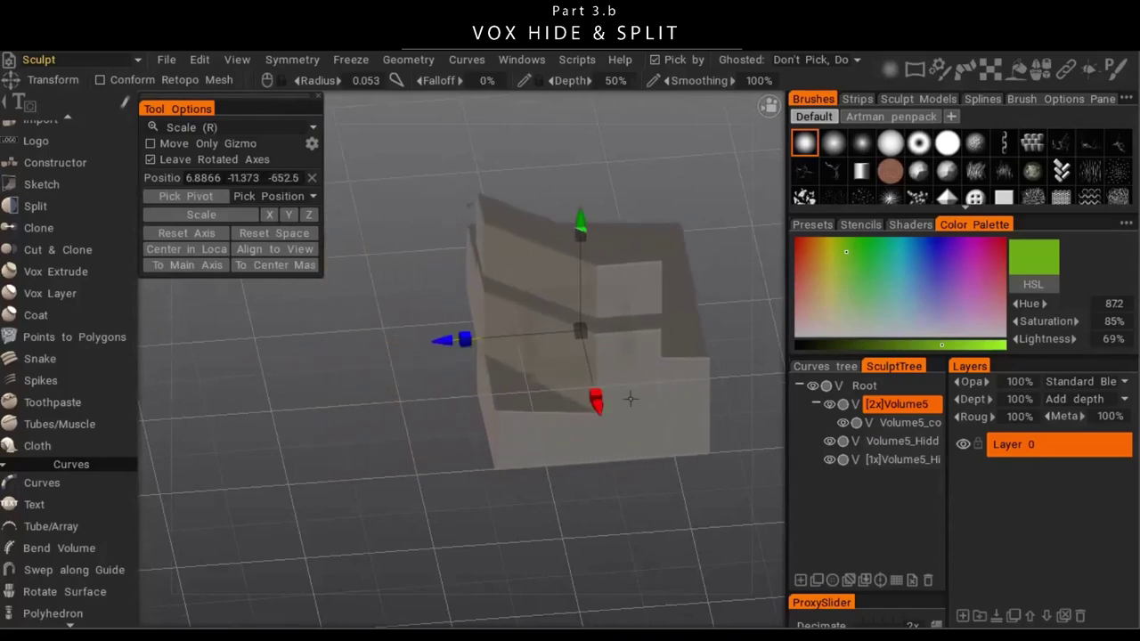
left_click_drag(606, 458, 613, 412)
middle_click_drag(711, 421, 586, 364)
- Split off a strip along the bottom of Volume5 in the Right view with a rectangular Split stroke
scroll(74, 450, "down", 3)
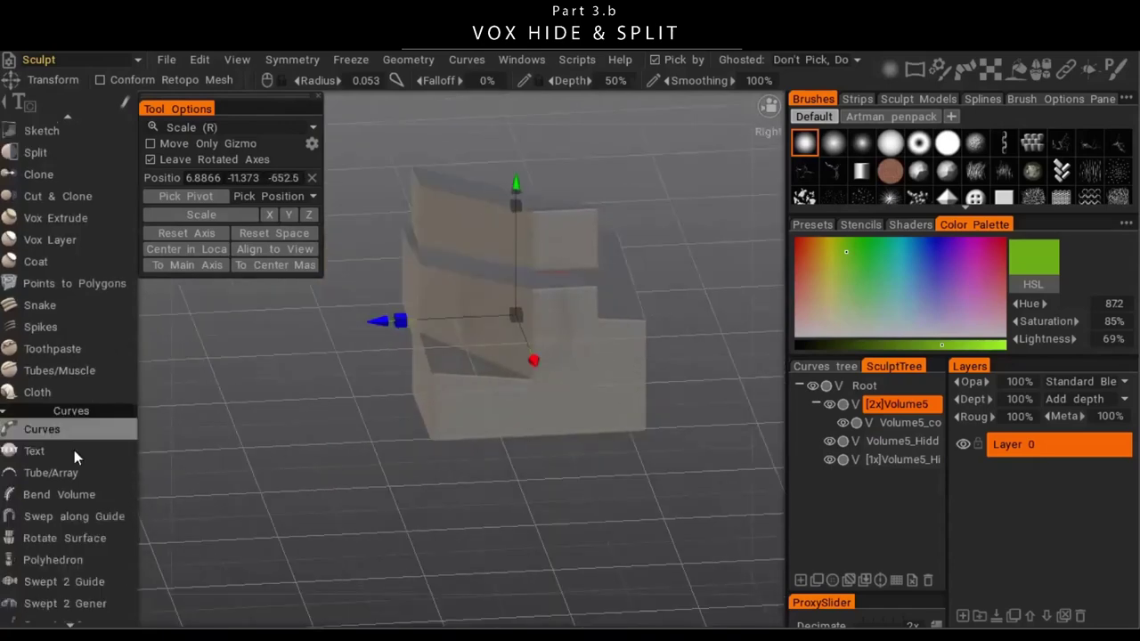
scroll(74, 454, "down", 4)
scroll(105, 264, "up", 7)
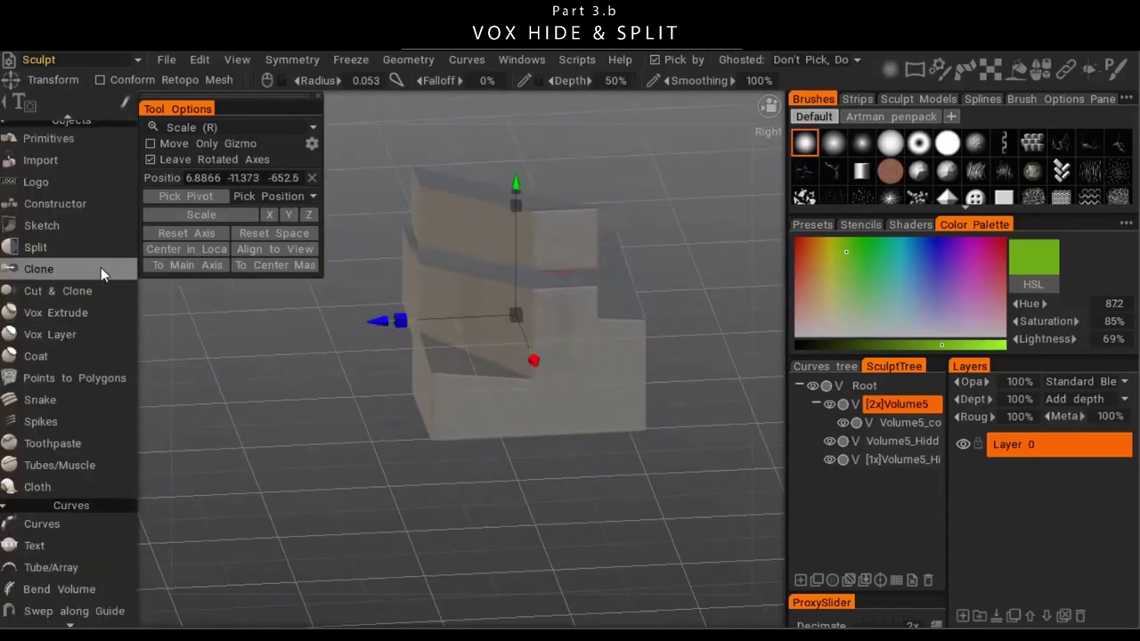
left_click(74, 249)
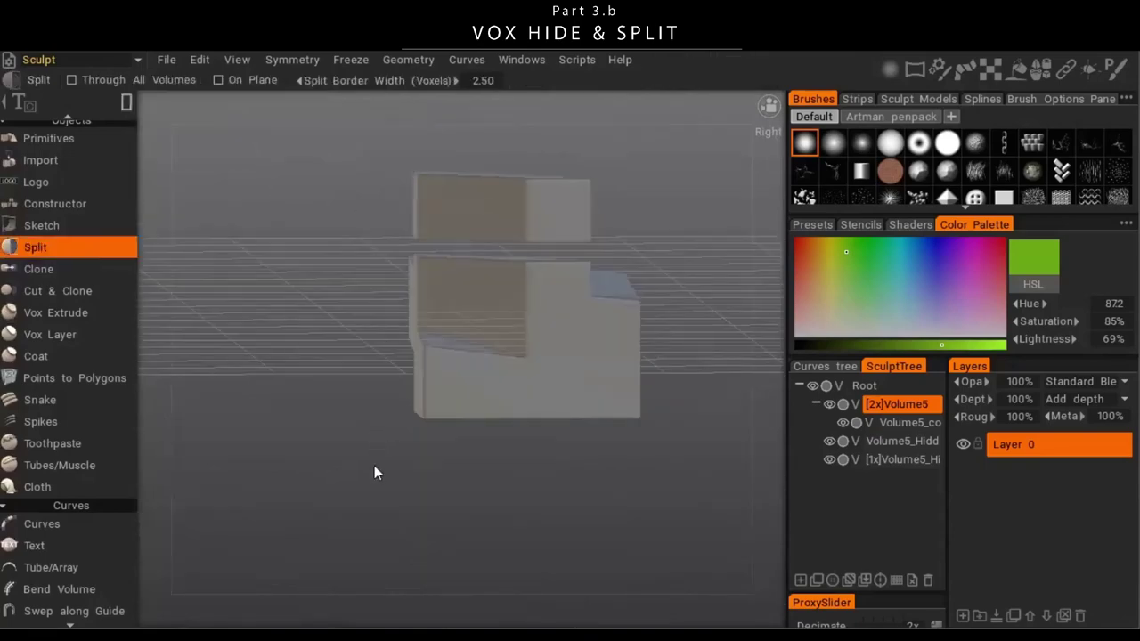
mouse_move(374, 471)
left_mouse_down()
mouse_move(682, 397)
mouse_move(611, 393)
left_mouse_up()
right_click_drag(415, 430, 669, 470, "alt")
middle_click_drag(530, 430, 470, 349, "alt")
right_click_drag(471, 349, 684, 319, "alt")
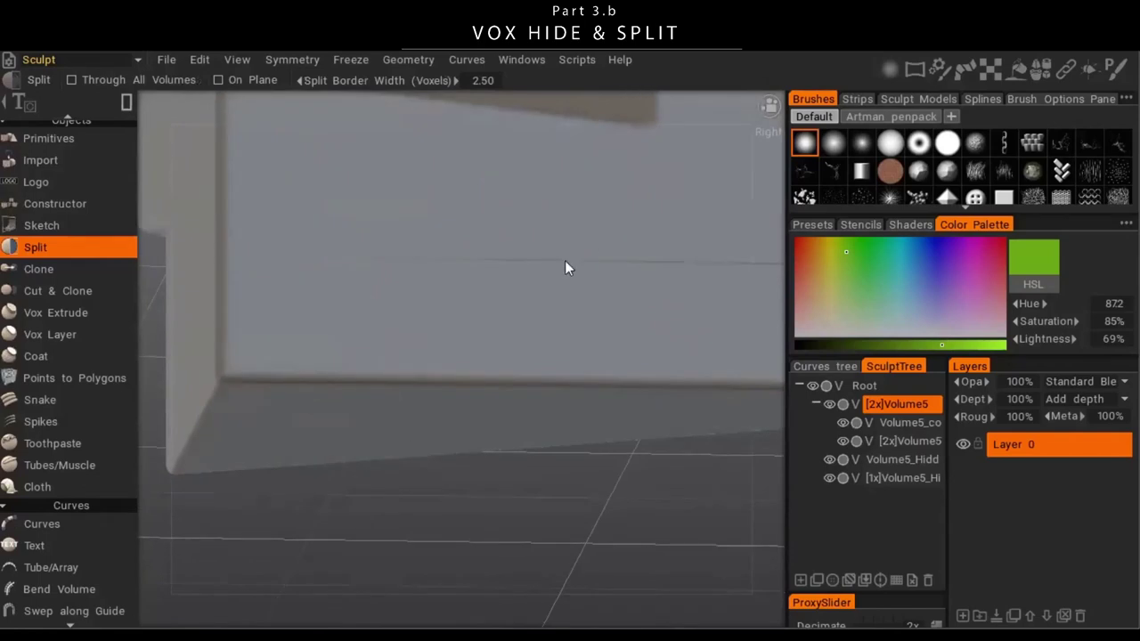
- Select the new bottom piece of Volume5 and move it down with Transform to a Y position of -78.37
left_click_drag(568, 267, 633, 323, "alt")
right_click_drag(633, 323, 537, 414, "alt")
left_click_drag(674, 460, 469, 396)
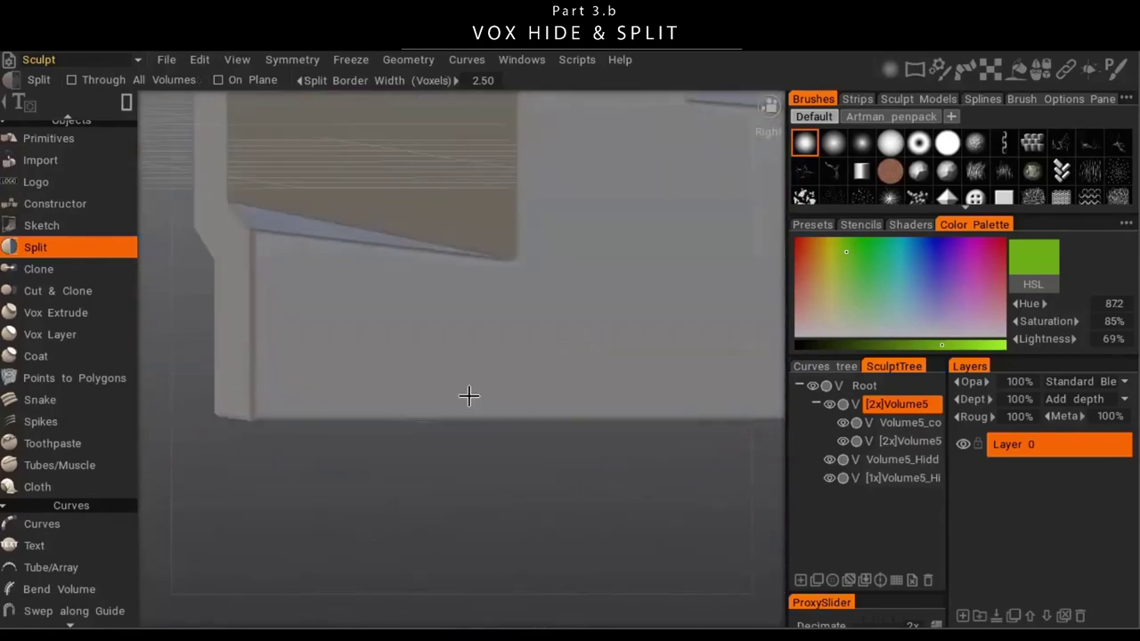
left_click(901, 441)
scroll(444, 399, "down", 4)
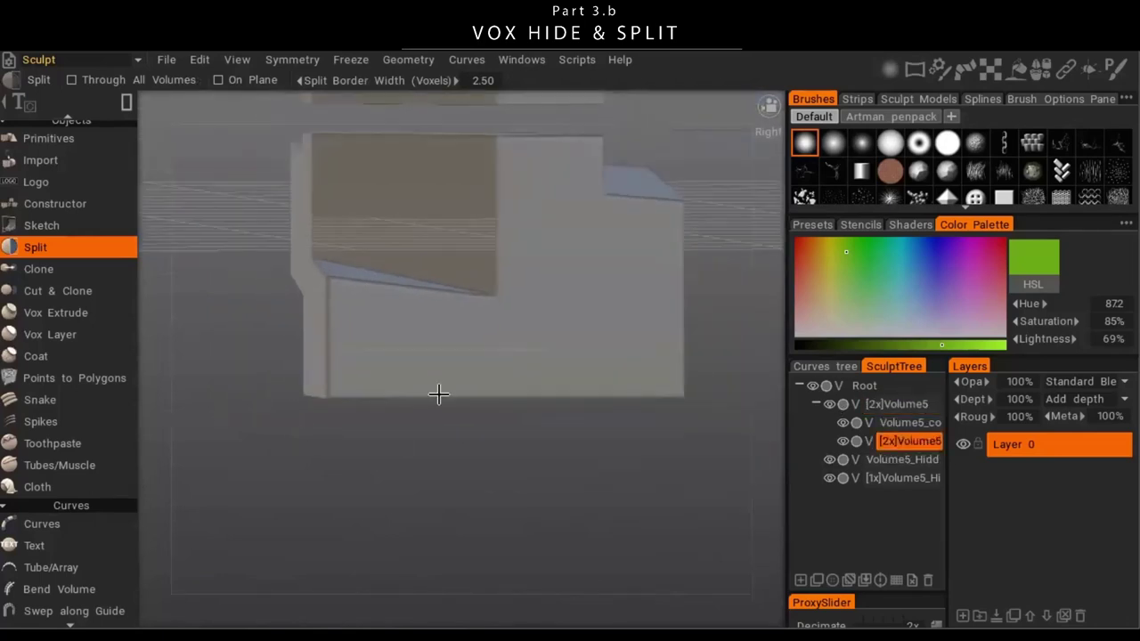
scroll(329, 396, "up", 1)
key("r")
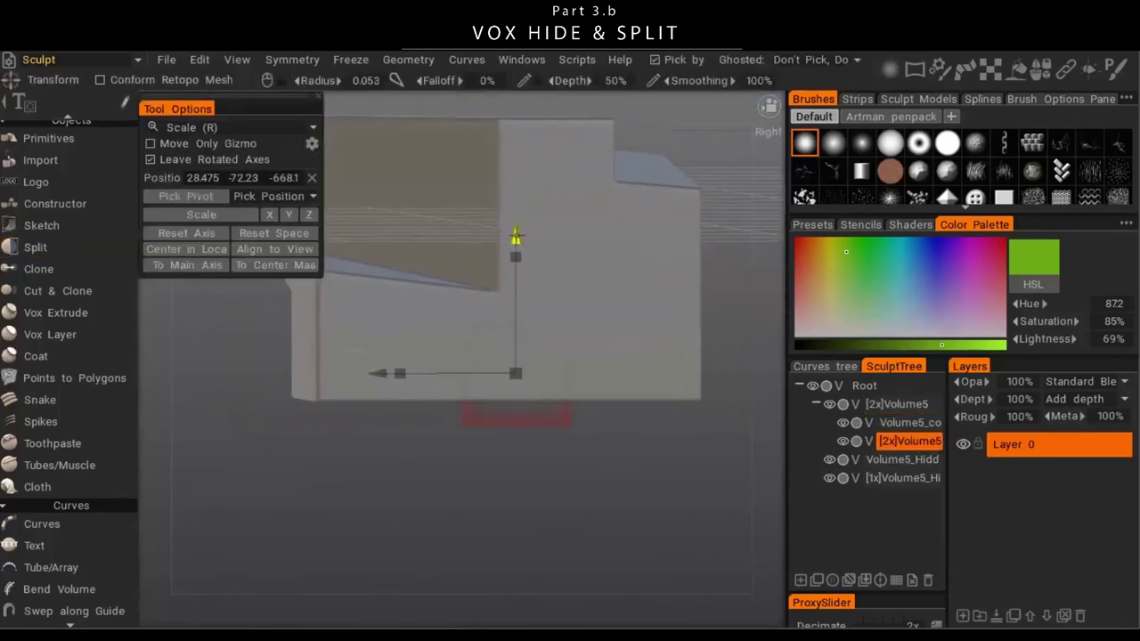
left_click_drag(516, 235, 516, 253)
- Examine the gap and the cut edges between Volume5 and its bottom piece, close up and from several sides
left_click_drag(258, 374, 452, 385)
scroll(464, 409, "up", 5)
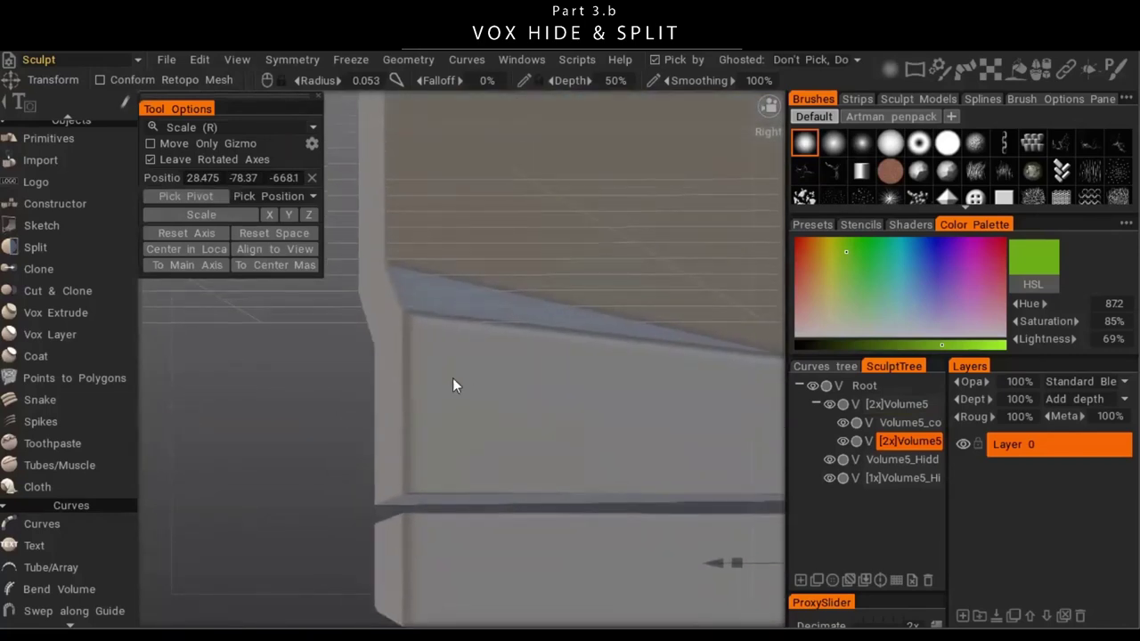
right_click_drag(452, 378, 478, 355)
left_click_drag(322, 258, 561, 350)
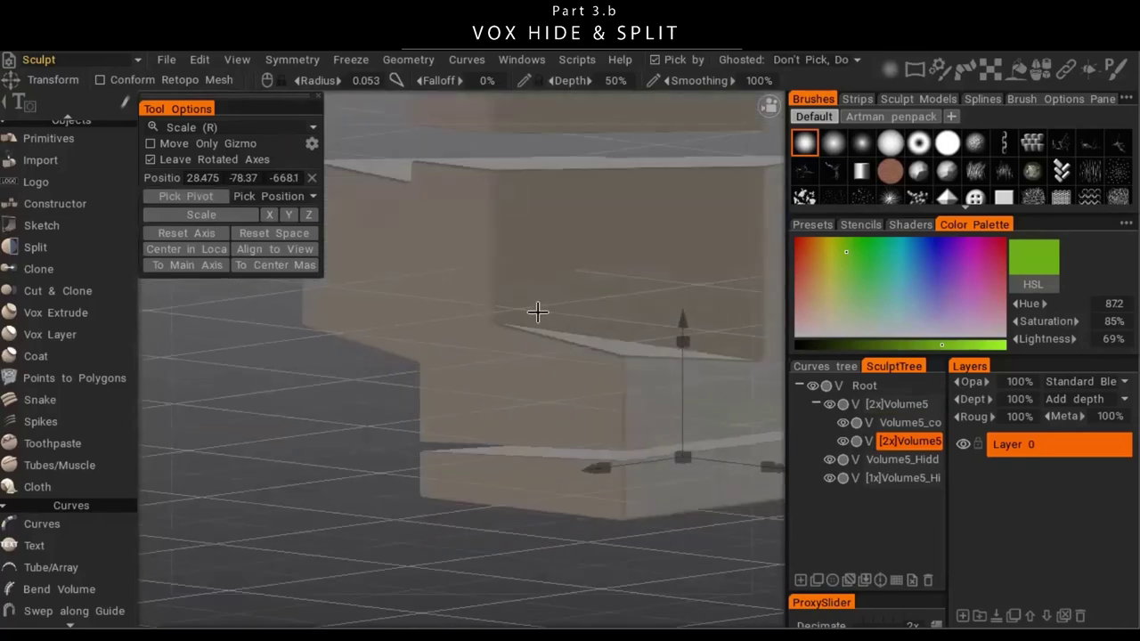
left_click_drag(537, 312, 676, 339)
left_click_drag(598, 477, 601, 440)
right_click_drag(295, 301, 545, 384)
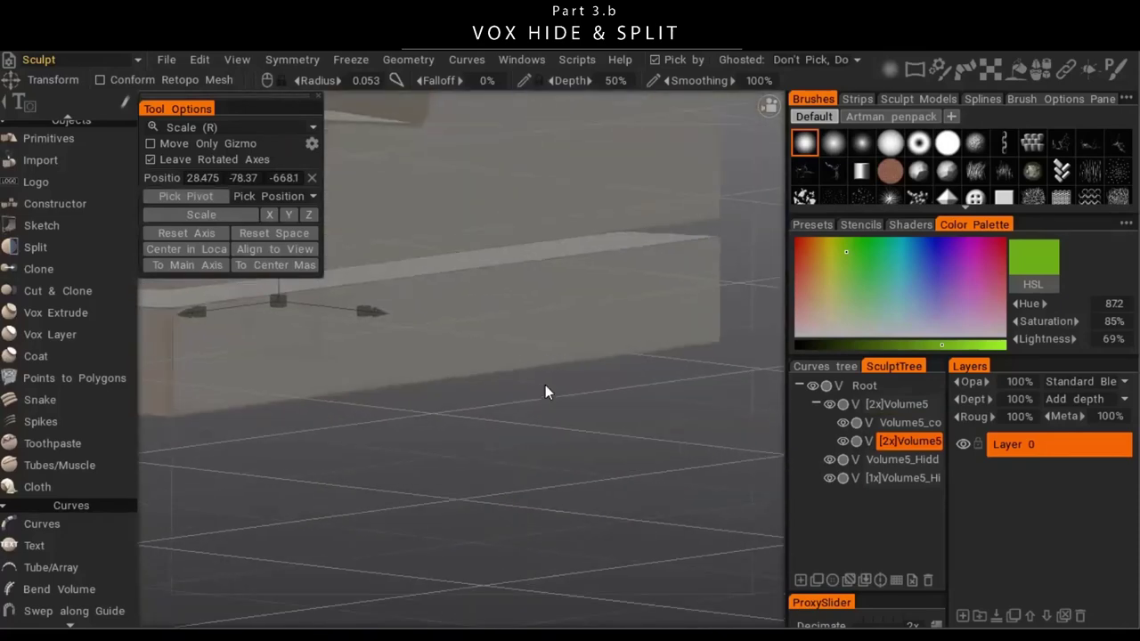
middle_click_drag(342, 269, 643, 325)
right_click_drag(644, 324, 549, 358)
left_click_drag(359, 383, 549, 357)
middle_click_drag(550, 364, 486, 355)
right_click_drag(487, 354, 293, 397)
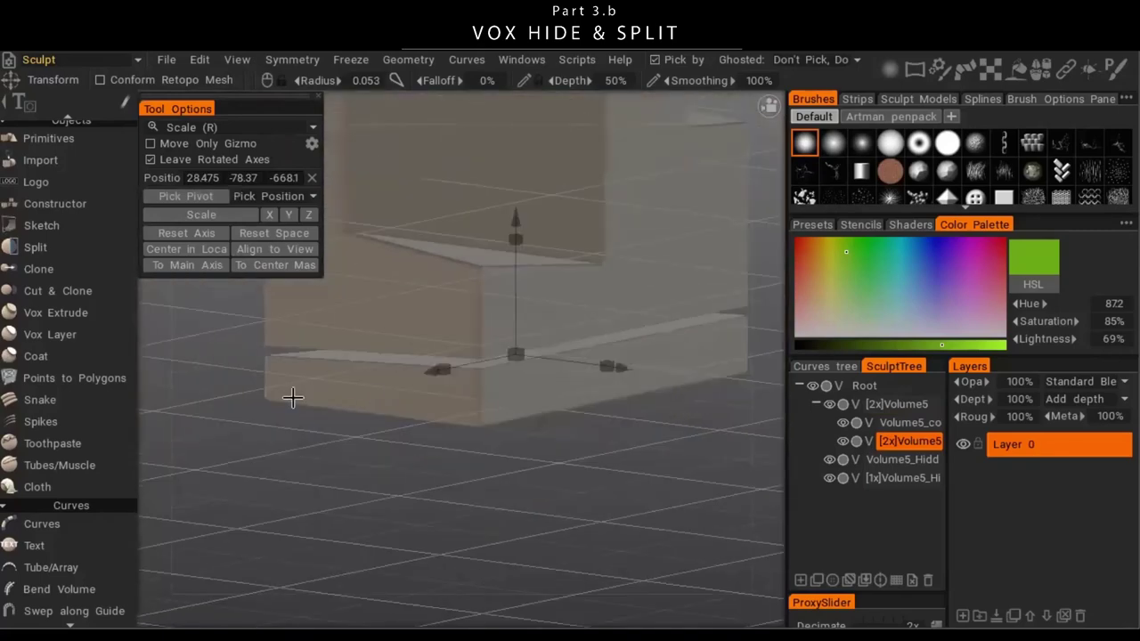
middle_click_drag(262, 368, 494, 420)
right_click_drag(494, 420, 528, 363)
scroll(528, 360, "up", 4)
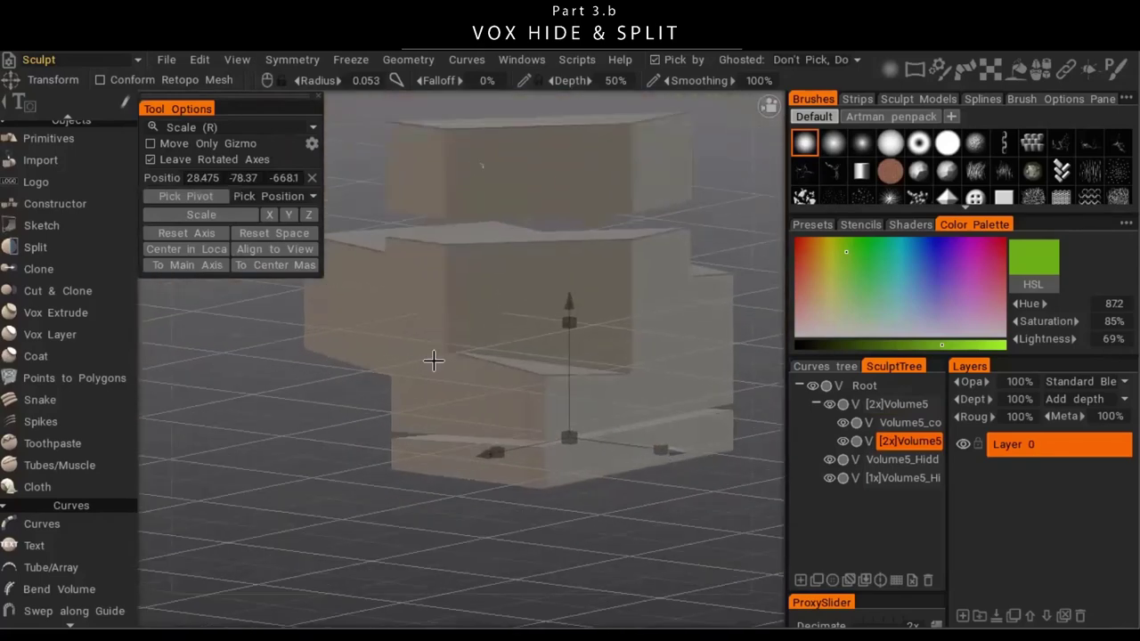
middle_click_drag(436, 356, 529, 402)
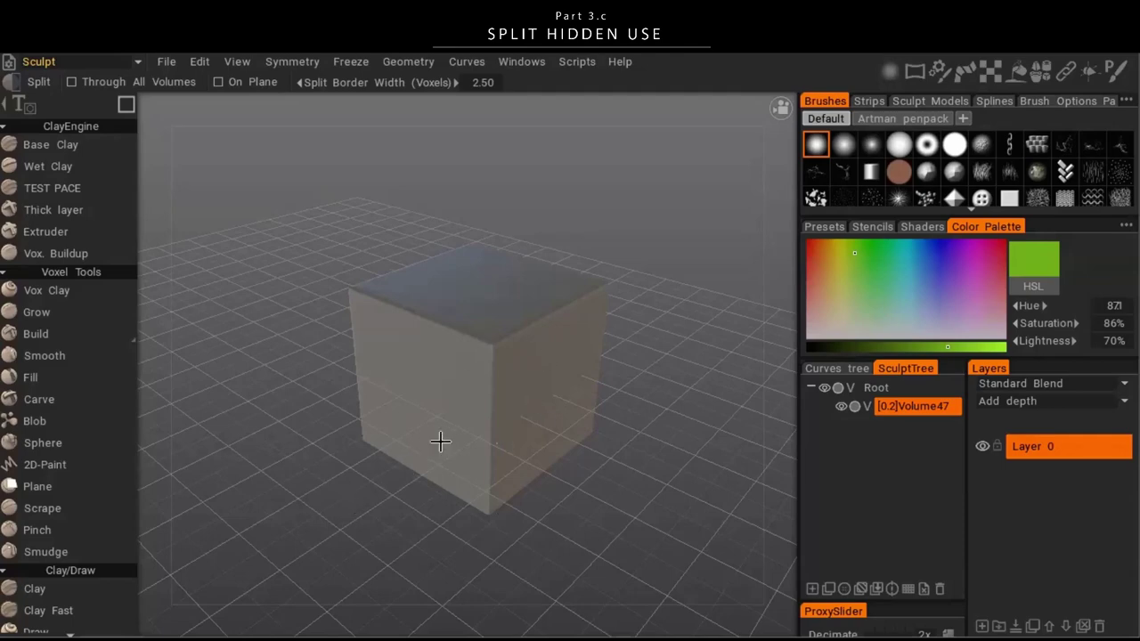
- Split off the upper part of the Volume47 cube in the perspective view with a rectangular Split stroke
middle_click_drag(440, 442, 479, 443)
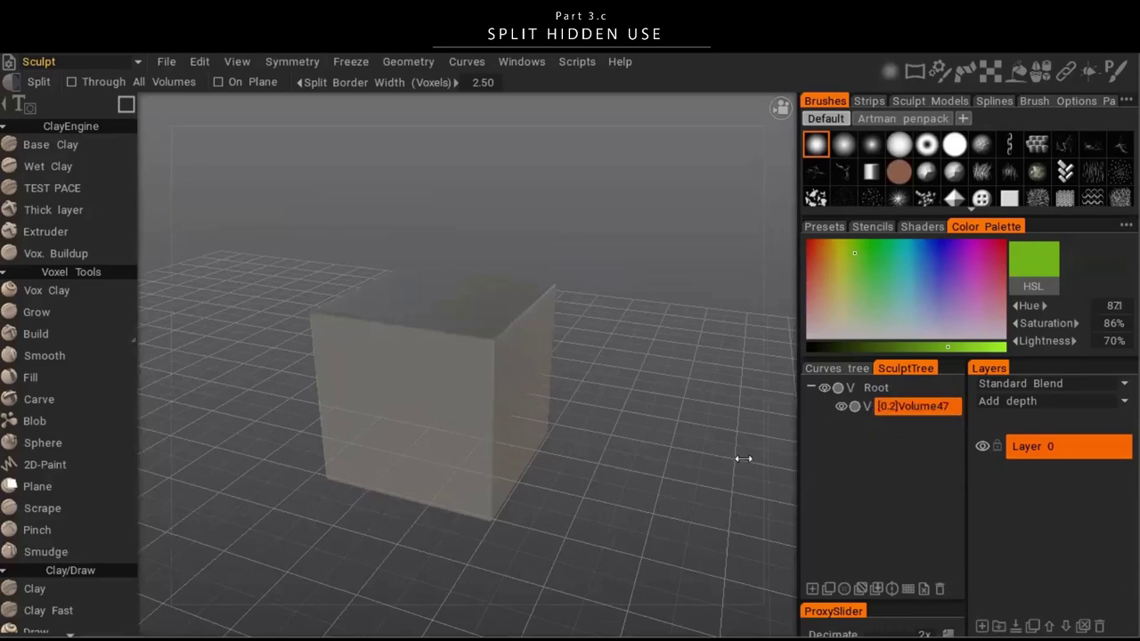
middle_click_drag(740, 457, 546, 367)
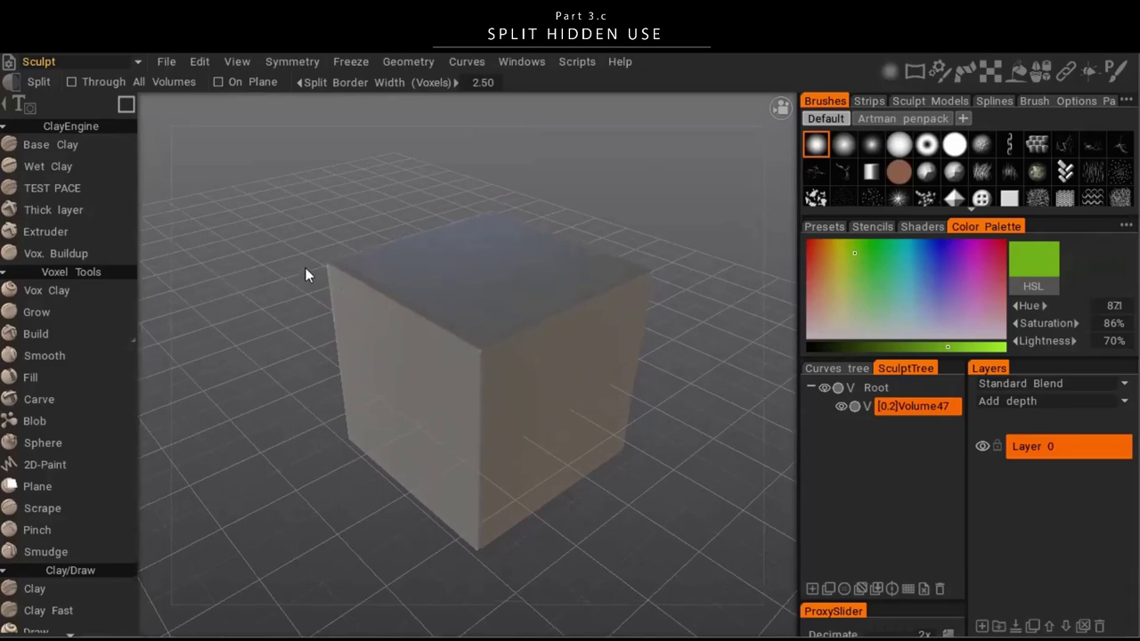
mouse_move(251, 154)
left_mouse_down()
mouse_move(405, 303)
mouse_move(726, 352)
mouse_move(672, 348)
left_mouse_up()
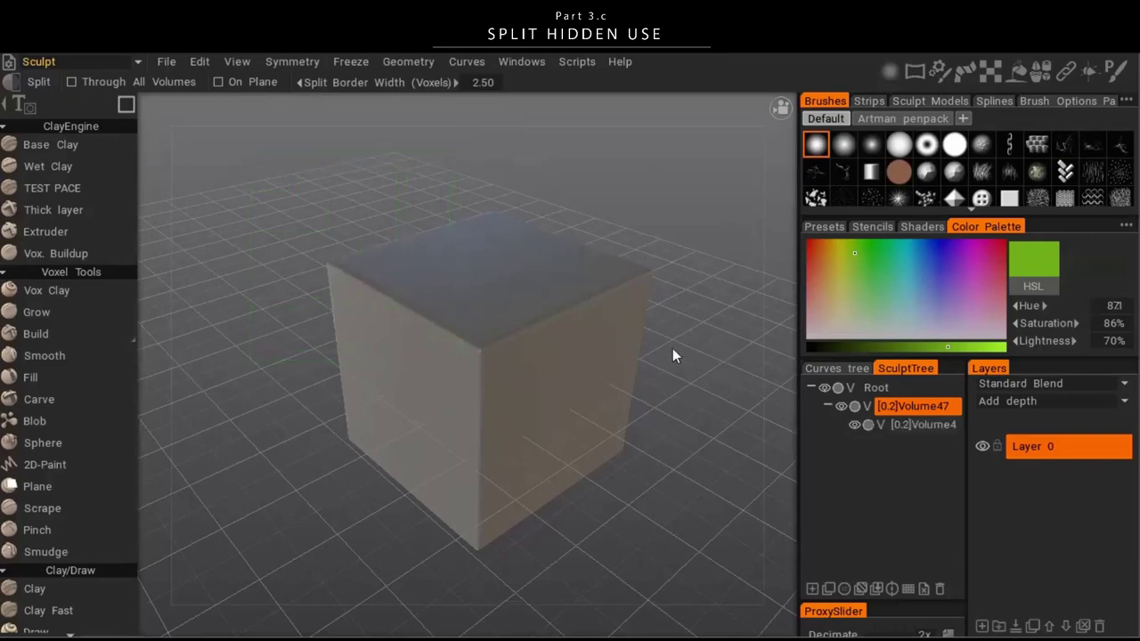
left_click_drag(438, 348, 515, 358, "alt")
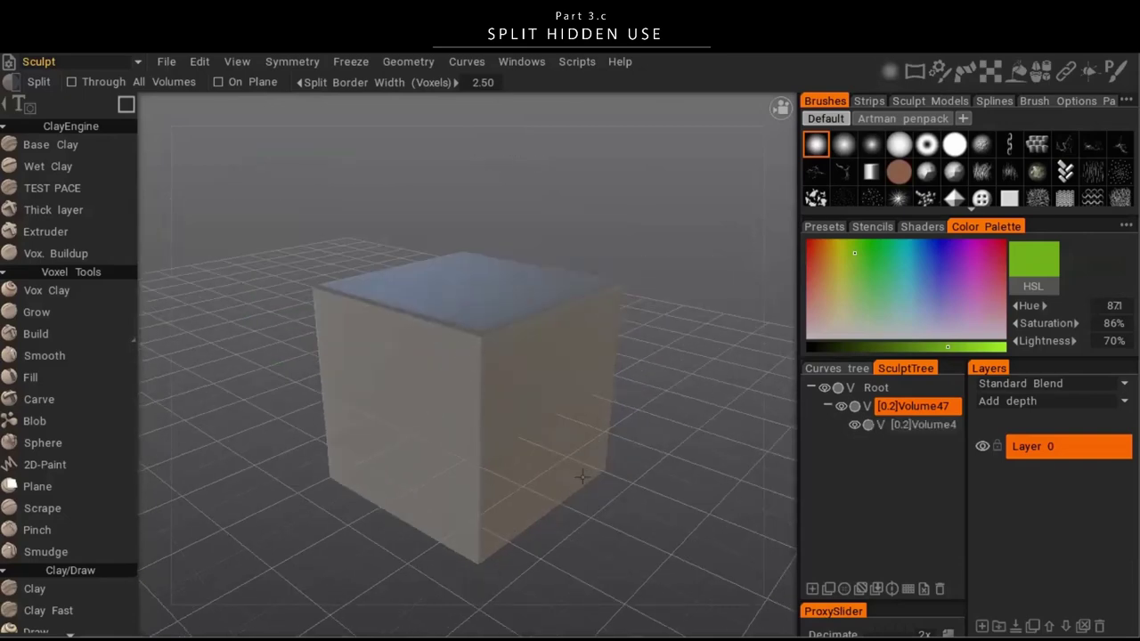
- Select the split-off child of Volume47 and move it away from the cube with Transform, to about Y 88.55 and Z -98.70
left_click(920, 424)
key("r")
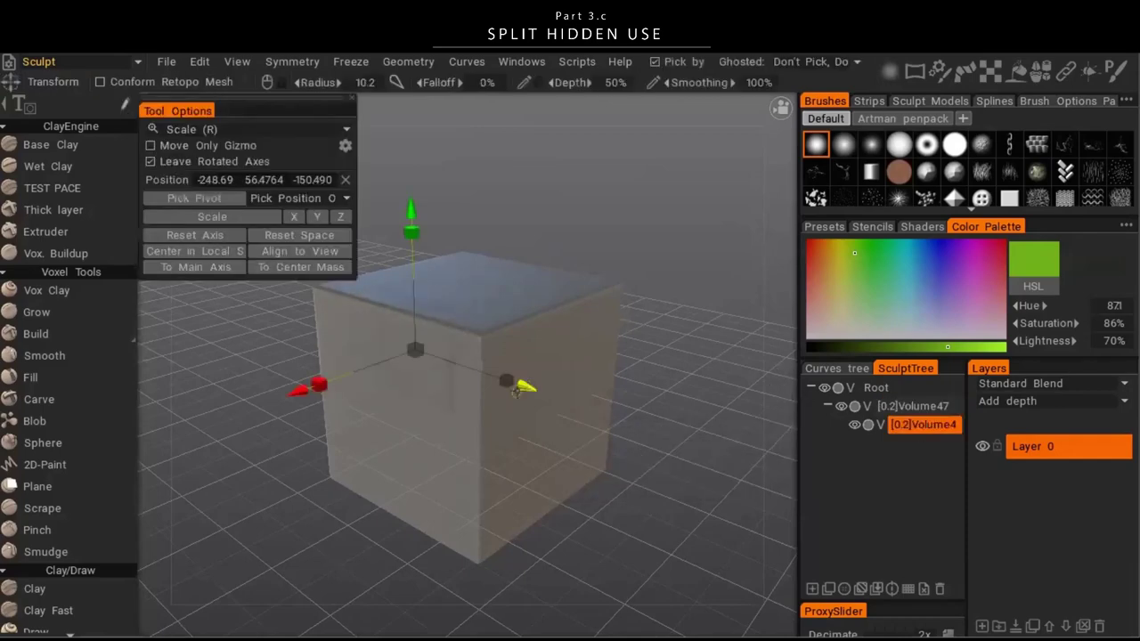
left_click_drag(529, 389, 516, 301)
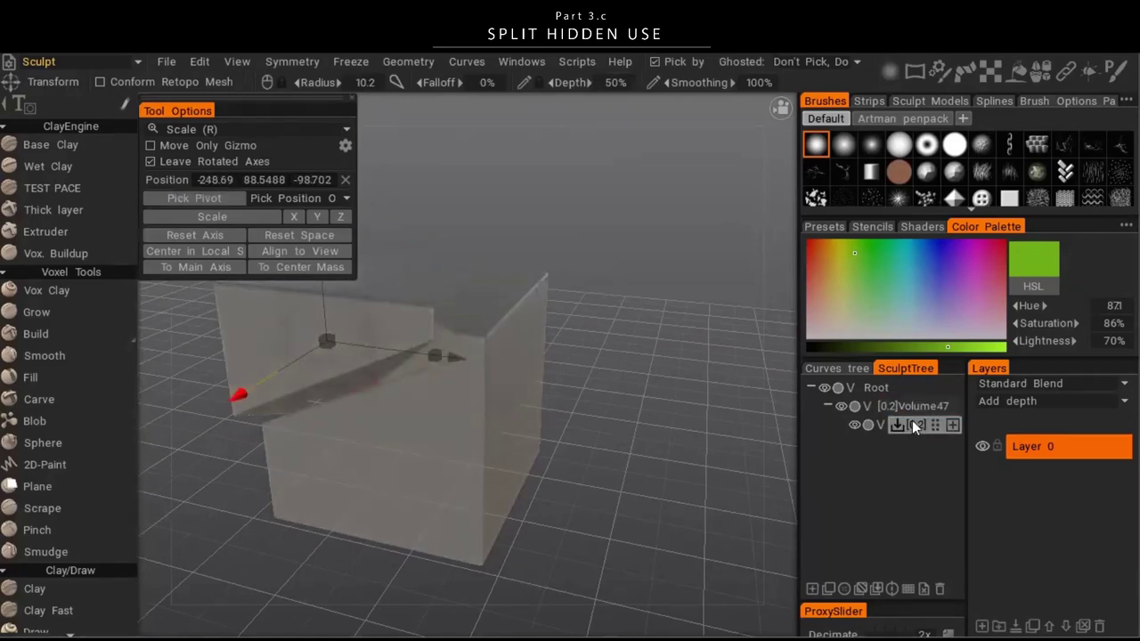
- Select the parent Volume47 with Transform and examine the cube and its separated part from several sides
left_click(922, 410)
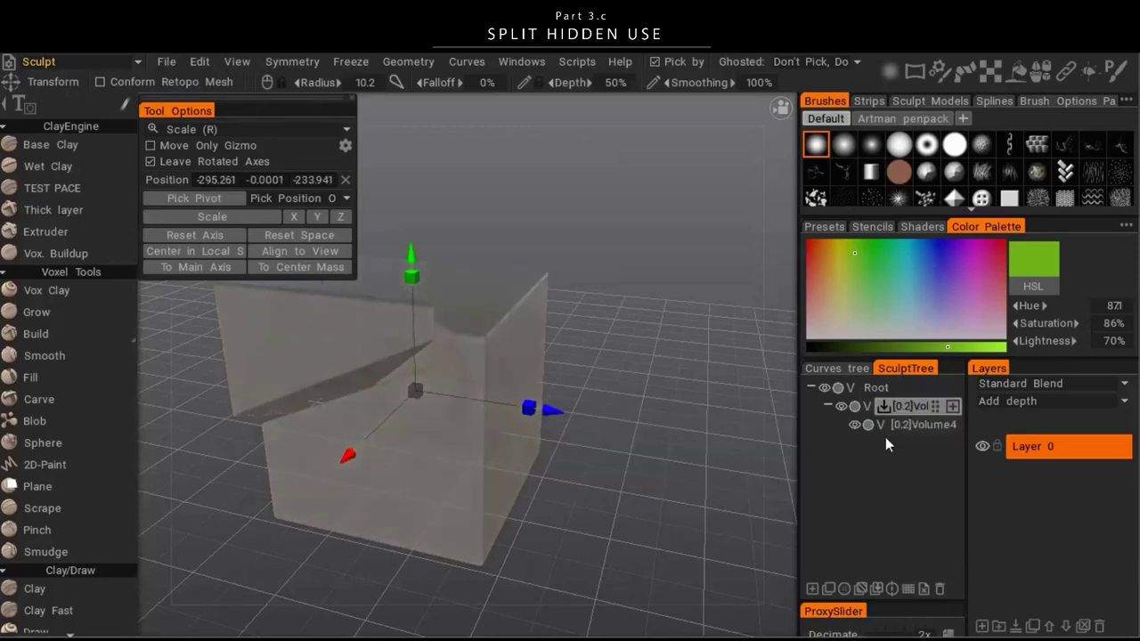
left_click_drag(369, 407, 508, 459)
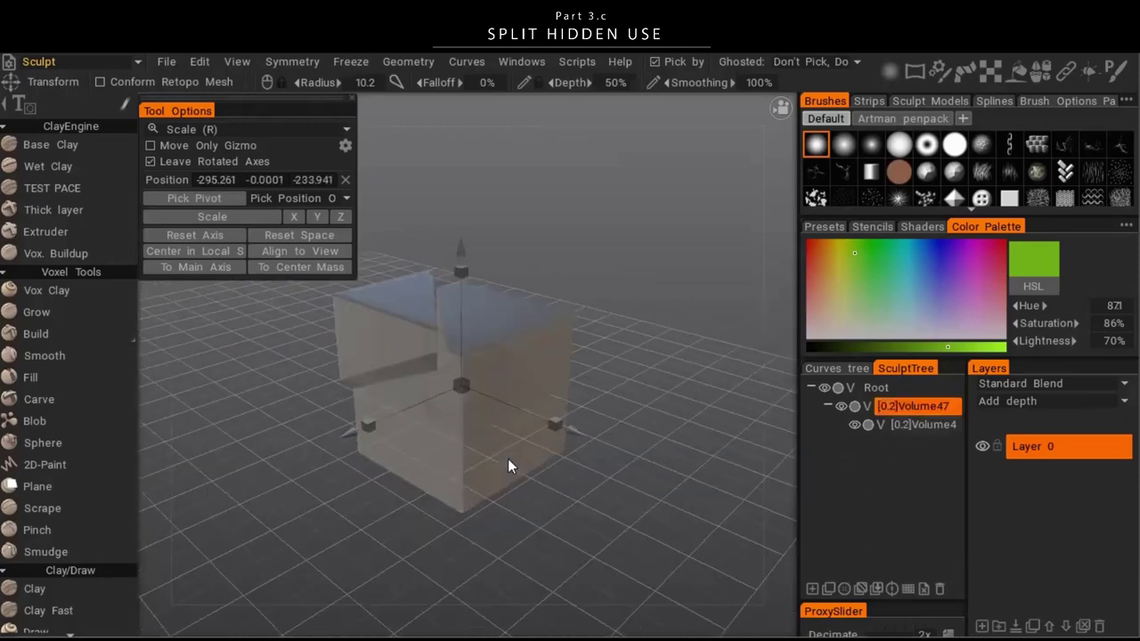
middle_click_drag(515, 492, 533, 515, "alt")
scroll(430, 518, "down", 2)
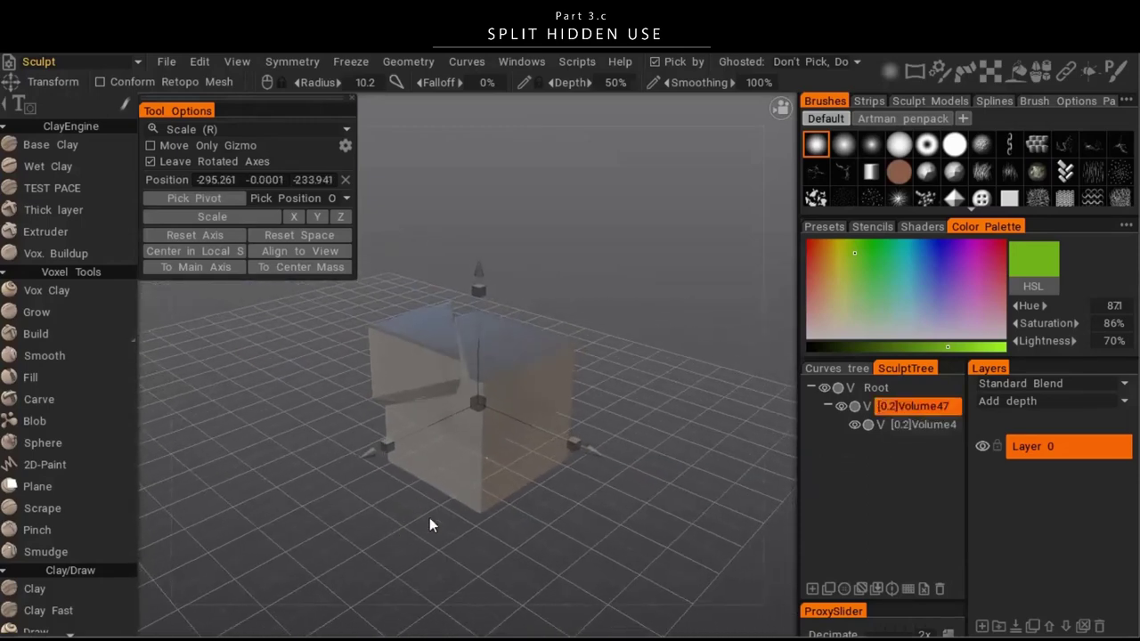
scroll(422, 548, "up", 3)
scroll(423, 548, "down", 2)
left_click_drag(505, 540, 646, 491)
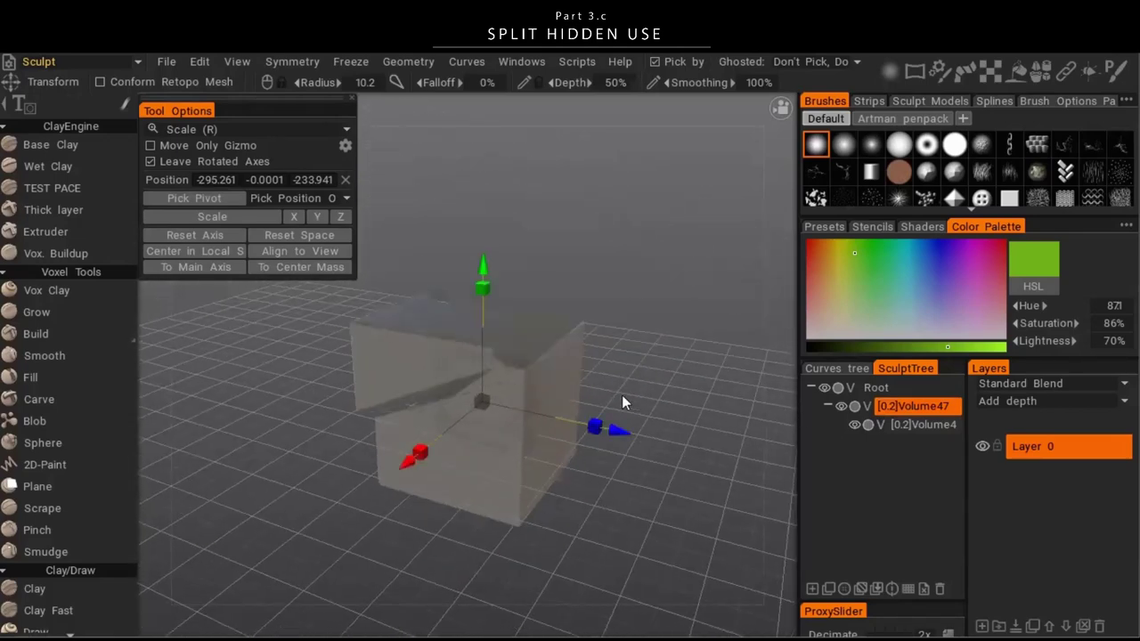
- Split the whole remaining body of Volume47 into a second child volume with a rectangular Split stroke around the cube
key("Escape")
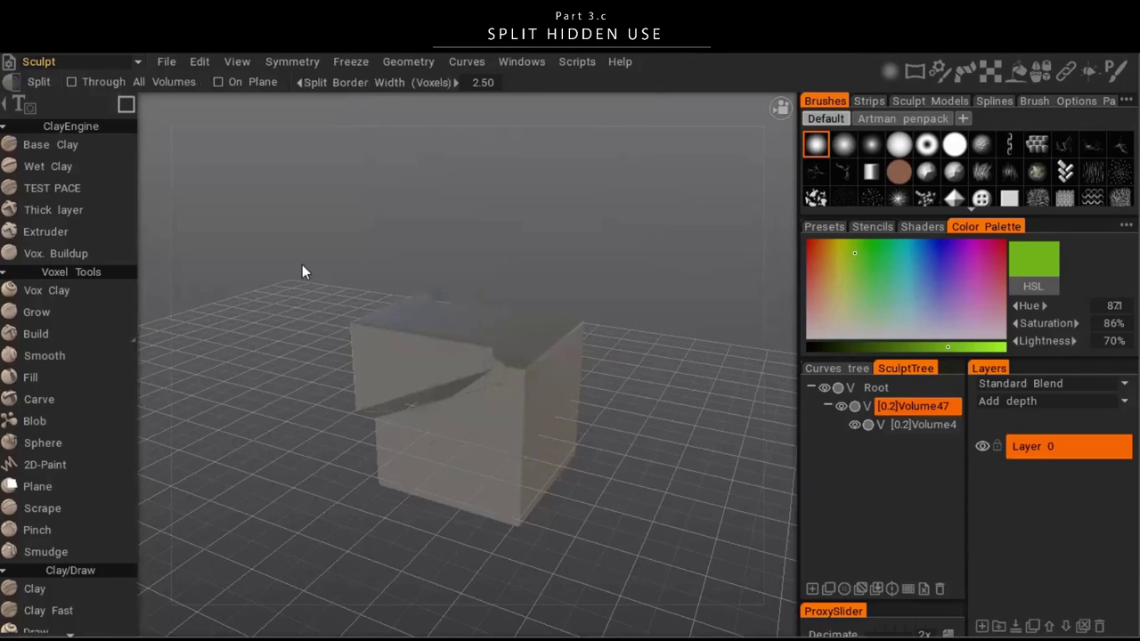
left_click(923, 407)
left_click_drag(306, 261, 628, 557)
left_click(912, 441)
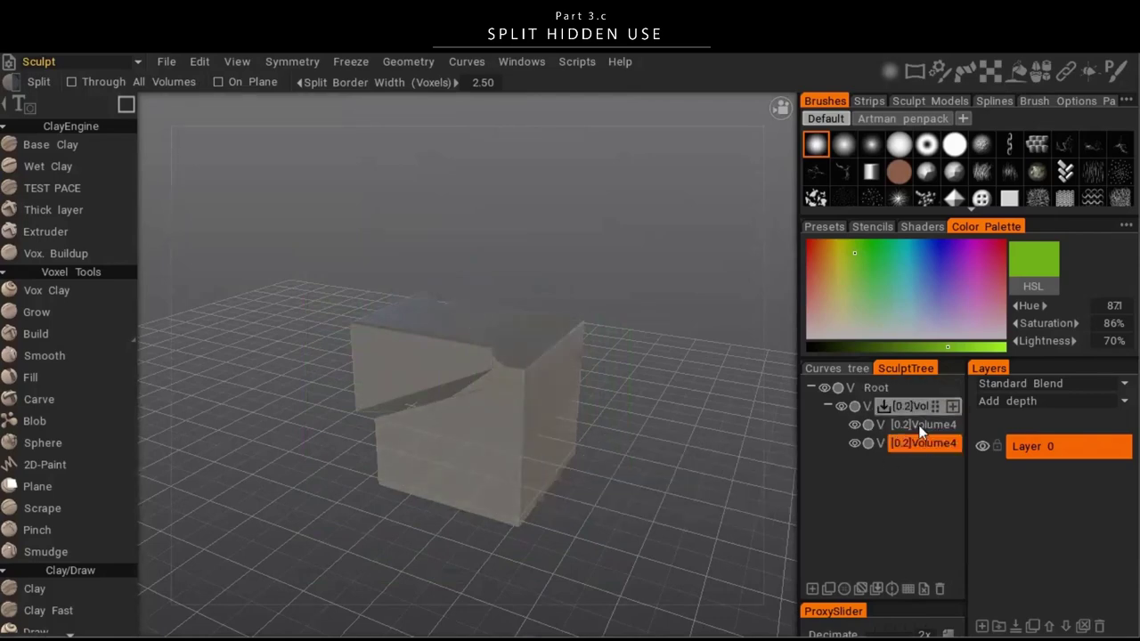
- Select the parent Volume47 and its first child in turn to compare what each volume contains, ending on the parent
left_click(920, 407)
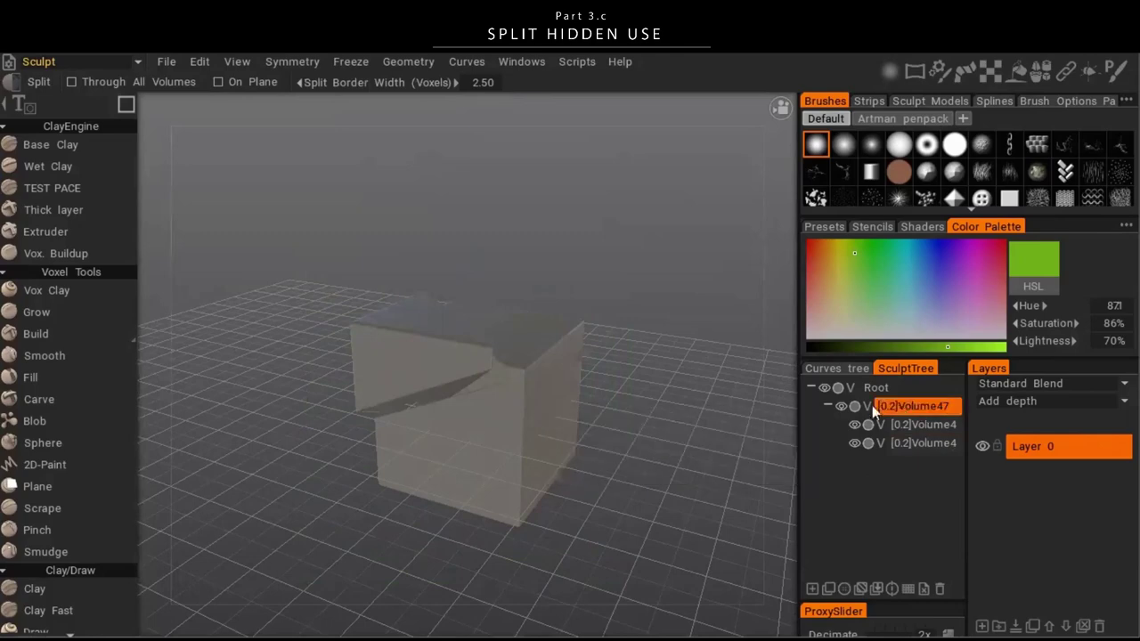
left_click(920, 425)
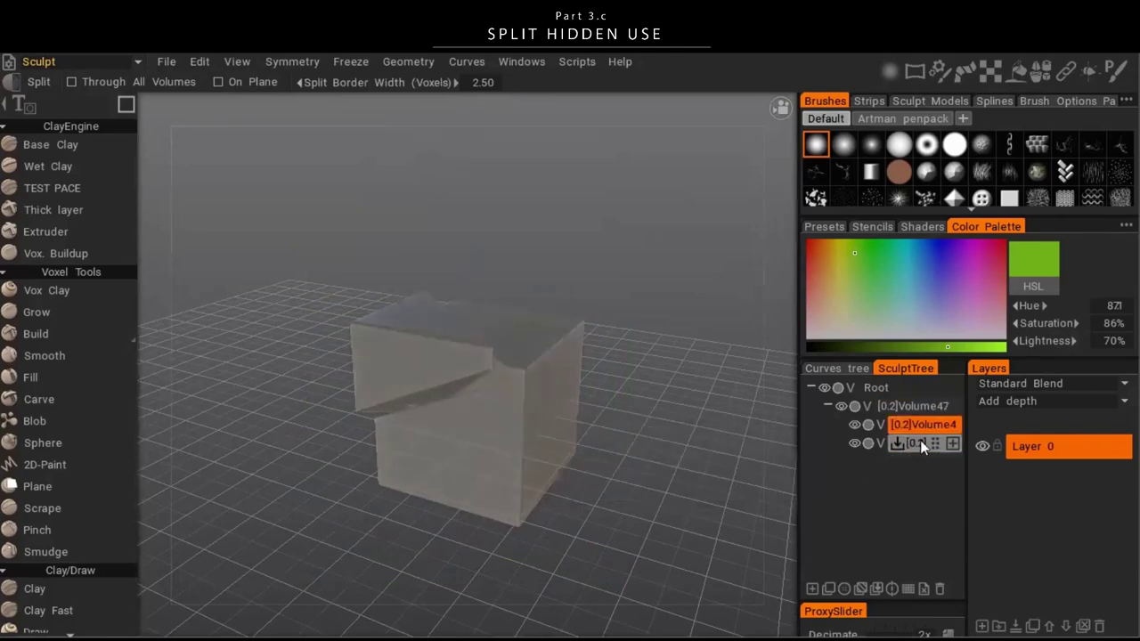
left_click(920, 408)
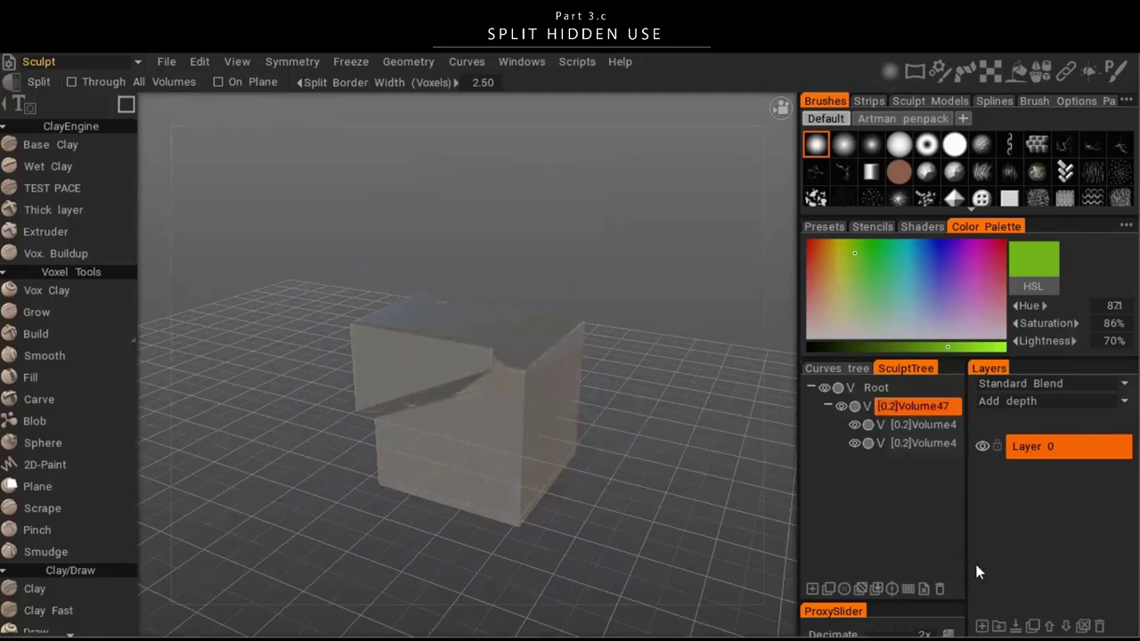
mouse_move(637, 420)
left_mouse_down()
mouse_move(604, 426)
mouse_move(586, 508)
mouse_move(609, 479)
mouse_move(559, 500)
mouse_move(478, 475)
mouse_move(555, 461)
mouse_move(606, 484)
mouse_move(623, 434)
left_mouse_up()
key("r")
key("Escape")
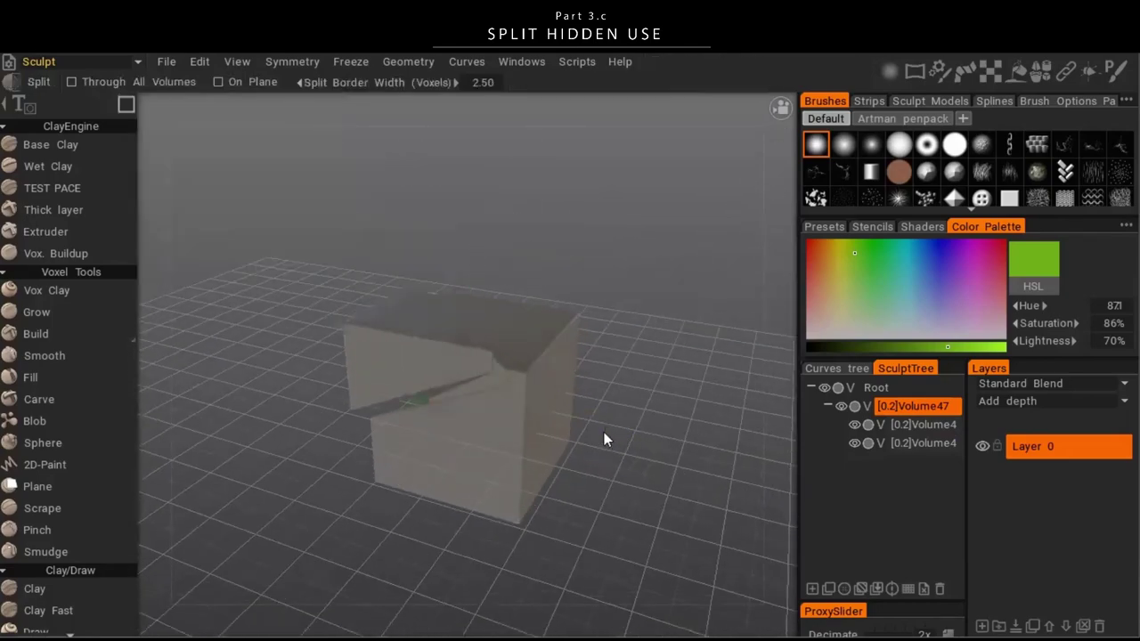
- Activate Transform on the parent Volume47 and examine both child parts together from several sides
key("r")
mouse_move(617, 427)
left_mouse_down()
mouse_move(595, 438)
mouse_move(636, 430)
mouse_move(512, 425)
mouse_move(794, 474)
mouse_move(533, 415)
mouse_move(224, 420)
mouse_move(679, 480)
mouse_move(594, 482)
mouse_move(486, 349)
mouse_move(696, 487)
mouse_move(692, 461)
mouse_move(517, 402)
mouse_move(648, 356)
mouse_move(305, 415)
mouse_move(506, 324)
mouse_move(540, 418)
mouse_move(585, 328)
left_mouse_up()
left_click(917, 412)
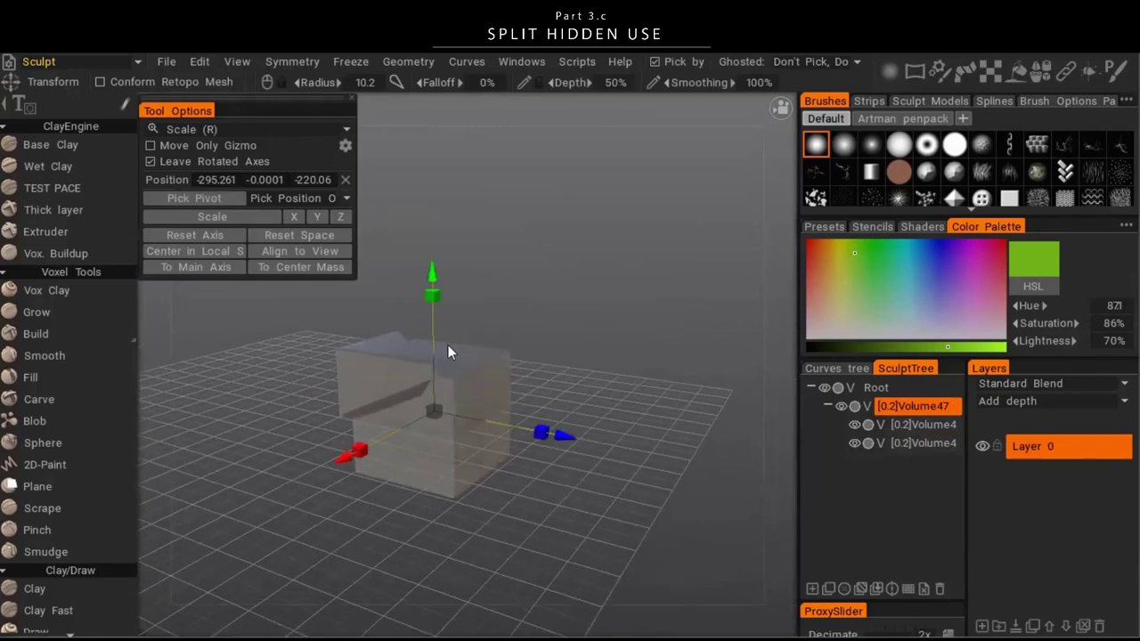
left_click_drag(448, 346, 583, 368)
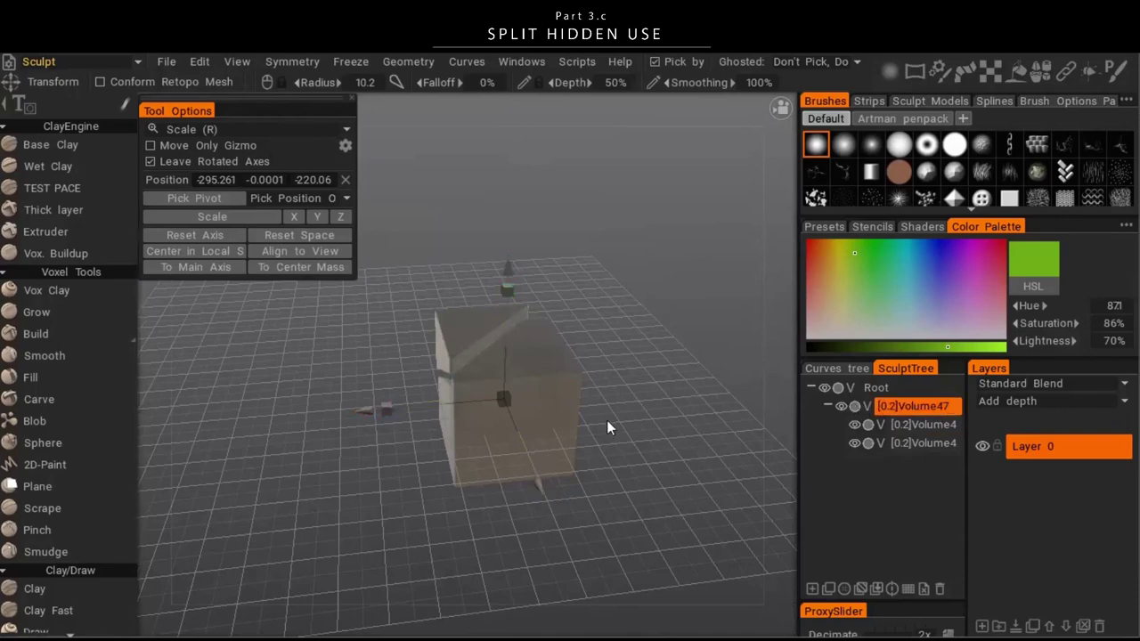
mouse_move(606, 420)
left_mouse_down()
mouse_move(484, 397)
mouse_move(604, 554)
mouse_move(594, 408)
mouse_move(584, 470)
mouse_move(665, 408)
mouse_move(430, 516)
mouse_move(877, 522)
left_mouse_up()
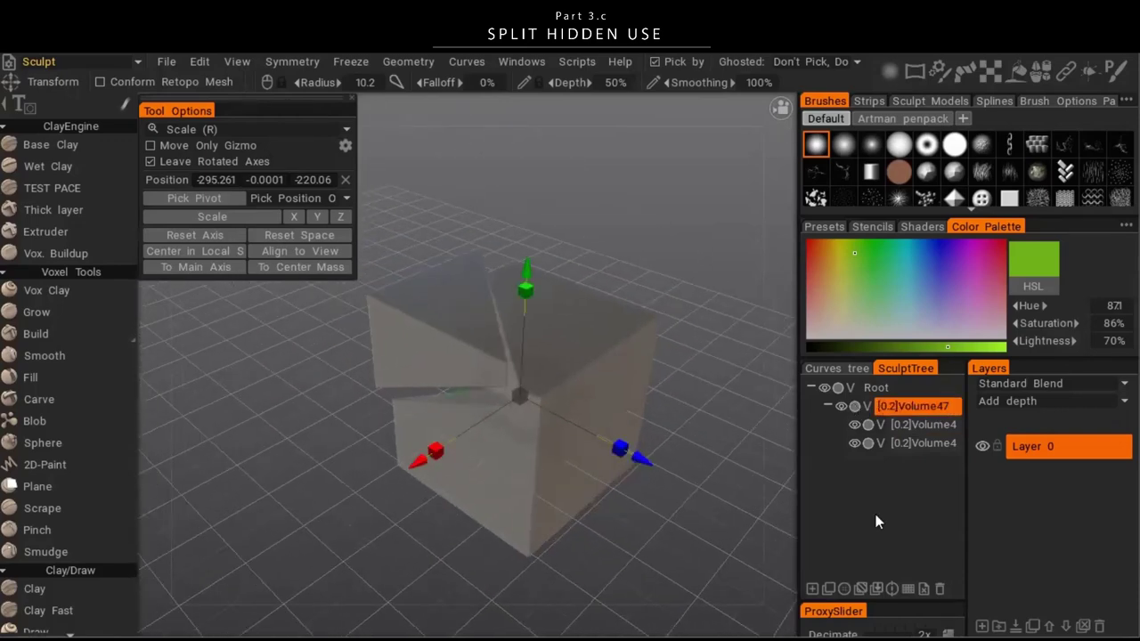
left_click_drag(454, 526, 530, 463)
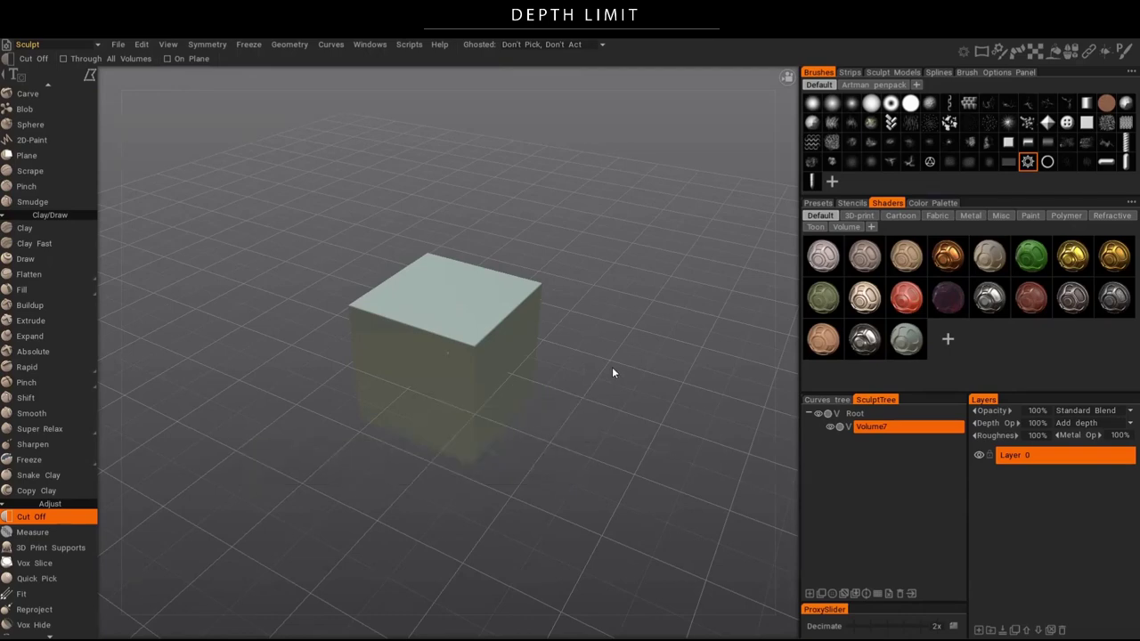
- Cut away one upper side of the Volume7 cube with Cut Off, using an angled polygonal outline
scroll(624, 368, "up", 2)
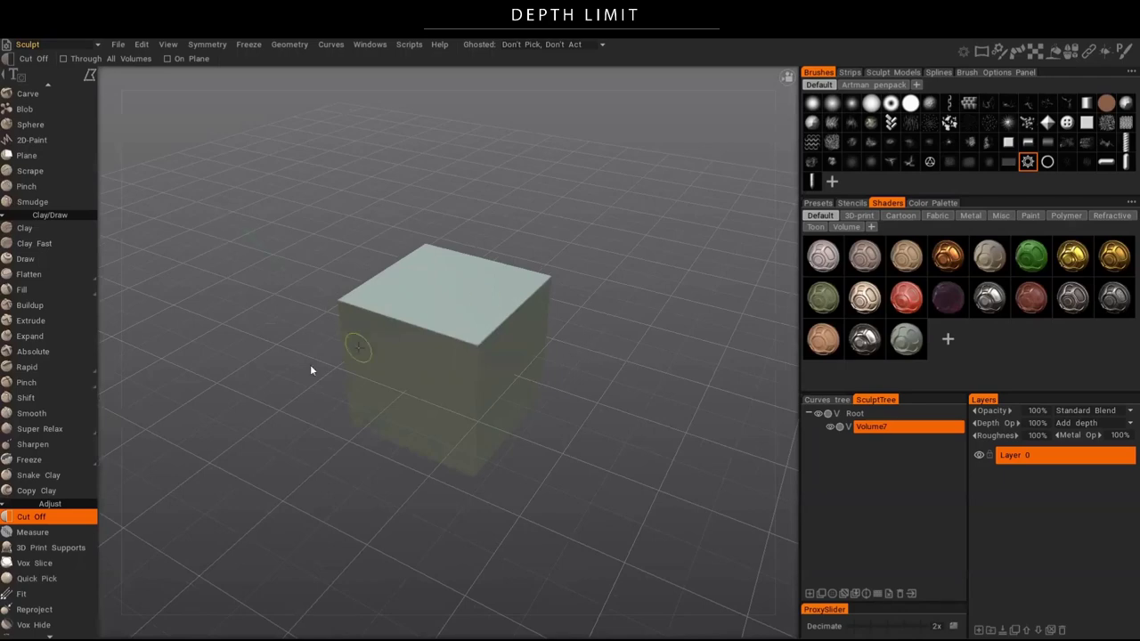
double_click(304, 170)
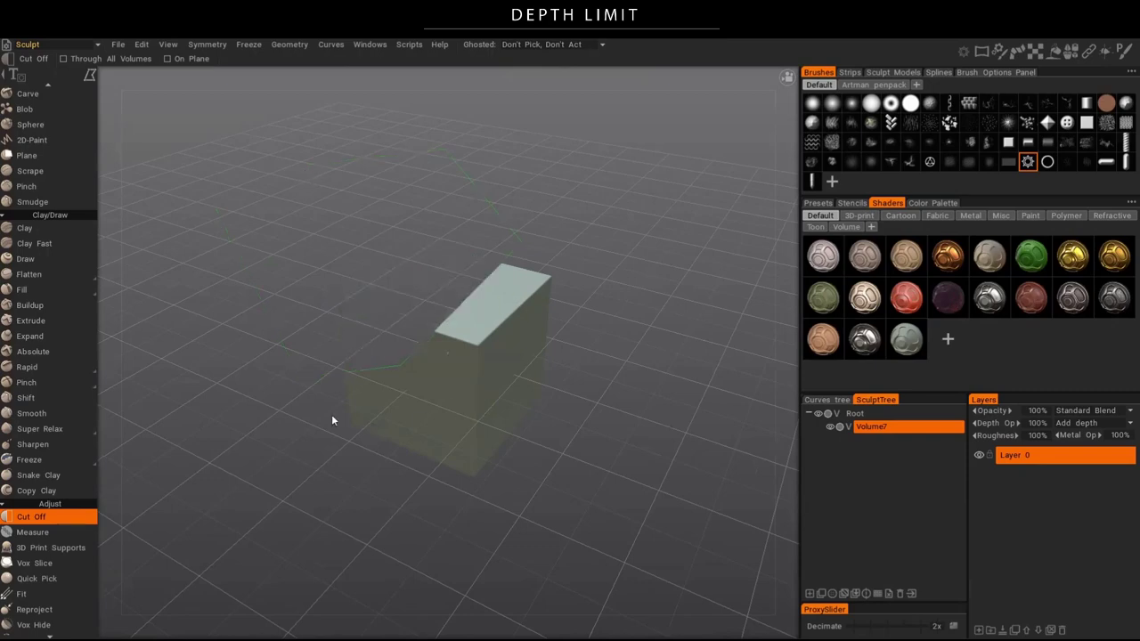
middle_click_drag(278, 347, 541, 323)
middle_click_drag(474, 360, 366, 418)
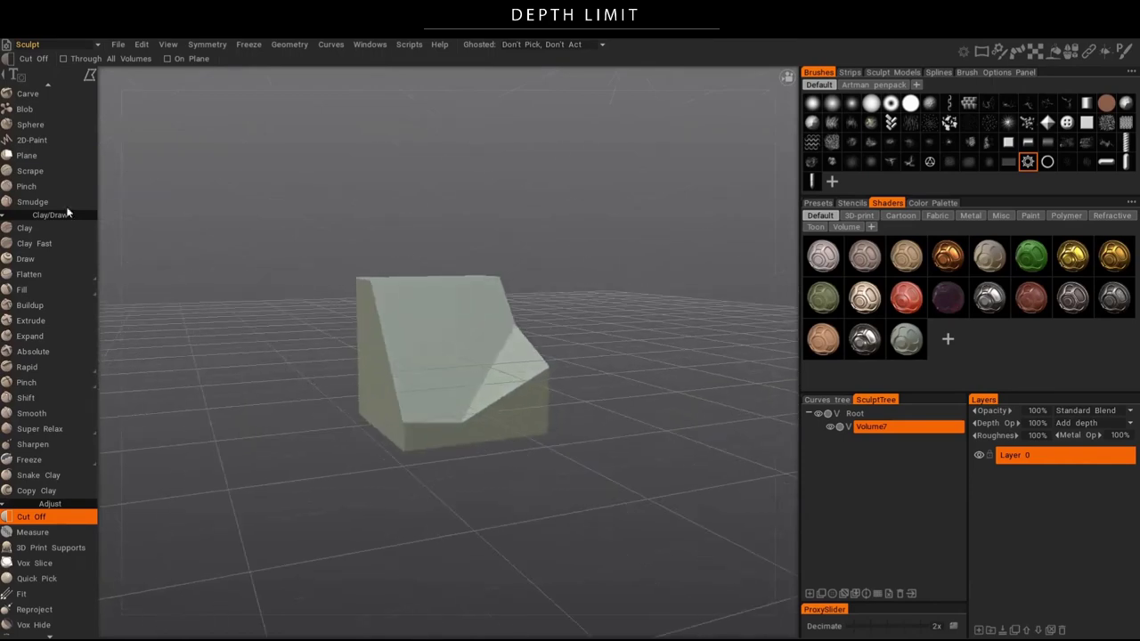
middle_click_drag(615, 477, 387, 476)
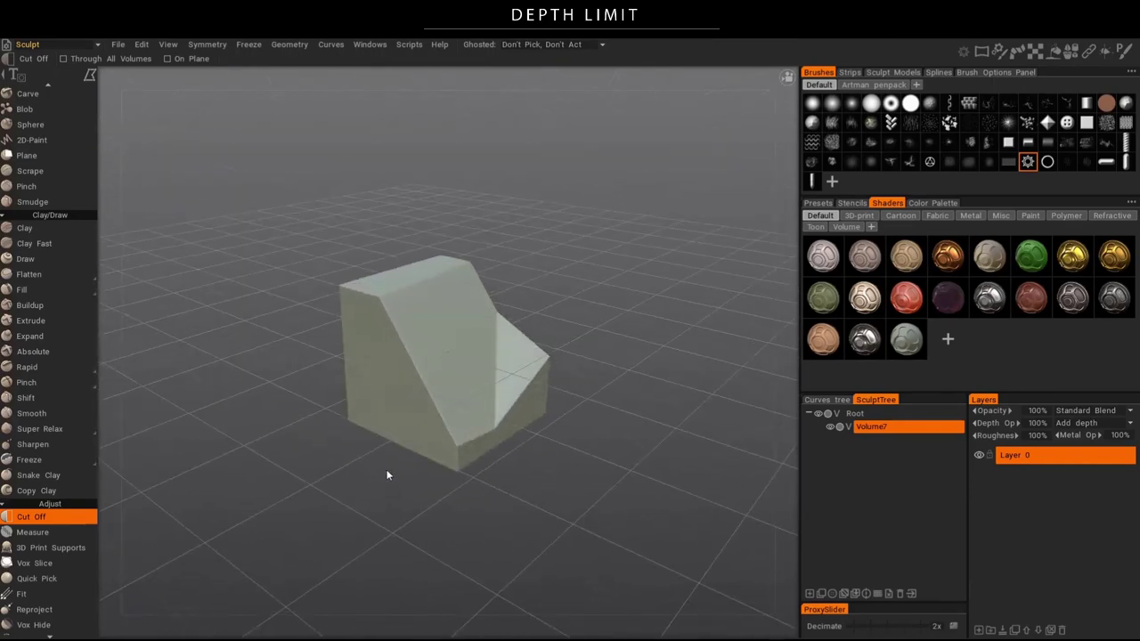
- Enable Depth Limit for Cut Off and lower the limit to 7.50
right_click(455, 452)
left_click(469, 442)
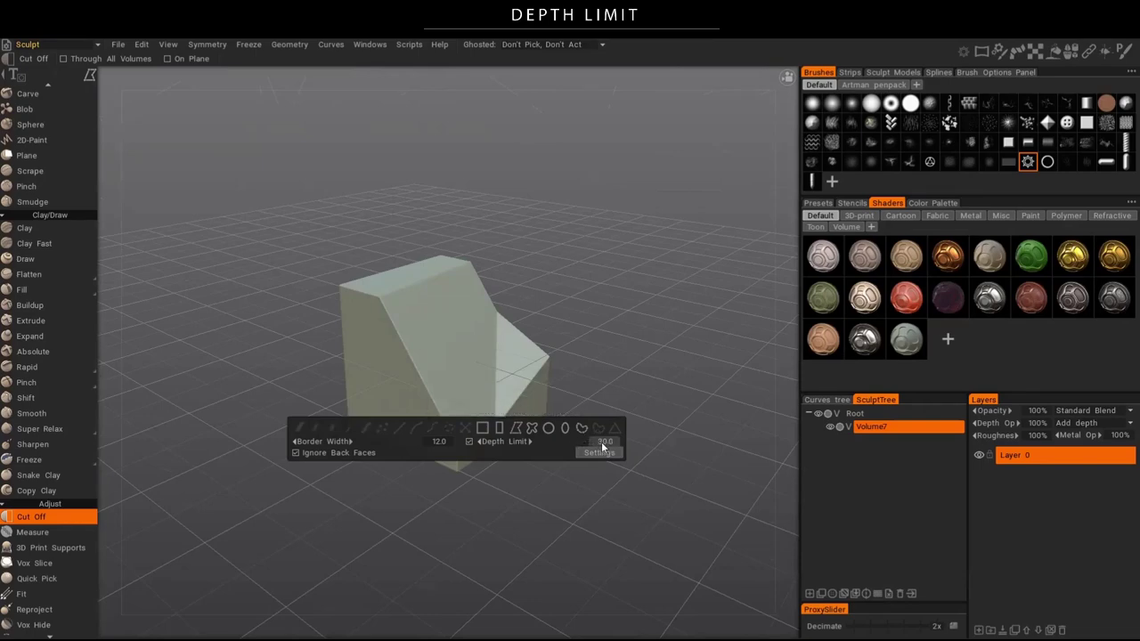
scroll(410, 403, "down", 5)
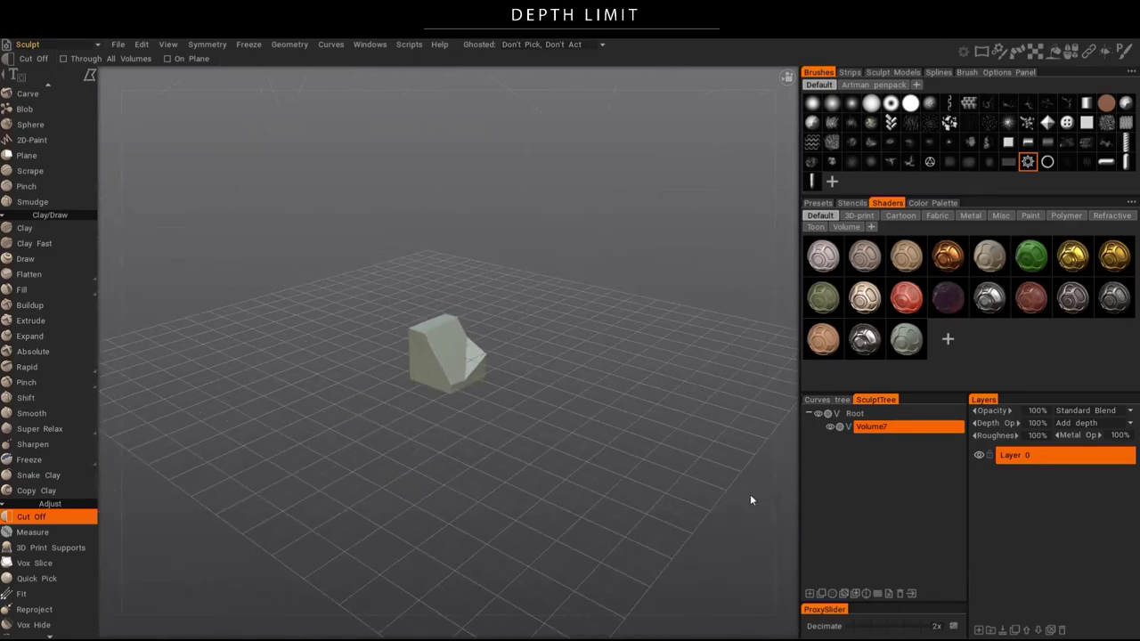
left_click_drag(614, 363, 571, 389)
key("space")
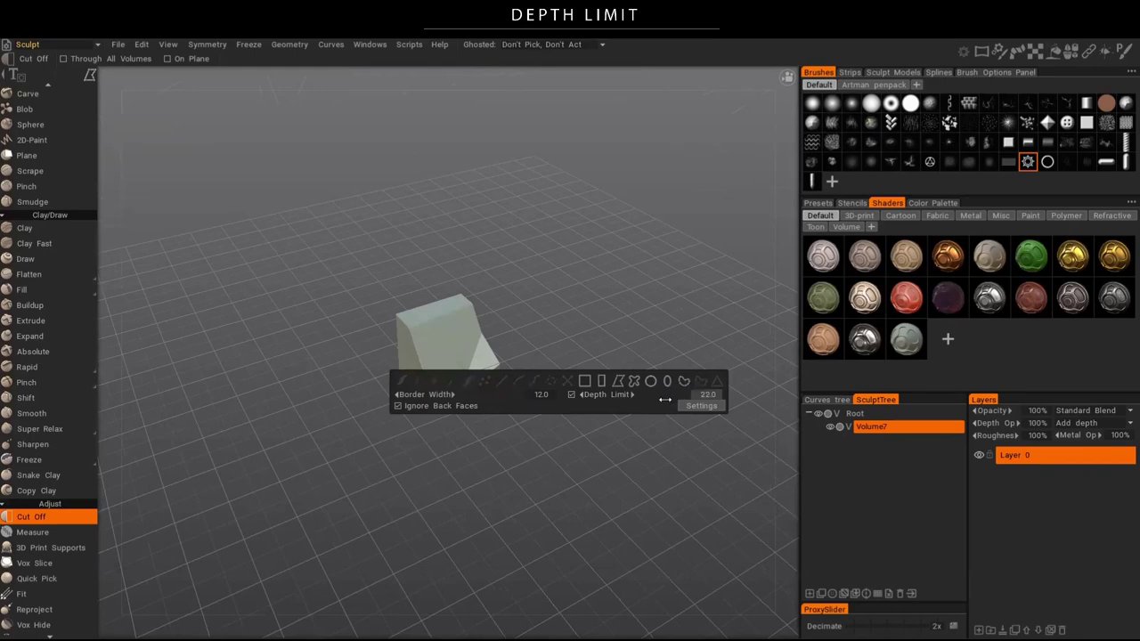
left_click_drag(664, 399, 649, 401)
- Make a shallow cut in the upper part of Volume7's uncut side face with the narrow-rectangle stroke shape
scroll(515, 312, "up", 5)
left_click_drag(514, 312, 505, 359, "alt")
key("space")
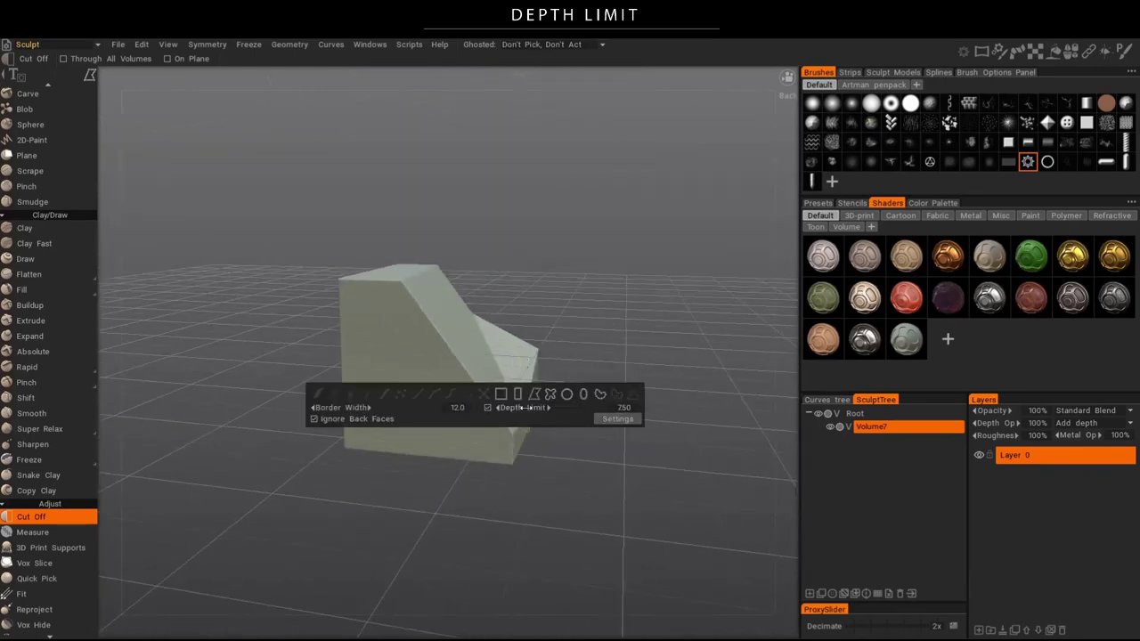
left_click(518, 395)
left_click_drag(259, 222, 422, 393)
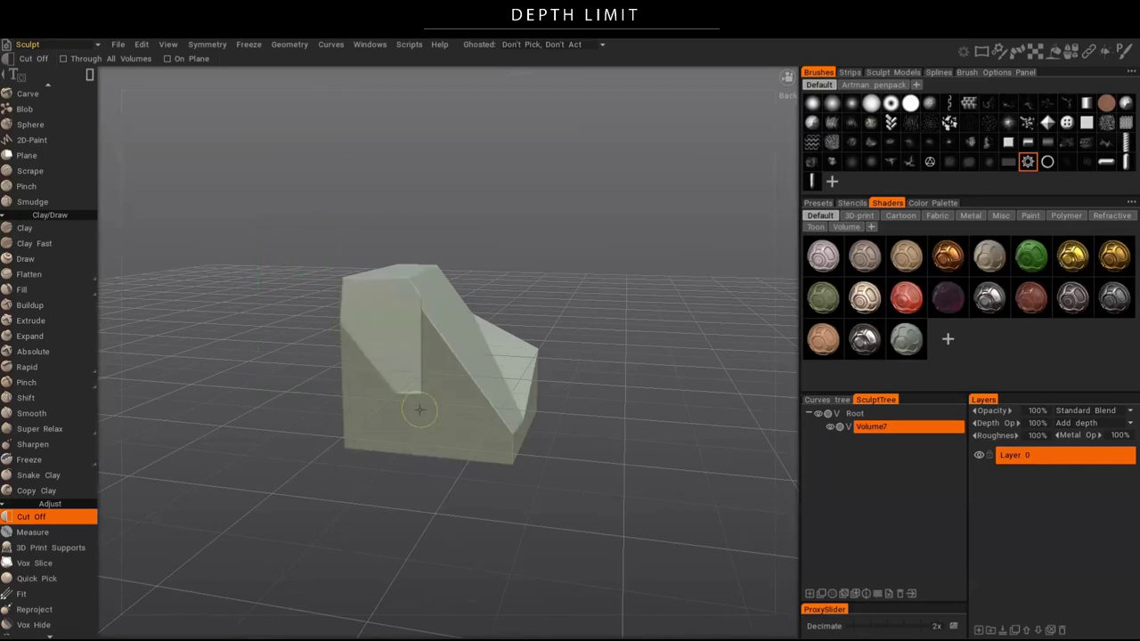
- Raise the Cut Off depth limit to 17.0 and make a wider rectangular cut over the upper part of the same face
left_click_drag(338, 463, 473, 279)
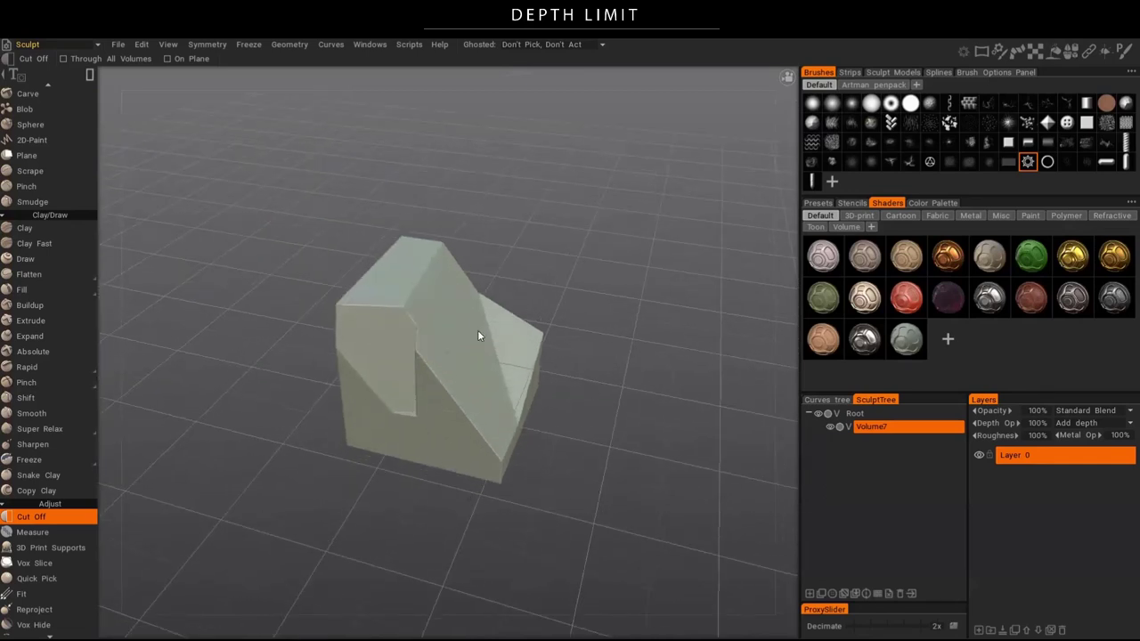
left_click_drag(477, 336, 475, 453)
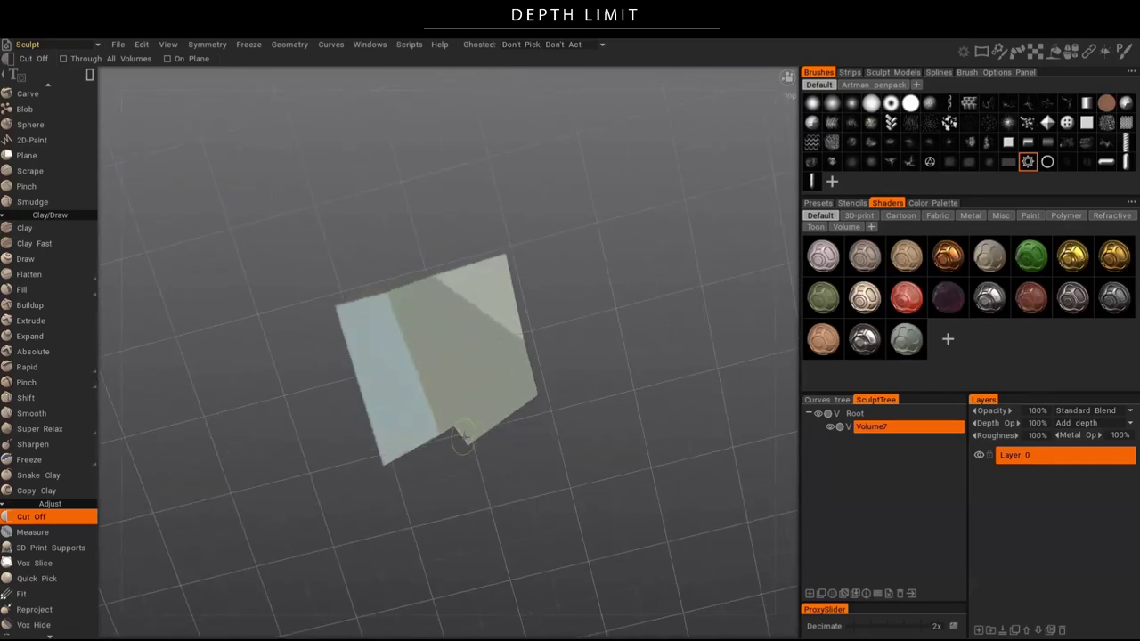
left_click_drag(534, 495, 546, 390)
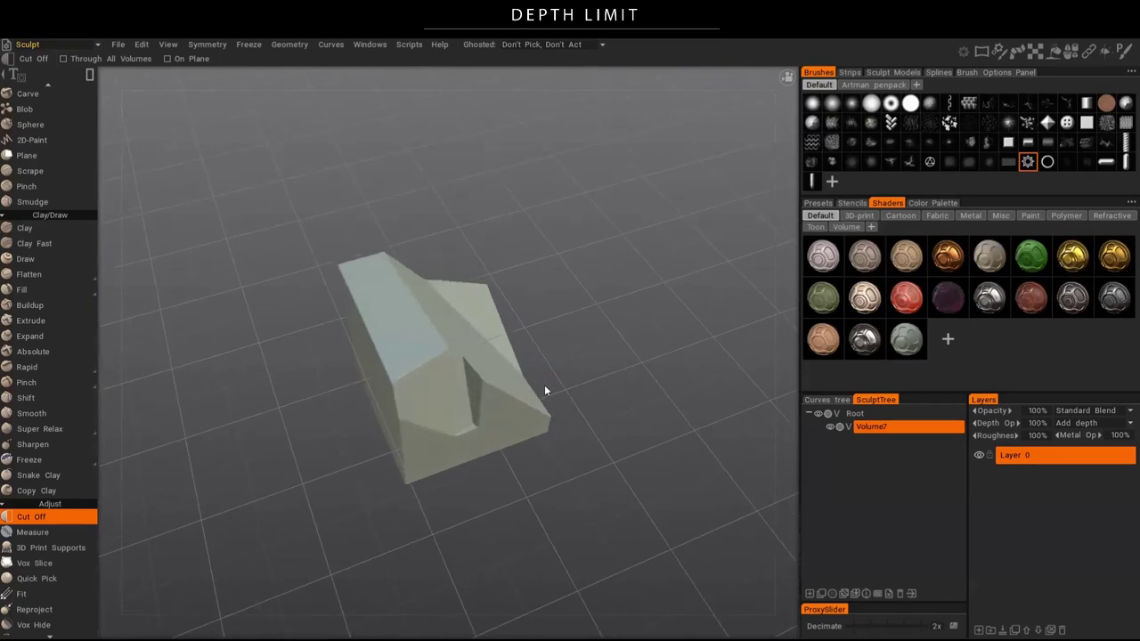
left_click_drag(639, 348, 499, 432)
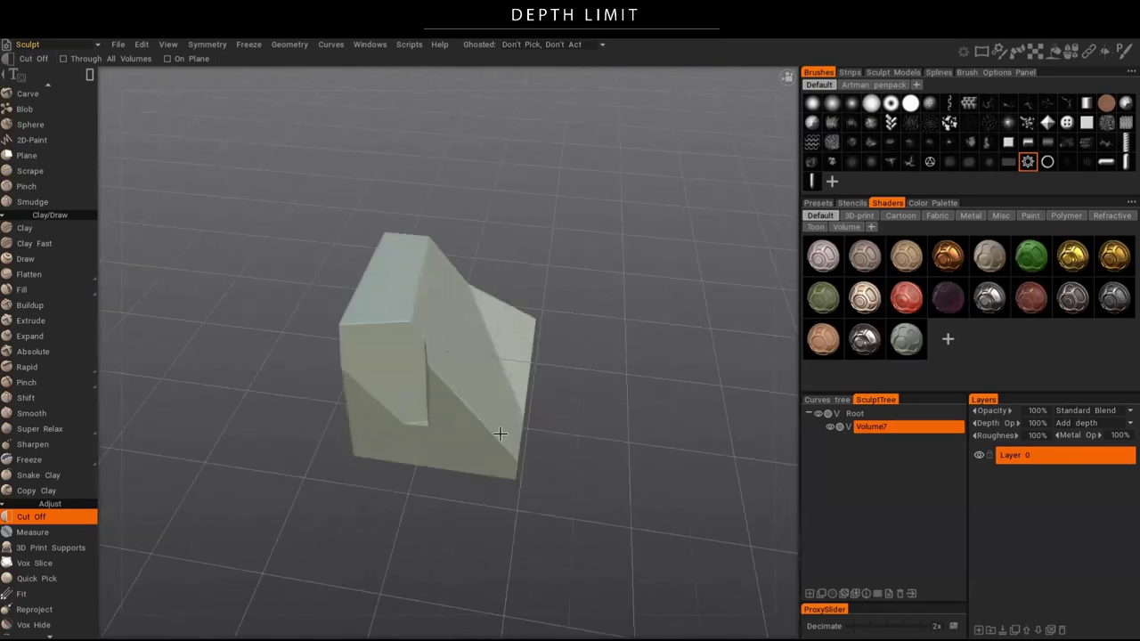
key("space")
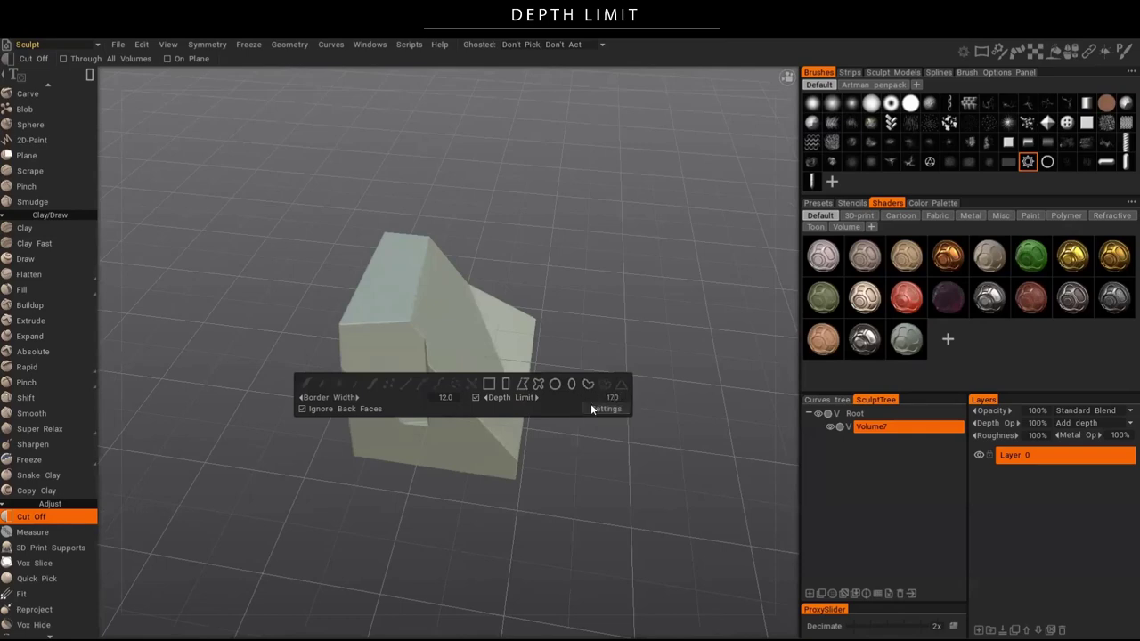
left_click_drag(416, 499, 372, 490)
left_click_drag(301, 271, 467, 389)
- Raise the Cut Off depth limit to 100 and cut a deep rectangular section out of the lower part of Volume7
left_click_drag(372, 412, 504, 405, "alt")
key("space")
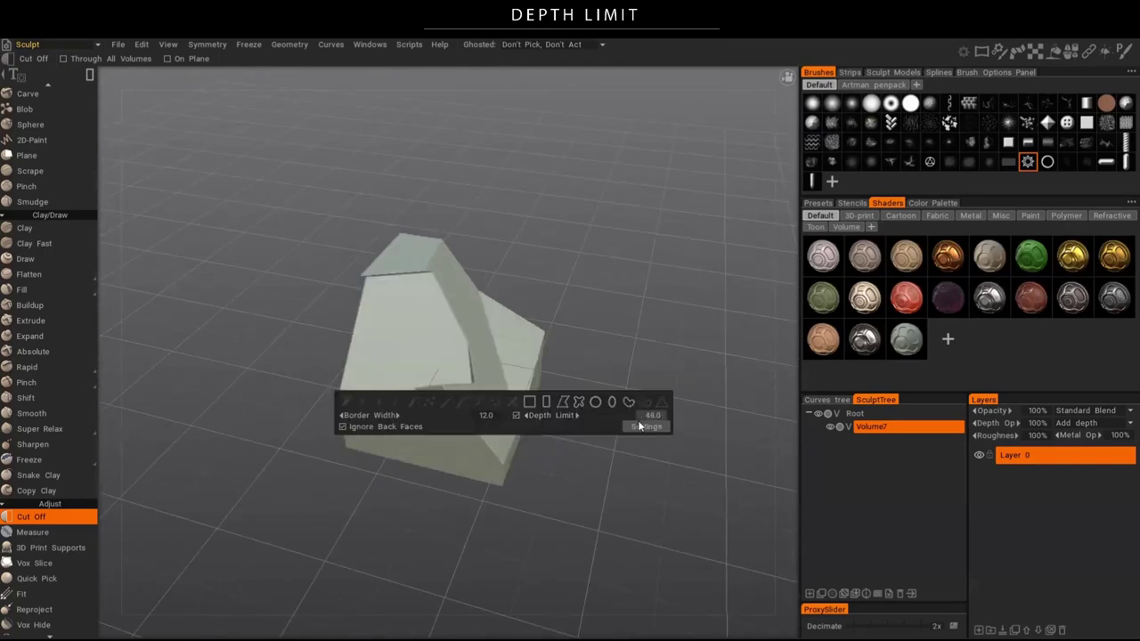
left_click_drag(618, 458, 520, 521)
left_click_drag(406, 459, 524, 445)
key("space")
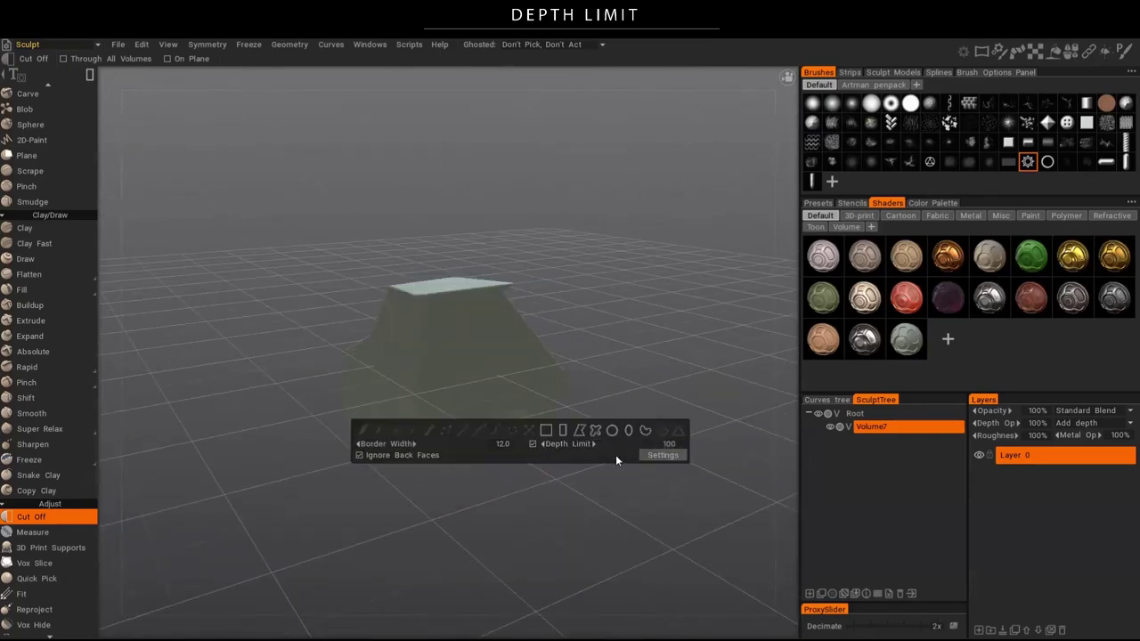
left_click_drag(397, 499, 520, 397)
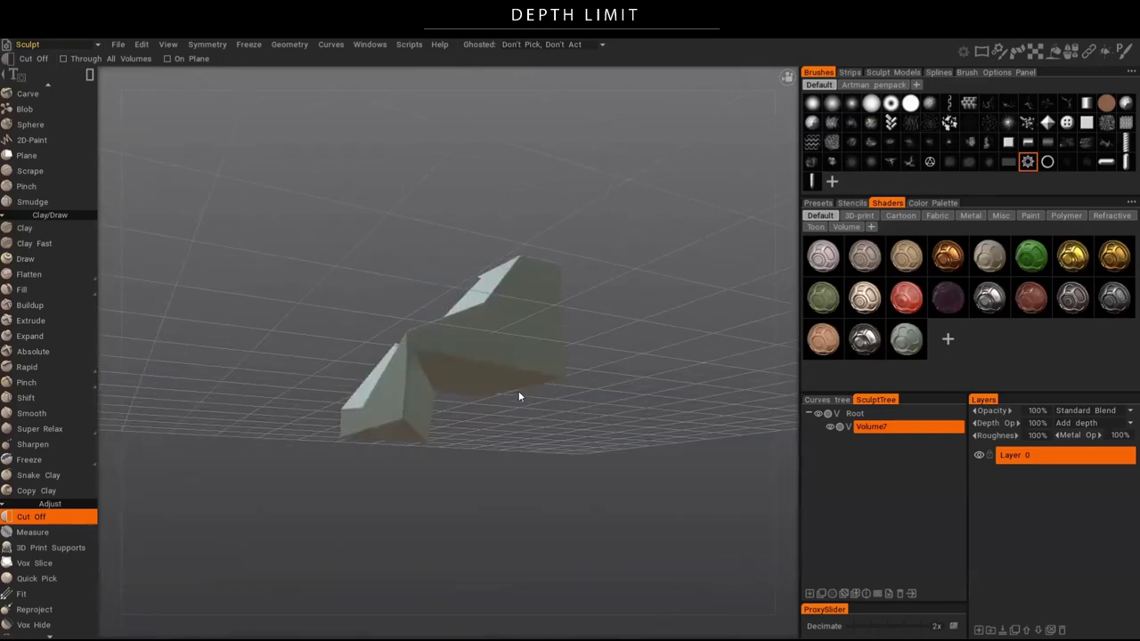
left_click_drag(494, 447, 636, 397)
key("space")
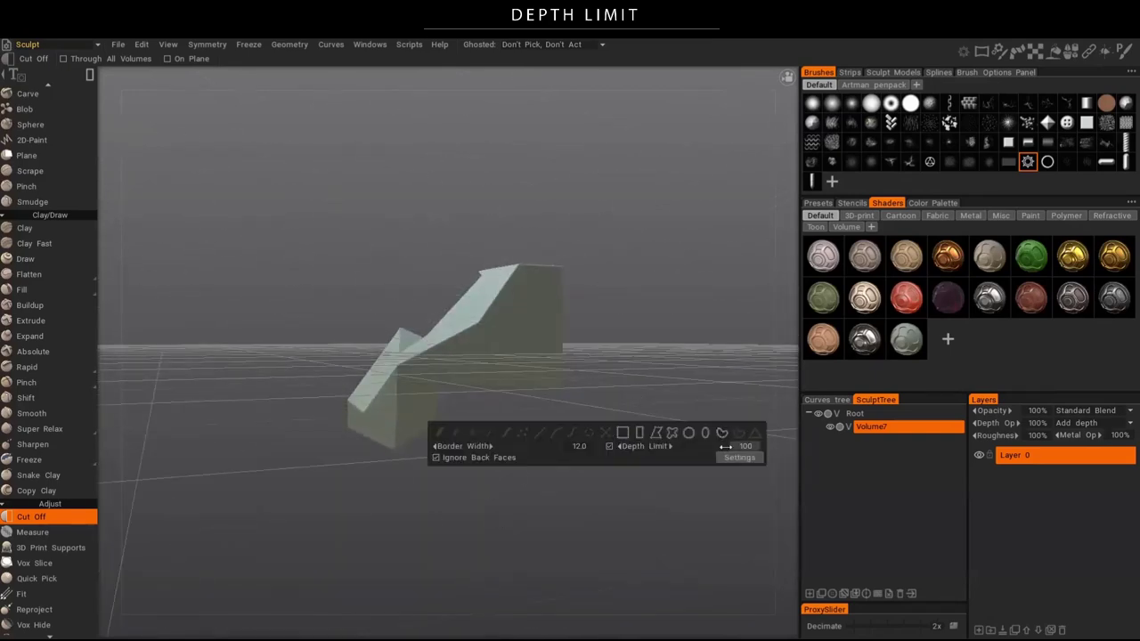
mouse_move(690, 446)
left_mouse_down()
mouse_move(633, 461)
mouse_move(690, 456)
left_mouse_up()
left_click_drag(317, 510, 328, 519)
scroll(13, 339, "down", 4)
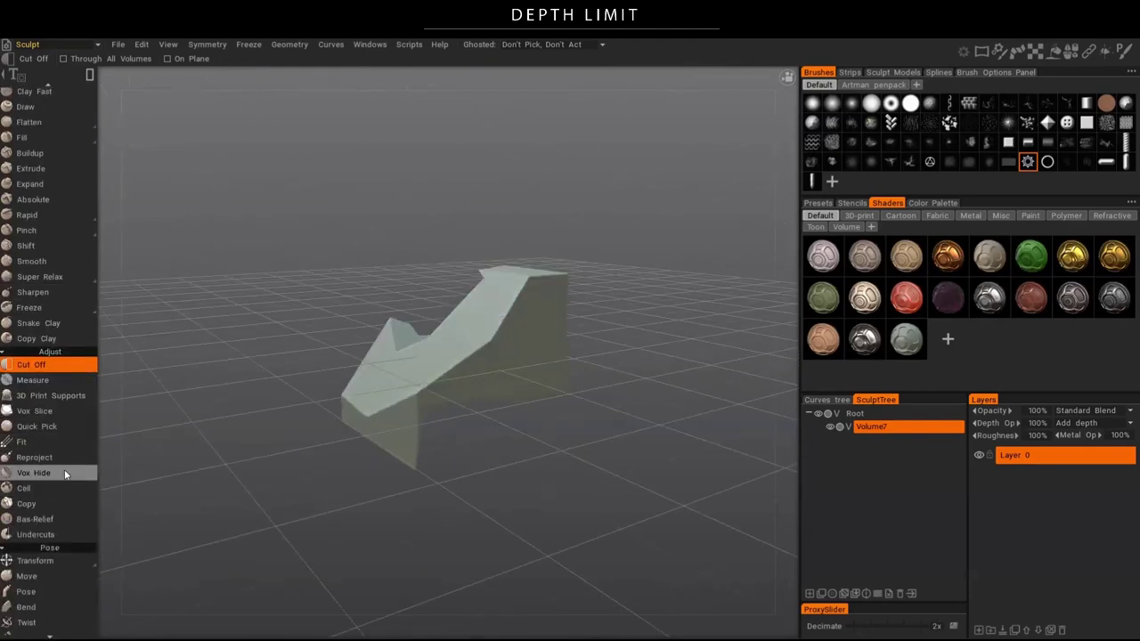
scroll(40, 425, "down", 4)
scroll(71, 410, "up", 4)
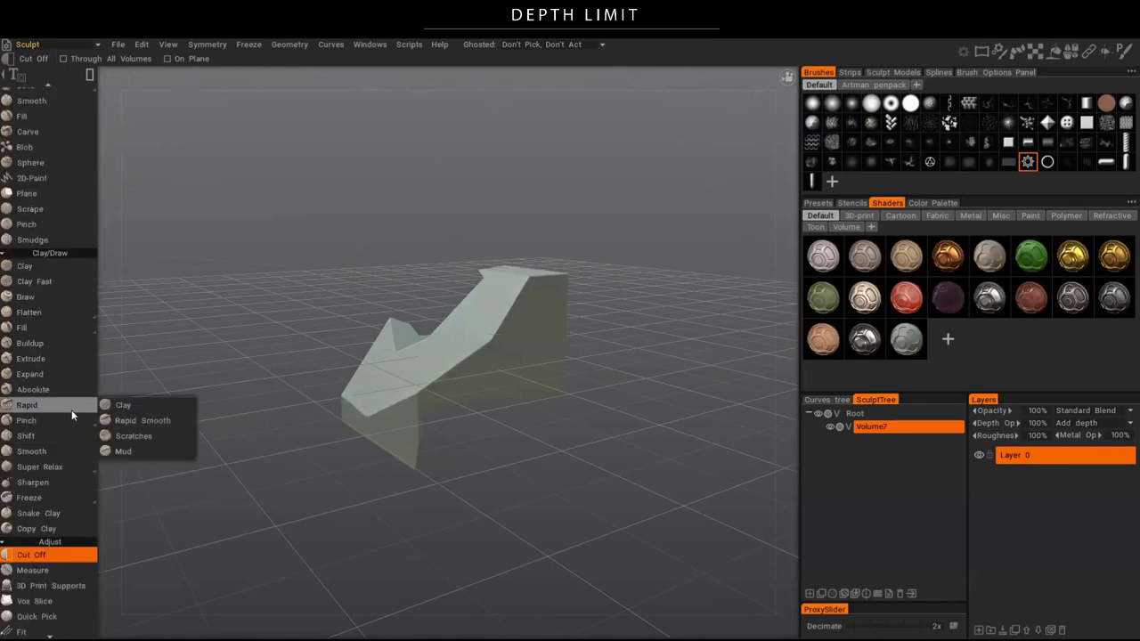
scroll(54, 499, "down", 3)
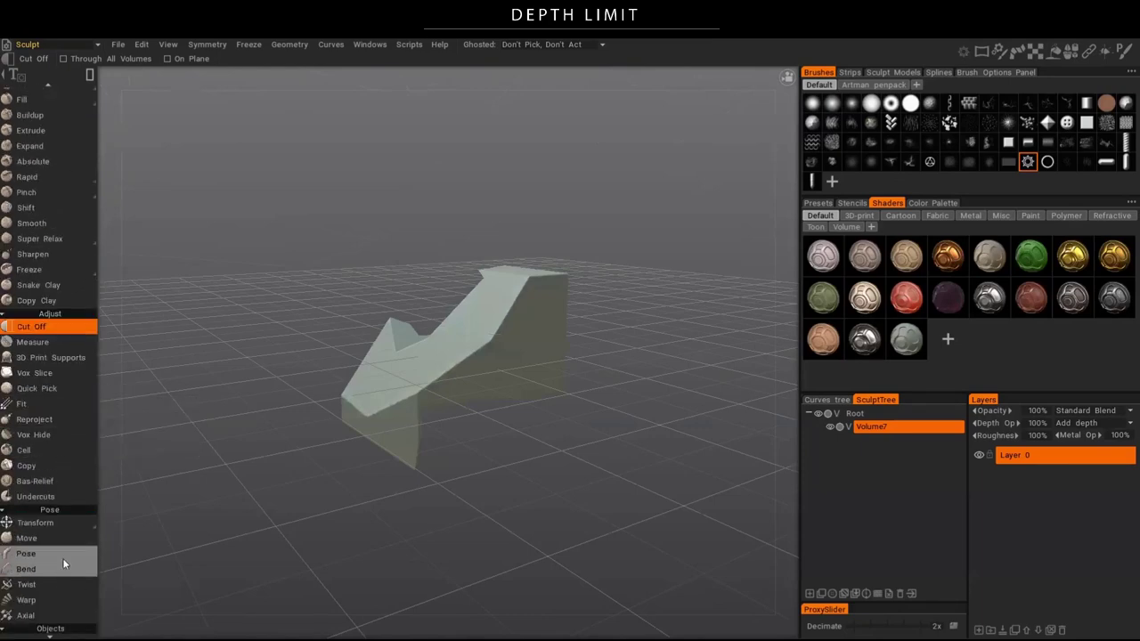
scroll(56, 556, "down", 3)
left_click_drag(660, 442, 590, 429)
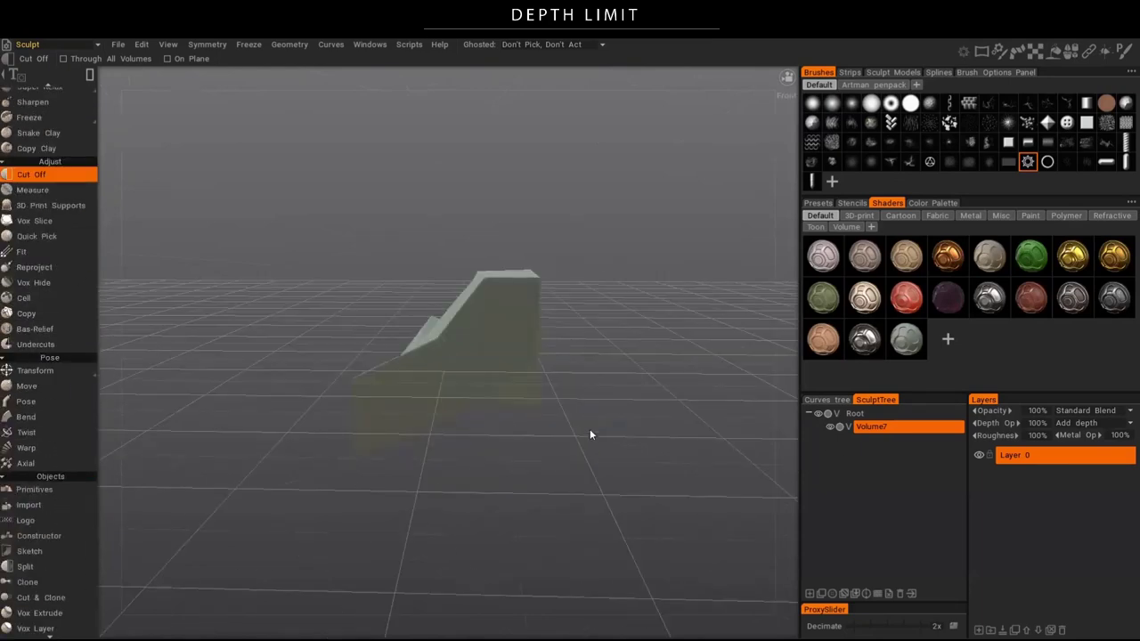
right_click(590, 428)
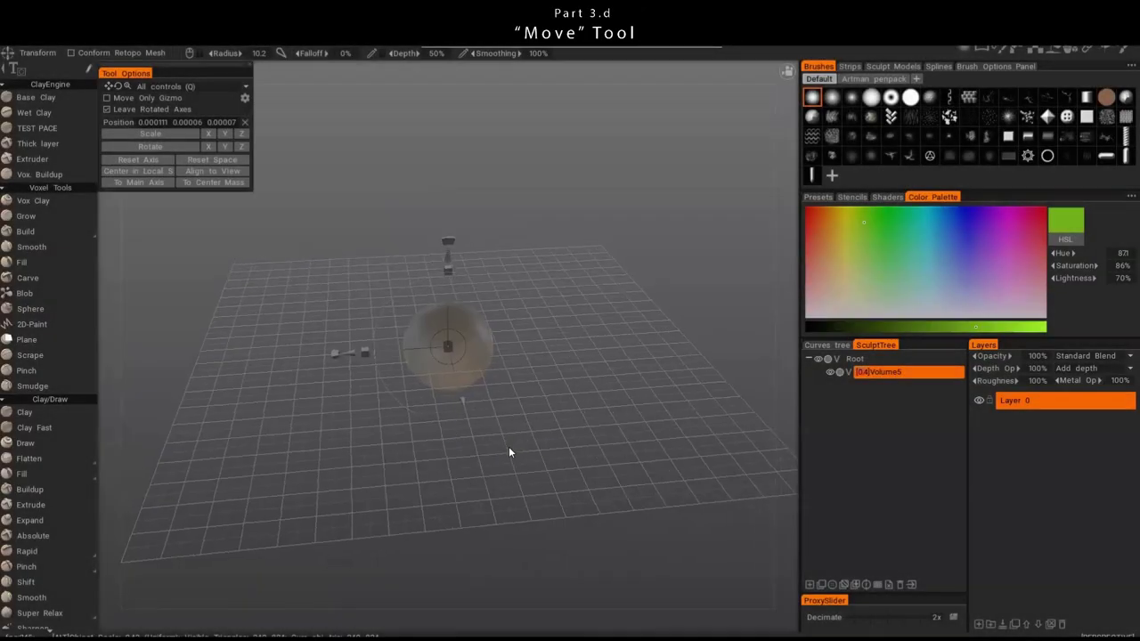
- Activate the Move tool and pull the side of the voxel sphere outward with large strokes
left_click_drag(451, 464, 554, 448, "alt")
right_click_drag(554, 448, 558, 403, "alt")
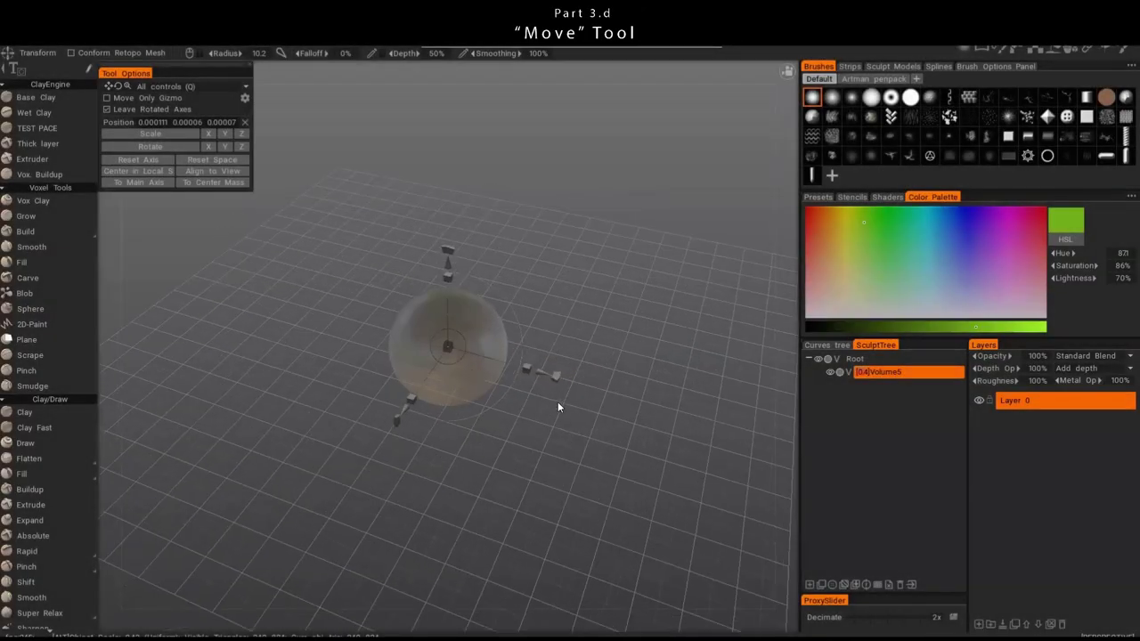
middle_click_drag(557, 403, 548, 436, "alt")
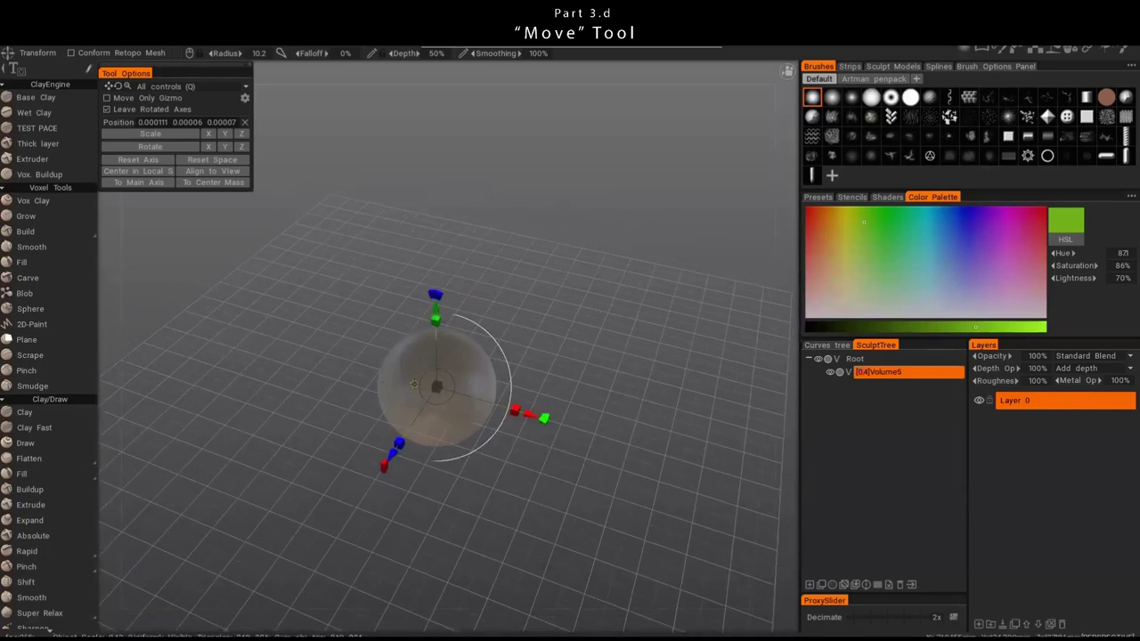
scroll(54, 347, "down", 5)
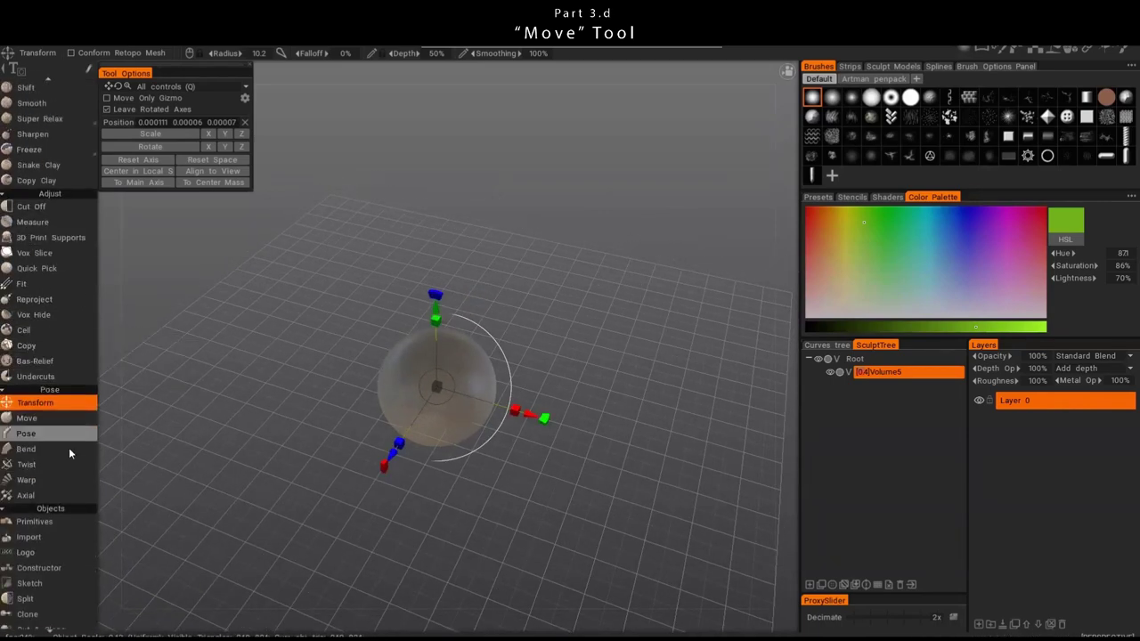
scroll(62, 418, "down", 3)
left_click(53, 304)
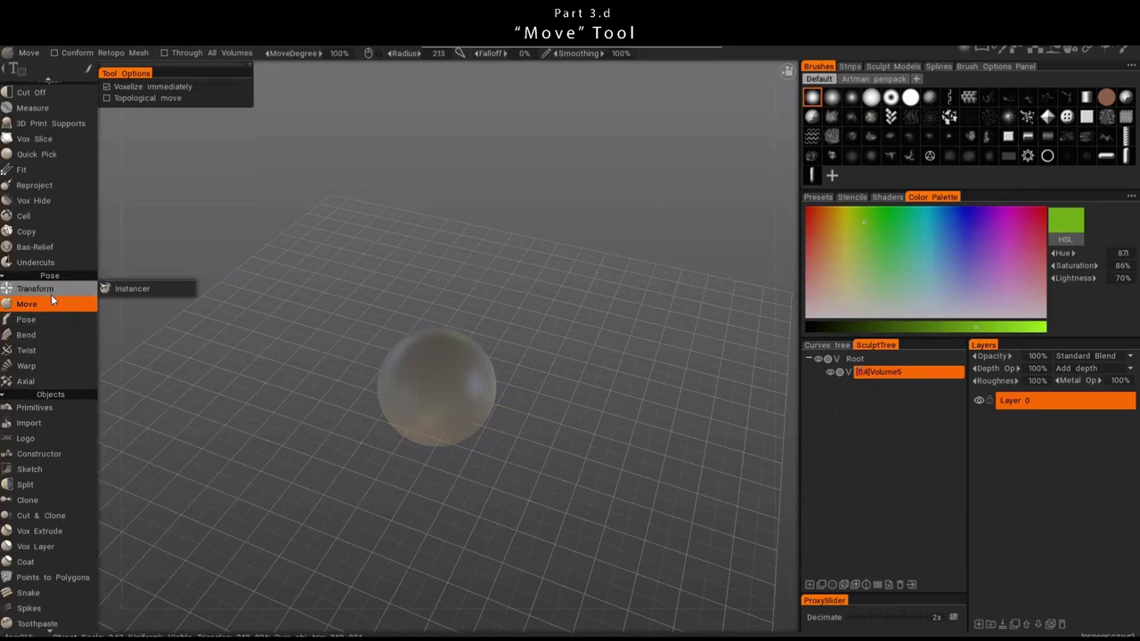
mouse_move(47, 287)
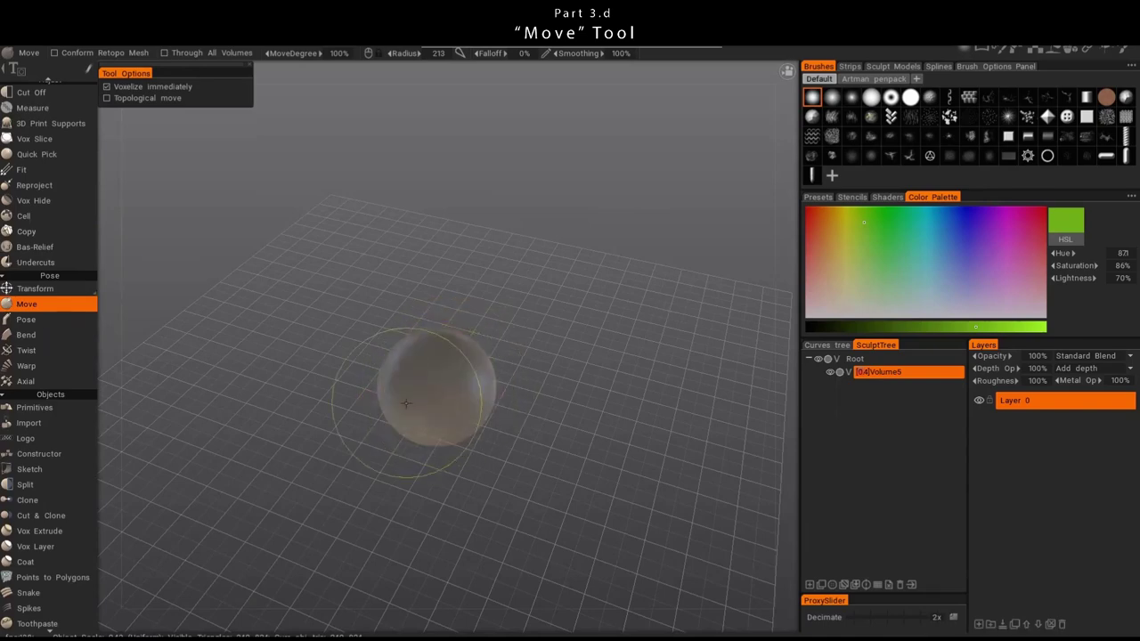
left_click_drag(406, 404, 354, 413)
left_click_drag(526, 392, 703, 414)
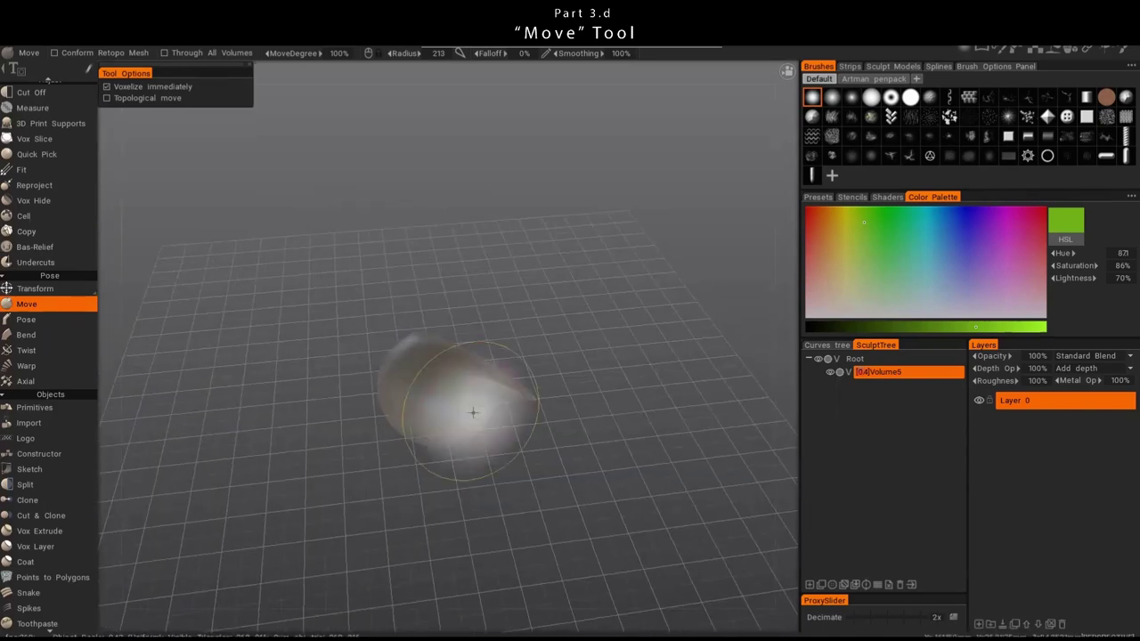
- Pull the sphere further out into a peak from other sides, and undo the last pull
left_click_drag(473, 412, 548, 447)
mouse_move(473, 381)
left_mouse_down("alt")
mouse_move(558, 360)
mouse_move(555, 316)
mouse_move(493, 334)
left_mouse_up("alt")
mouse_move(437, 377)
left_mouse_down()
mouse_move(446, 327)
mouse_move(613, 402)
mouse_move(536, 393)
mouse_move(531, 357)
mouse_move(535, 389)
mouse_move(477, 356)
left_mouse_up()
mouse_move(481, 363)
left_mouse_down("alt")
mouse_move(559, 391)
mouse_move(565, 511)
mouse_move(558, 407)
mouse_move(575, 392)
left_mouse_up("alt")
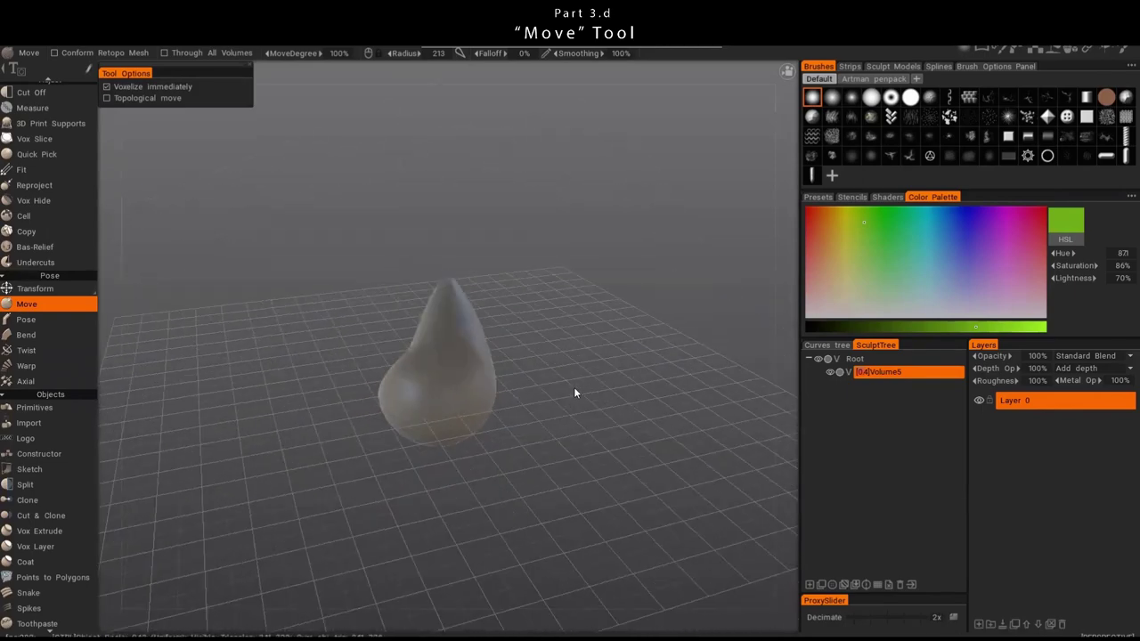
key("ctrl+z")
- Raise MoveDegree to 241%, try an exaggerated pull on the teardrop-shaped volume, and undo that pull
mouse_move(453, 381)
right_mouse_down()
mouse_move(456, 221)
mouse_move(433, 274)
right_mouse_up()
left_click_drag(455, 341, 603, 304)
mouse_move(531, 357)
left_mouse_down("alt")
mouse_move(473, 350)
mouse_move(612, 339)
mouse_move(658, 381)
mouse_move(570, 397)
left_mouse_up("alt")
key("ctrl+z")
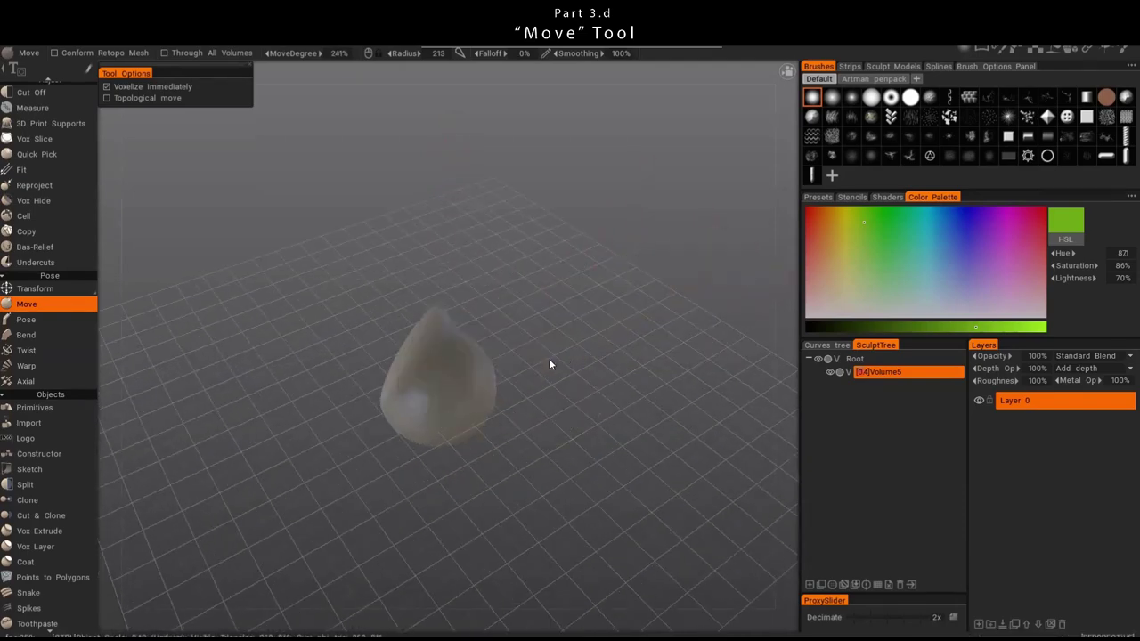
- Lower MoveDegree to 27% and make a subtle pull on the lower side of the volume
right_click_drag(457, 336, 443, 431)
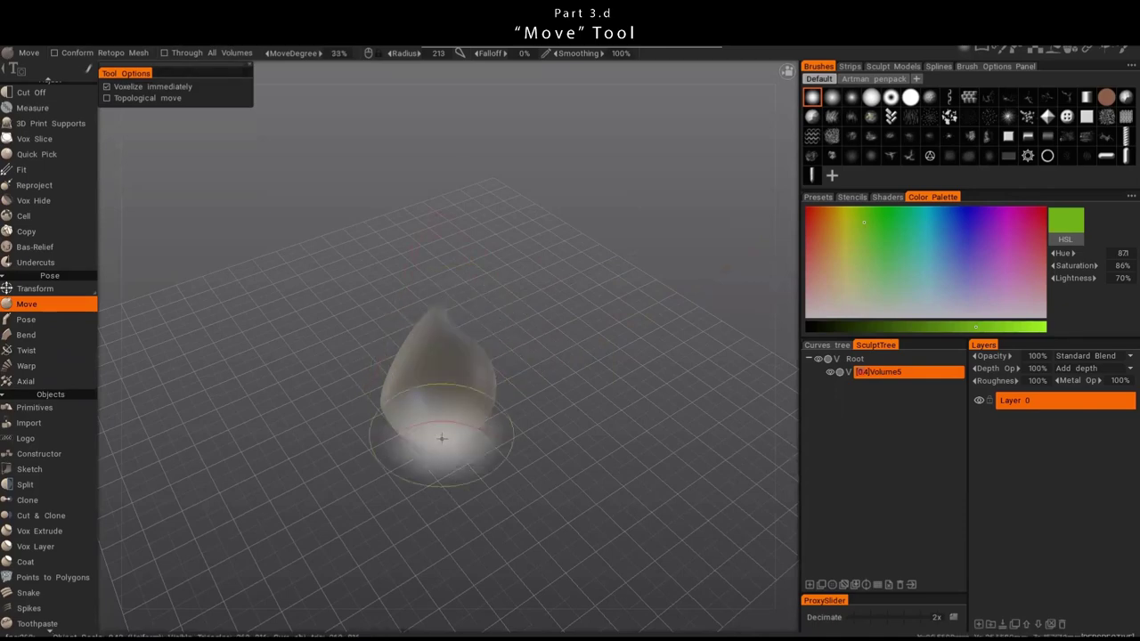
mouse_move(427, 382)
right_mouse_down()
mouse_move(425, 405)
mouse_move(425, 390)
right_mouse_up()
left_click_drag(407, 411, 392, 402)
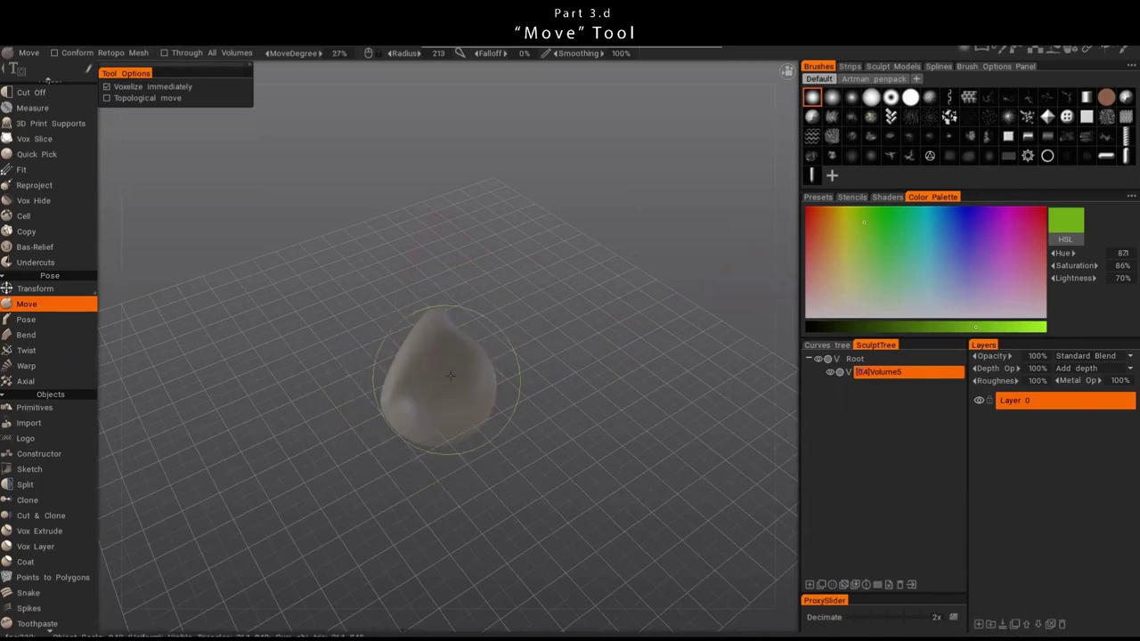
- Raise MoveDegree to 92% and pull a long spike out of the volume with the small soft-dot brush
left_click_drag(532, 350, 470, 361, "alt")
right_click_drag(464, 371, 466, 322)
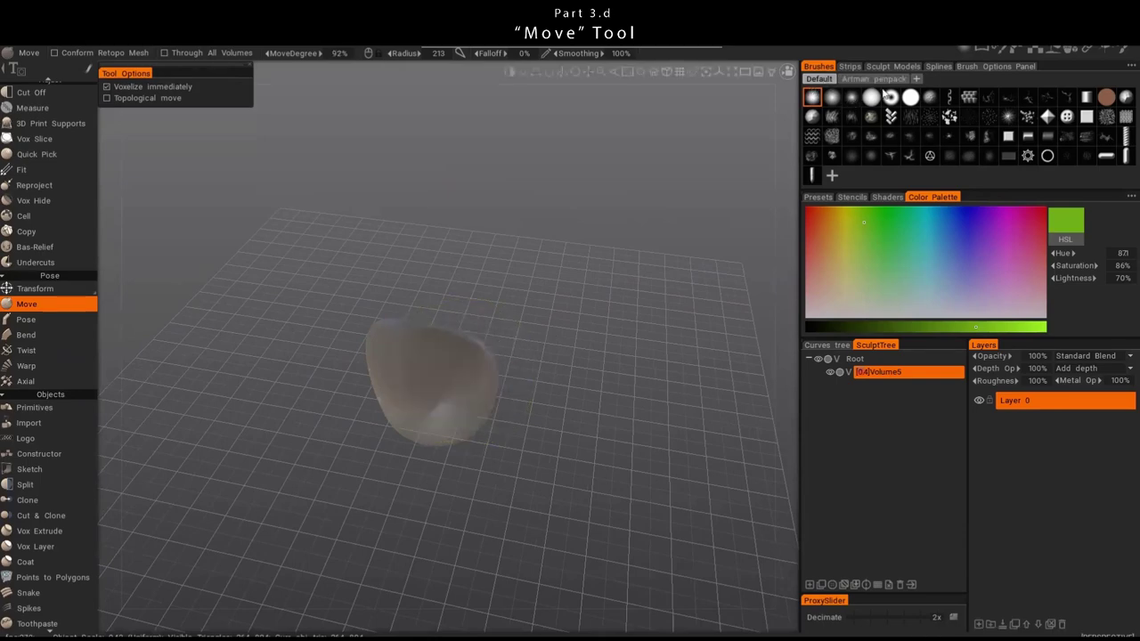
left_click(851, 98)
mouse_move(452, 374)
left_mouse_down()
mouse_move(465, 383)
mouse_move(496, 321)
mouse_move(555, 263)
left_mouse_up()
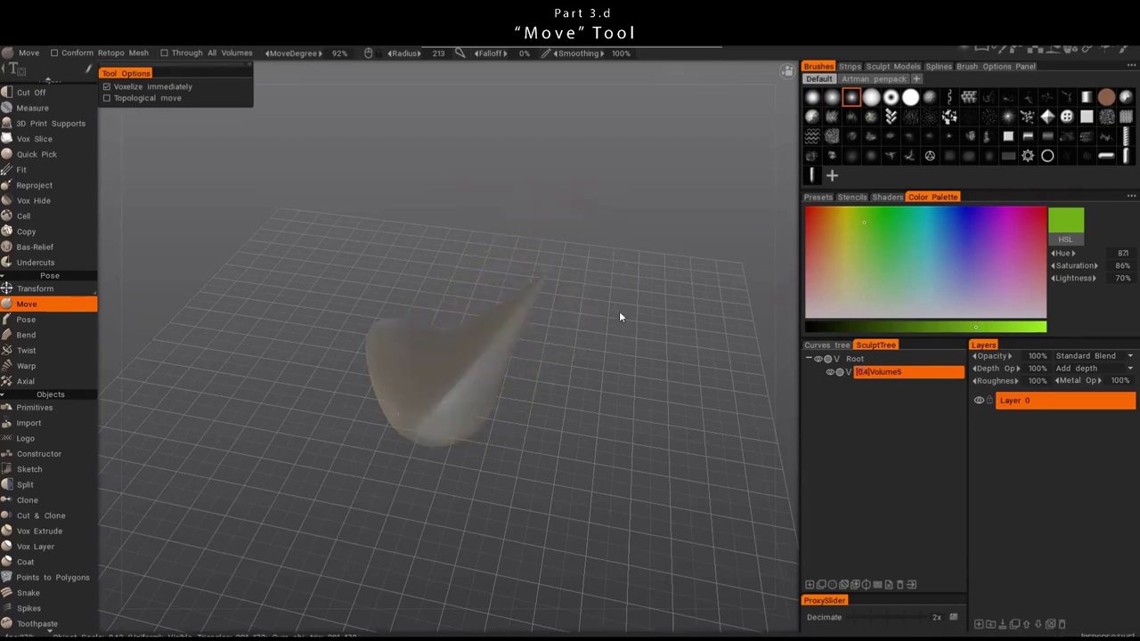
- Try a sideways pull with the solid round brush, and undo the Move deformations on the volume
left_click(910, 97)
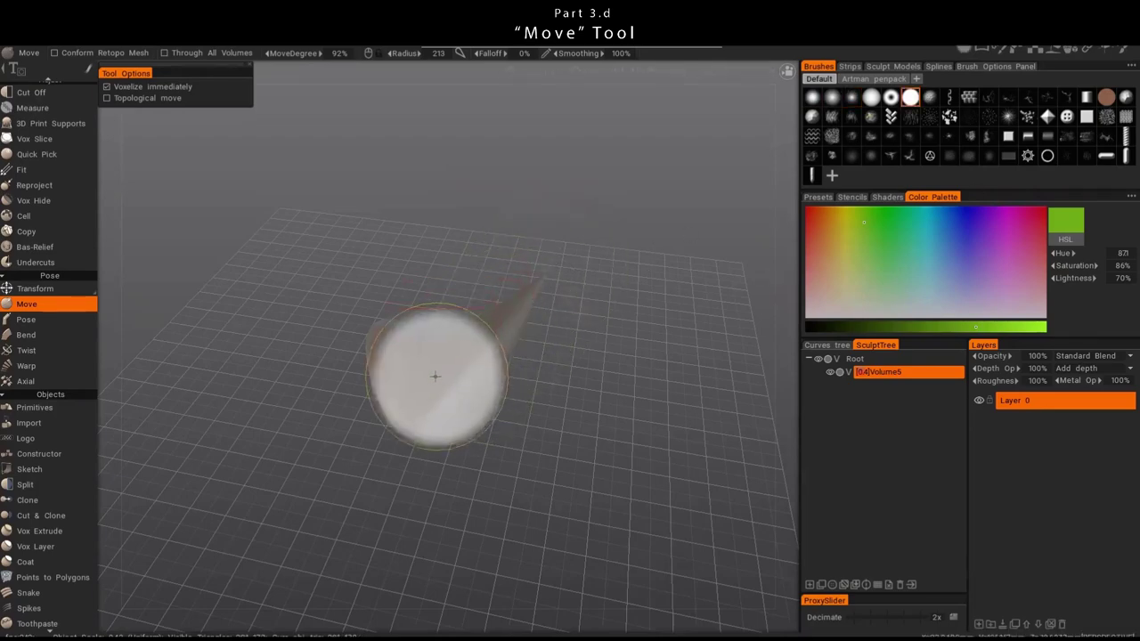
mouse_move(435, 376)
left_mouse_down()
mouse_move(410, 316)
mouse_move(588, 322)
mouse_move(437, 370)
mouse_move(506, 382)
left_mouse_up()
key("ctrl+z")
key("ctrl+z")
key("ctrl+z")
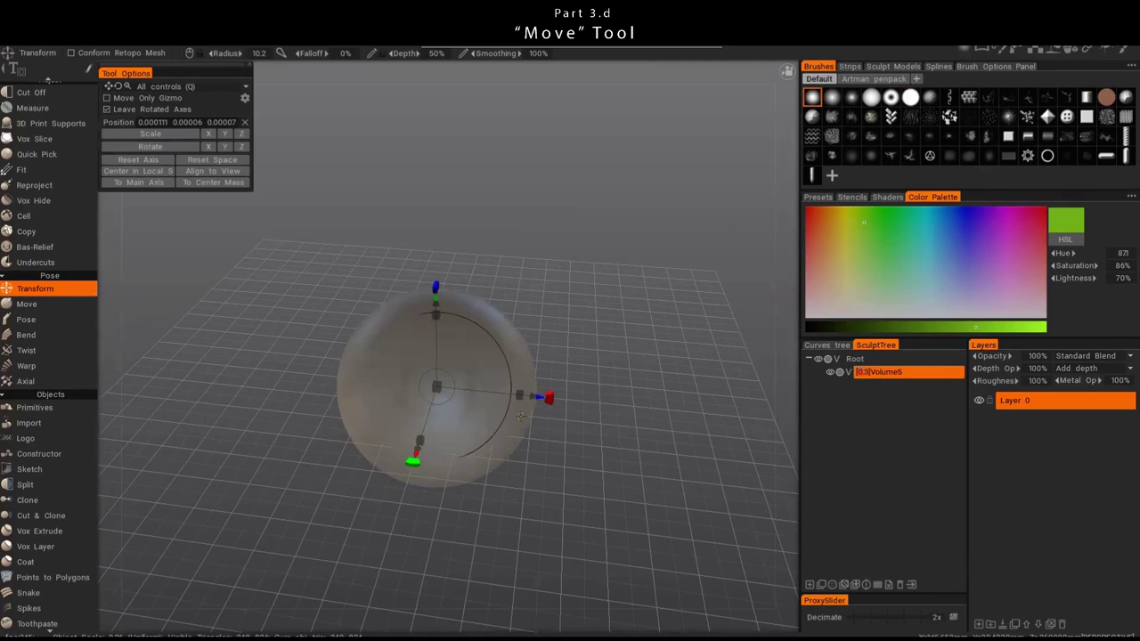
- Enable mirror symmetry across the X axis for the sphere
key("s")
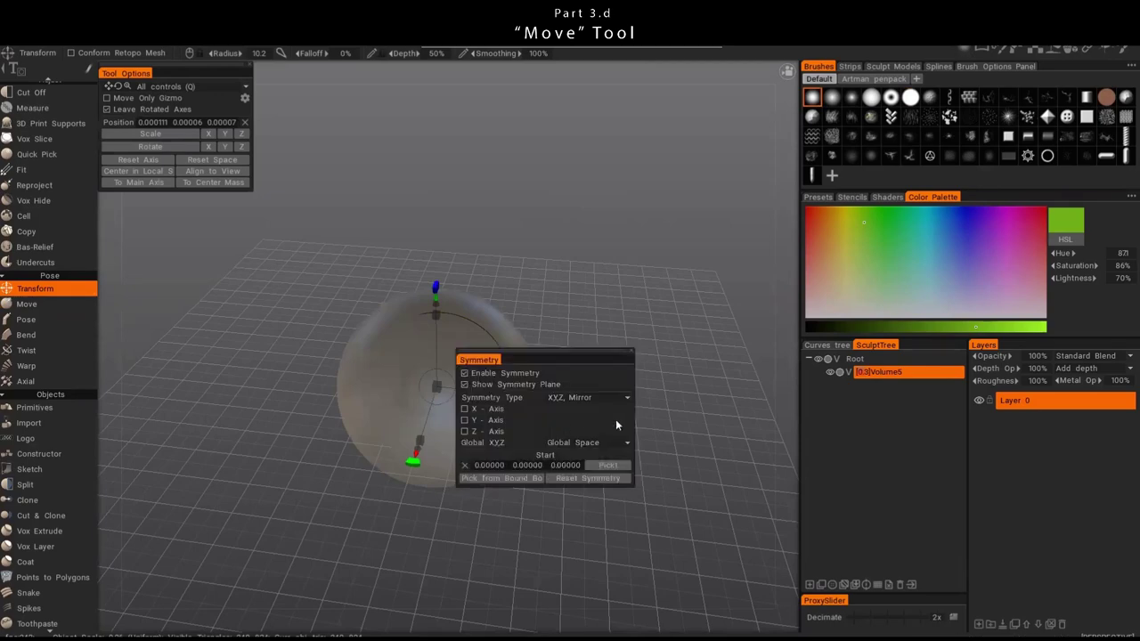
key("x")
left_click_drag(605, 492, 534, 481, "alt")
key("s")
left_click_drag(539, 349, 628, 333, "alt")
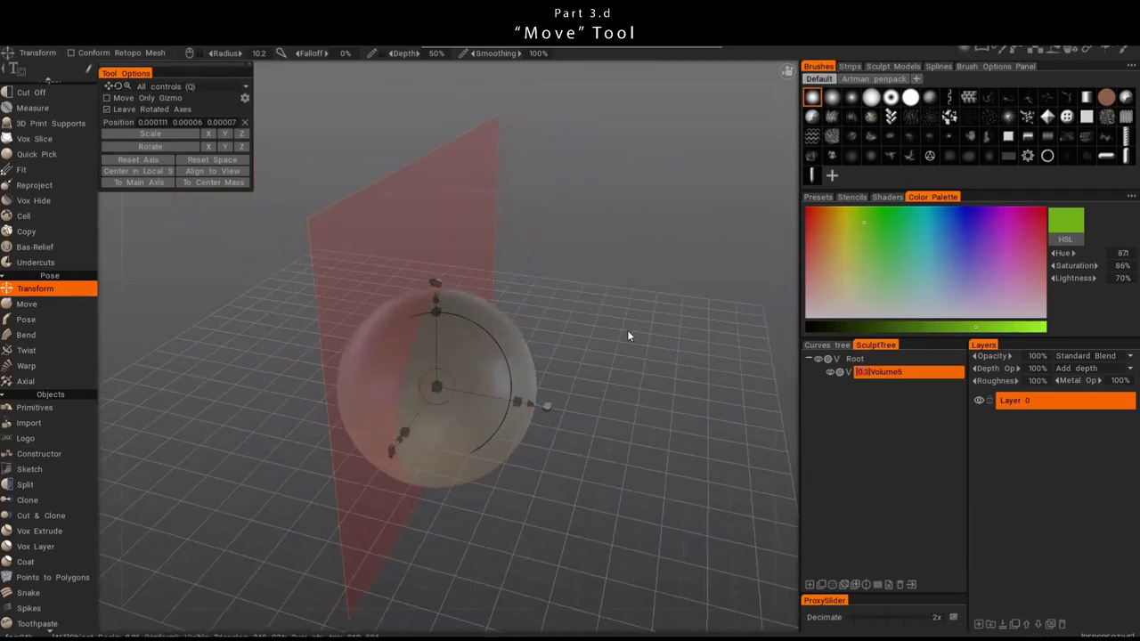
- Pull a bulge out of the sphere's side with the Move tool, mirrored across the symmetry plane
left_click(27, 305)
left_click_drag(506, 358, 556, 343)
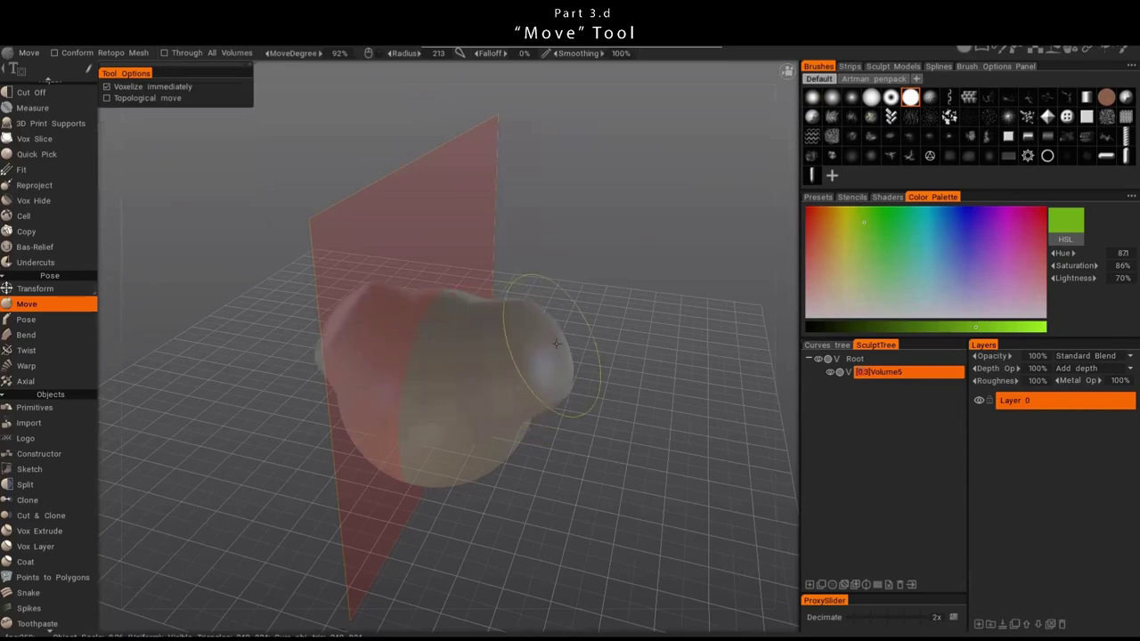
mouse_move(677, 374)
left_mouse_down("alt")
mouse_move(580, 370)
mouse_move(557, 304)
left_mouse_up("alt")
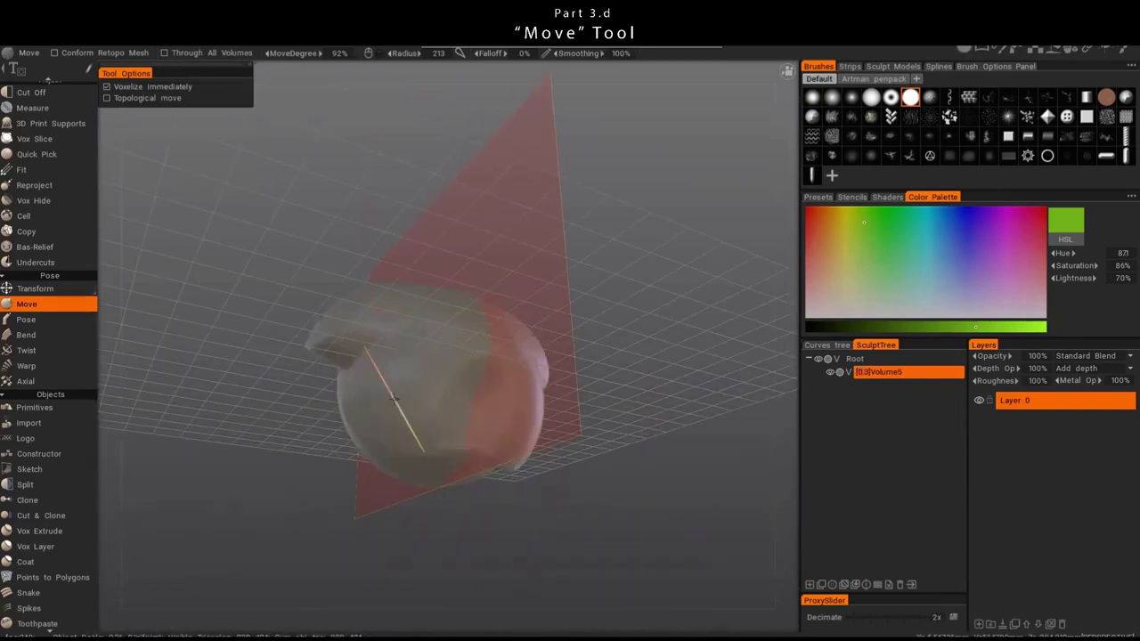
middle_click_drag(394, 399, 476, 382)
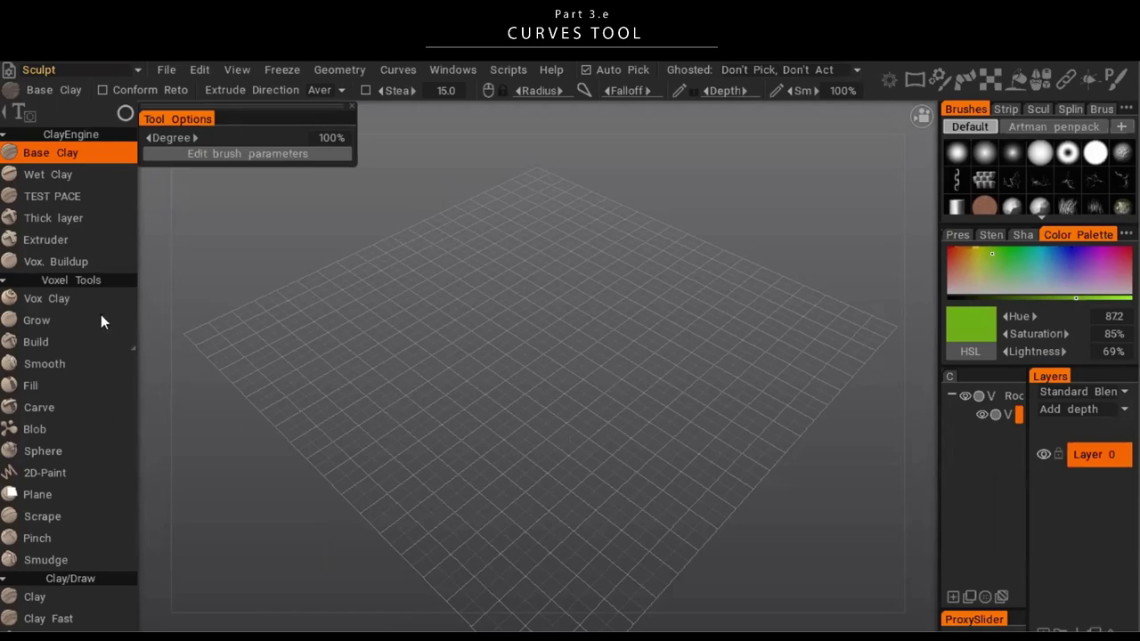
- Draw a three-point arched tube above the grid with the Curves tool at a radius of 52.8
left_click_drag(451, 413, 490, 383)
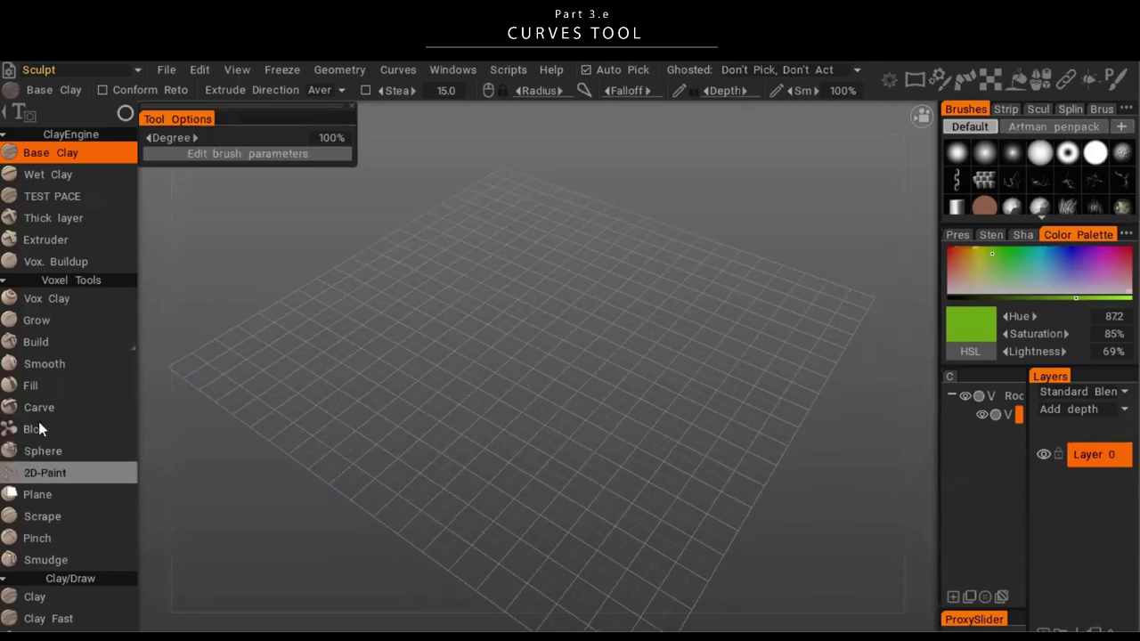
scroll(76, 214, "down", 15)
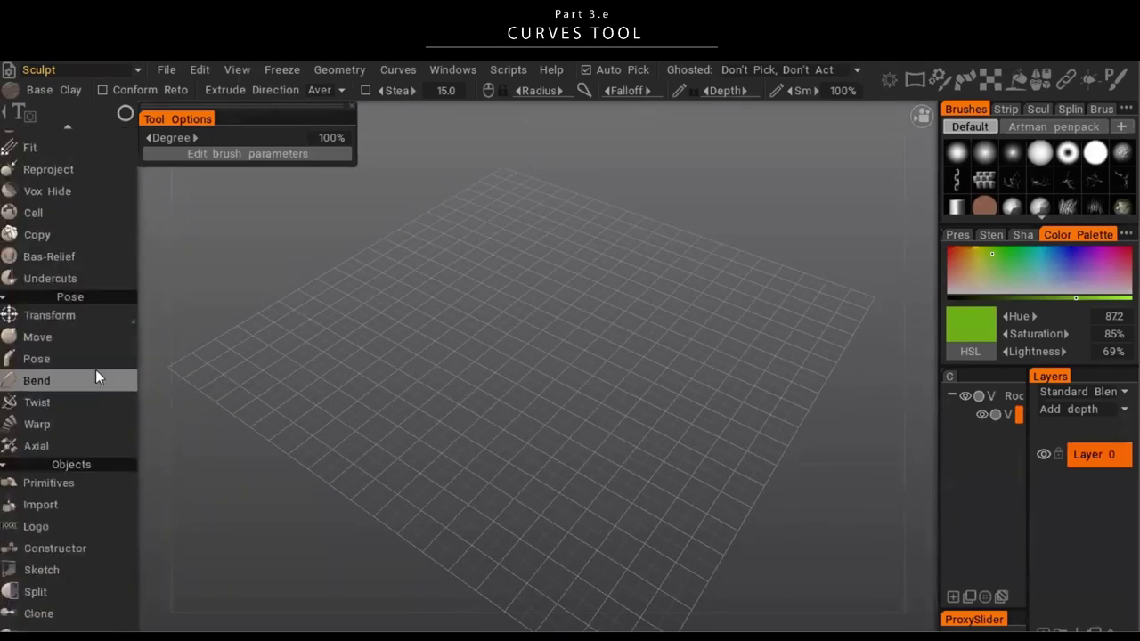
scroll(98, 352, "down", 5)
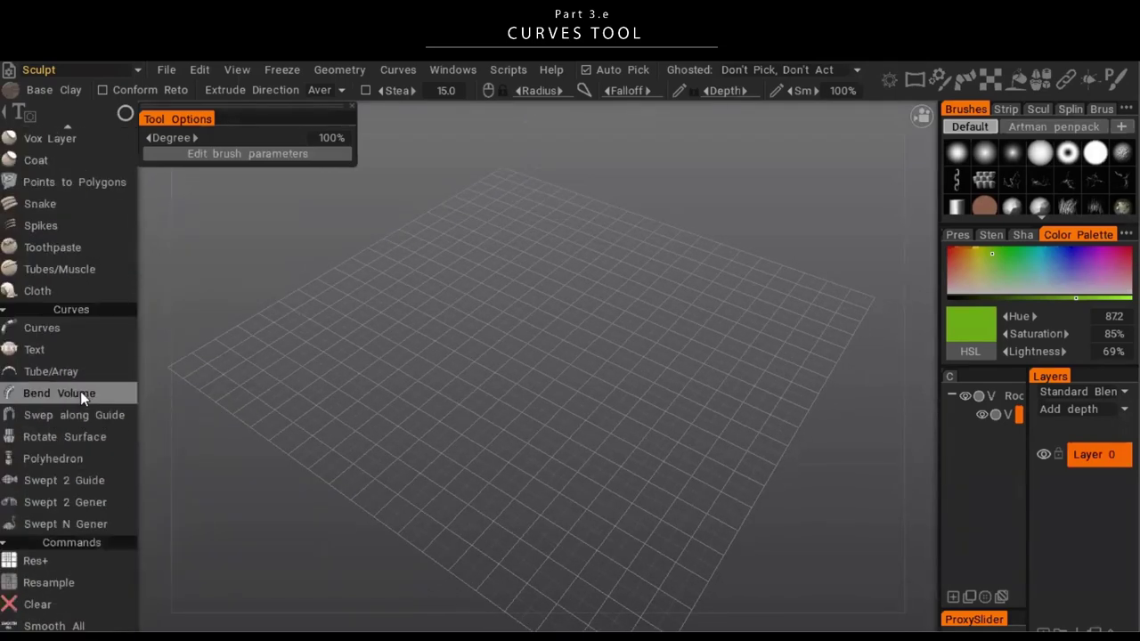
left_click(46, 330)
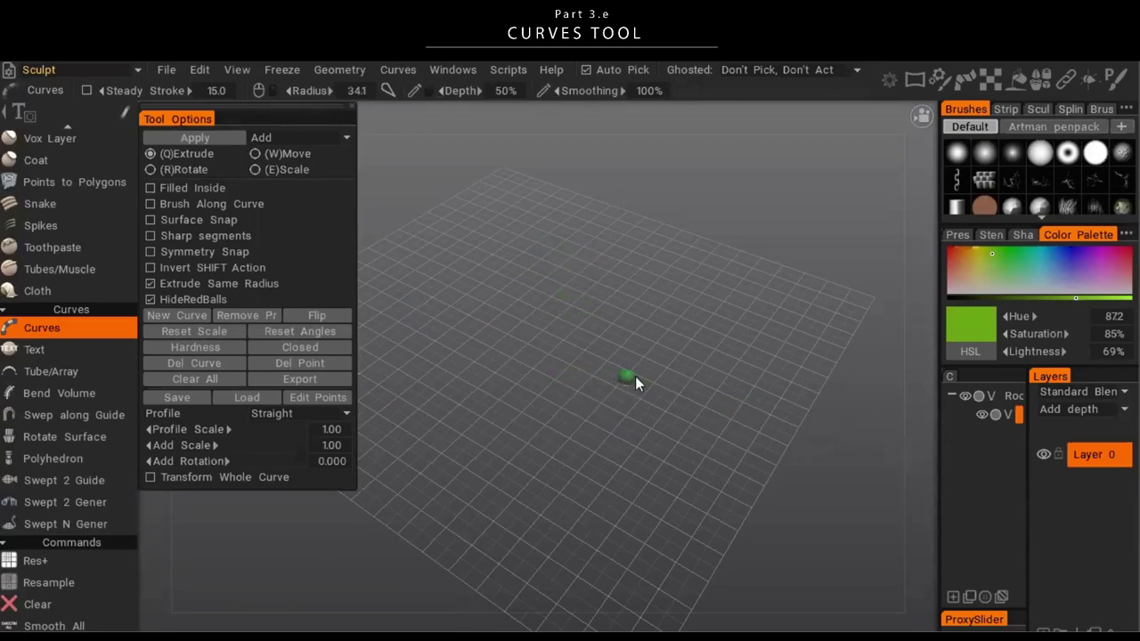
mouse_move(633, 402)
right_mouse_down()
mouse_move(649, 401)
mouse_move(632, 387)
mouse_move(624, 400)
mouse_move(672, 373)
mouse_move(617, 406)
right_mouse_up()
left_click_drag(617, 406, 717, 379, "alt")
left_click(675, 230)
mouse_move(589, 405)
middle_mouse_down()
mouse_move(627, 343)
mouse_move(589, 299)
mouse_move(587, 206)
middle_mouse_up()
left_click(587, 193)
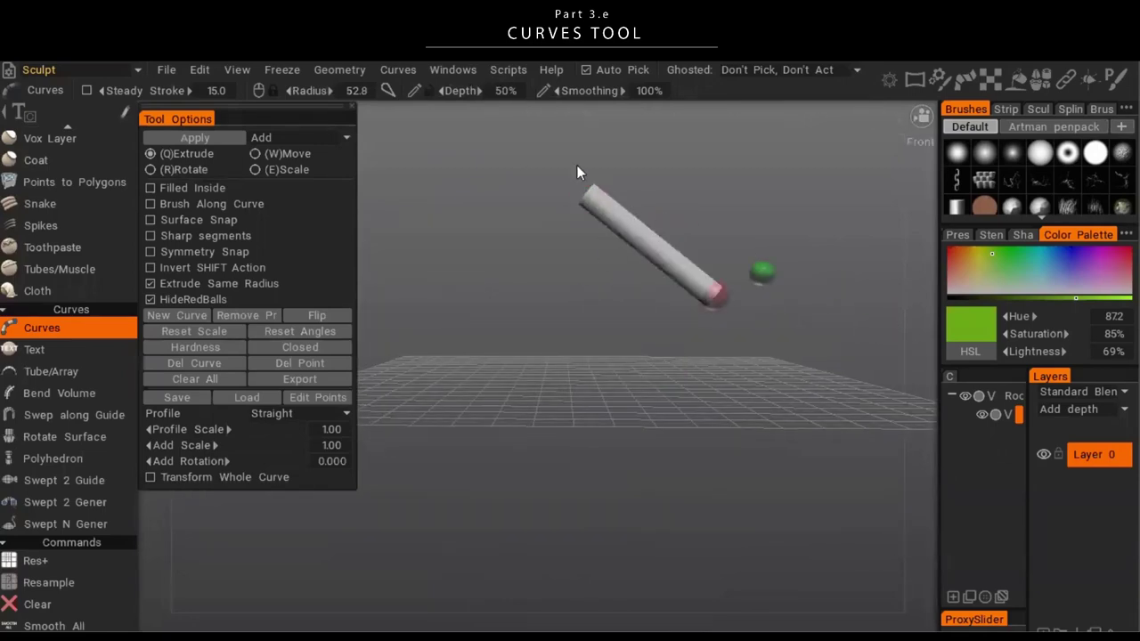
left_click(494, 265)
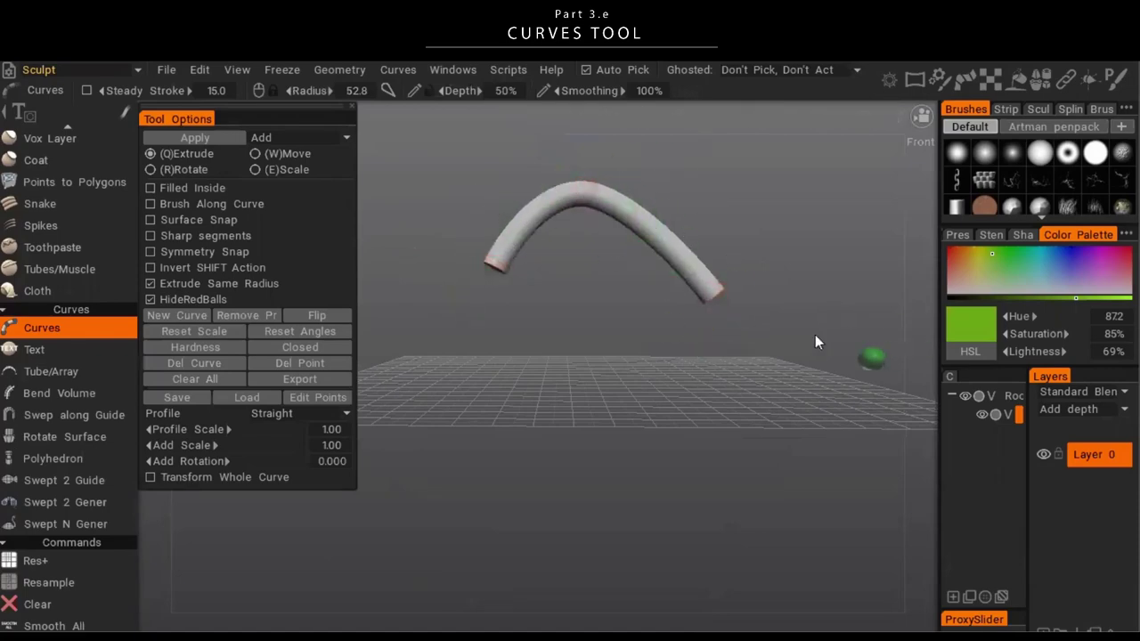
- Thicken the arched tube at its middle point and taper it at its right-hand end point
mouse_move(533, 362)
middle_mouse_down()
mouse_move(922, 410)
mouse_move(575, 377)
mouse_move(694, 357)
mouse_move(641, 403)
mouse_move(600, 301)
mouse_move(548, 416)
mouse_move(595, 374)
mouse_move(516, 363)
middle_mouse_up()
middle_click_drag(509, 426, 608, 392)
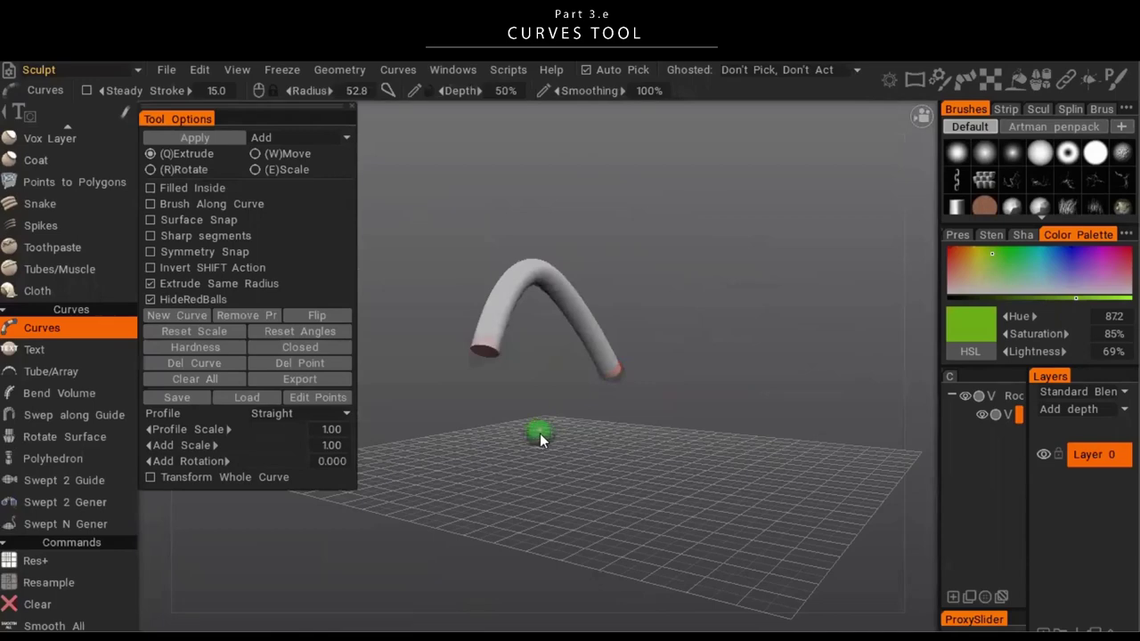
middle_click_drag(574, 476, 623, 383)
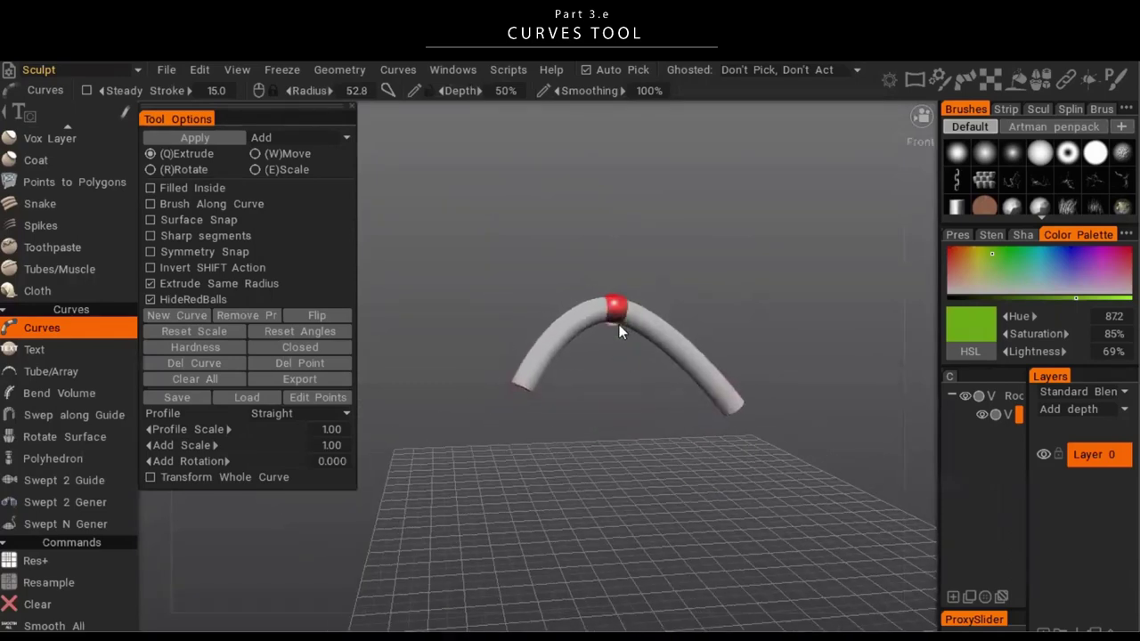
right_click_drag(615, 320, 631, 346)
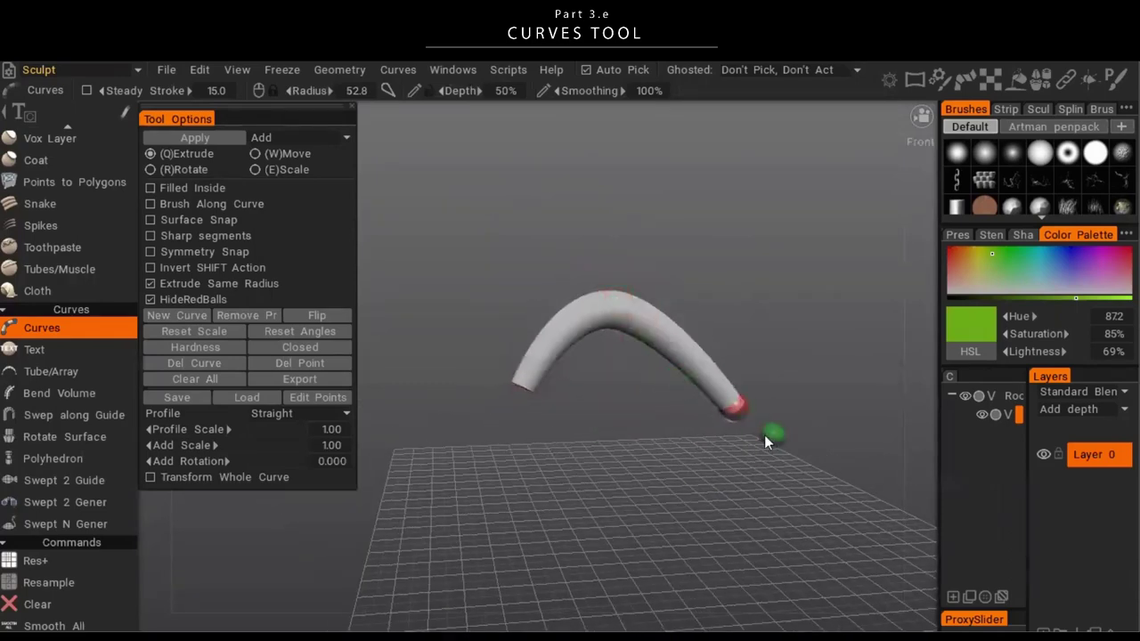
right_click_drag(737, 409, 711, 403)
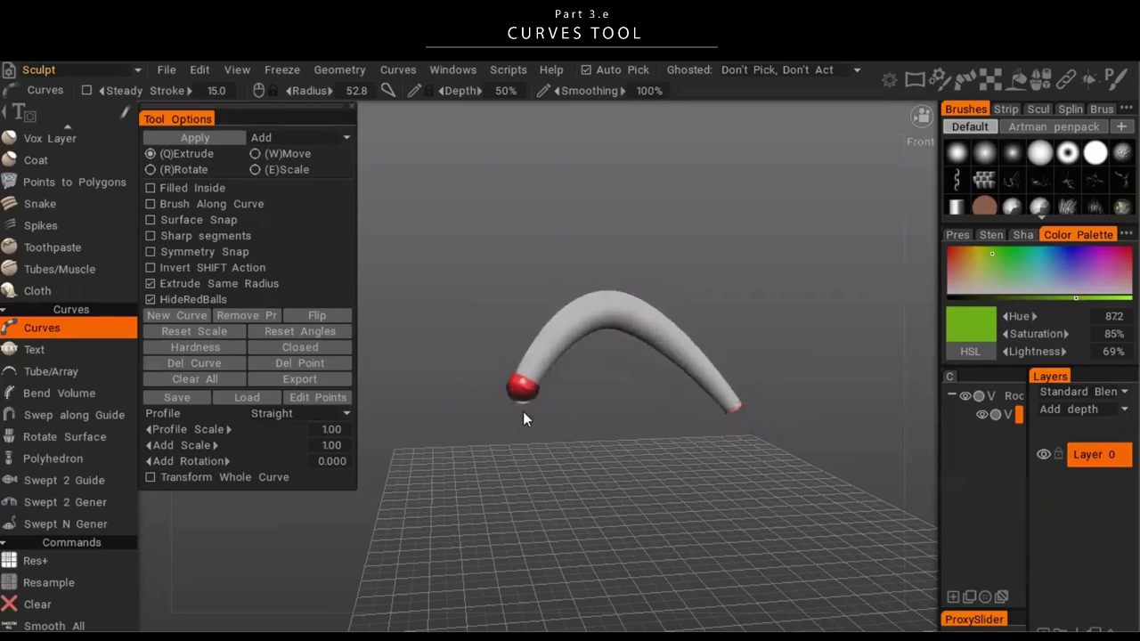
- Reposition the tube's thicker end point and its middle bend point in space
middle_click_drag(636, 424, 734, 446)
left_click_drag(574, 313, 448, 342)
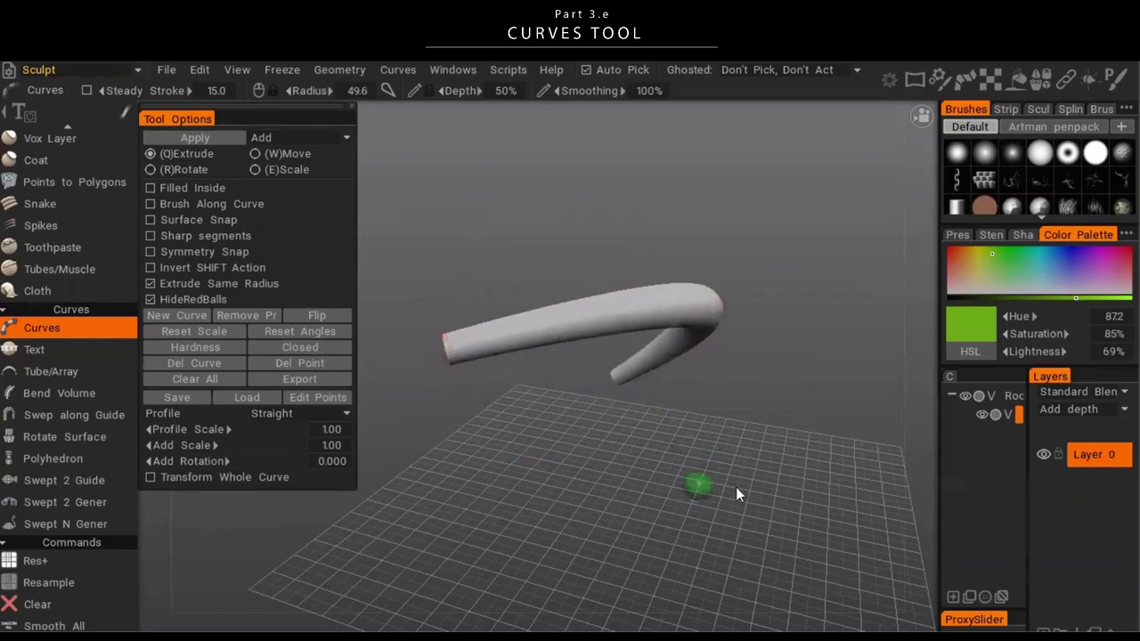
middle_click_drag(765, 472, 688, 332)
left_click_drag(687, 326, 576, 299)
- Swing the thicker arm of the tube upward around the bend using its green segment handle
middle_click_drag(576, 299, 635, 285)
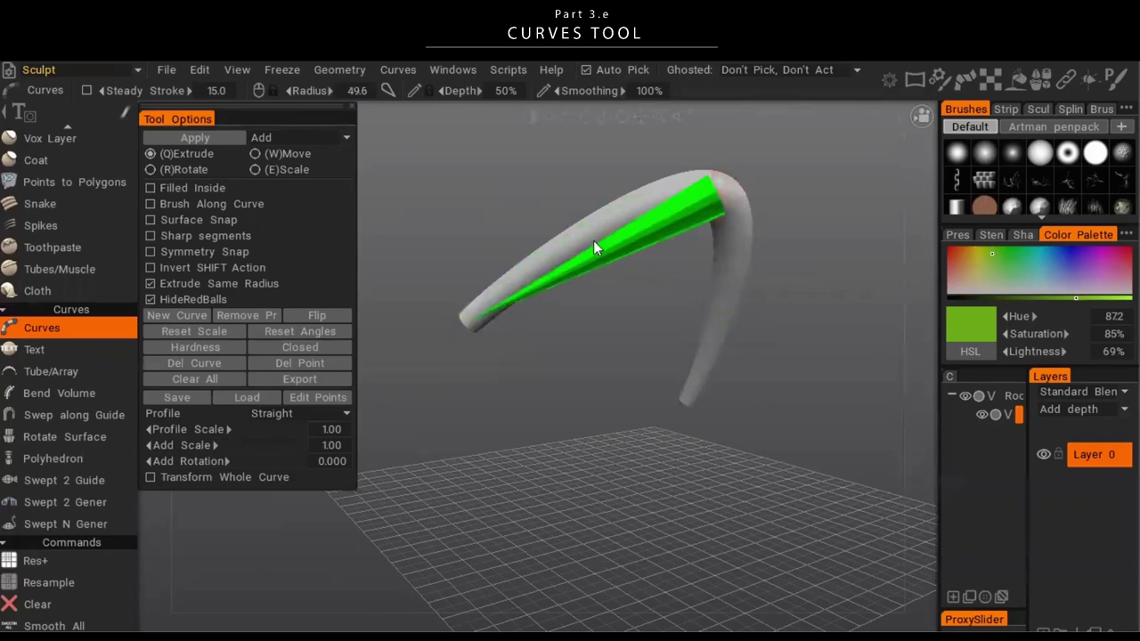
left_click_drag(527, 294, 536, 205)
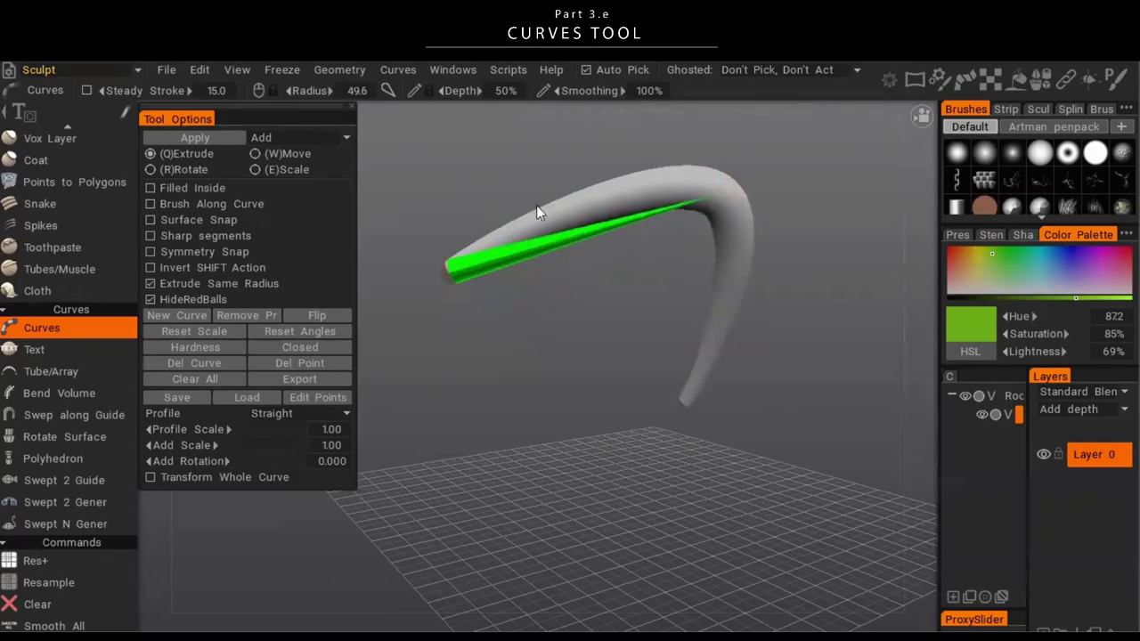
left_click_drag(515, 242, 488, 237)
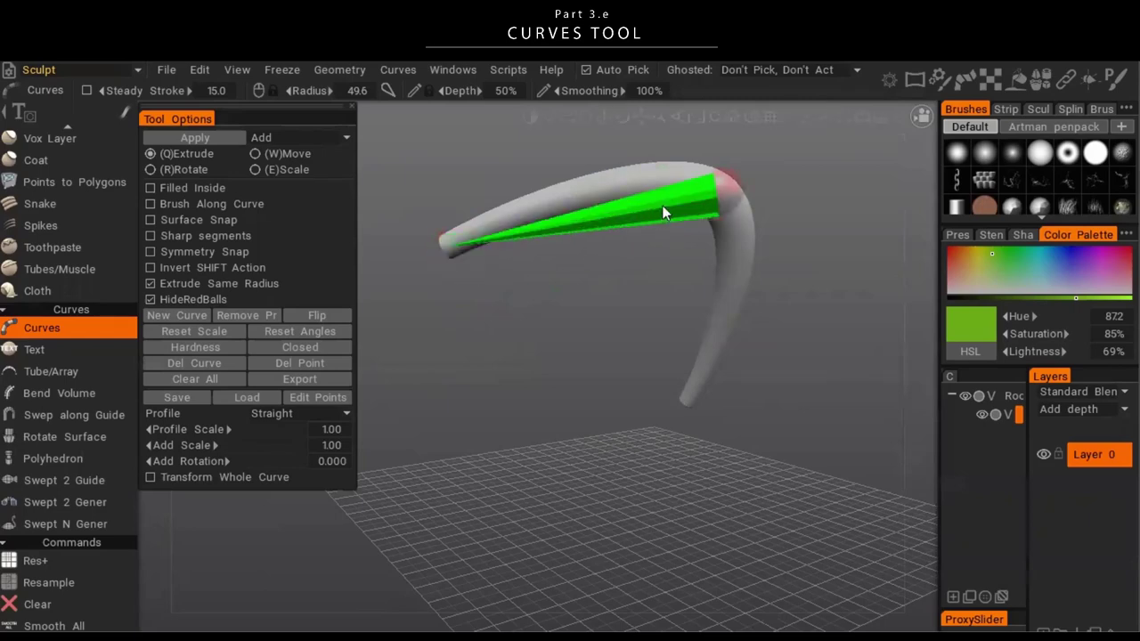
- Lower the thicker bend and the arm of the tube using the green segment handle
left_click_drag(661, 205, 659, 239)
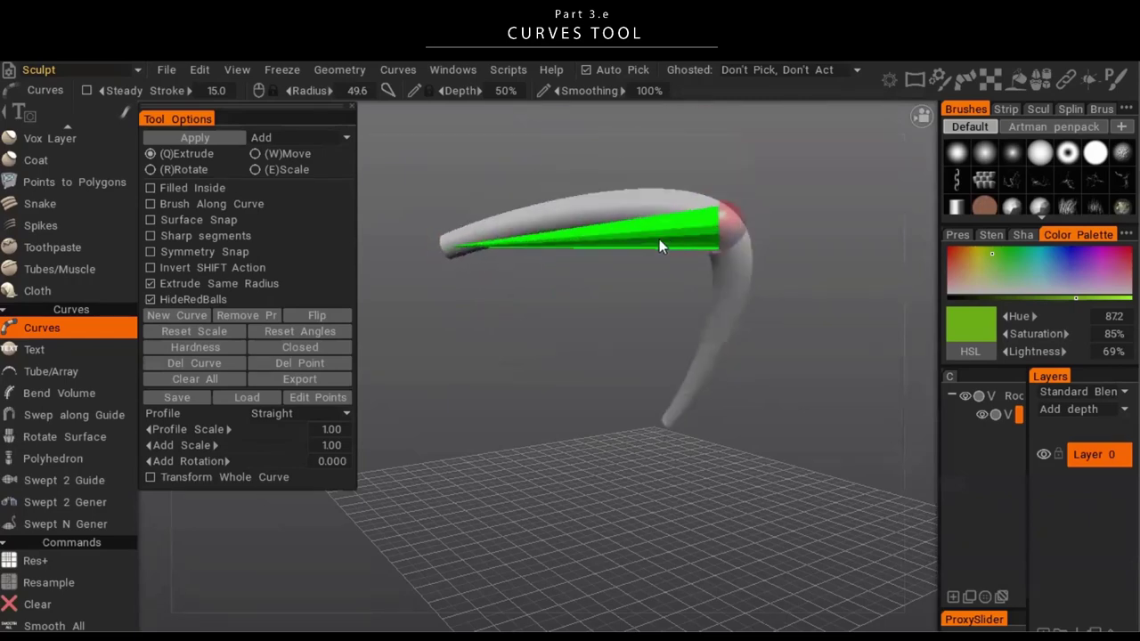
left_click_drag(498, 238, 504, 262)
left_click_drag(505, 335, 812, 375, "alt")
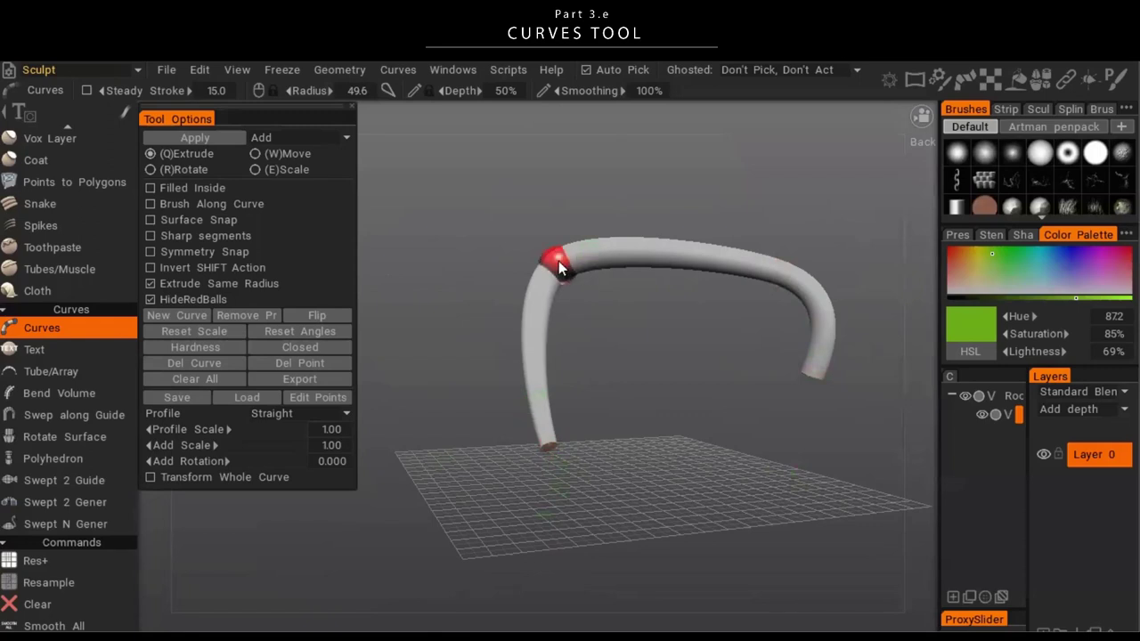
- Branch a new tube off the arch's upper bend point and extend it over the main tube with three more points
left_click_drag(558, 261, 511, 239)
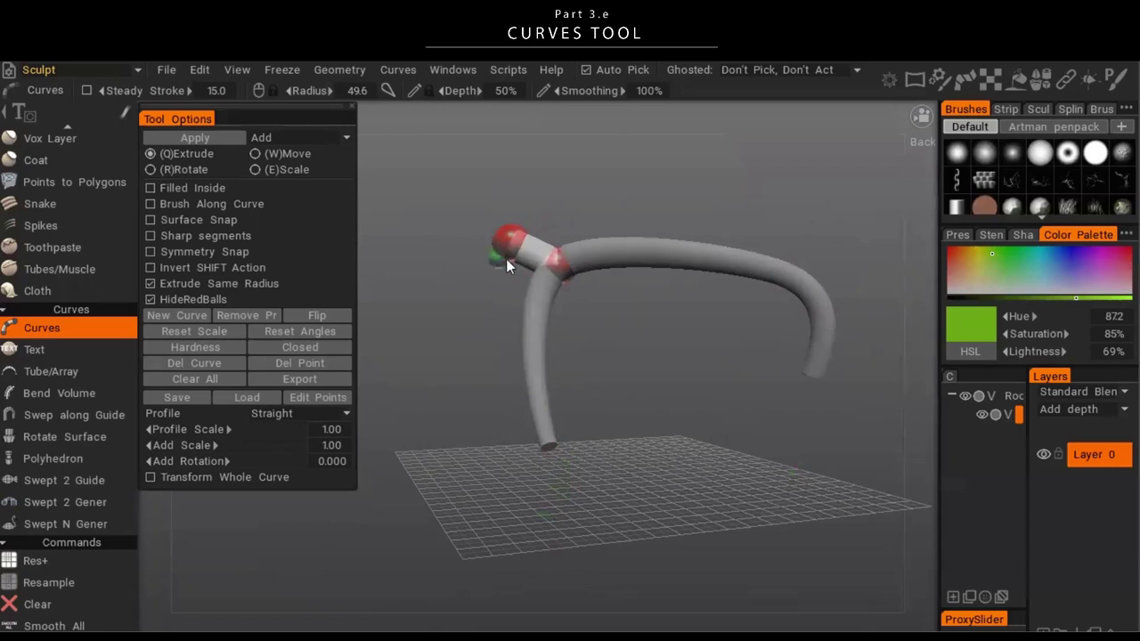
left_click(618, 166)
left_click(815, 181)
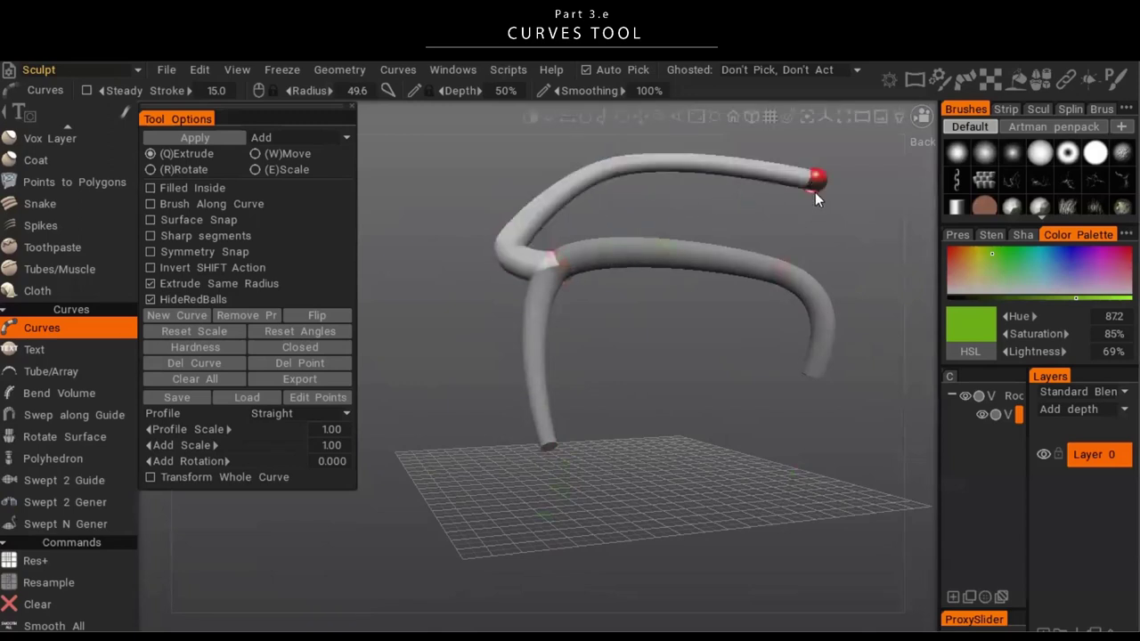
left_click(876, 253)
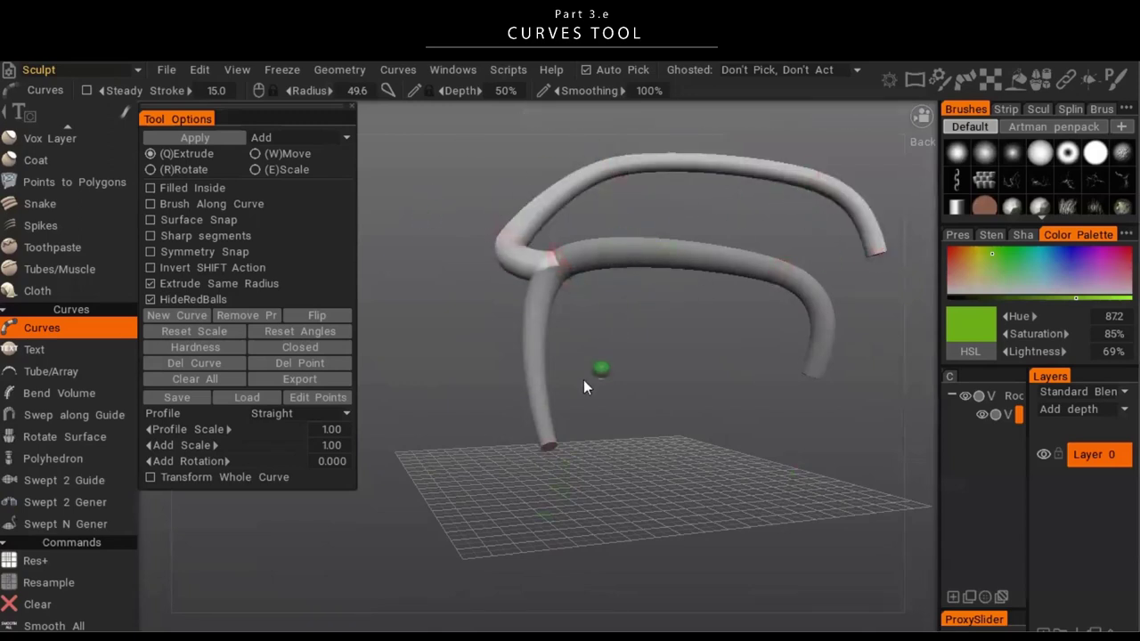
- Branch one short straight tube upward from the arch's far bend and another downward from its nearby end point
left_click_drag(722, 409, 744, 450, "alt")
left_click(791, 270)
left_click(790, 206)
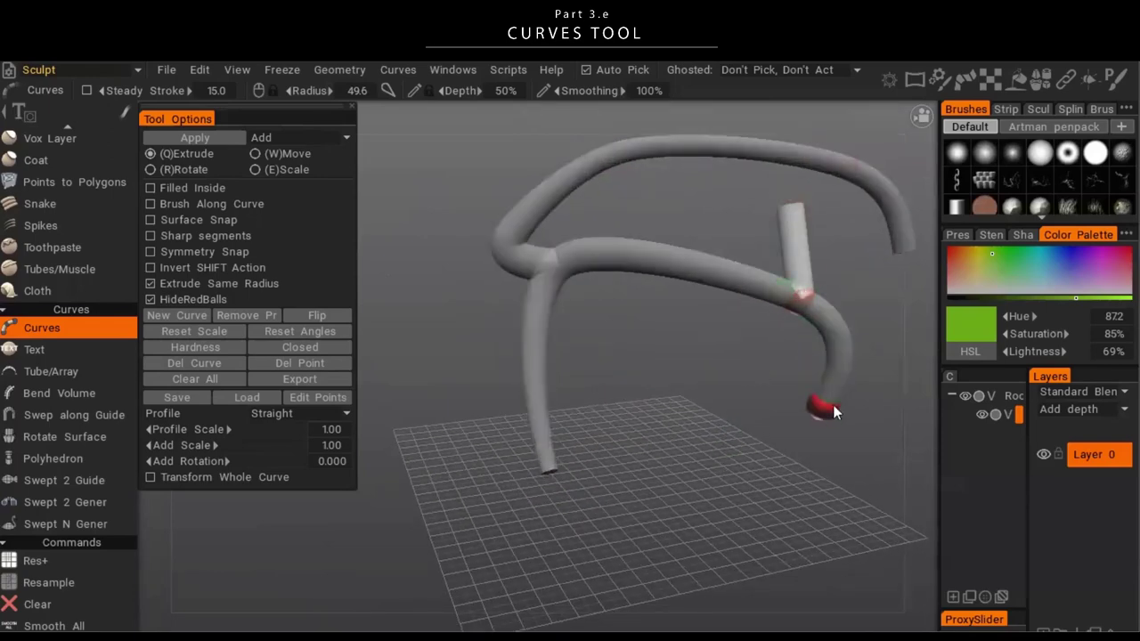
left_click(834, 405)
left_click(856, 450)
- Branch a curved tube from the arch's end point near the grid, rising outward through two new points
left_click(467, 379)
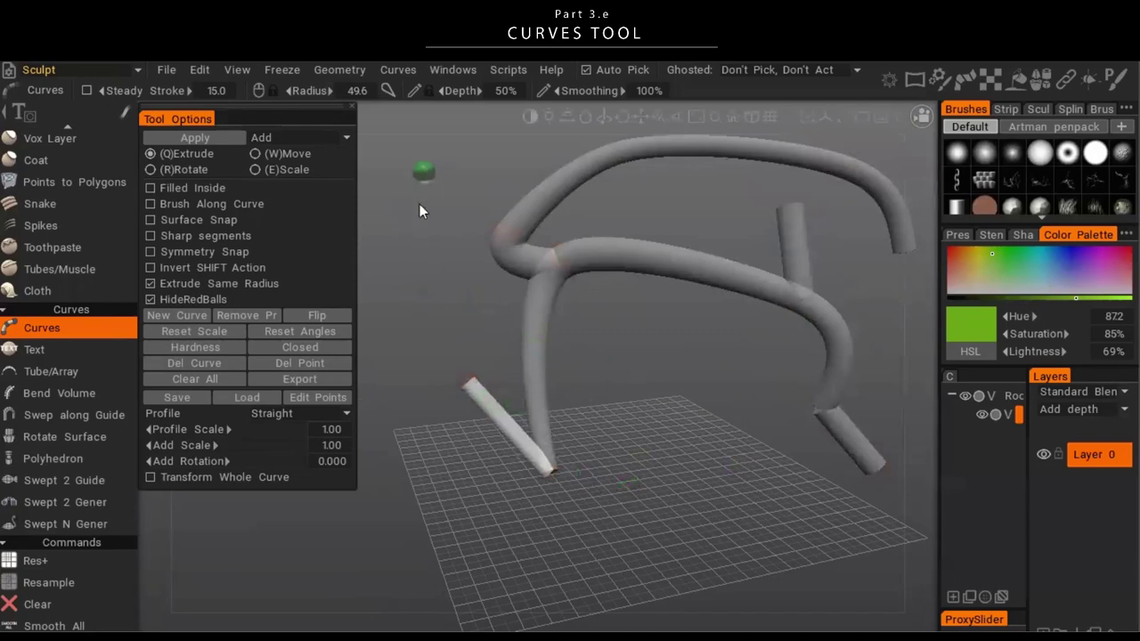
left_click(425, 240)
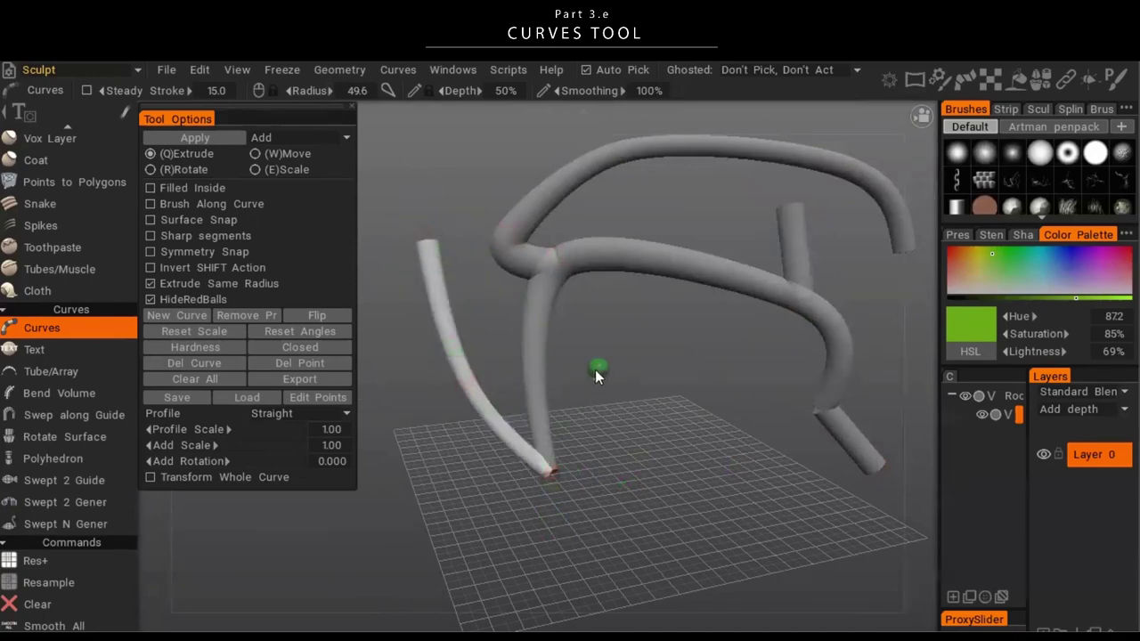
left_click_drag(595, 369, 587, 482, "alt")
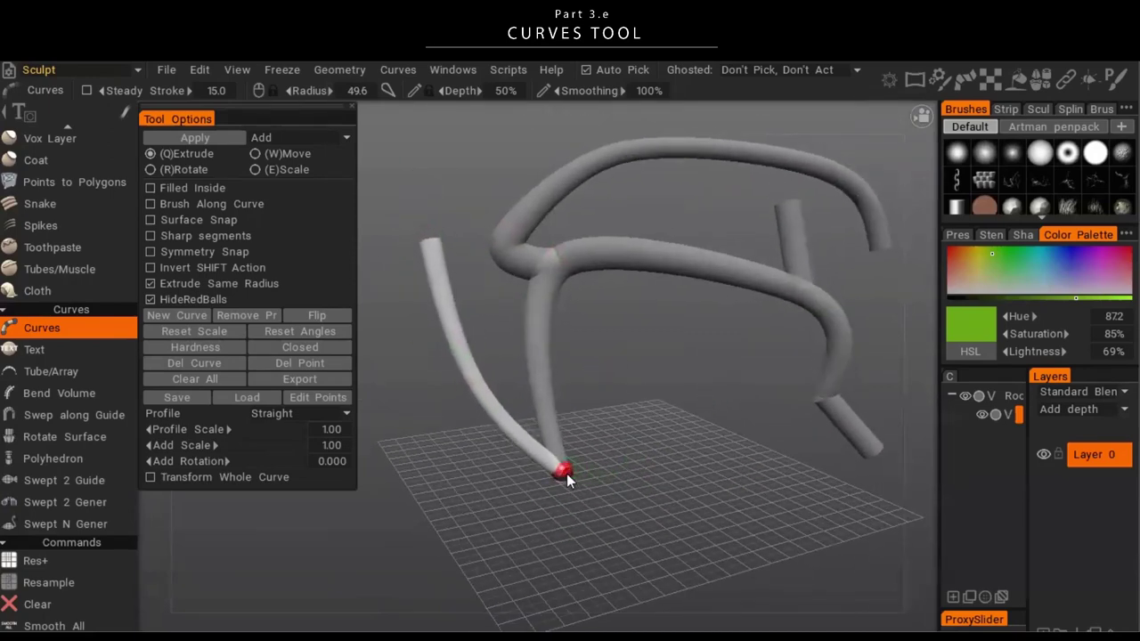
right_click_drag(631, 440, 644, 434, "alt")
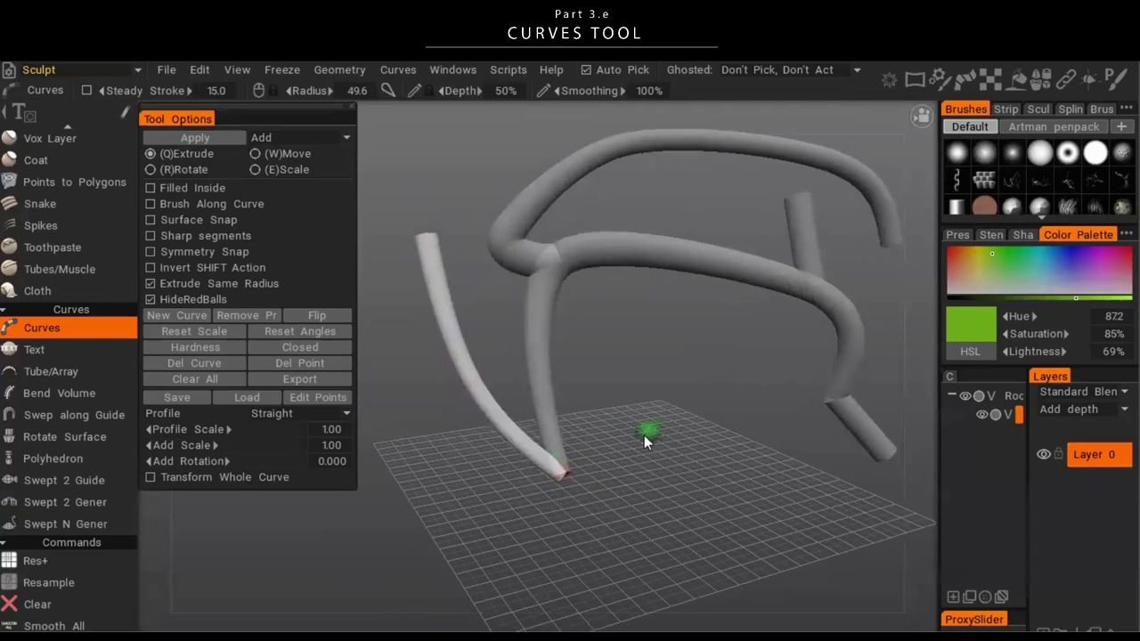
left_click_drag(667, 363, 644, 390, "alt")
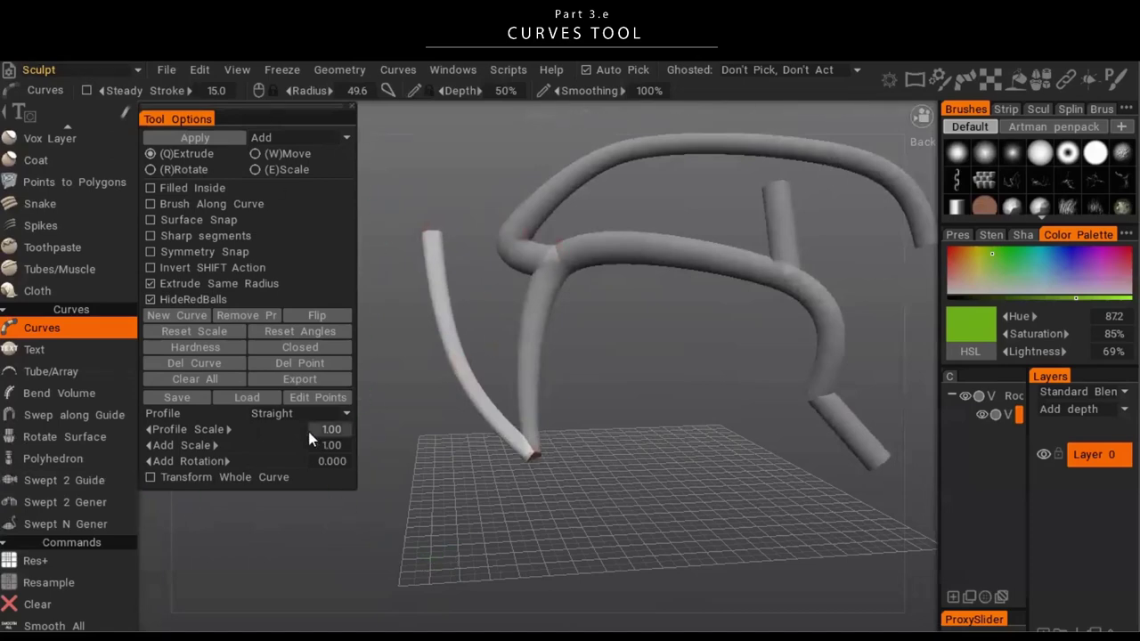
- Undo all the branch tubes added to the arched tube
key("ctrl+z")
key("ctrl+z")
key("ctrl+z")
key("ctrl+z")
key("ctrl+z")
key("ctrl+z")
key("ctrl+z")
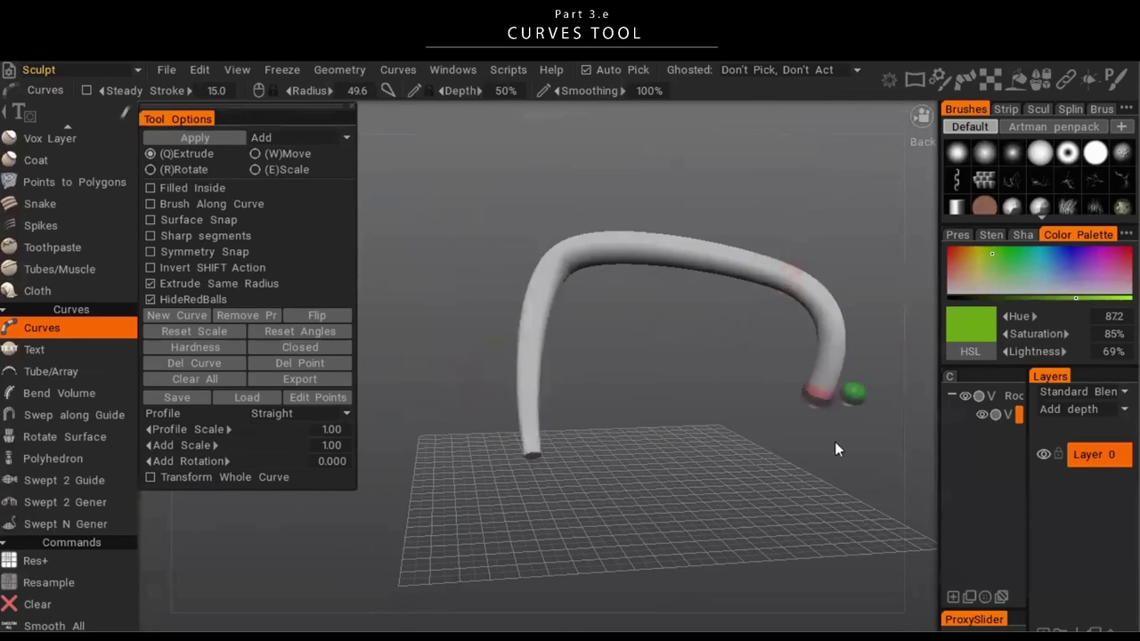
- Set the tube's profile to Hemisphere and view the spline point coordinates and radii, dismissing the editor
left_click_drag(462, 396, 490, 334, "alt")
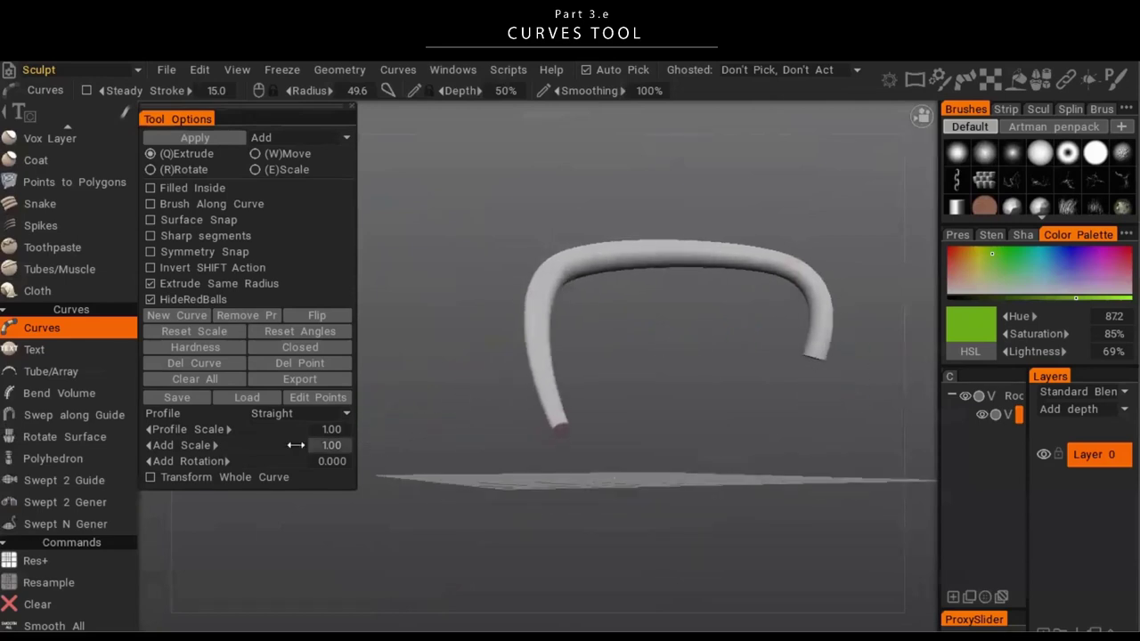
left_click(335, 416)
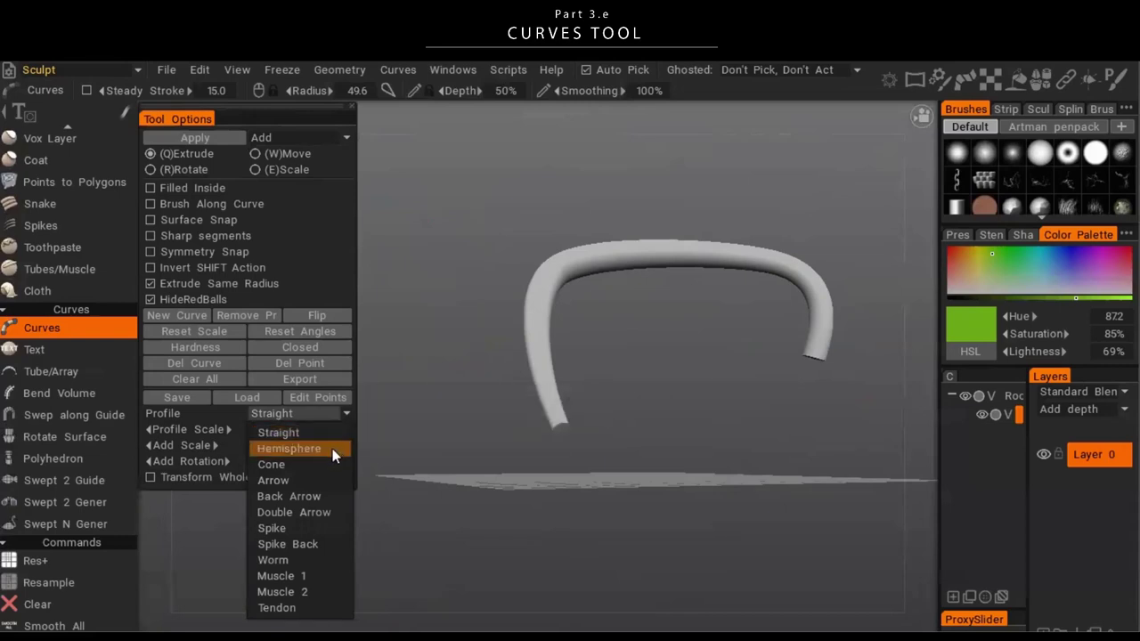
left_click(331, 448)
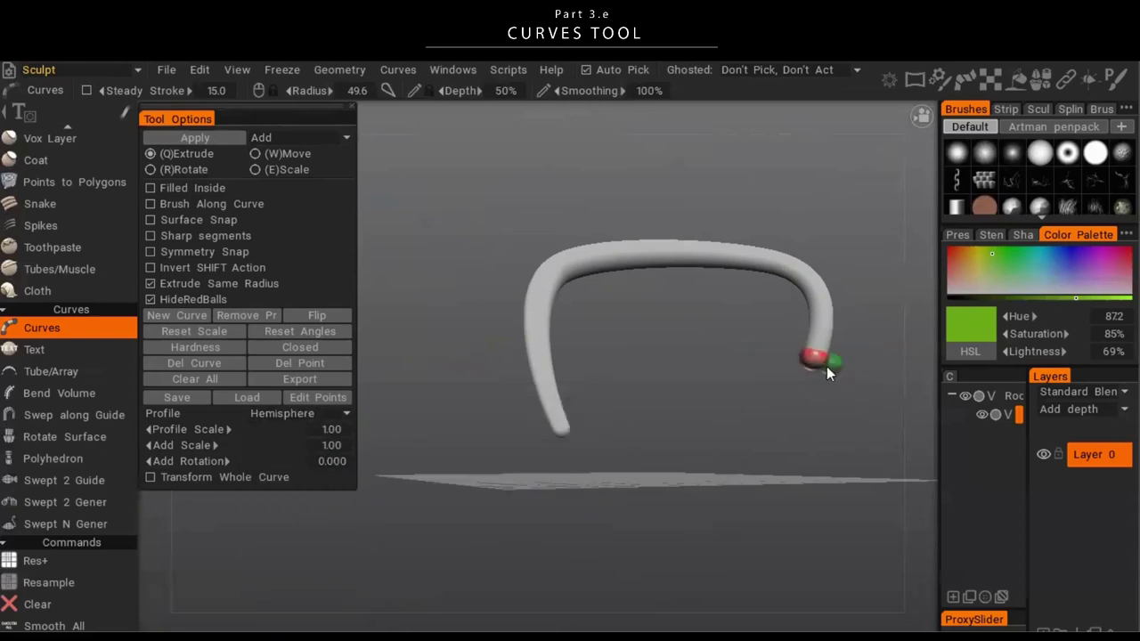
left_click(318, 397)
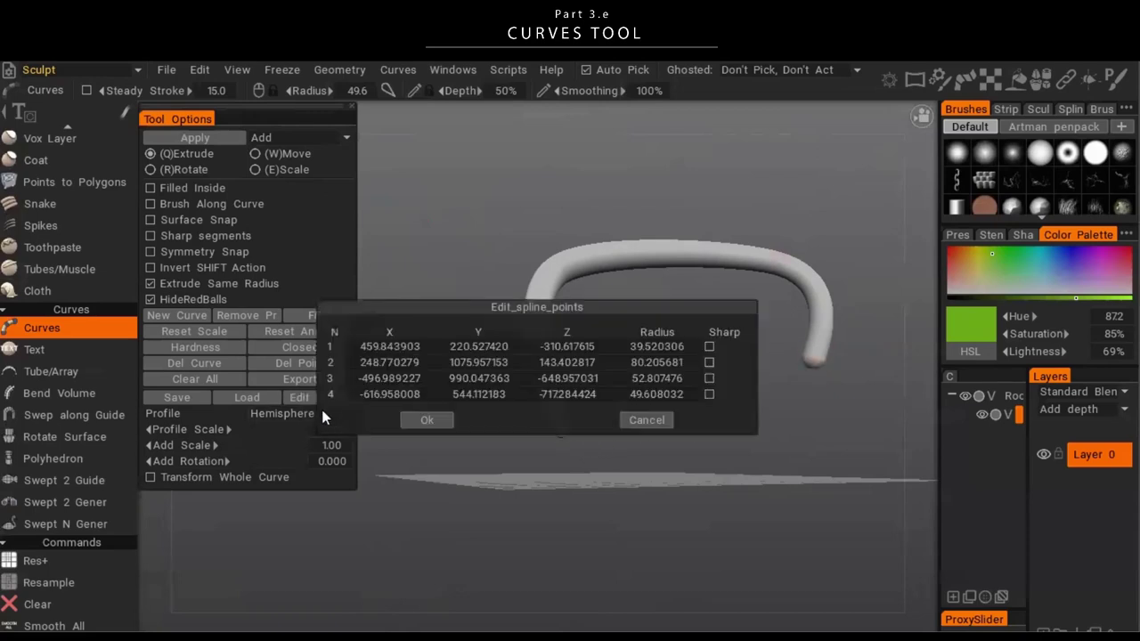
left_click(634, 420)
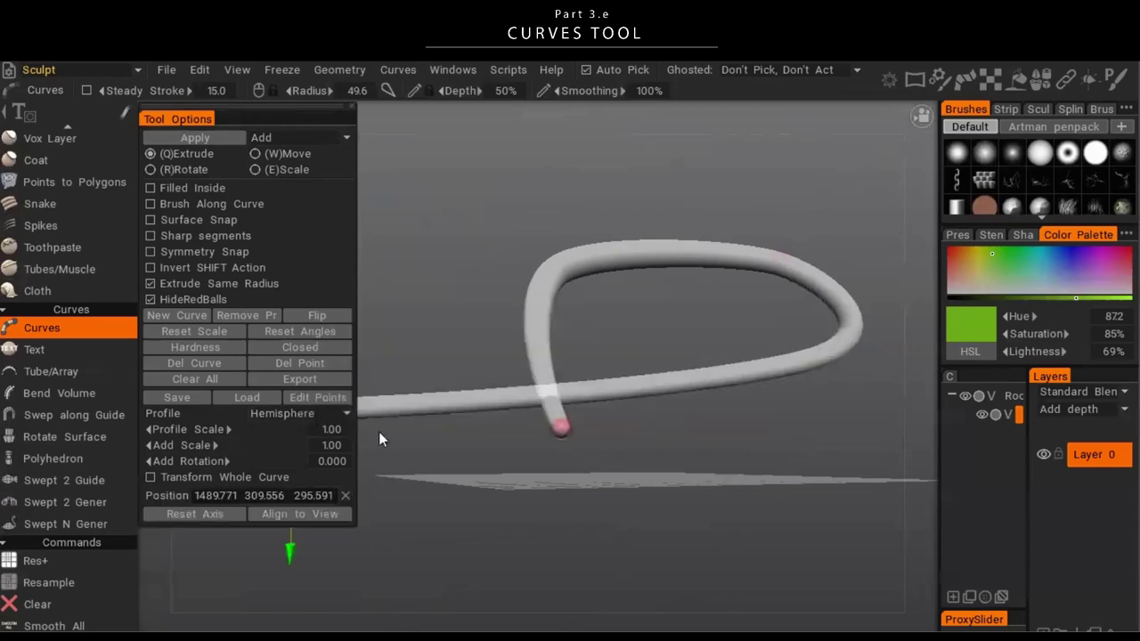
- Try the Spike profile and the Worm profile on the extended tube
left_click(298, 413)
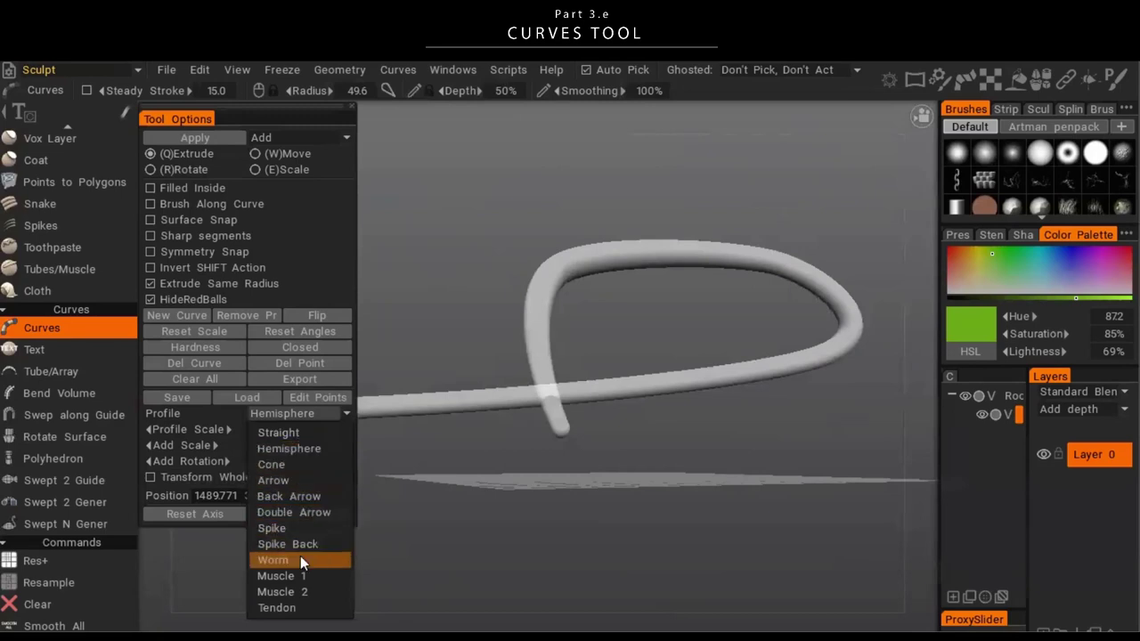
left_click(298, 528)
middle_click_drag(534, 465, 705, 465)
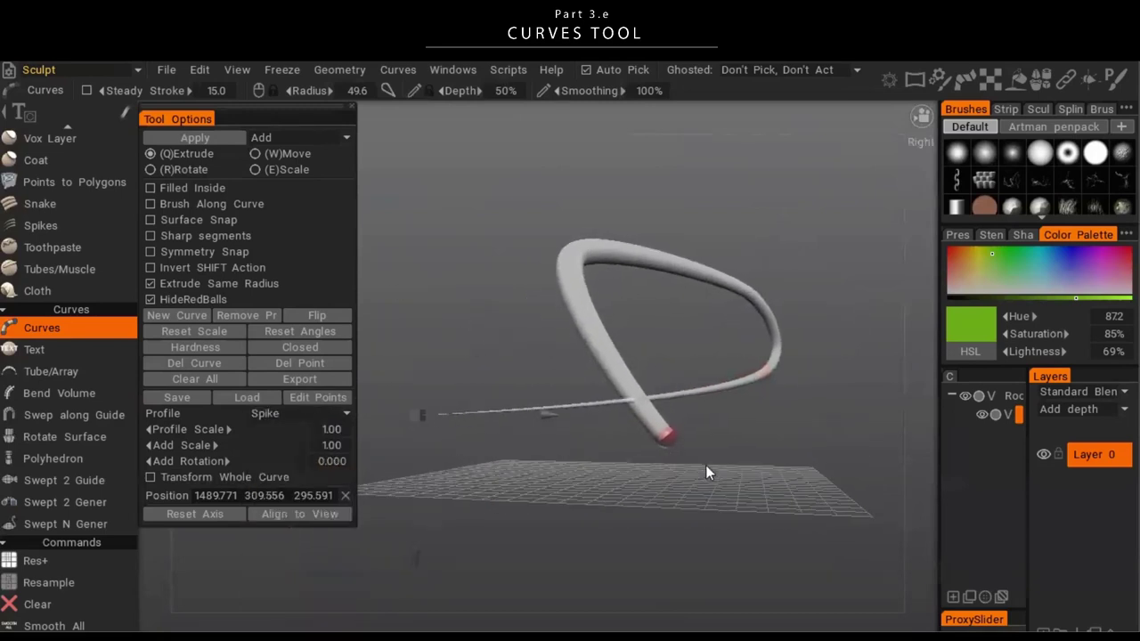
left_click(415, 414)
left_click(307, 413)
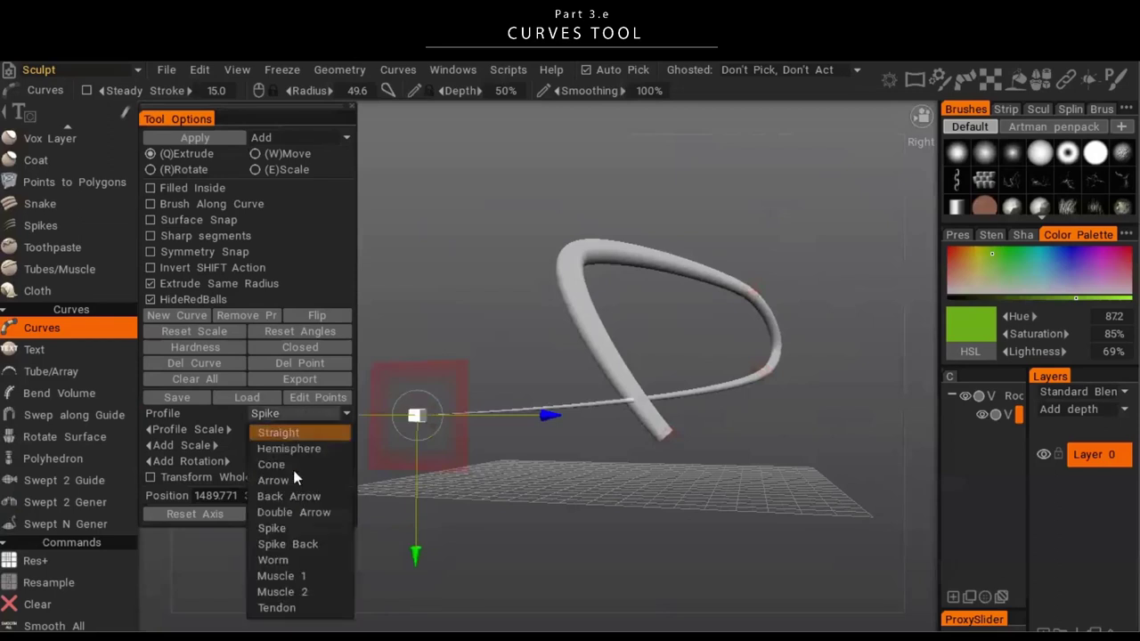
left_click(295, 557)
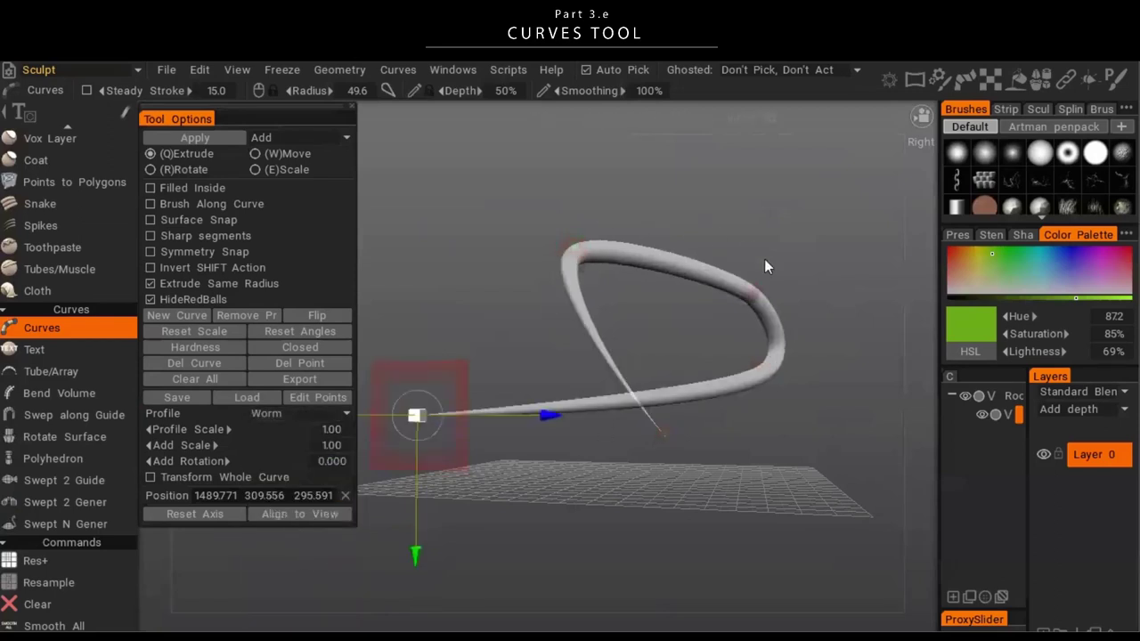
middle_click_drag(563, 504, 534, 524)
- Try the Muscle 1 profile on the tube and undo a trial adjustment at its upper bend point
left_click(297, 413)
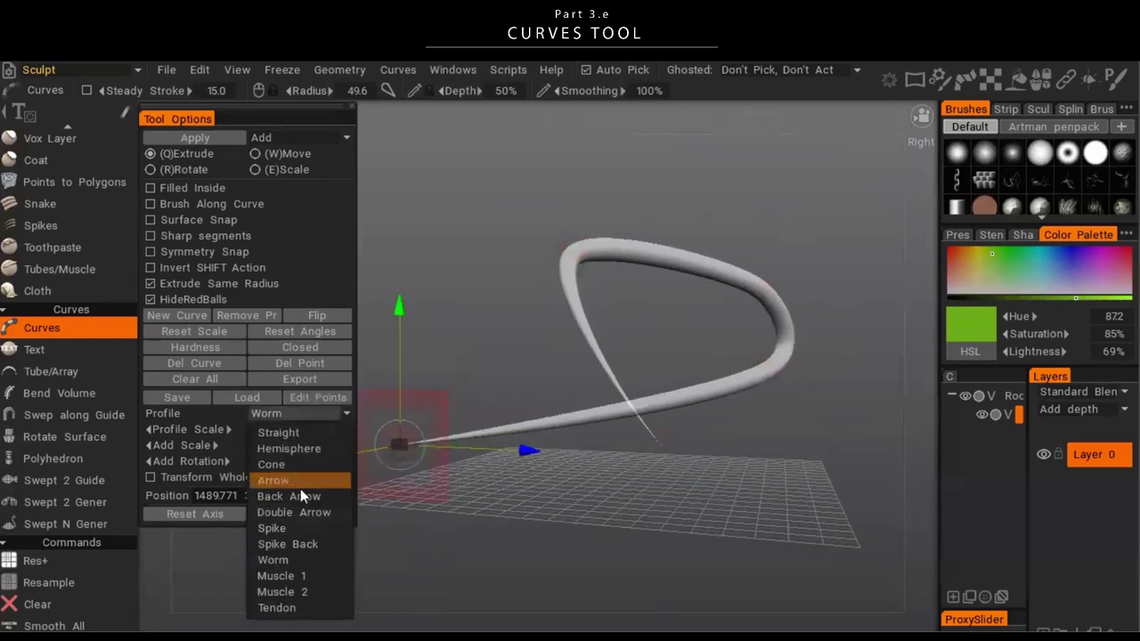
left_click(285, 561)
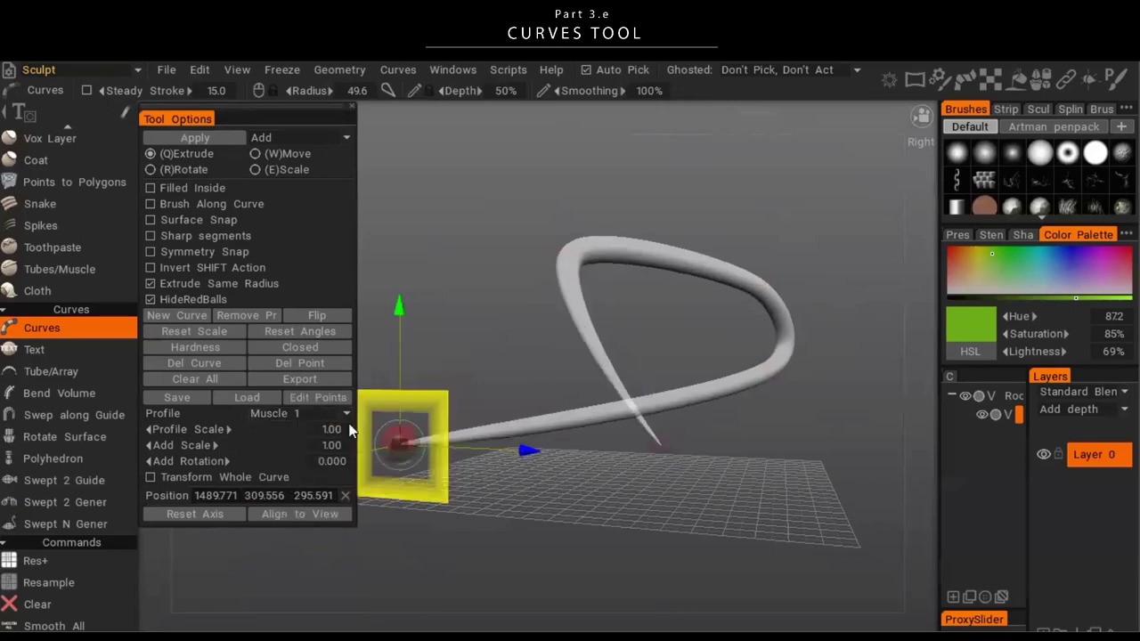
middle_click_drag(405, 450, 595, 339)
left_click_drag(562, 264, 550, 245)
key("ctrl+z")
key("ctrl+z")
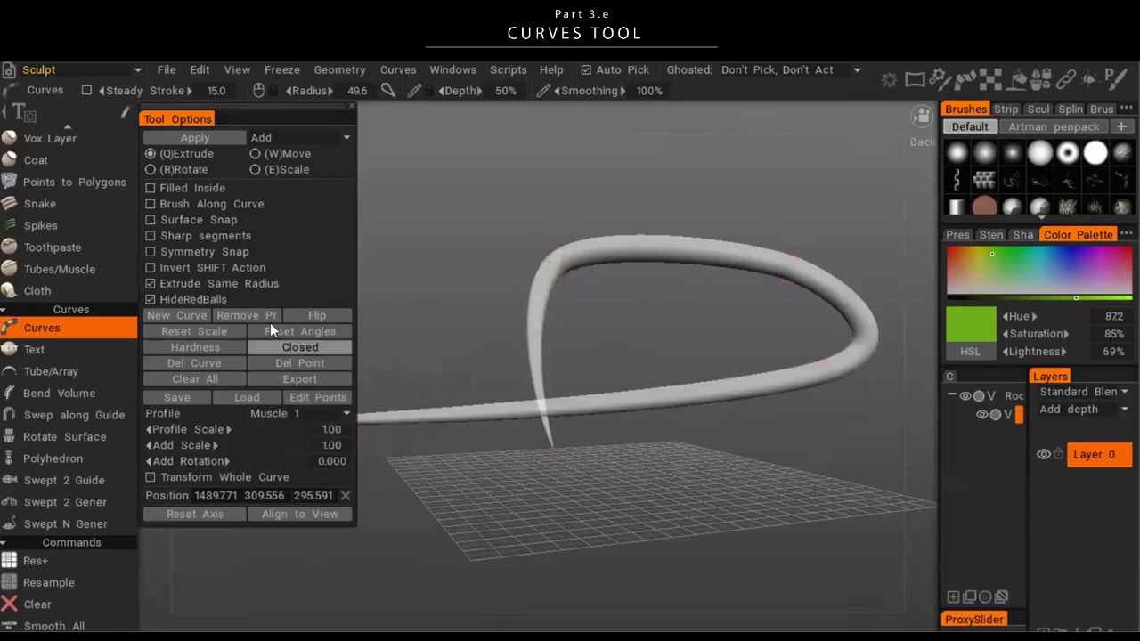
- Return the tube's profile to Hemisphere and undo the stray extra point that stretches the tube
left_click_drag(741, 423, 783, 480)
key("Down")
key("Down")
key("Down")
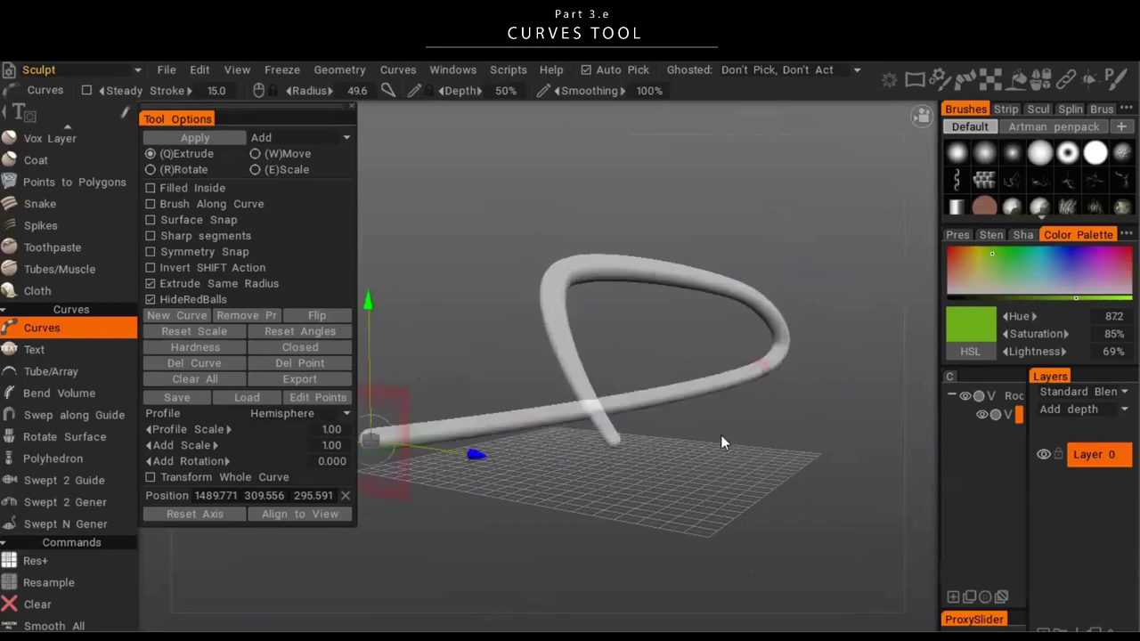
key("ctrl+z")
key("ctrl+z")
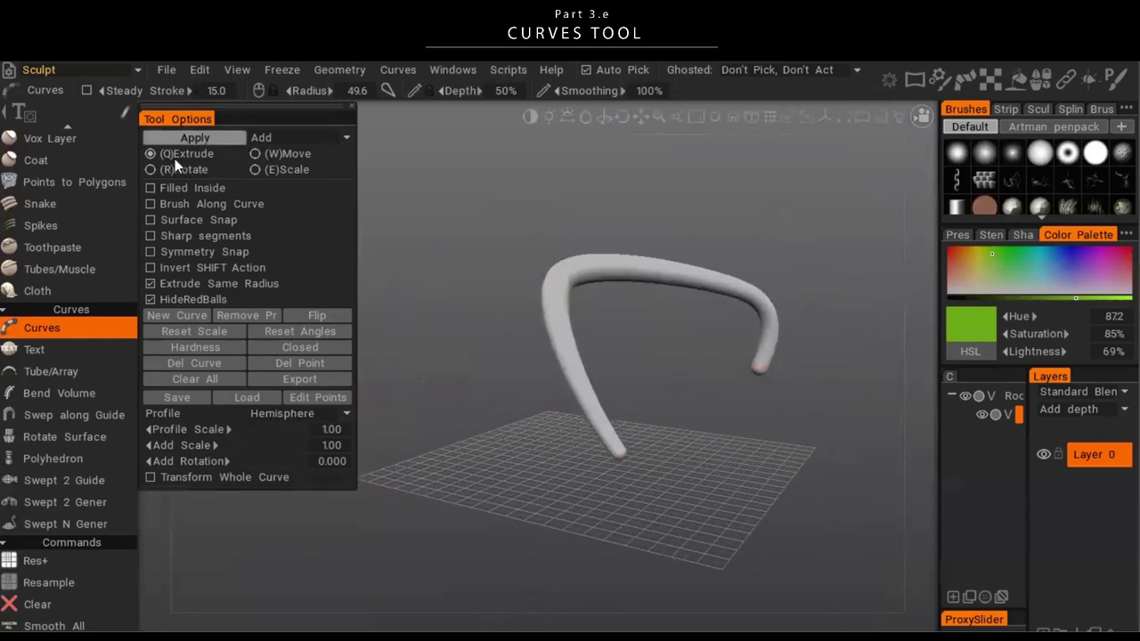
- Turn on Filled Inside to fill the area enclosed by the curve and inspect the solid from the side
left_click(187, 187)
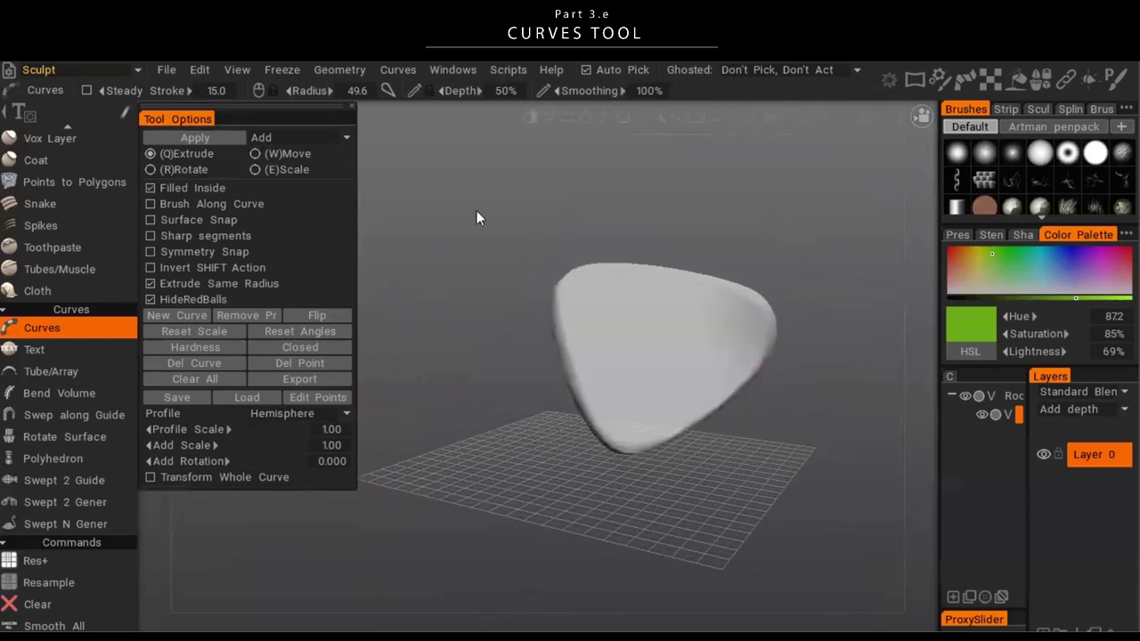
left_click_drag(559, 292, 537, 329, "alt")
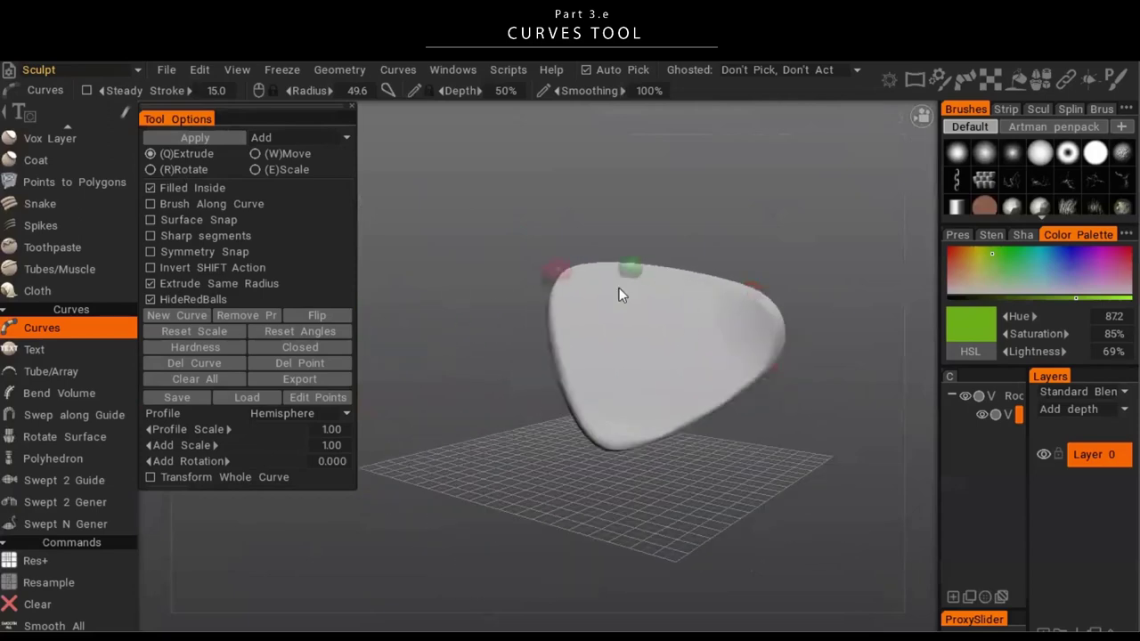
left_click_drag(655, 310, 466, 530, "alt")
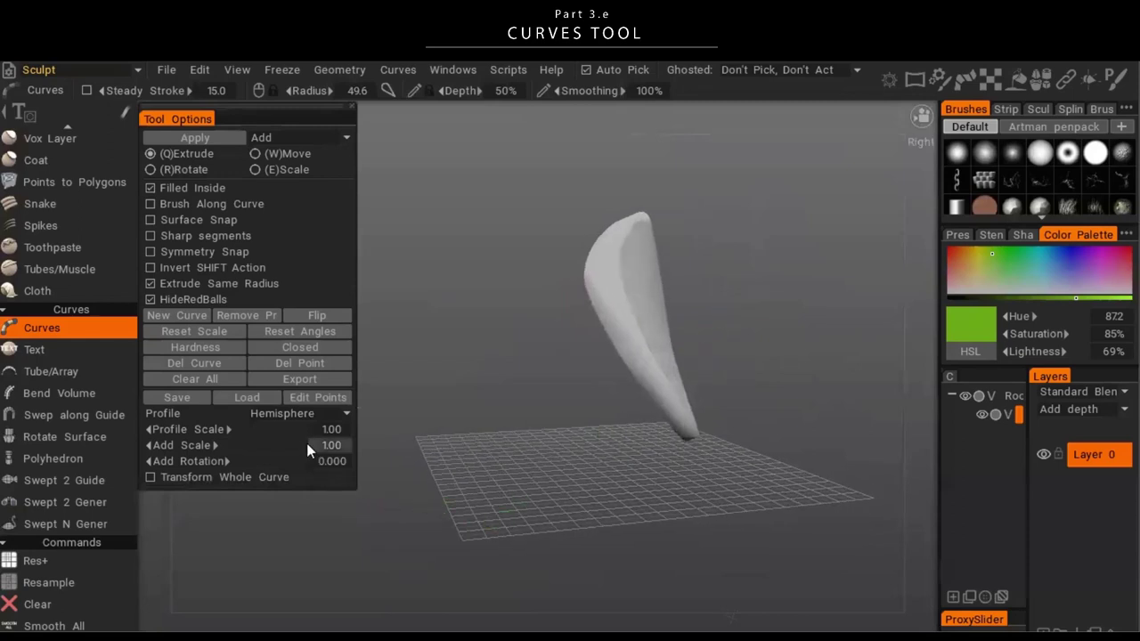
- Thin the filled shape with Add Scale and set its Profile Scale to 1.15
left_click_drag(291, 442, 213, 449)
left_click_drag(445, 383, 444, 423)
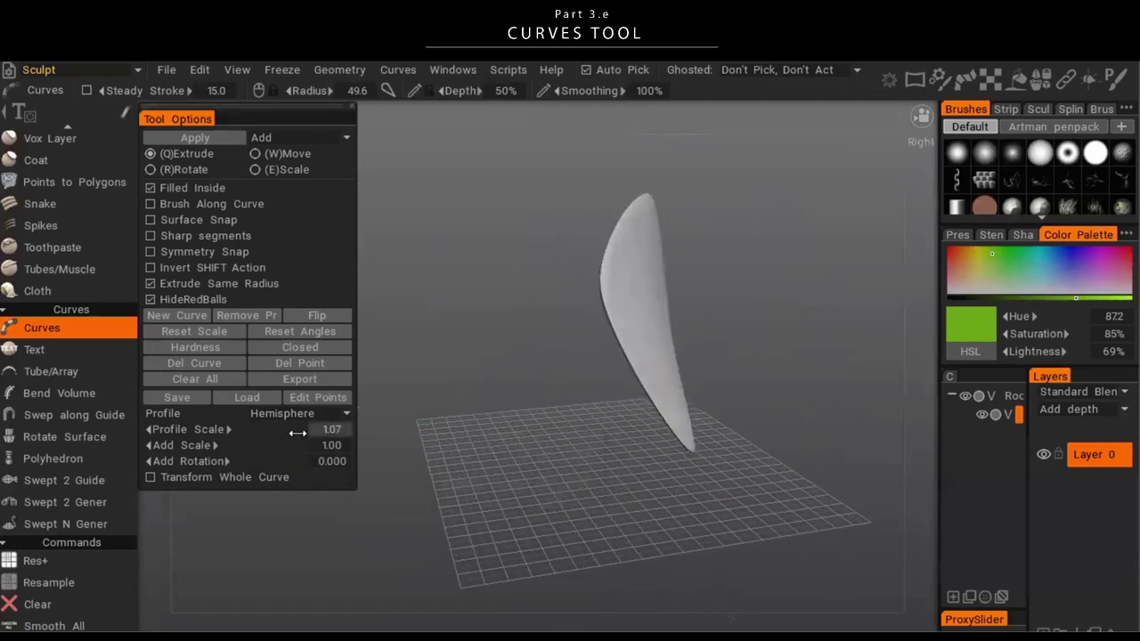
mouse_move(285, 433)
left_mouse_down()
mouse_move(254, 432)
mouse_move(298, 427)
left_mouse_up()
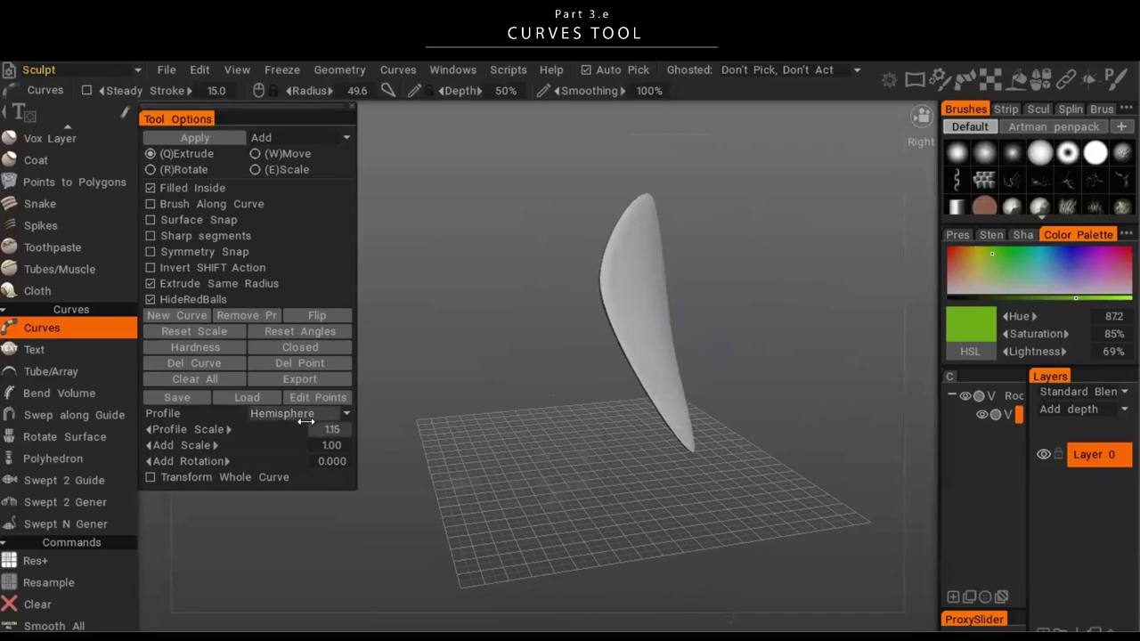
- Try an Add Scale of 1.47, undo it and turn off Filled Inside for the curve
left_click_drag(279, 440, 294, 441)
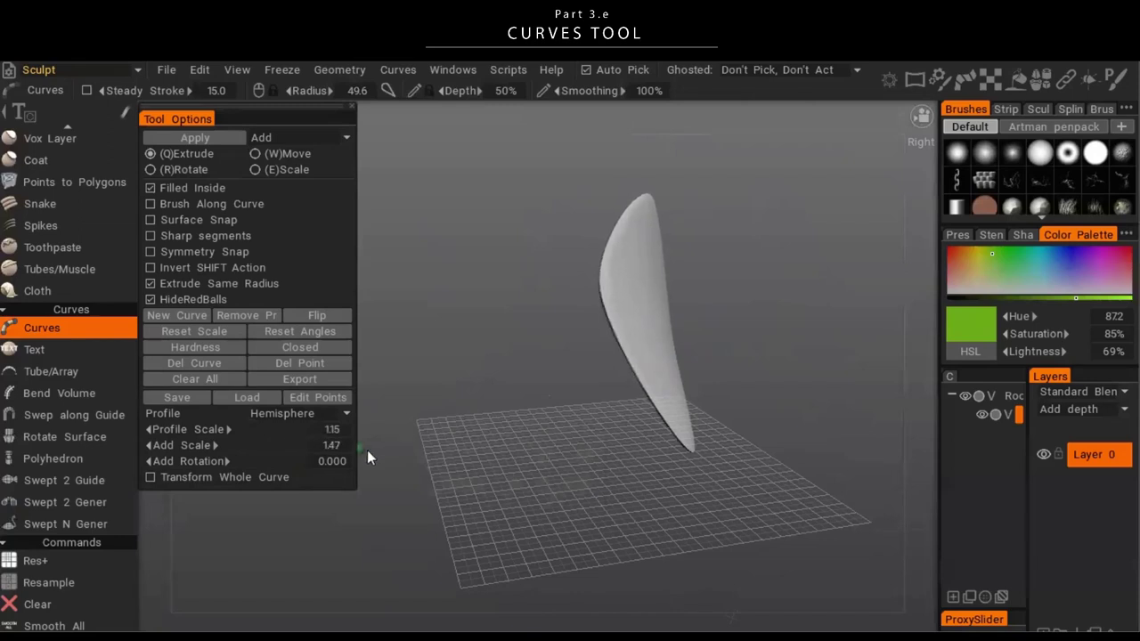
key("ctrl+z")
left_click(203, 188)
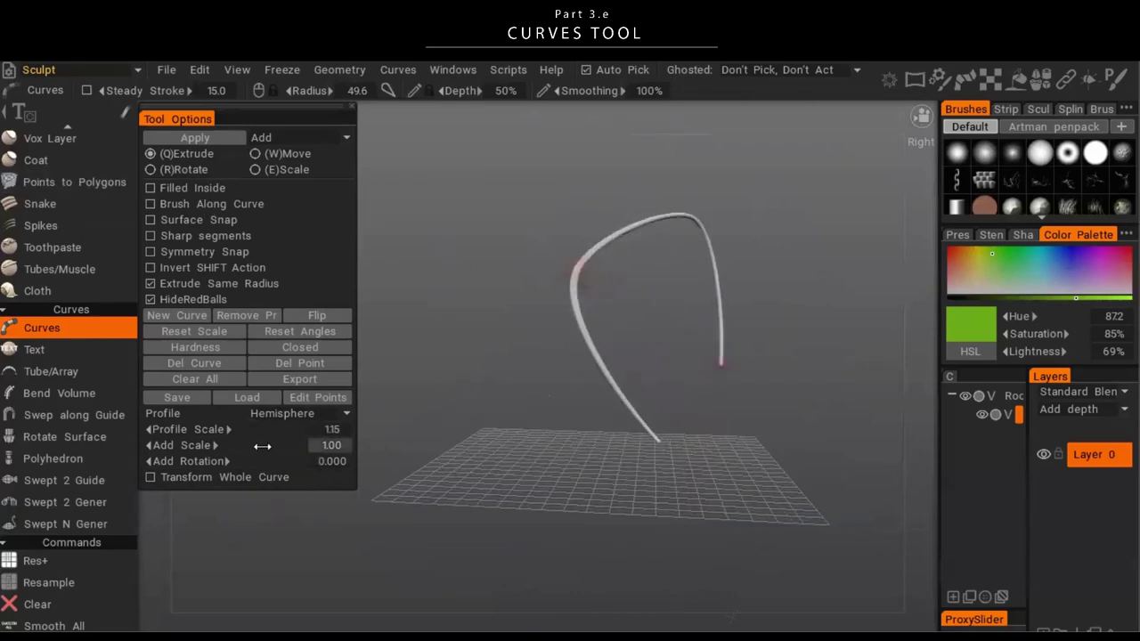
- Adjust the Add Scale to make the unfilled tube even thinner along its whole length
left_click_drag(258, 448, 491, 511)
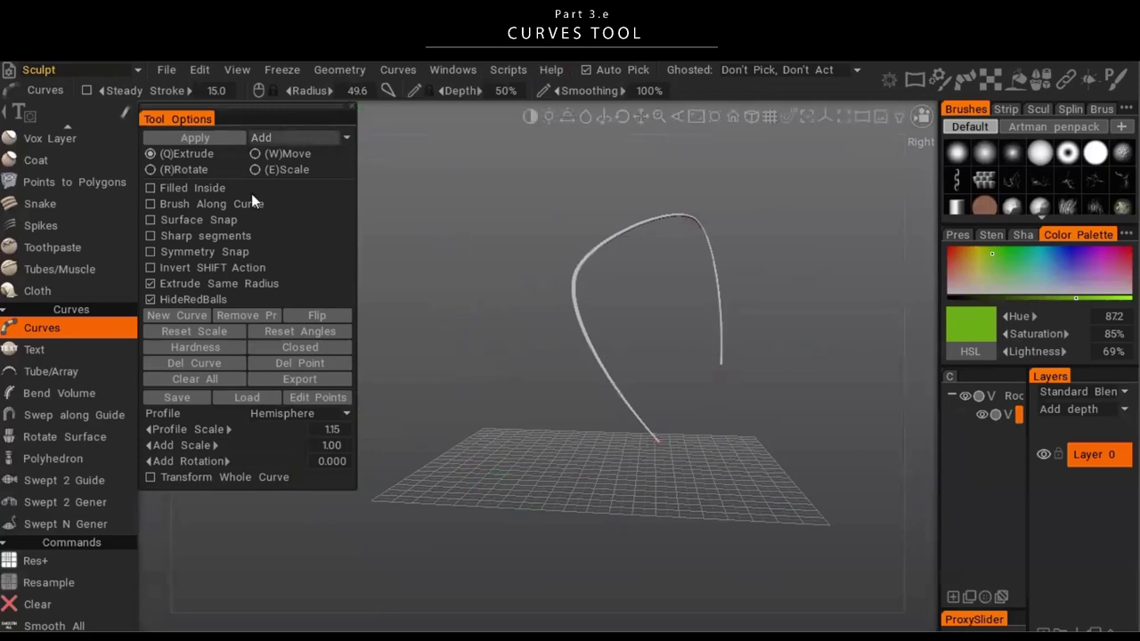
left_click_drag(570, 258, 770, 217, "alt")
middle_click_drag(771, 224, 692, 428)
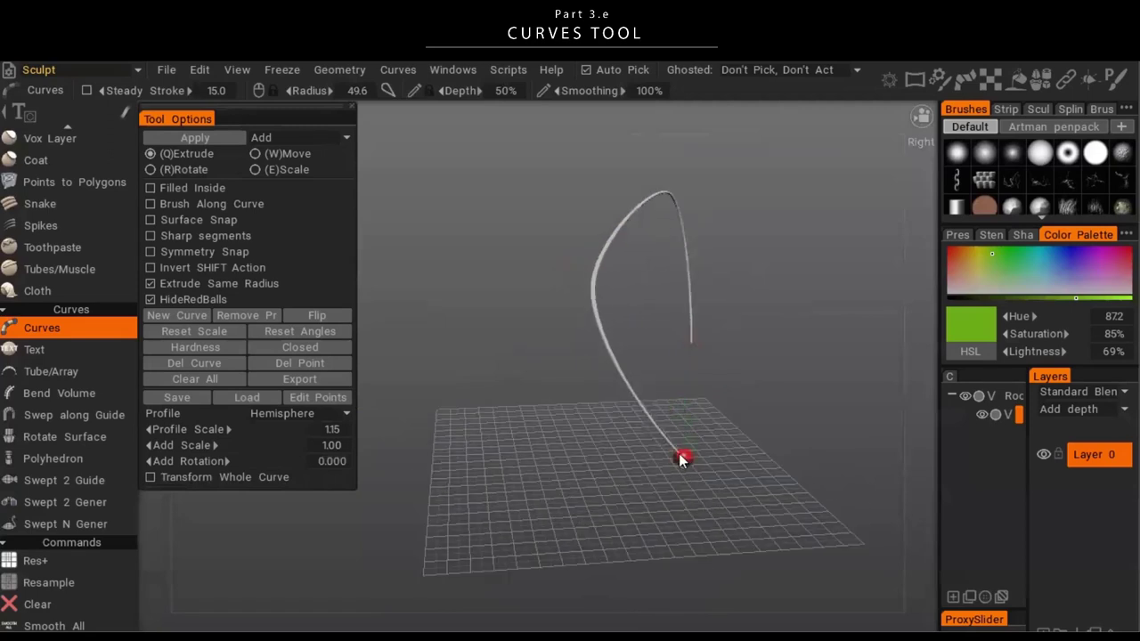
- Mirror the curve across the X axis with symmetry
key("ctrl+z")
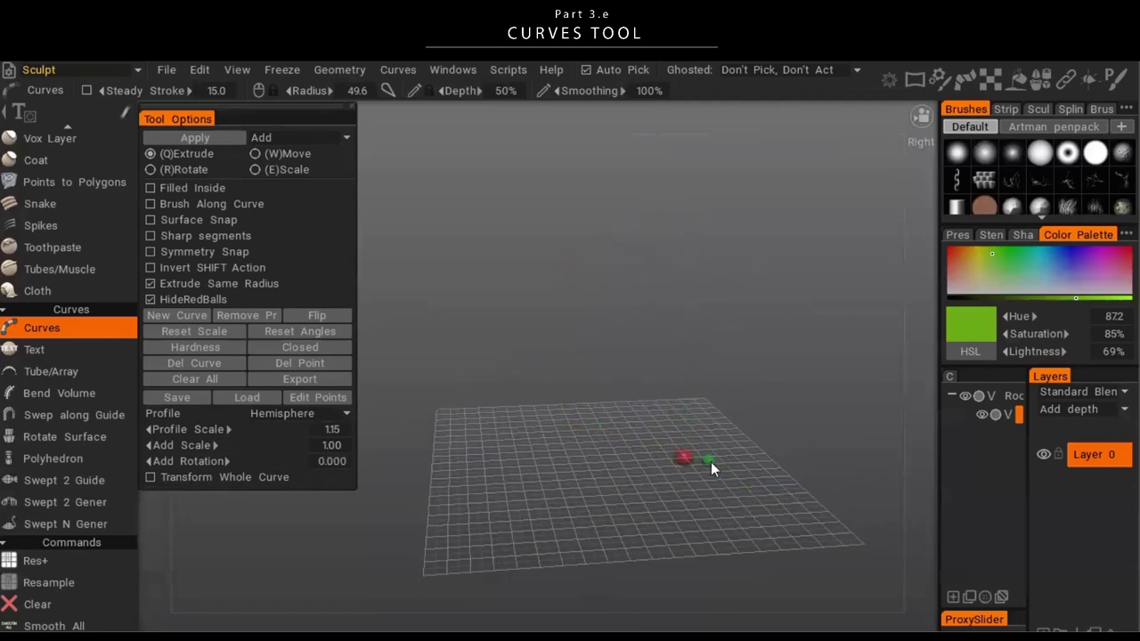
left_click_drag(711, 461, 772, 449)
key("s")
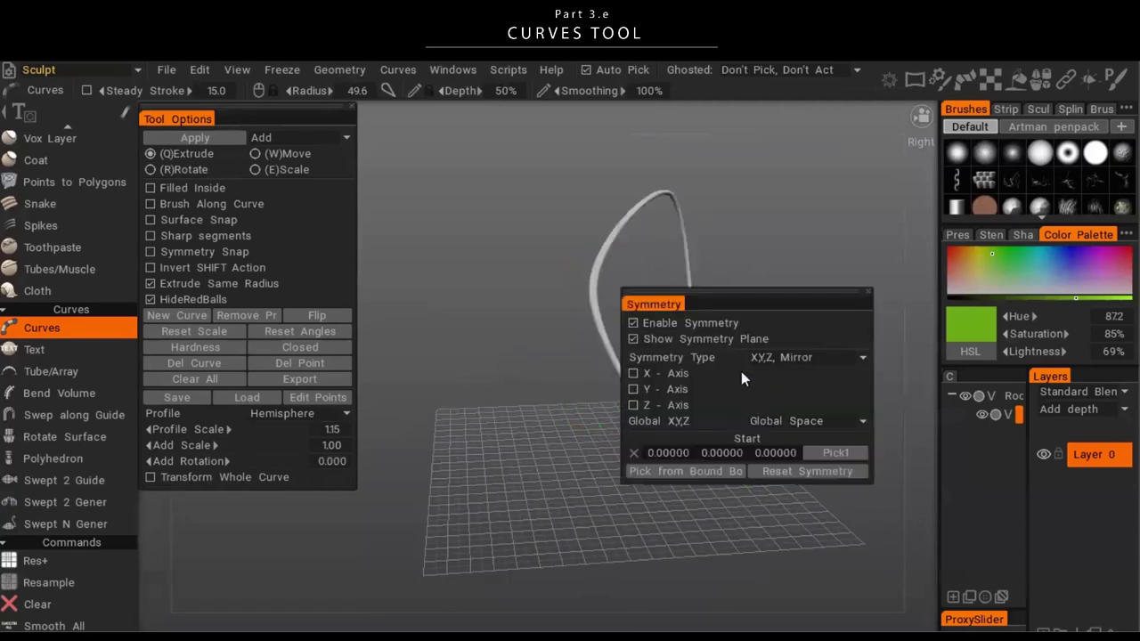
left_click(678, 379)
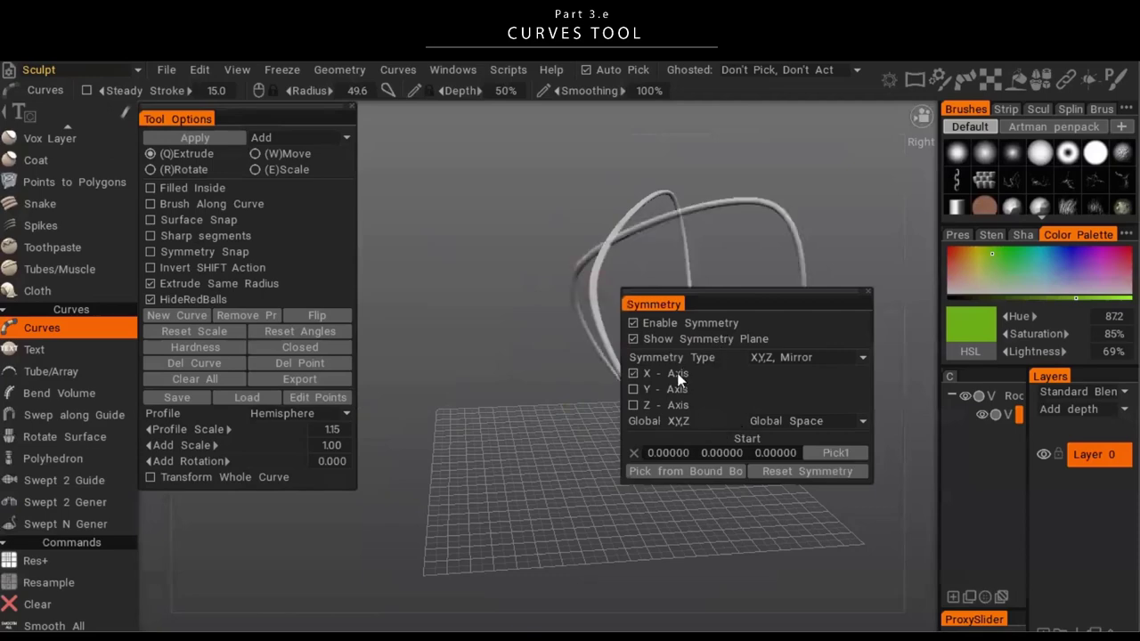
left_click_drag(529, 401, 729, 476, "alt")
key("s")
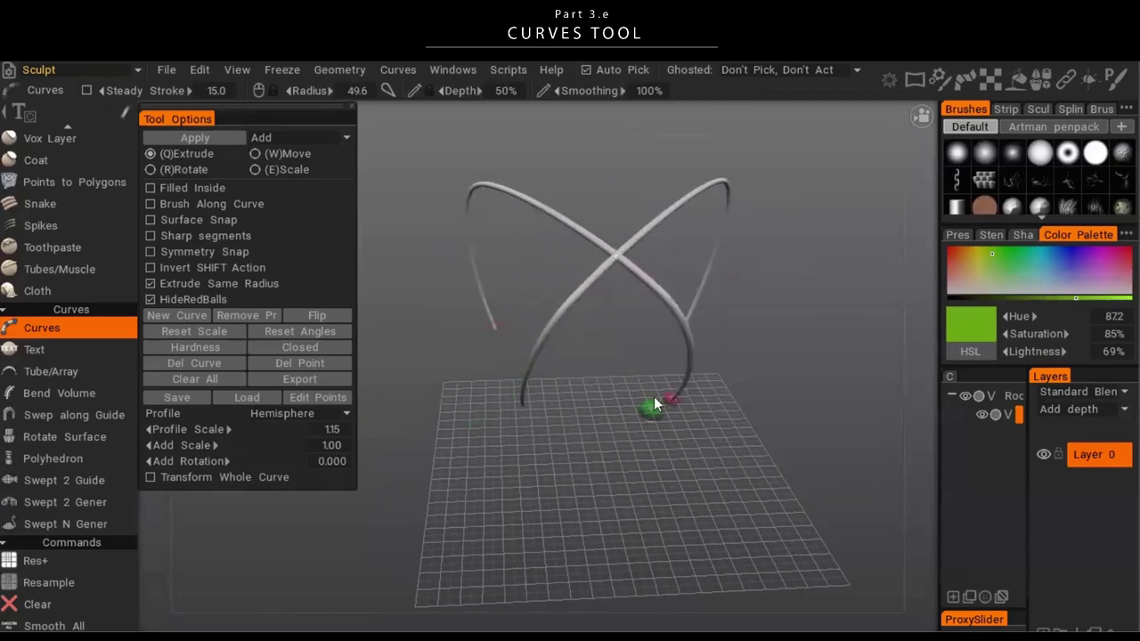
- Pull a new bend outward near the lower end of the curve to reshape both mirrored tubes
left_click_drag(654, 397, 773, 414, "alt")
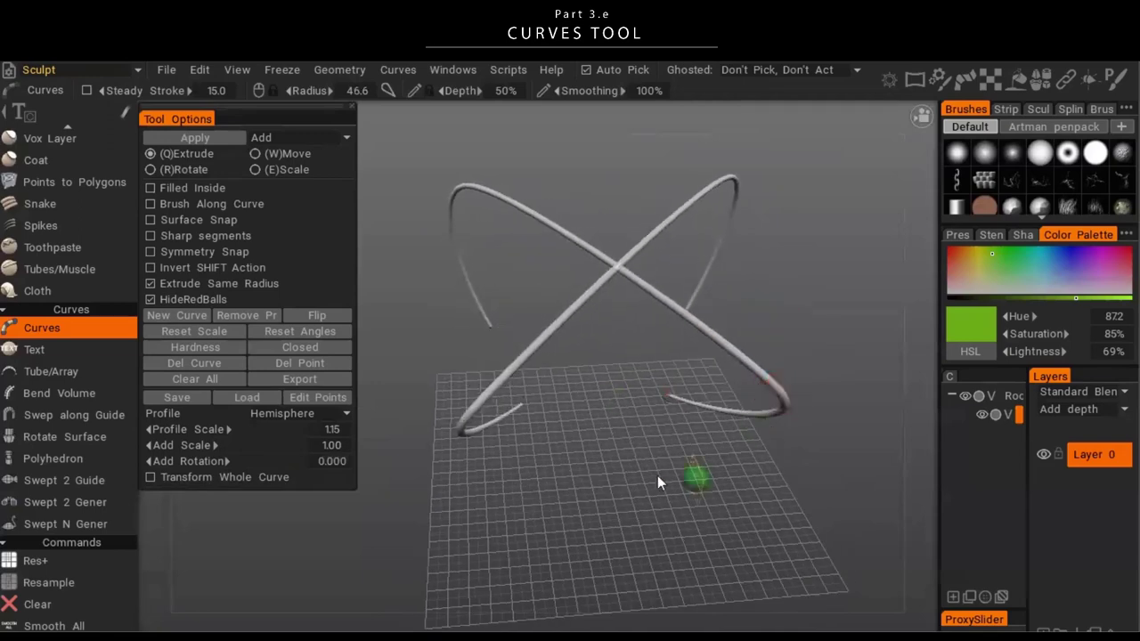
left_click_drag(658, 475, 437, 197, "alt")
left_click_drag(706, 274, 603, 272)
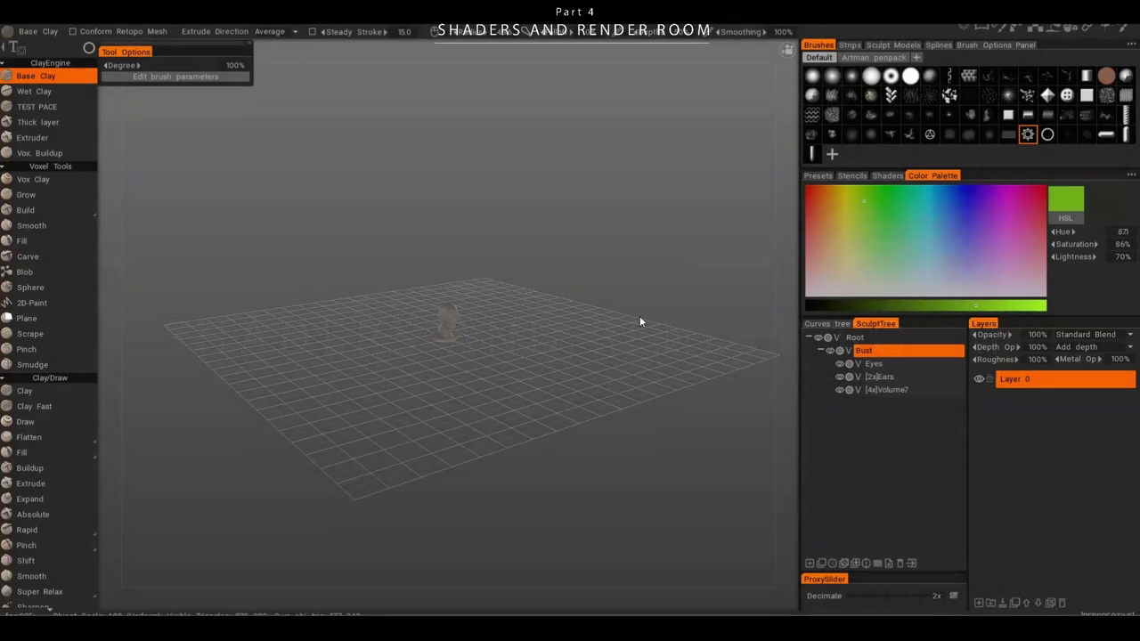
middle_click_drag(483, 417, 630, 205)
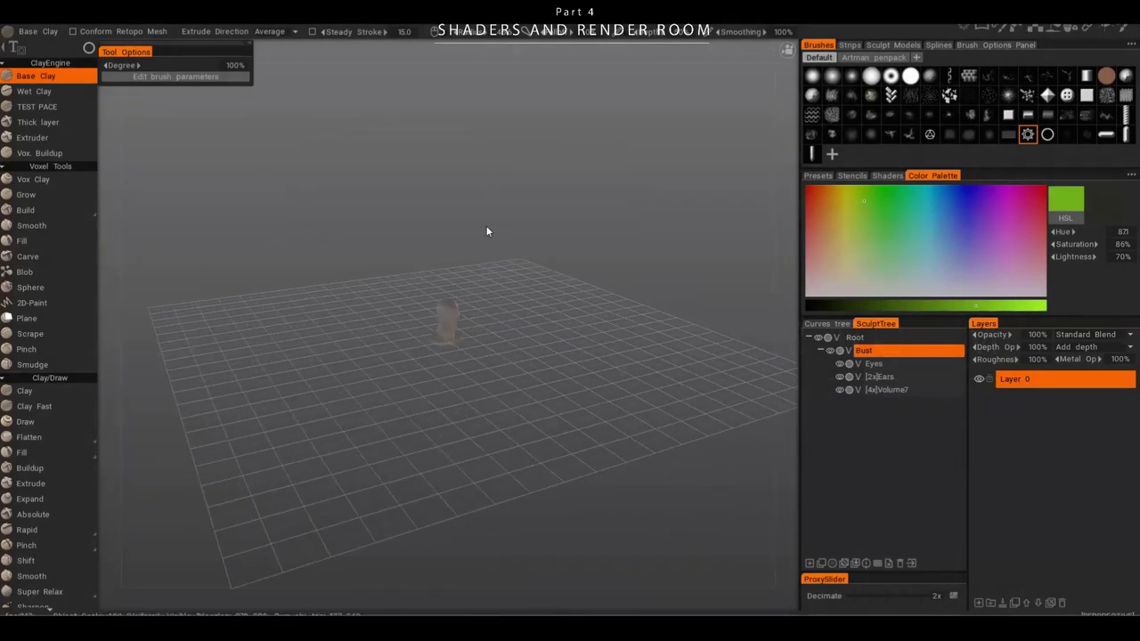
middle_click_drag(486, 232, 592, 278)
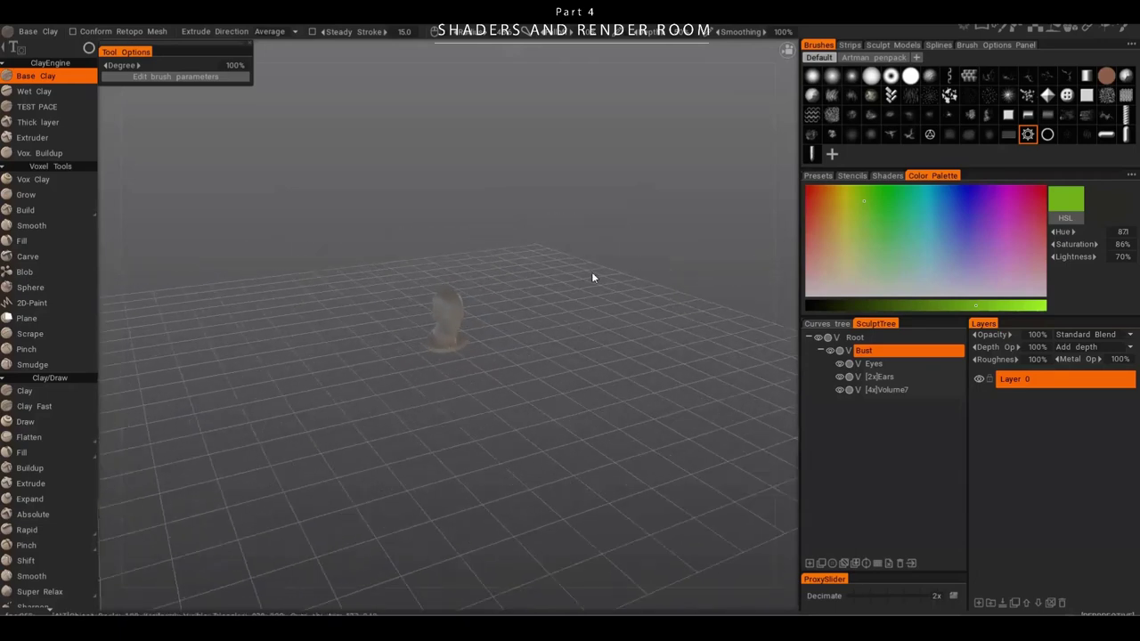
right_click_drag(592, 278, 641, 261)
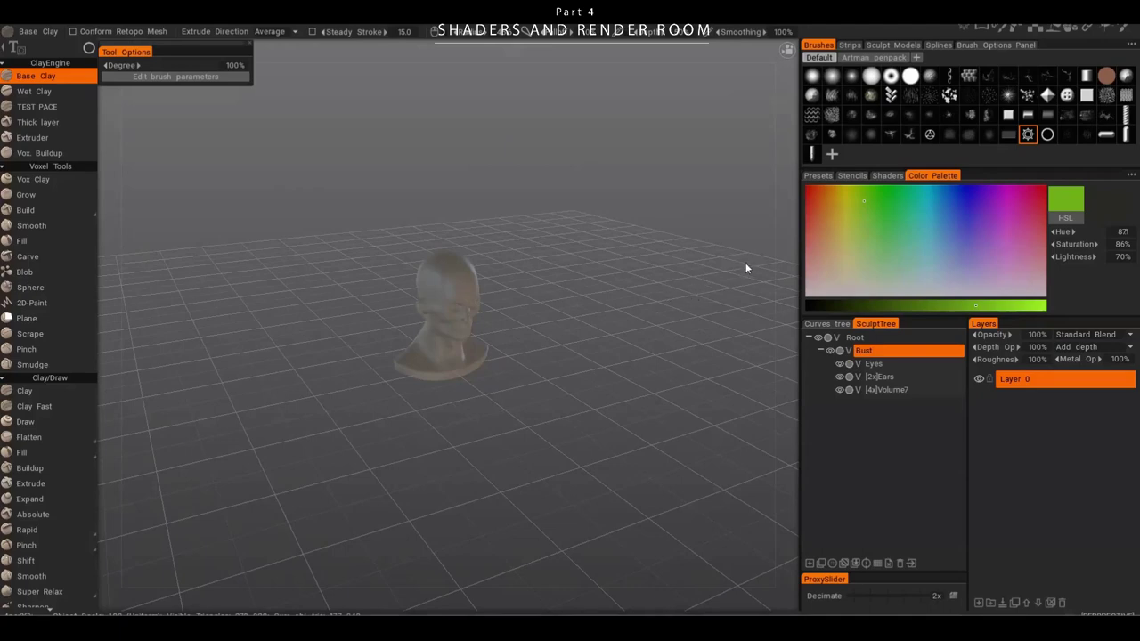
middle_click_drag(651, 265, 718, 367)
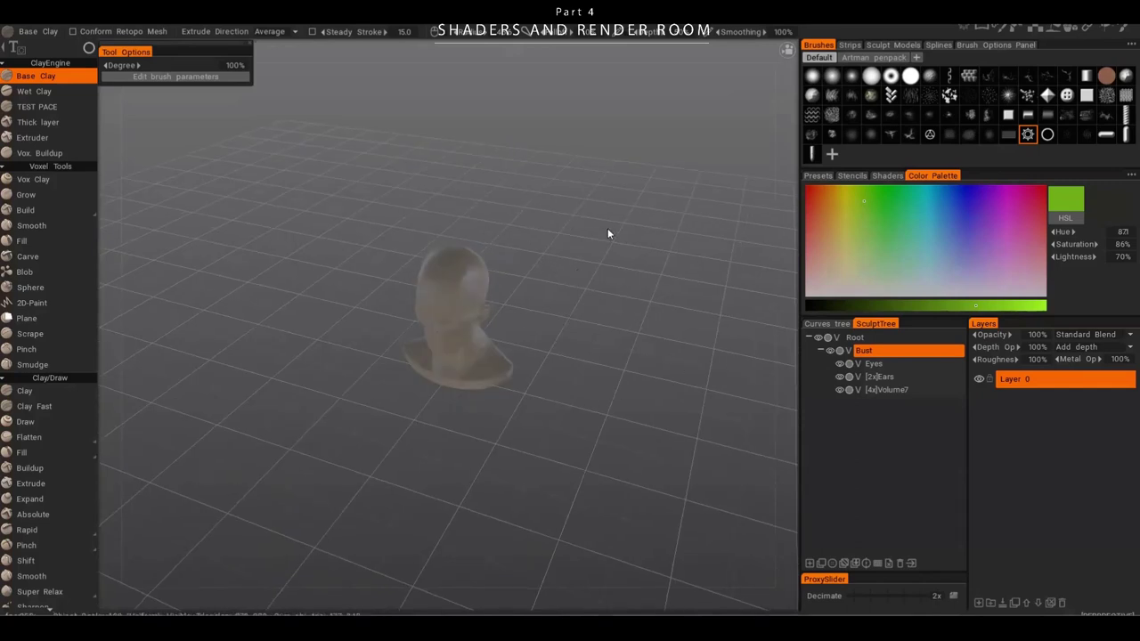
middle_click_drag(607, 234, 588, 307)
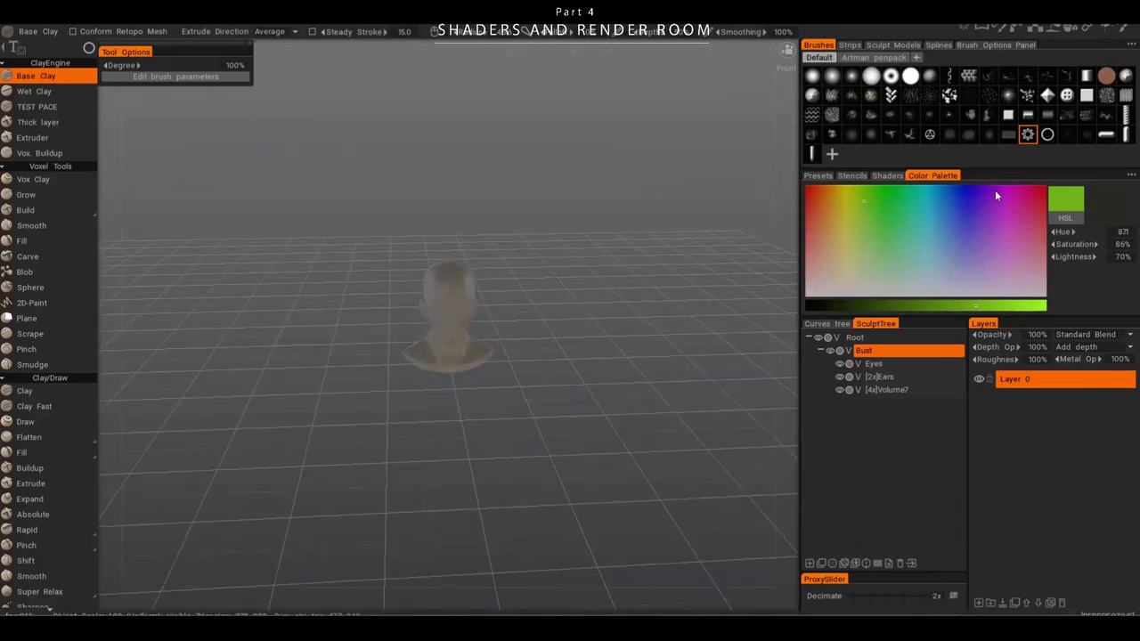
- Browse the shader library through the Default, Cartoon, Fabric, Metal, Misc and Paint categories
left_click(889, 175)
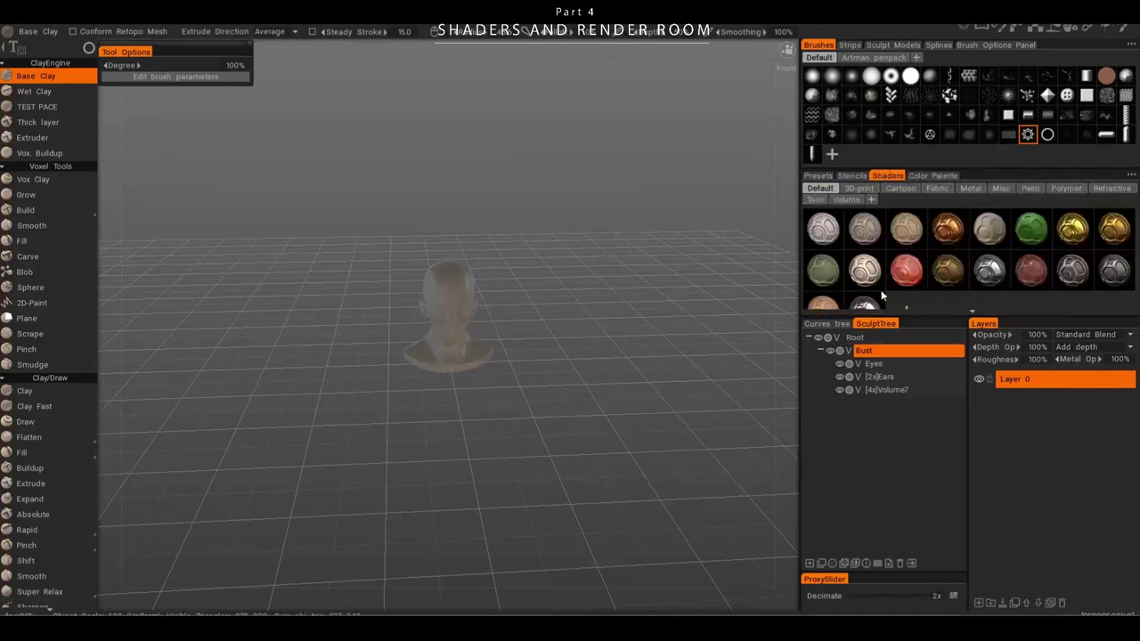
scroll(882, 294, "down", 1)
scroll(905, 261, "up", 1)
scroll(871, 254, "down", 1)
scroll(880, 241, "up", 1)
left_click(903, 189)
left_click(937, 189)
left_click(970, 189)
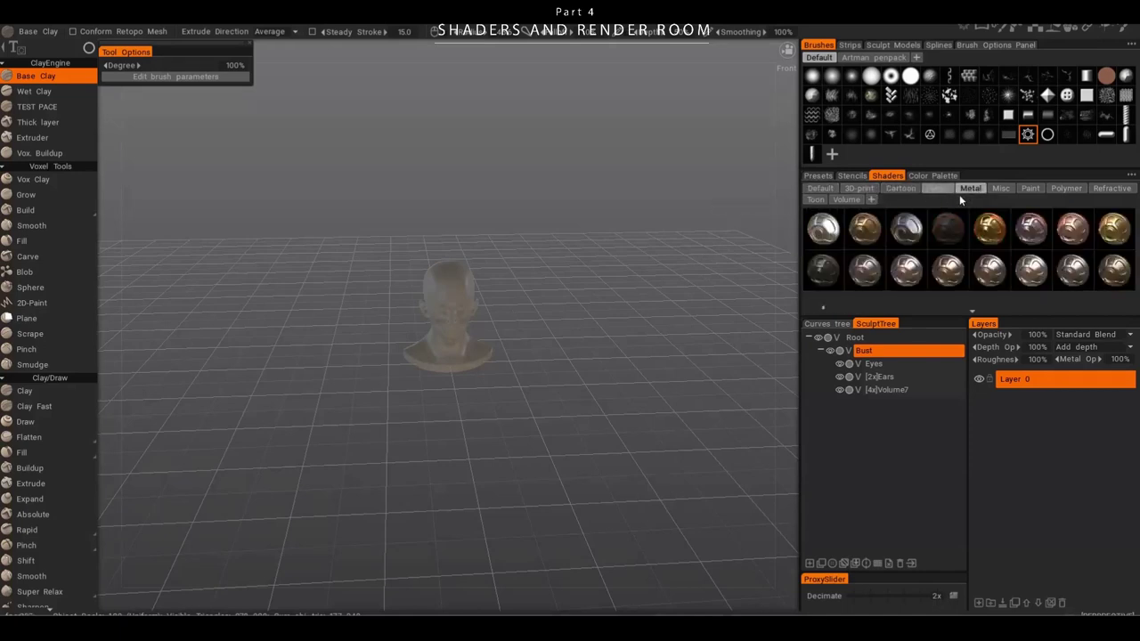
left_click(1001, 189)
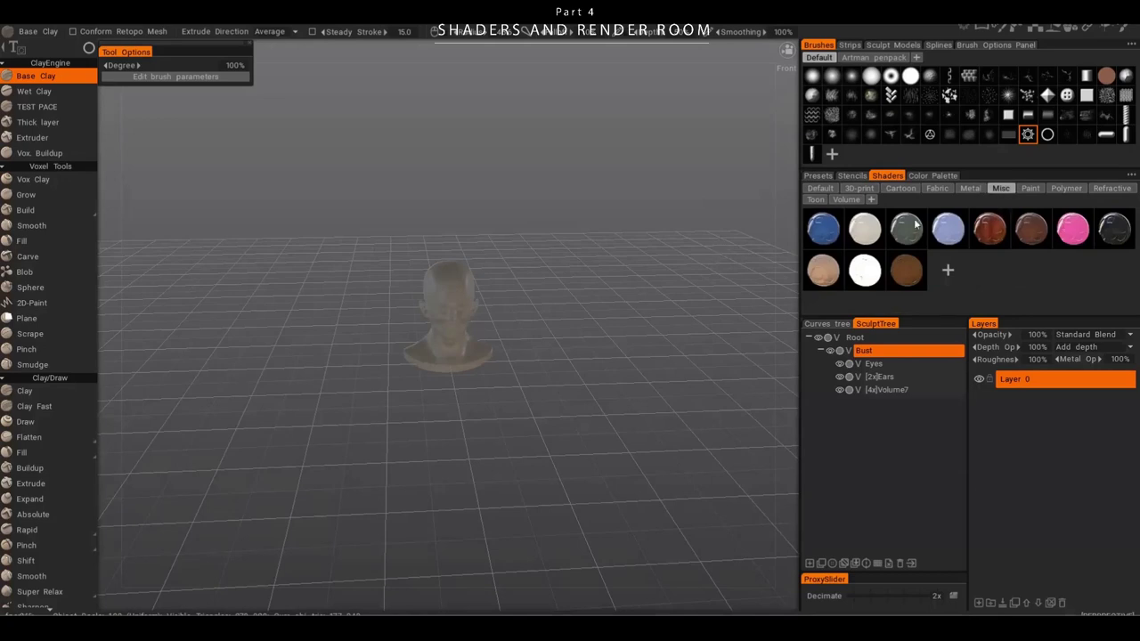
left_click(1030, 189)
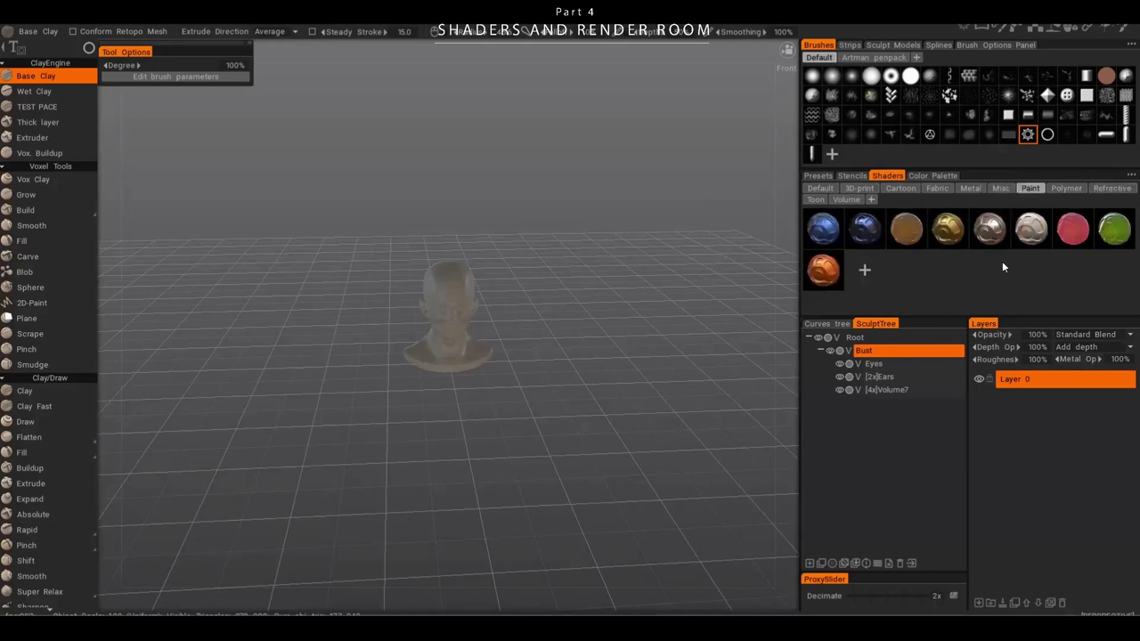
left_click(824, 189)
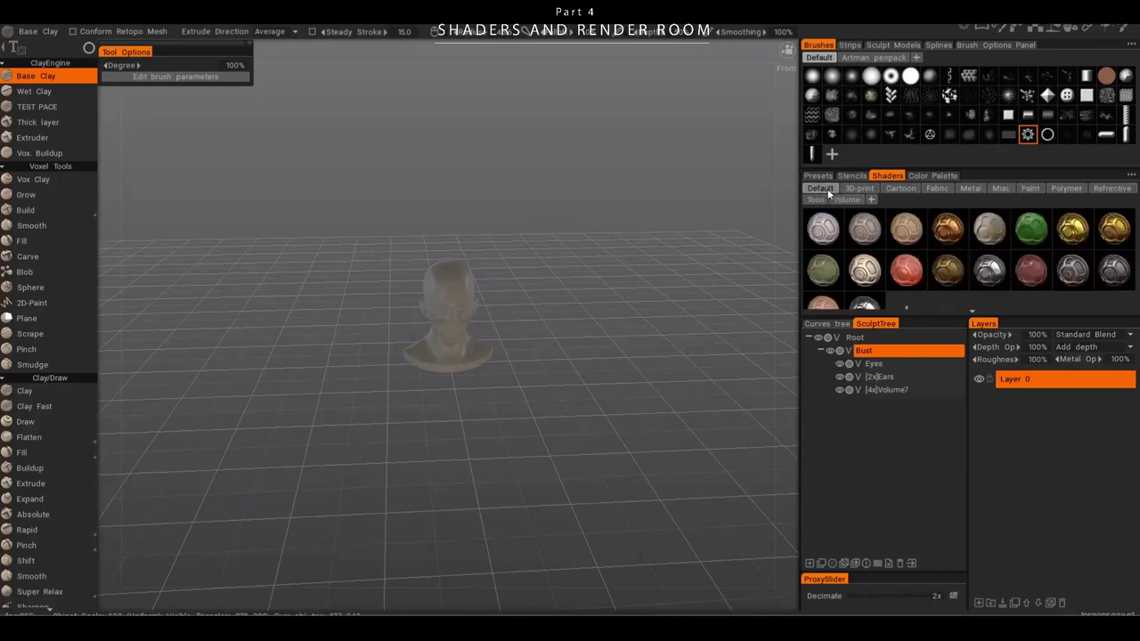
scroll(885, 233, "down", 1)
scroll(916, 252, "up", 1)
- Assign the OldCopper shader to the Bust volume and dismiss the cavity settings notice
left_click_drag(499, 308, 530, 336, "alt")
right_click_drag(530, 335, 720, 372, "alt")
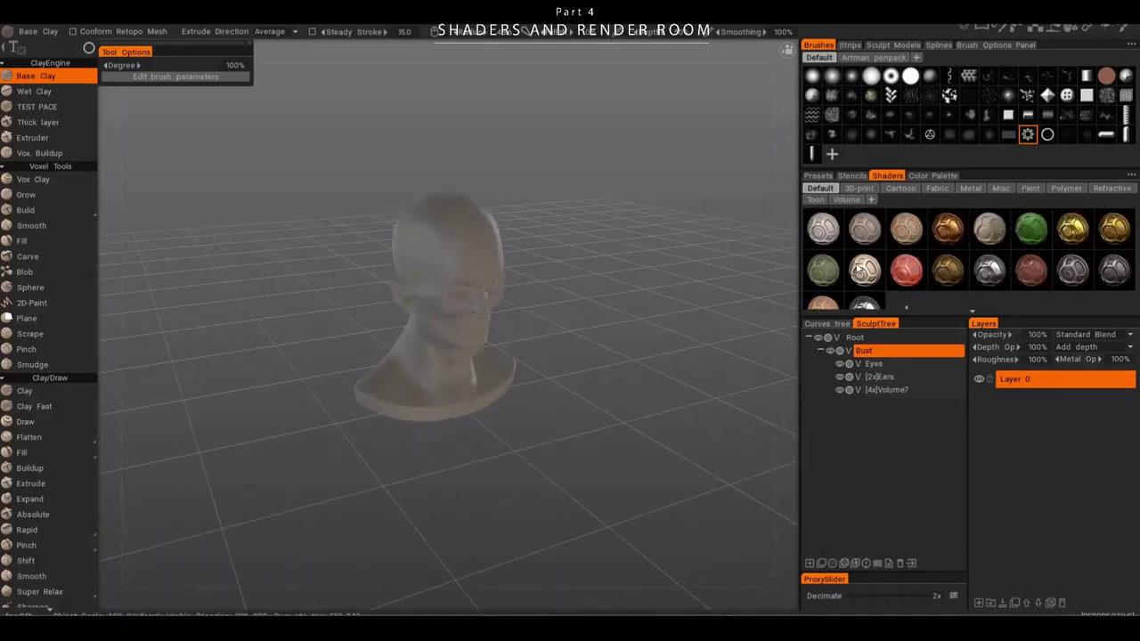
scroll(926, 267, "down", 1)
left_click(948, 252)
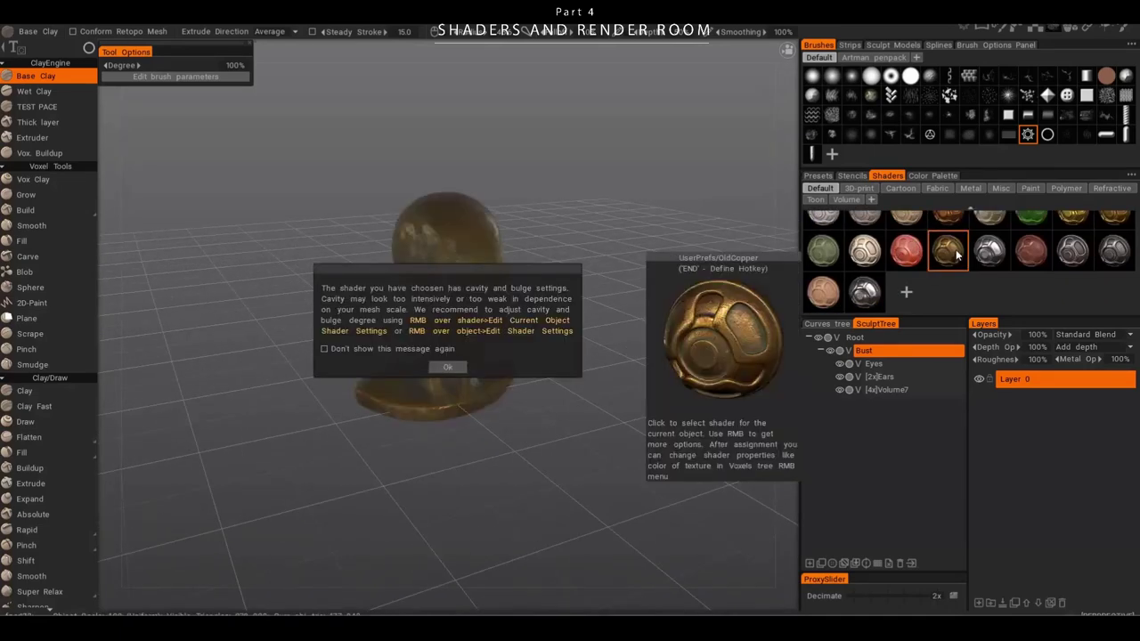
left_click_drag(554, 272, 743, 117)
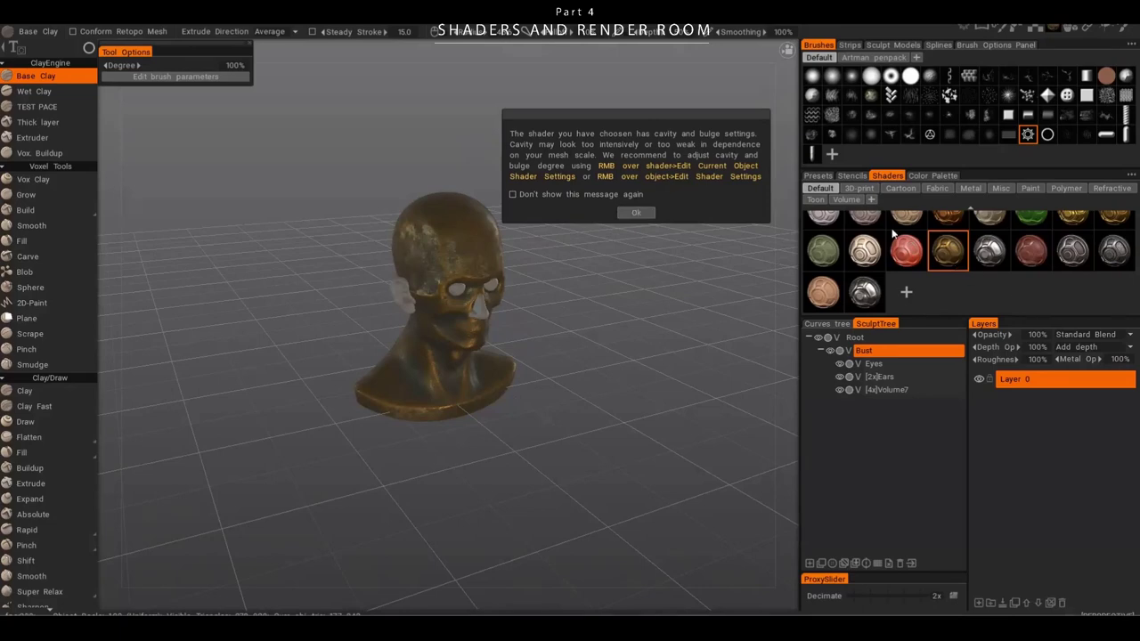
left_click(644, 215)
- Examine the copper surface on the bust's head and neck up close, and choose a small soft round brush alpha
left_click_drag(644, 217, 337, 291)
right_click_drag(338, 286, 369, 312, "alt")
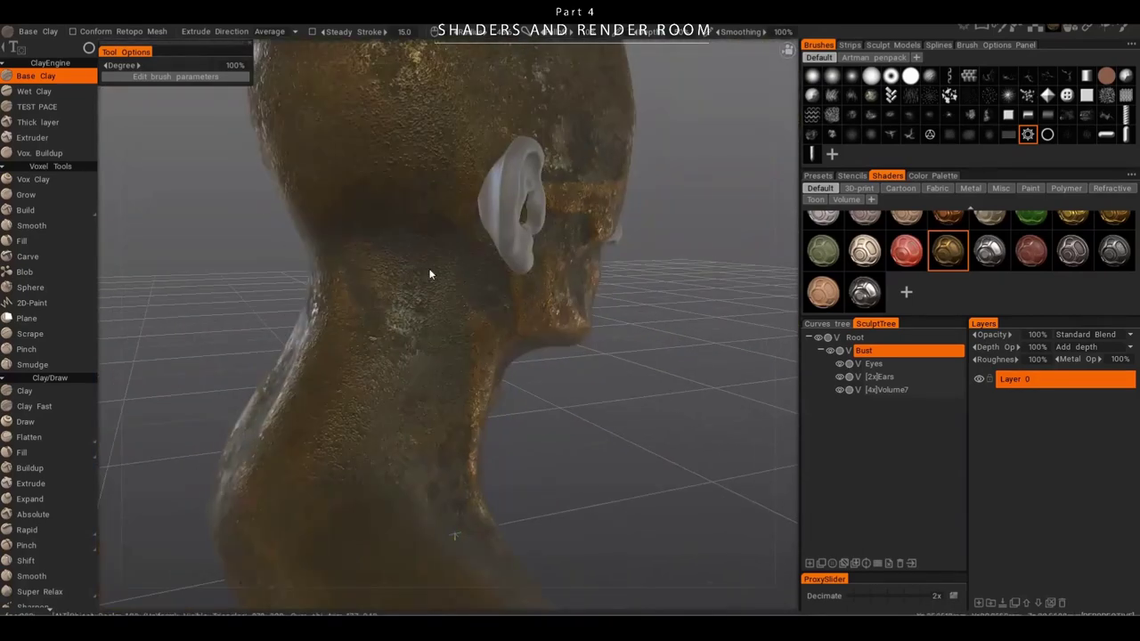
left_click_drag(430, 270, 457, 267, "alt")
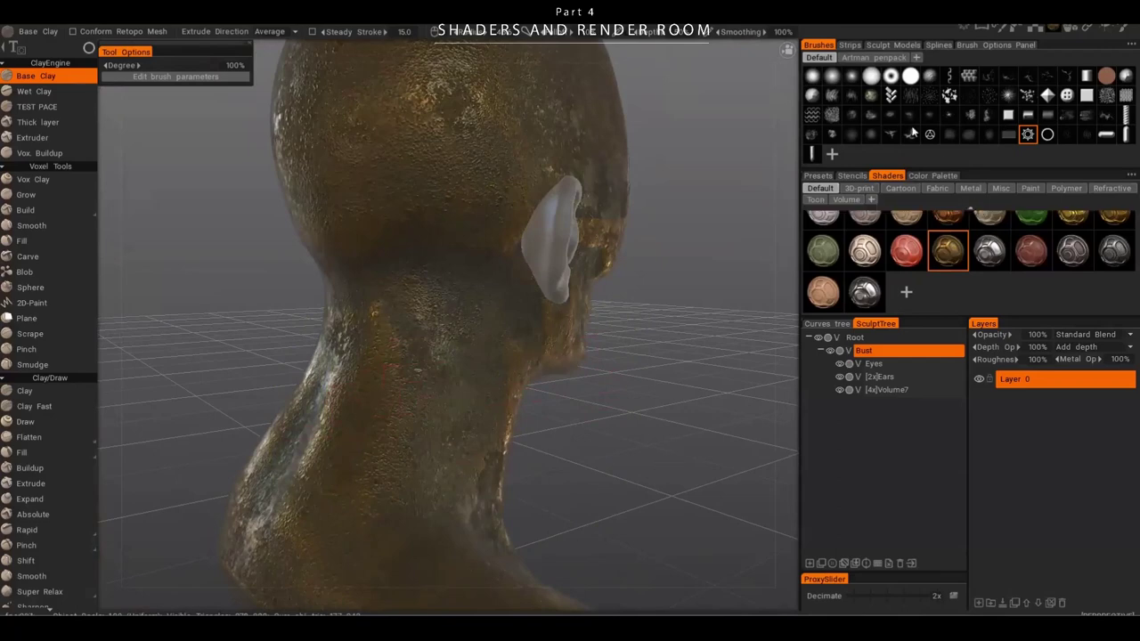
left_click(851, 75)
left_click(455, 363)
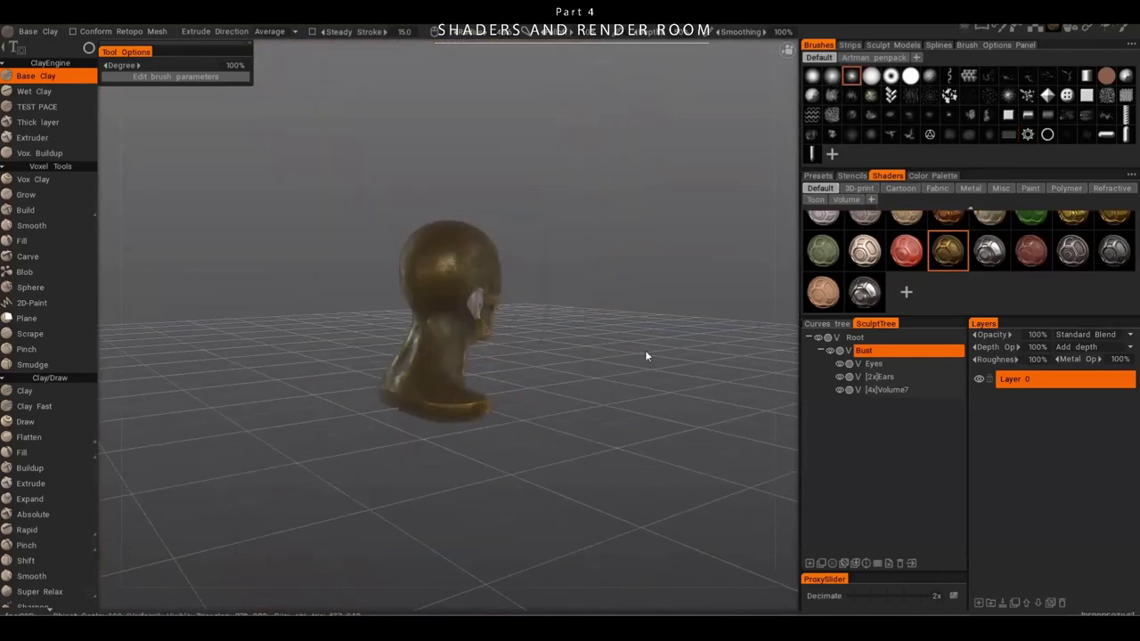
mouse_move(645, 350)
left_mouse_down()
mouse_move(632, 378)
mouse_move(630, 344)
left_mouse_up()
scroll(695, 314, "up", 5)
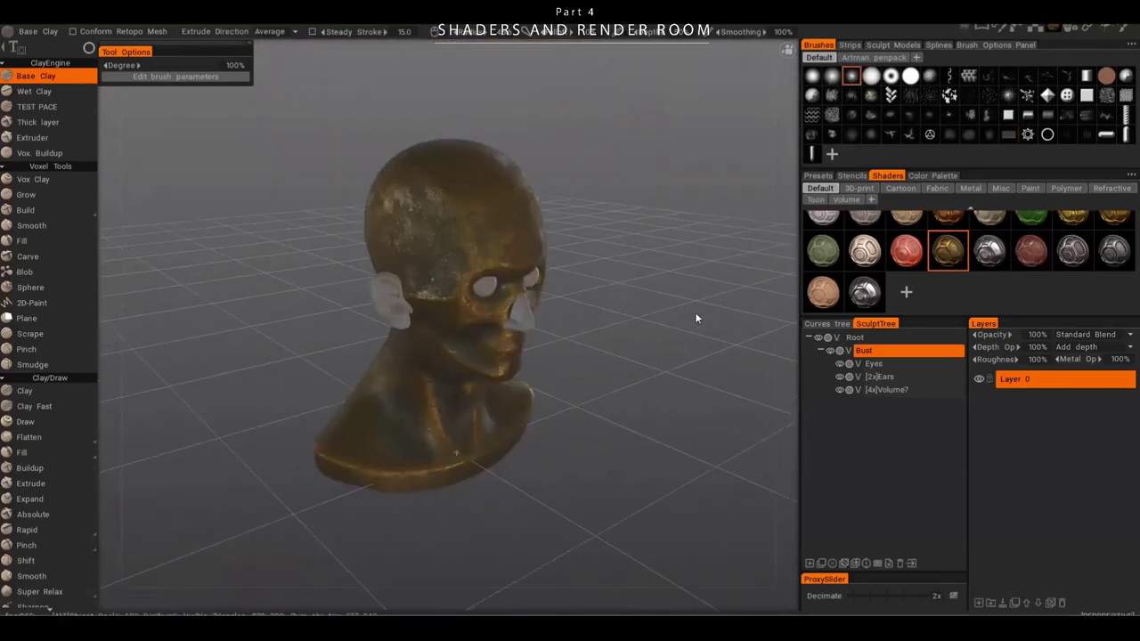
- Apply the OldCopper shader to the Eyes volume
scroll(683, 312, "down", 2)
left_click(898, 366)
left_click(948, 250)
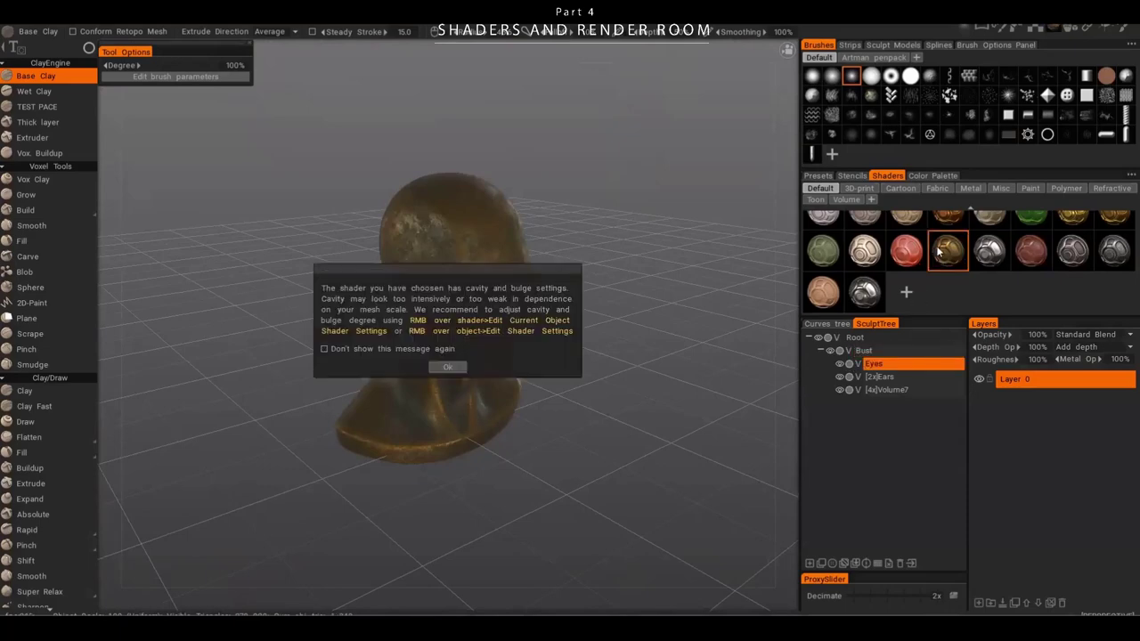
key("Return")
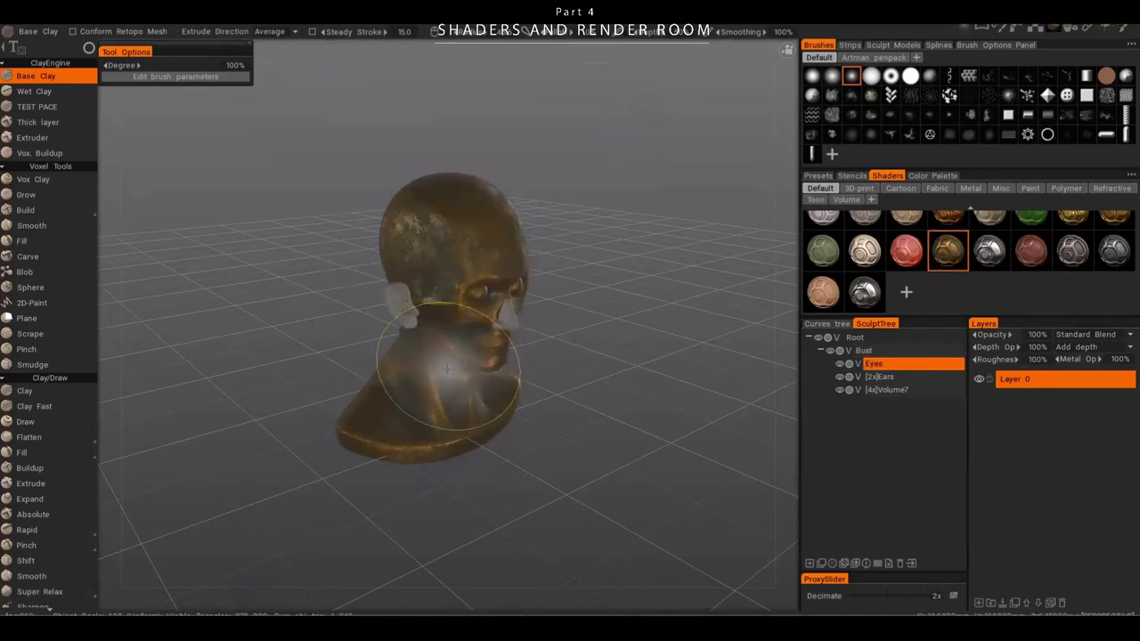
- Apply the OldCopper shader to Volume7 and the Ears volume, and view the bust from the side
left_click(904, 389)
left_click(915, 376)
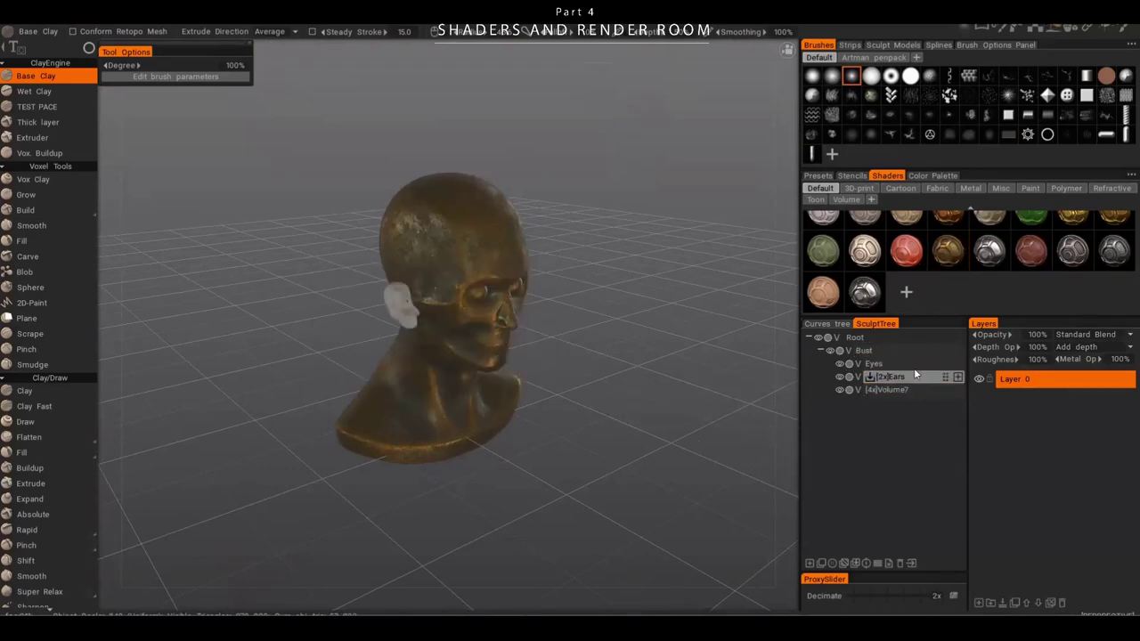
left_click(947, 250)
scroll(730, 350, "down", 3)
left_click_drag(713, 352, 766, 245, "alt")
scroll(493, 351, "up", 5)
scroll(538, 362, "down", 2)
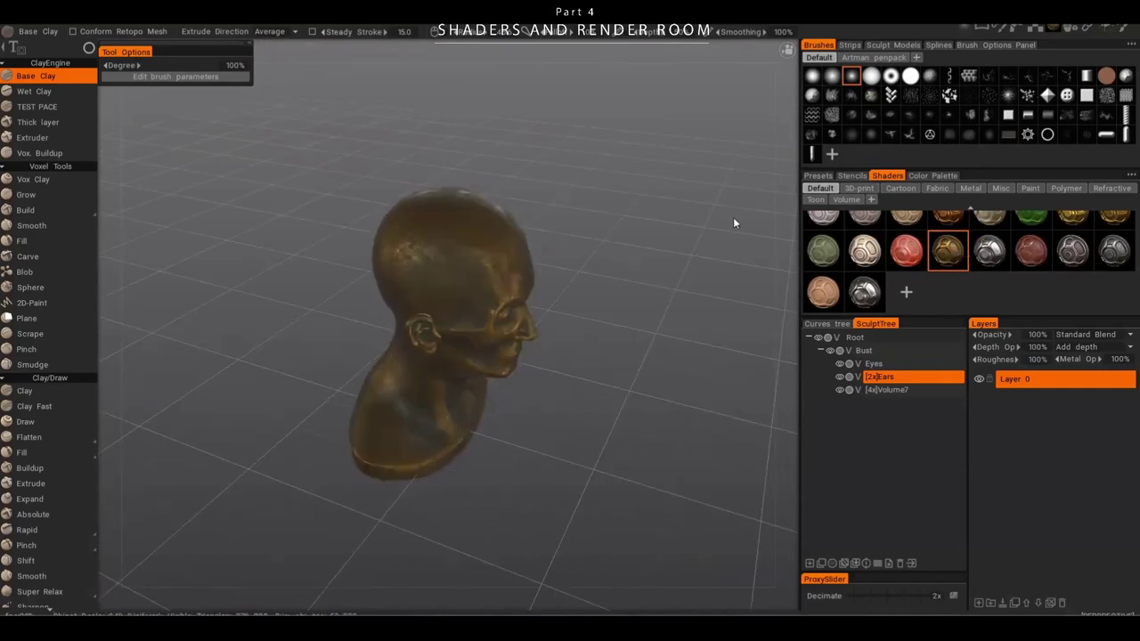
- In the OldCopper shader settings, toggle gloss modulation off and on, and enable color and metalness modulation by texture
right_click(949, 254)
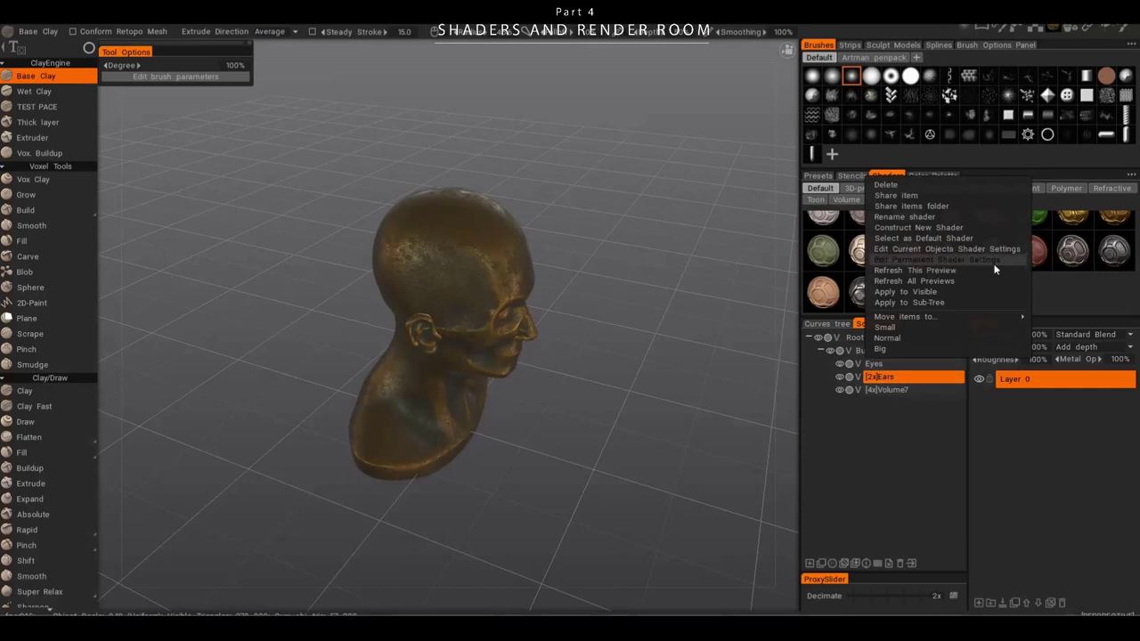
left_click(992, 258)
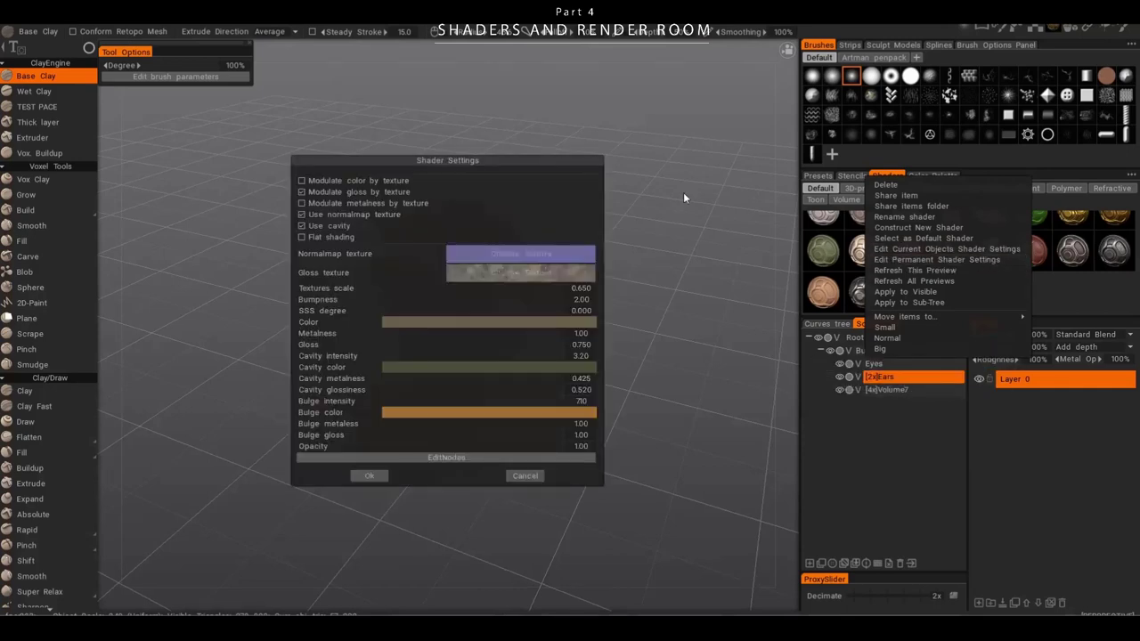
left_click_drag(502, 160, 801, 141)
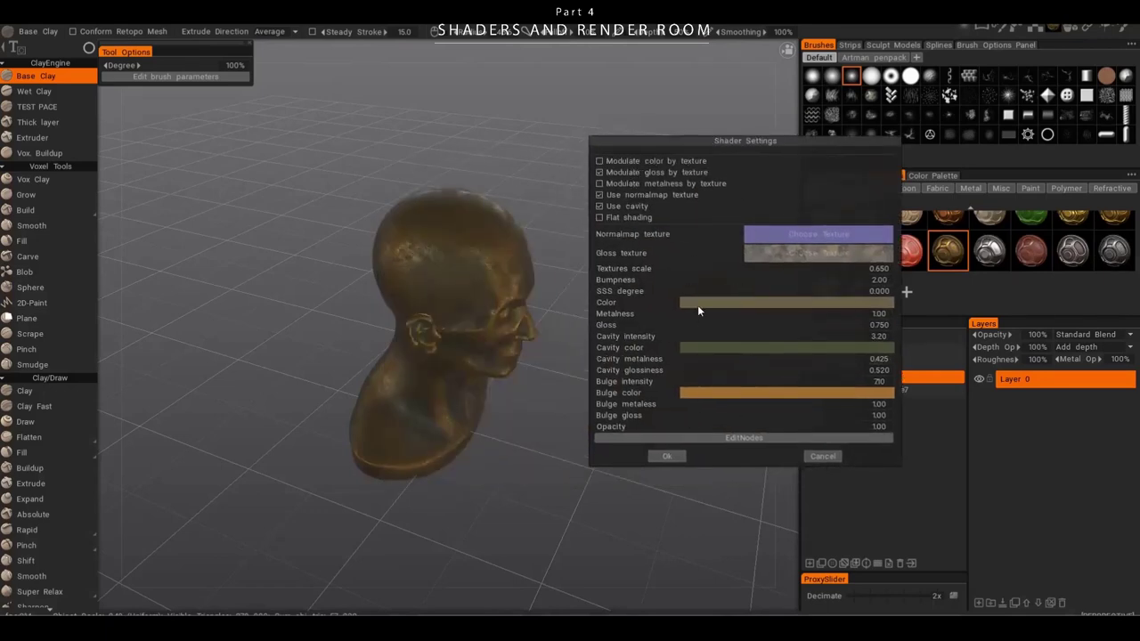
left_click(629, 172)
left_click(629, 163)
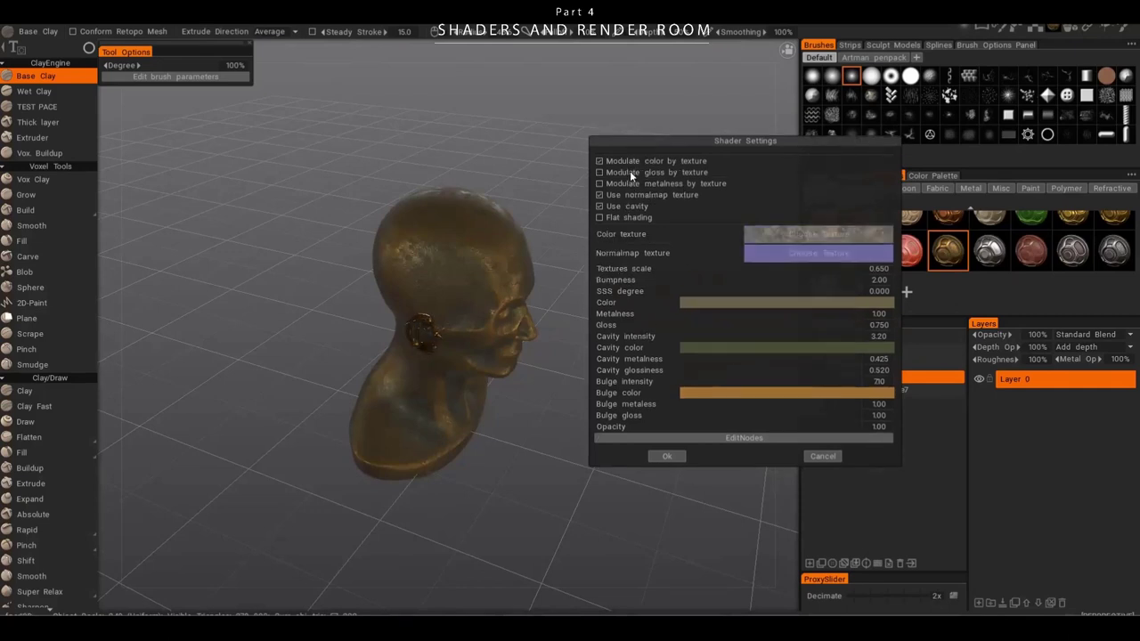
left_click(636, 172)
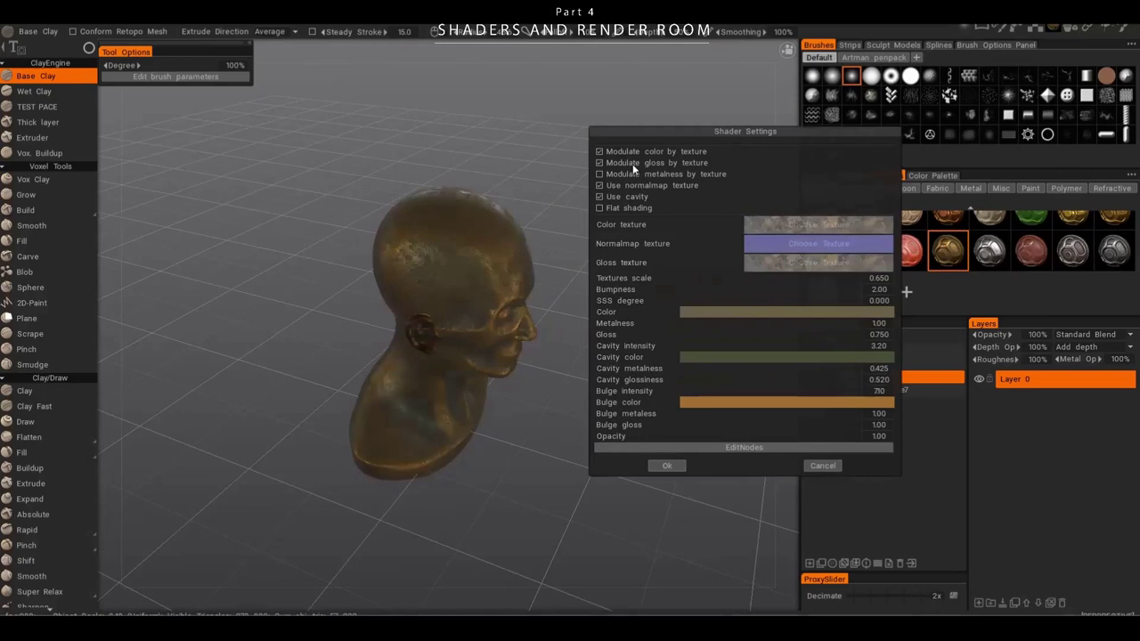
left_click(634, 174)
left_click_drag(460, 353, 467, 313, "alt")
right_click_drag(467, 313, 457, 393, "alt")
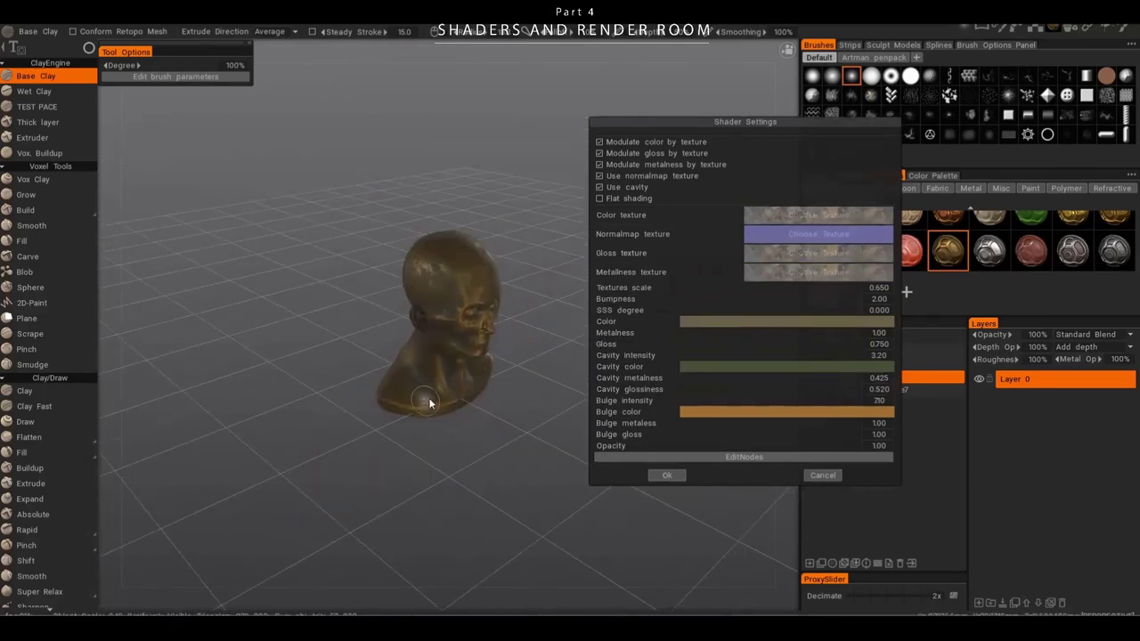
left_click_drag(503, 390, 506, 372, "alt")
scroll(505, 367, "up", 3)
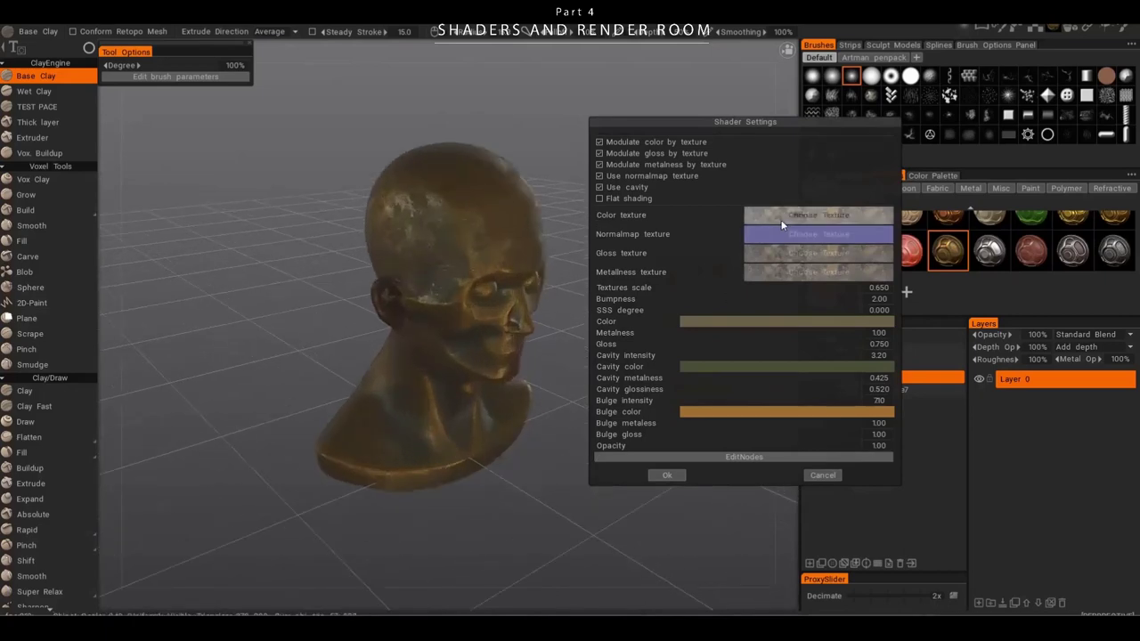
left_click(821, 218)
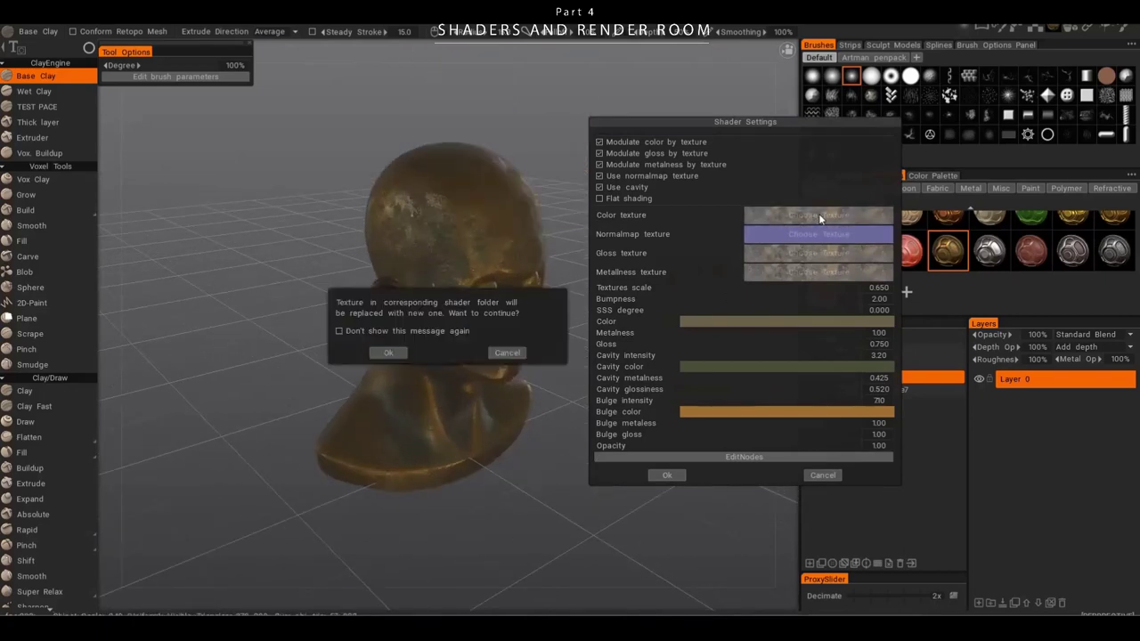
left_click(507, 353)
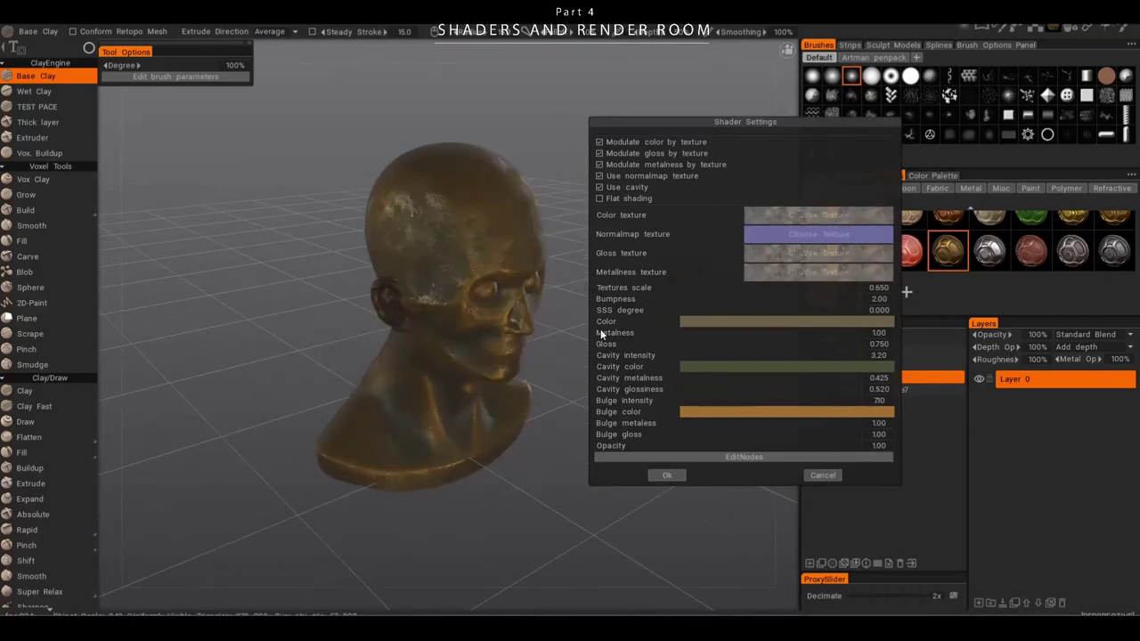
left_click_drag(523, 318, 396, 206)
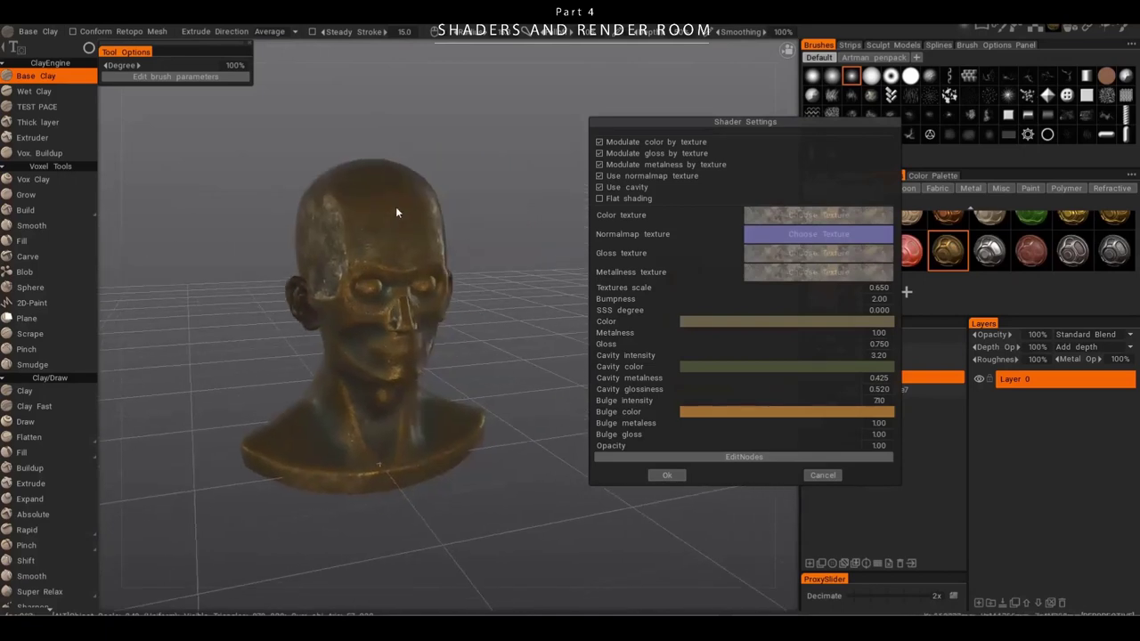
left_click(788, 216)
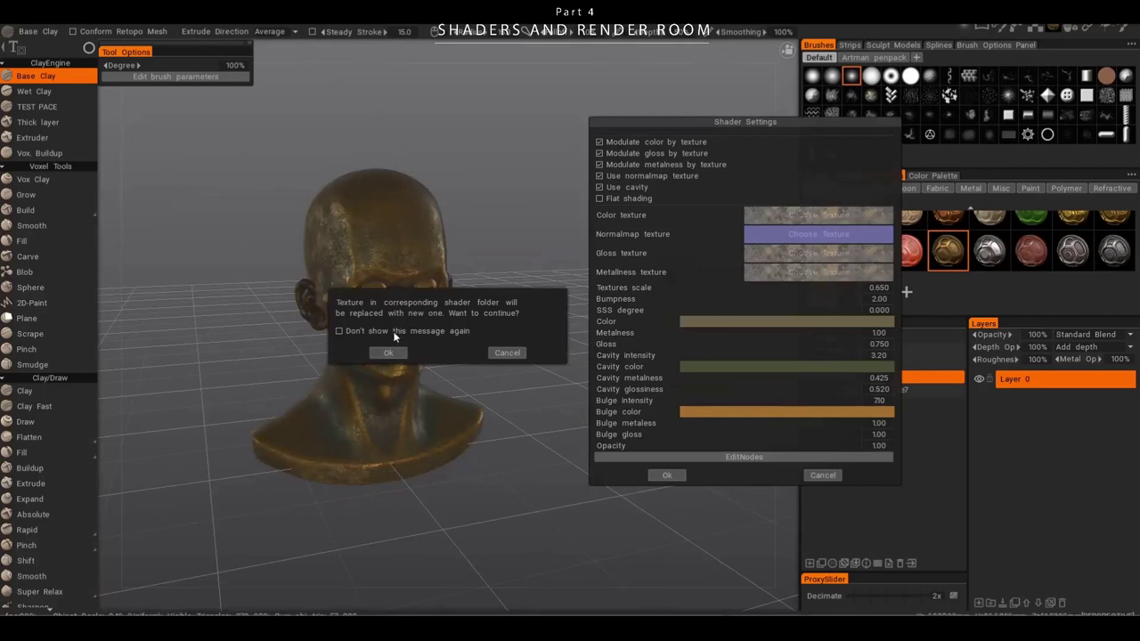
left_click(516, 352)
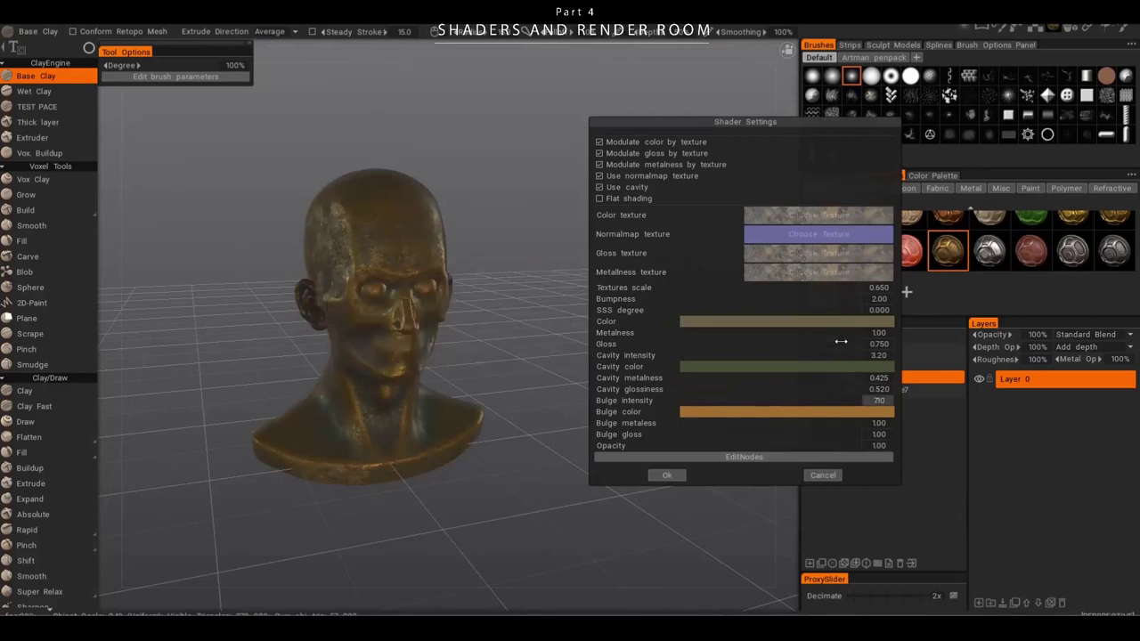
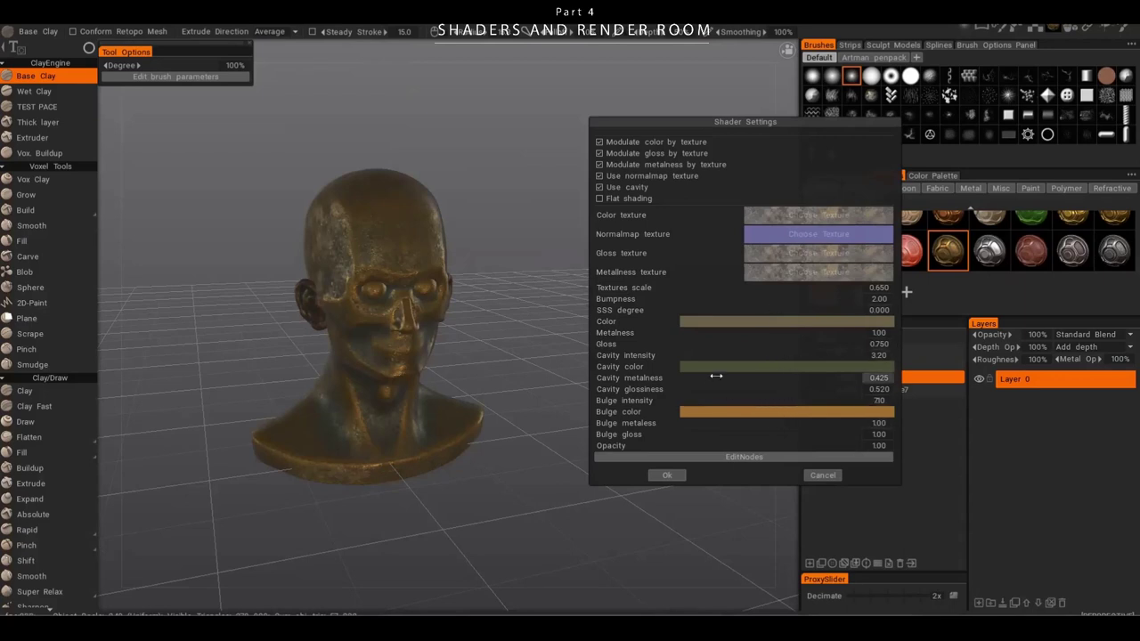
- Set the shader's cavity color to a light blue with hue 225, saturation 66% and lightness 75%
left_click_drag(479, 323, 469, 250)
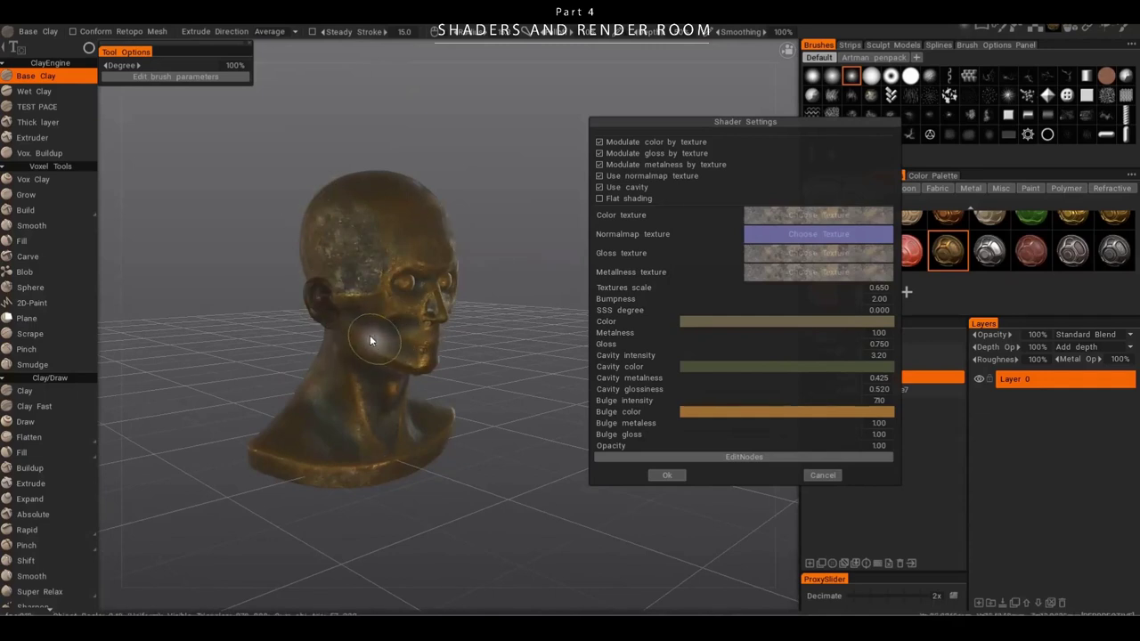
left_click(712, 366)
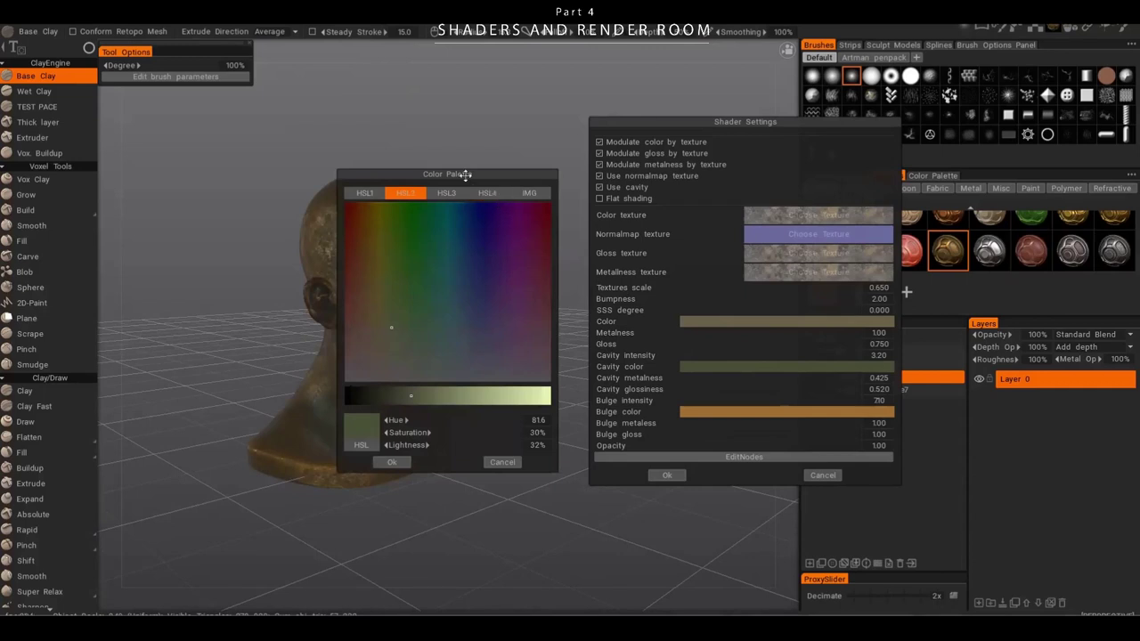
left_click_drag(461, 174, 656, 160)
mouse_move(629, 275)
left_mouse_down()
mouse_move(654, 263)
mouse_move(661, 232)
mouse_move(668, 250)
left_mouse_up()
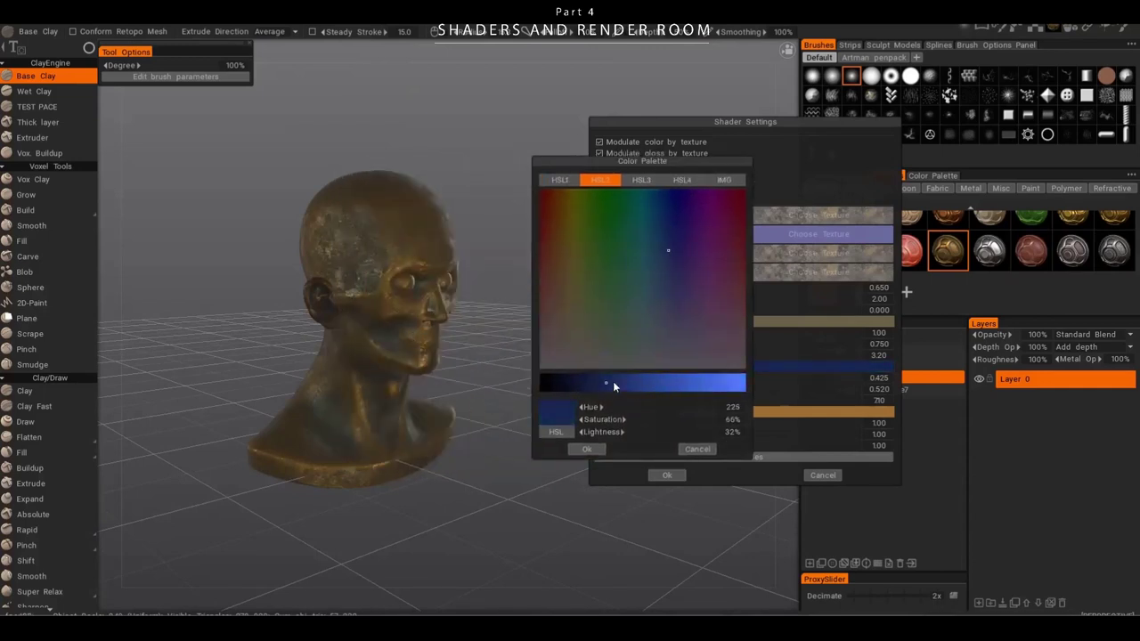
mouse_move(613, 381)
left_mouse_down()
mouse_move(705, 380)
mouse_move(694, 381)
left_mouse_up()
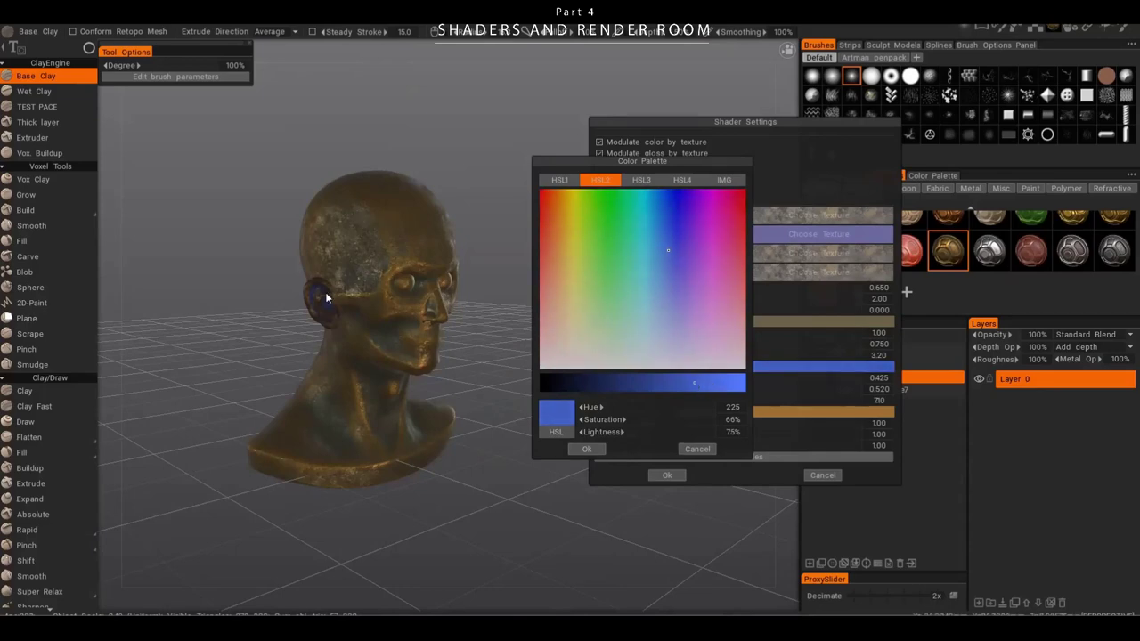
- Check the blue cavities in the ear up close, set the cavity color's lightness to 71% and accept the color
left_click_drag(352, 331, 357, 321, "alt")
right_click_drag(357, 322, 922, 161, "alt")
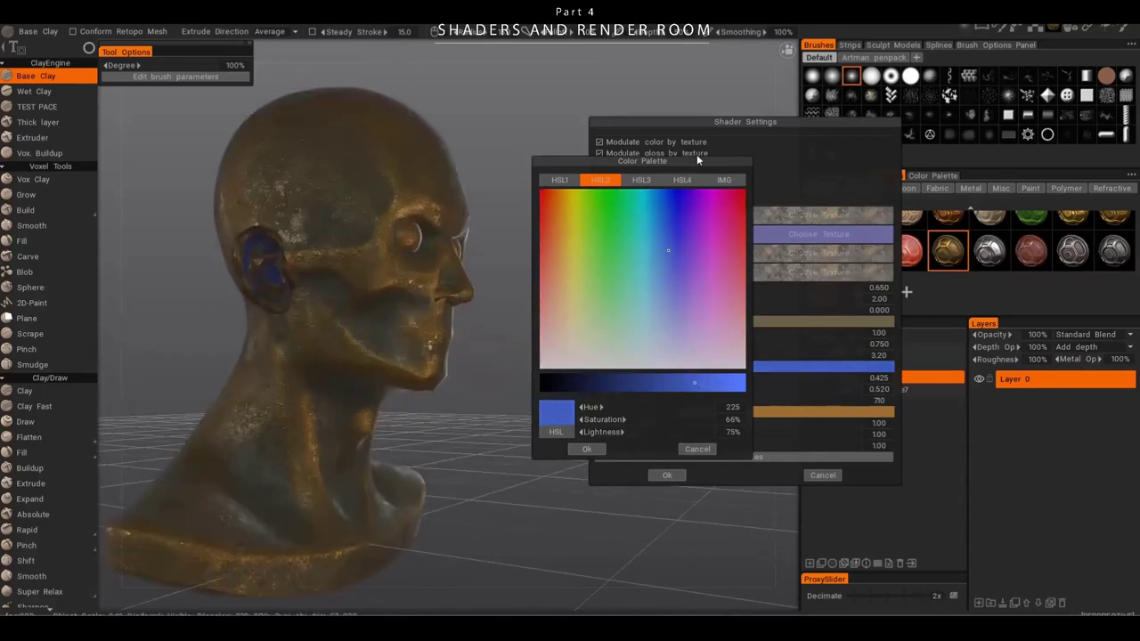
left_click_drag(697, 156, 727, 157)
left_click_drag(506, 282, 508, 293, "alt")
right_click_drag(294, 320, 305, 292, "alt")
middle_click_drag(306, 293, 381, 321, "alt")
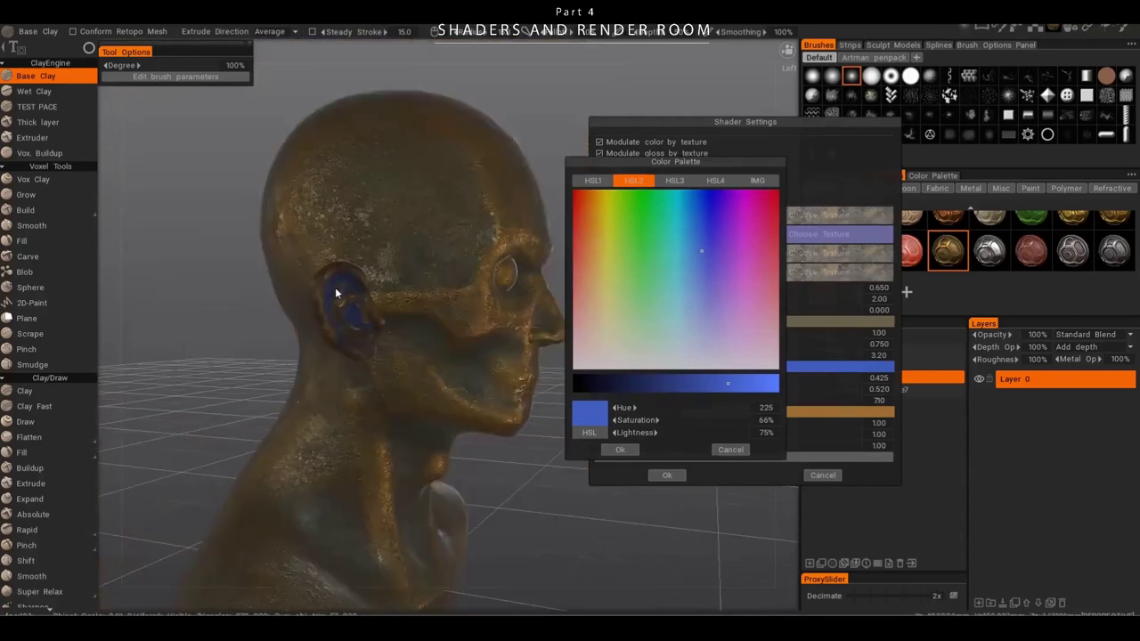
left_click_drag(684, 384, 723, 386)
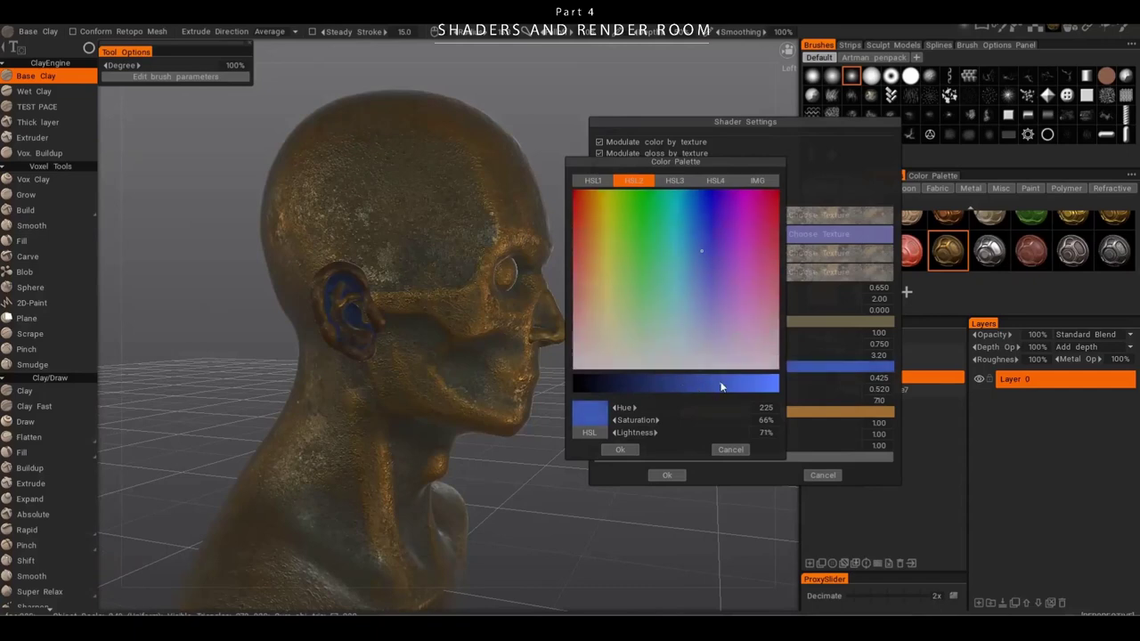
left_click(621, 450)
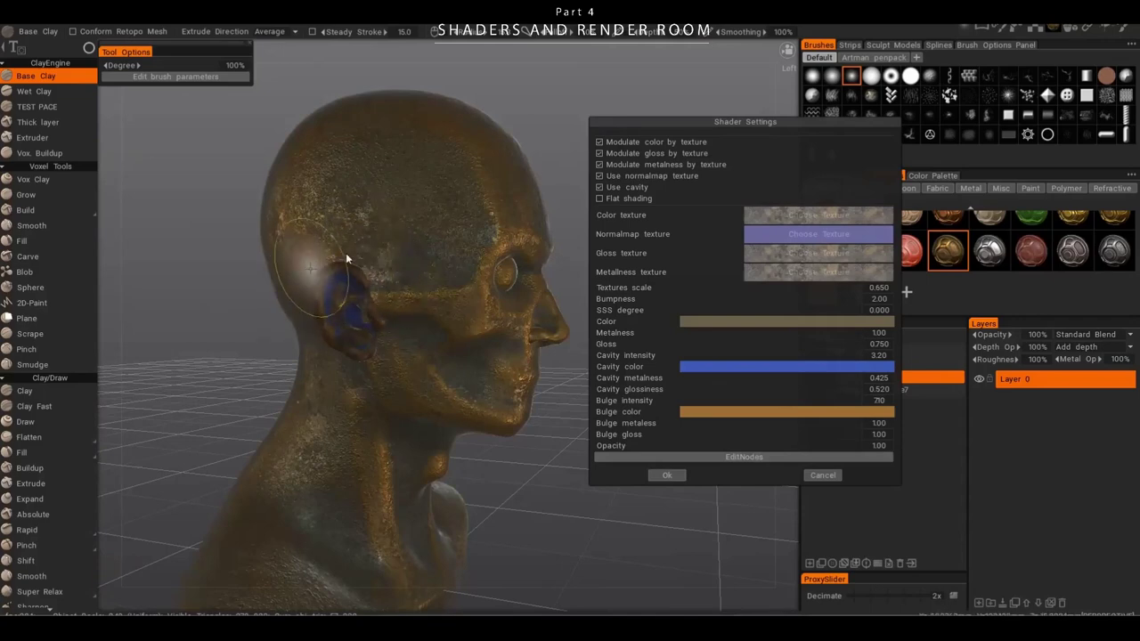
- Set the bulge color to a bright crimson with hue 334 and saturation 93%, and the bulge metalness to 0.810
left_click(796, 412)
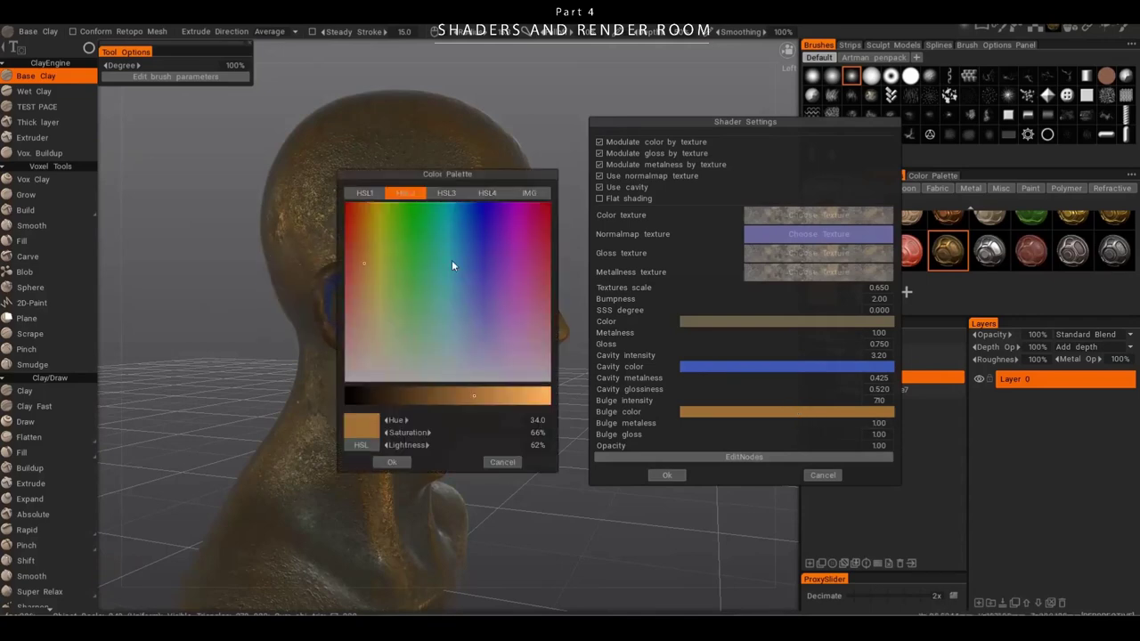
left_click(536, 213)
left_click_drag(529, 176, 706, 173)
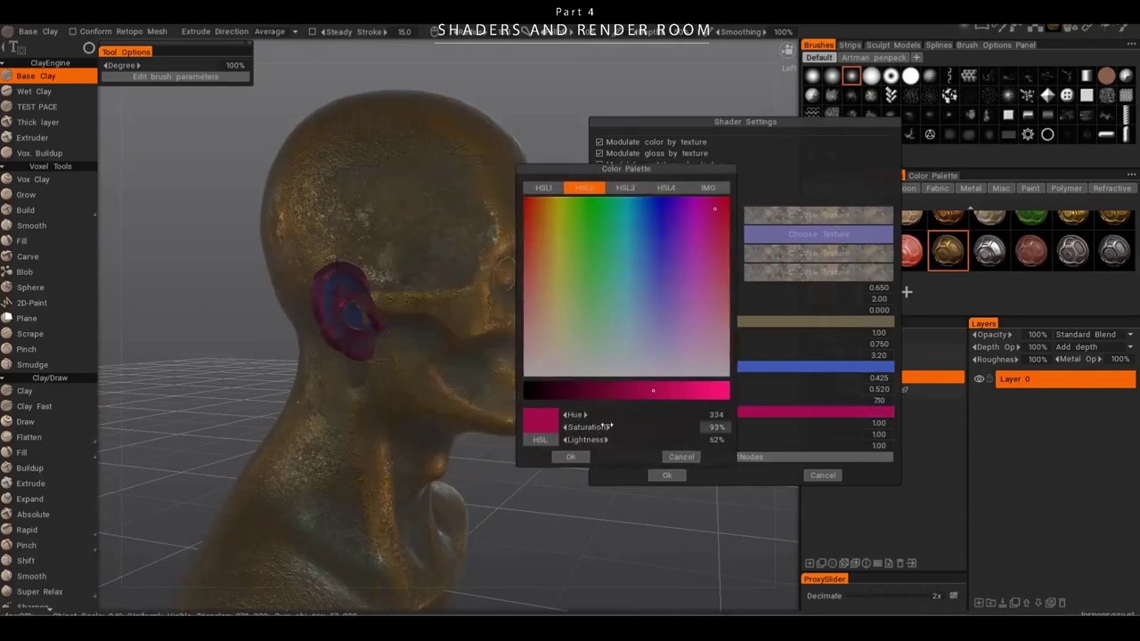
left_click_drag(652, 389, 834, 429)
left_click(577, 457)
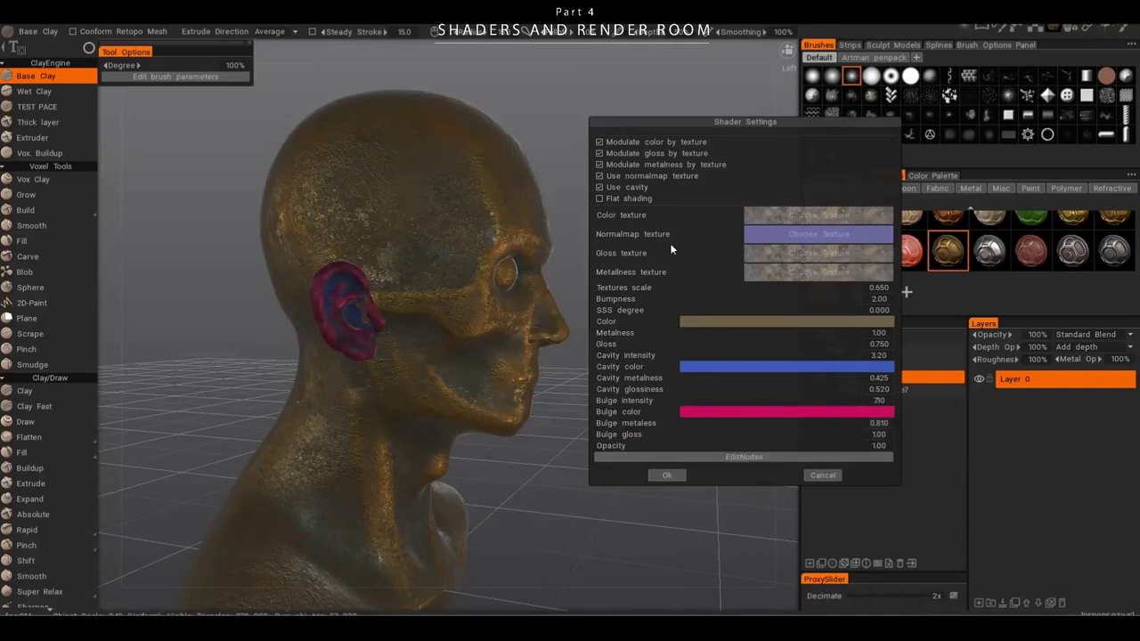
- Adjust the shader's bumpness and accept the shader settings
left_click_drag(663, 299, 895, 294)
left_click_drag(805, 328, 820, 307)
left_click(667, 474)
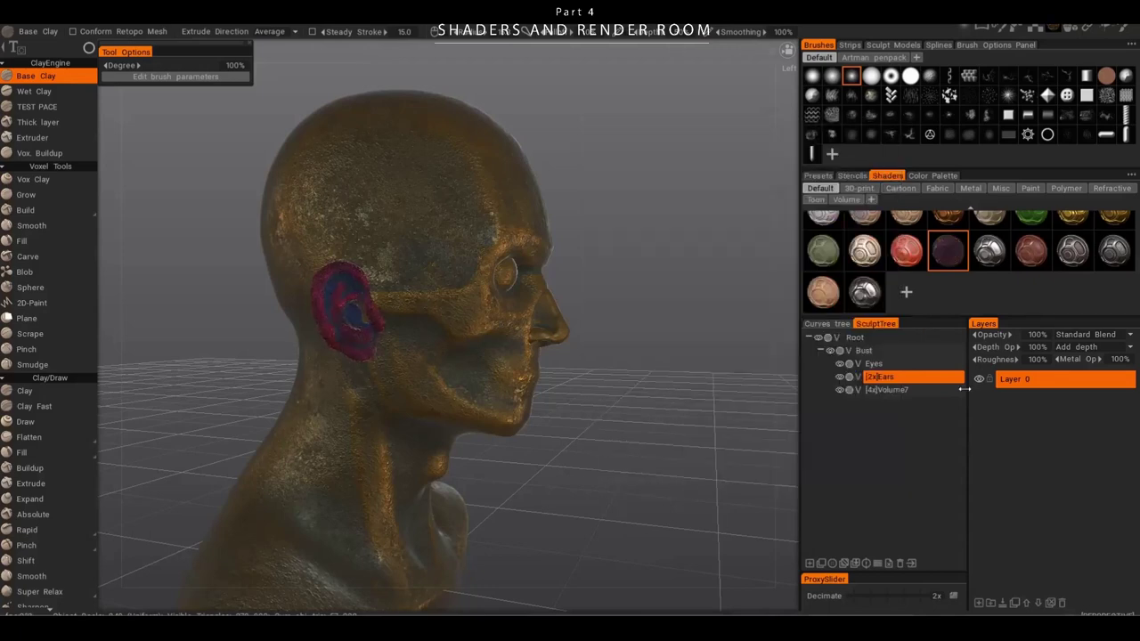
- Apply the recolored OldCopper shader to Volume7 and to the Bust volume
mouse_move(953, 258)
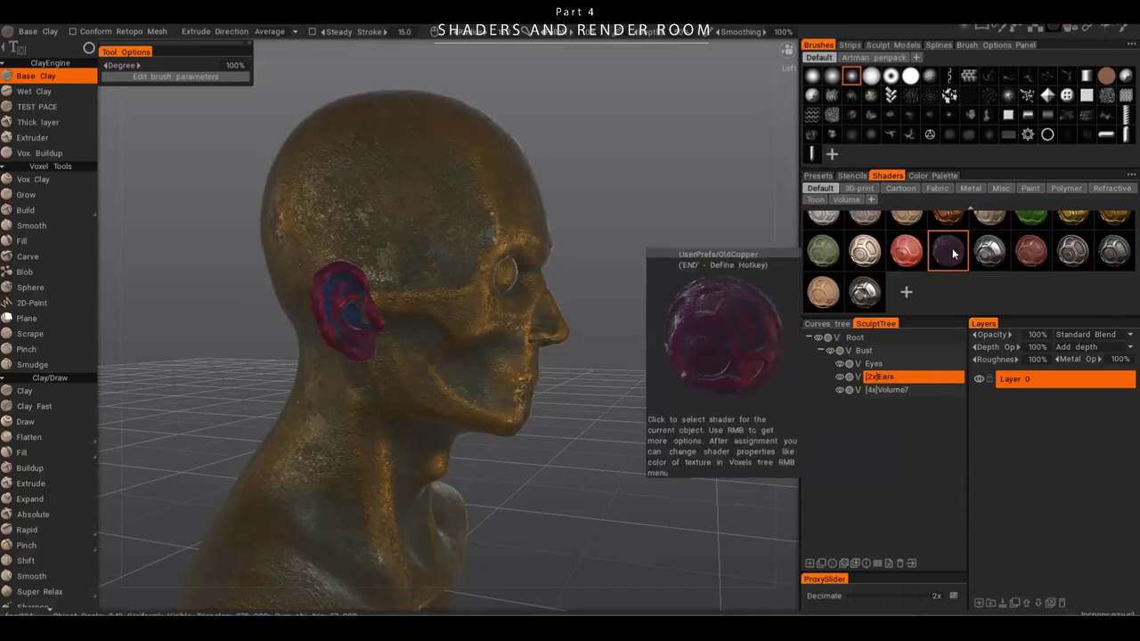
right_click(945, 254)
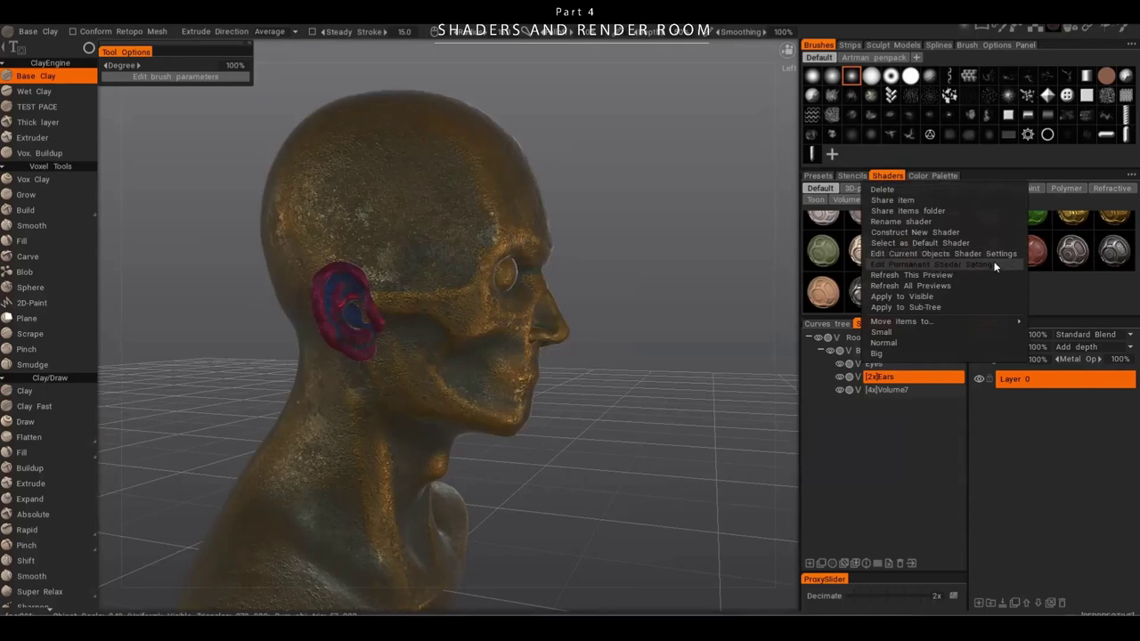
left_click_drag(637, 408, 598, 377, "alt")
right_click_drag(598, 378, 575, 377, "alt")
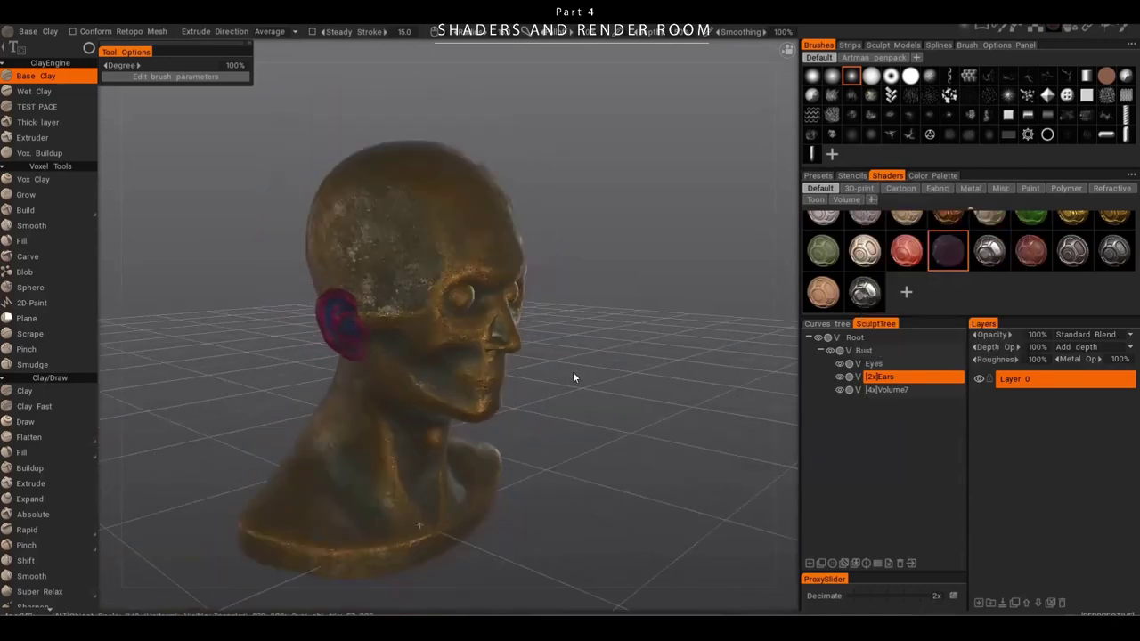
mouse_move(573, 374)
left_mouse_down()
mouse_move(593, 386)
mouse_move(642, 374)
left_mouse_up()
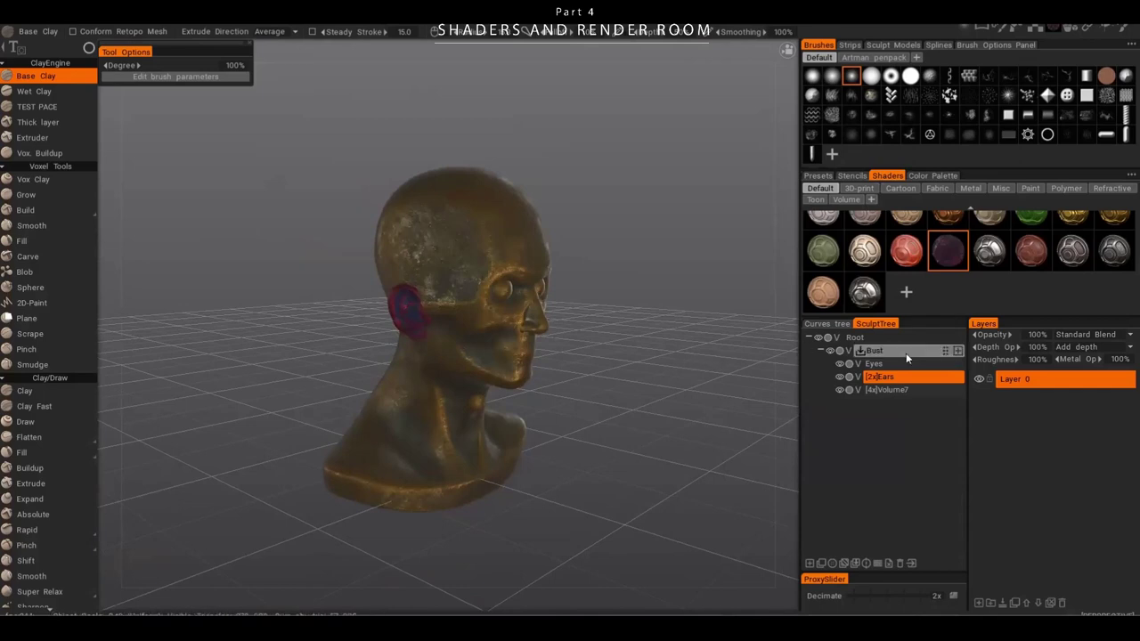
left_click(895, 389)
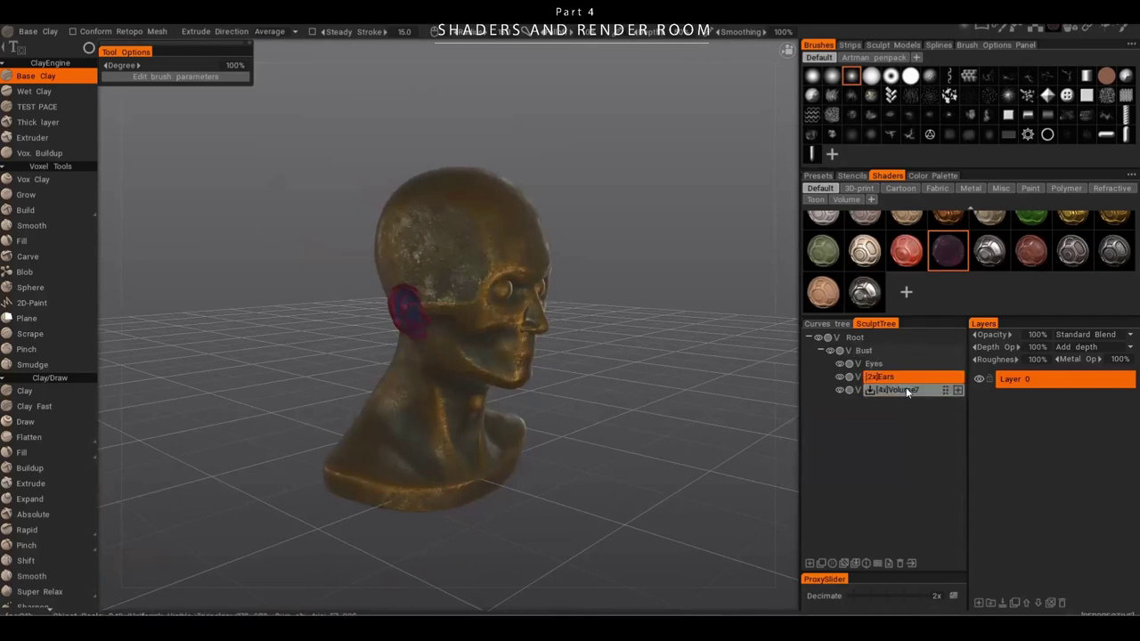
left_click(949, 254)
left_click(448, 367)
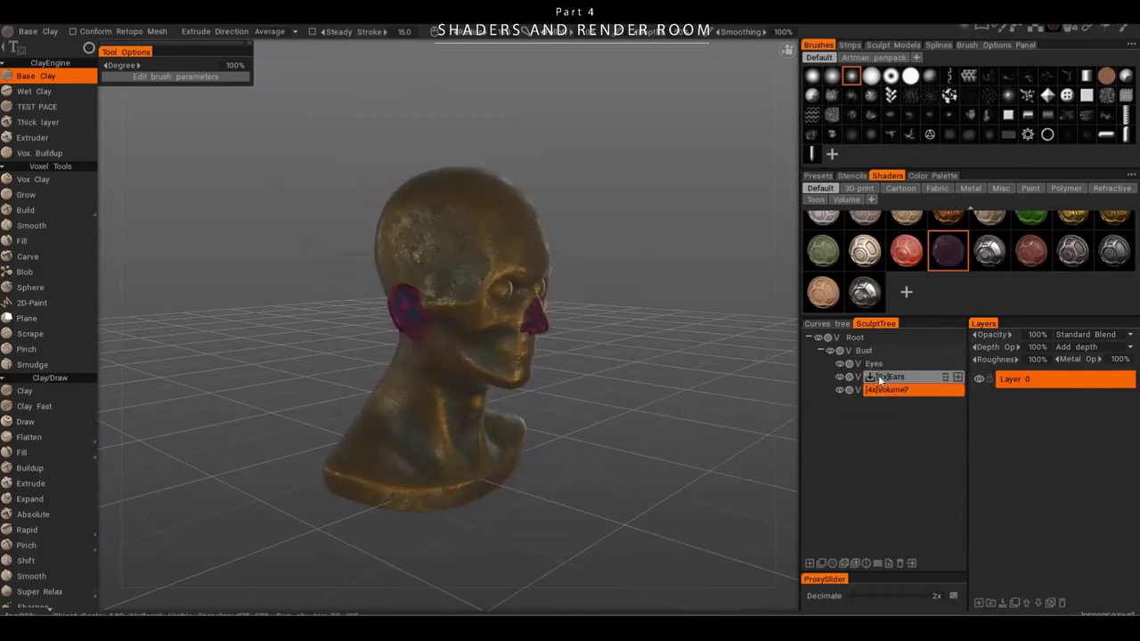
left_click(864, 350)
left_click(950, 252)
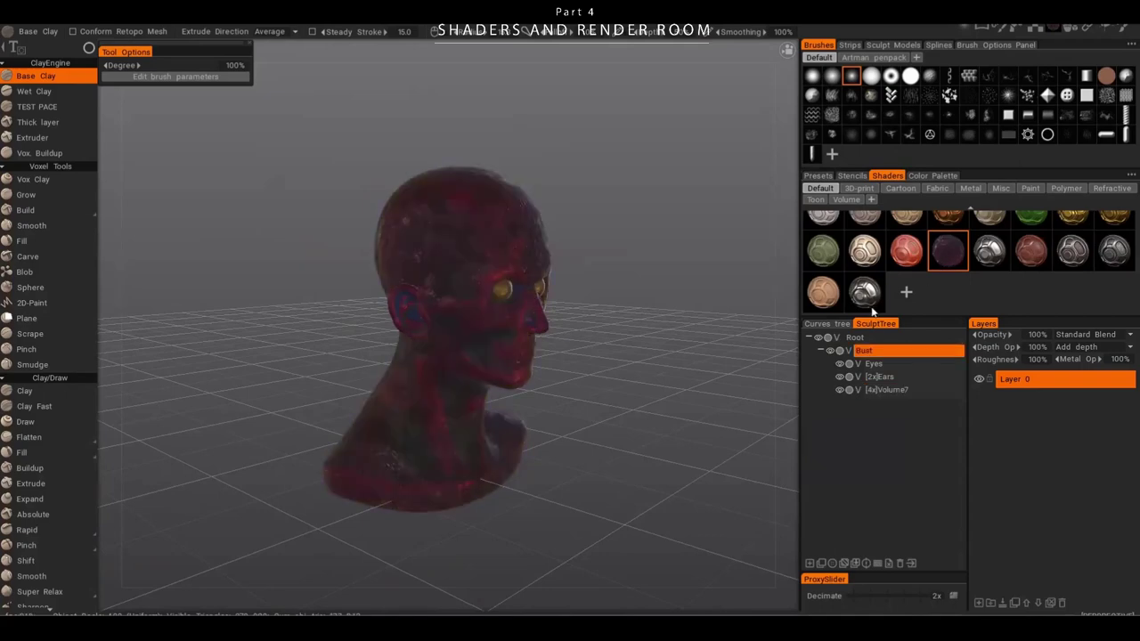
- Examine the recolored shader on the bust's face, eyes and neck from several angles and distances
left_click_drag(700, 358, 655, 353)
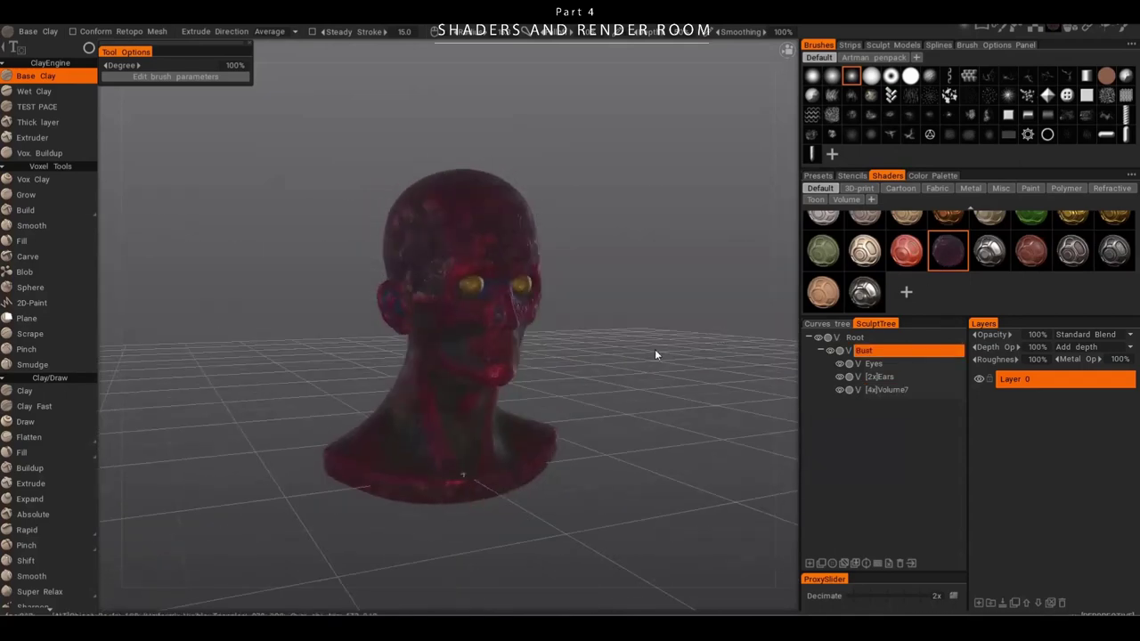
scroll(1001, 278, "up", 1)
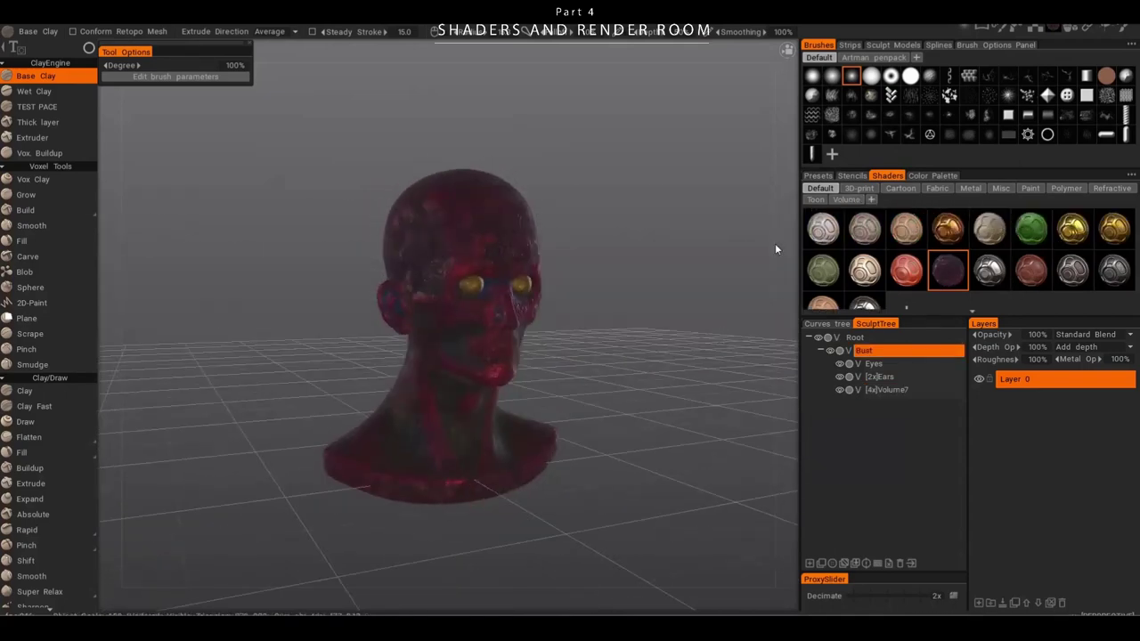
scroll(730, 356, "up", 5)
scroll(772, 346, "down", 5)
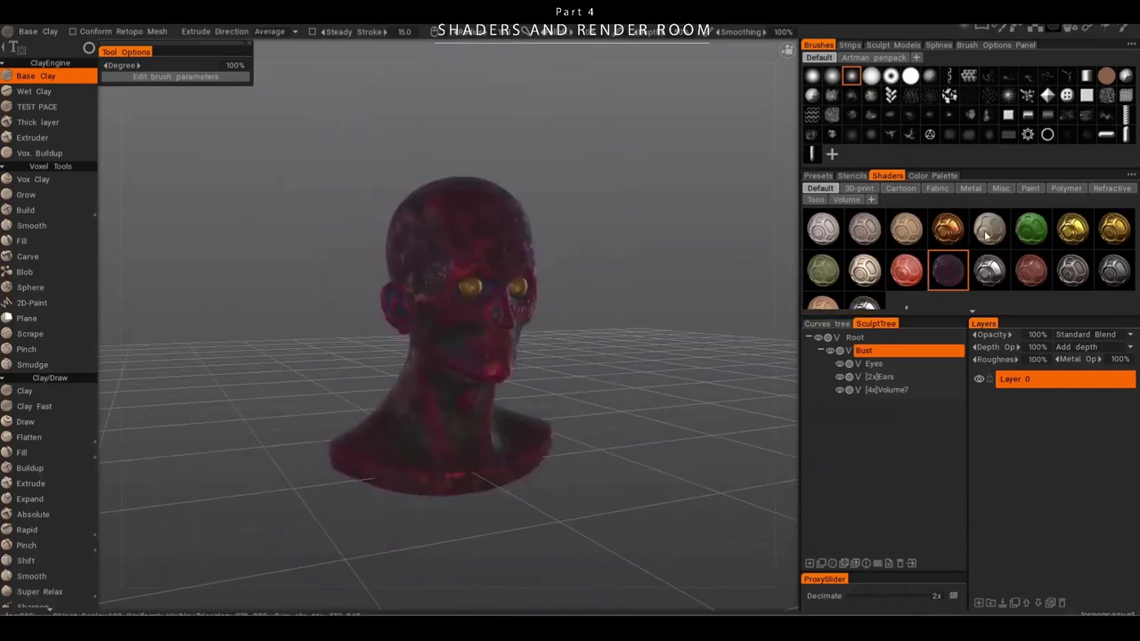
scroll(989, 268, "down", 1)
scroll(989, 268, "up", 1)
mouse_move(578, 267)
left_mouse_down()
mouse_move(593, 271)
mouse_move(549, 259)
left_mouse_up()
scroll(609, 298, "up", 6)
scroll(609, 297, "down", 3)
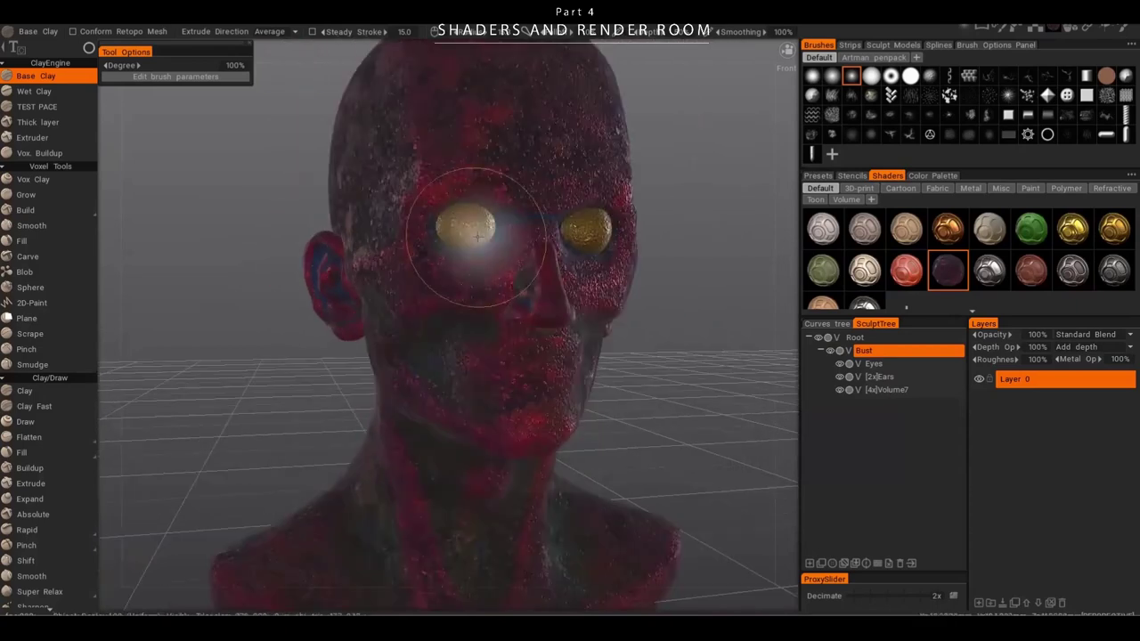
scroll(522, 261, "down", 3)
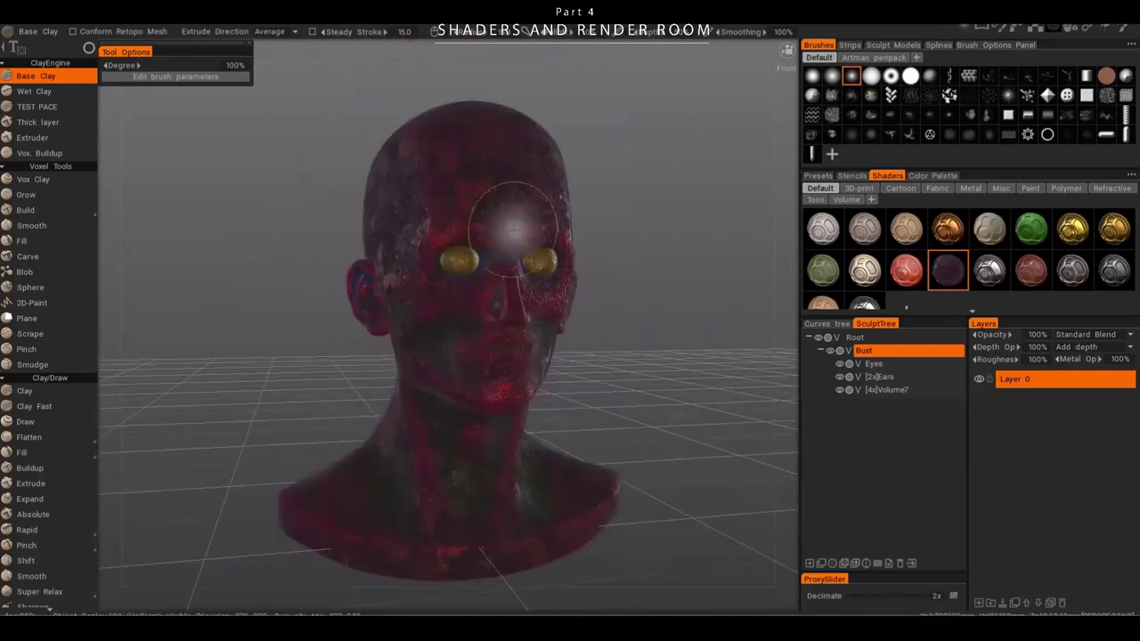
scroll(545, 265, "down", 2)
left_click_drag(565, 283, 603, 297, "alt")
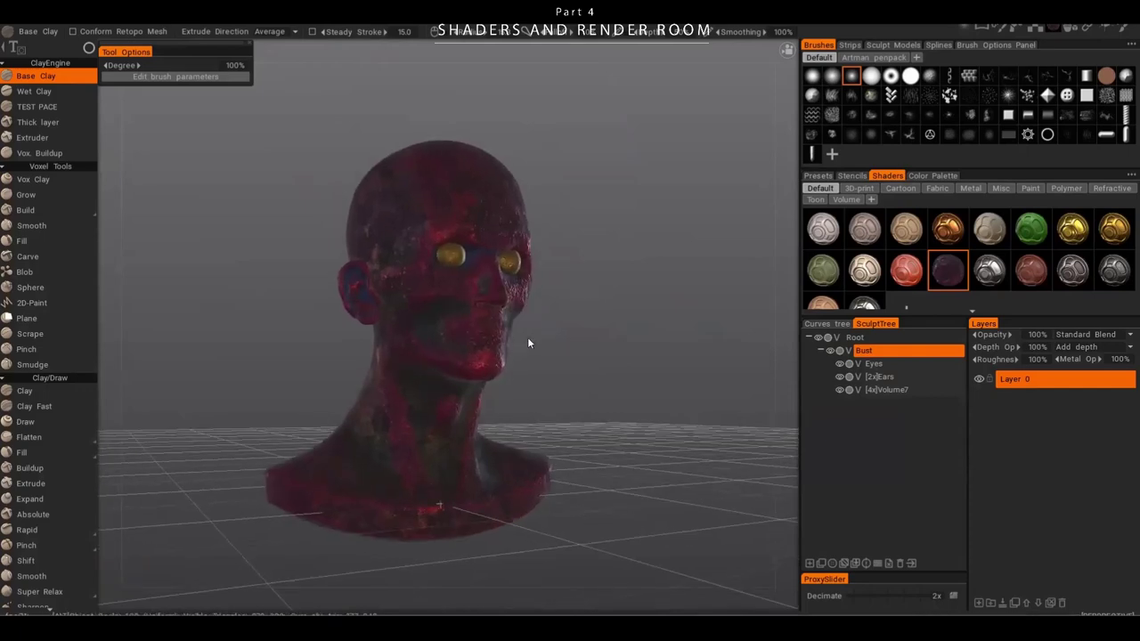
scroll(528, 336, "down", 5)
left_click_drag(527, 336, 456, 372, "alt")
scroll(473, 364, "up", 3)
right_click_drag(473, 364, 484, 356, "alt")
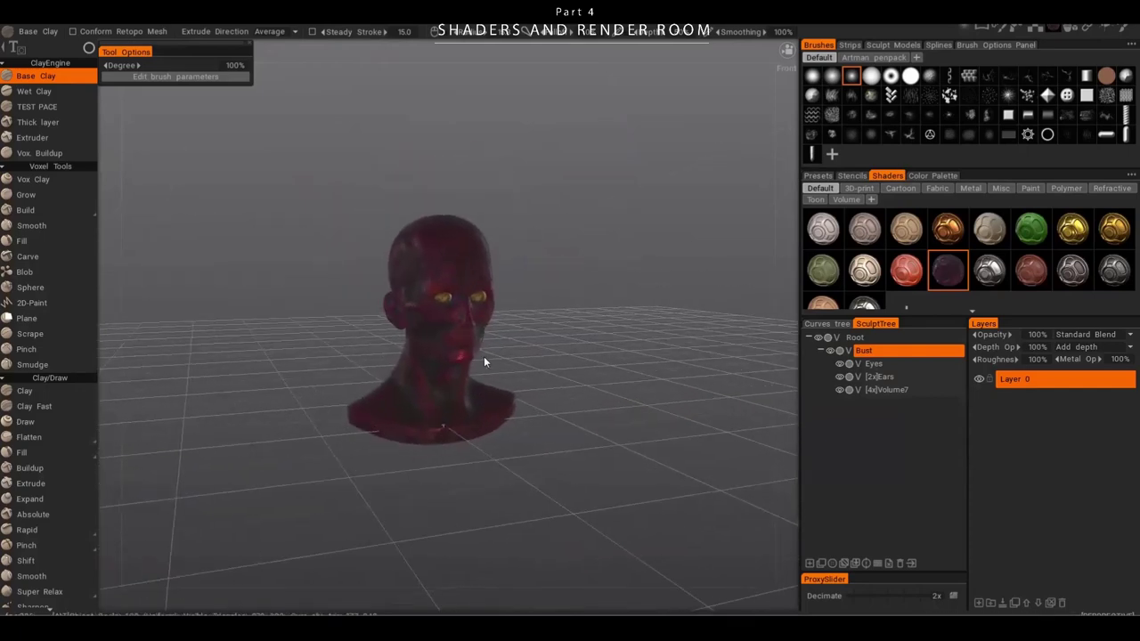
- Try the green and tan shaders on the Bust volume, and apply the shiny orange copper shader to it
left_click(1033, 233)
left_click(913, 233)
left_click(950, 231)
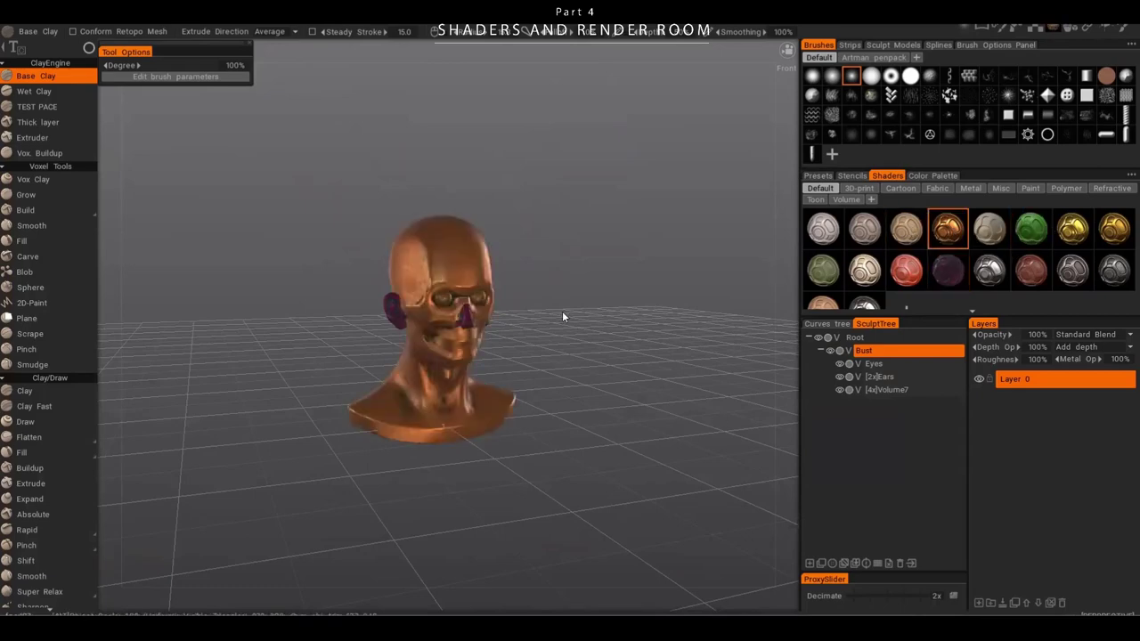
- Apply the shiny orange copper shader to the Eyes, Volume7 and Ears volumes of the bust
left_click_drag(562, 311, 626, 193)
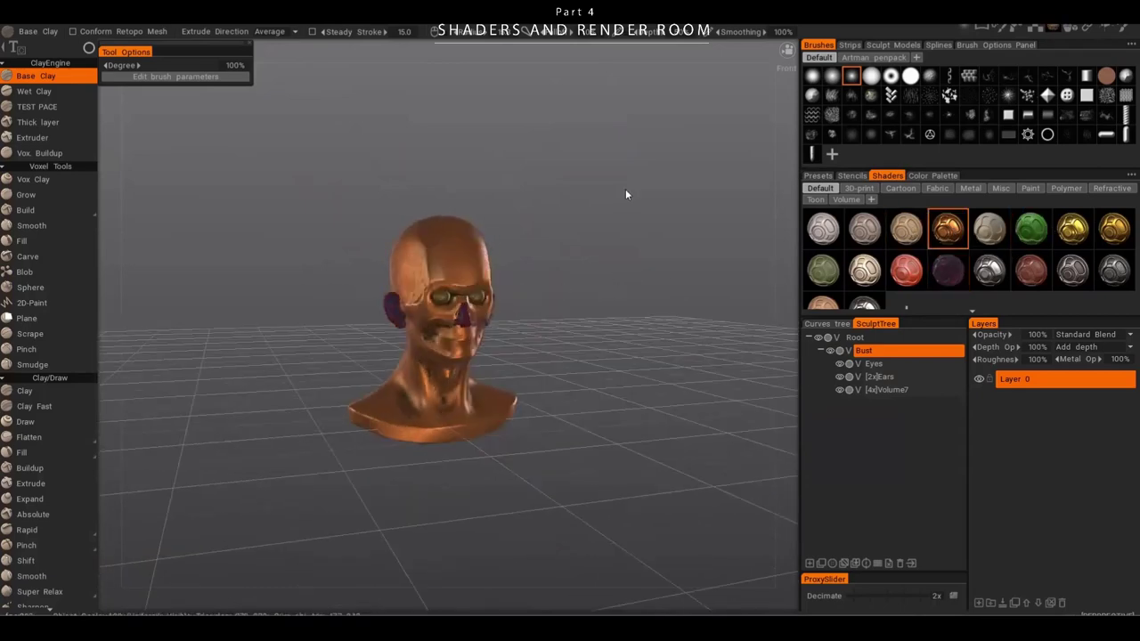
left_click(893, 366)
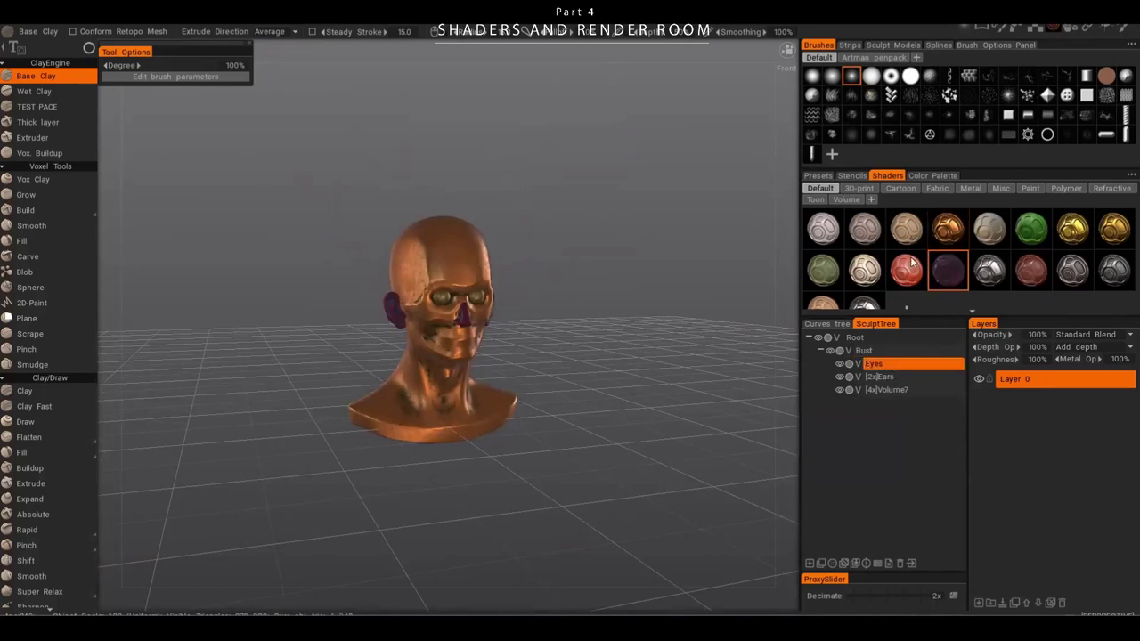
left_click(946, 228)
left_click(924, 386)
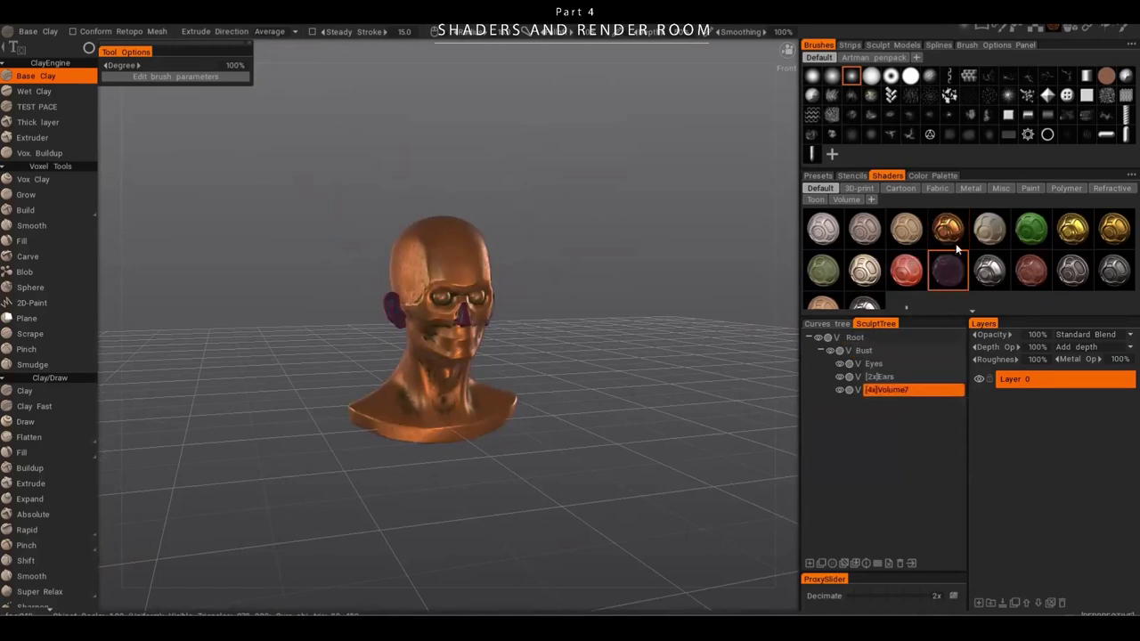
left_click(947, 229)
left_click(937, 379)
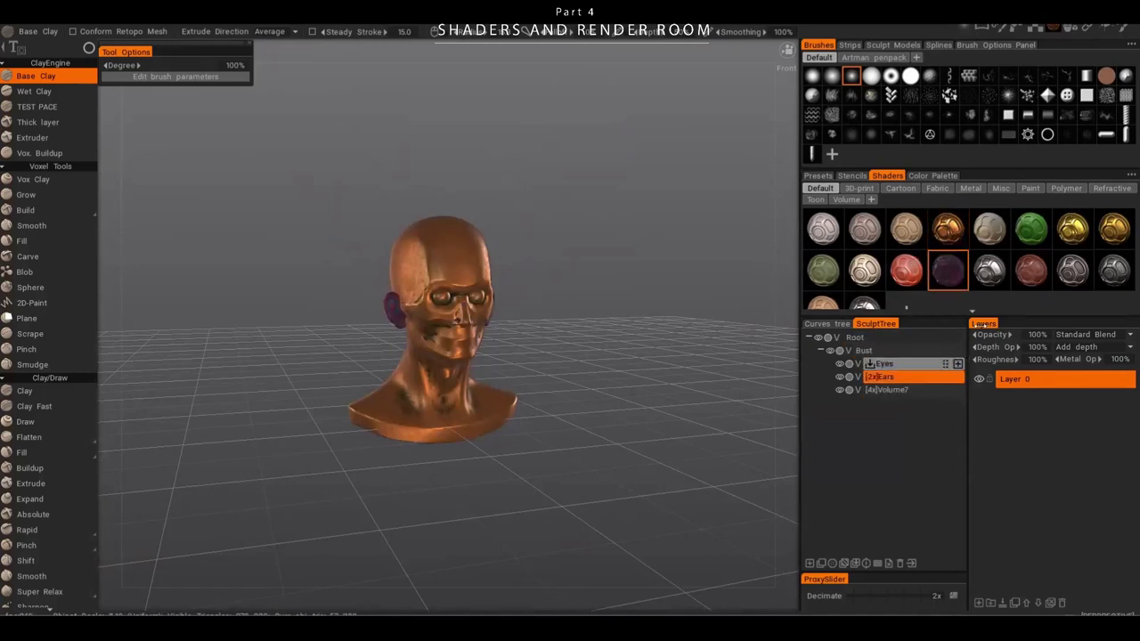
left_click(953, 233)
left_click_drag(566, 385, 573, 346)
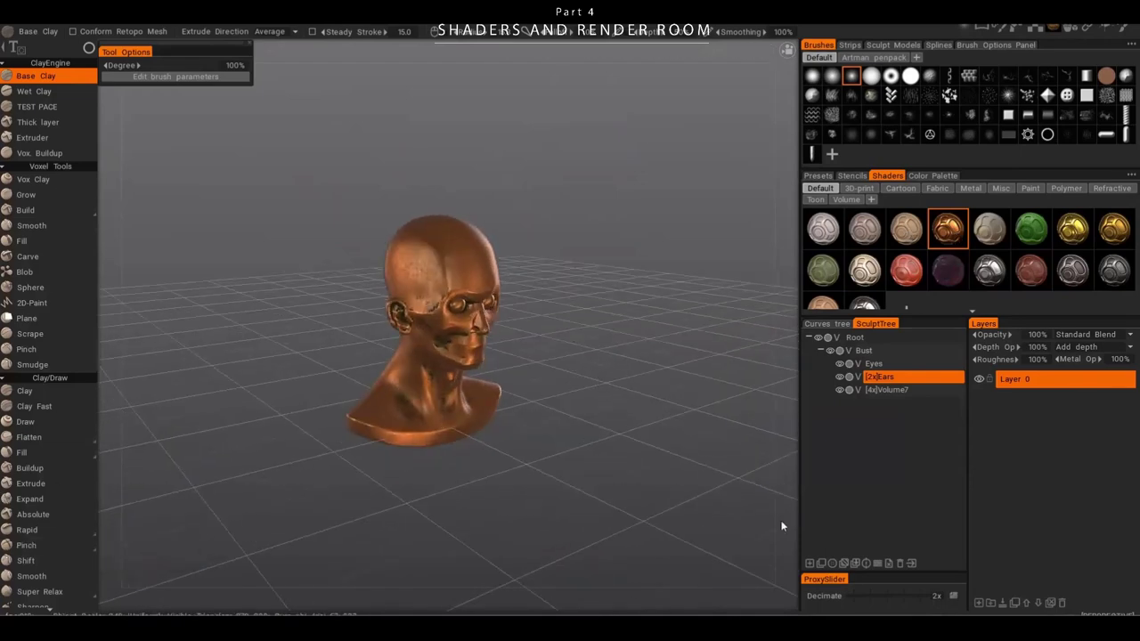
scroll(377, 69, "up", 2)
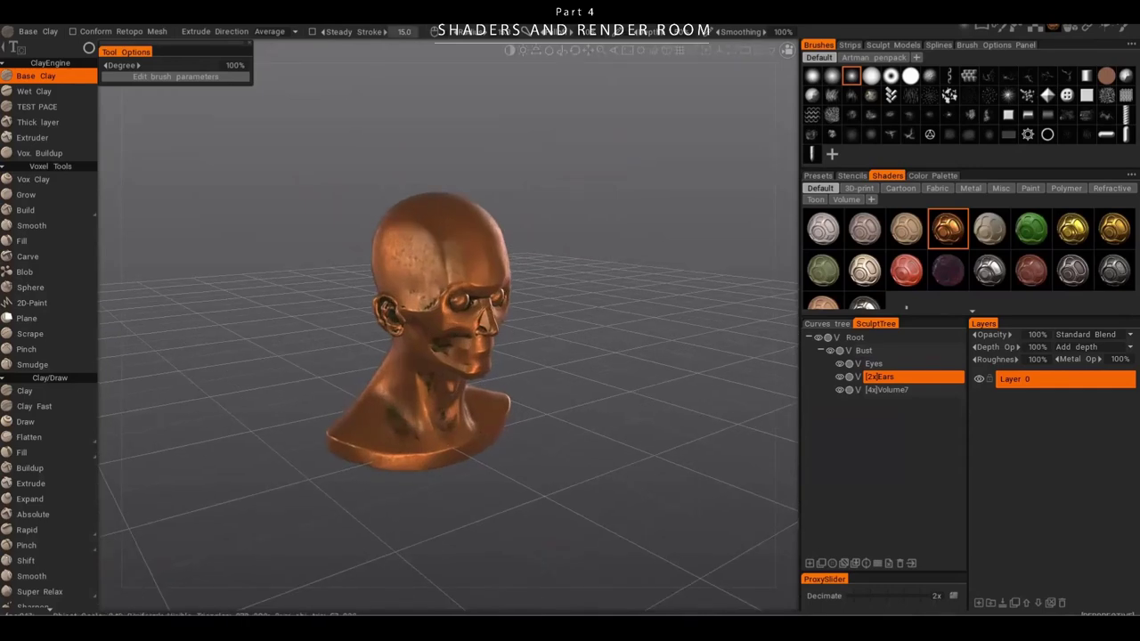
left_click_drag(502, 169, 597, 135)
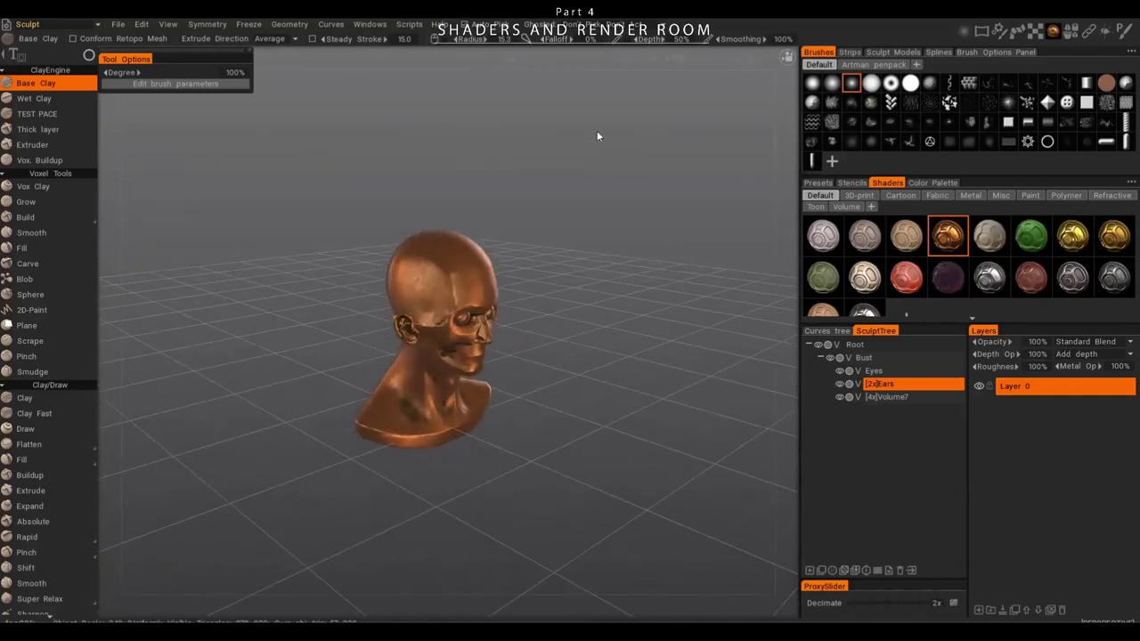
- Switch to the Render room and view the copper bust from the front at a low angle
left_click(62, 26)
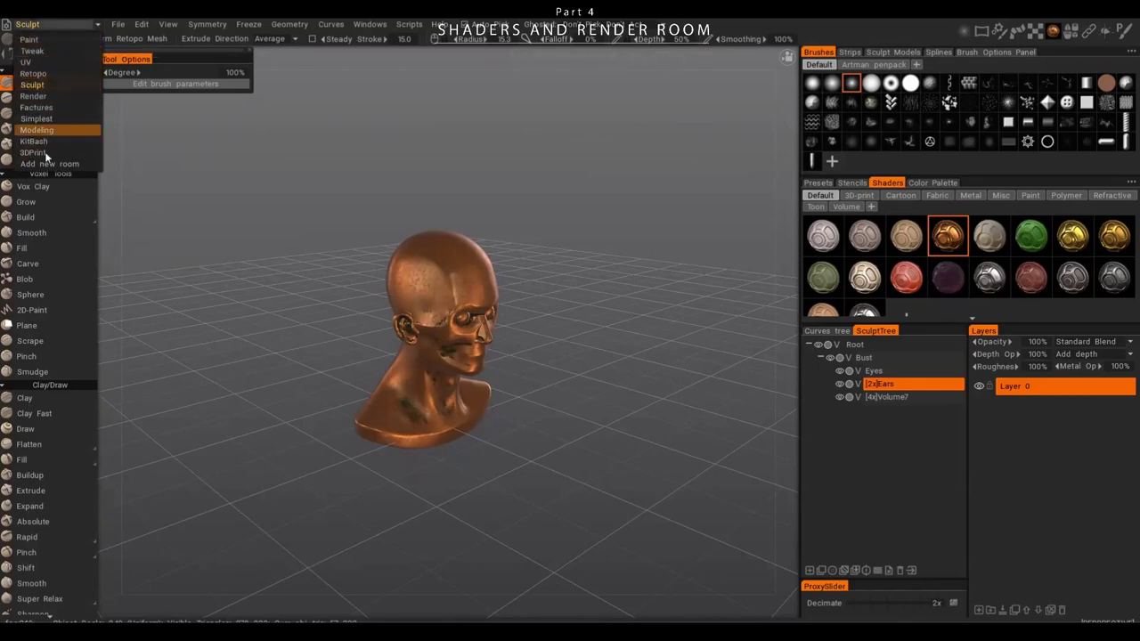
left_click(47, 97)
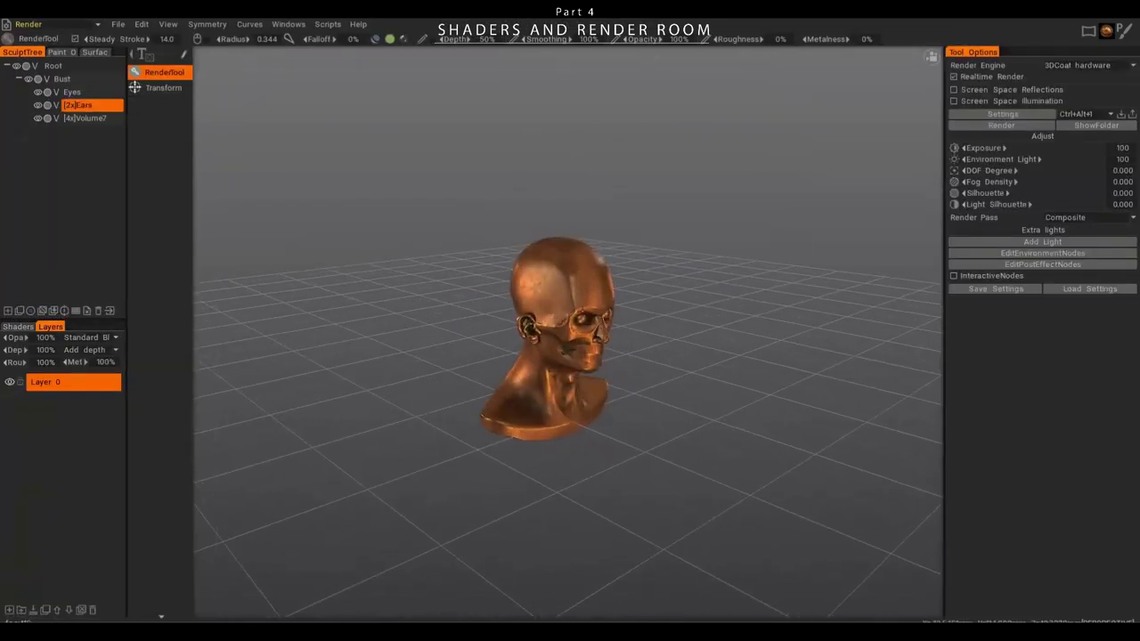
middle_click_drag(704, 461, 761, 318)
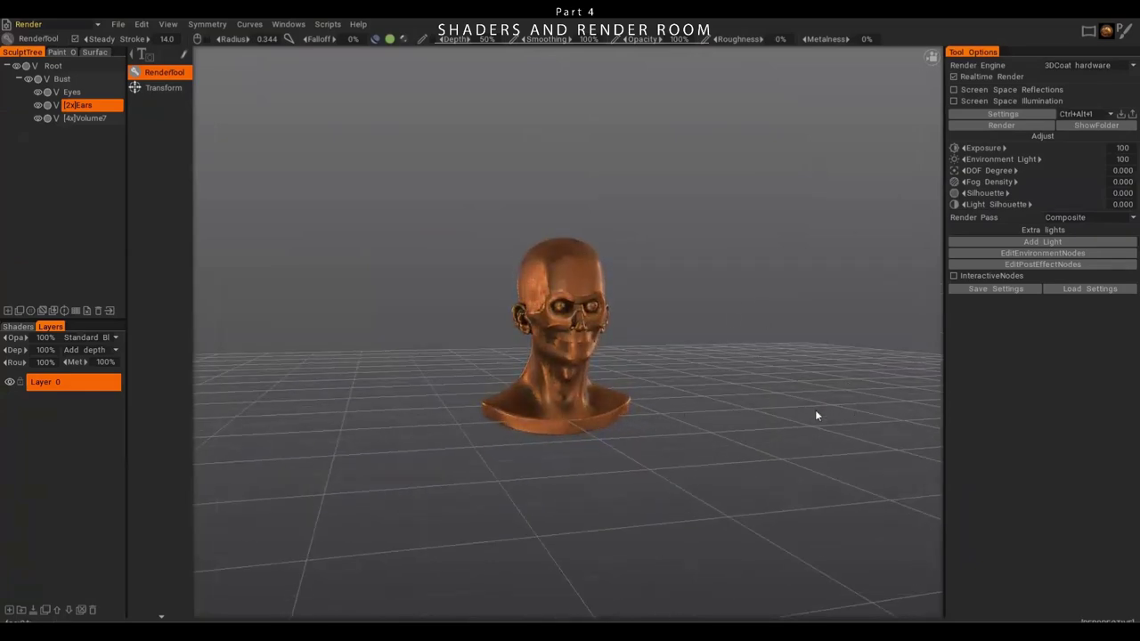
middle_click_drag(817, 415, 741, 457)
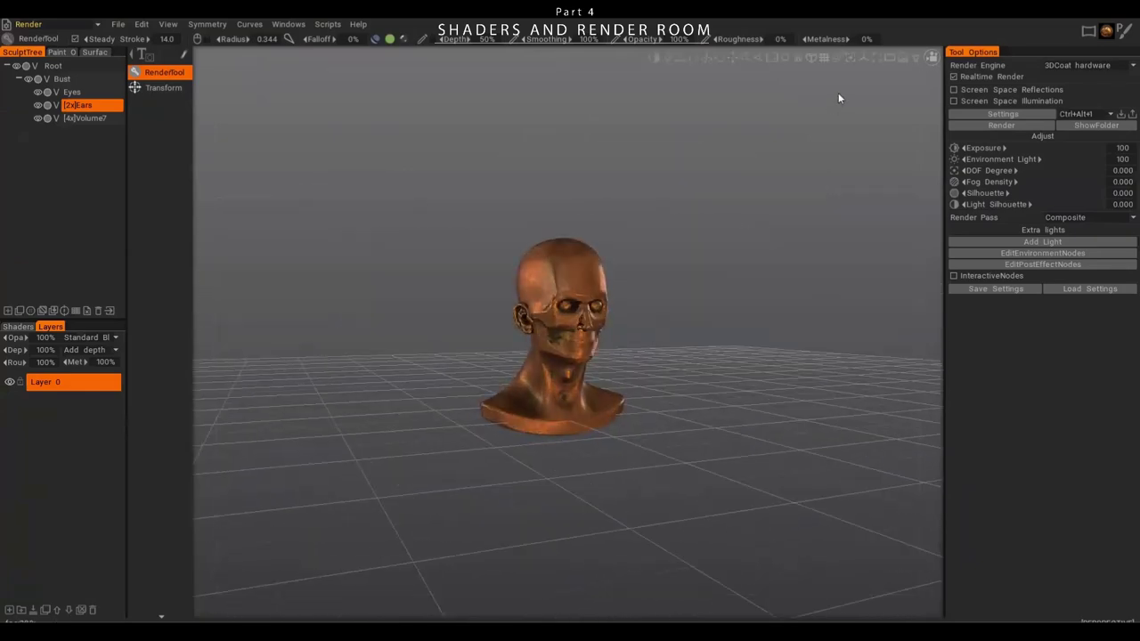
- Try the blue-sky environment map on the bust, and light the scene with the outdoor map of trees instead
mouse_move(876, 55)
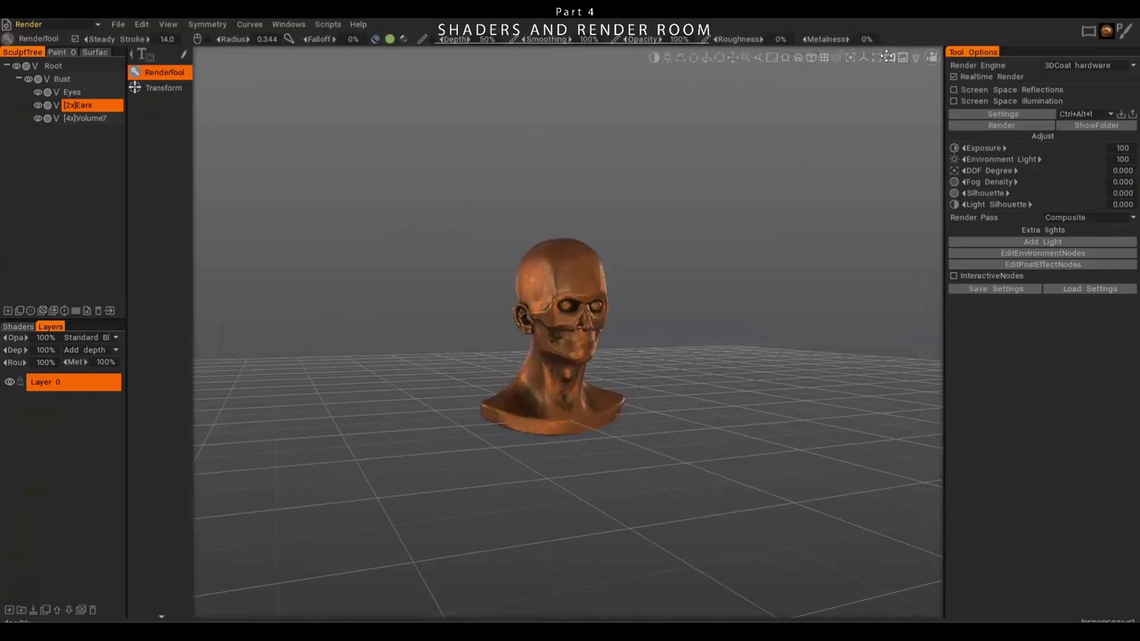
left_click(887, 57)
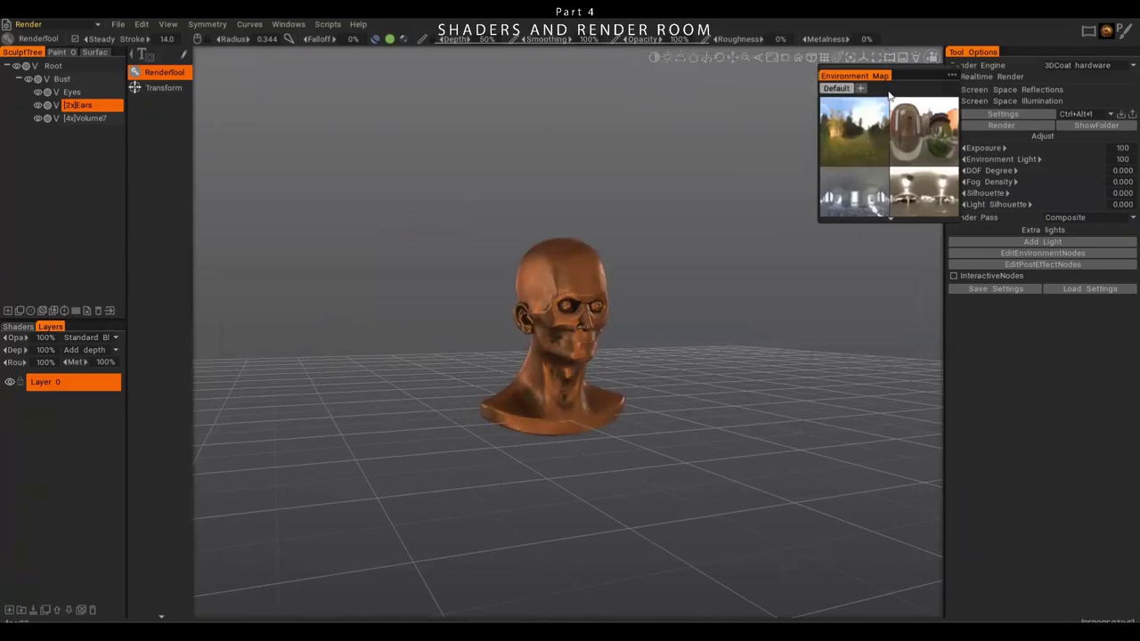
scroll(901, 145, "down", 1)
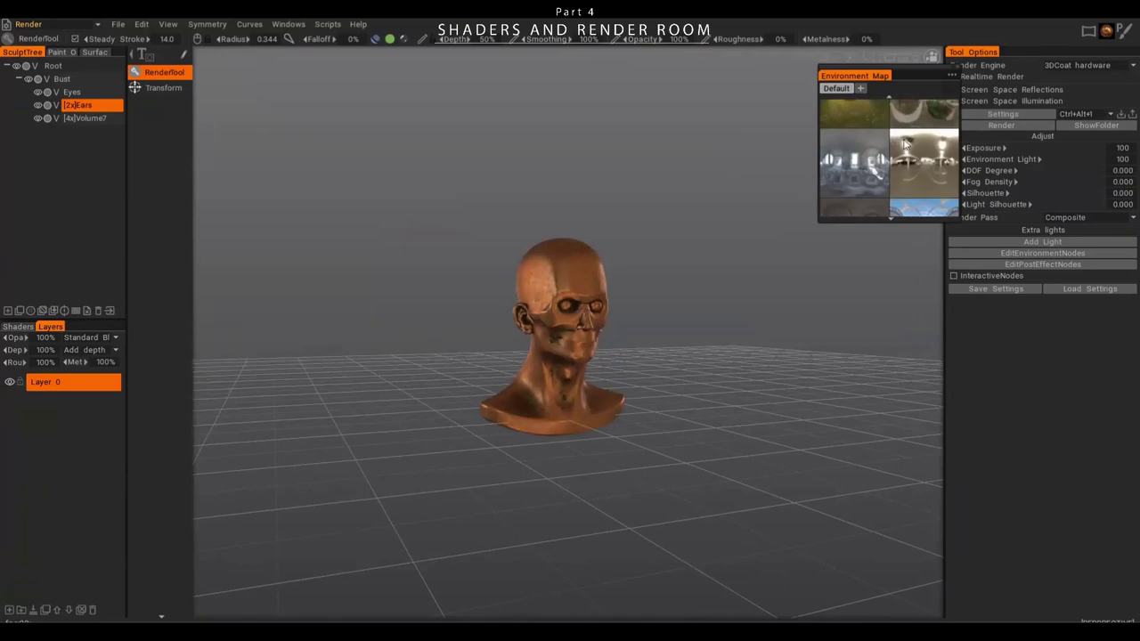
scroll(899, 171, "down", 1)
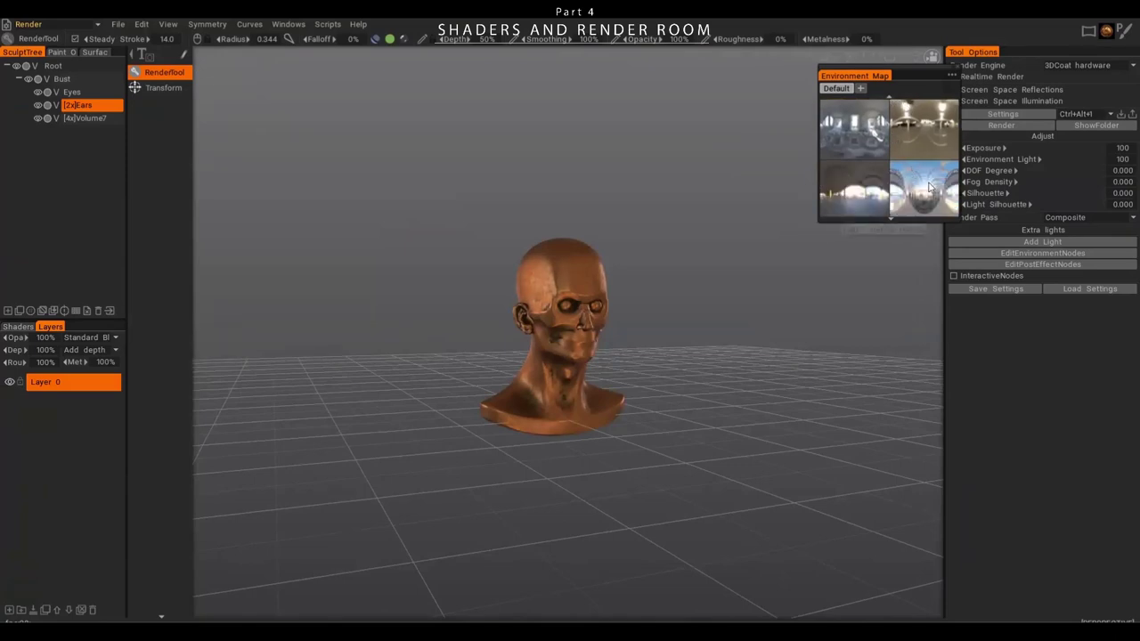
left_click(929, 187)
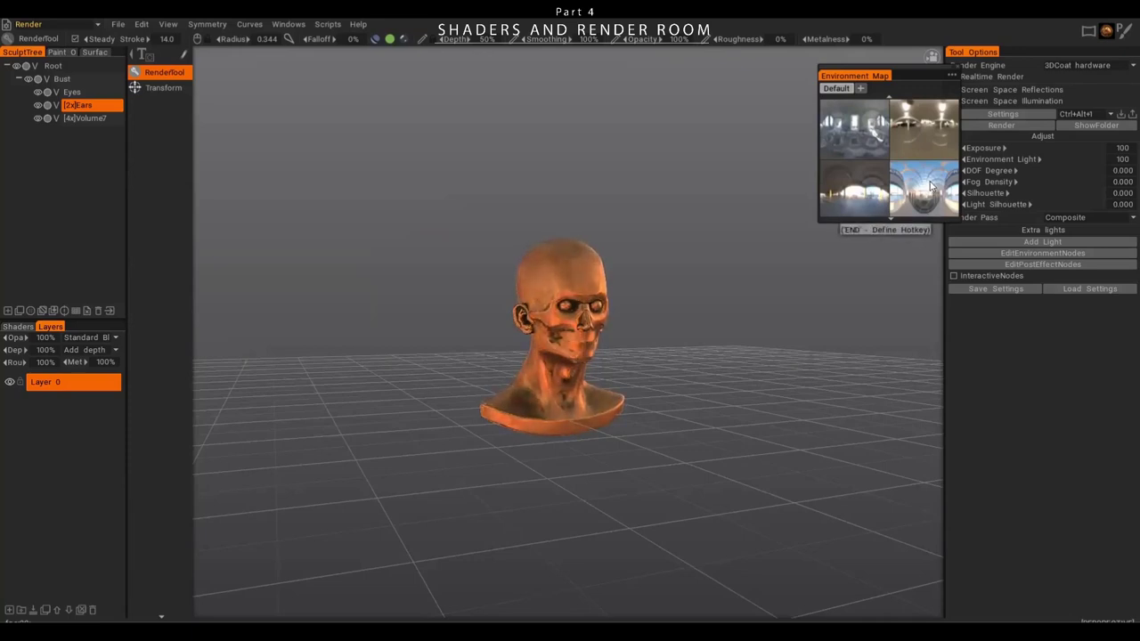
mouse_move(860, 57)
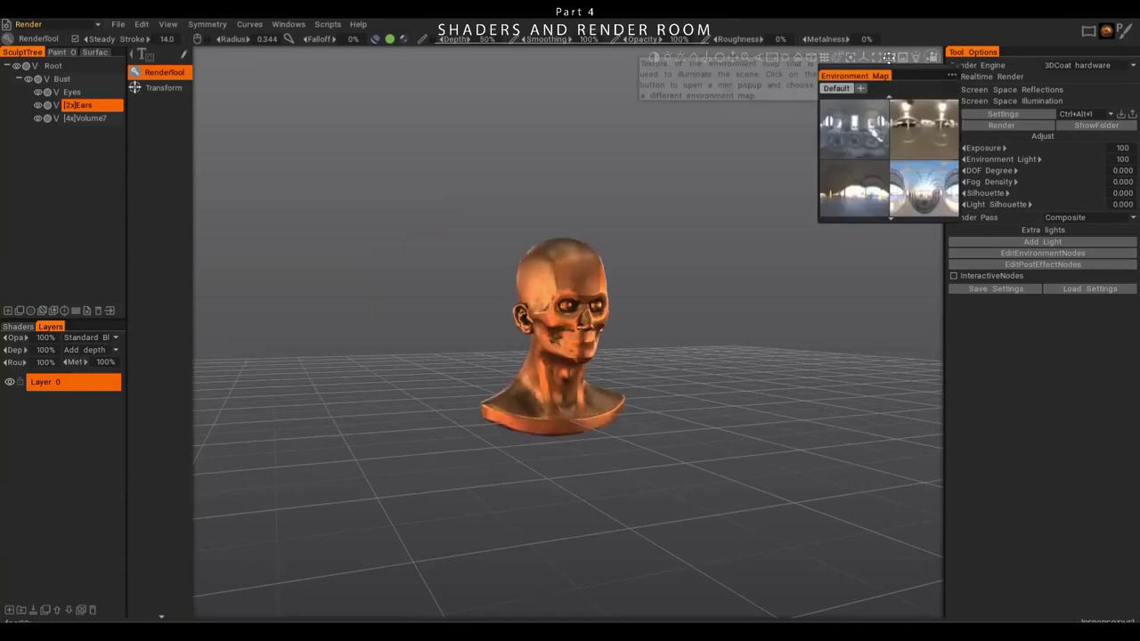
scroll(934, 112, "down", 2)
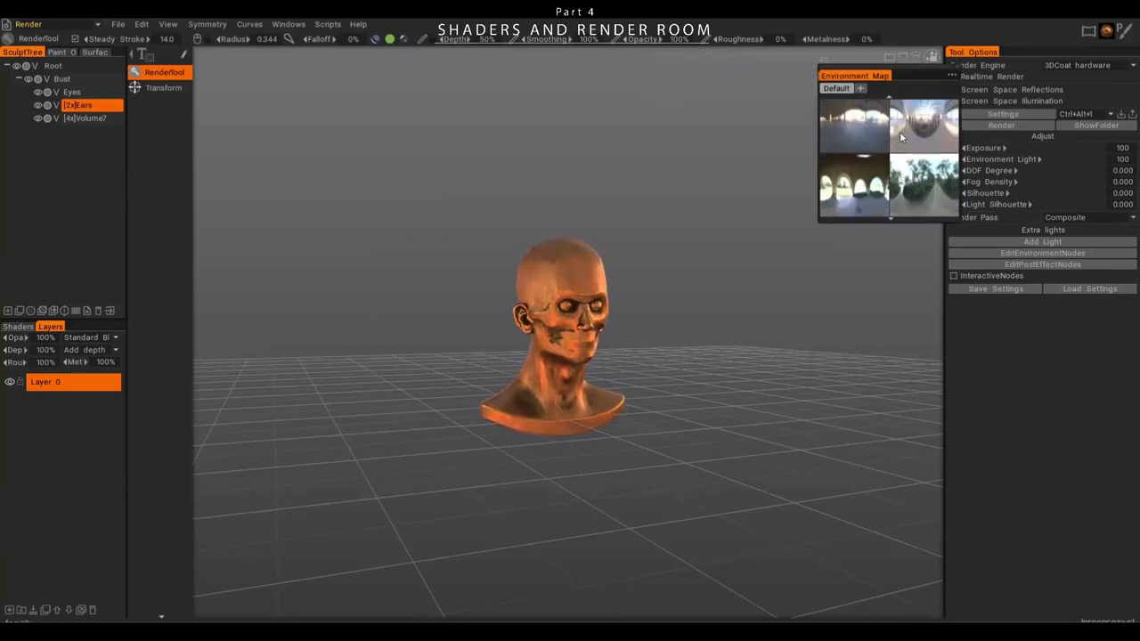
scroll(907, 154, "down", 1)
left_click(916, 154)
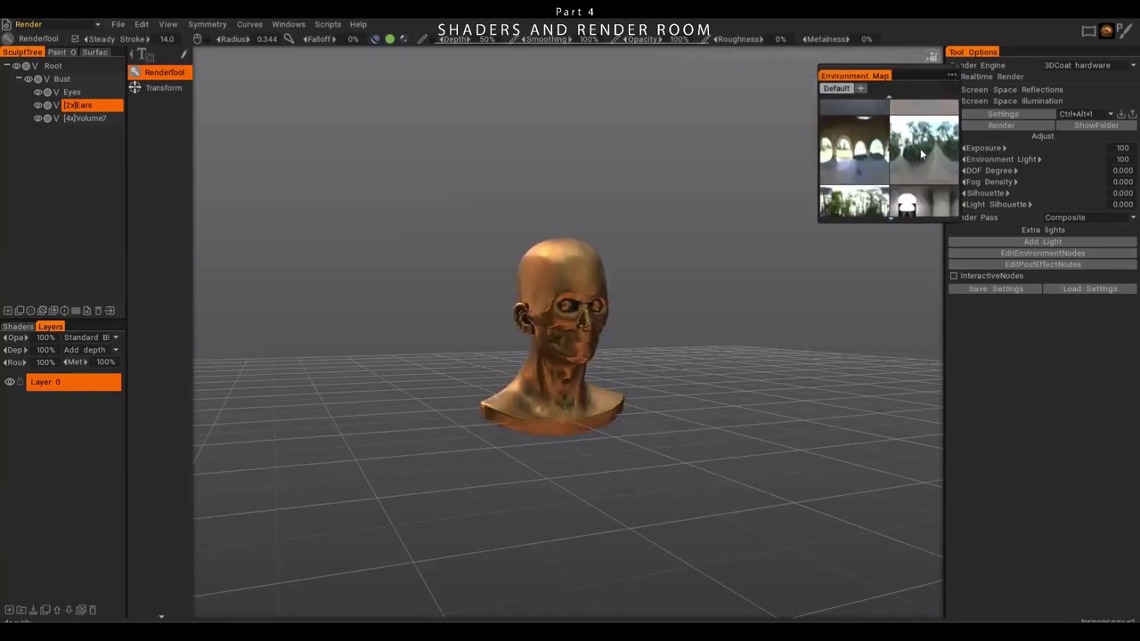
left_click_drag(757, 343, 904, 228)
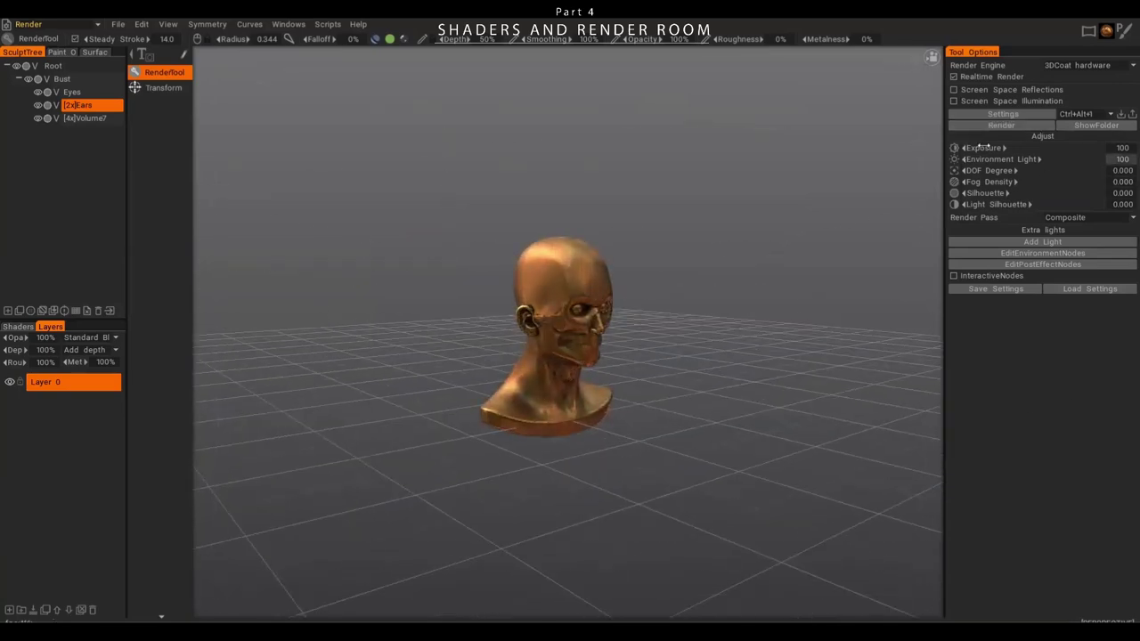
left_click_drag(796, 267, 741, 435)
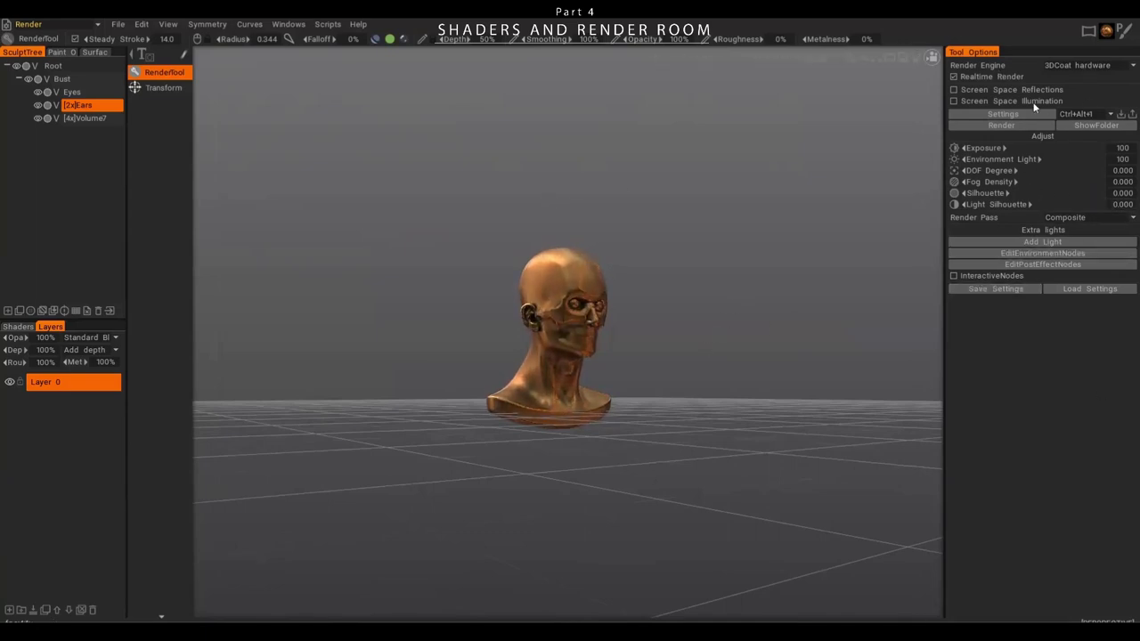
- Add an extra light to the scene and set its light height to 82.8
left_click(1060, 237)
left_click(1057, 240)
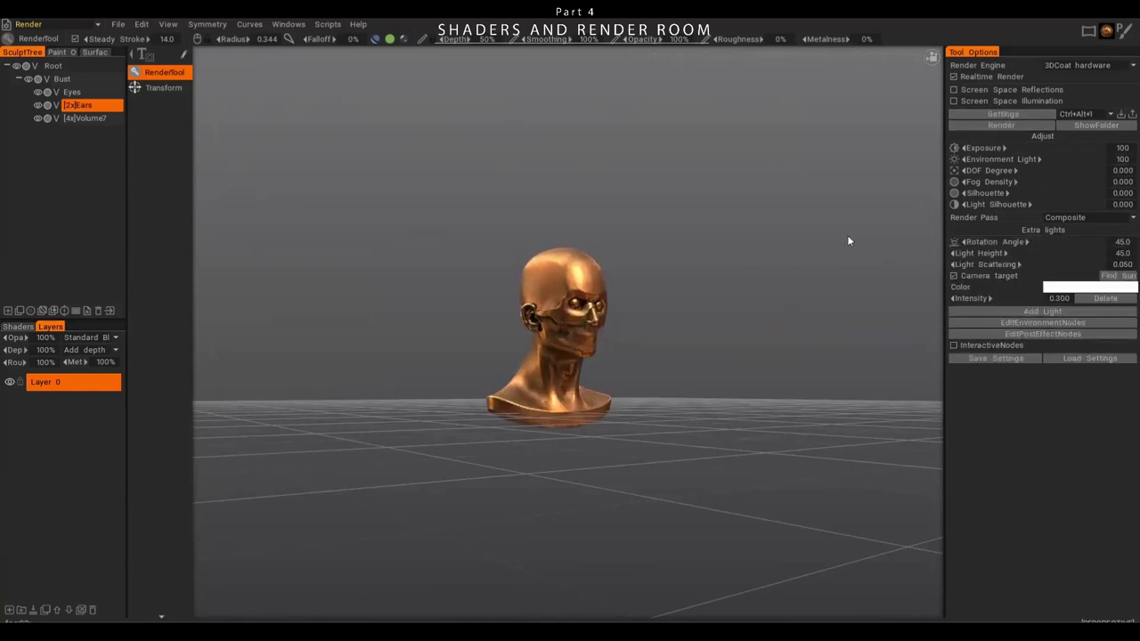
scroll(855, 299, "down", 3)
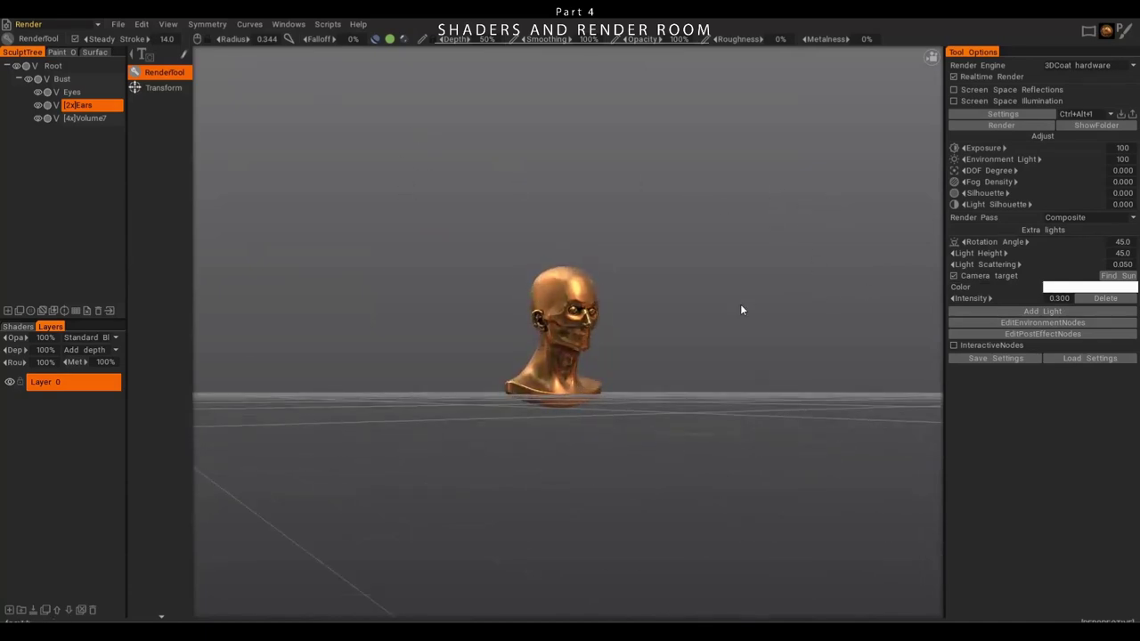
left_click_drag(742, 310, 756, 288)
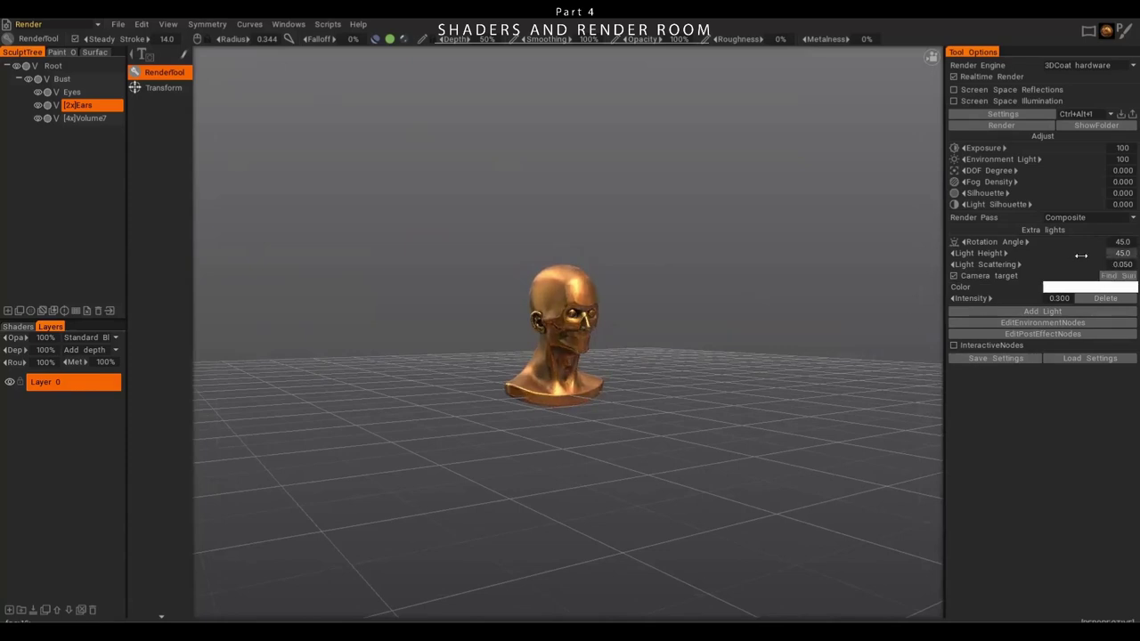
left_click_drag(1081, 255, 1094, 253)
left_click_drag(558, 322, 558, 460, "alt")
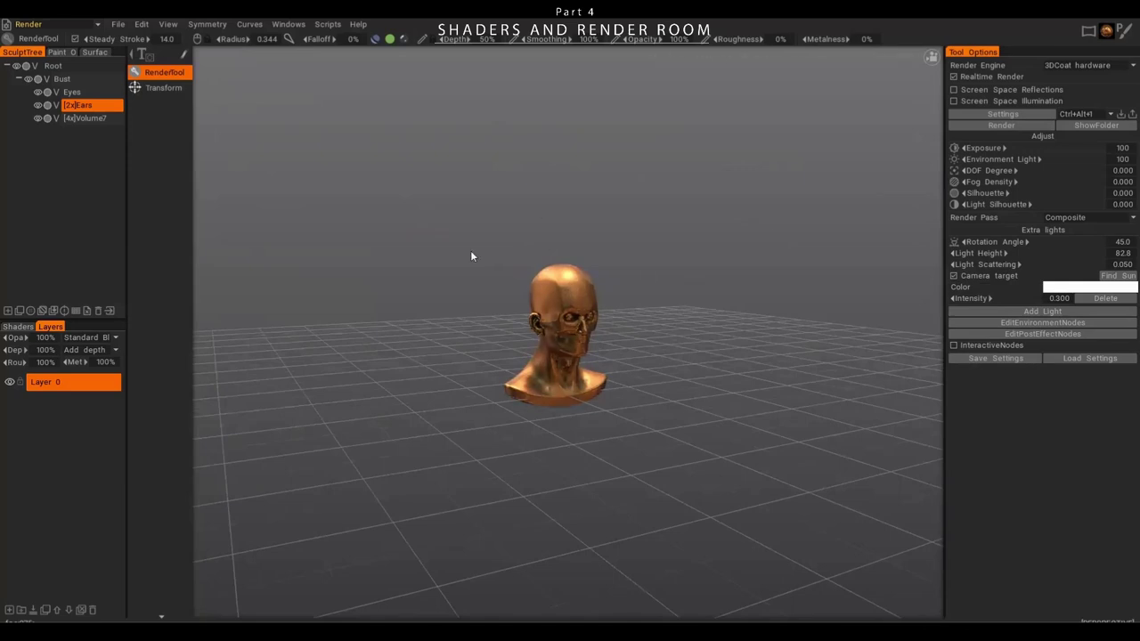
right_click_drag(627, 319, 700, 478)
left_click_drag(715, 419, 644, 344)
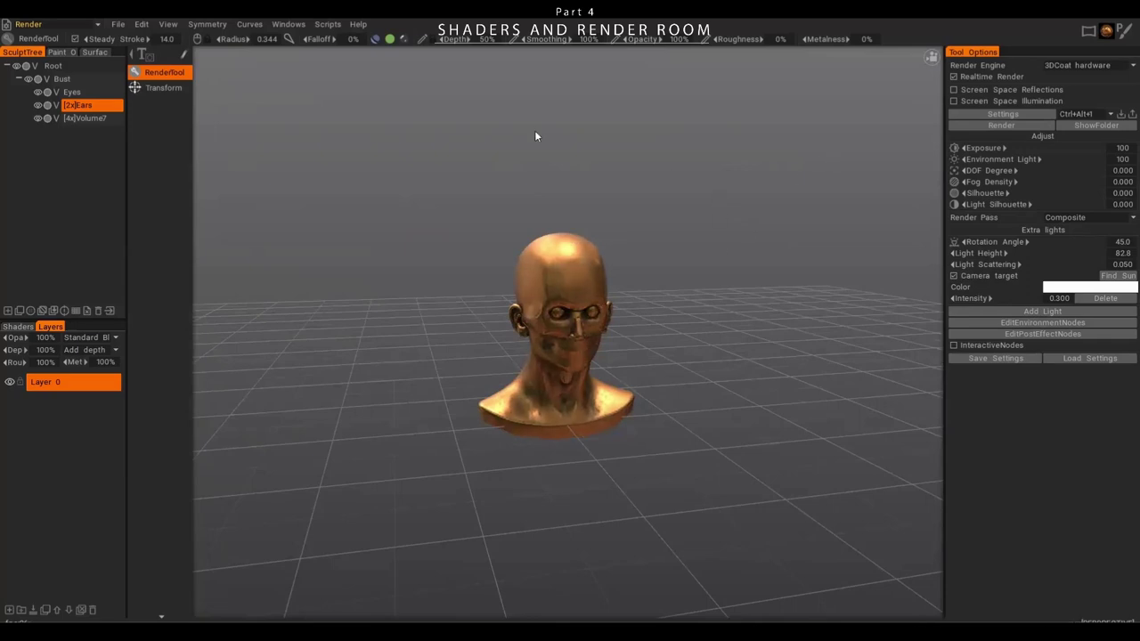
- Return to the Sculpt room and enlarge the shader library so that all default shaders fit
left_click(28, 24)
left_click(43, 83)
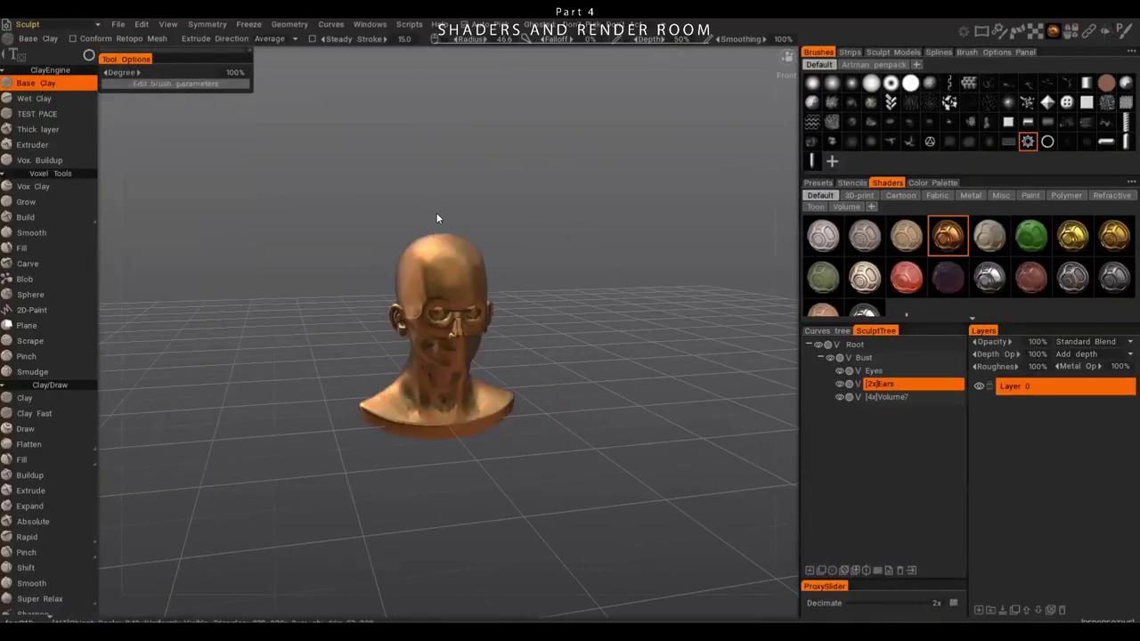
left_click_drag(436, 214, 453, 186)
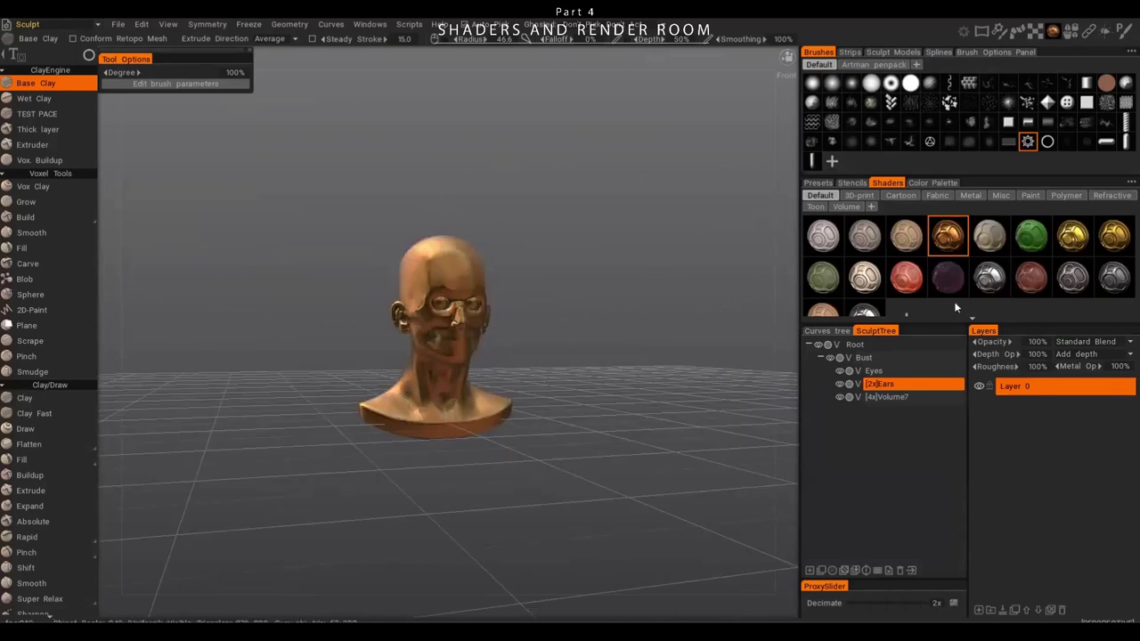
scroll(931, 273, "down", 1)
left_click_drag(930, 324, 932, 373)
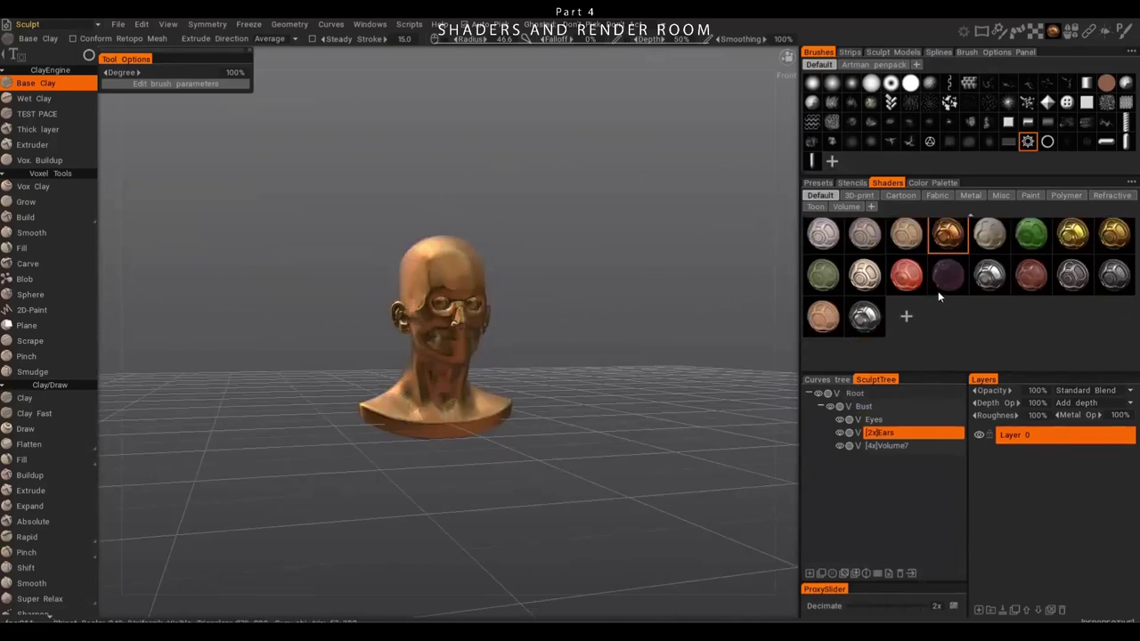
- Create a new custom shader named testtutorial
left_click(905, 317)
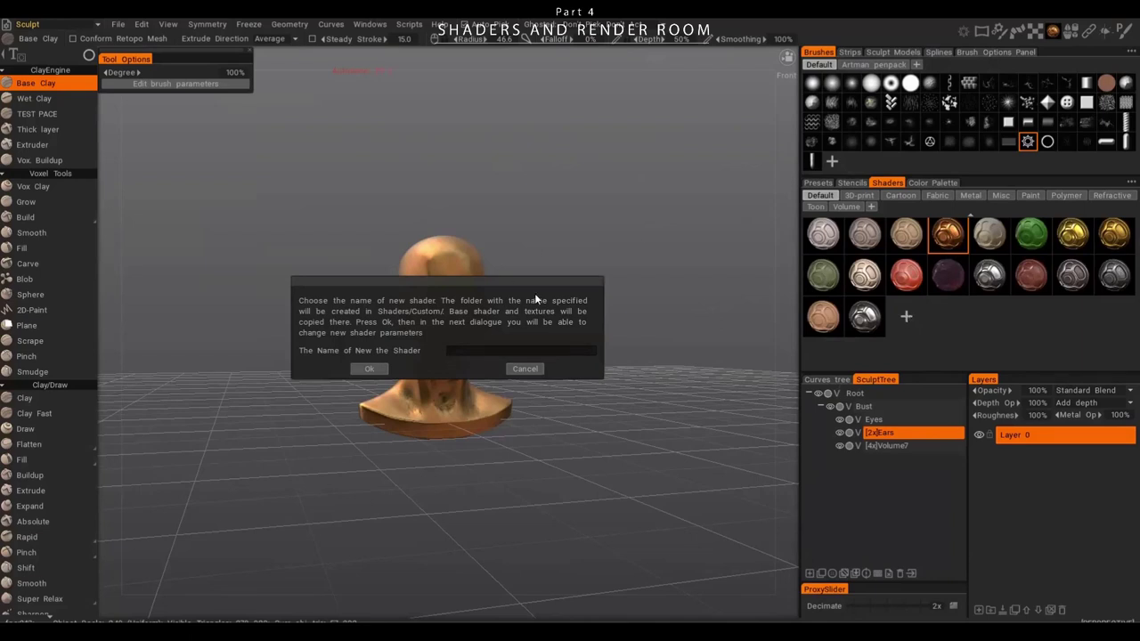
left_click_drag(564, 272, 712, 141)
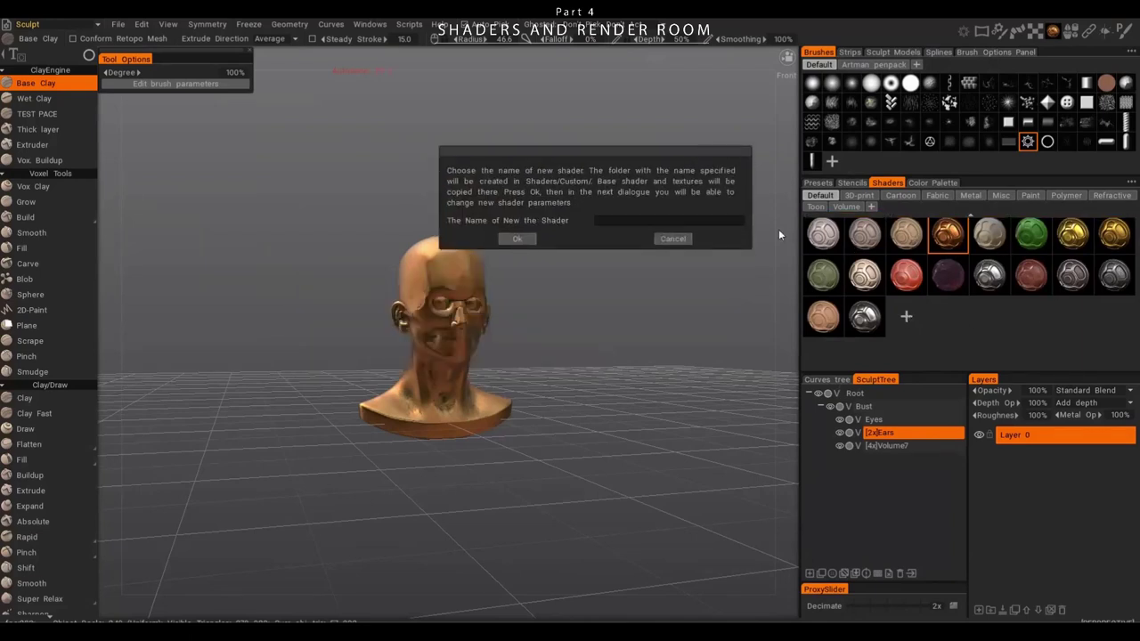
left_click(669, 221)
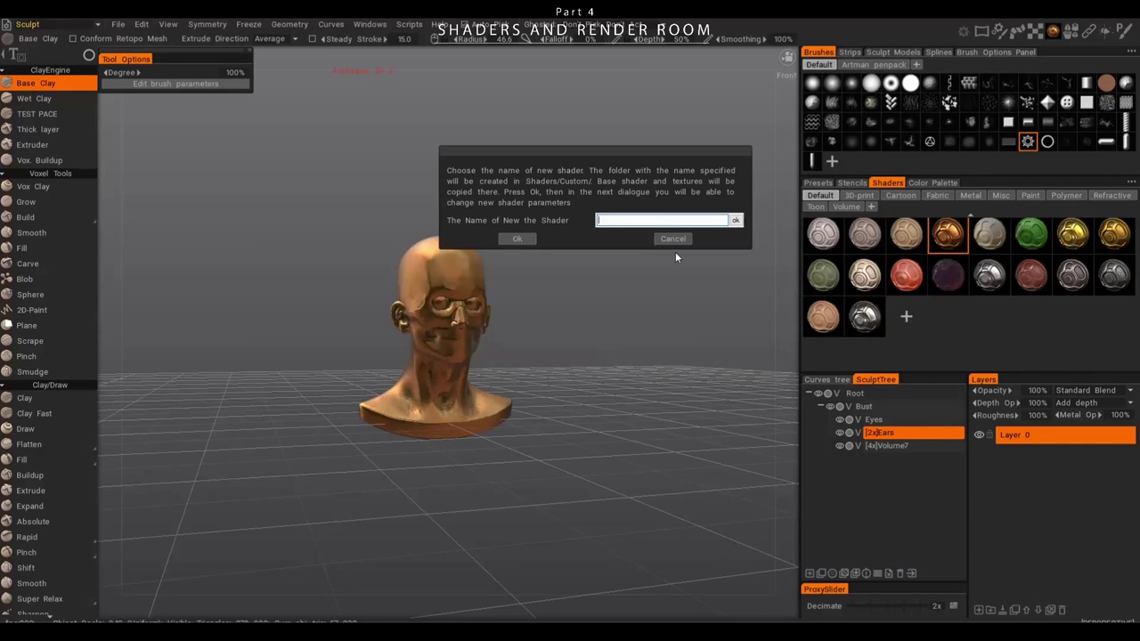
type("testtutorial")
key("Return")
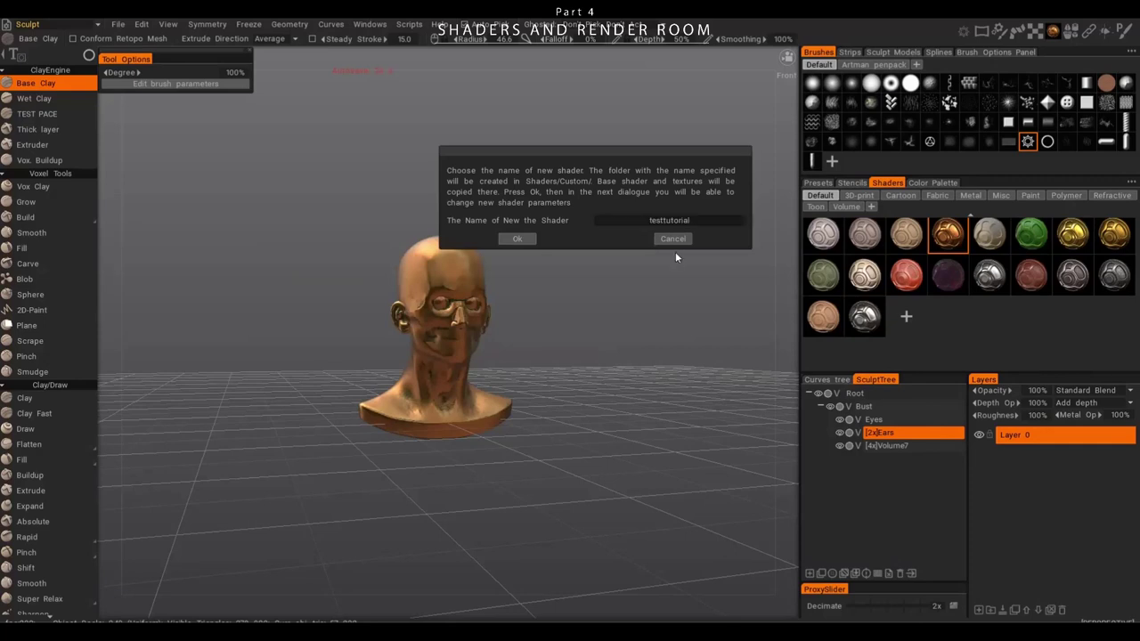
left_click(517, 237)
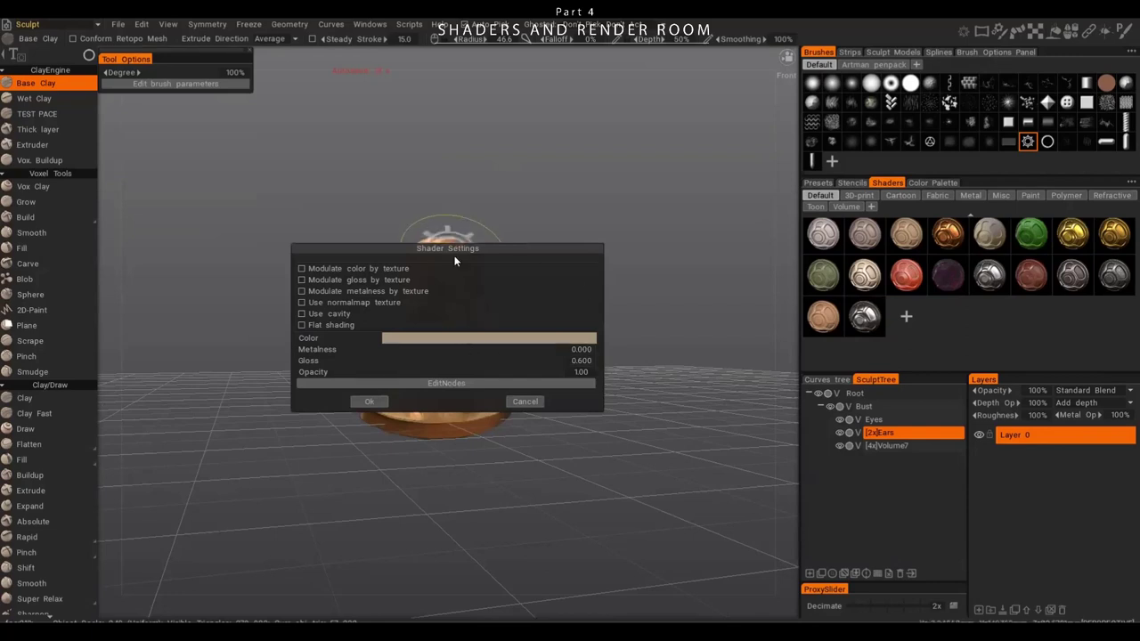
- Enable color, gloss and metalness modulation by texture, normalmap texture, cavity and flat shading for the new shader, and accept its settings
left_click_drag(459, 248, 702, 115)
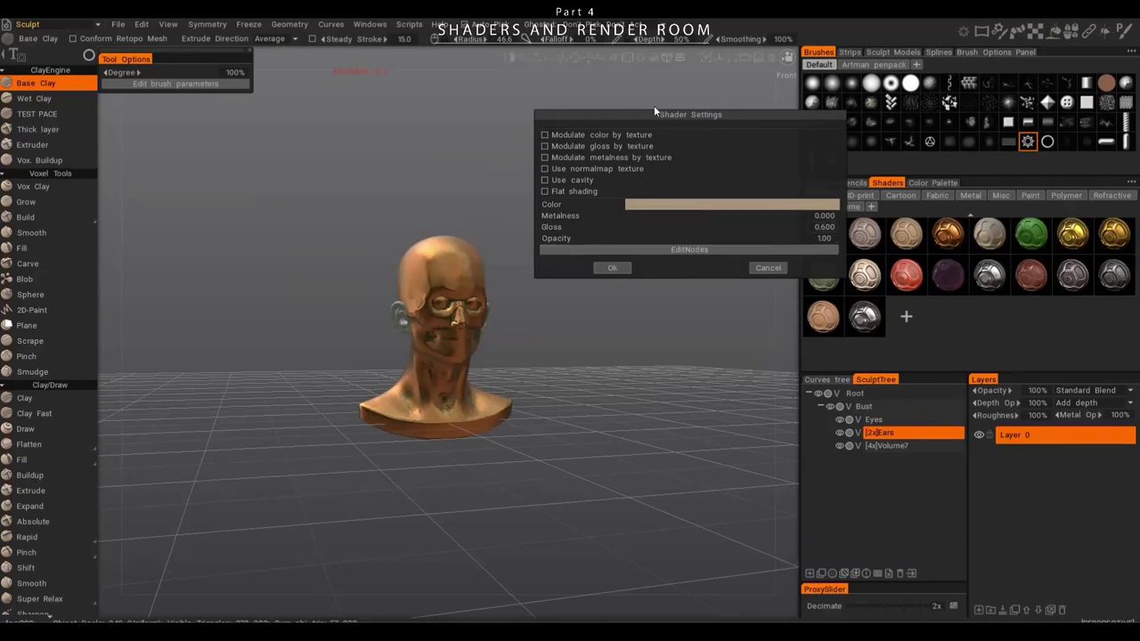
left_click(577, 169)
left_click(568, 157)
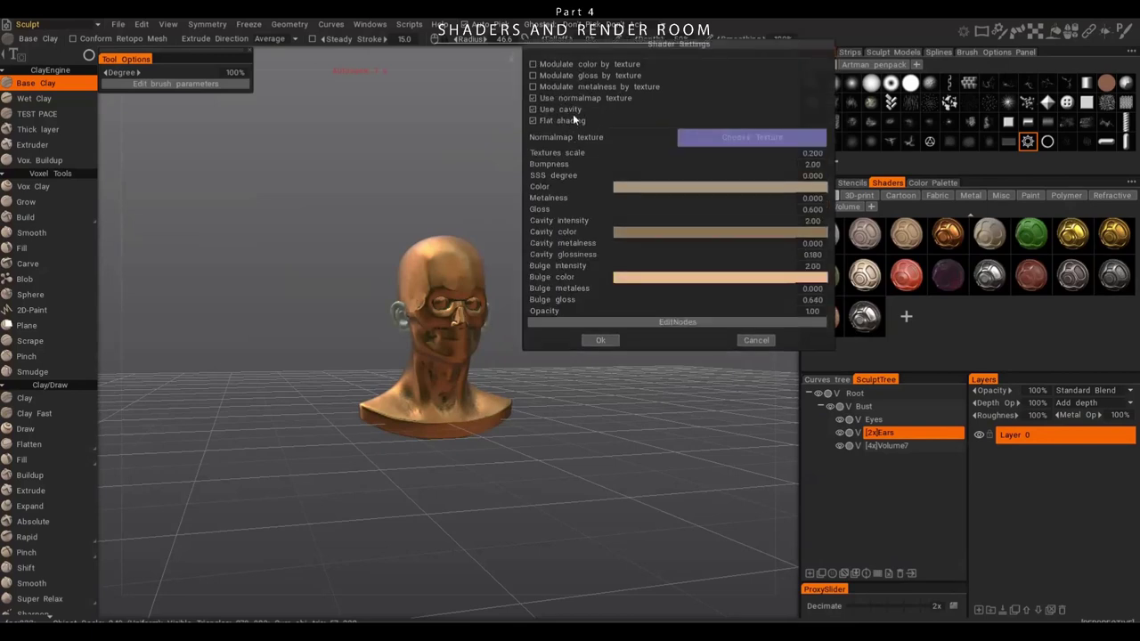
left_click(566, 84)
left_click(566, 71)
left_click(568, 60)
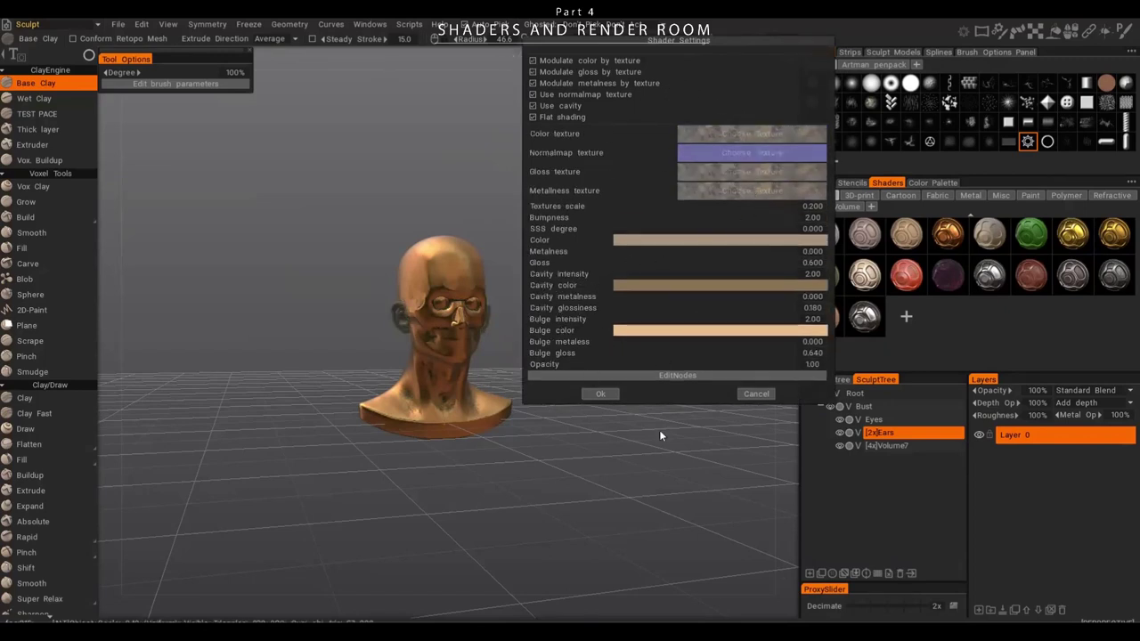
left_click(603, 394)
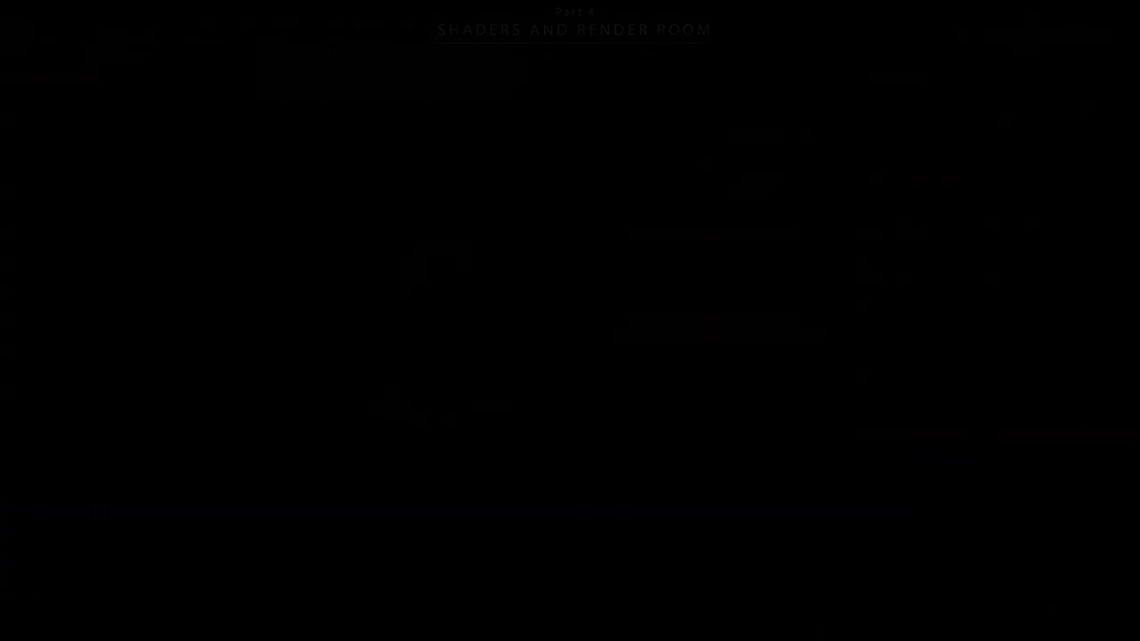